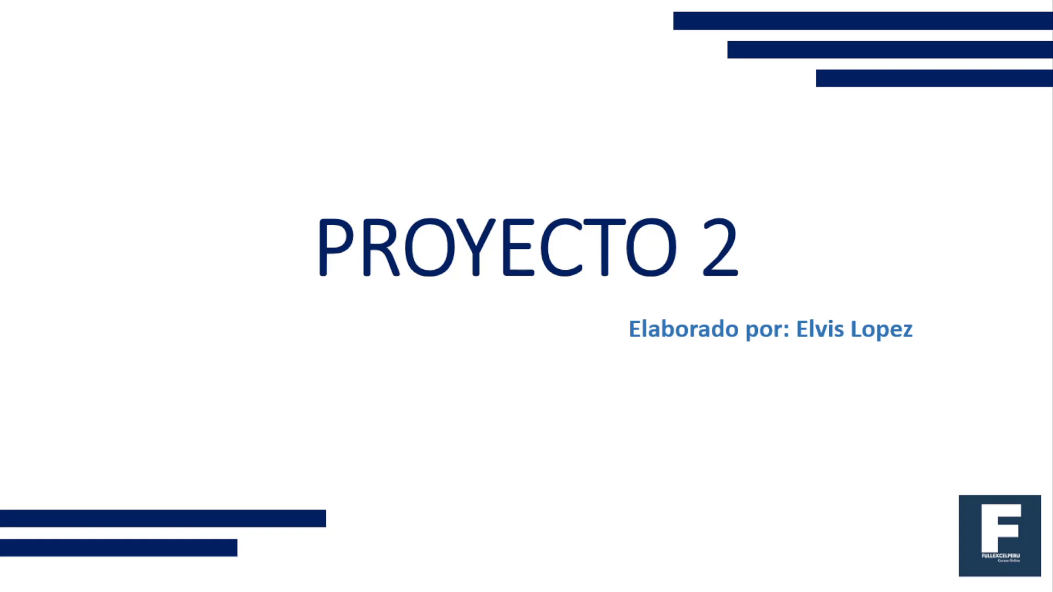
Advance the slideshow from the PROYECTO 2 title slide to the Objetivo slide
key(Right)
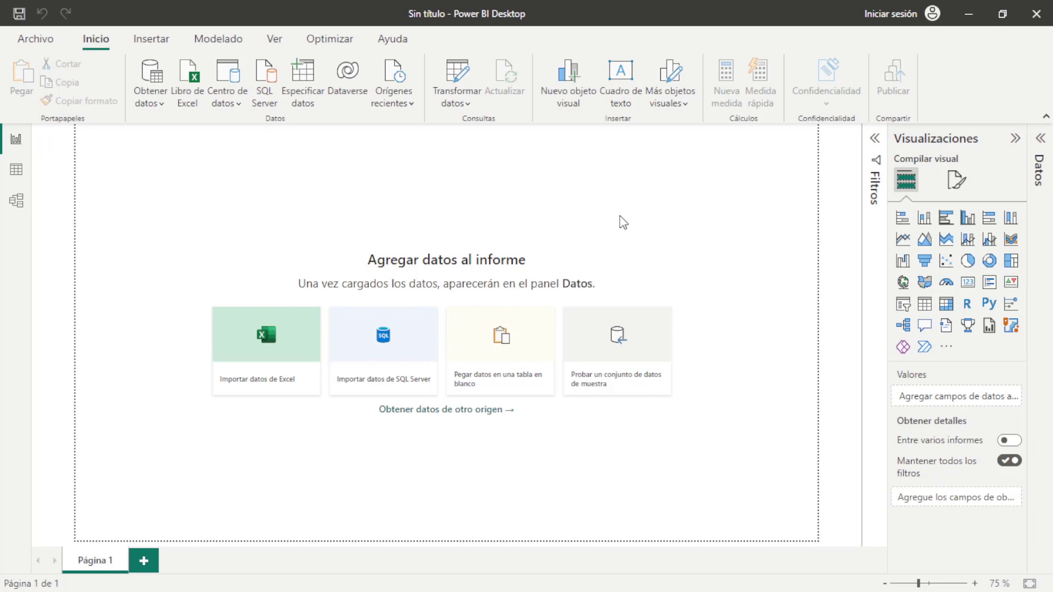
Save the blank report as Proyecto2.pbix in the Proyecto BI > PROYECTO 2 folder
click(37, 42)
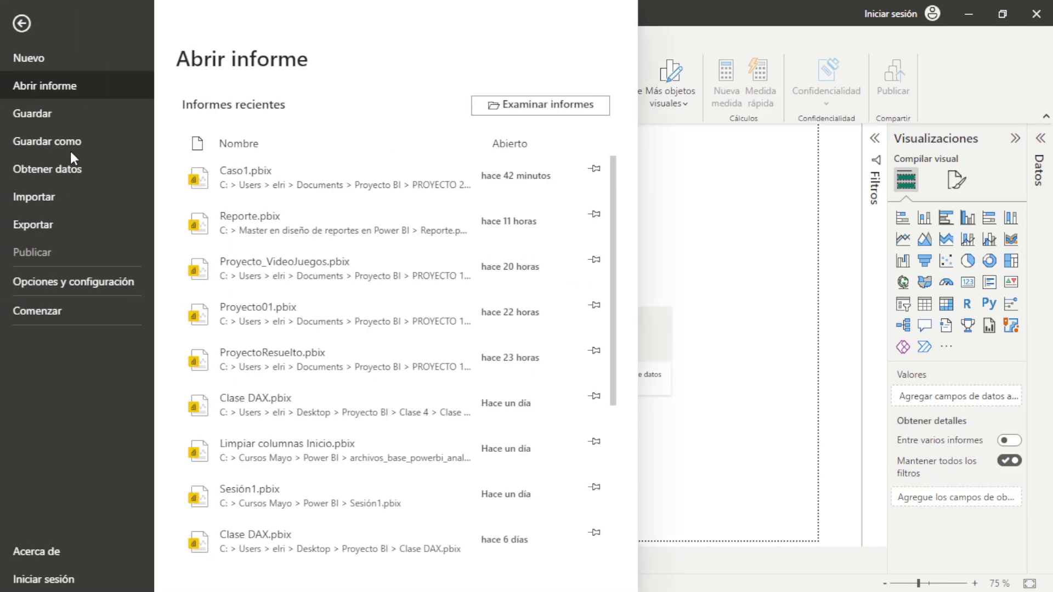
click(75, 141)
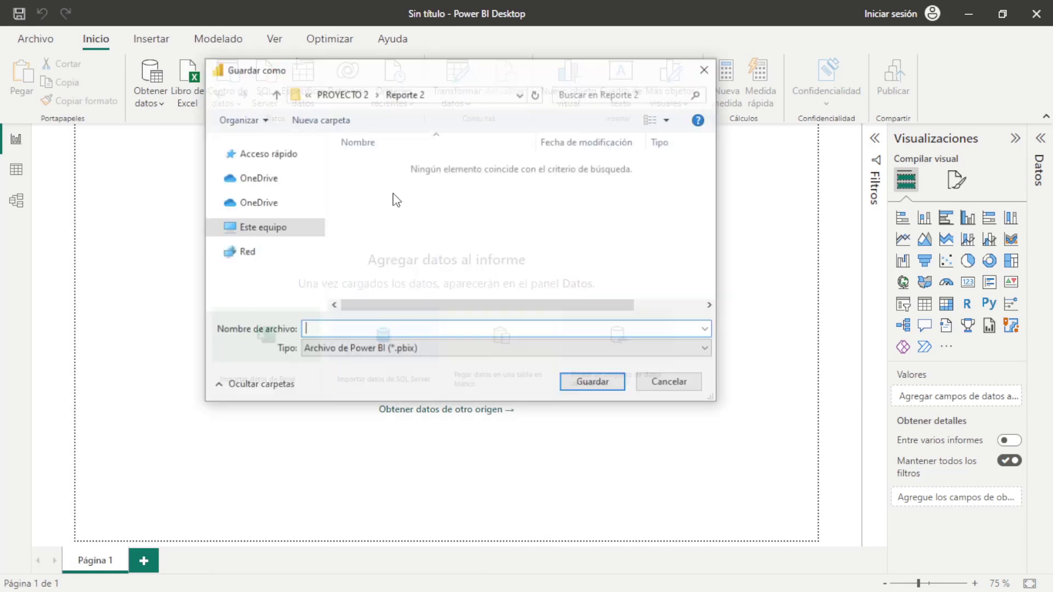
click(351, 94)
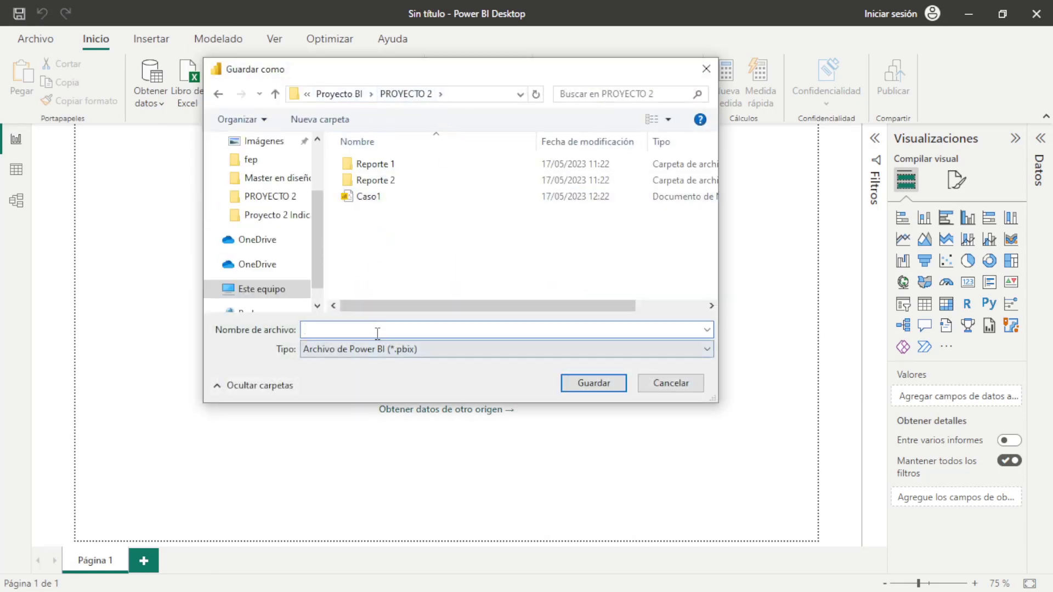
text(Pro)
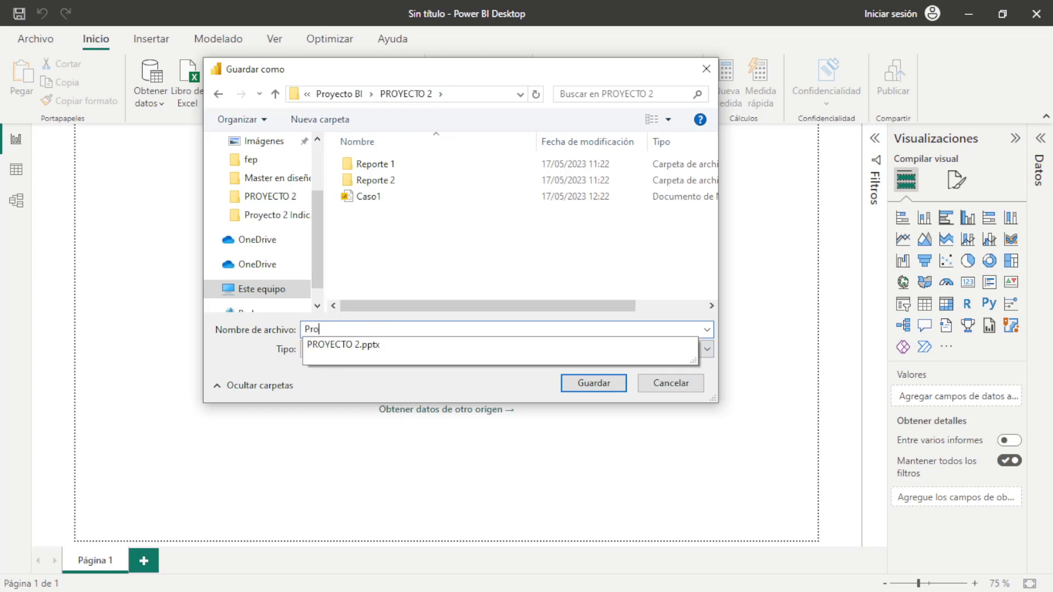
text(yecto2)
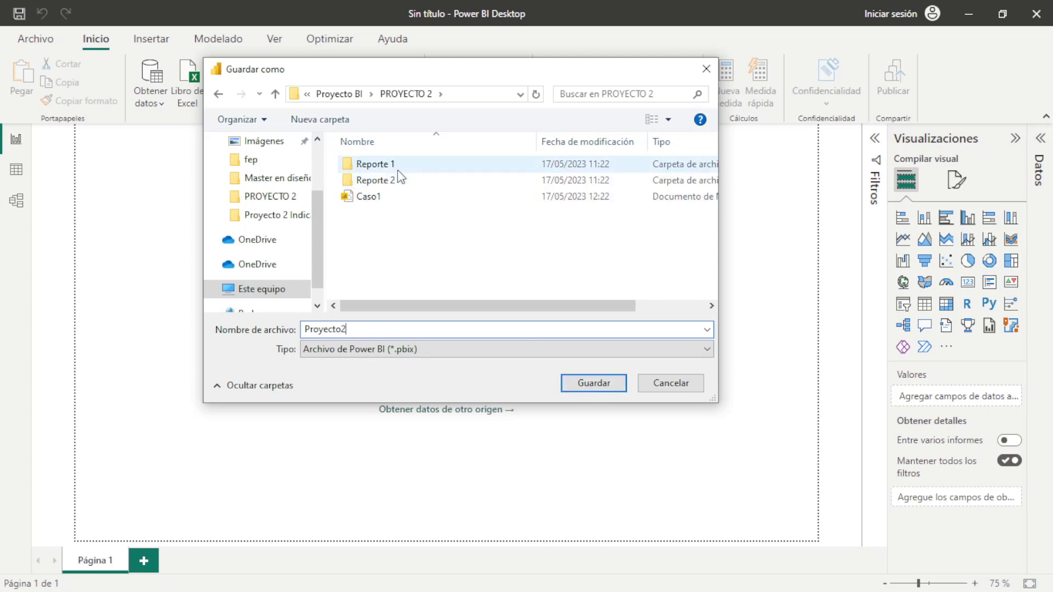
click(605, 389)
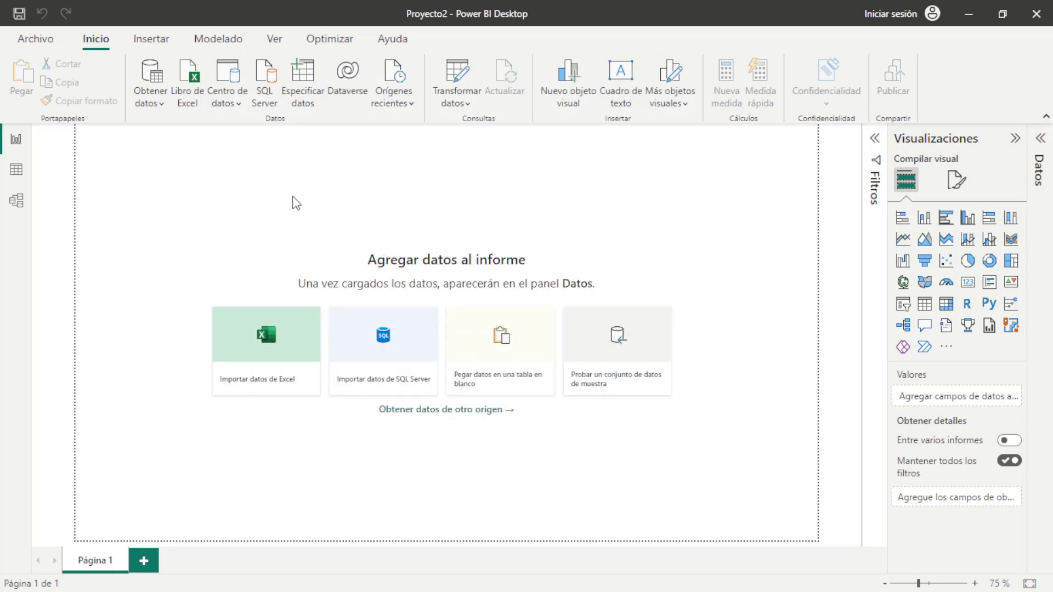
Open the Excel workbook Countries.xlsx from PROYECTO 2 > Reporte 1
click(158, 105)
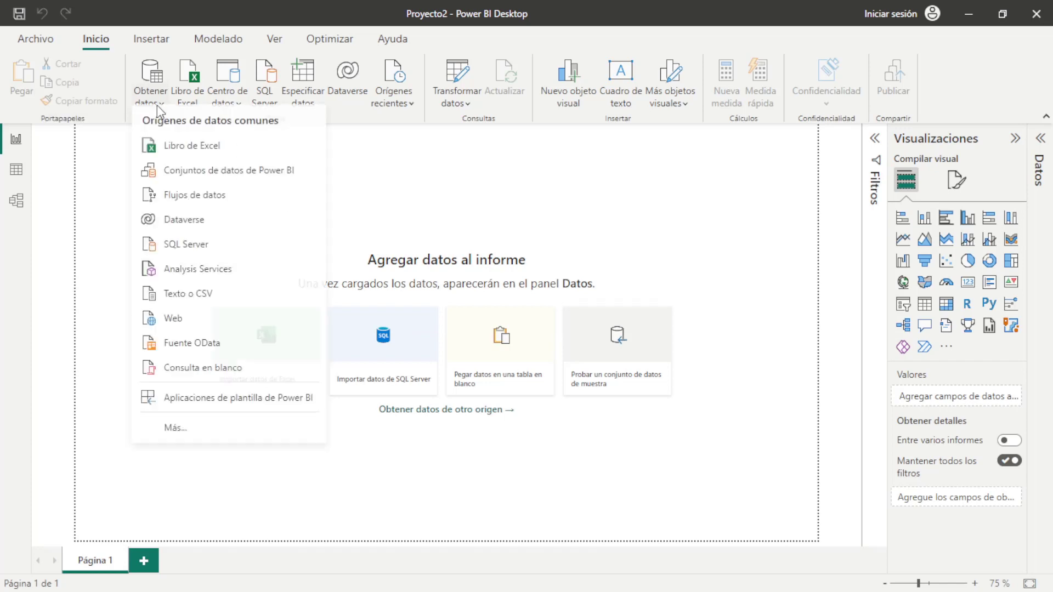
click(223, 156)
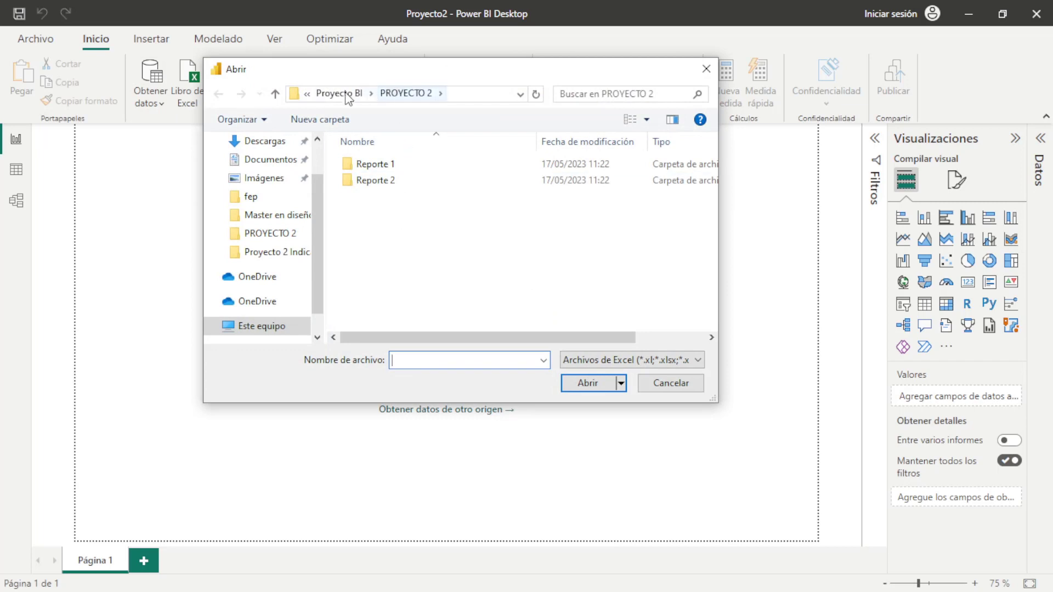
click(337, 96)
double_click(400, 165)
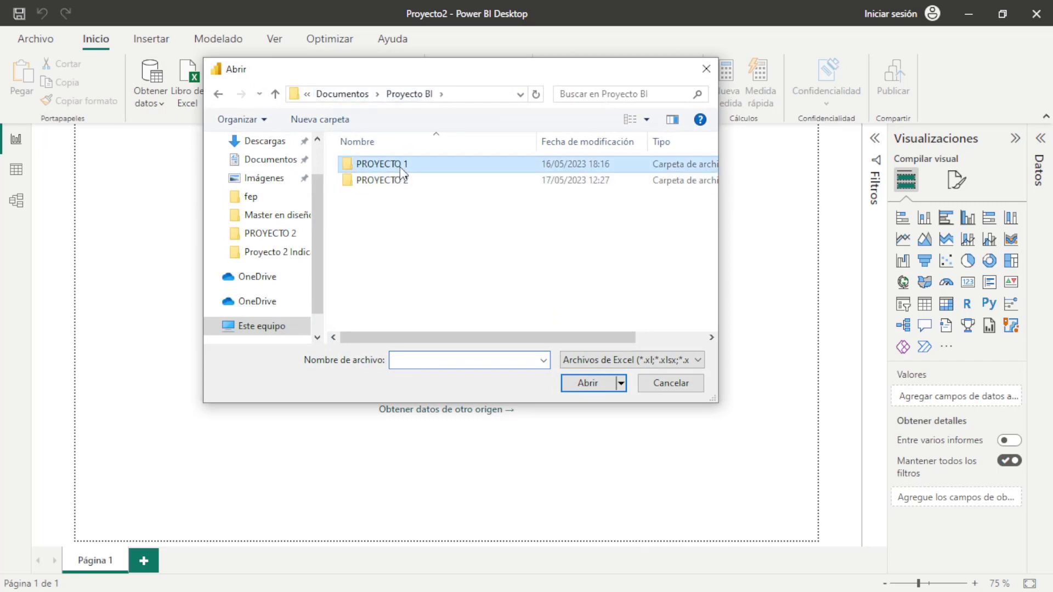
click(339, 94)
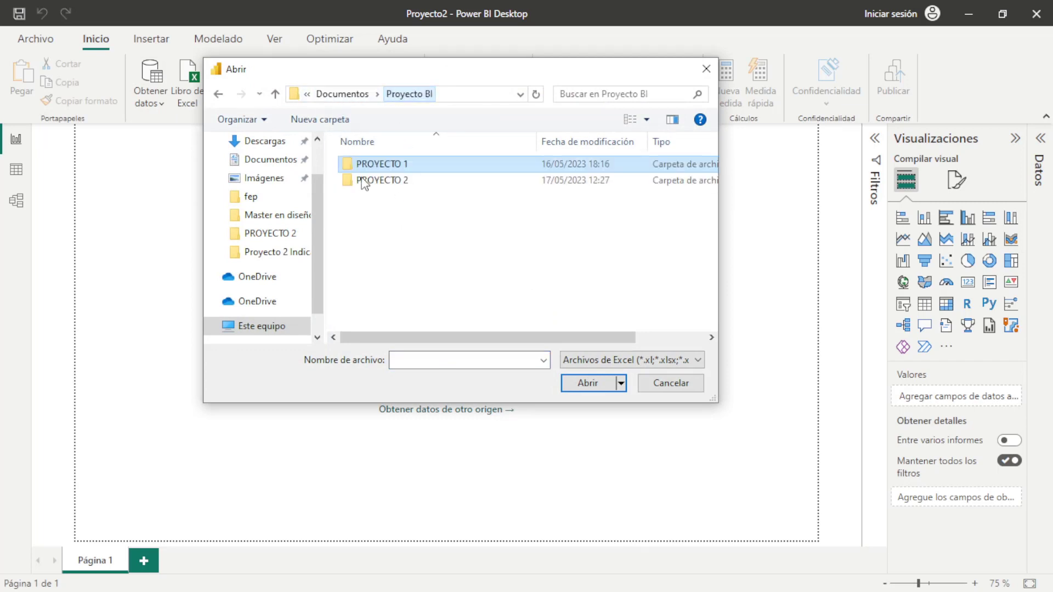
double_click(393, 182)
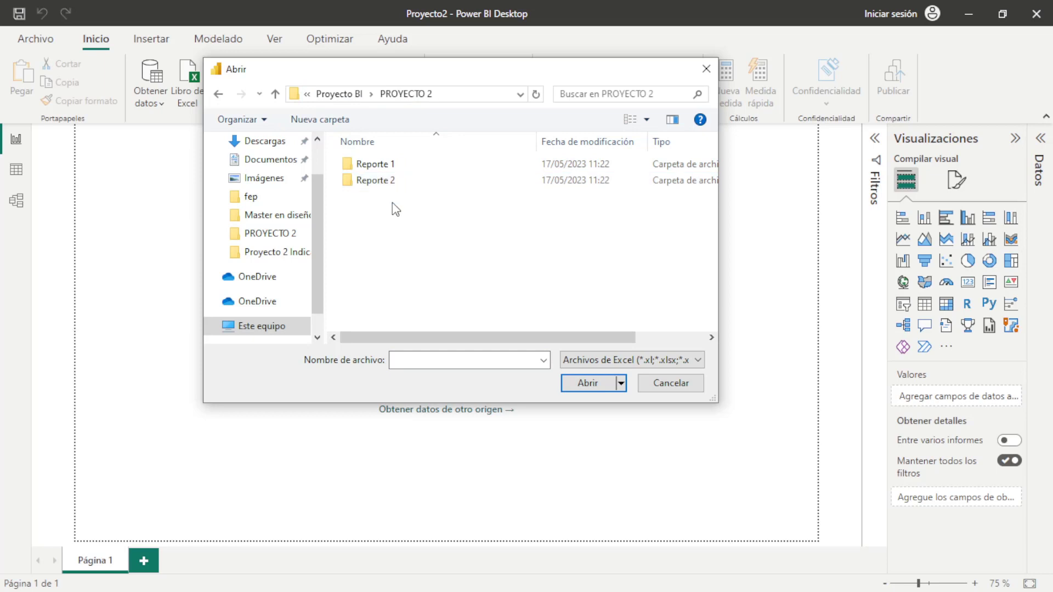
double_click(406, 167)
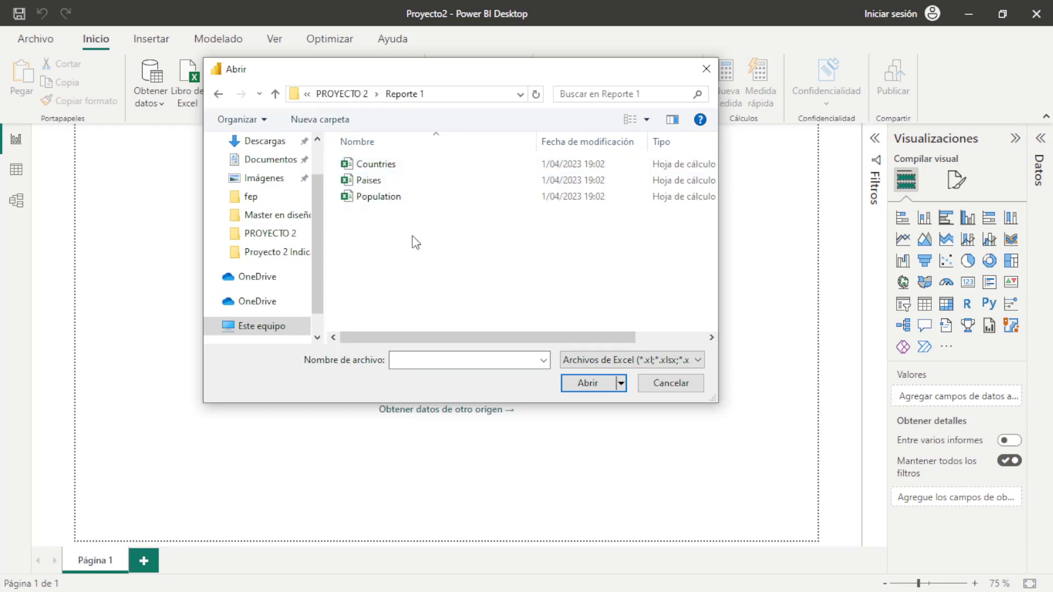
click(406, 165)
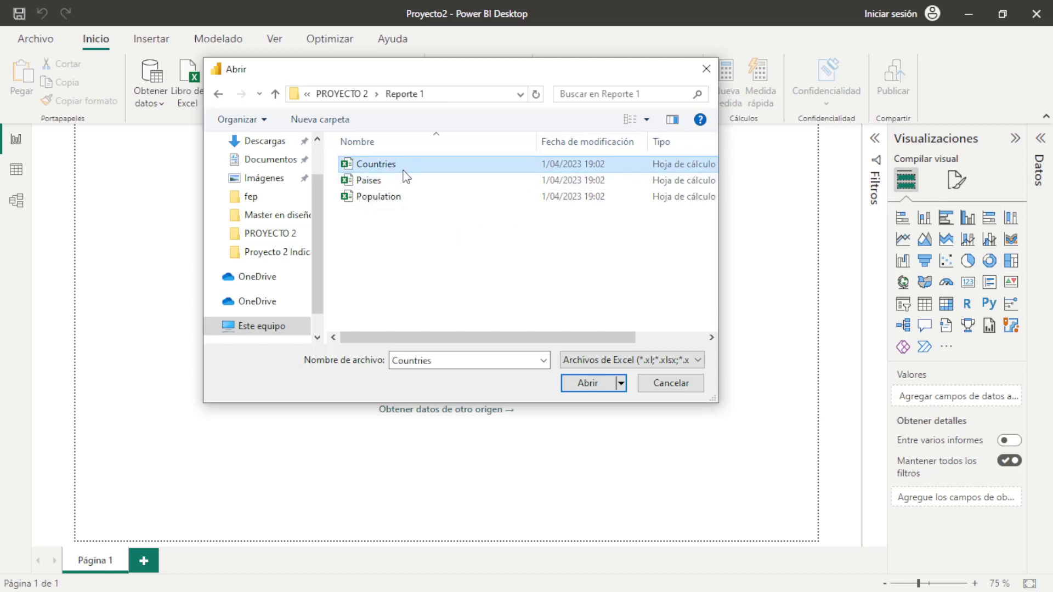
click(589, 383)
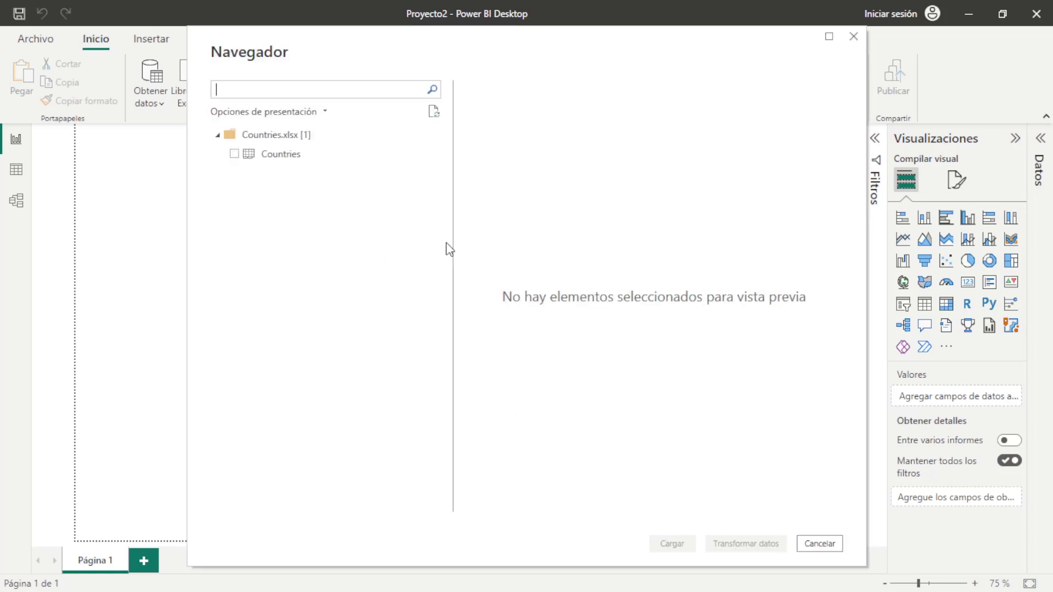
Tick the Countries table in Navegador and send it to Power Query with Transformar datos
click(282, 157)
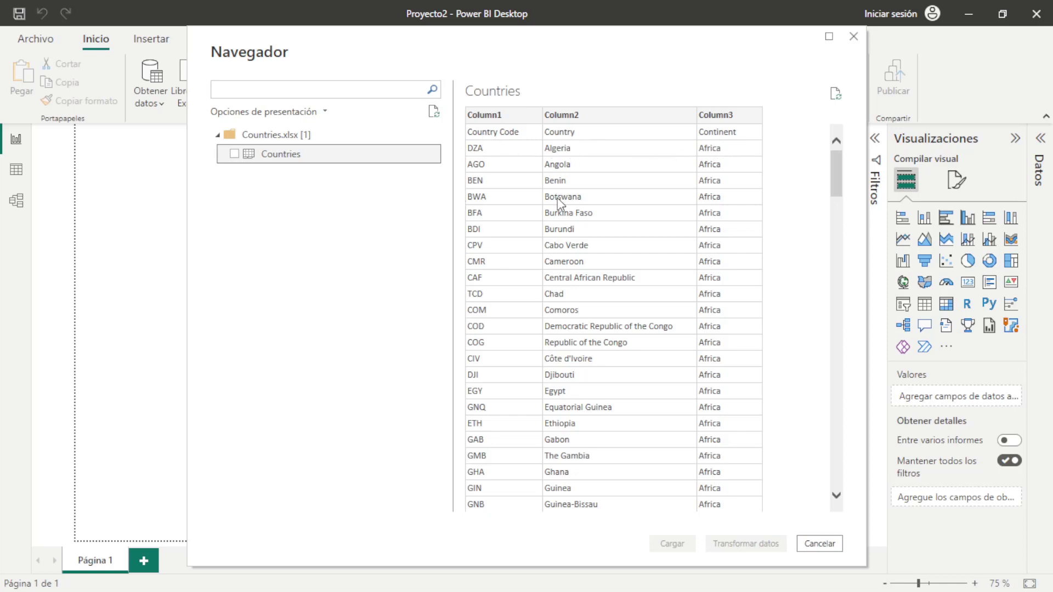
click(234, 154)
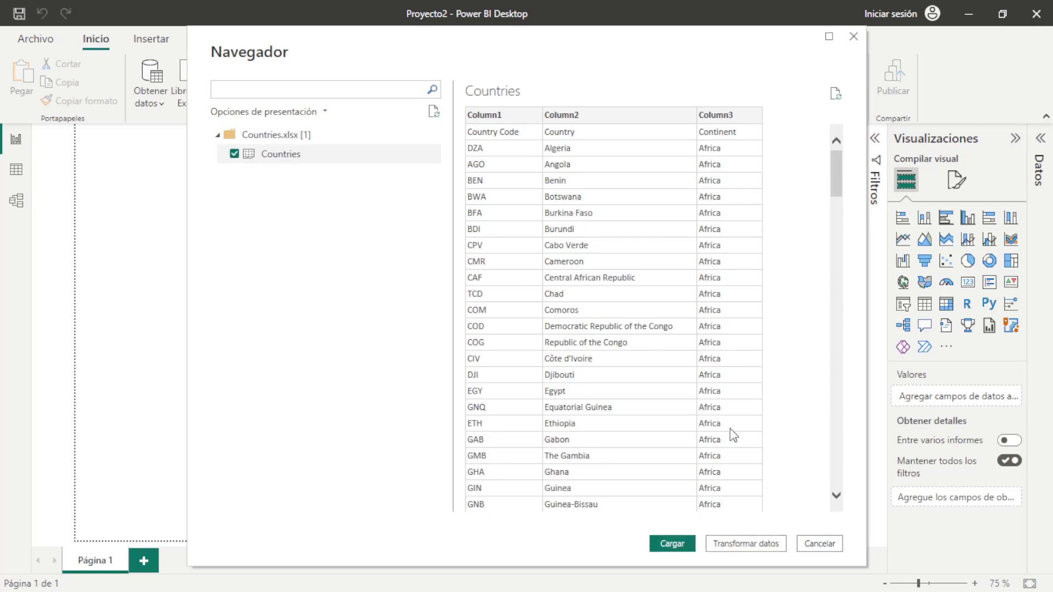
click(766, 549)
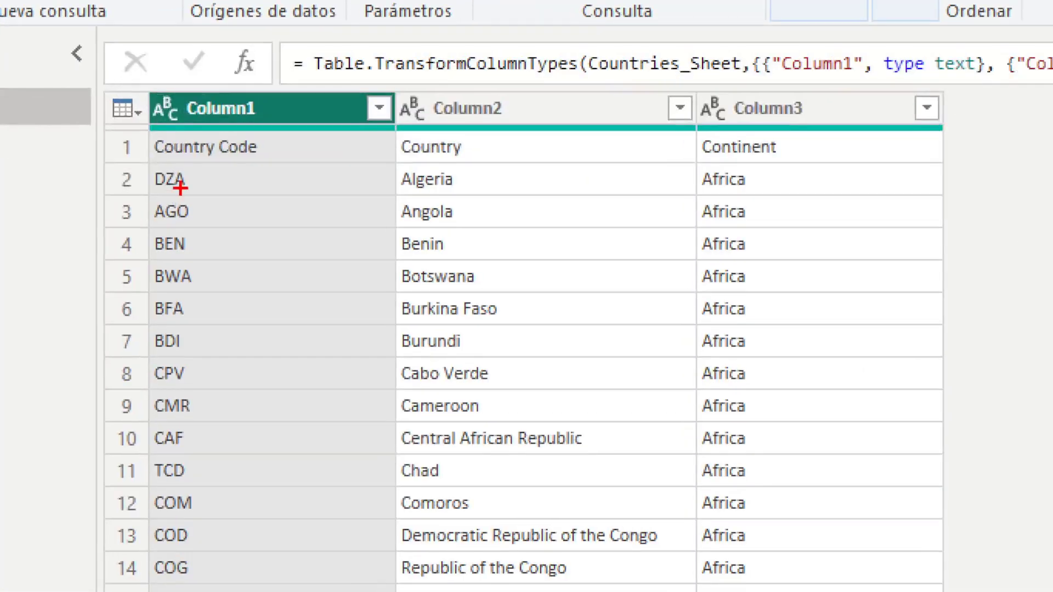
Use the first row of Countries as headers: Country Code, Country, Continent
mouse_move(116, 134)
mouse_down()
mouse_move(944, 160)
mouse_move(847, 92)
mouse_up()
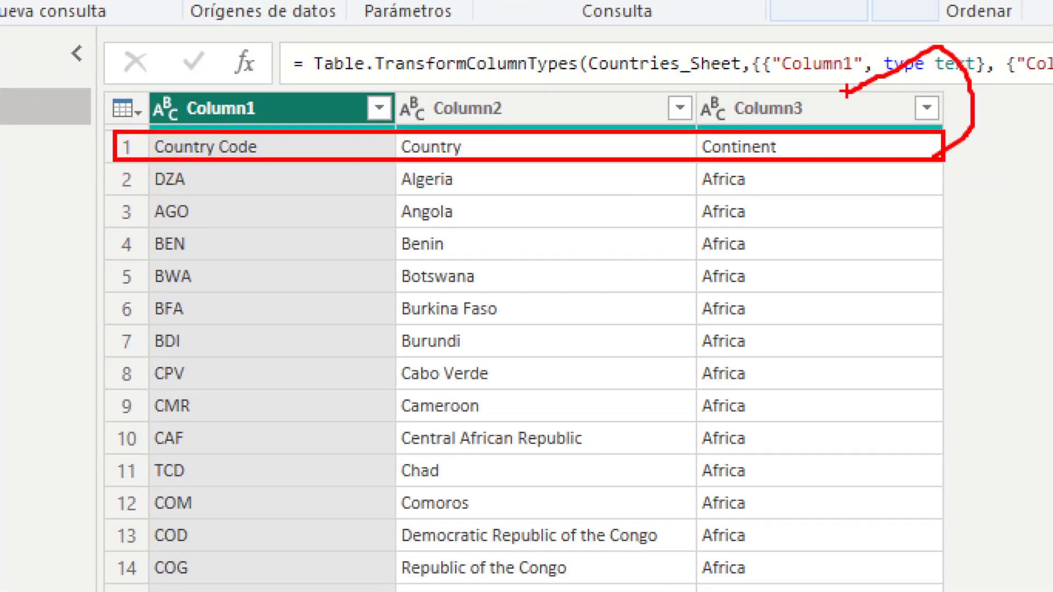
key(Escape)
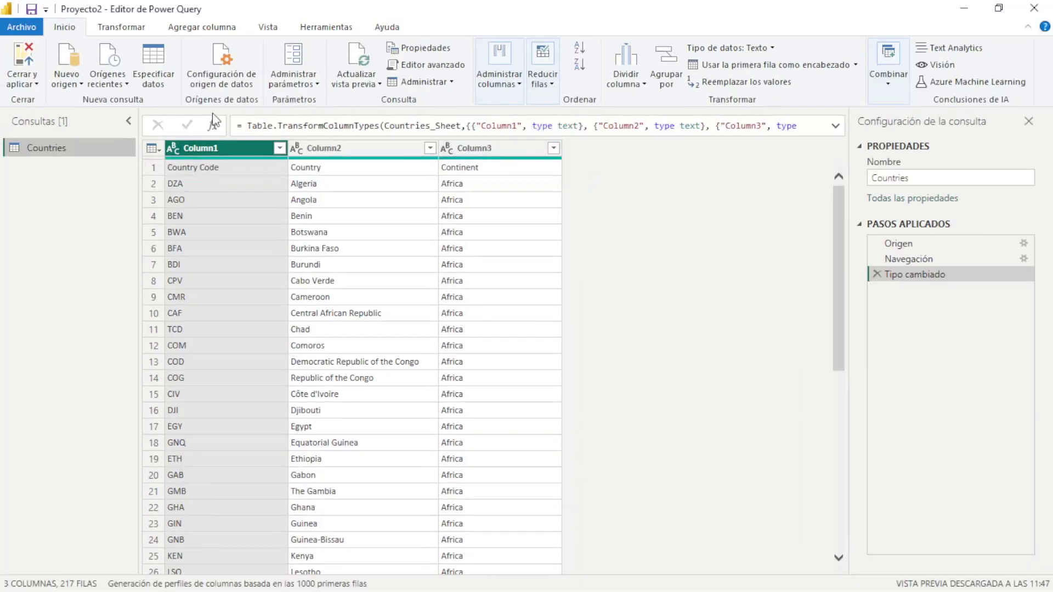
click(107, 28)
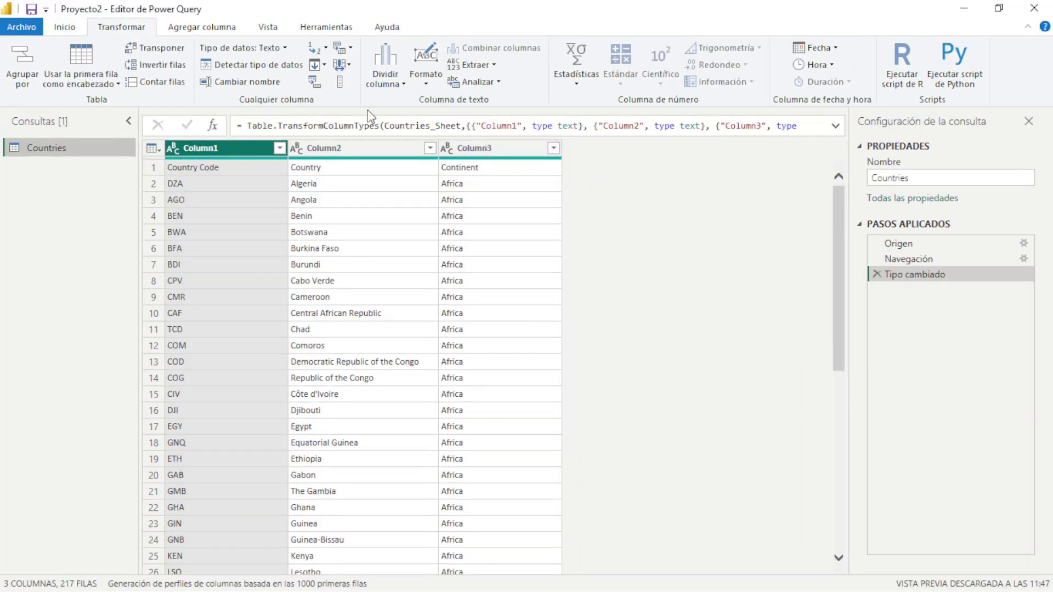
click(71, 30)
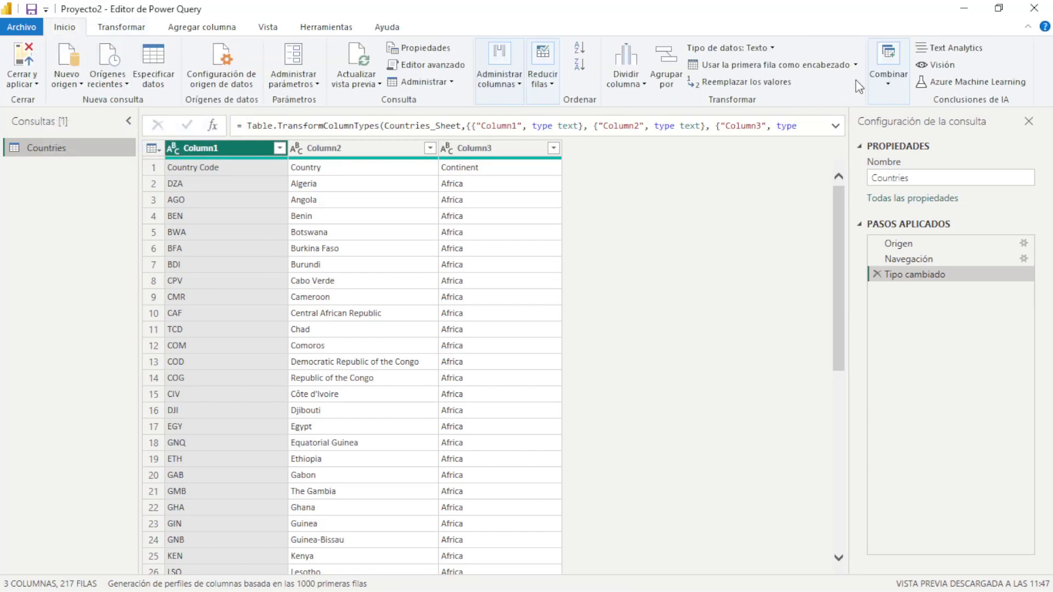
click(856, 65)
click(856, 65)
click(157, 154)
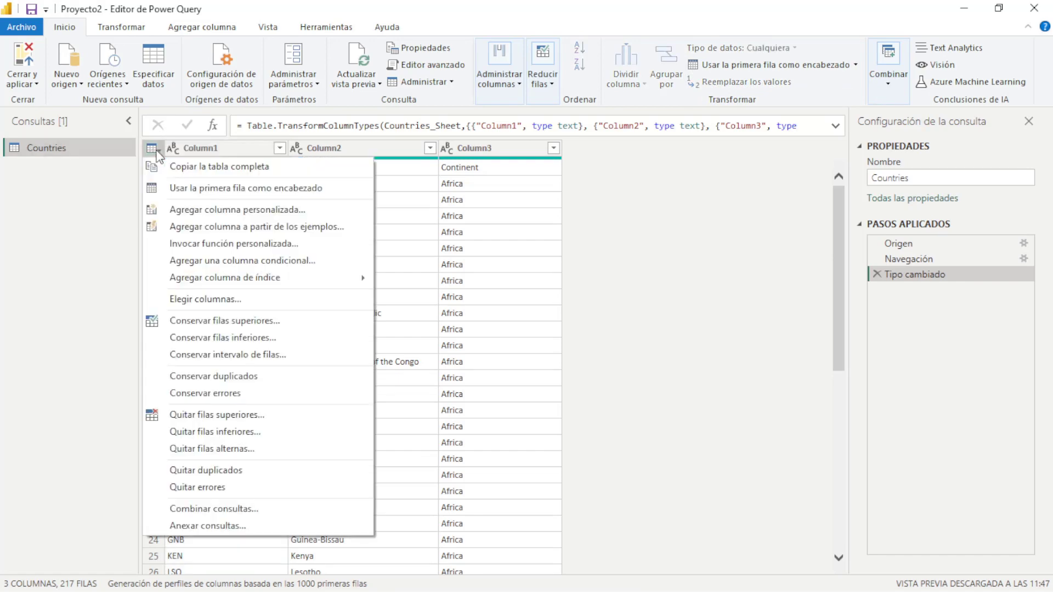
click(246, 189)
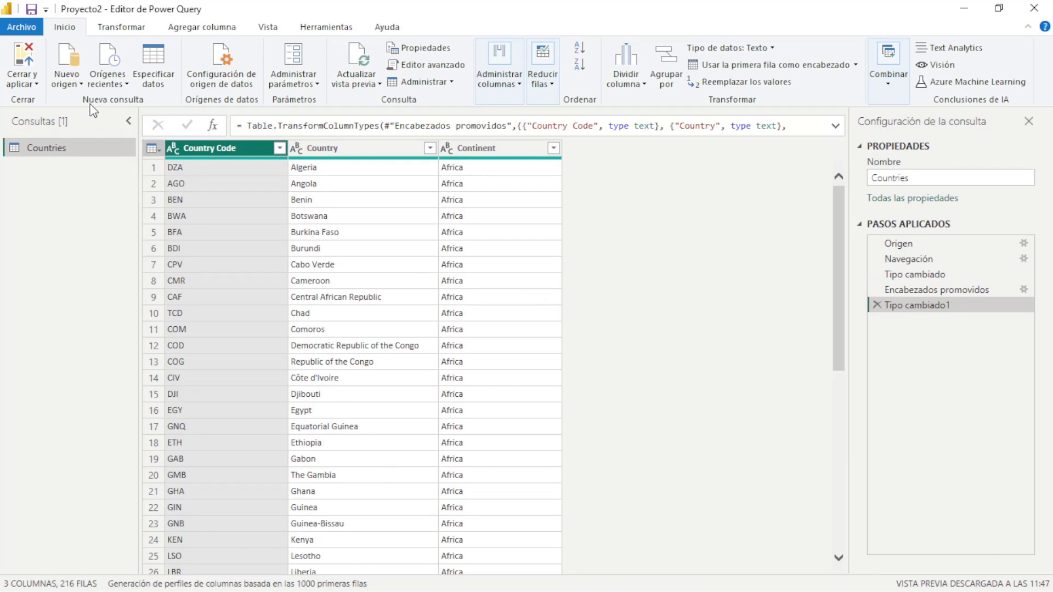
Import the Population table from Population.xlsx via Nuevo origen > Libro de Excel
click(81, 85)
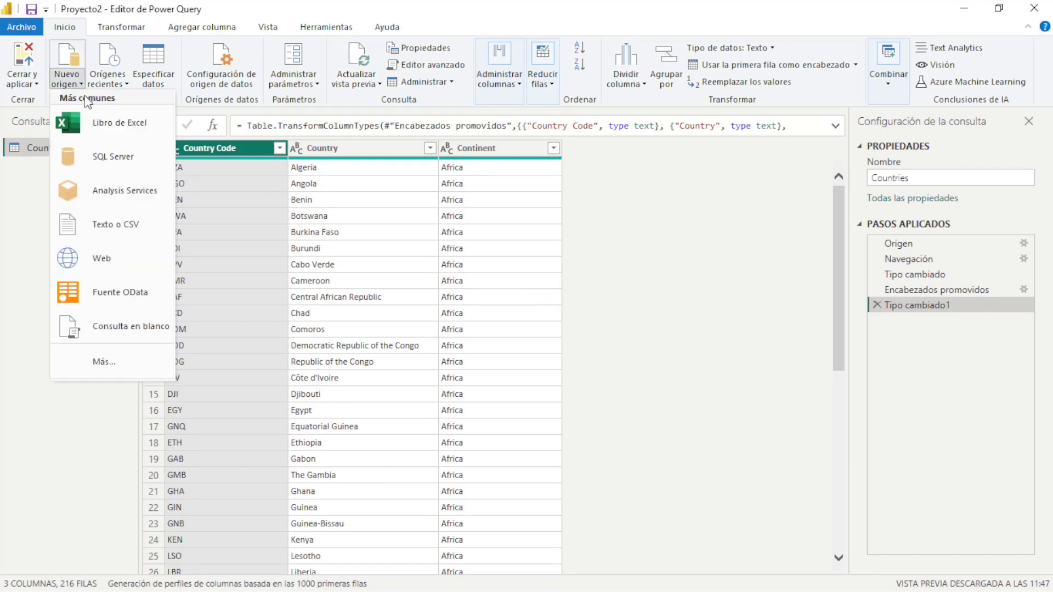
click(120, 124)
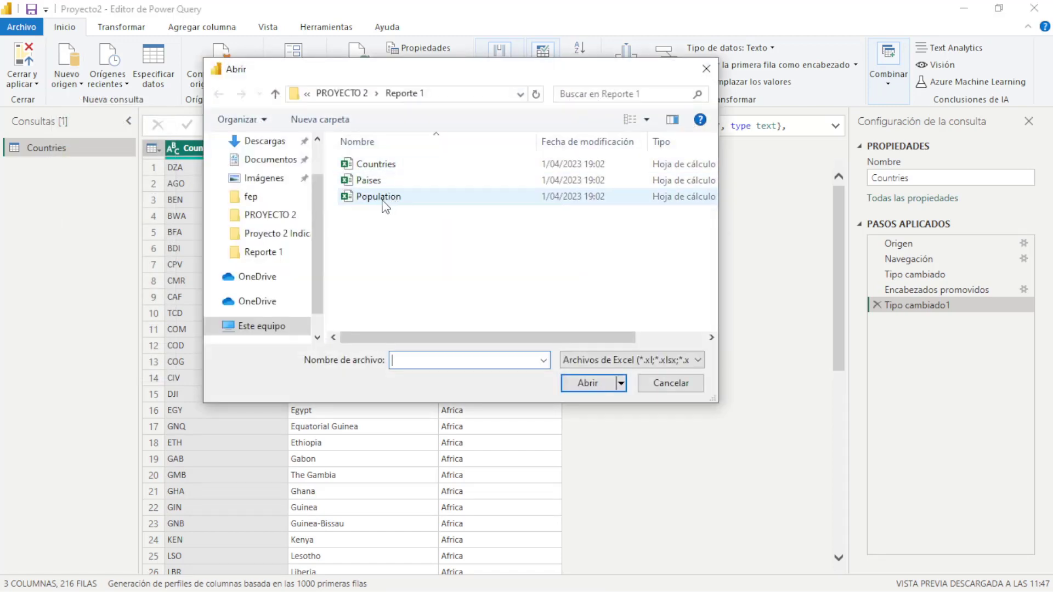
click(384, 200)
click(585, 383)
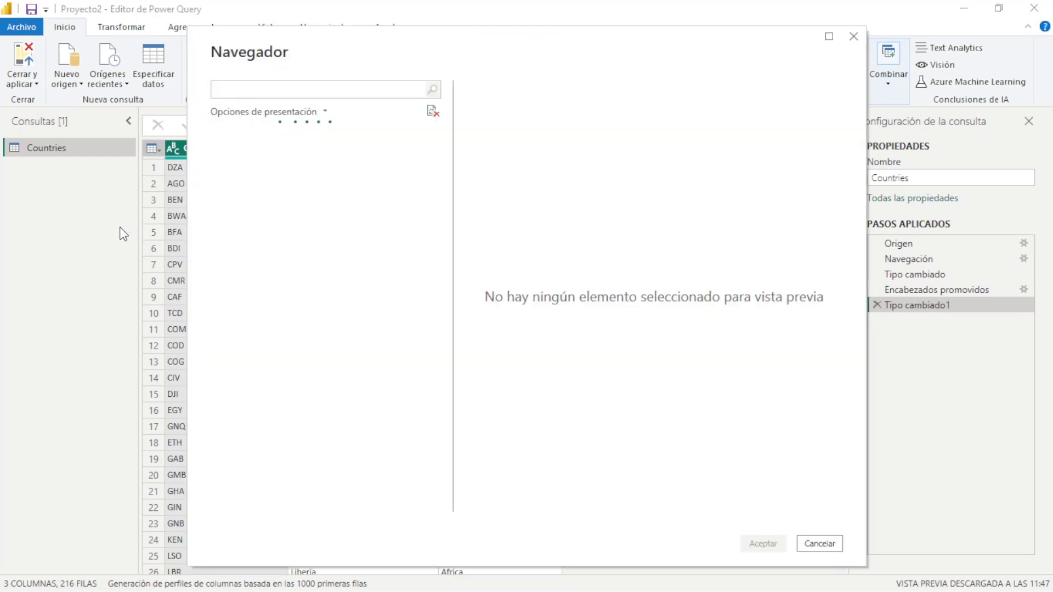
click(279, 155)
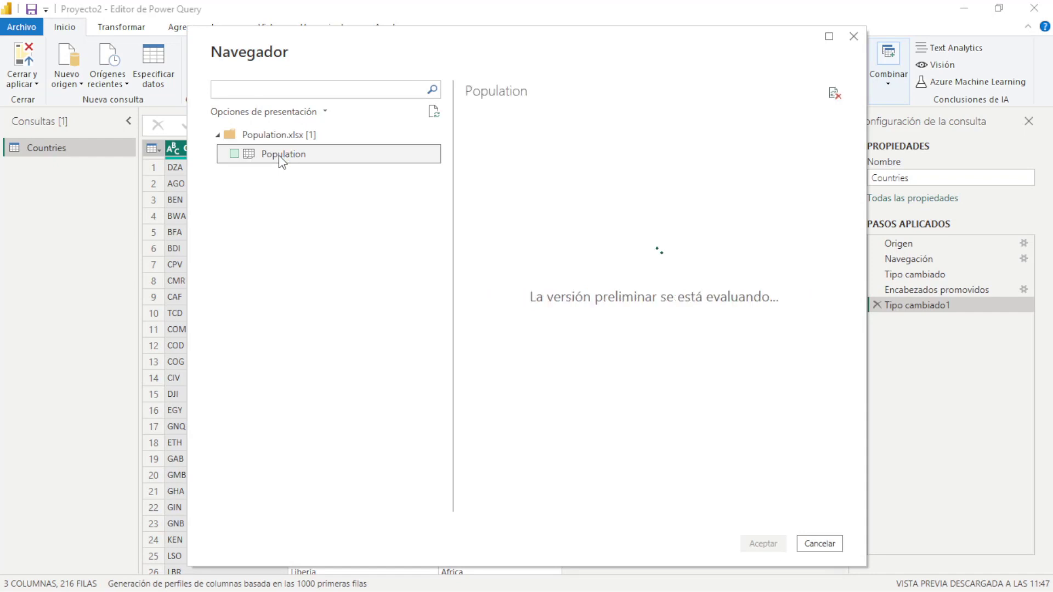
click(235, 155)
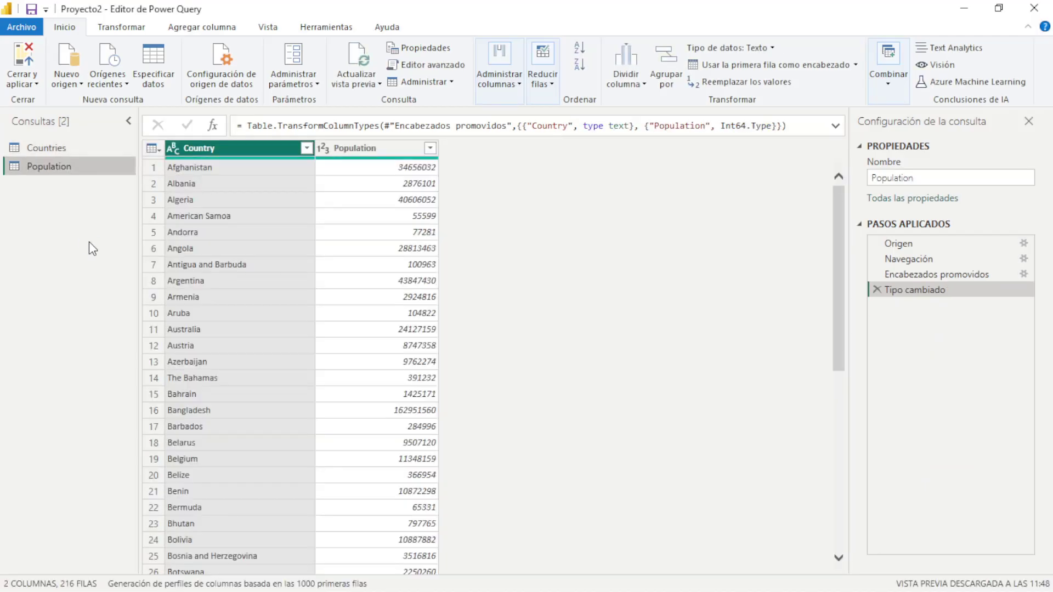
Load the Paises sheet of Paises.xlsx as a new Paises query
click(74, 79)
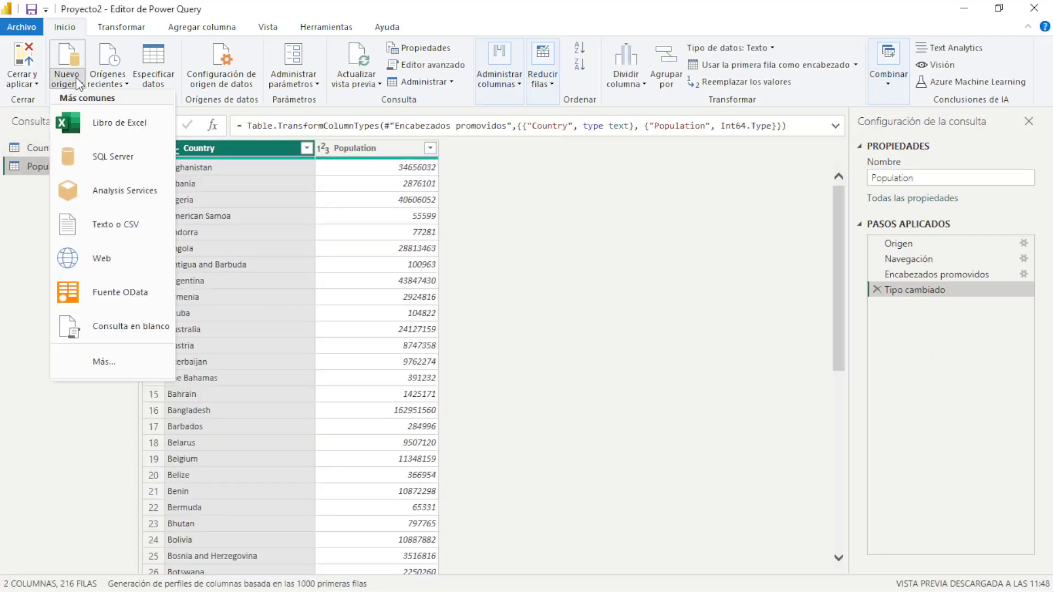
click(137, 127)
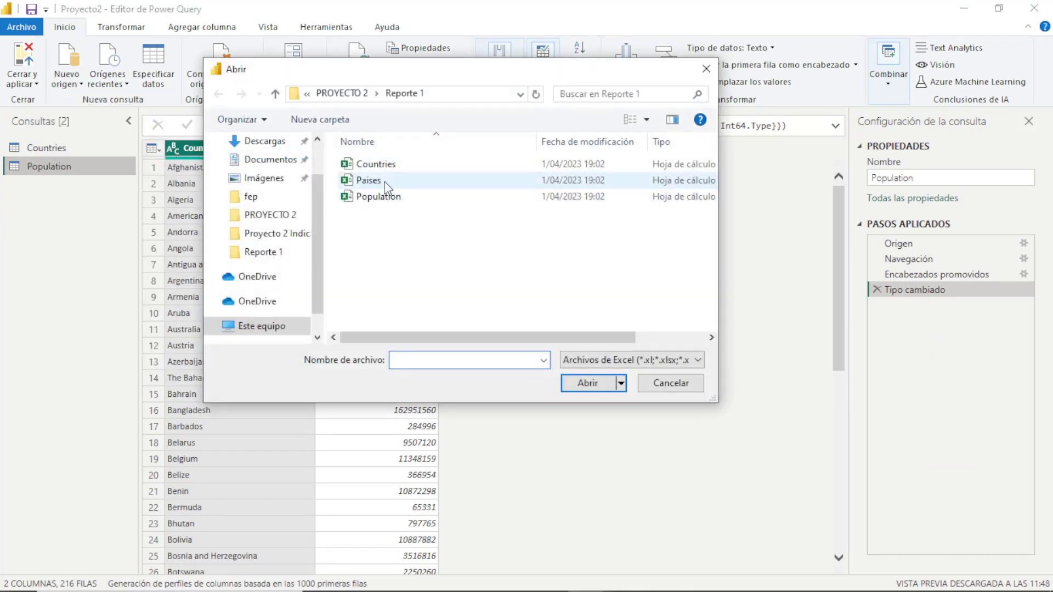
click(385, 182)
click(588, 383)
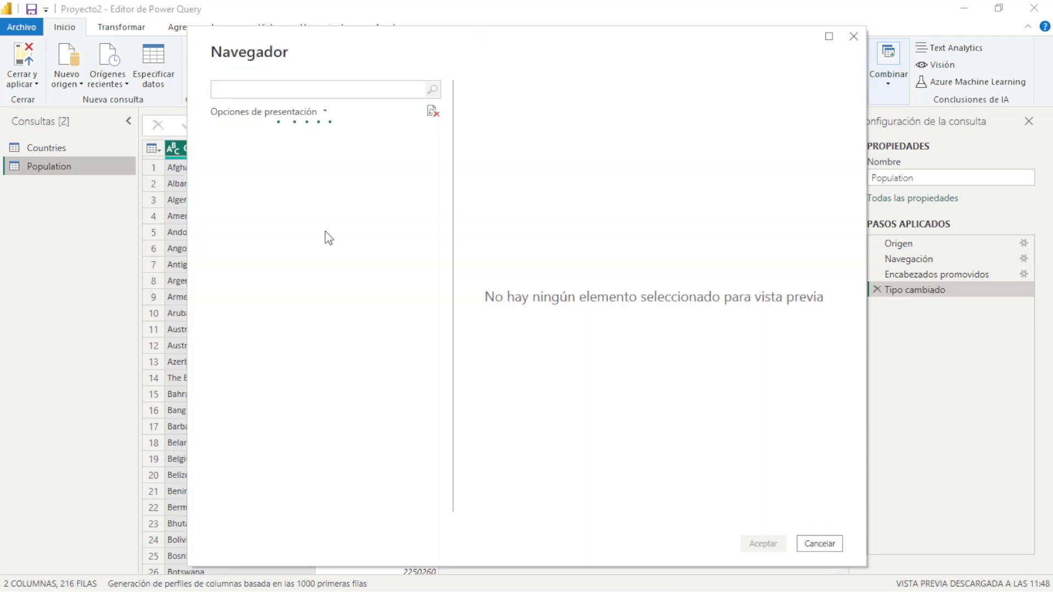
click(270, 156)
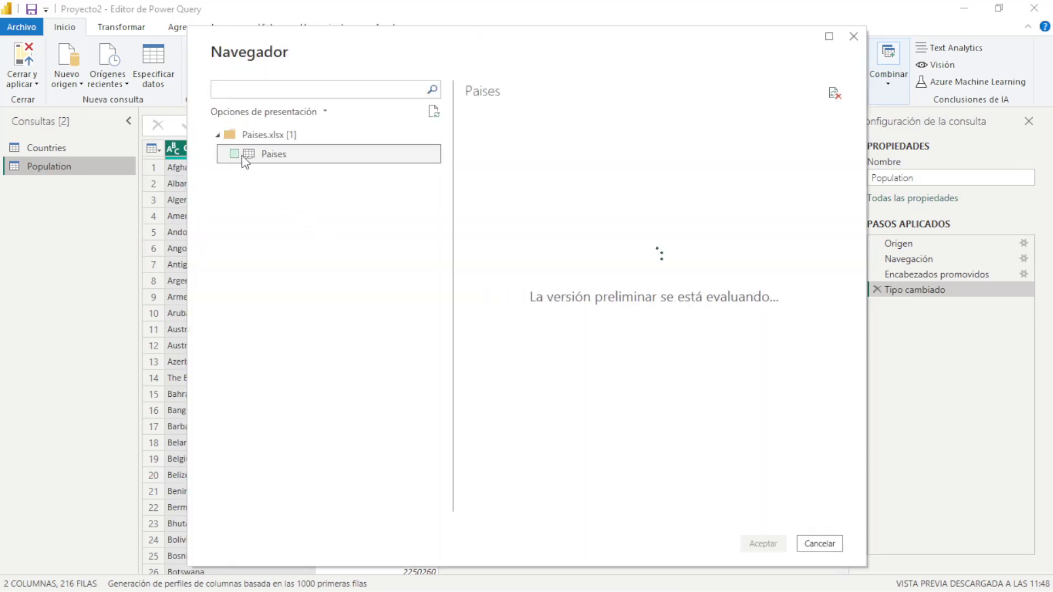
click(234, 154)
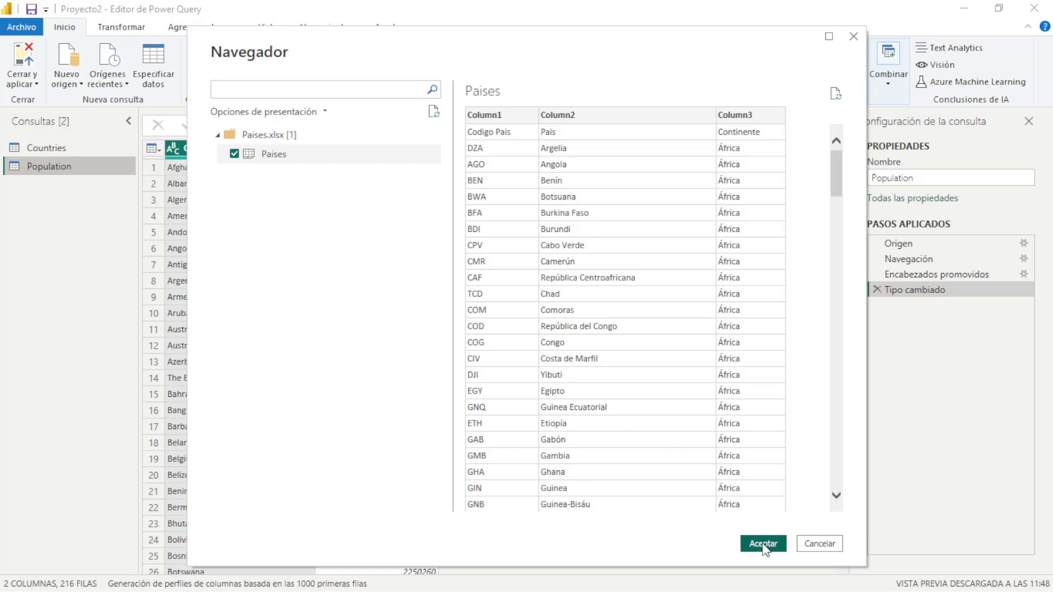
click(764, 545)
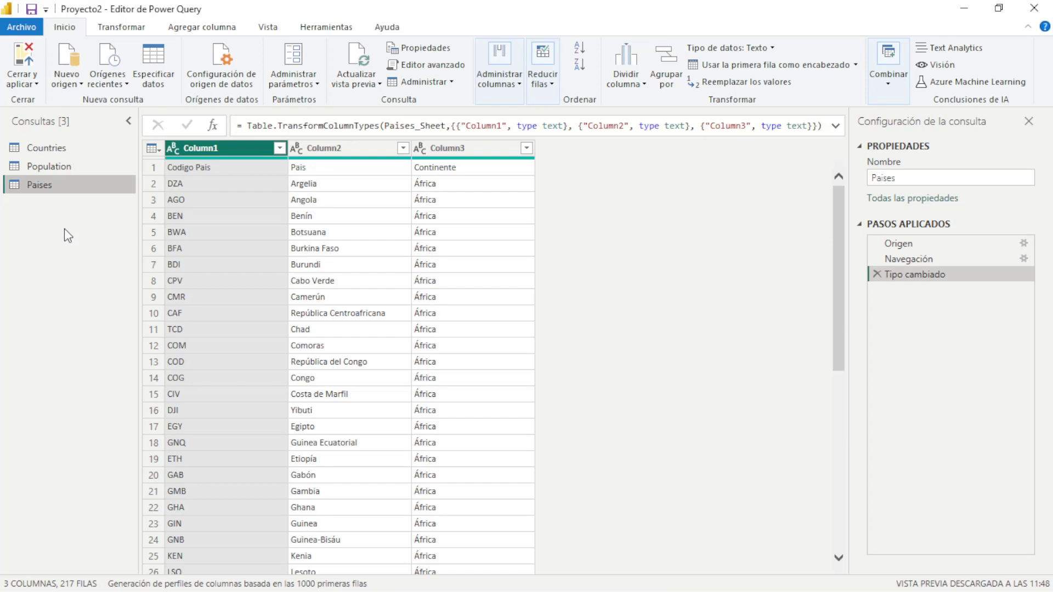
Review the columns of the Countries, Population and Paises queries
click(81, 149)
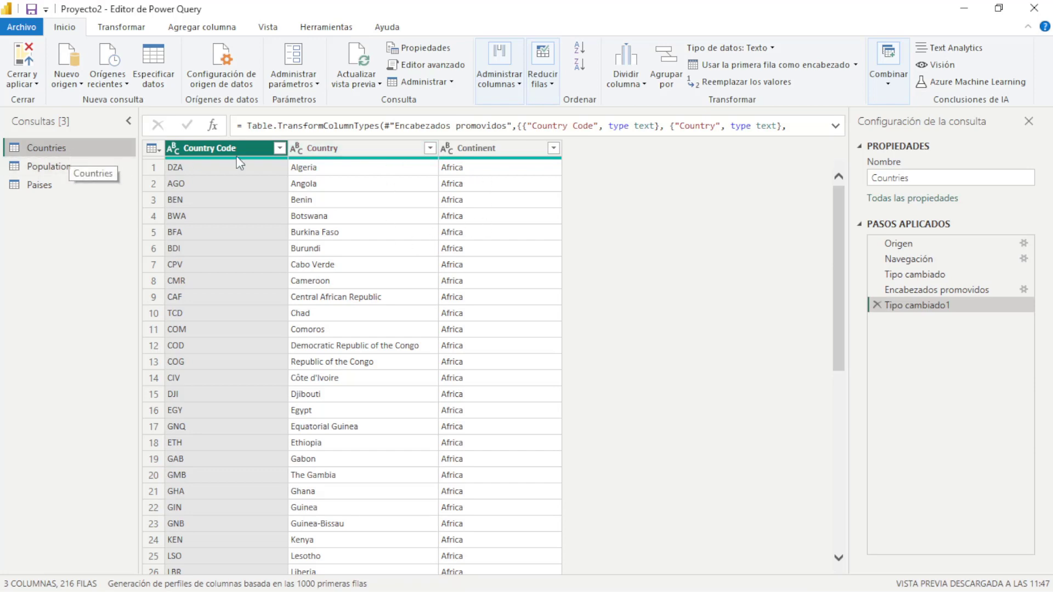
click(361, 154)
click(481, 149)
click(76, 167)
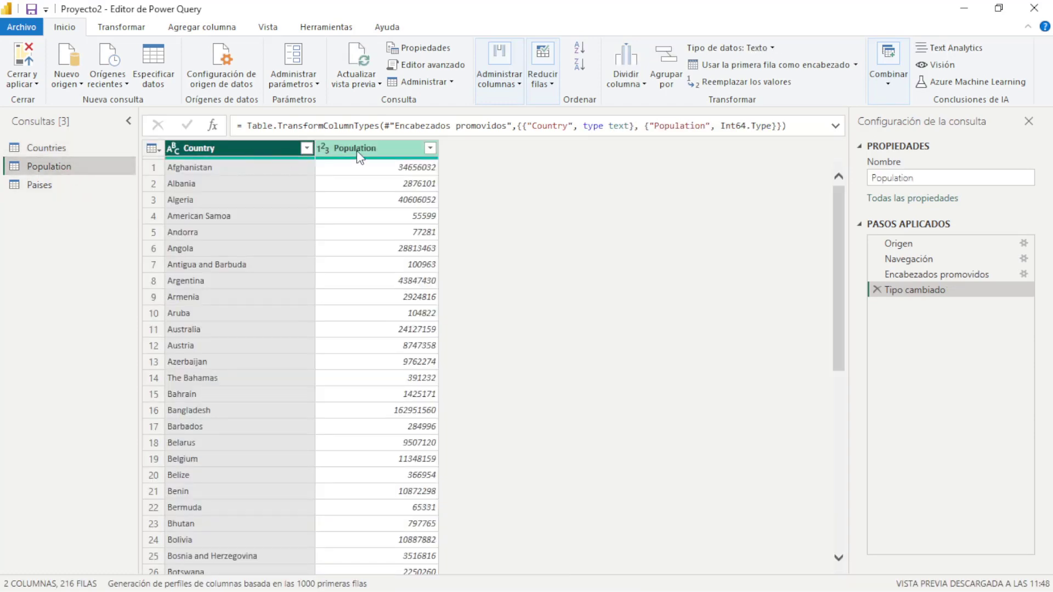
click(357, 150)
click(91, 190)
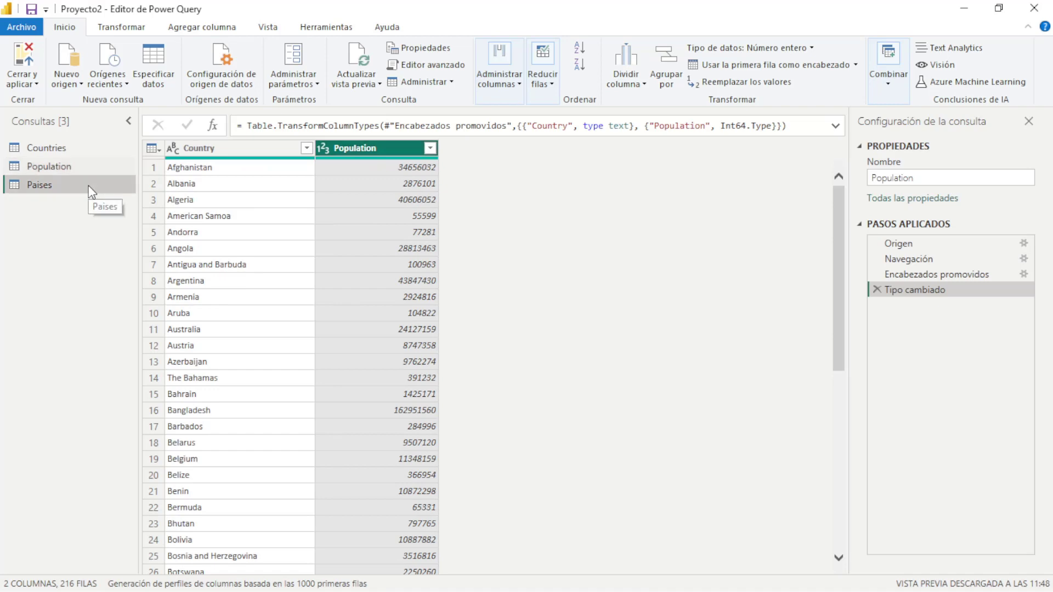
click(75, 166)
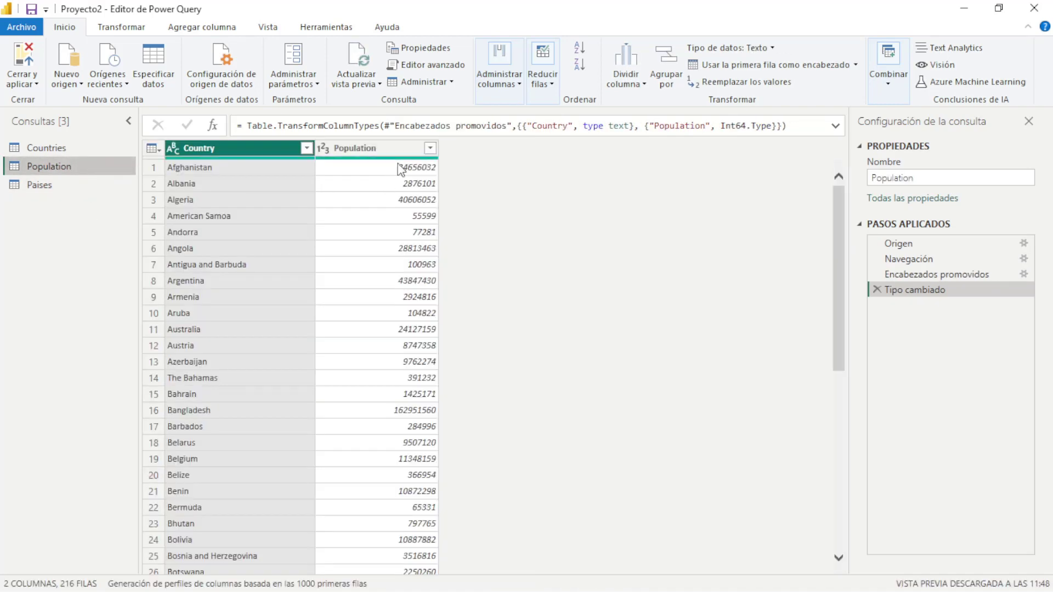
Rename the Population column to Población, then return to the Paises query
click(375, 153)
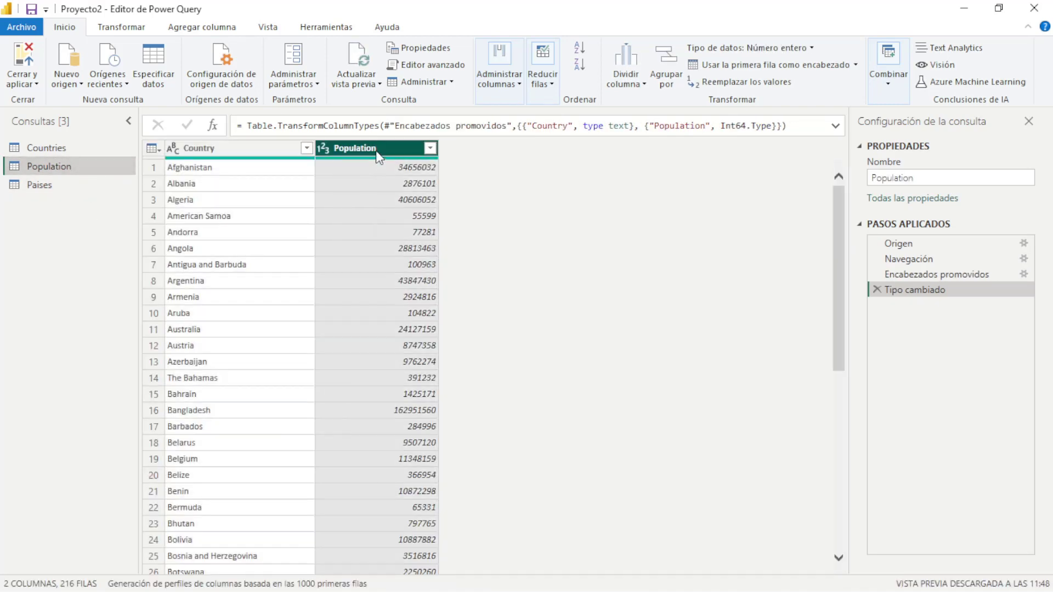
right_click(377, 155)
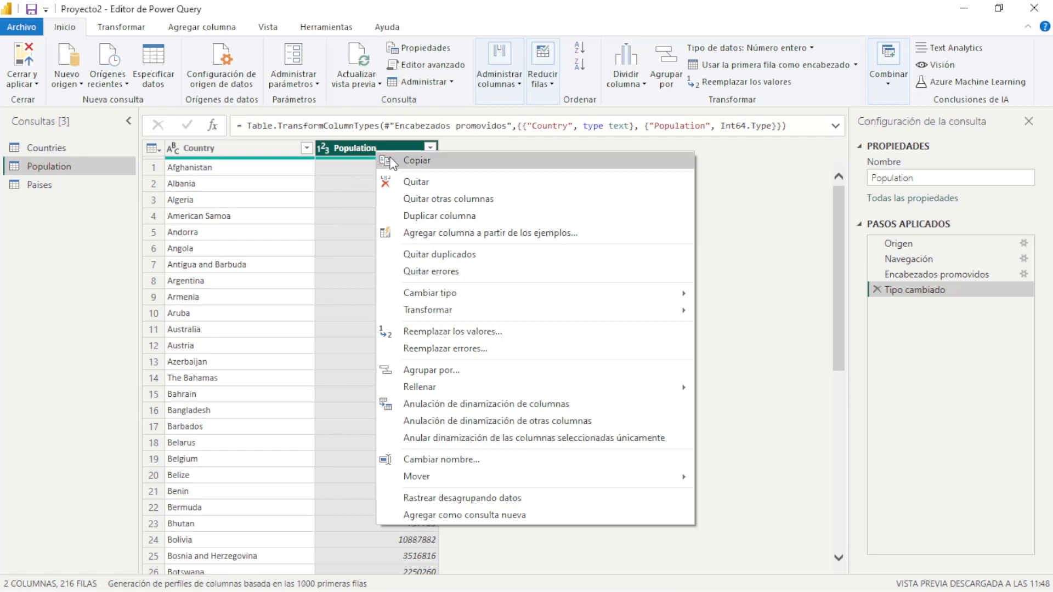
click(439, 460)
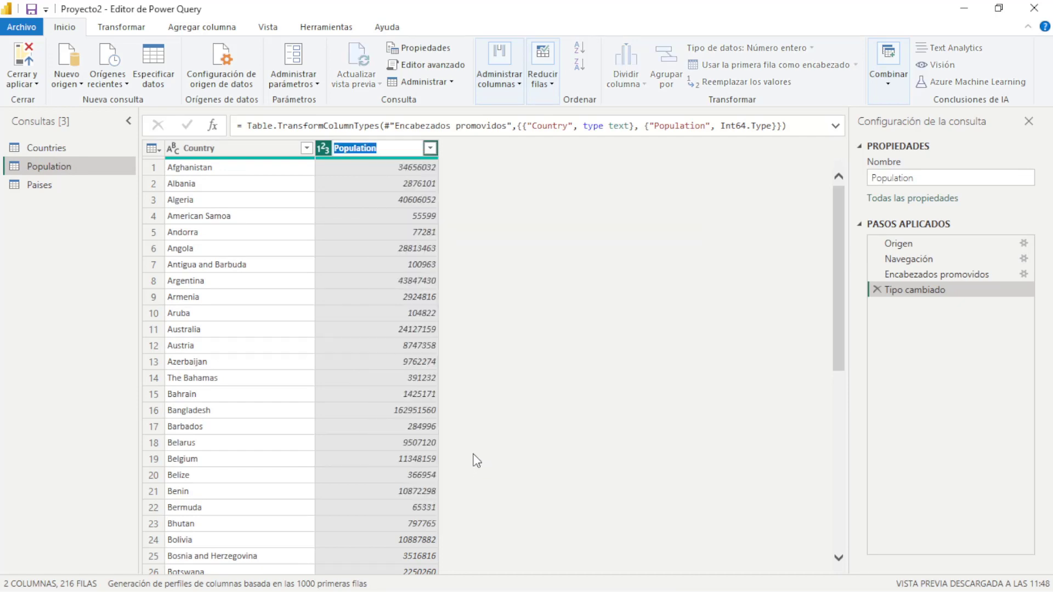
text(Pob)
text(n)
key(Return)
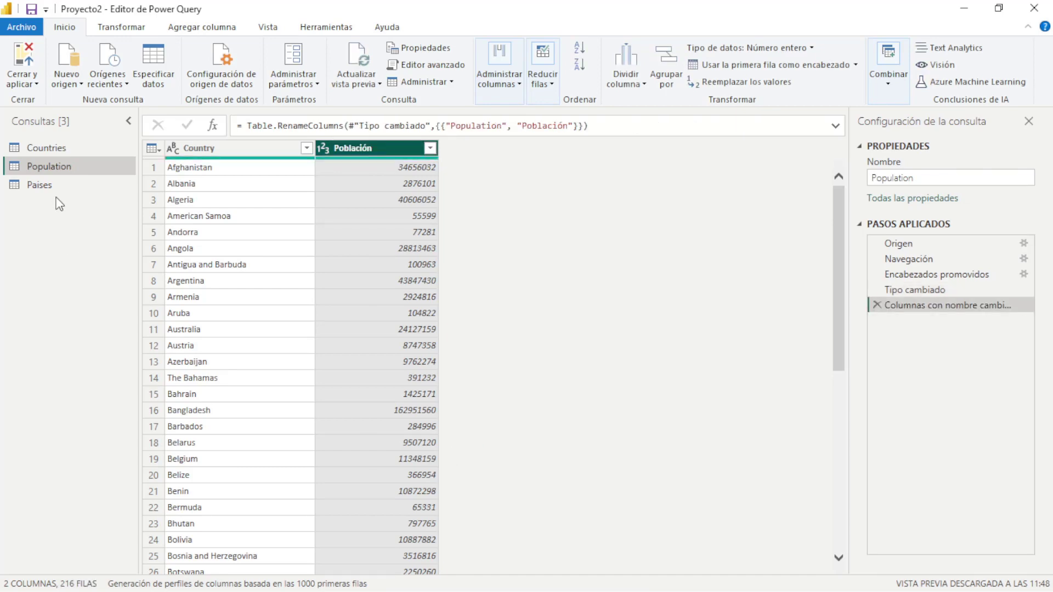
click(60, 197)
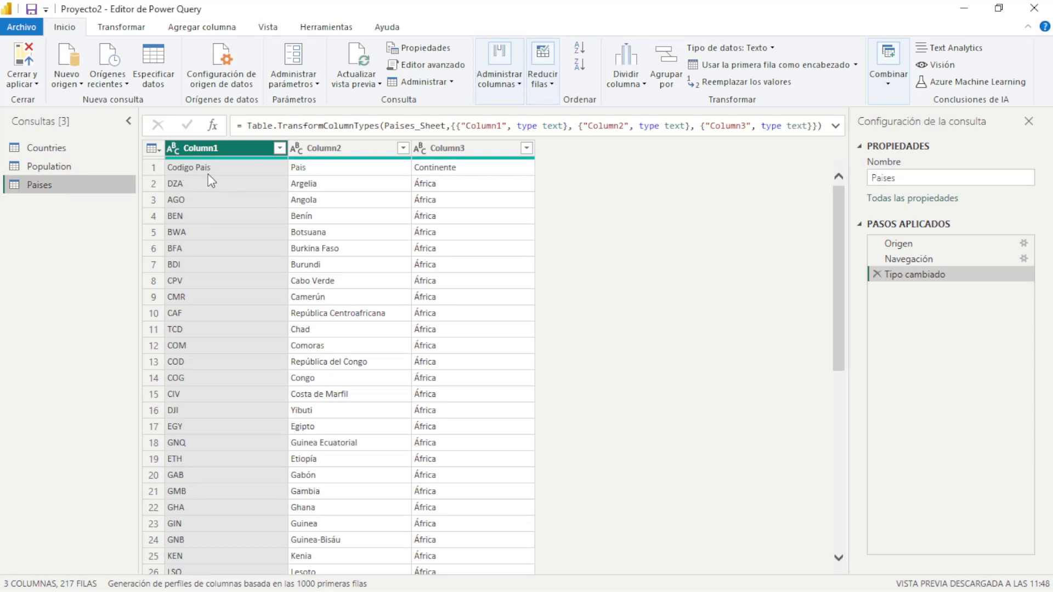
Promote Paises' first row to headers Codigo Pais, Pais and Continente
click(154, 149)
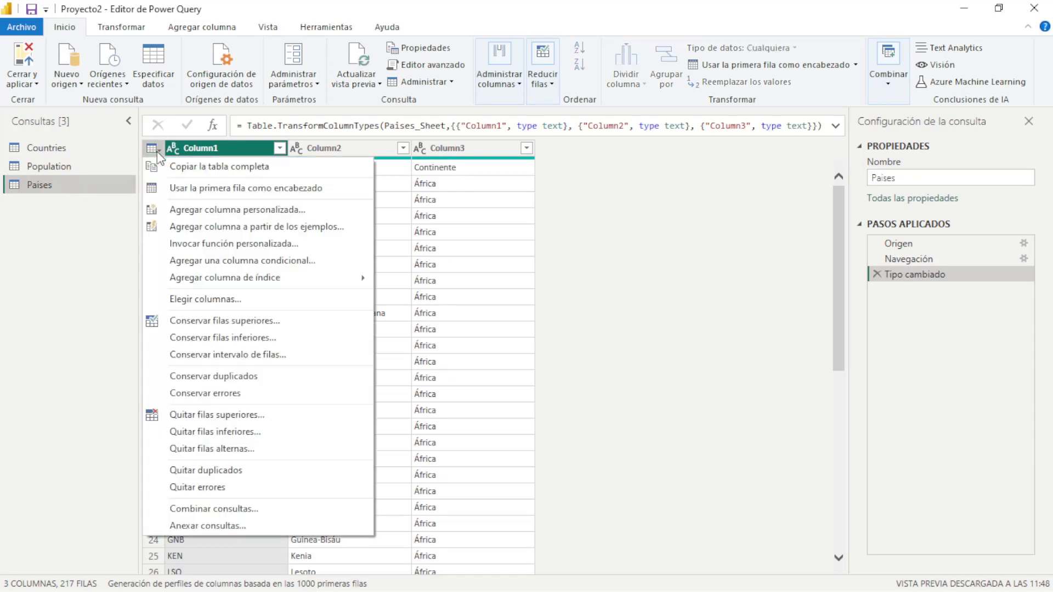
click(248, 191)
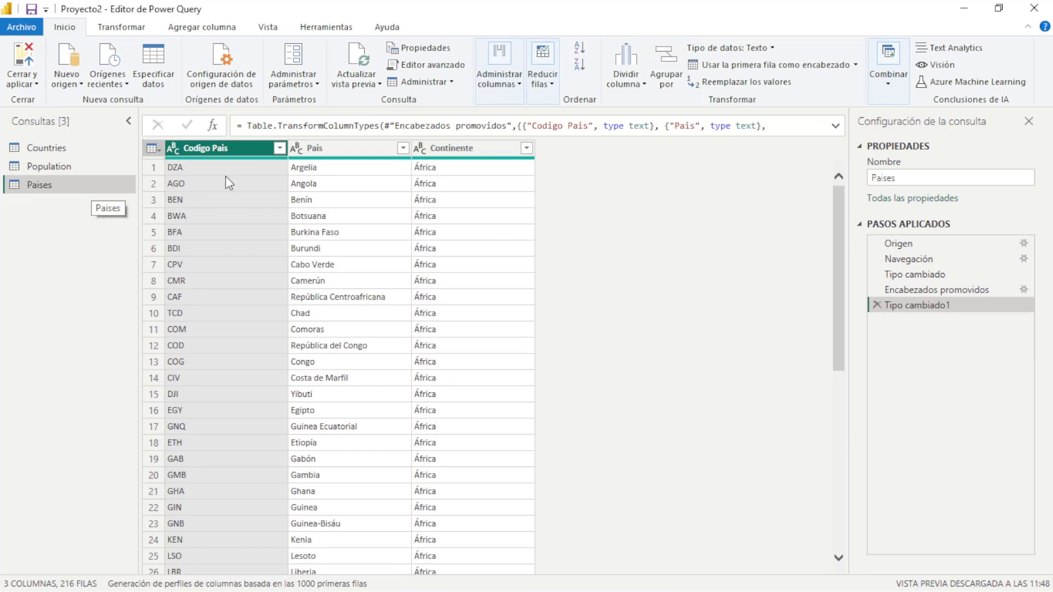
click(317, 150)
click(449, 155)
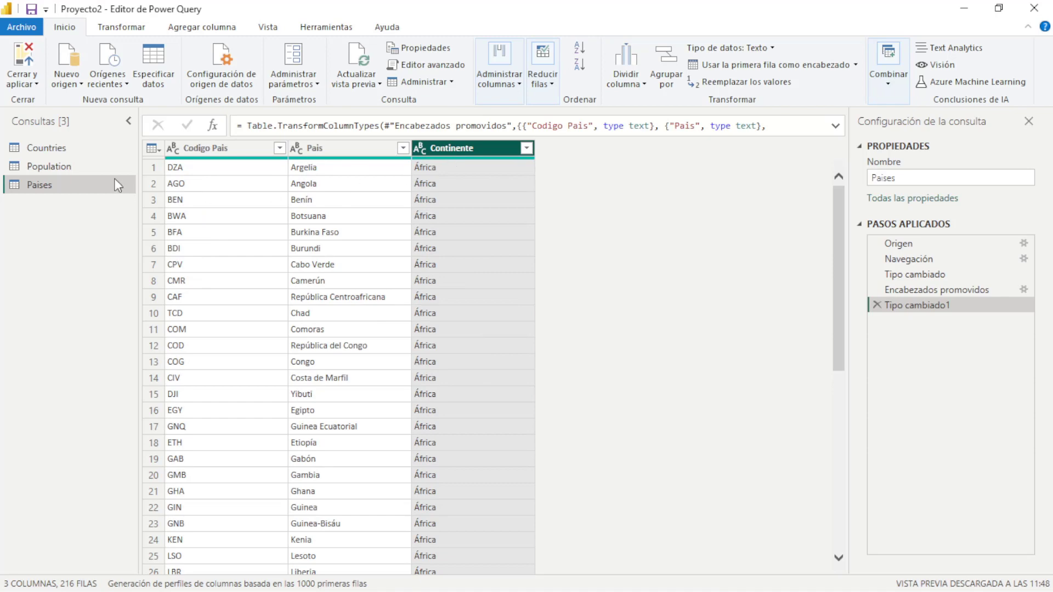
Compare the Población and Country columns in Population and Countries, then return to Paises
click(73, 170)
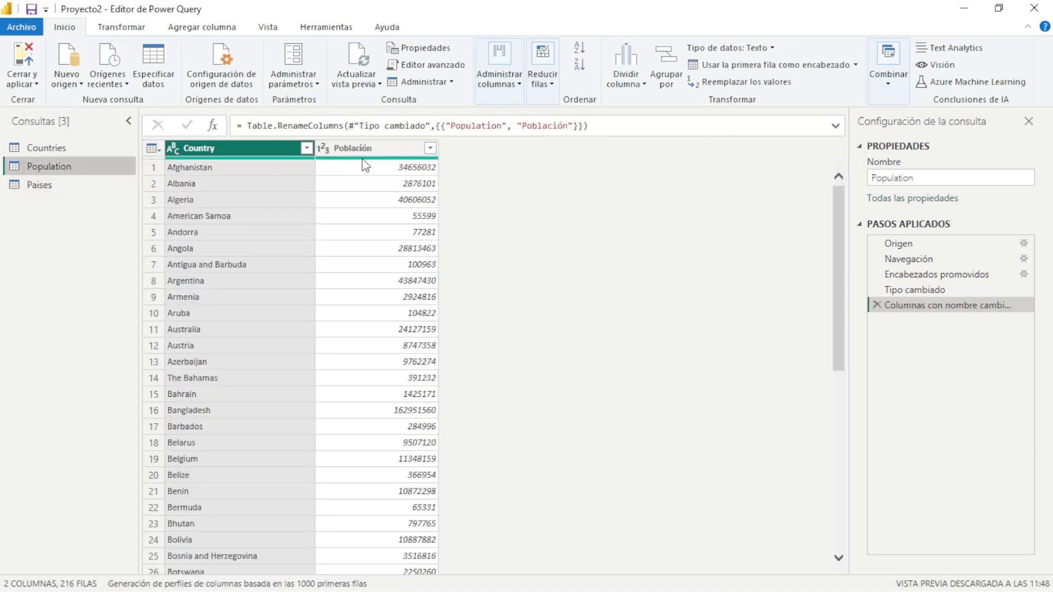
click(362, 158)
click(87, 149)
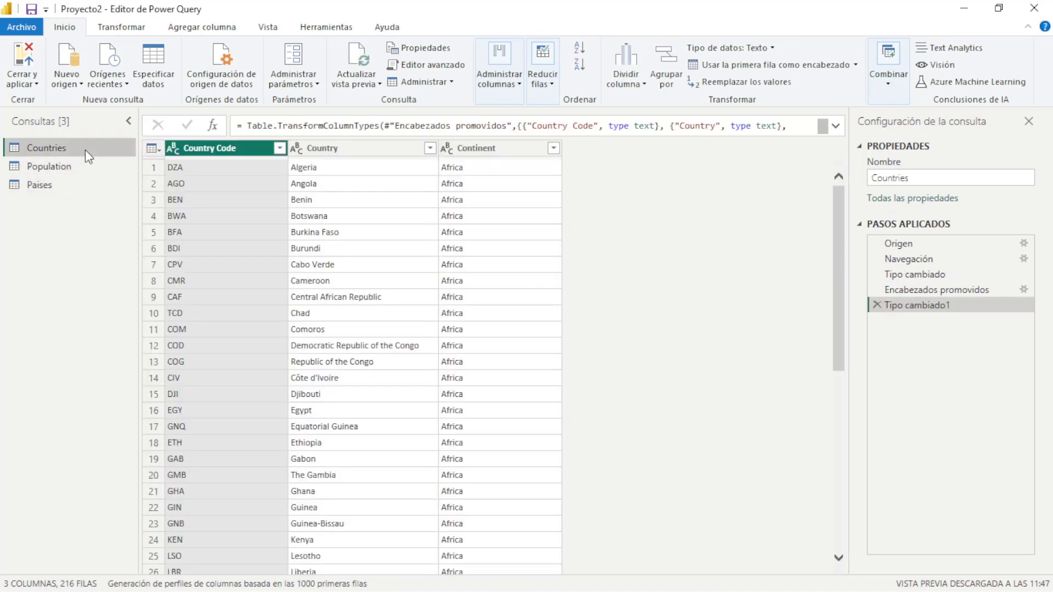
click(356, 154)
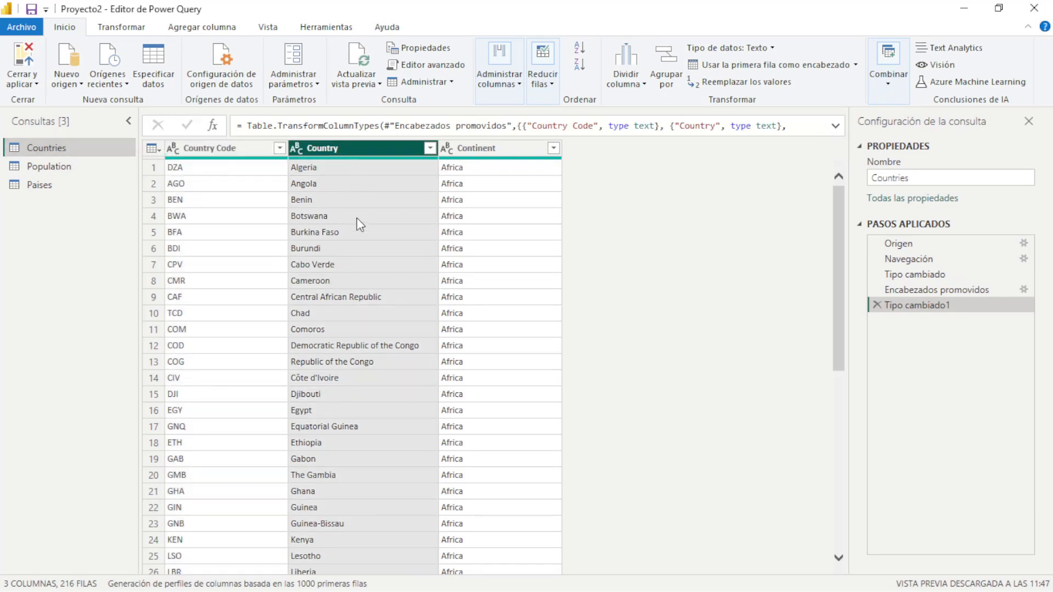
click(65, 198)
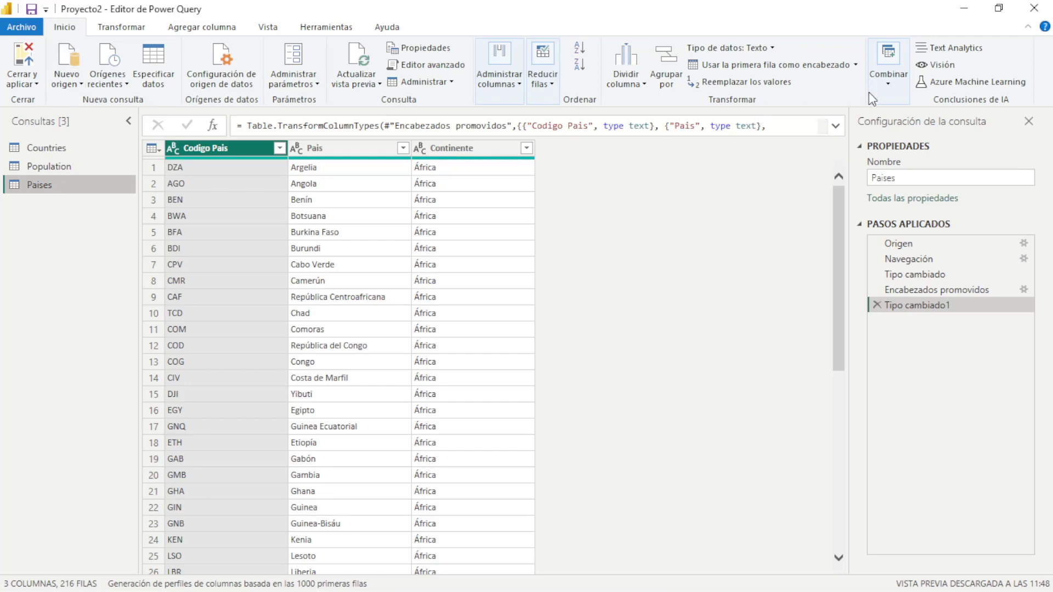
Merge Paises with Countries as a new query on Codigo Pais = Country Code
click(888, 79)
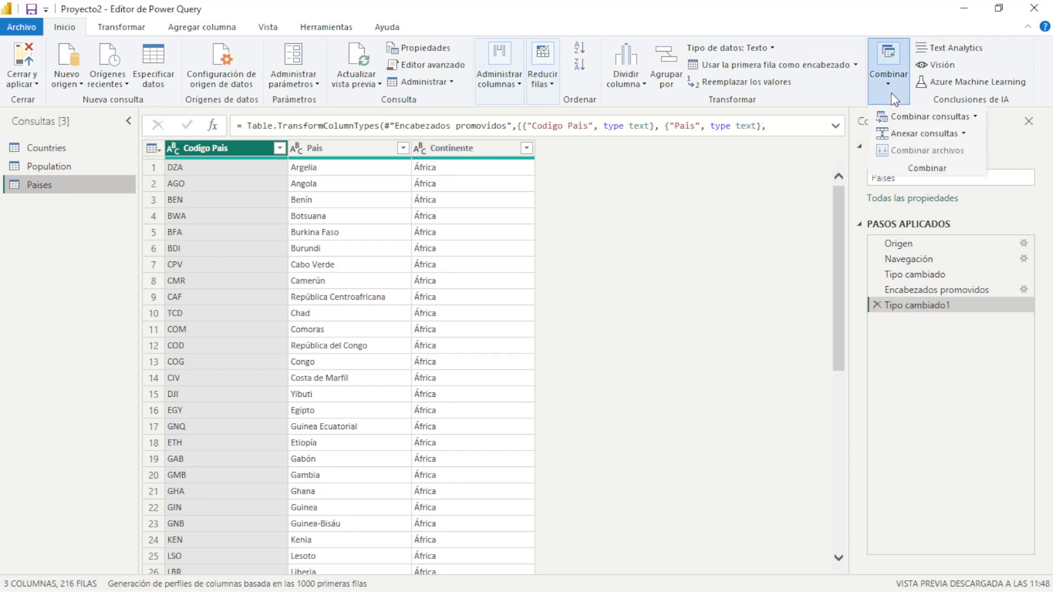
click(976, 117)
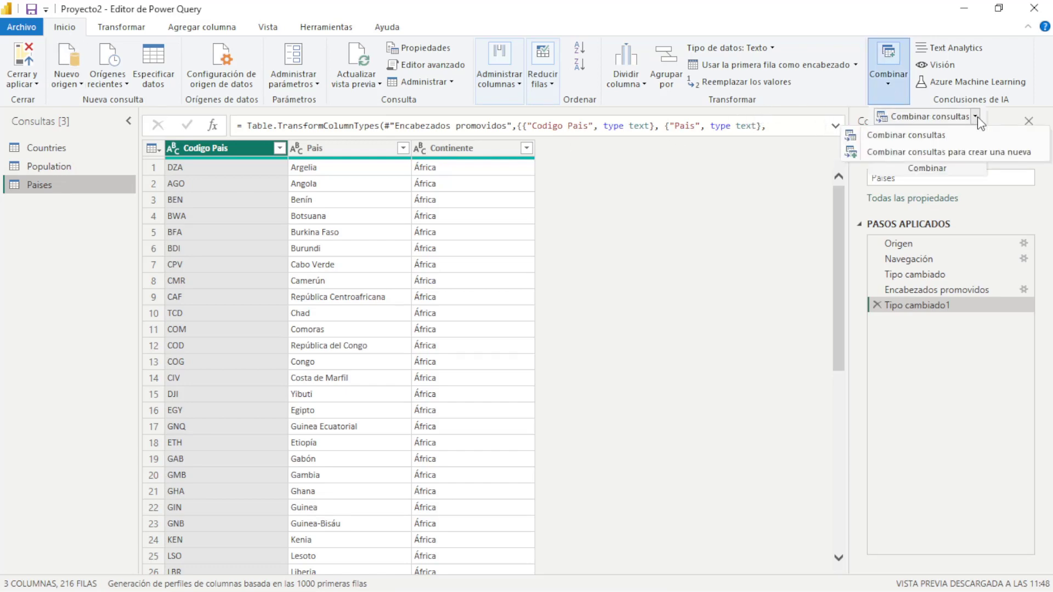
click(929, 153)
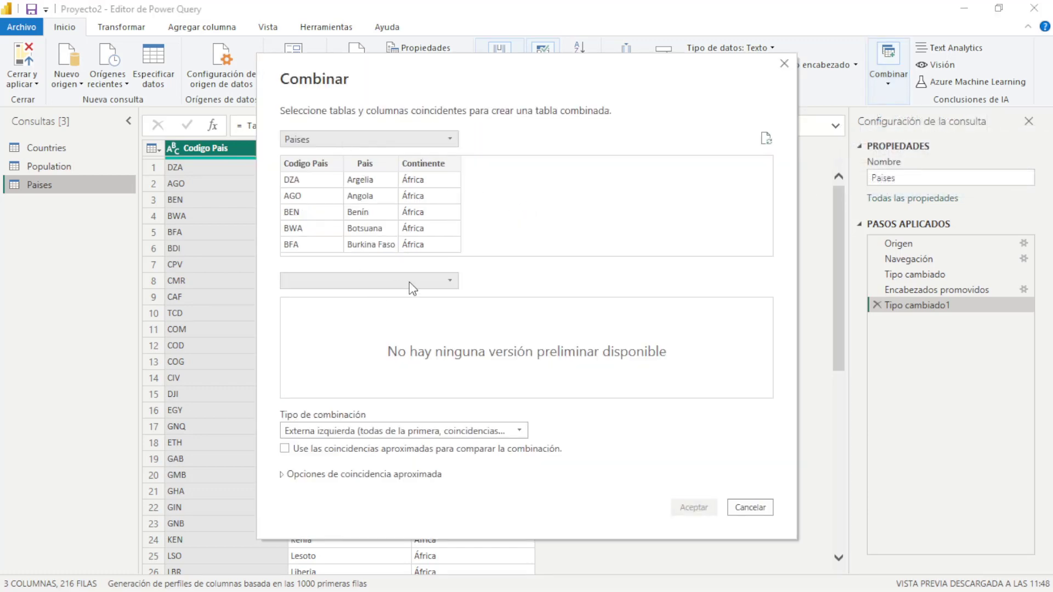
click(450, 281)
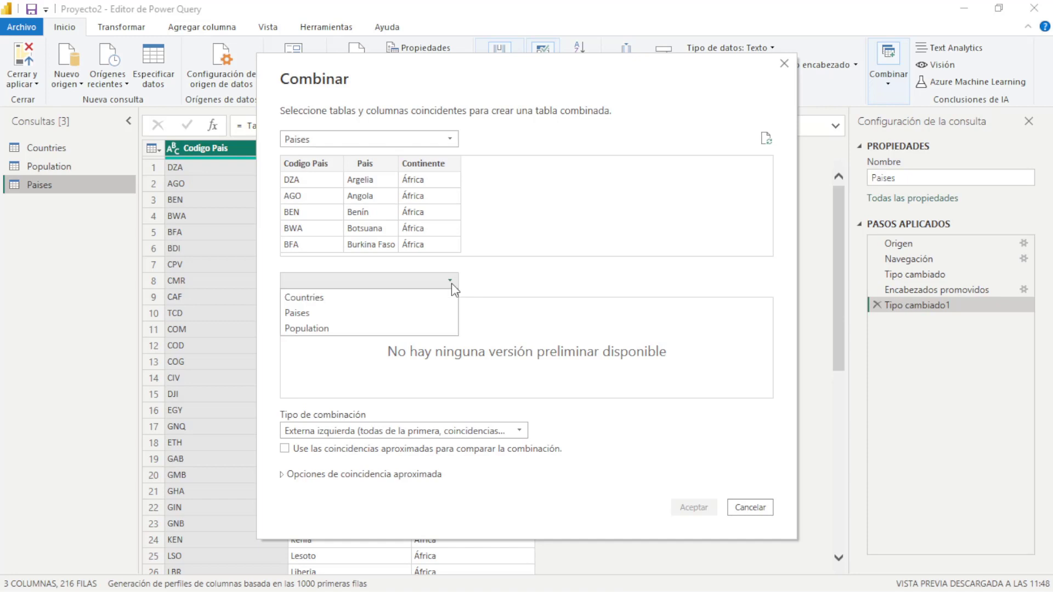
click(338, 298)
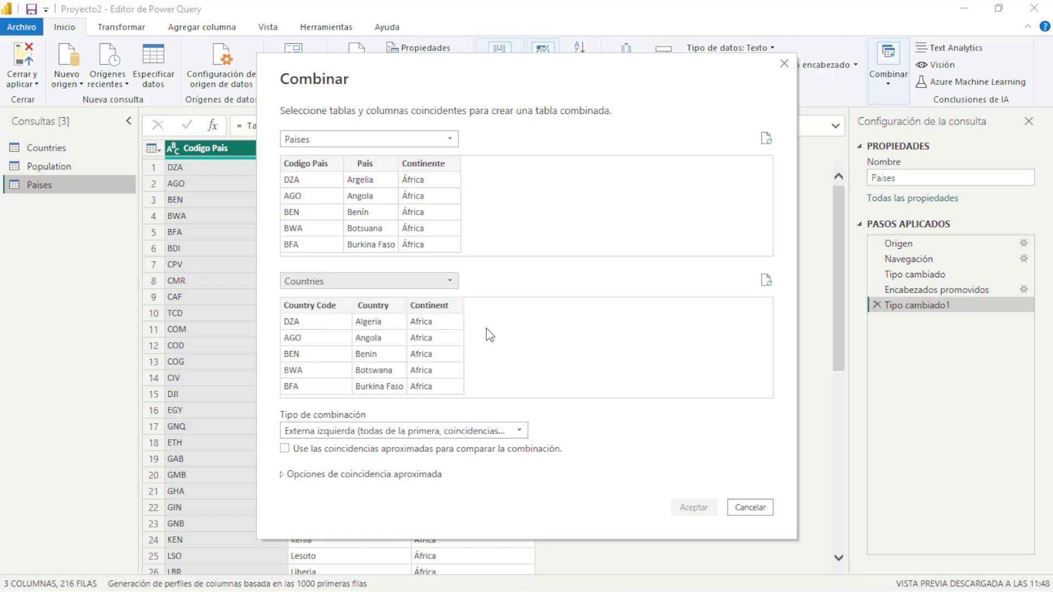
click(387, 312)
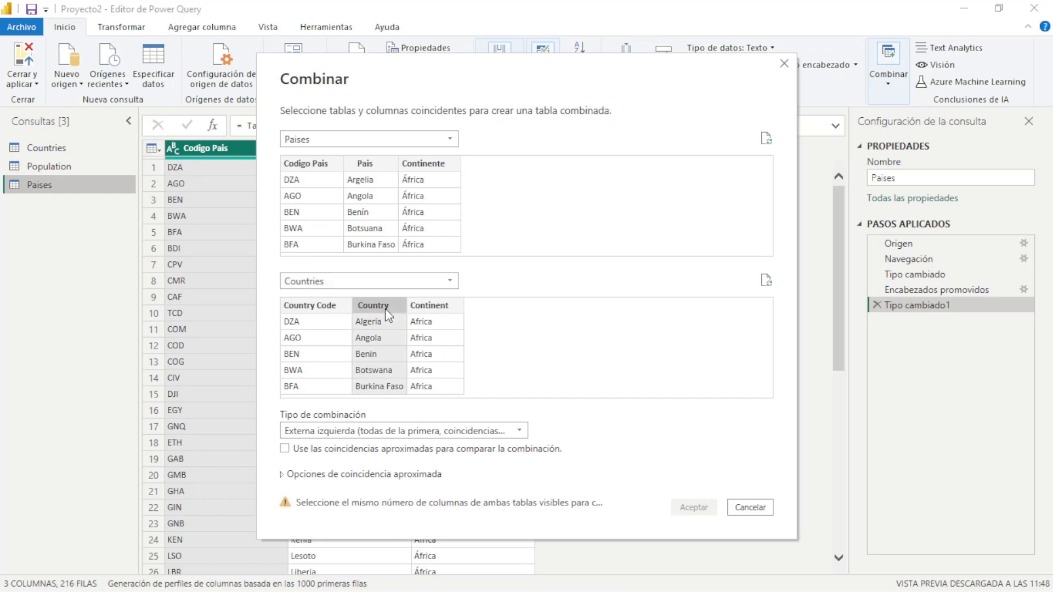
click(334, 308)
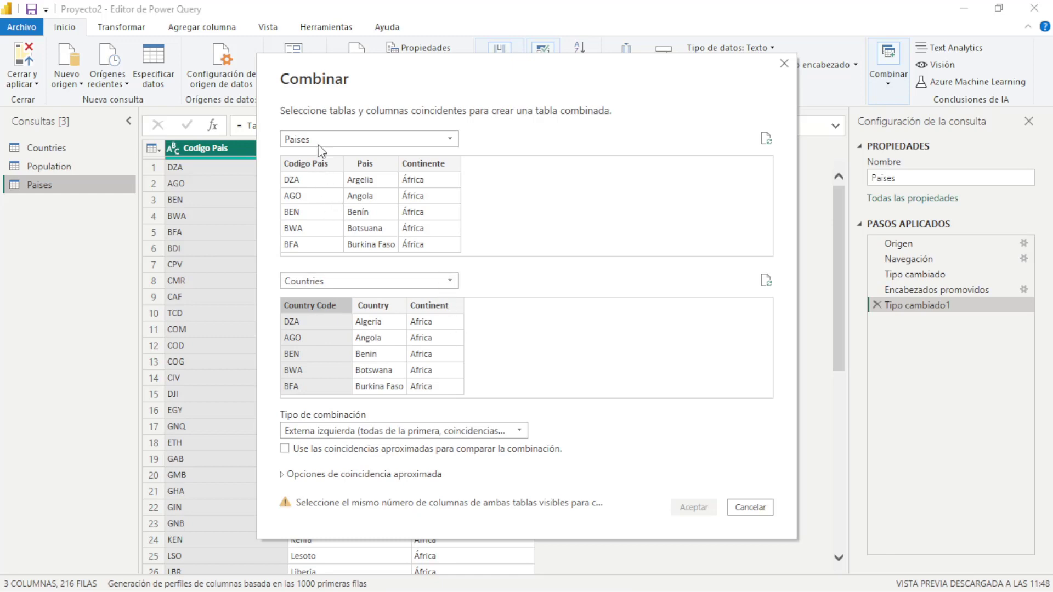
click(313, 163)
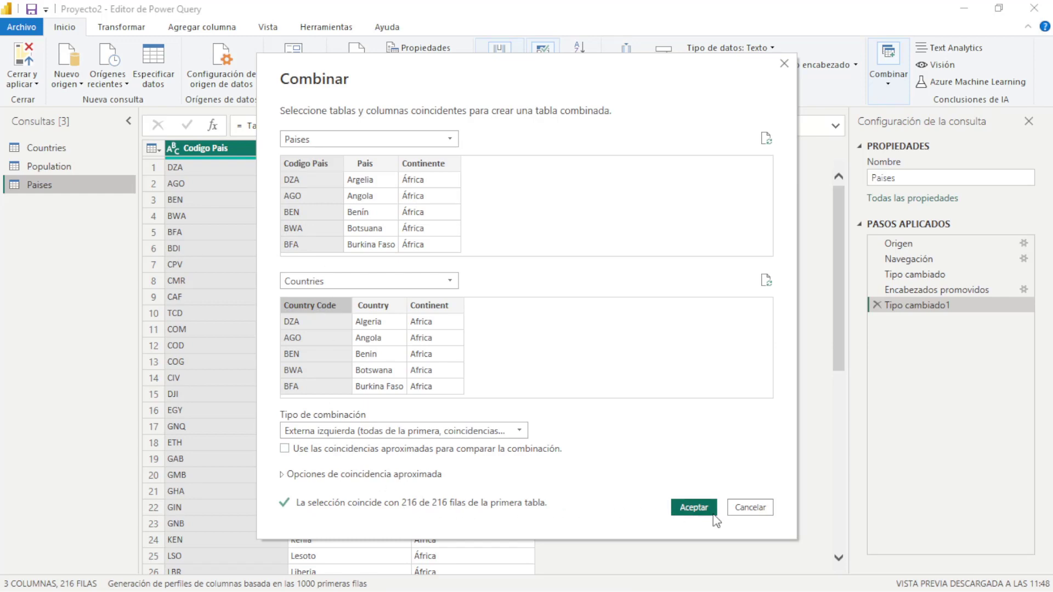
click(696, 508)
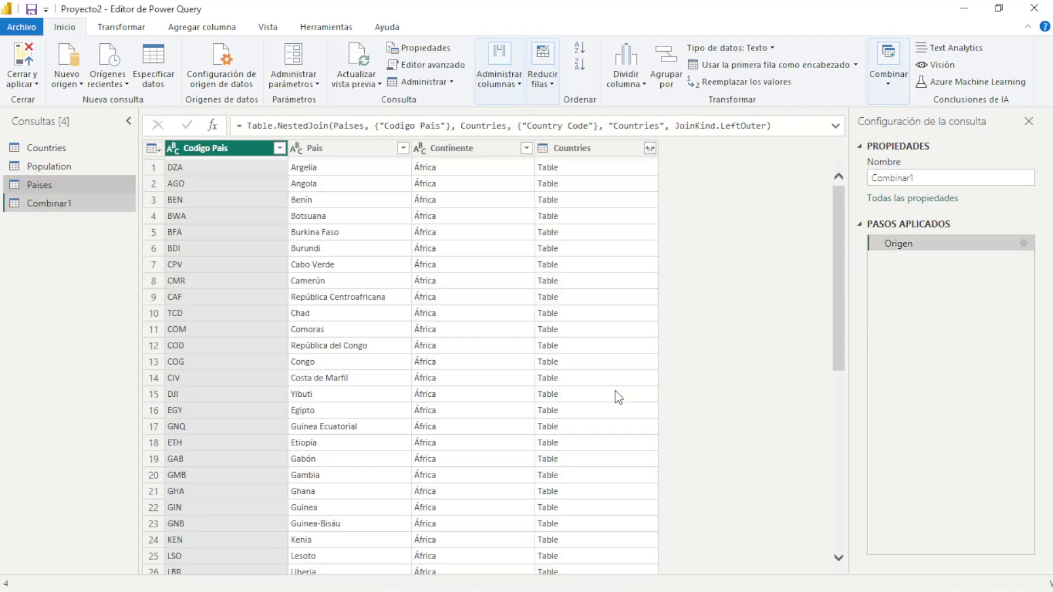
Expand Combinar1's Countries column keeping only Country, with the prefix option cleared
click(650, 148)
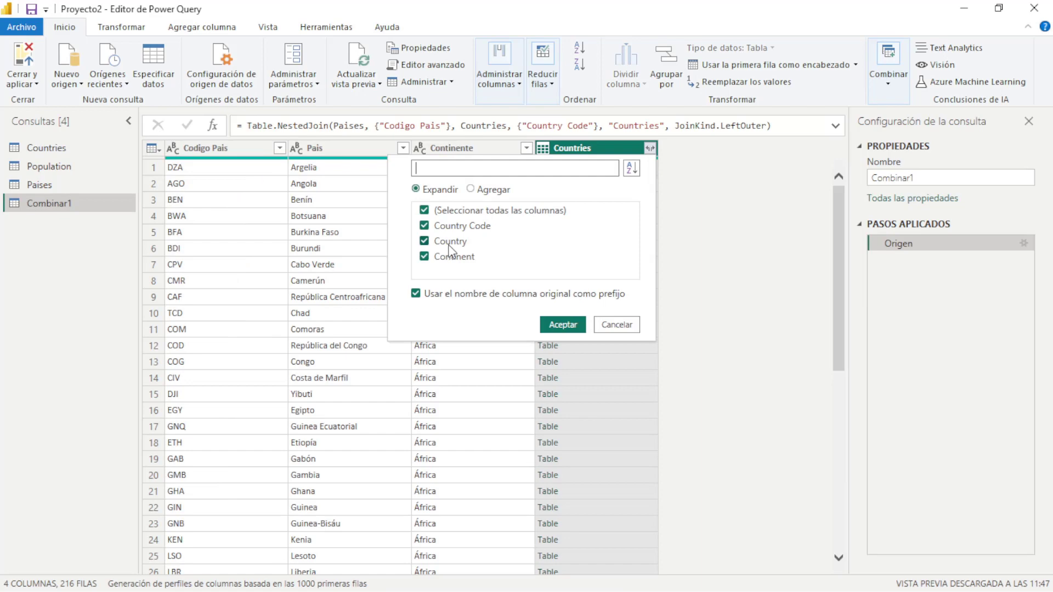
click(424, 211)
click(424, 242)
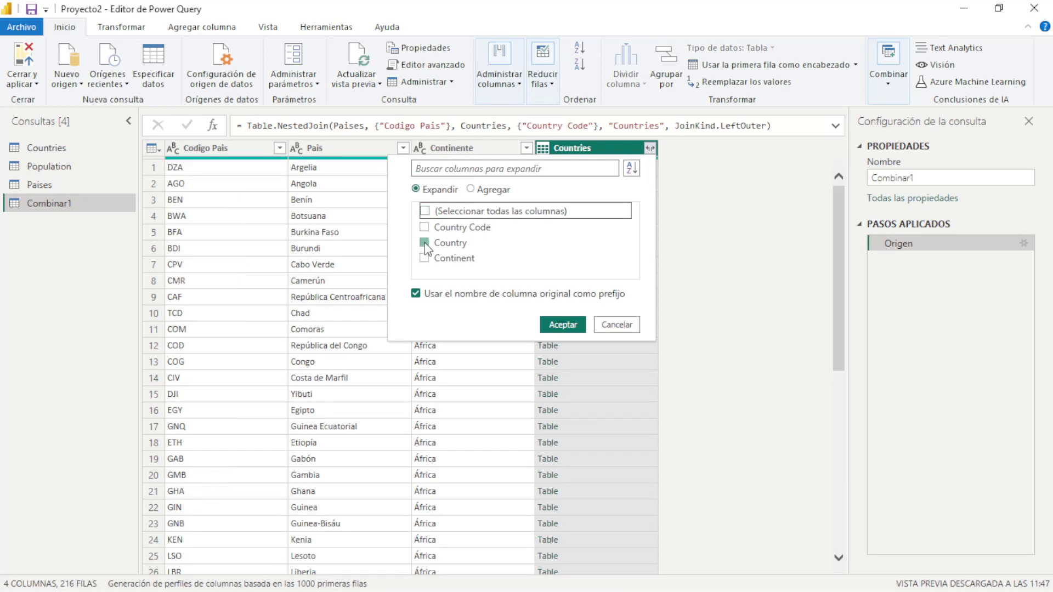
click(416, 294)
click(562, 324)
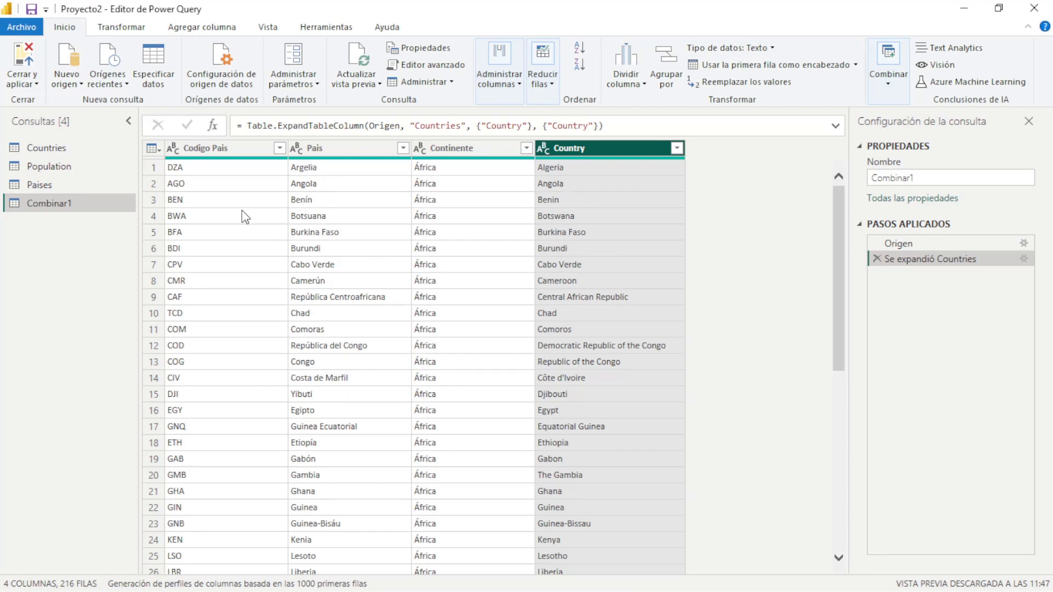
Rename the Combinar1 query to 'Pais', then check Population and return to Pais
right_click(61, 205)
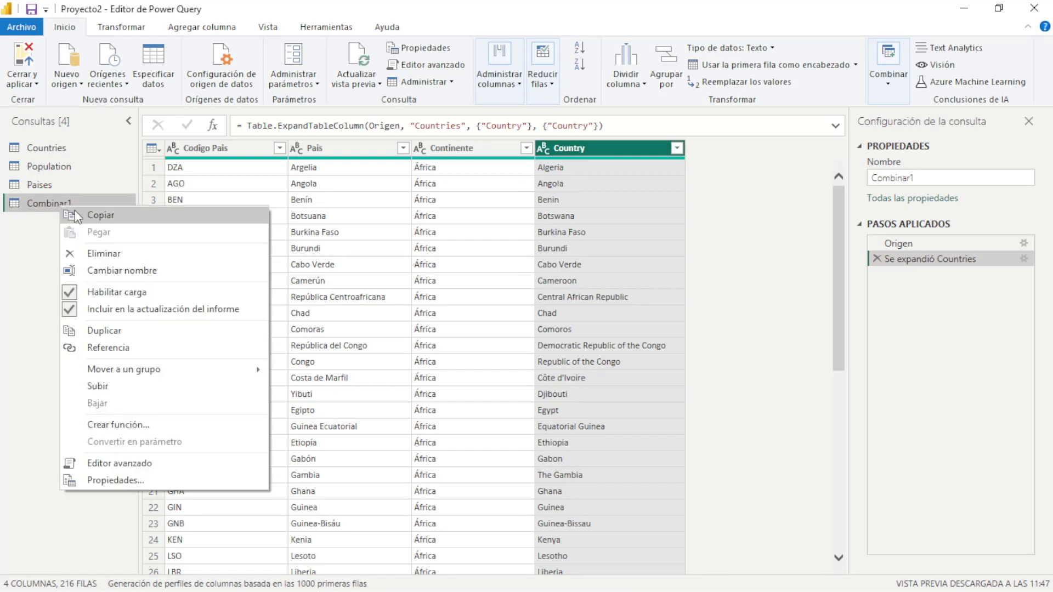
click(164, 271)
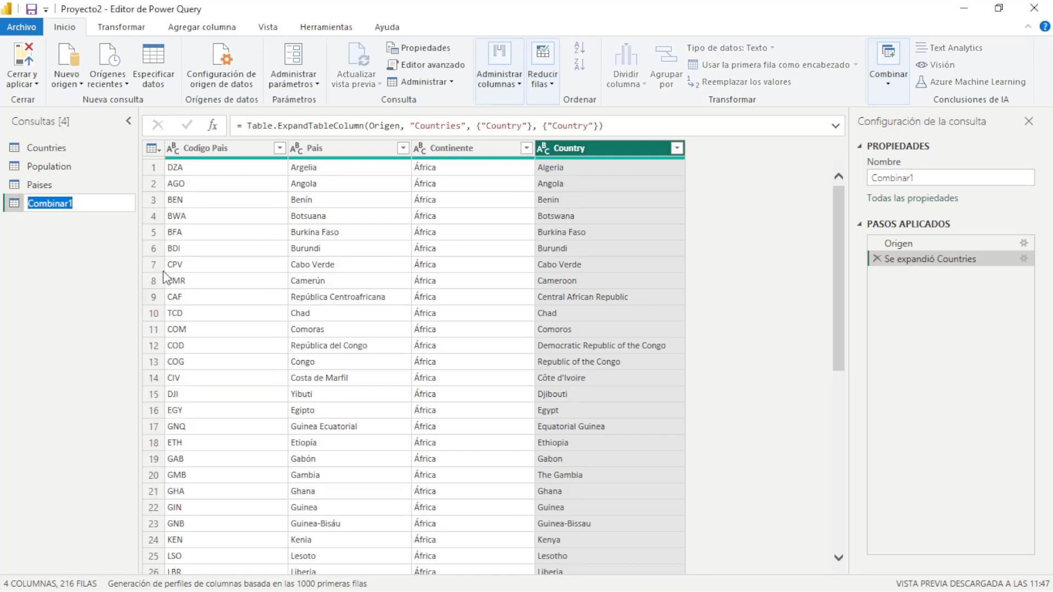
text(Pais)
key(Return)
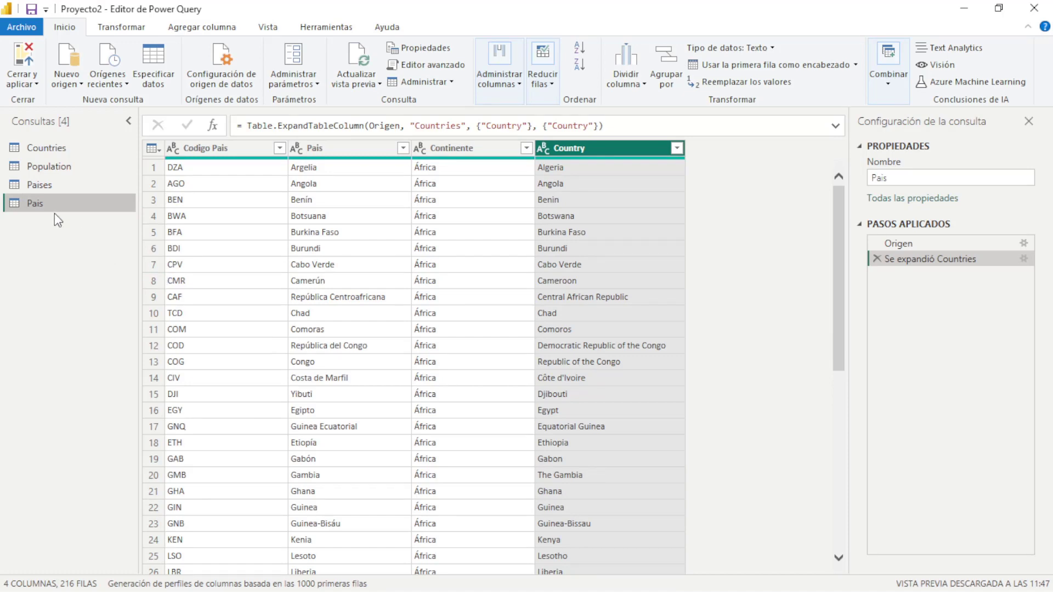
click(71, 169)
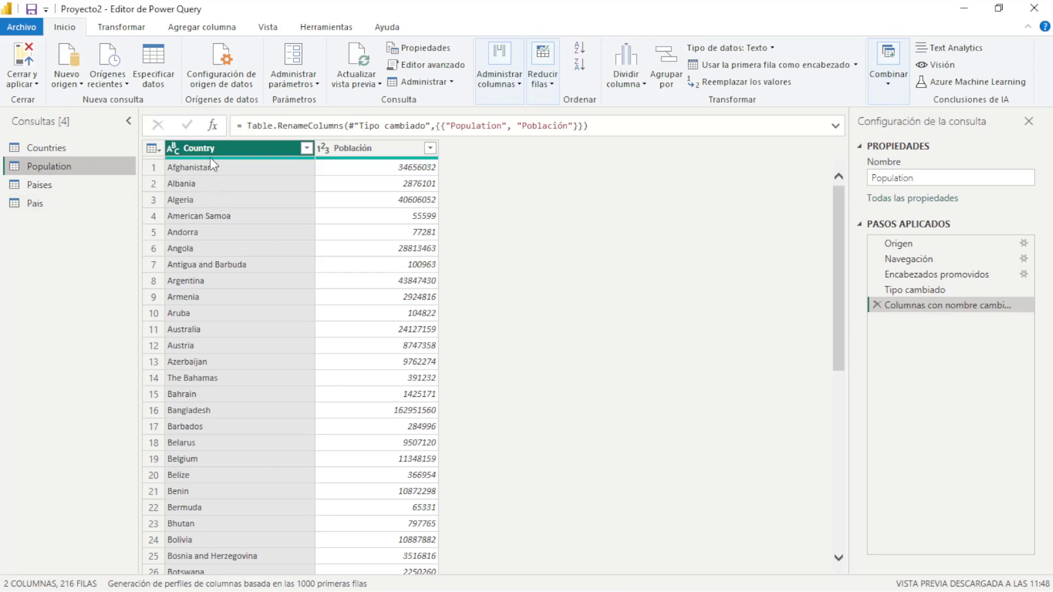
click(63, 204)
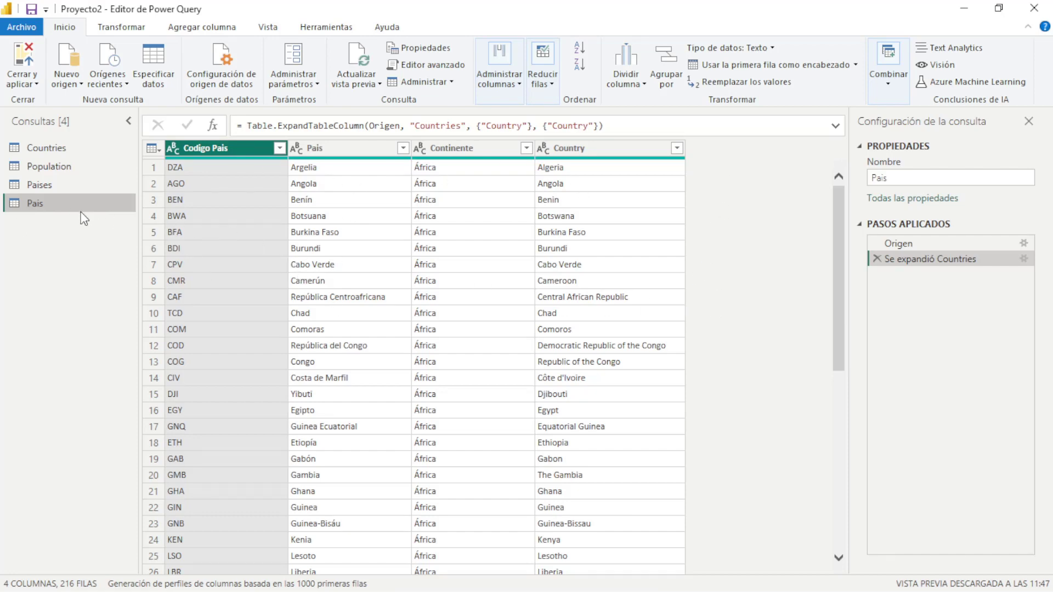
Merge Population into Pais with Combinar consultas, matching on the Country column in both tables
click(890, 93)
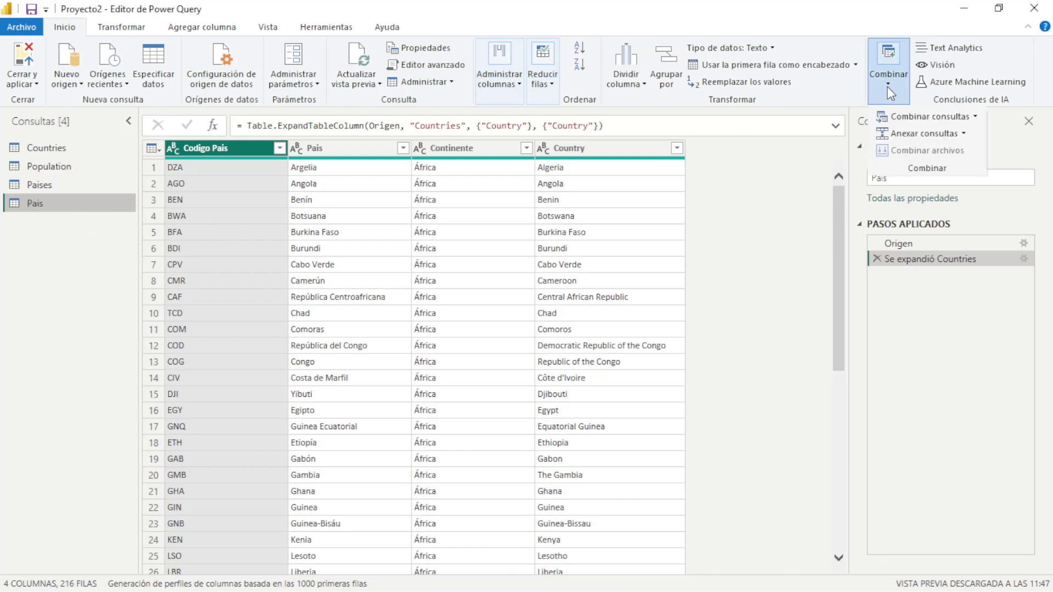
click(975, 118)
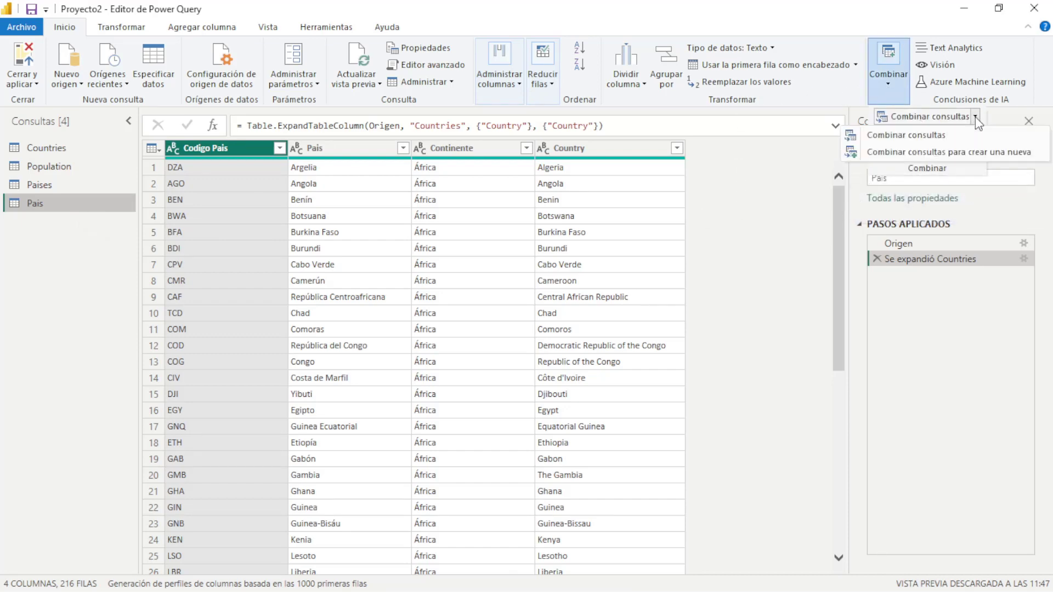
click(948, 138)
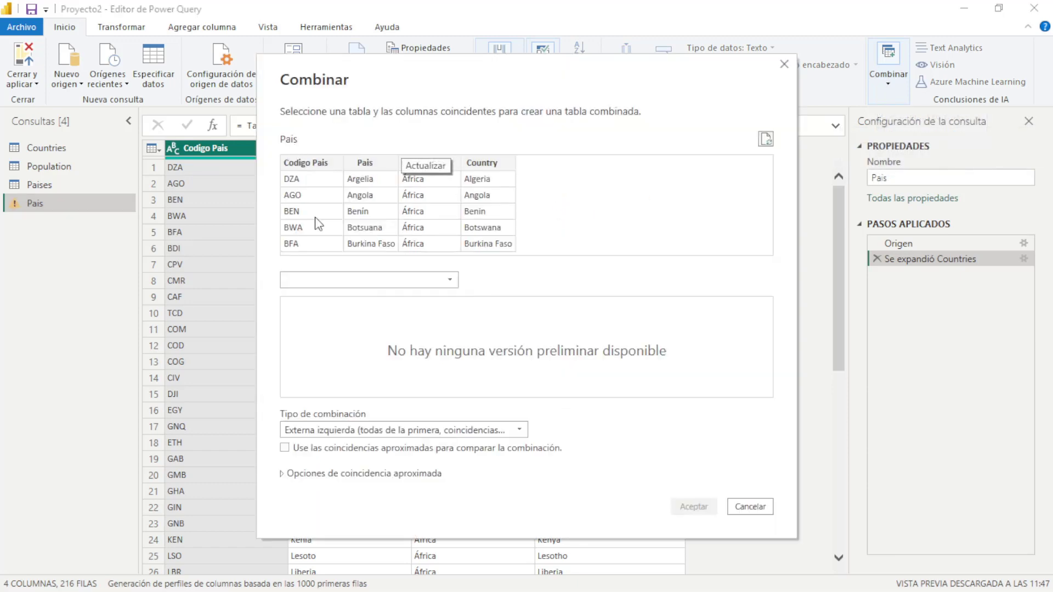
click(451, 281)
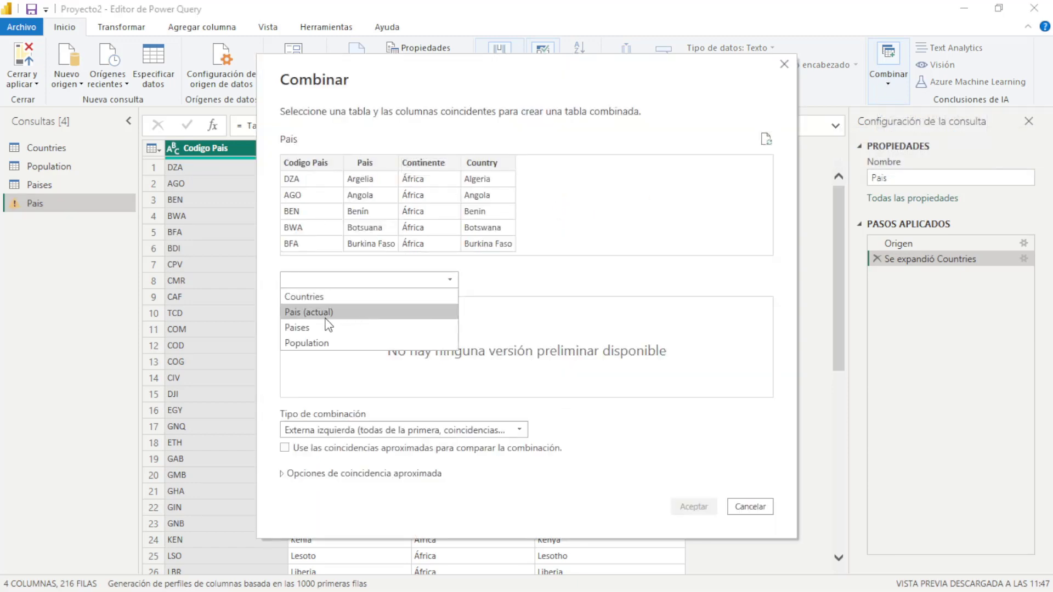
click(348, 344)
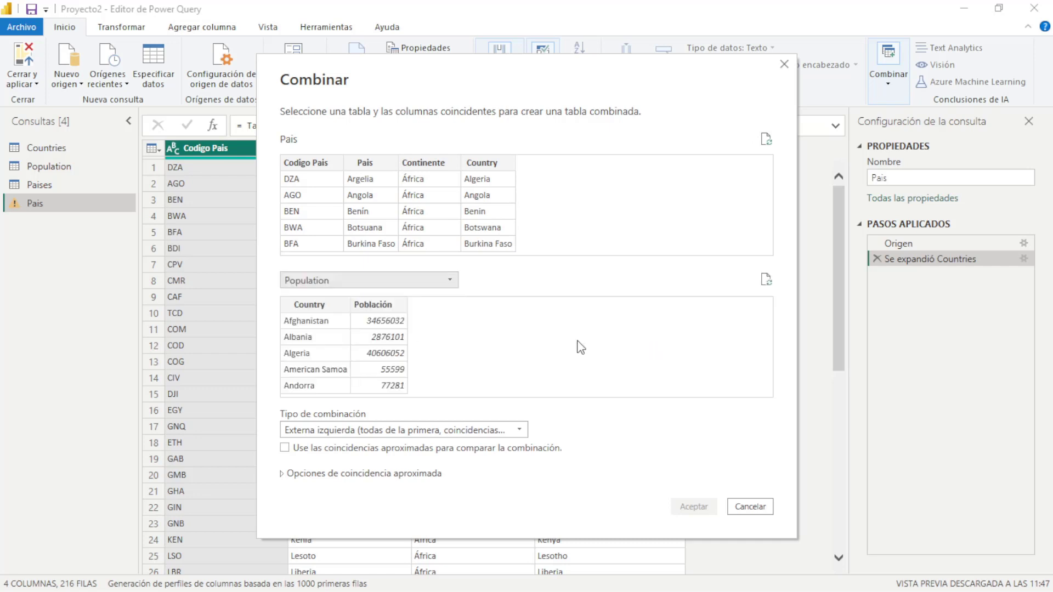
click(496, 163)
click(310, 305)
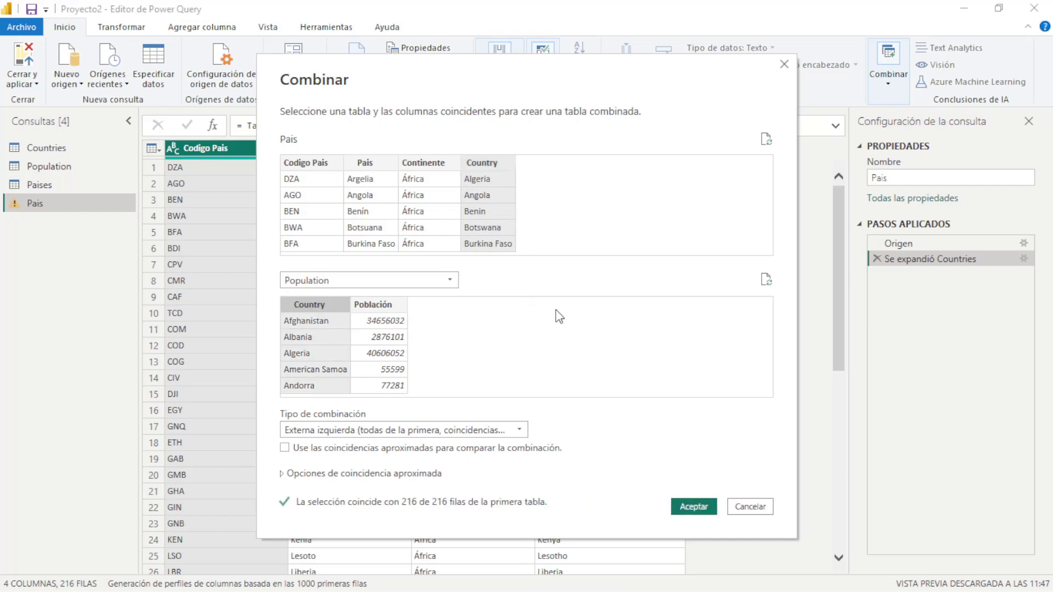
click(694, 506)
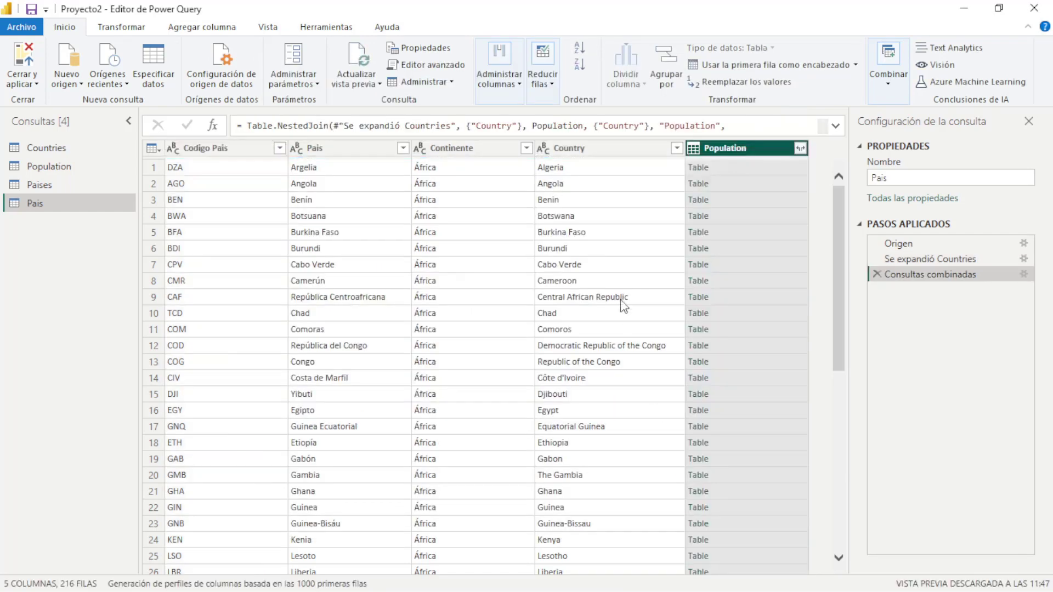
Expand the Population column, keeping only Población
click(800, 148)
click(625, 211)
click(605, 242)
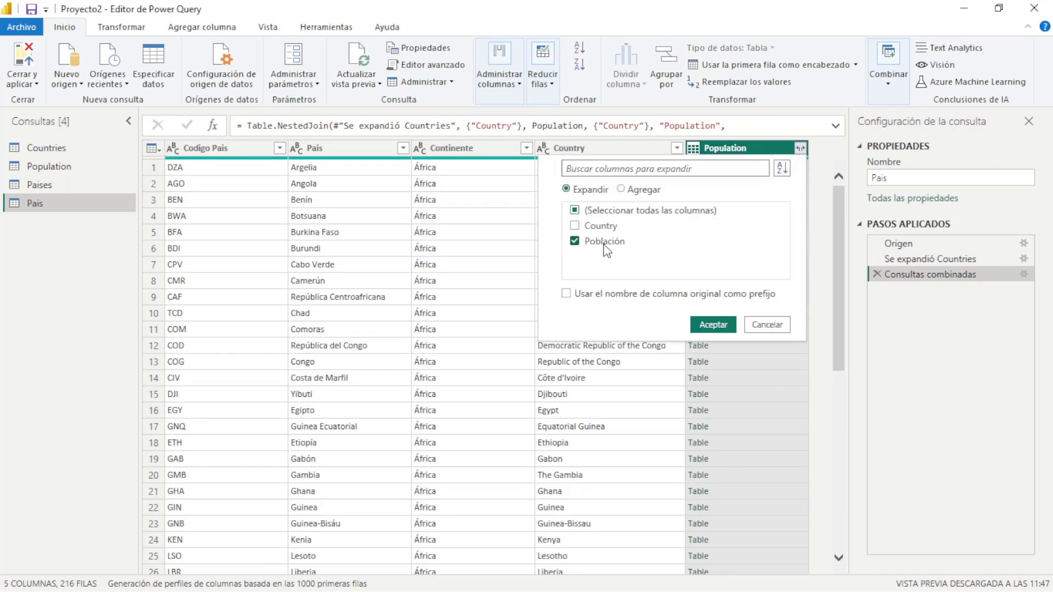
click(712, 325)
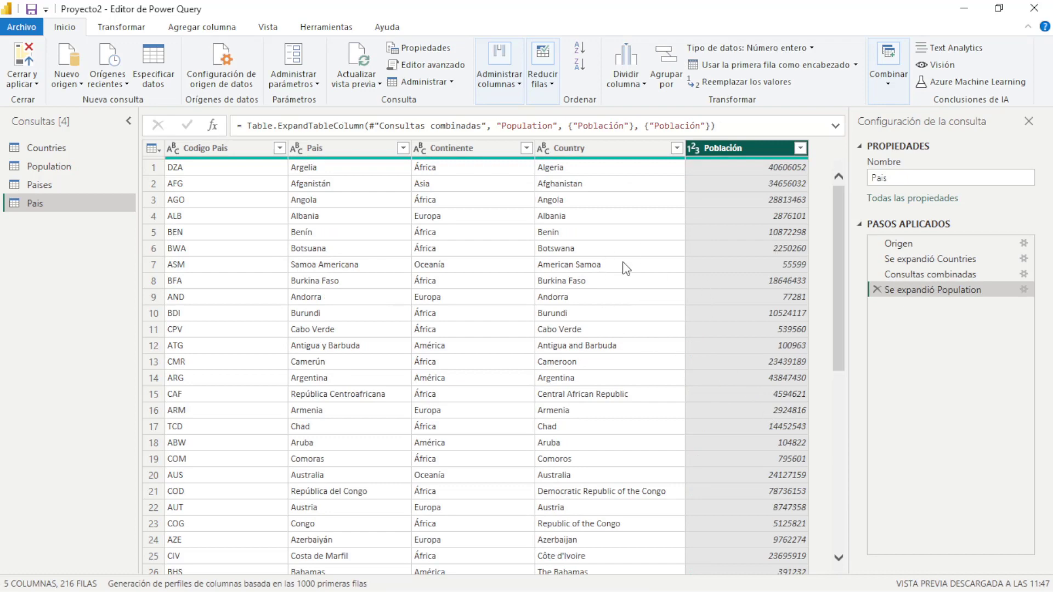
Move the Country column to sit right after Codigo Pais
click(253, 156)
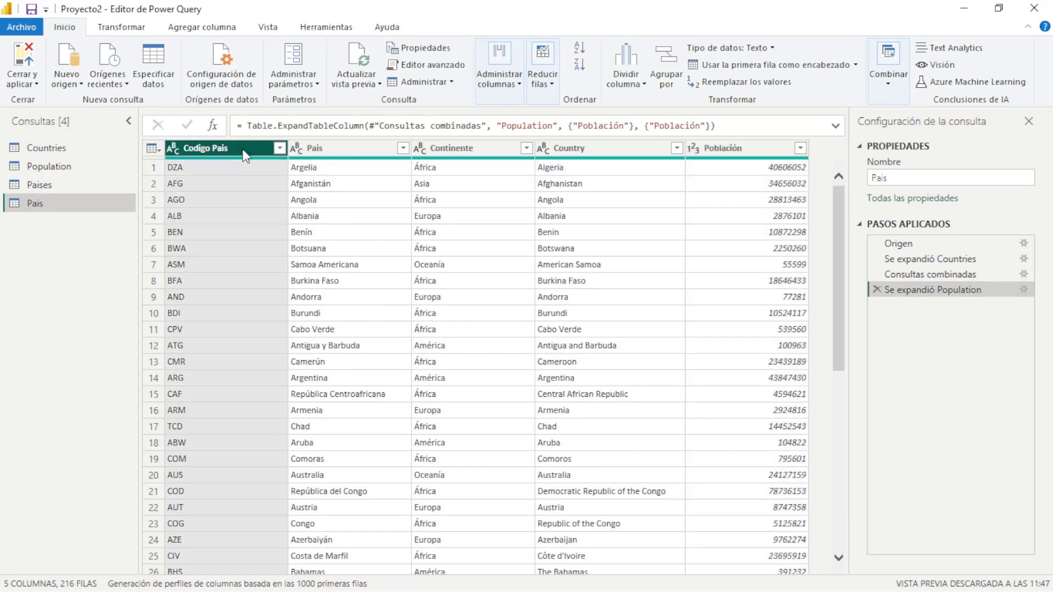
click(568, 156)
drag(575, 157, 321, 159)
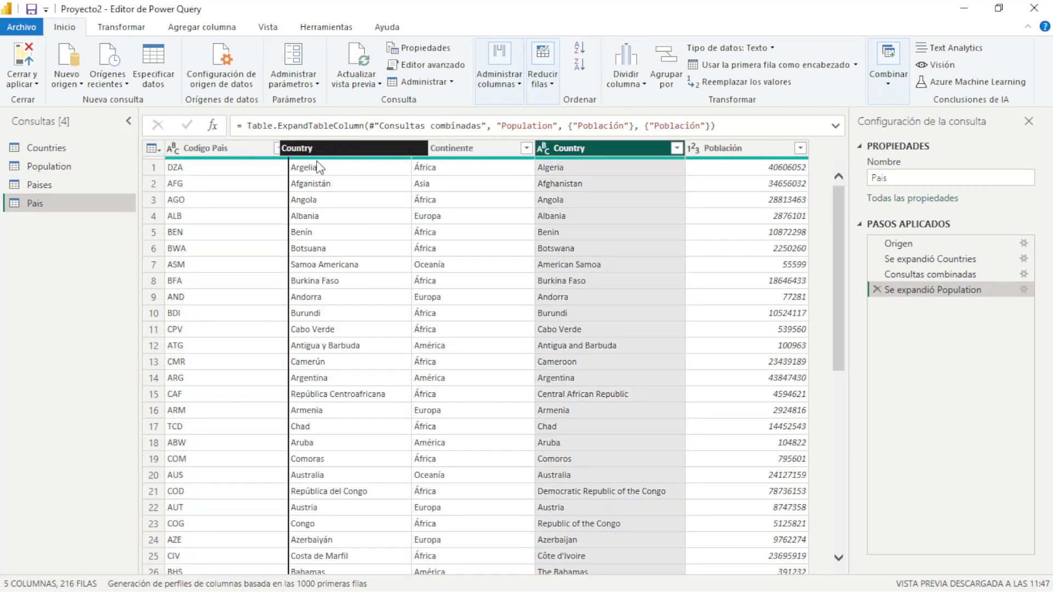
click(527, 150)
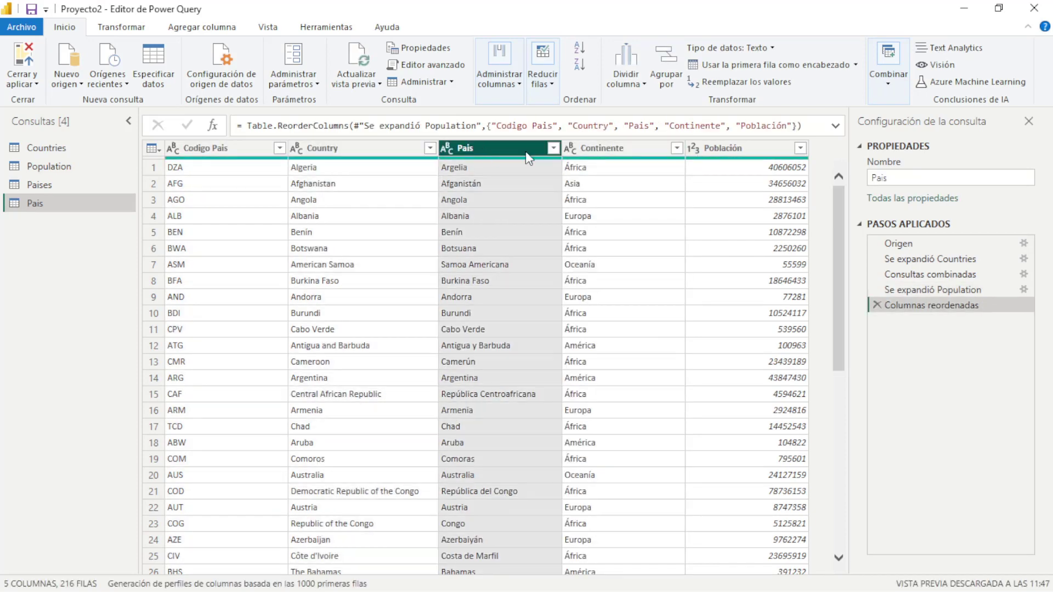
click(601, 148)
click(710, 149)
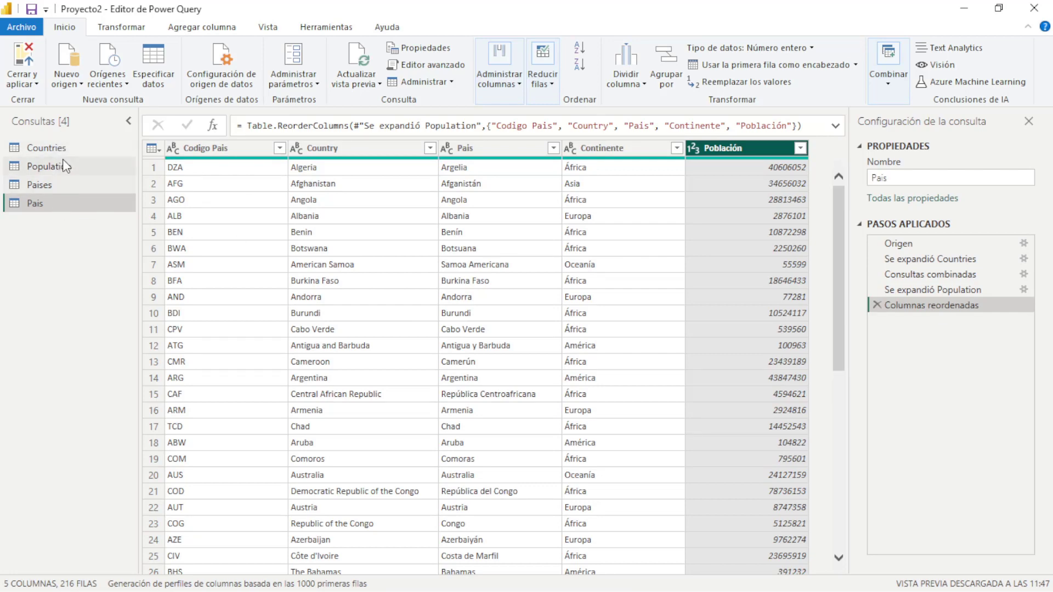
Uncheck Habilitar carga for Countries, Population and Paises, then select the Pais query
click(65, 153)
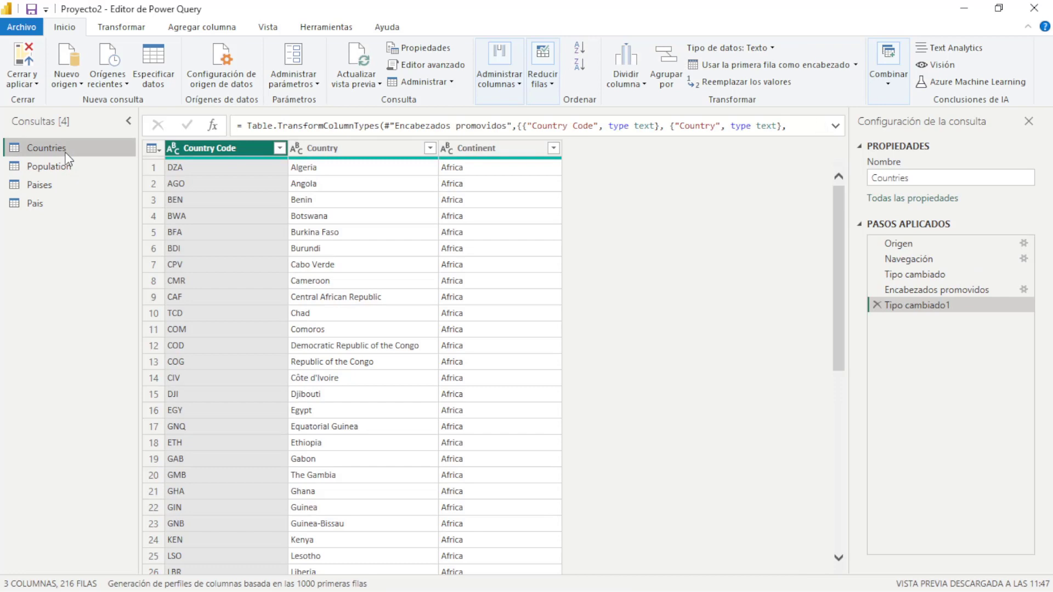
right_click(65, 153)
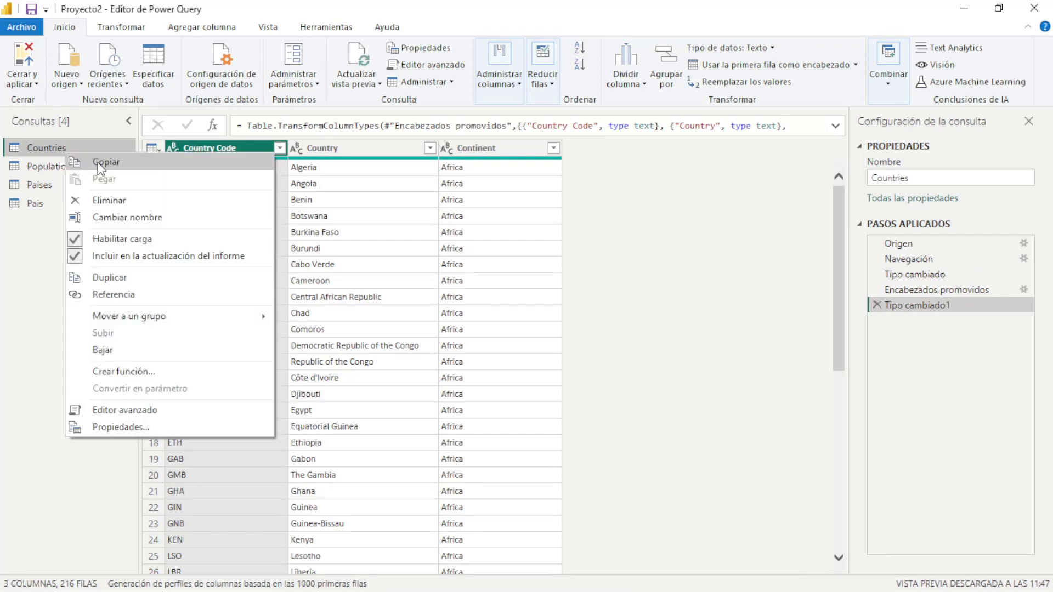
right_click(45, 143)
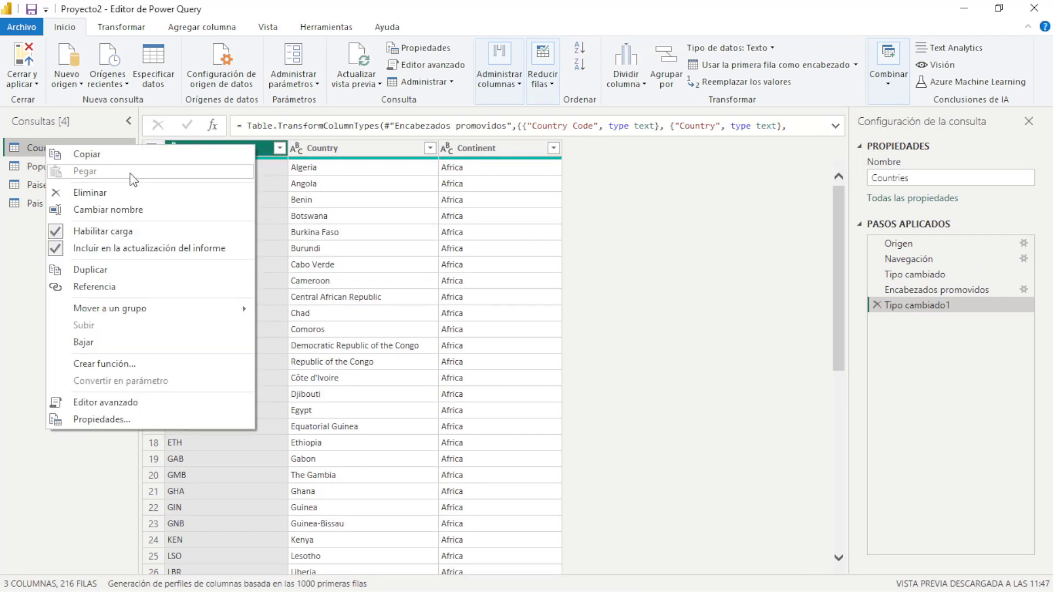
click(61, 231)
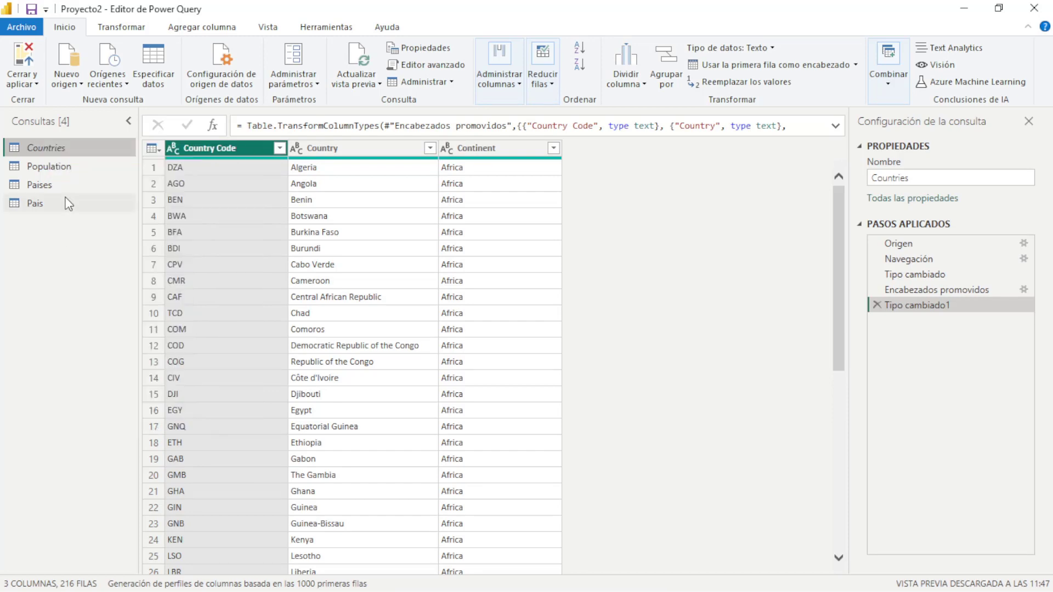
click(57, 167)
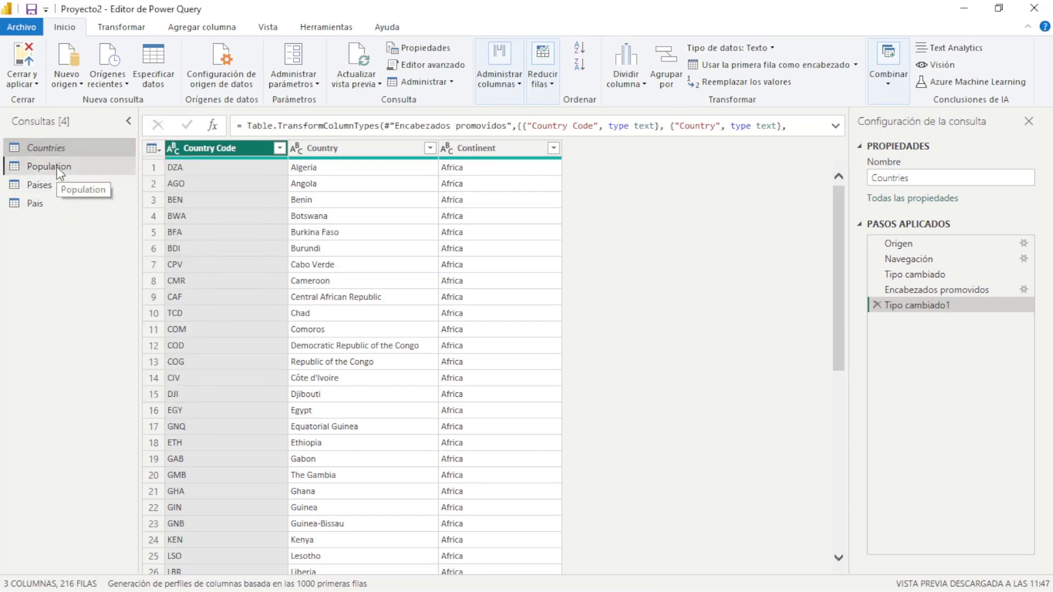
right_click(57, 167)
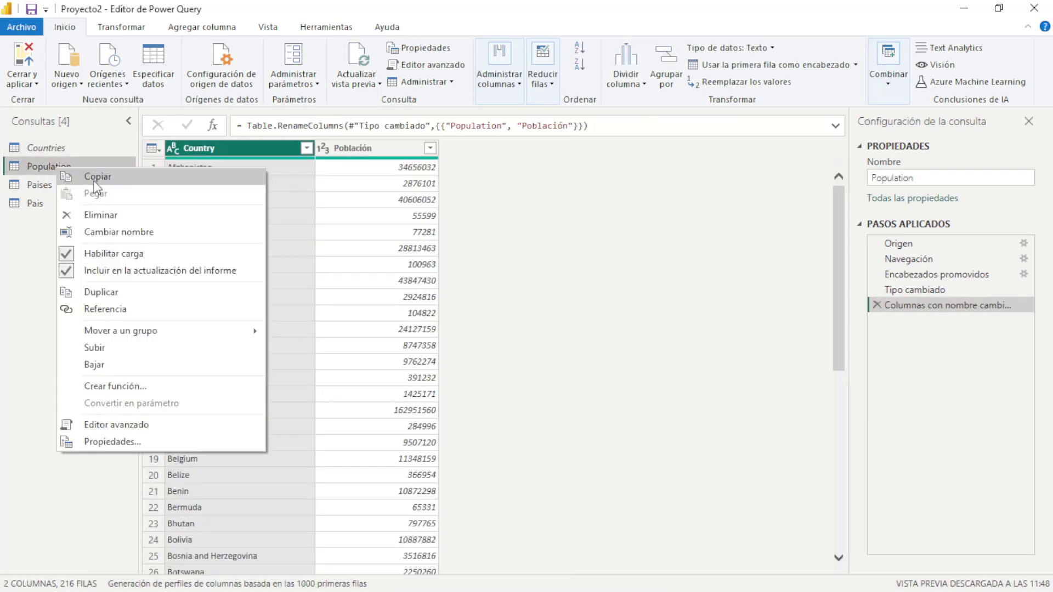
click(110, 250)
click(52, 186)
right_click(53, 187)
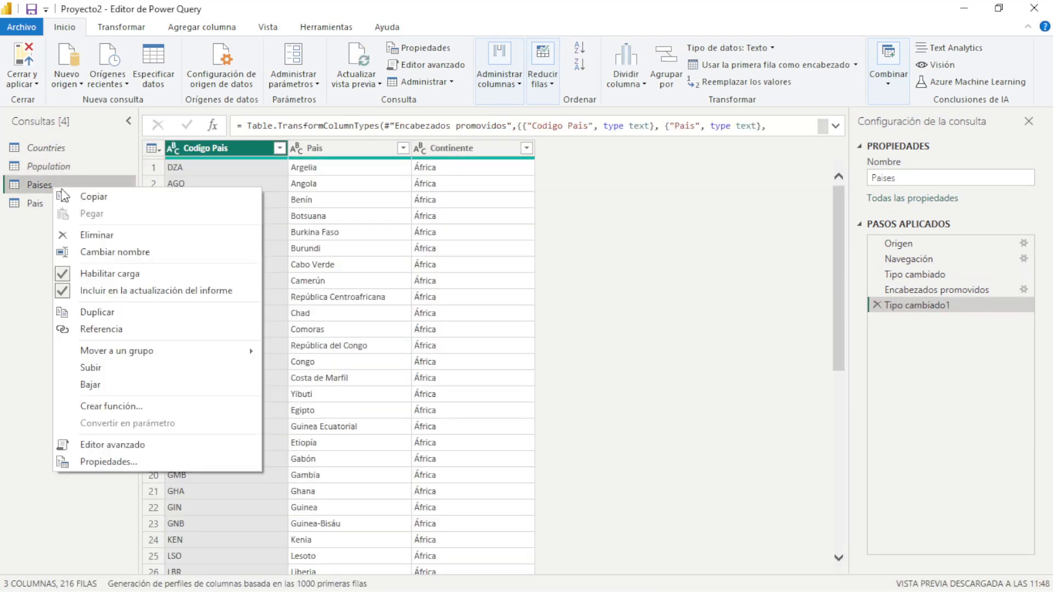
click(127, 269)
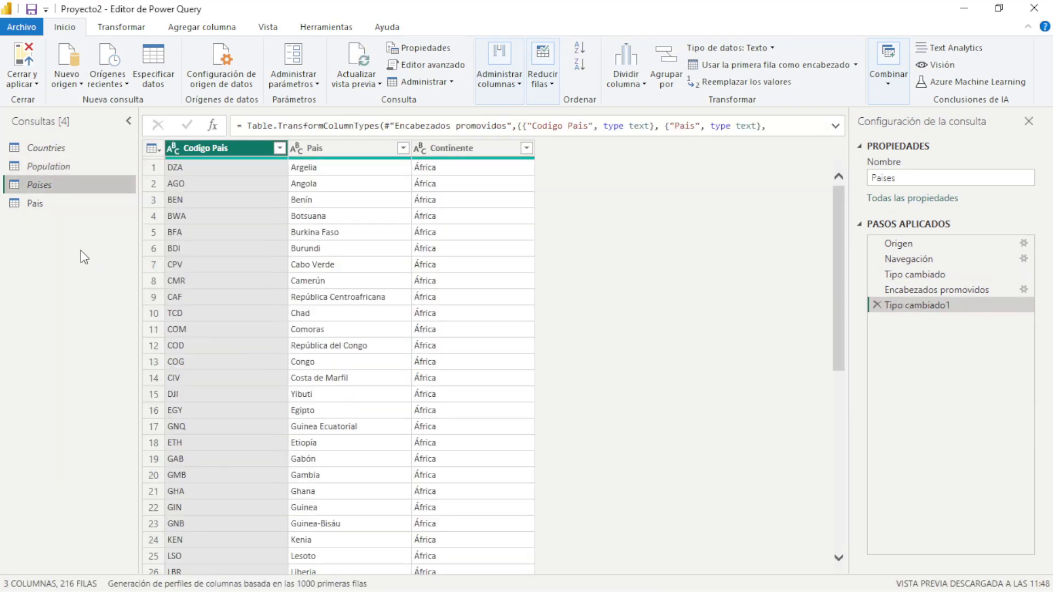
click(49, 203)
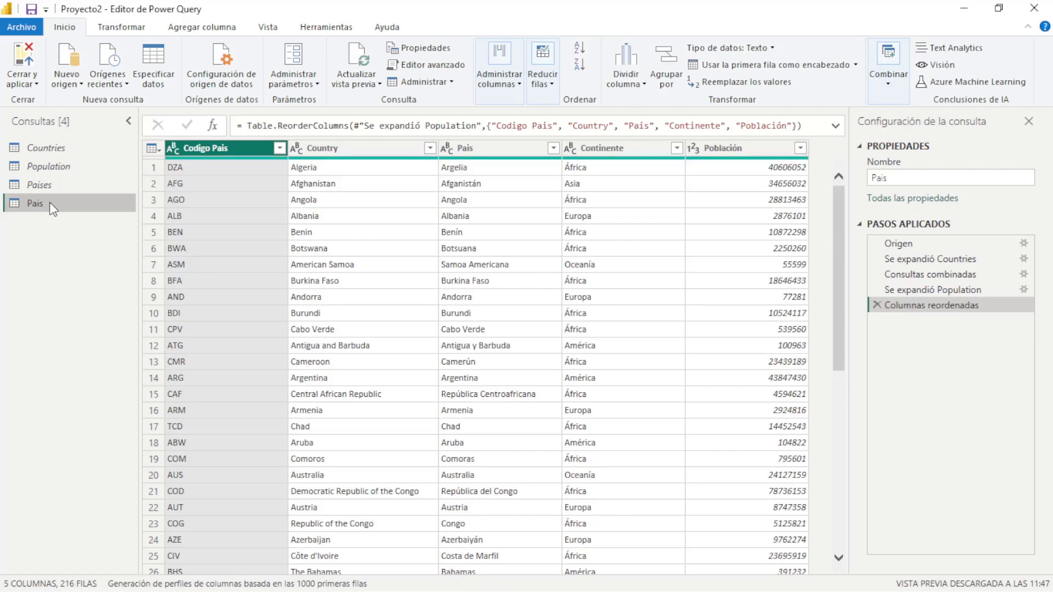
Close the query editor with Cerrar y aplicar and check the loaded Pais table's fields
click(16, 83)
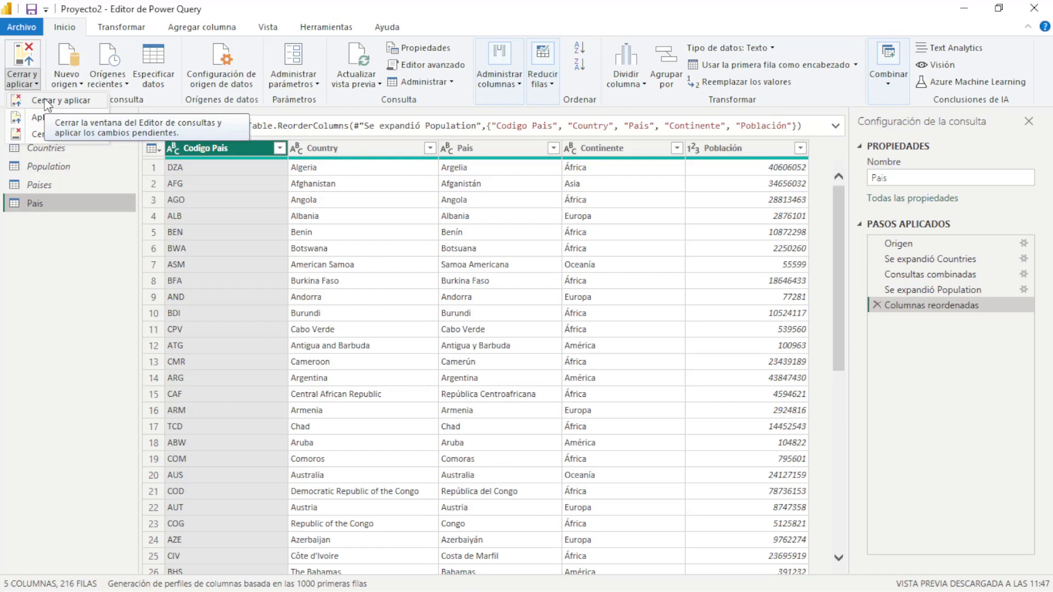
click(44, 134)
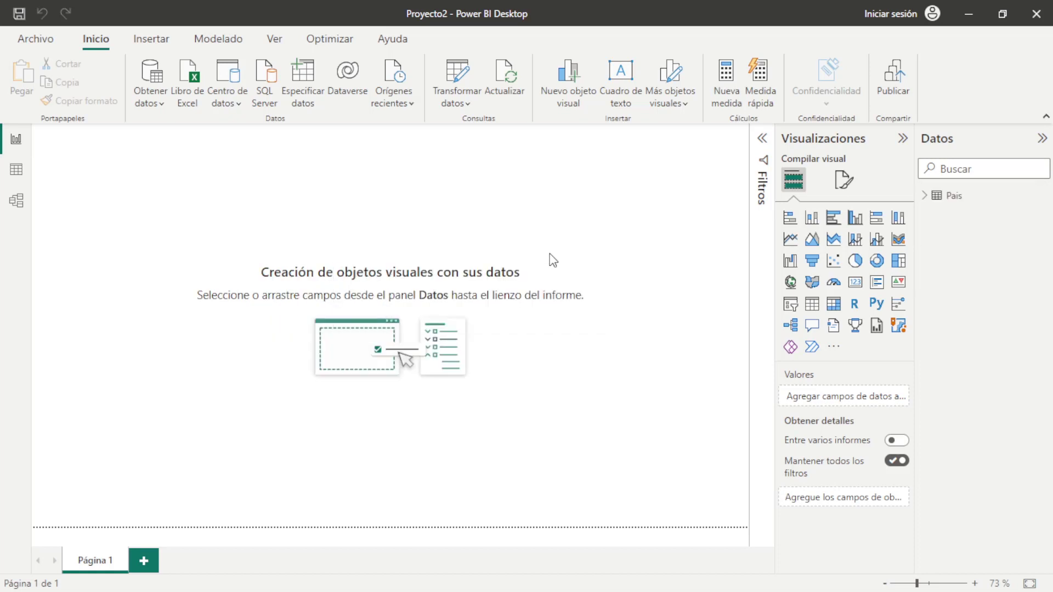
click(925, 197)
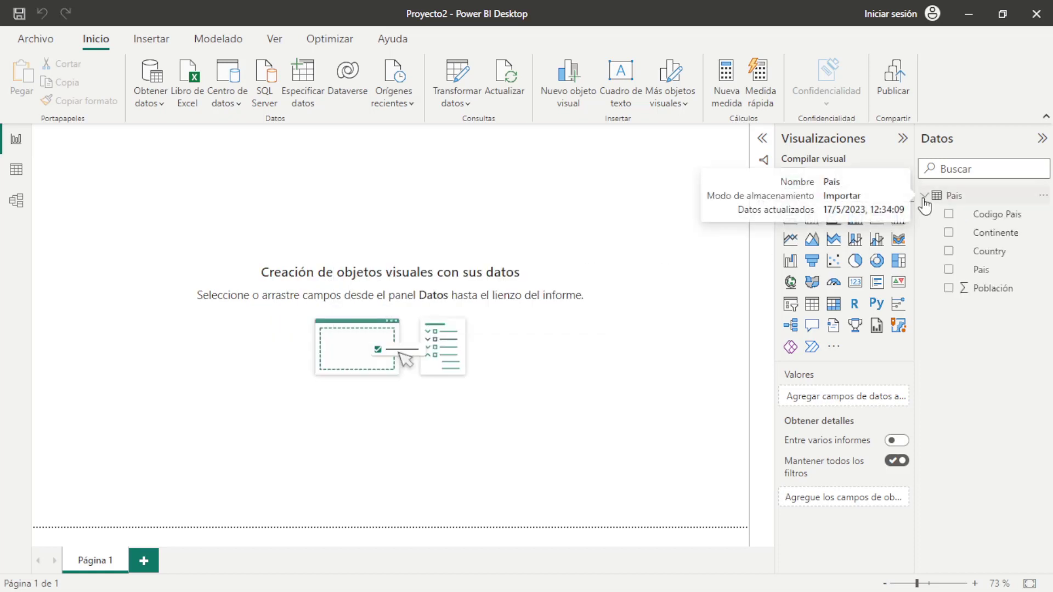
click(925, 198)
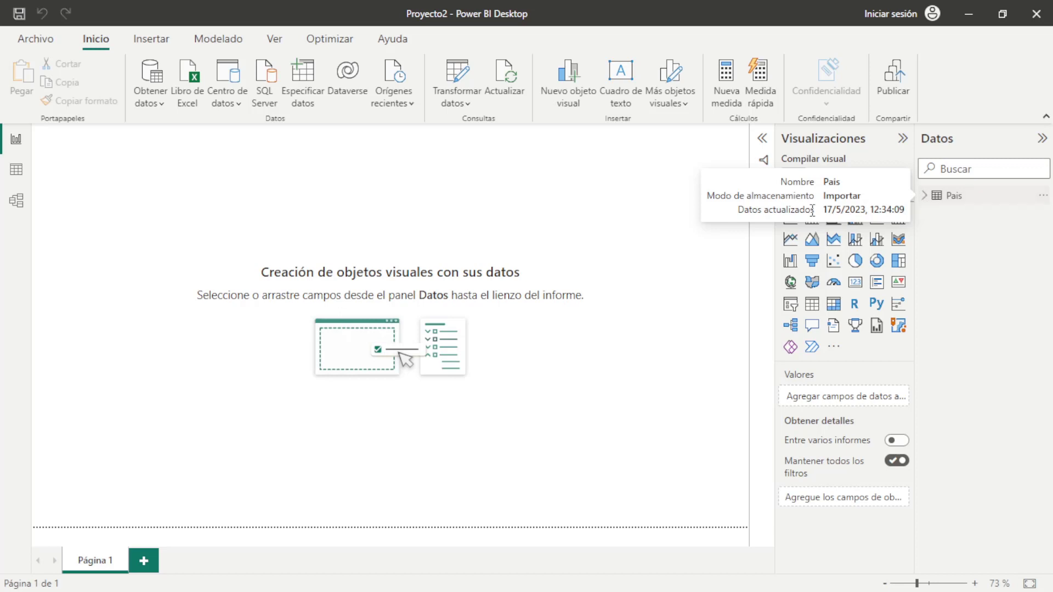
Choose Editar consulta from the Pais table's Más opciones menu in the Datos pane
click(1043, 199)
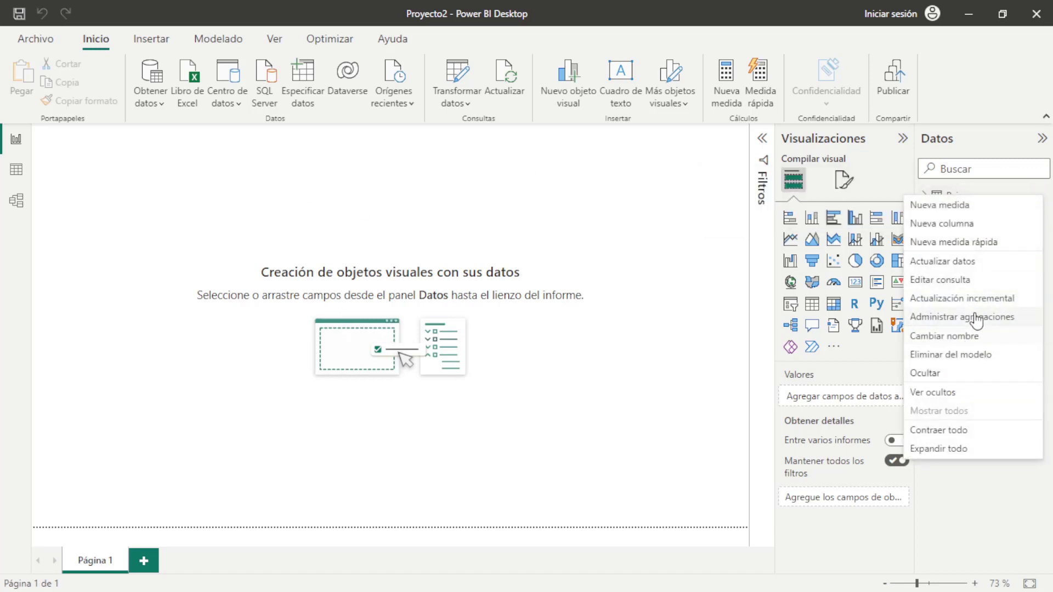
click(1043, 198)
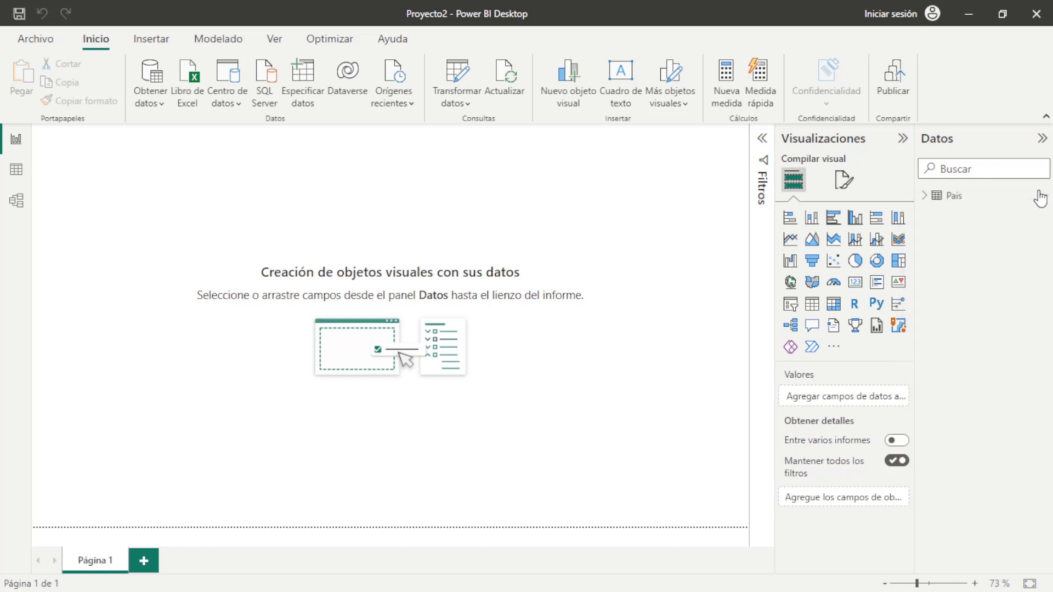
click(1036, 195)
click(997, 237)
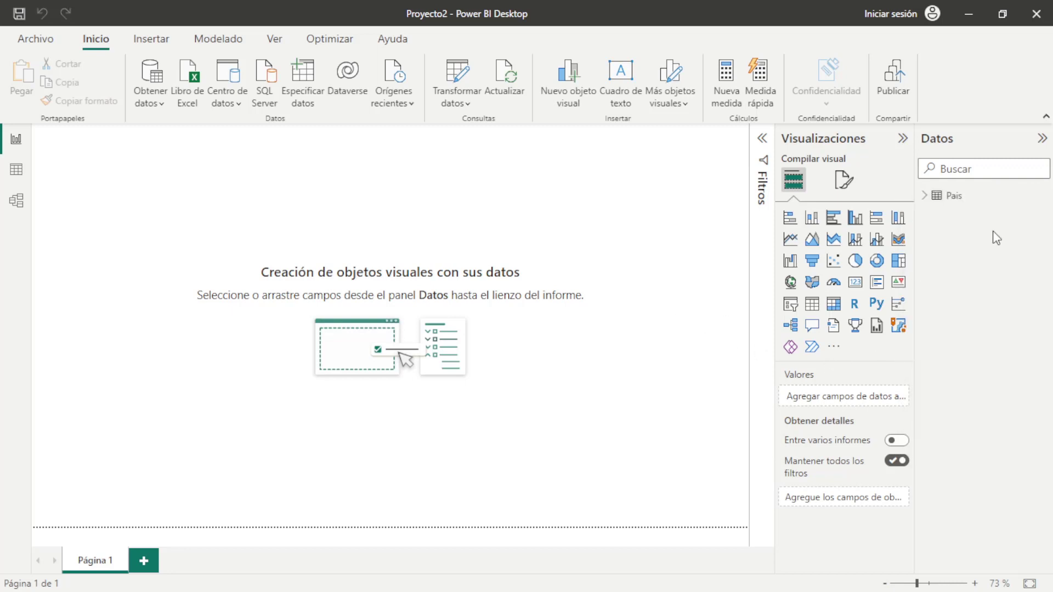
click(955, 197)
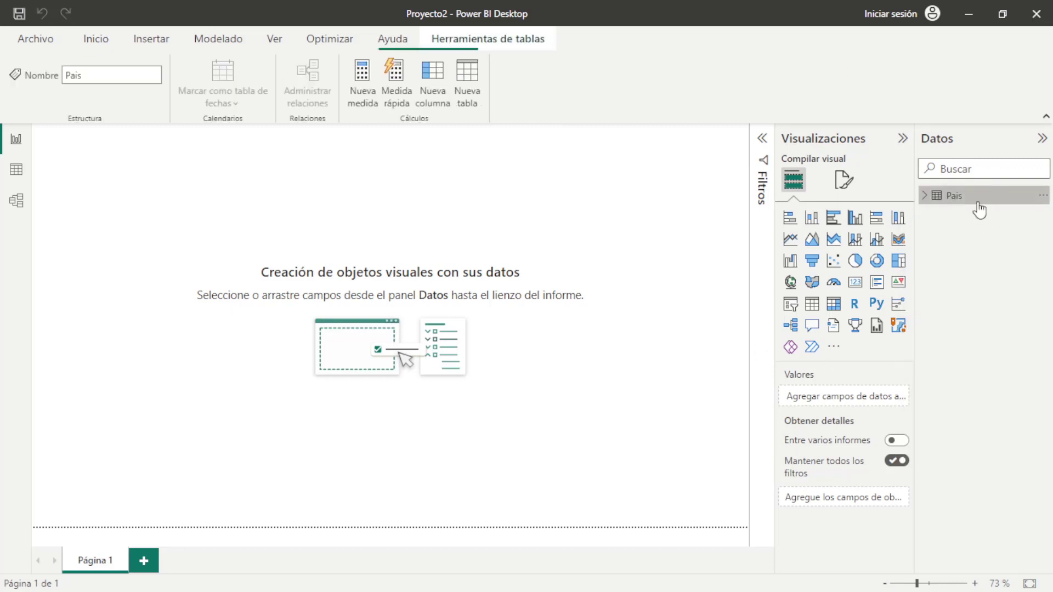
click(1043, 197)
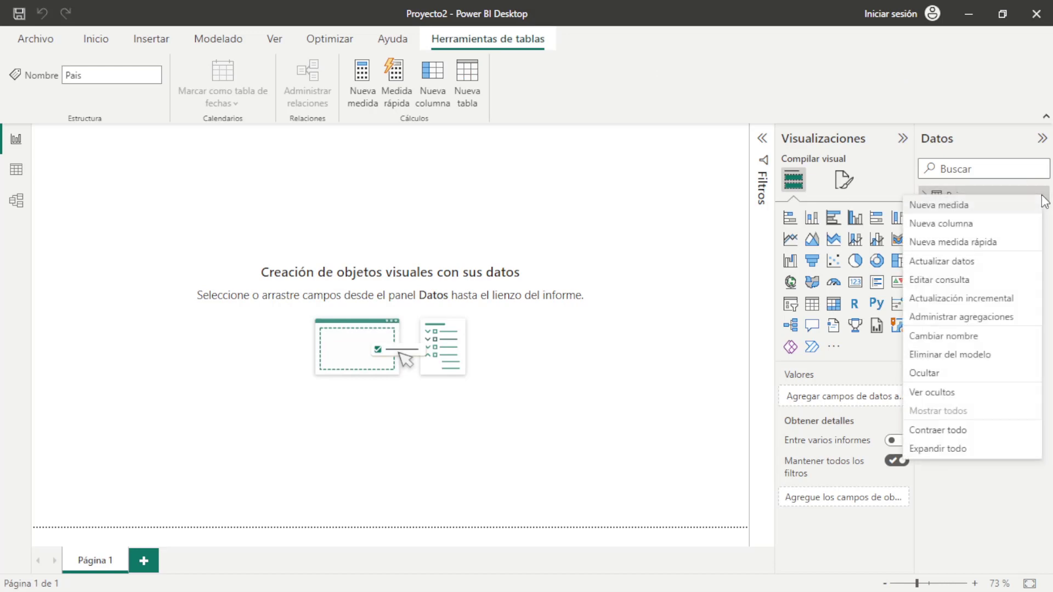
click(948, 281)
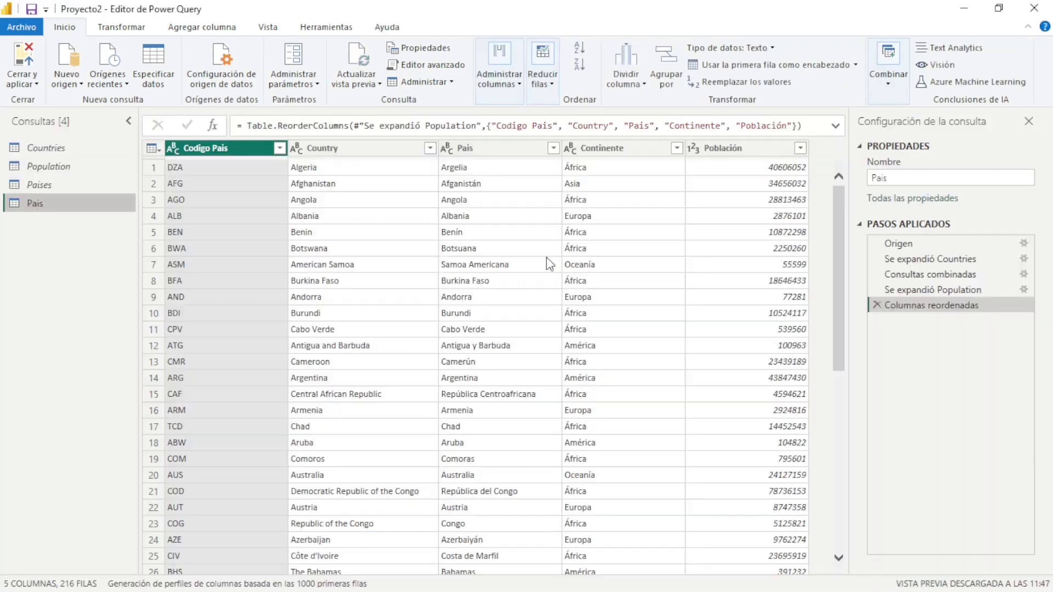
Import the Infant death rate sheet from PROYECTO 2\Reporte 2\Infant death rate.xlsx as a new query
click(80, 84)
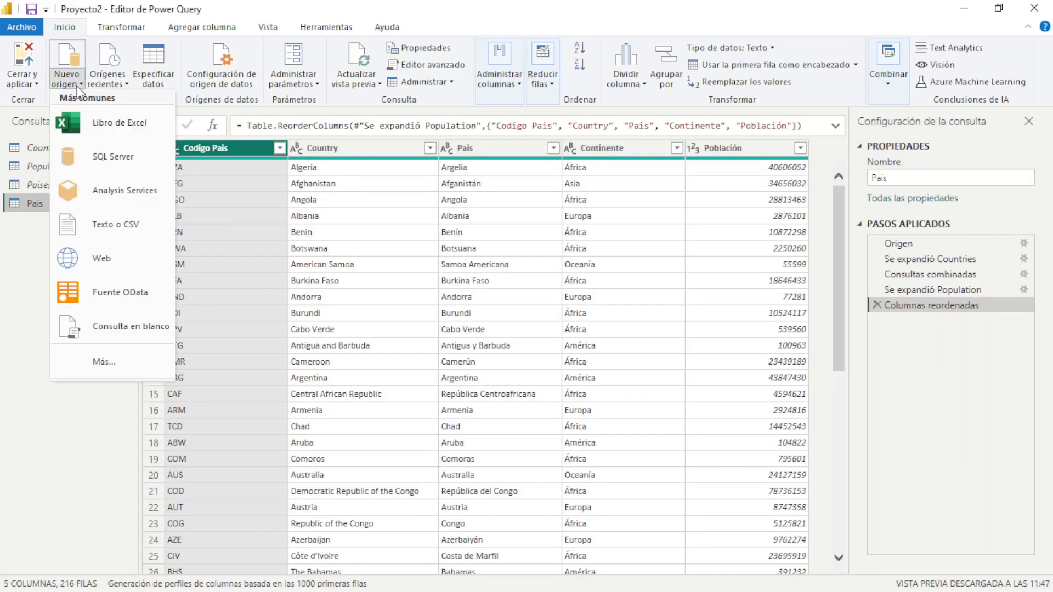
click(134, 128)
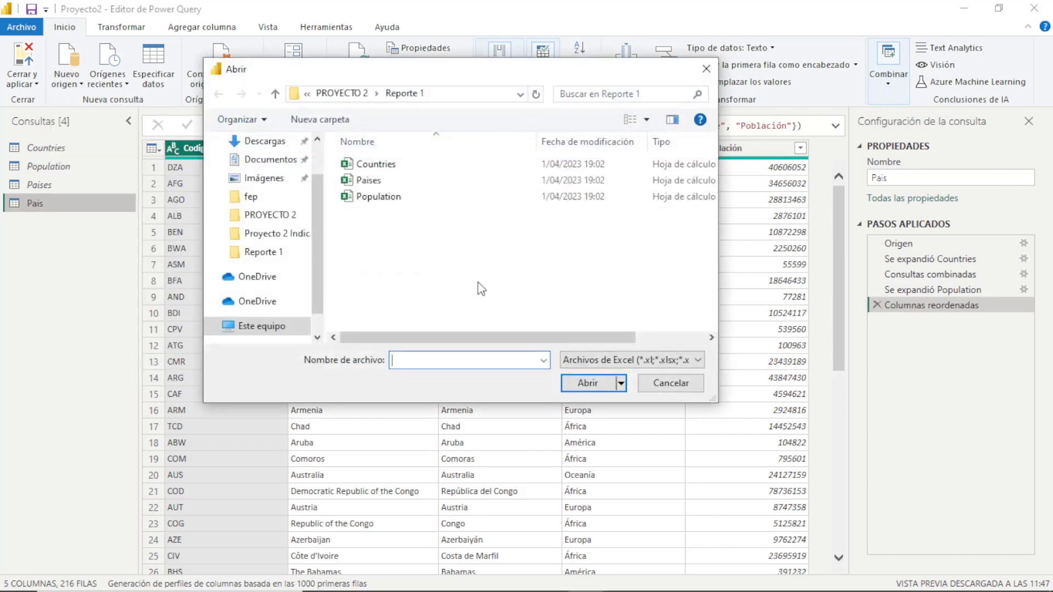
click(341, 93)
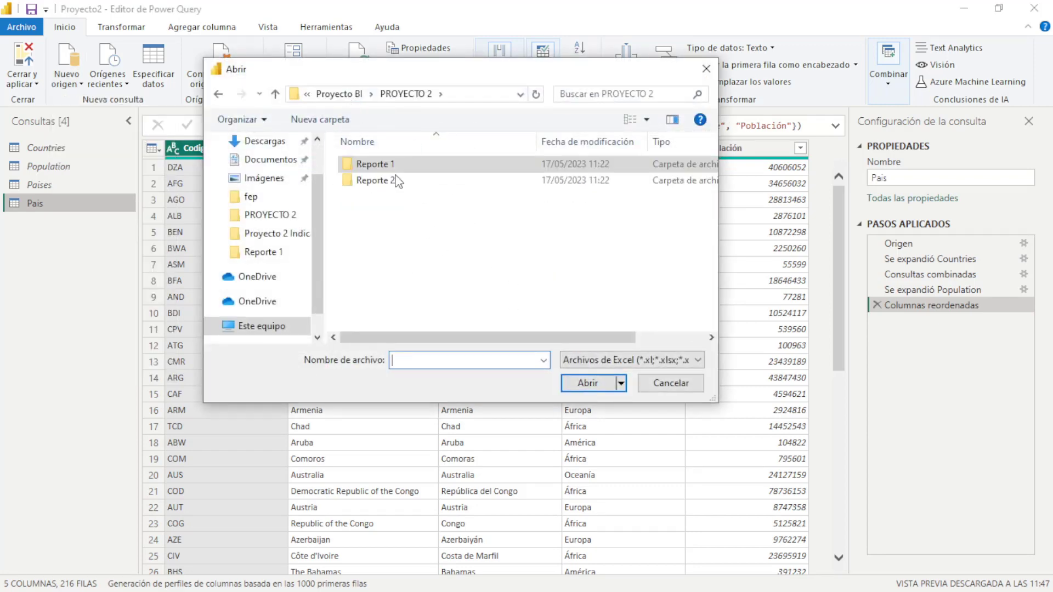
double_click(389, 181)
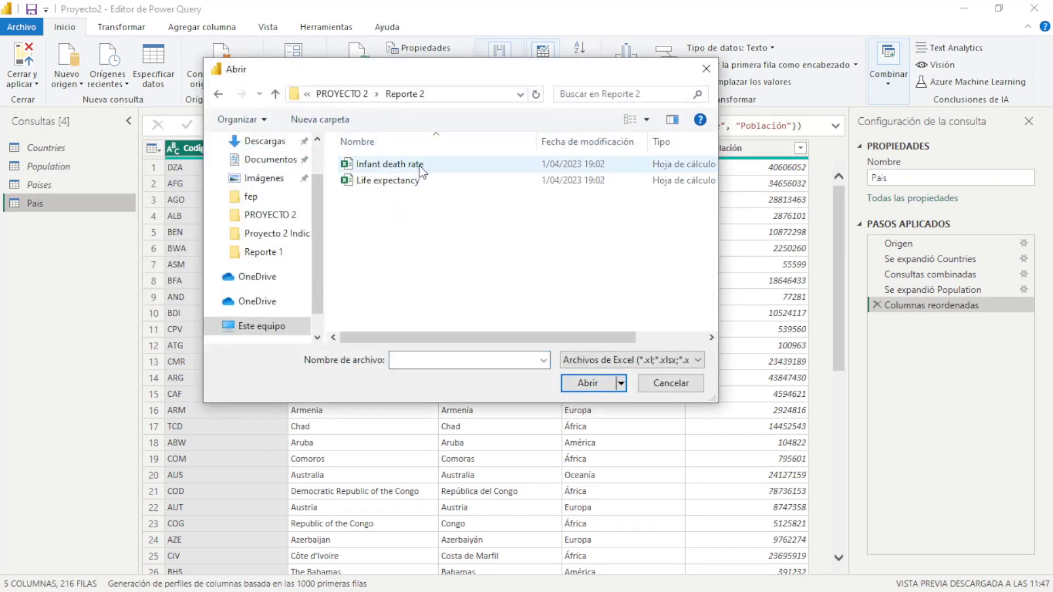
click(393, 166)
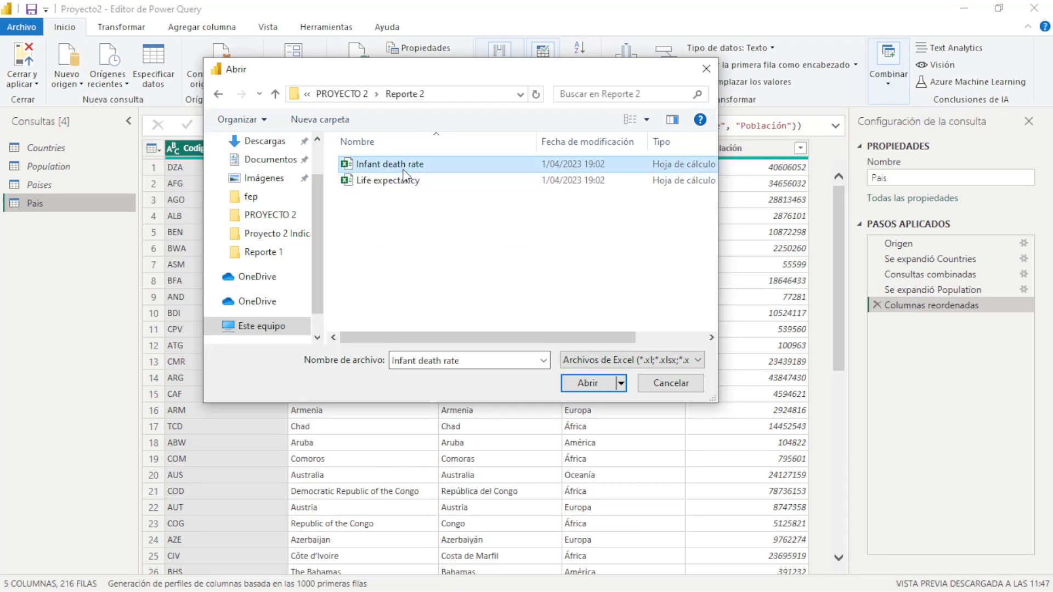
click(585, 385)
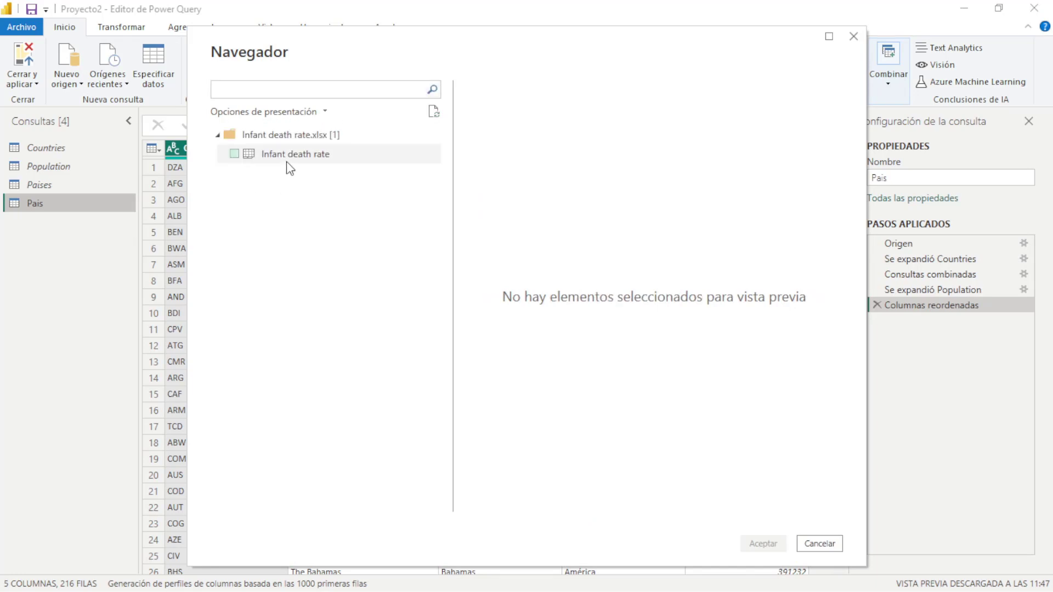
click(289, 165)
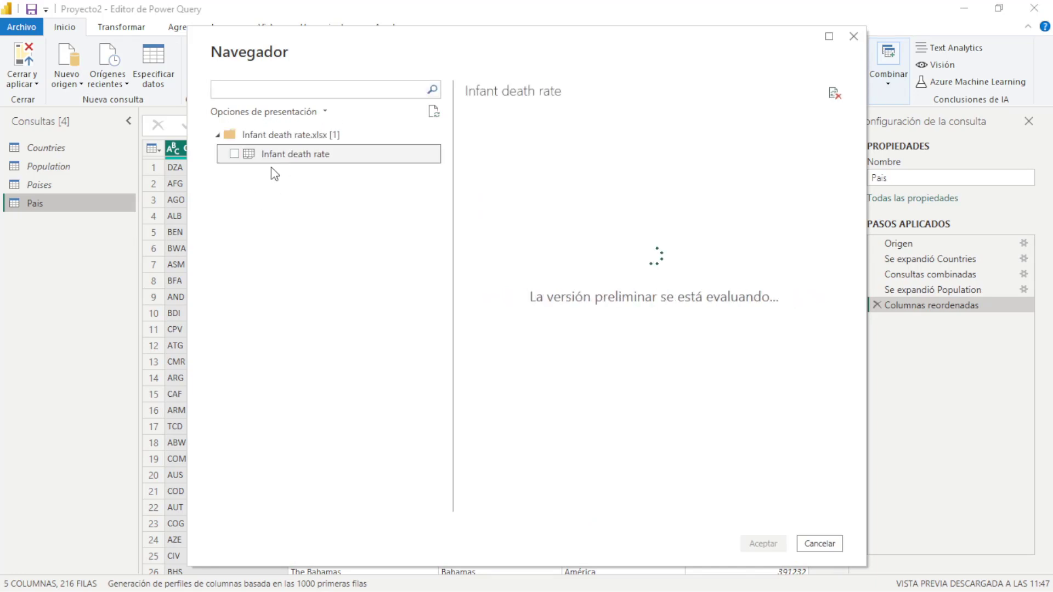
click(235, 155)
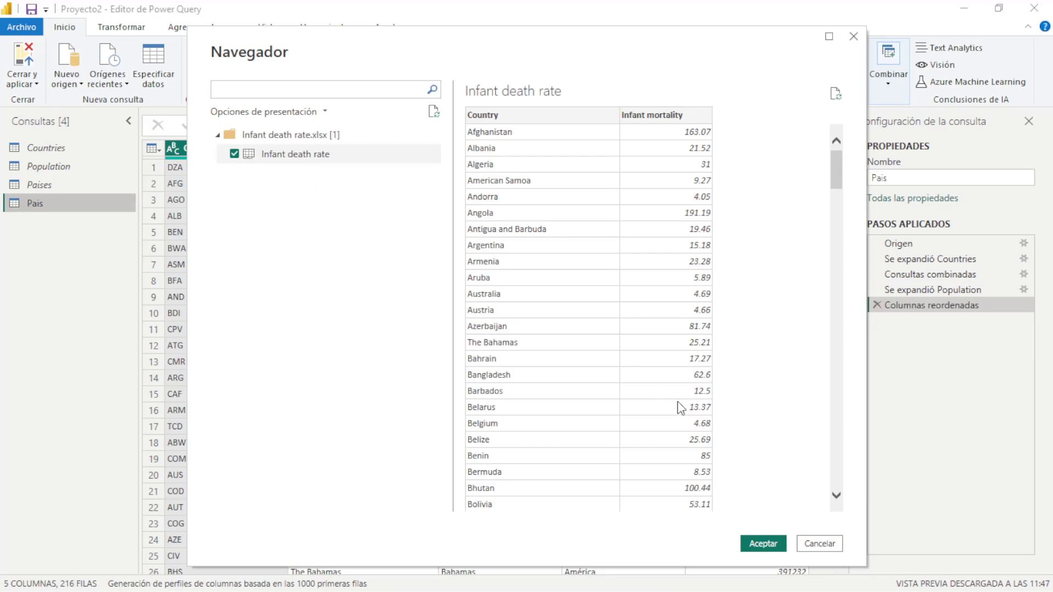
click(762, 544)
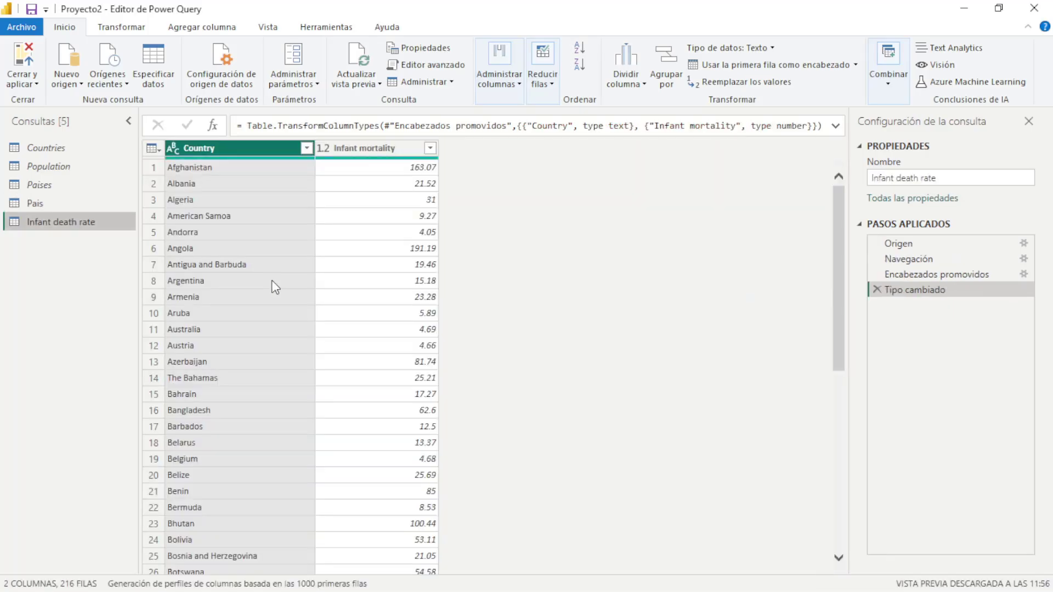
Rename the Infant mortality column to 'Mortalidad Infantil'
click(370, 149)
right_click(369, 150)
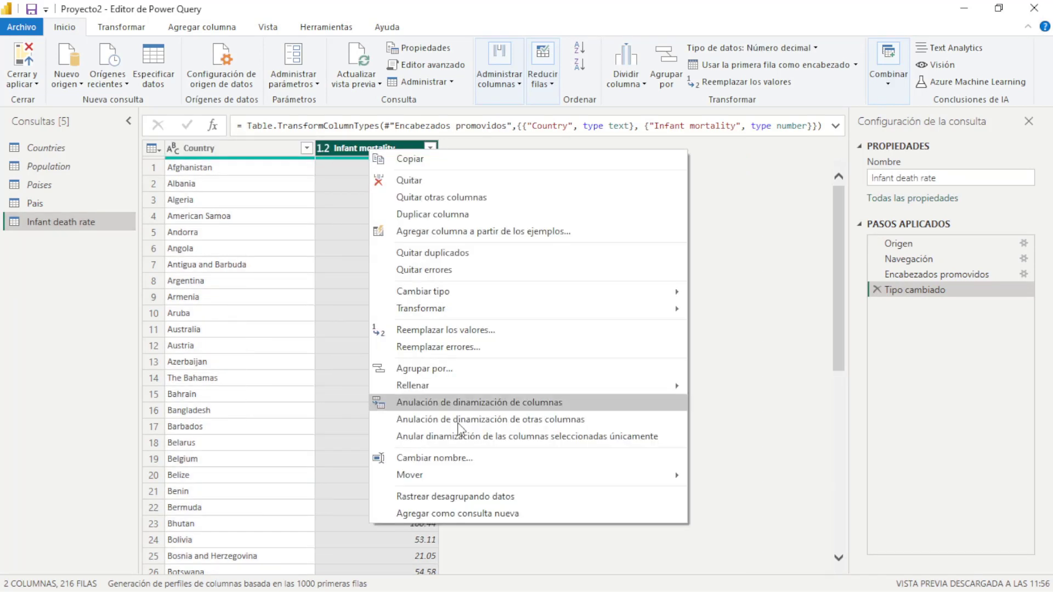
click(431, 458)
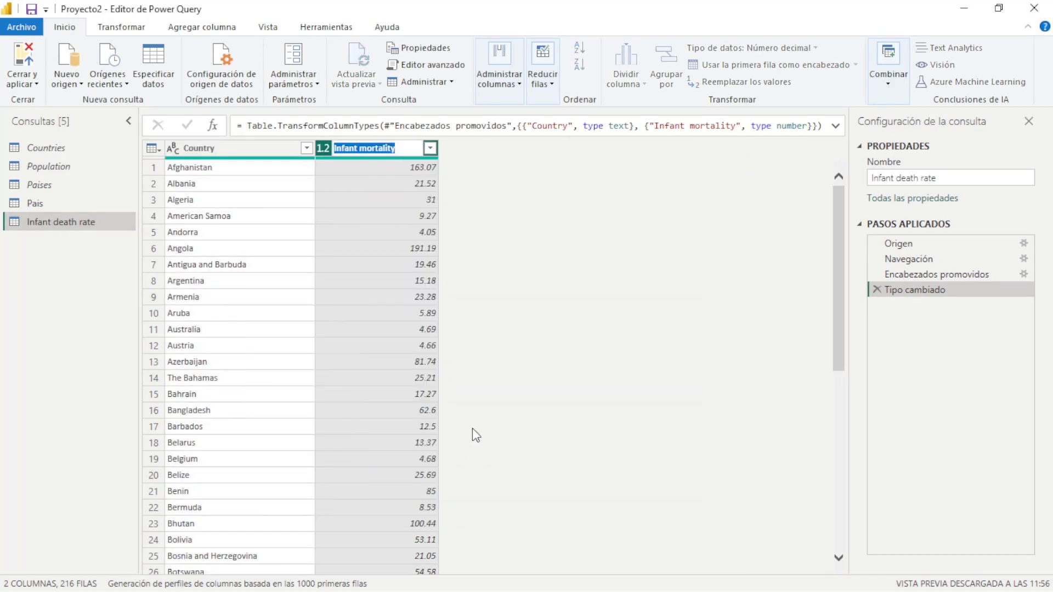
text(Mortalidad Infantil)
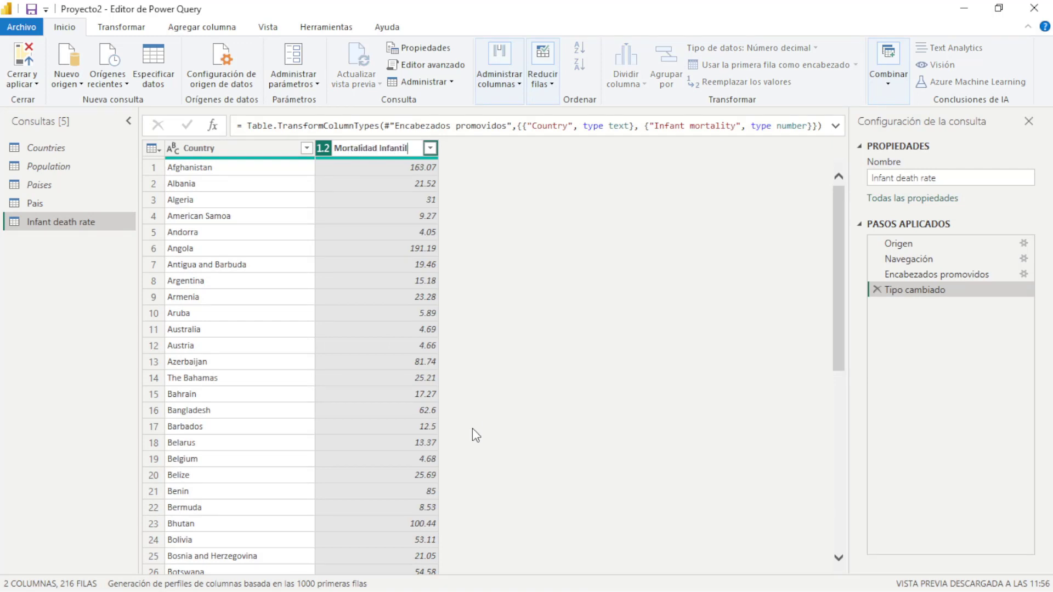
key(Return)
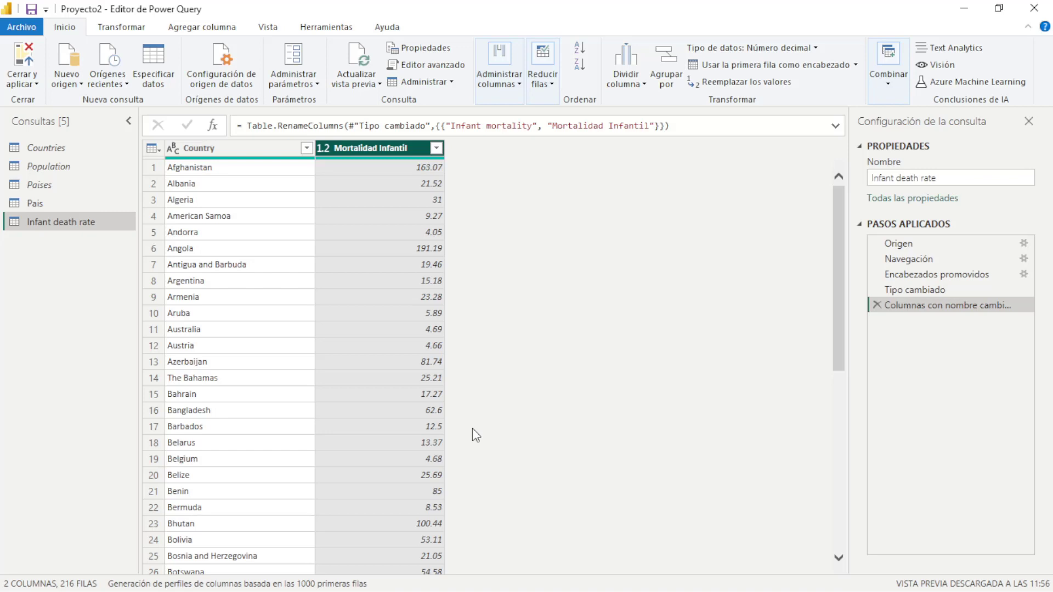
Rename the Infant death rate query to 'MortalidadInfantil'
right_click(66, 226)
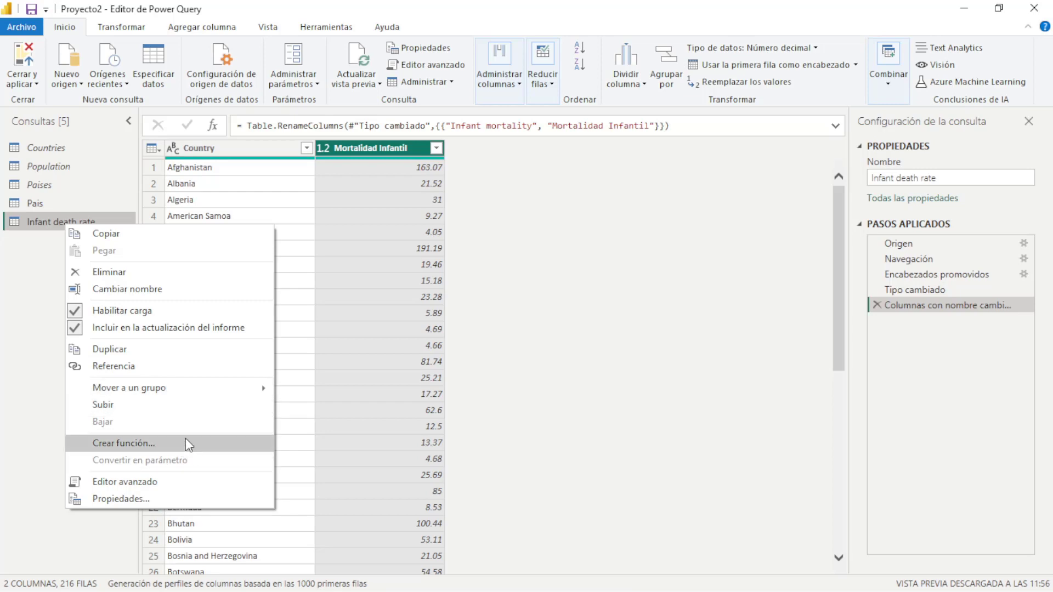
click(157, 291)
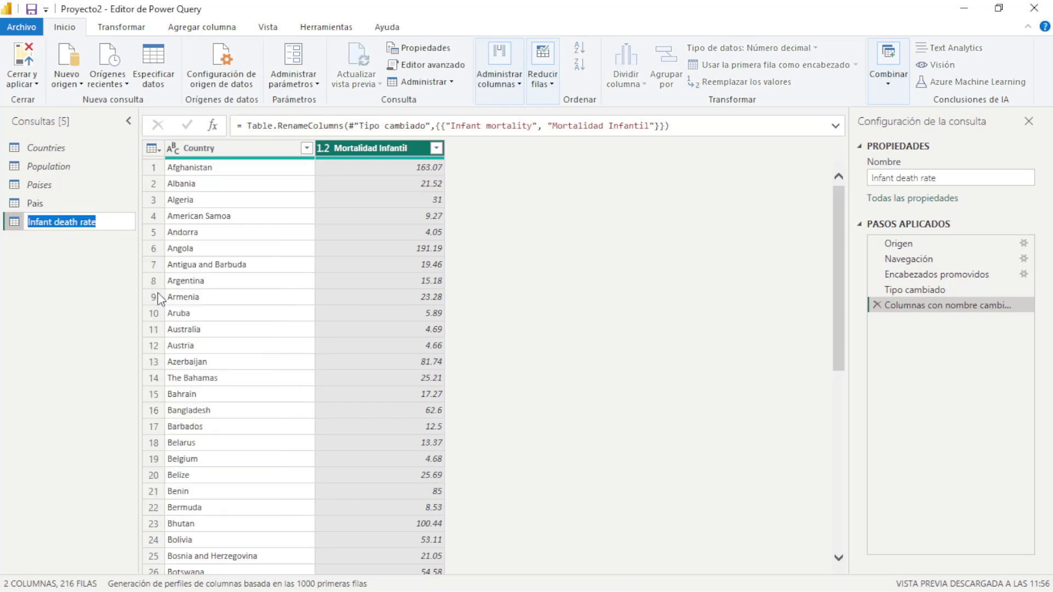
text(Mo)
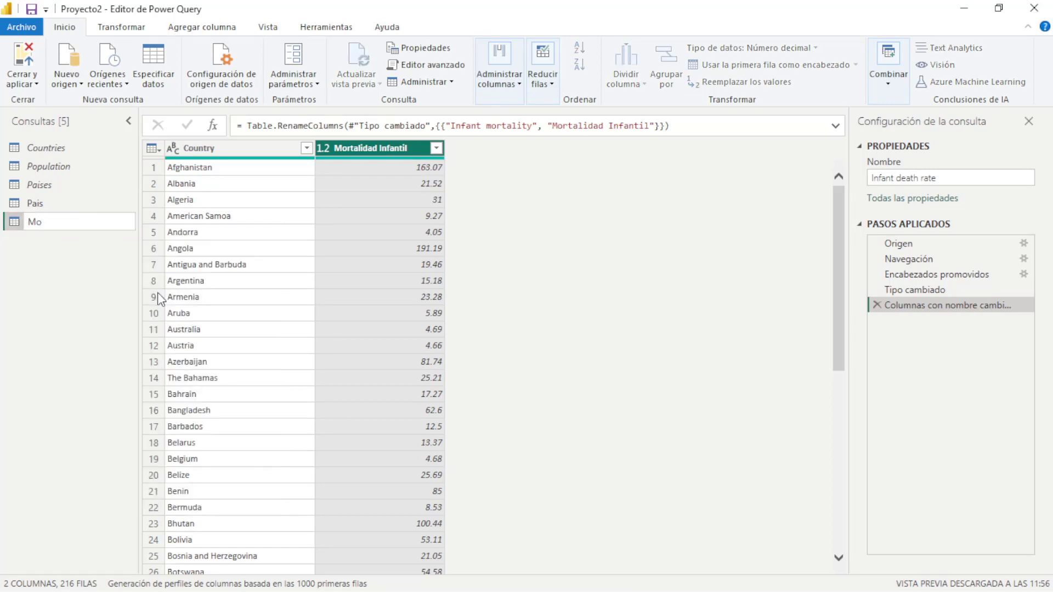
text(ra)
key(BackSpace)
text(t)
text(alidadI)
text(n)
text(fantil)
key(Return)
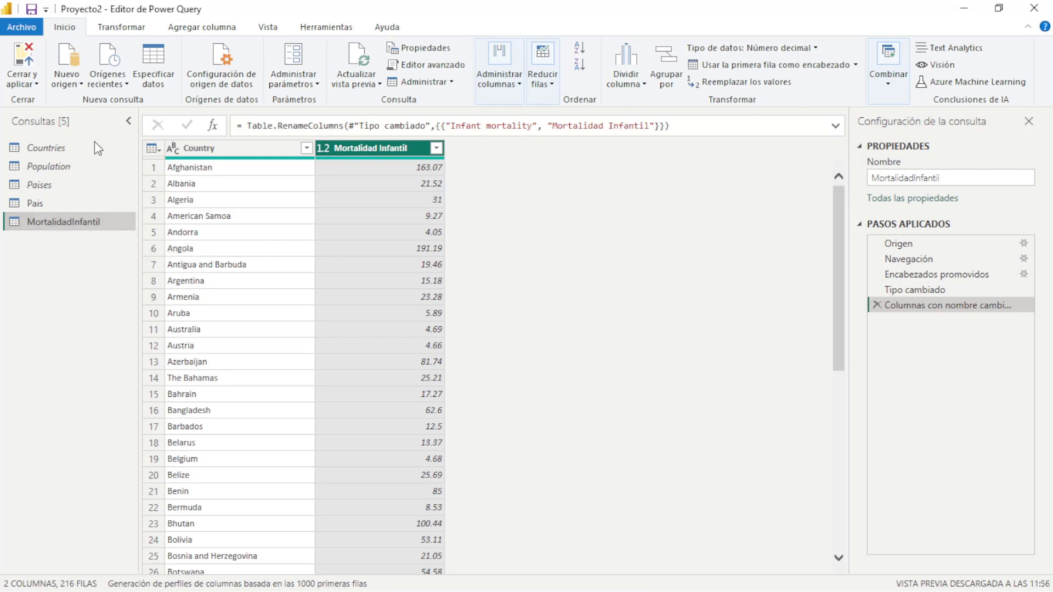
Import the Life expectancy sheet from Life expectancy.xlsx in Reporte 2 as a new query
click(72, 83)
click(106, 133)
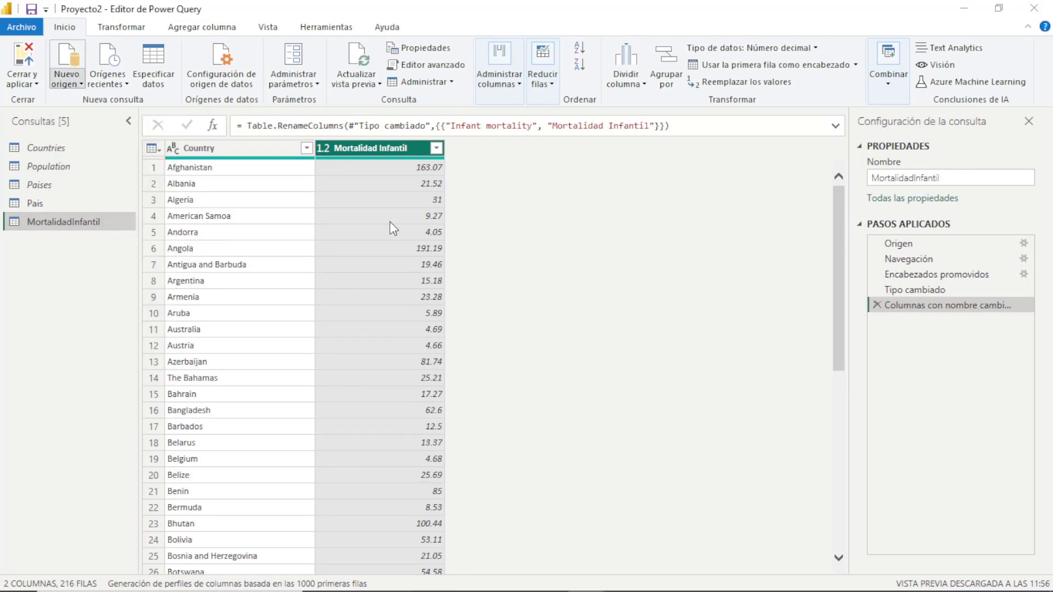
click(394, 181)
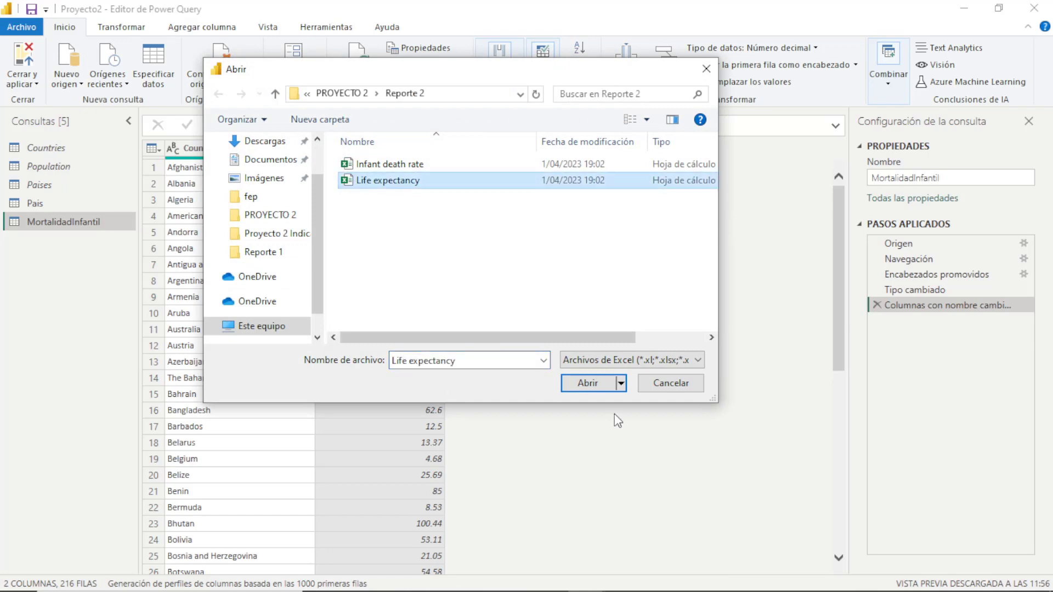
click(585, 384)
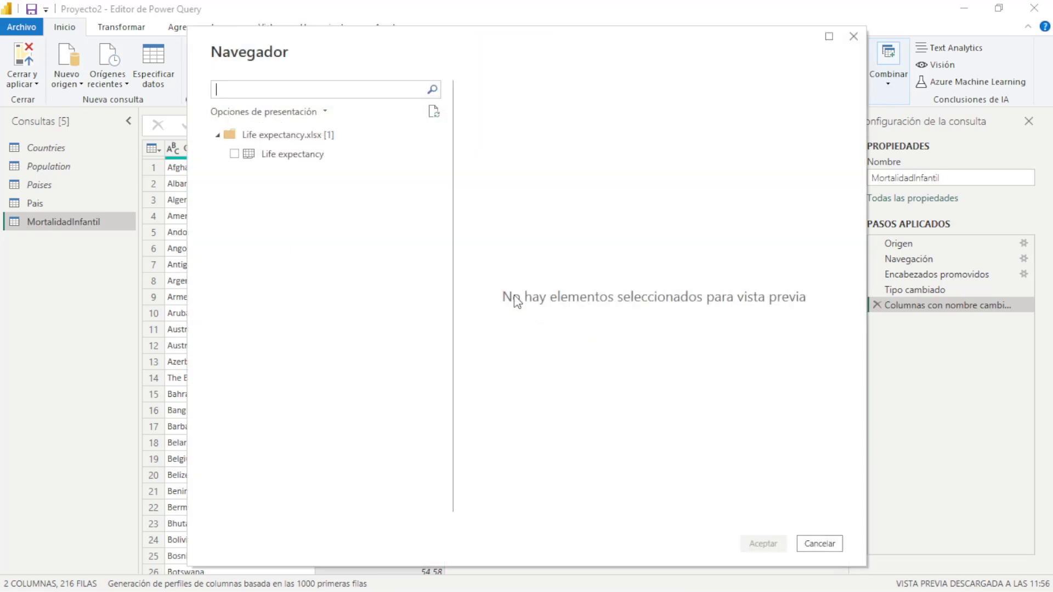
click(232, 159)
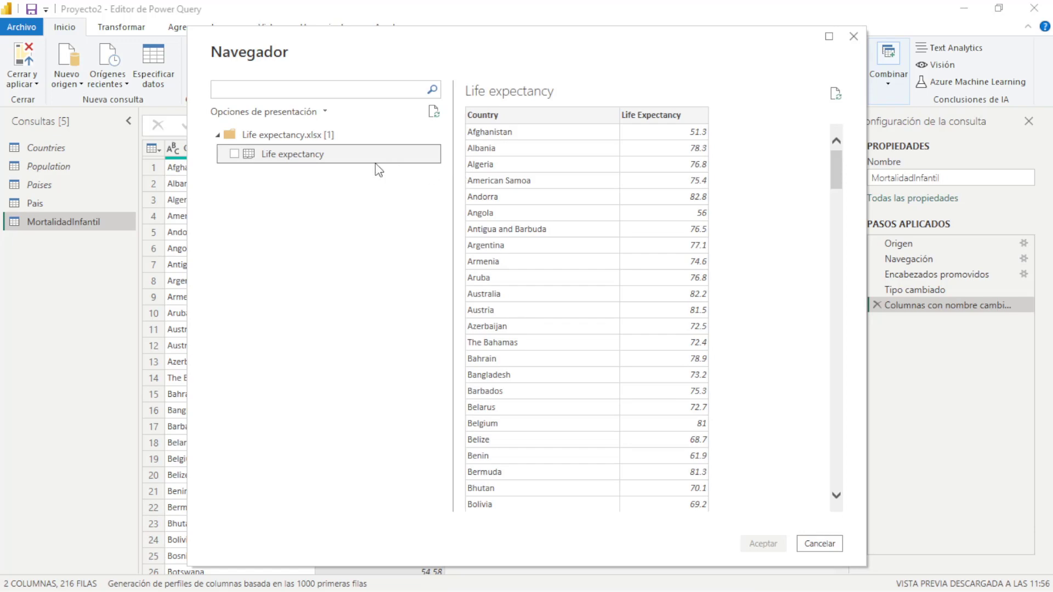
click(235, 156)
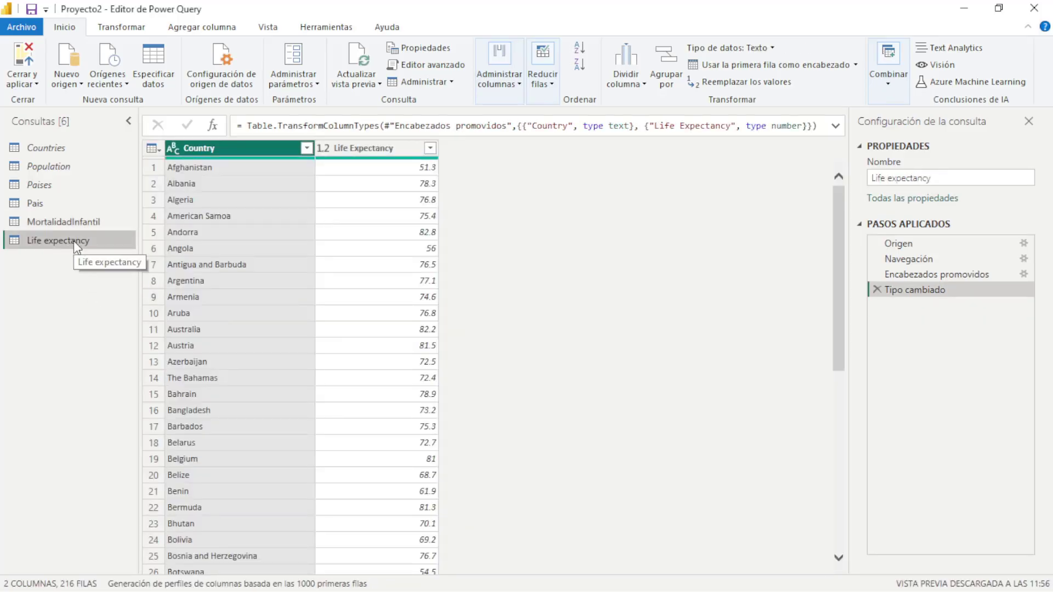
Rename the Life expectancy query to 'EsperanzadeVida'
right_click(75, 243)
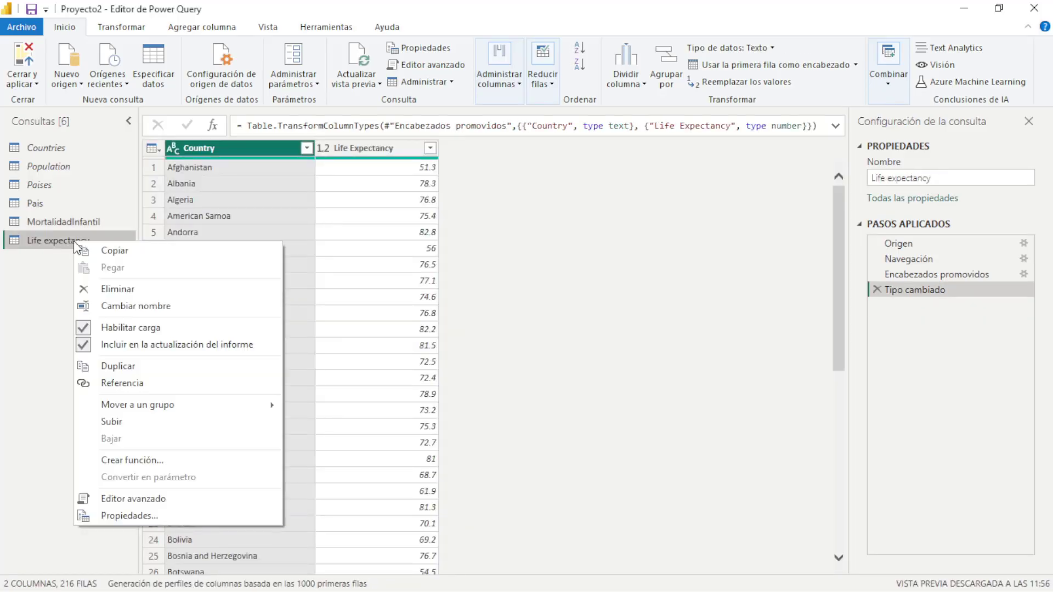
click(173, 308)
text(E)
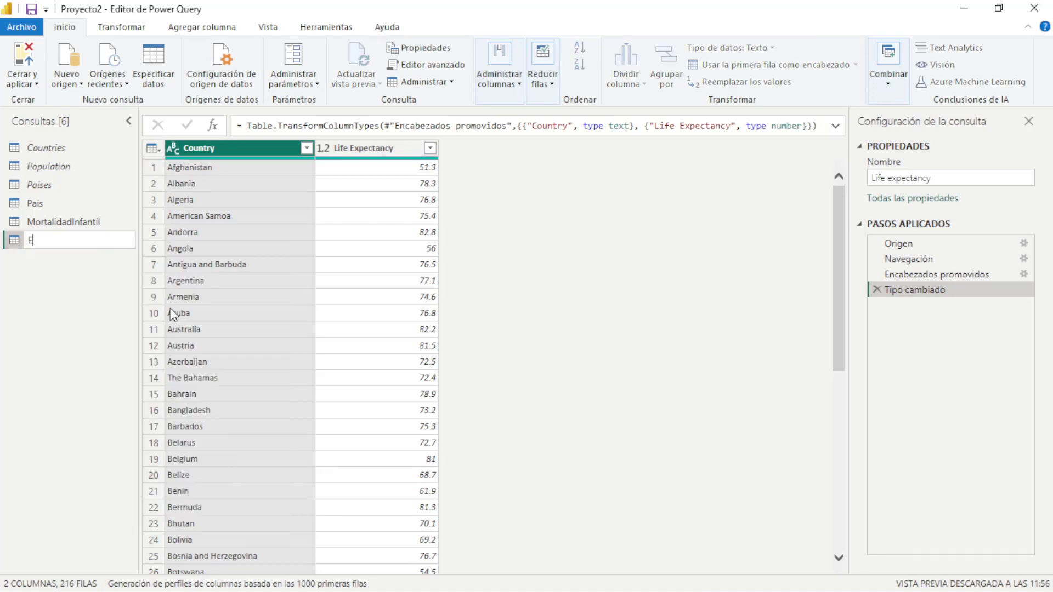
text(sparña)
key(BackSpace)
key(BackSpace)
key(BackSpace)
text(ñ)
key(BackSpace)
text(ranza)
text(de)
text(Vida)
key(Return)
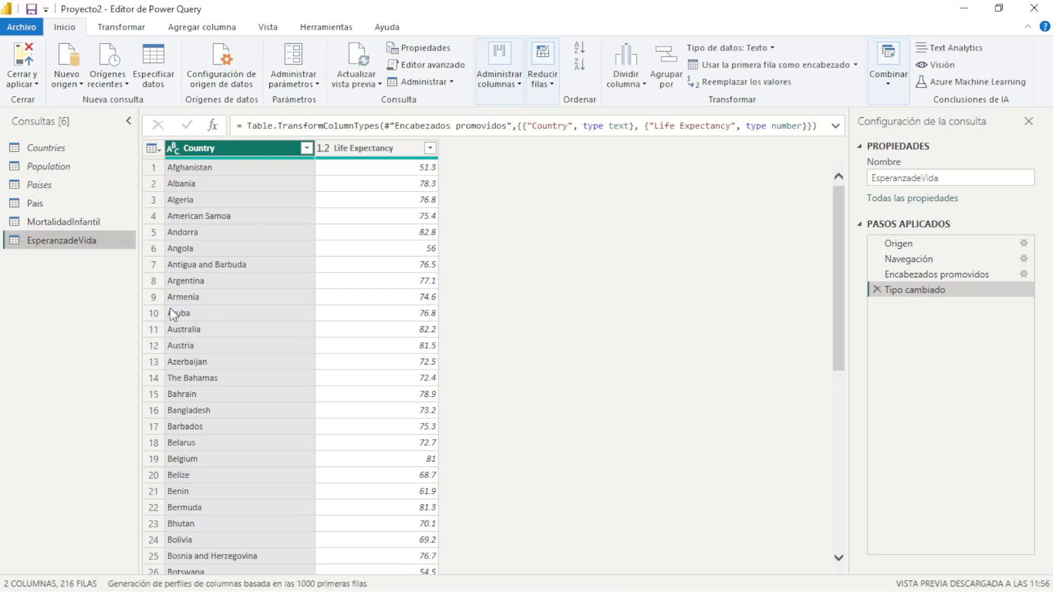
Rename the Life Expectancy column to 'Esperanza de Vida'
right_click(348, 150)
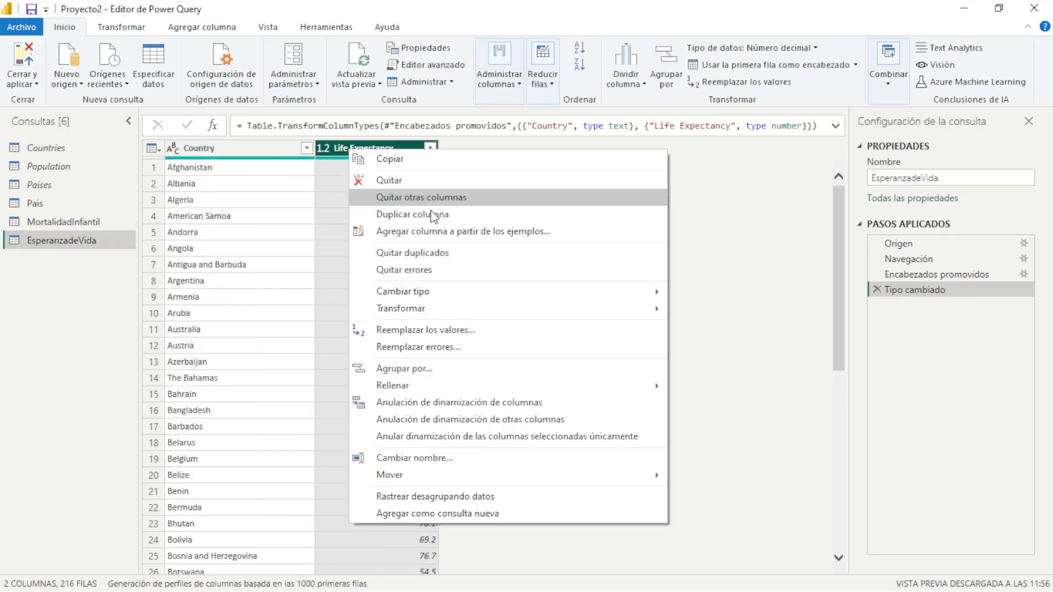
click(462, 464)
text(Esperanz)
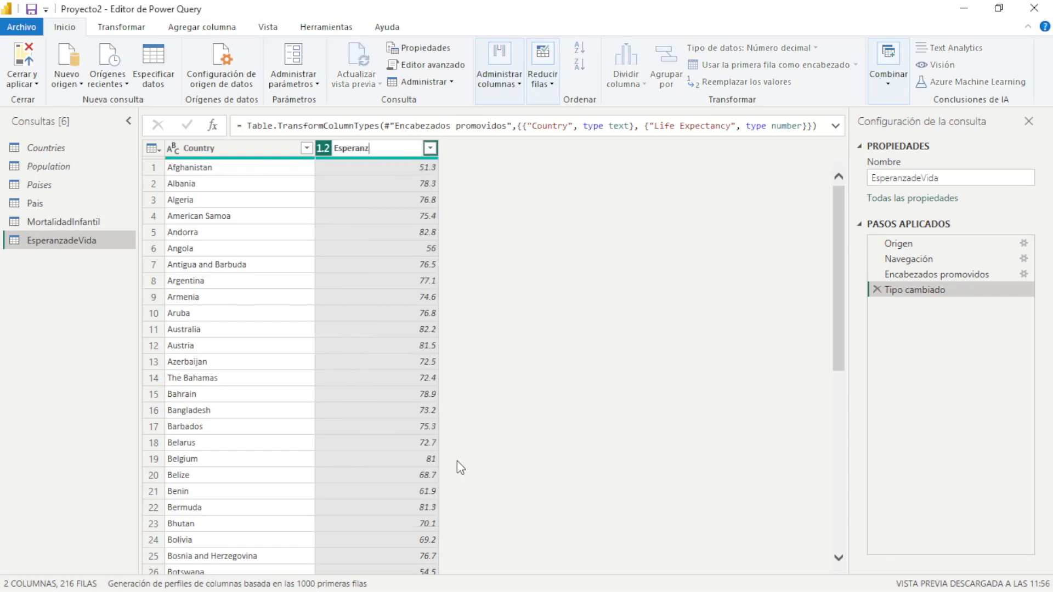
text(a de Vida)
key(Return)
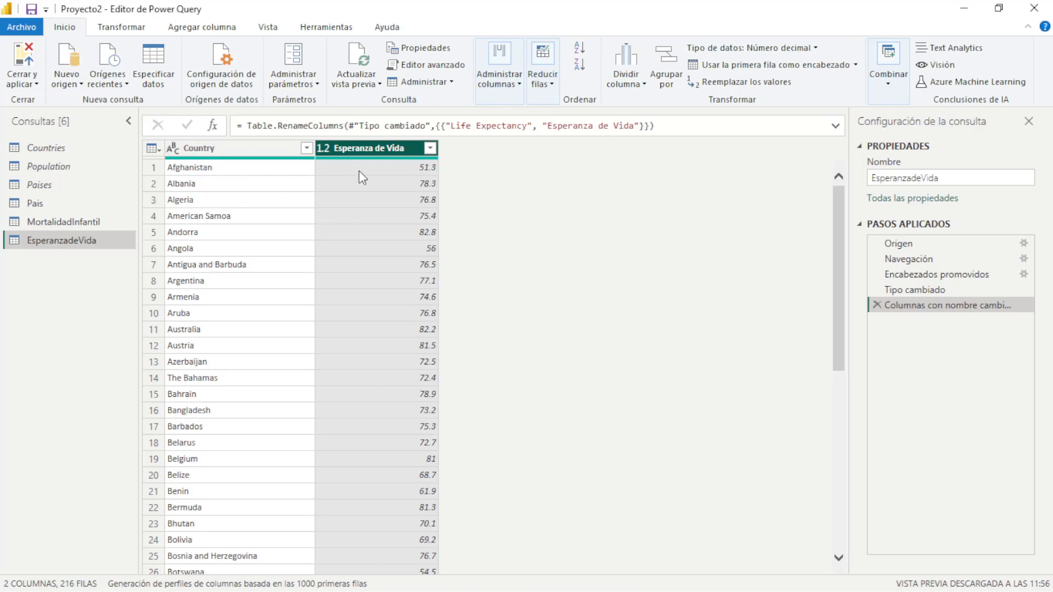
Check country and life-expectancy values for Afghanistan through Andorra, then open MortalidadInfantil
click(387, 168)
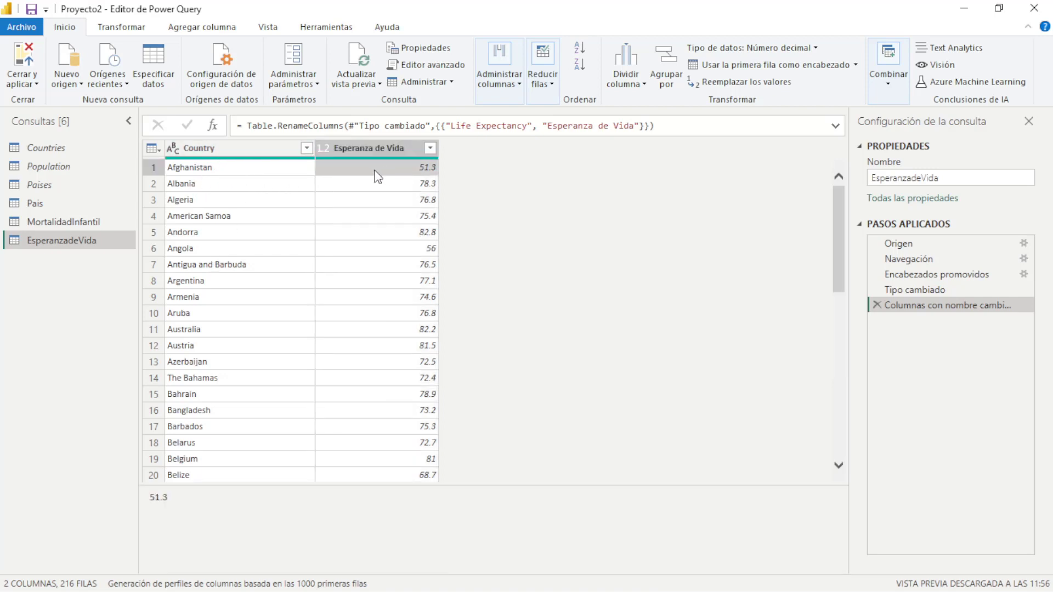
click(266, 174)
click(378, 171)
click(250, 174)
click(379, 175)
click(268, 188)
click(363, 186)
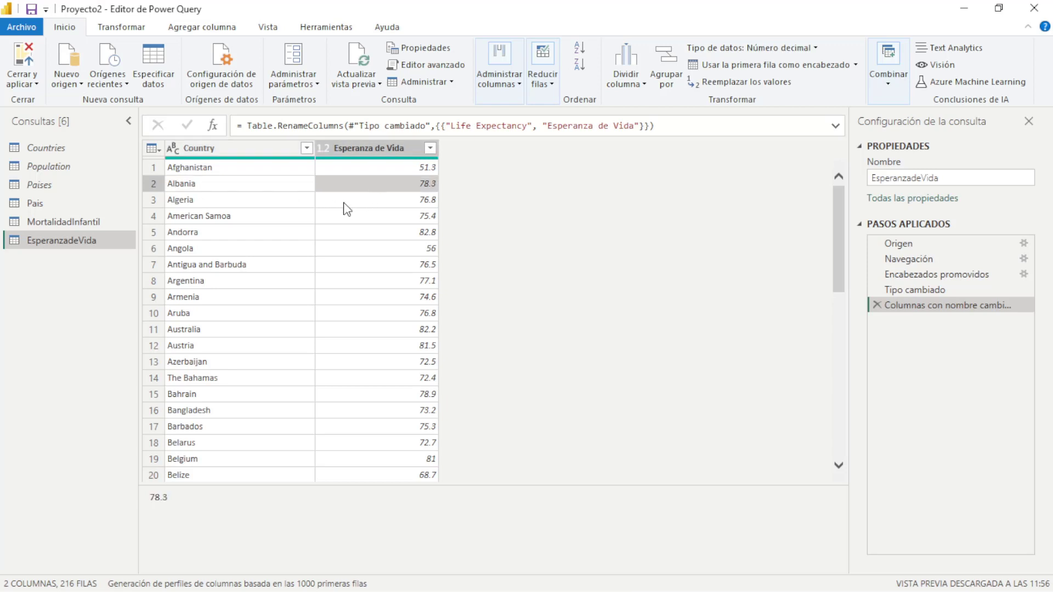
click(271, 203)
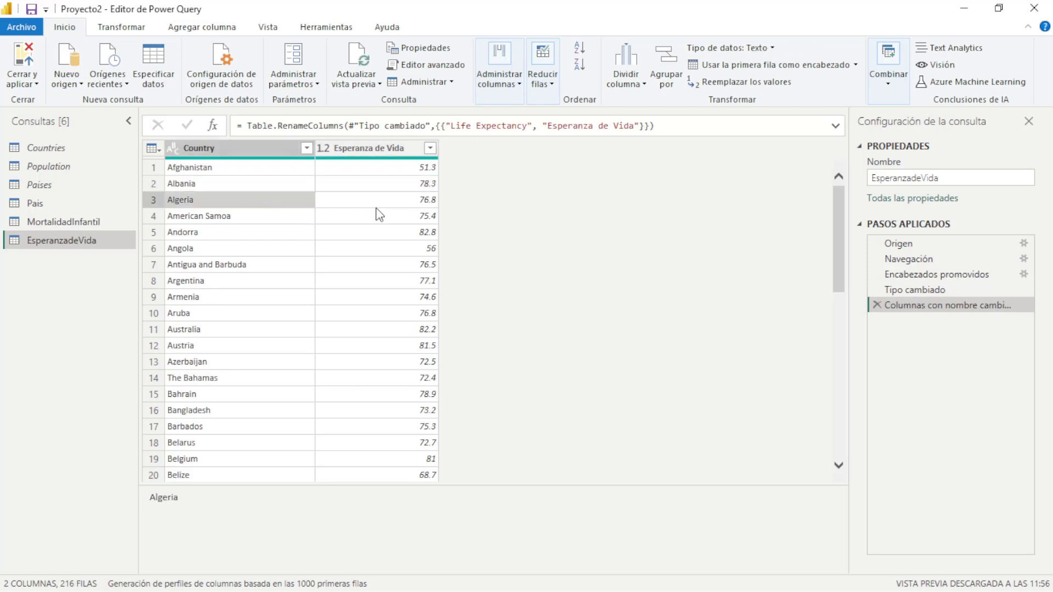
click(390, 203)
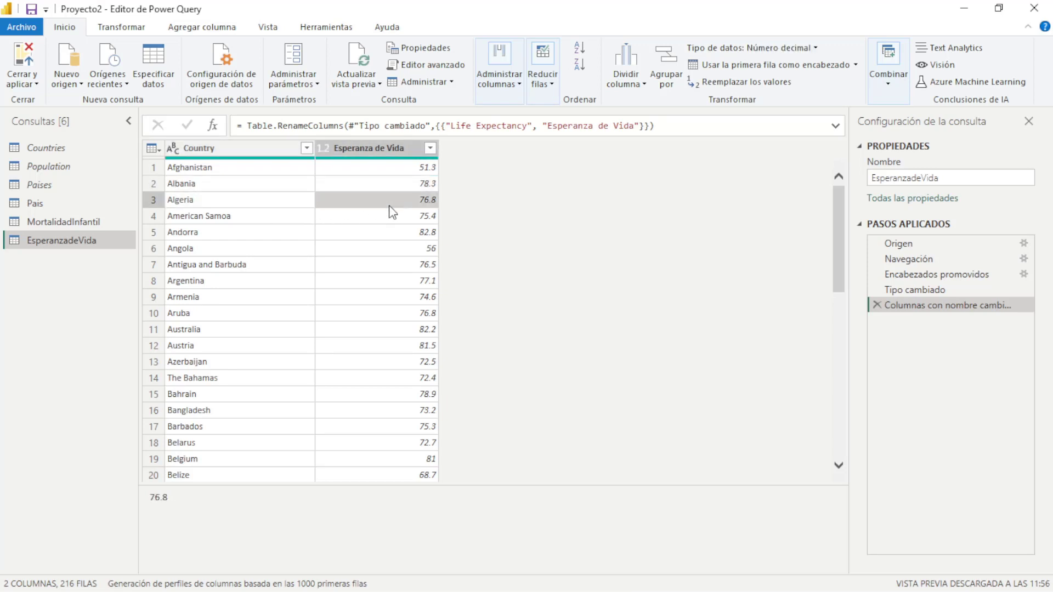
click(280, 234)
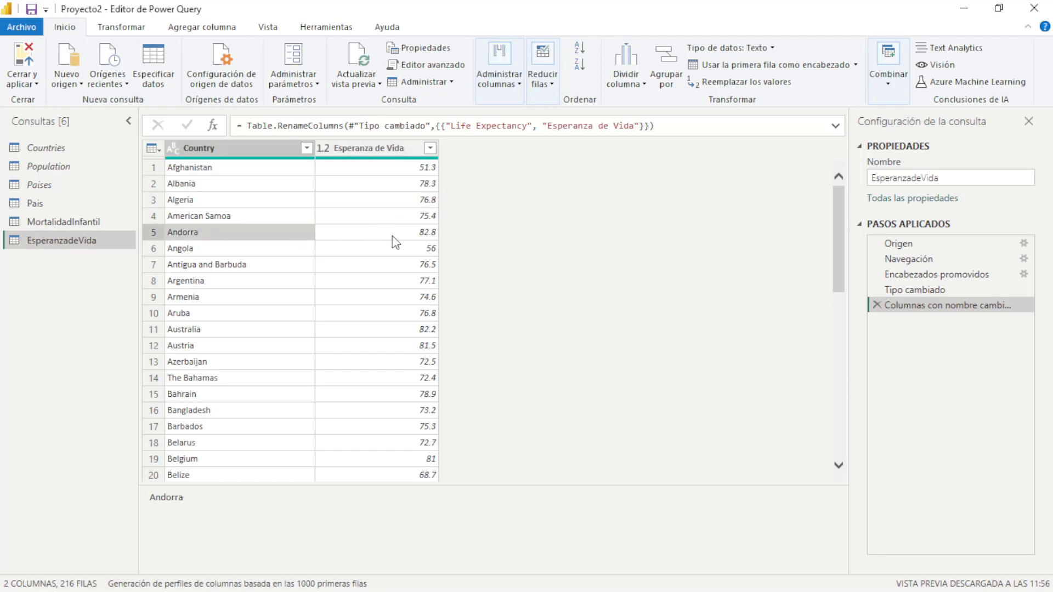
click(393, 240)
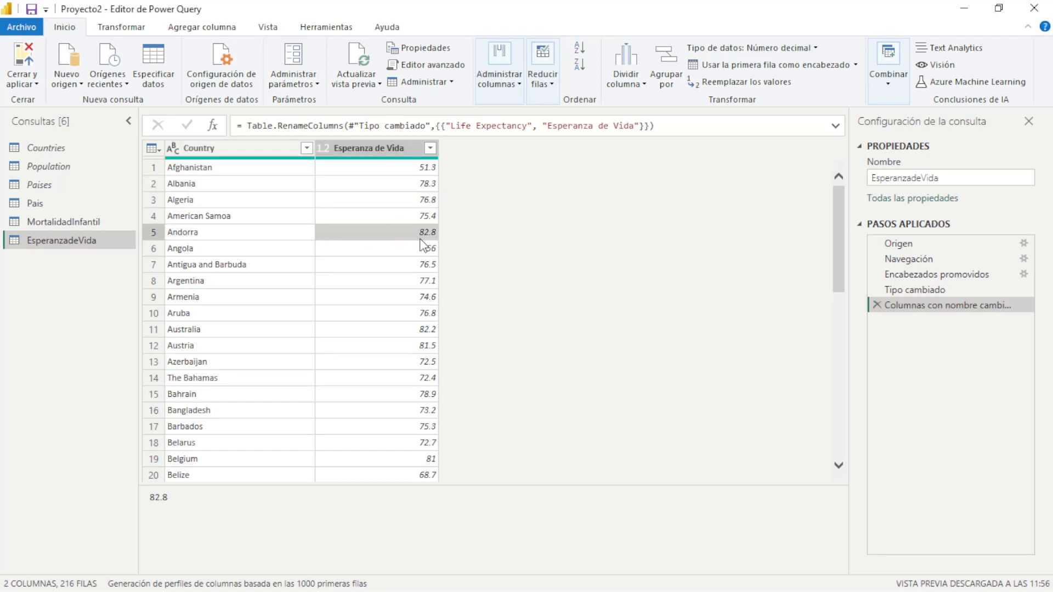
click(83, 221)
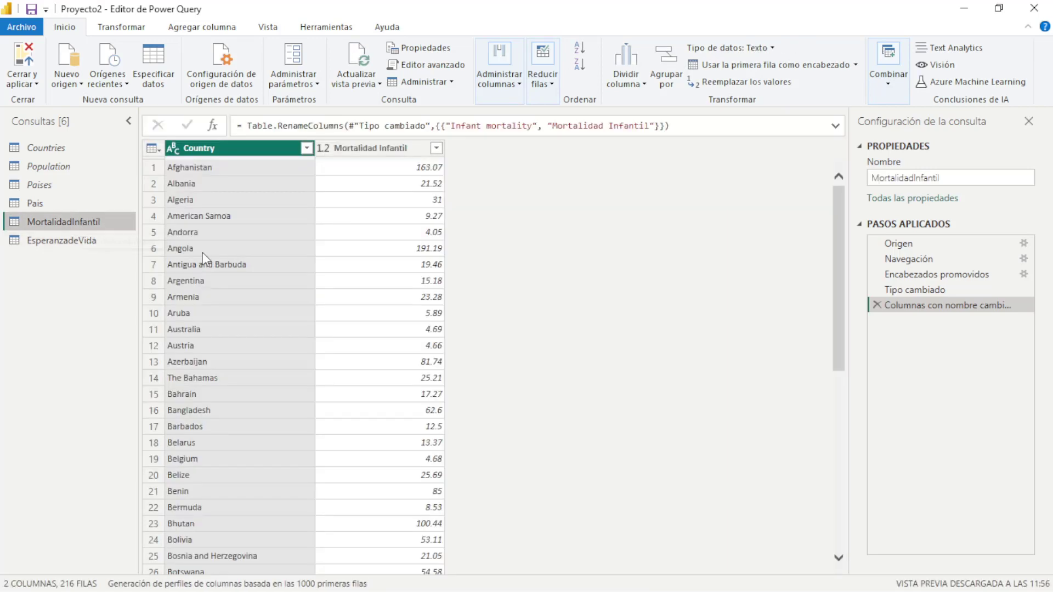
click(231, 167)
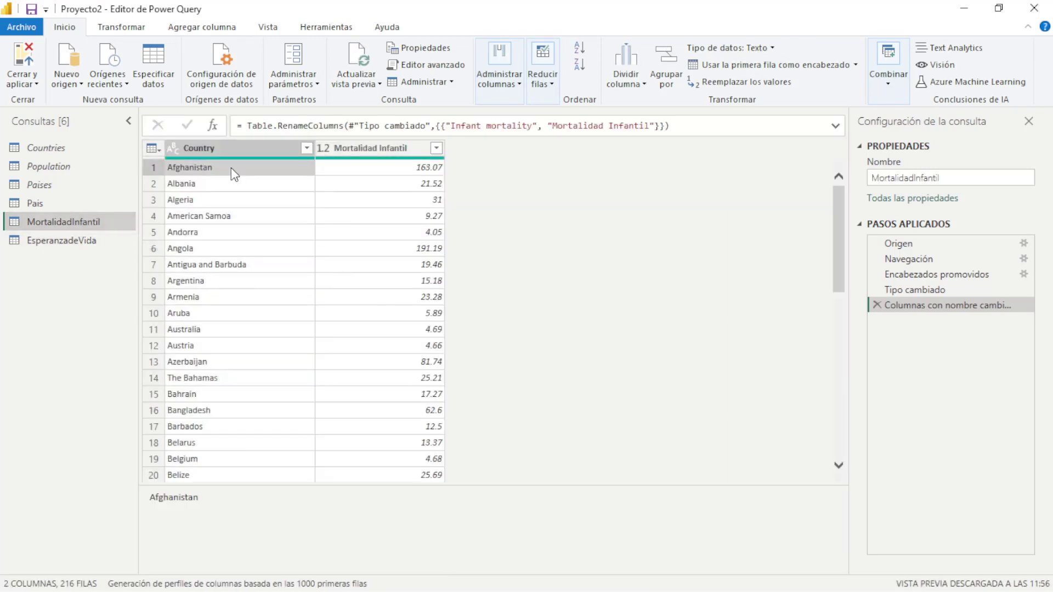
click(395, 175)
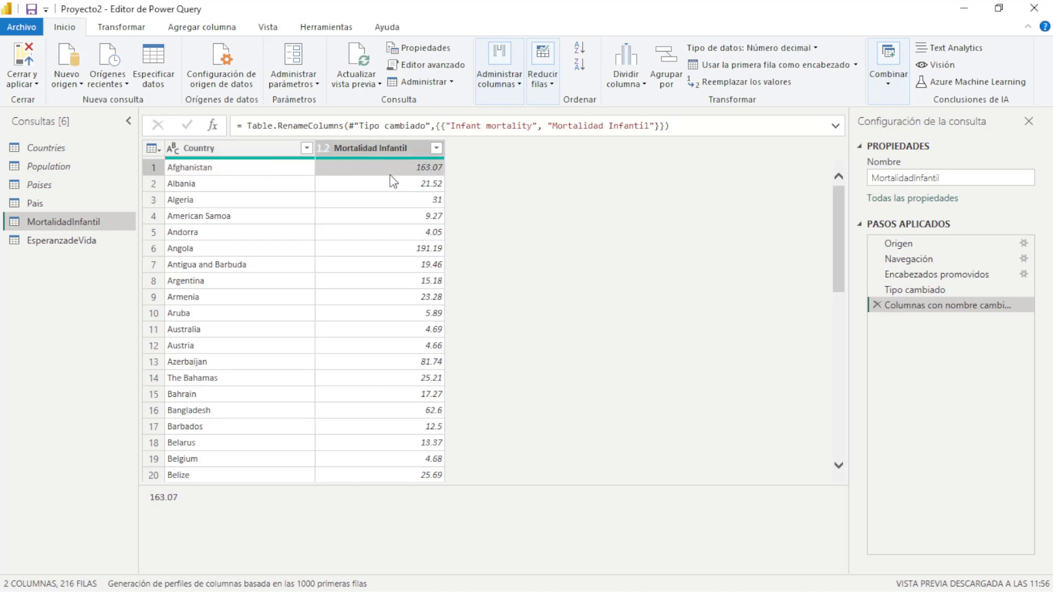
click(262, 188)
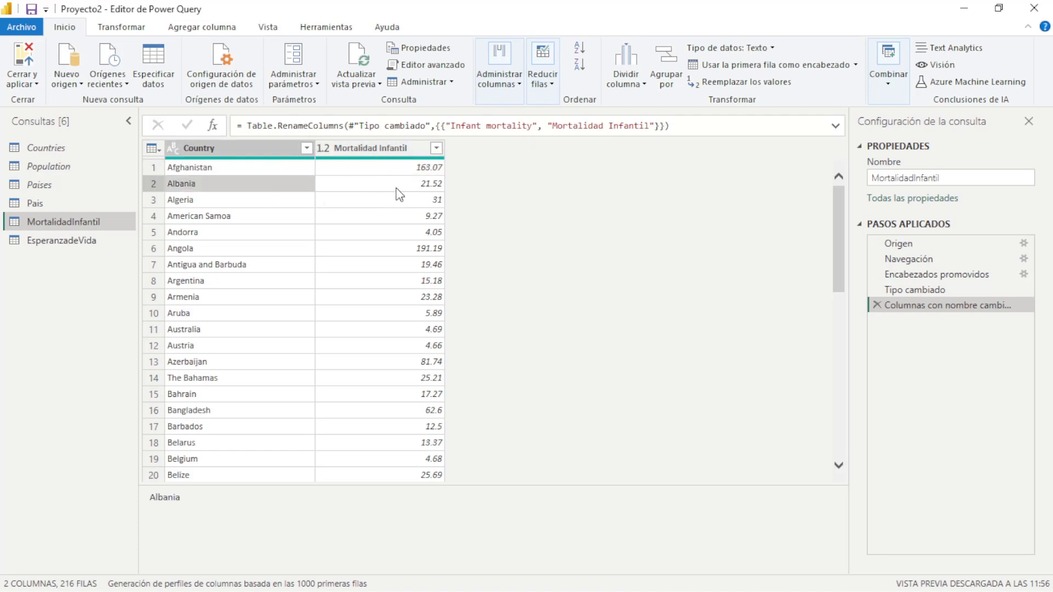
click(346, 188)
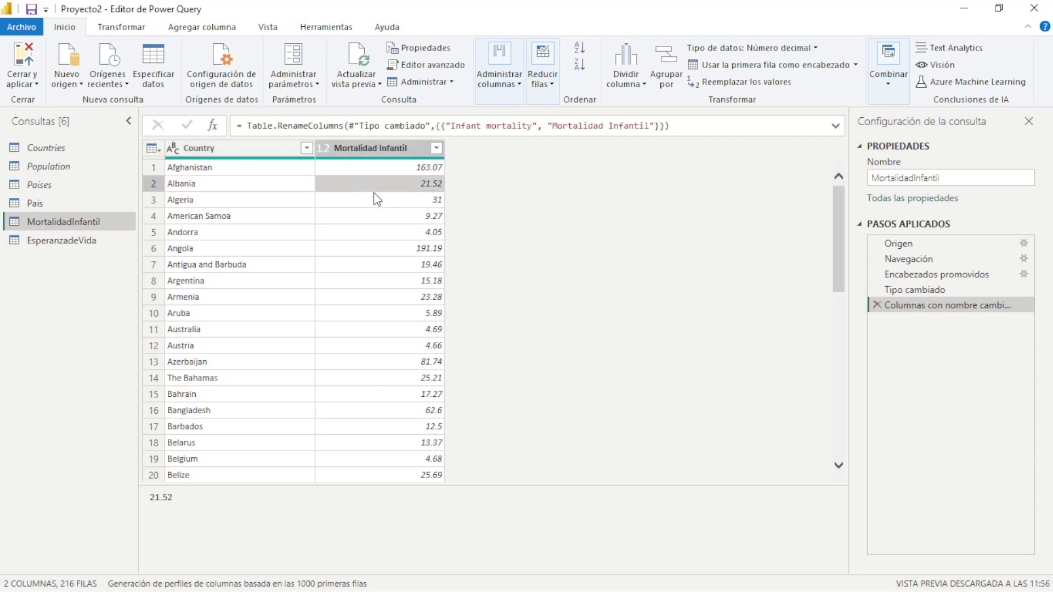
click(270, 170)
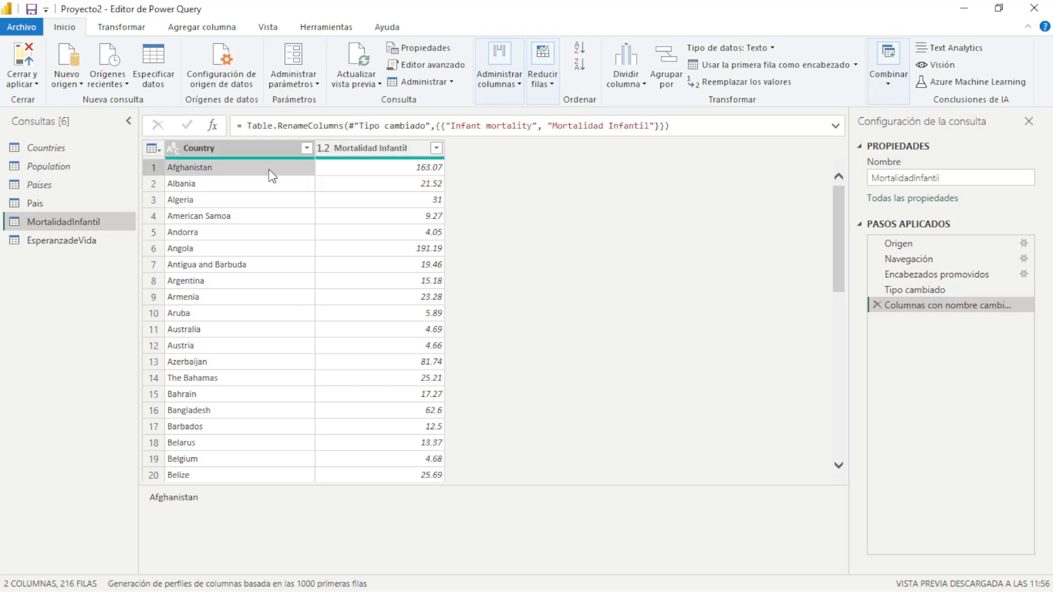
click(378, 173)
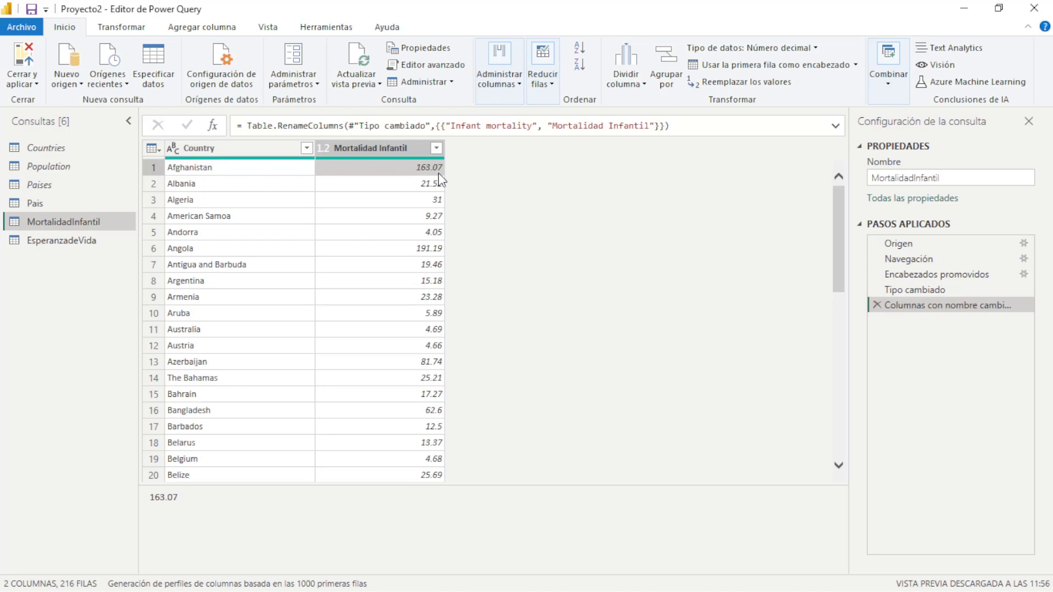
click(422, 187)
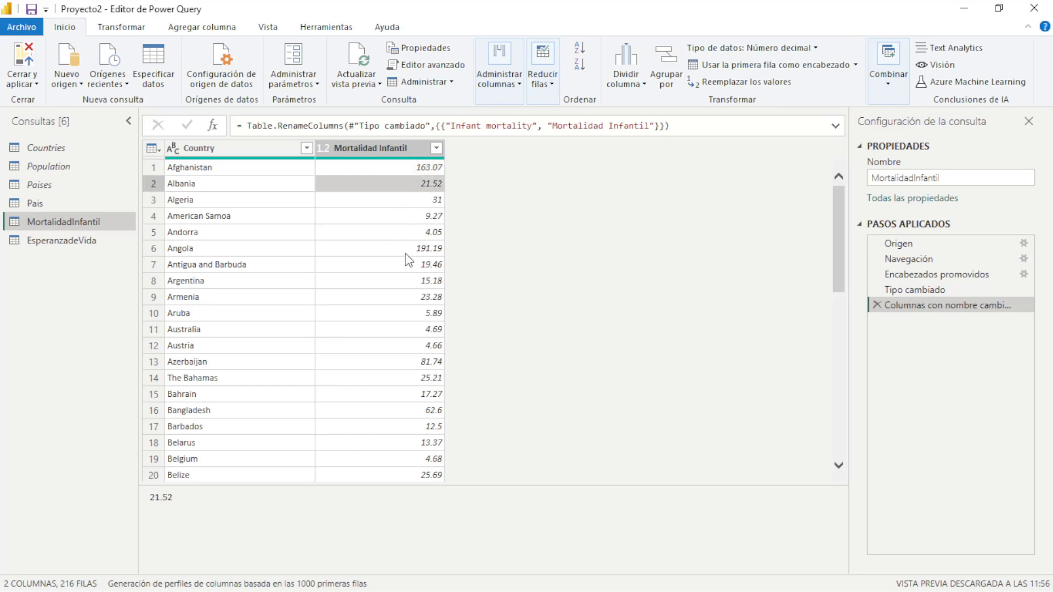
click(259, 233)
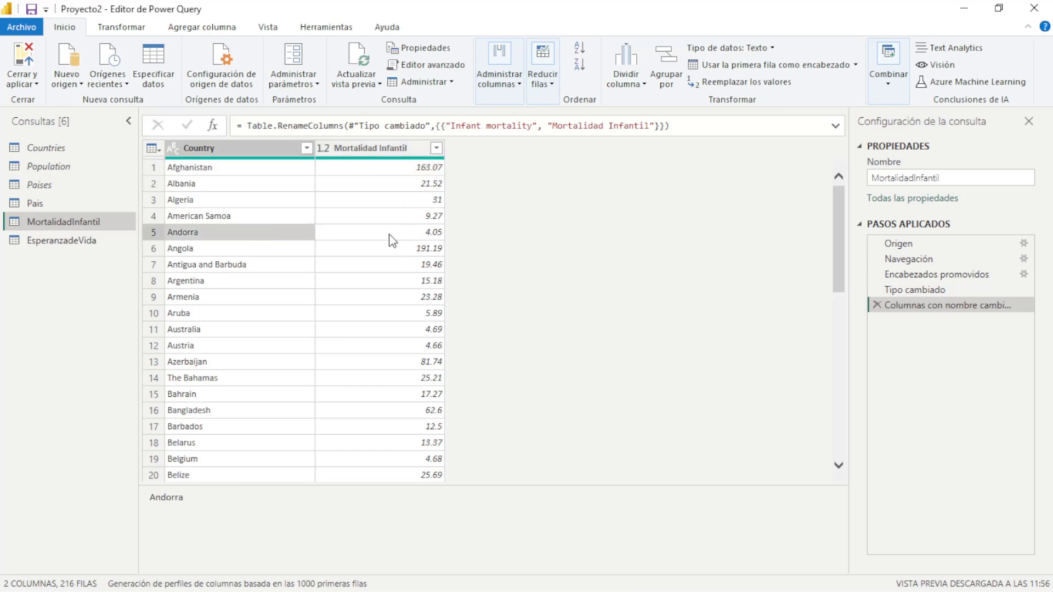
click(419, 236)
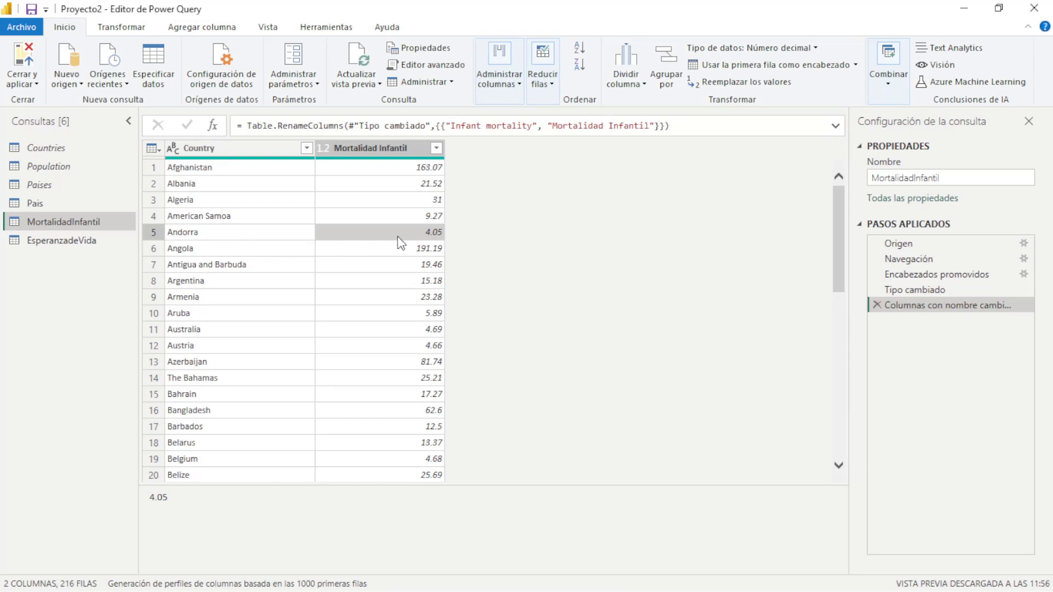
click(405, 320)
click(396, 296)
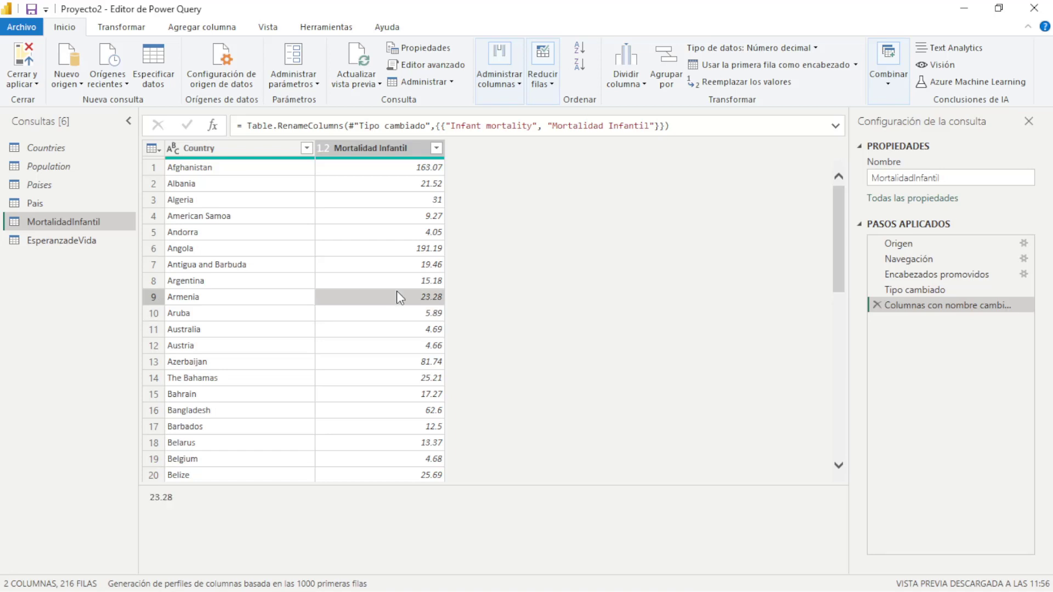
click(397, 281)
click(396, 266)
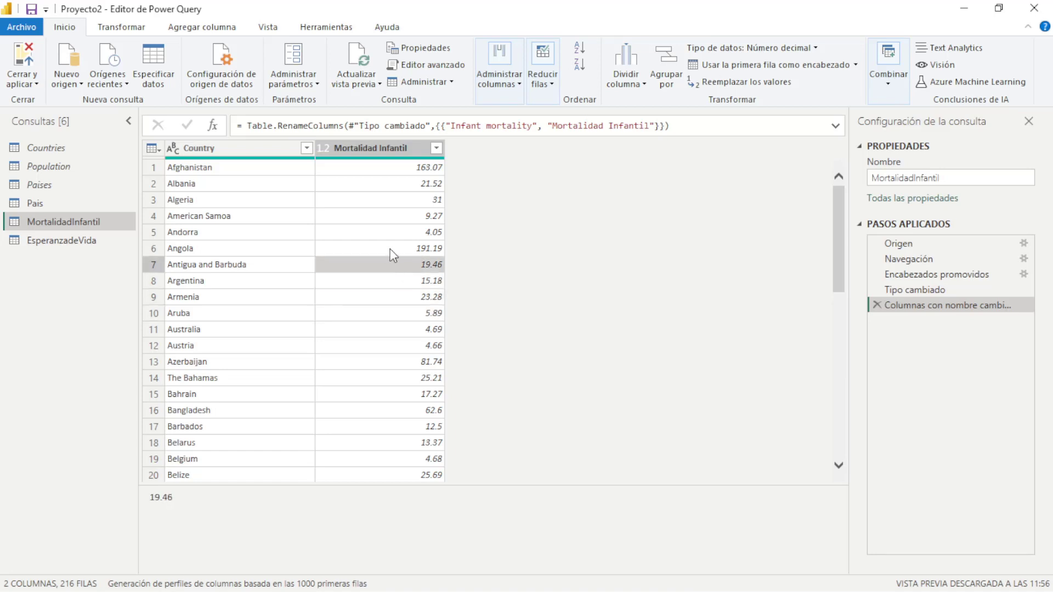
click(391, 249)
click(387, 236)
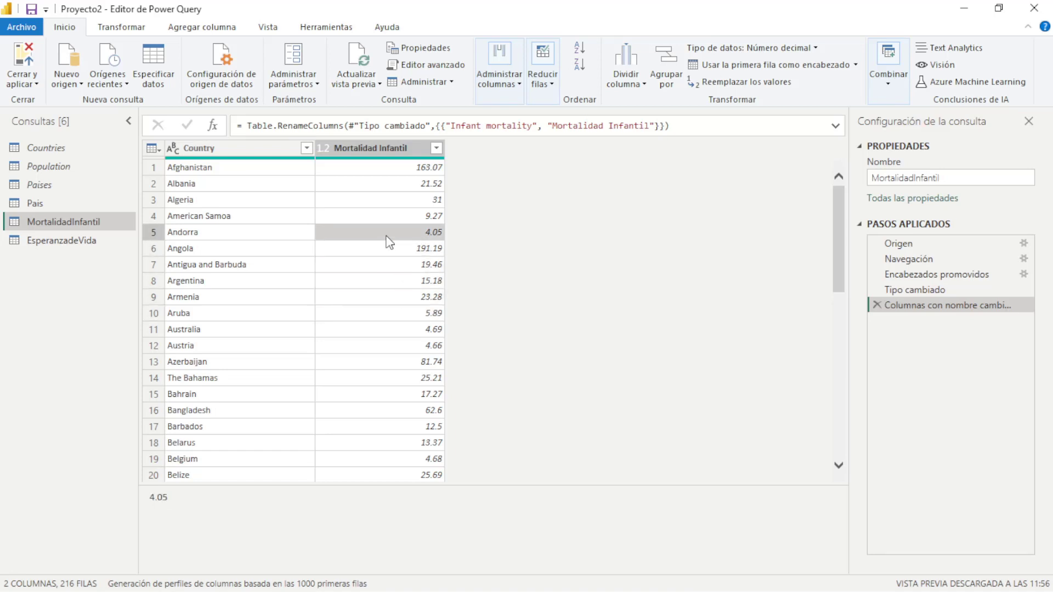
click(390, 216)
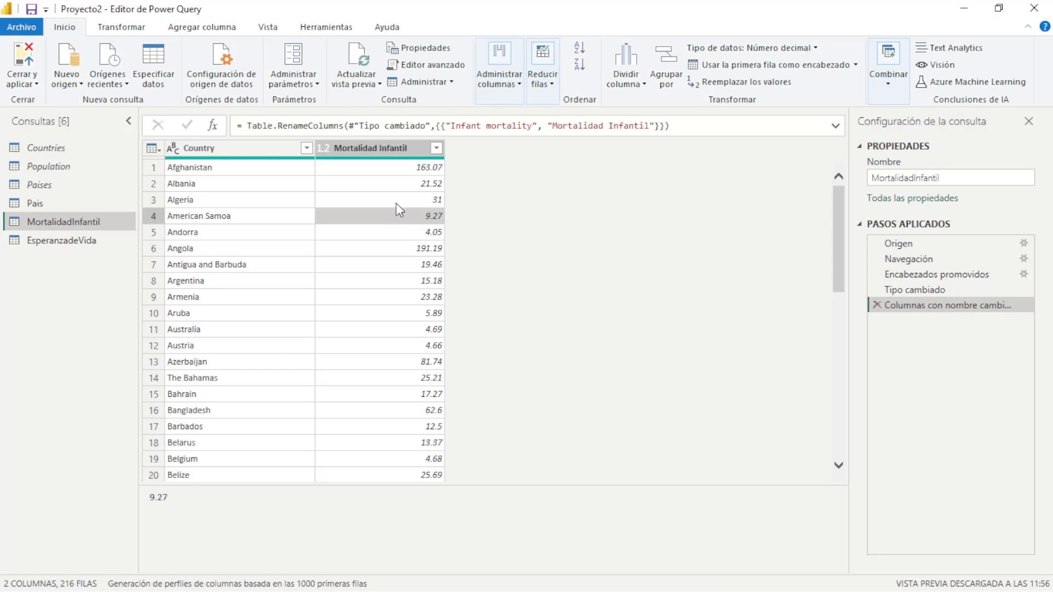
click(396, 202)
click(397, 184)
click(389, 249)
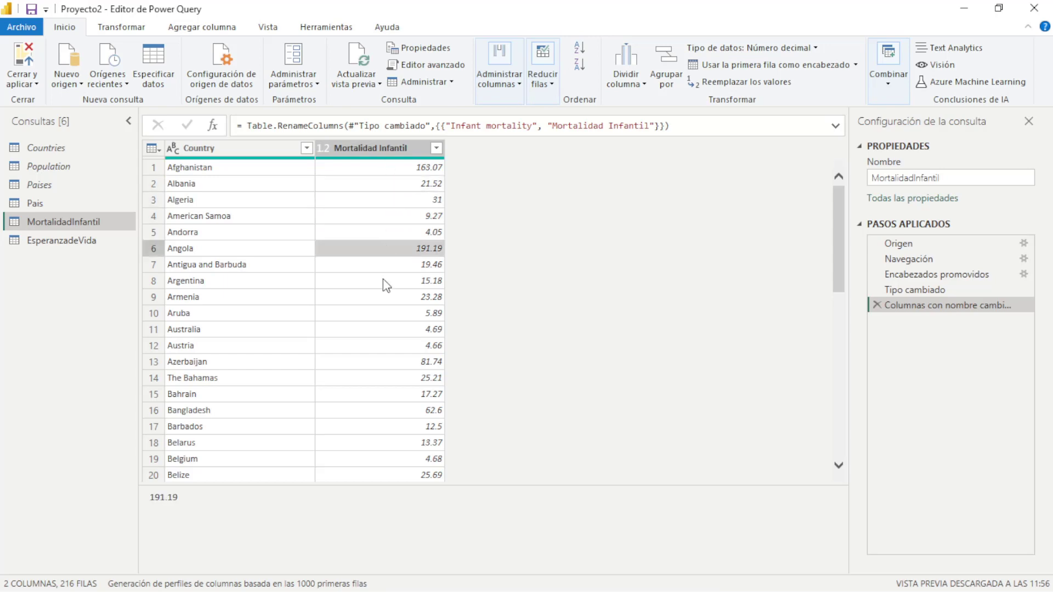
click(383, 313)
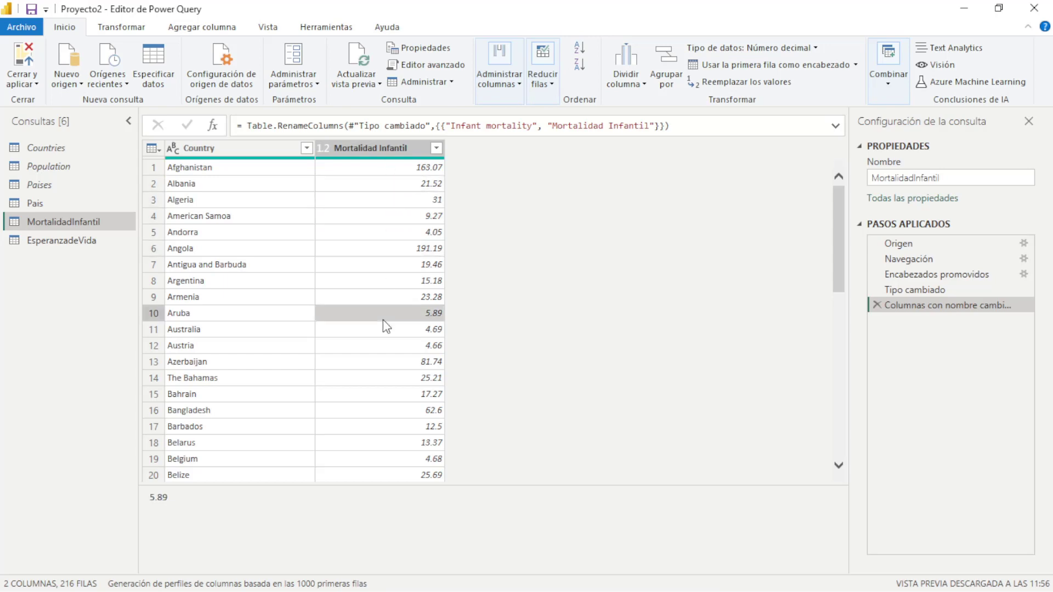
Apply the query changes with Inicio > Cerrar y aplicar, loading EsperanzadeVida and MortalidadInfantil
right_click(83, 220)
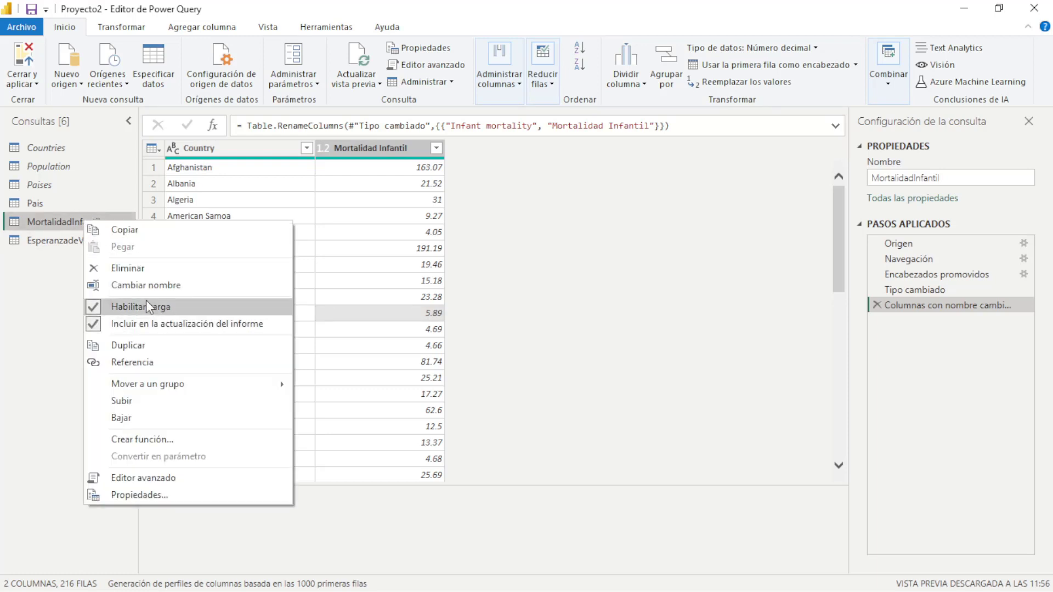
click(58, 274)
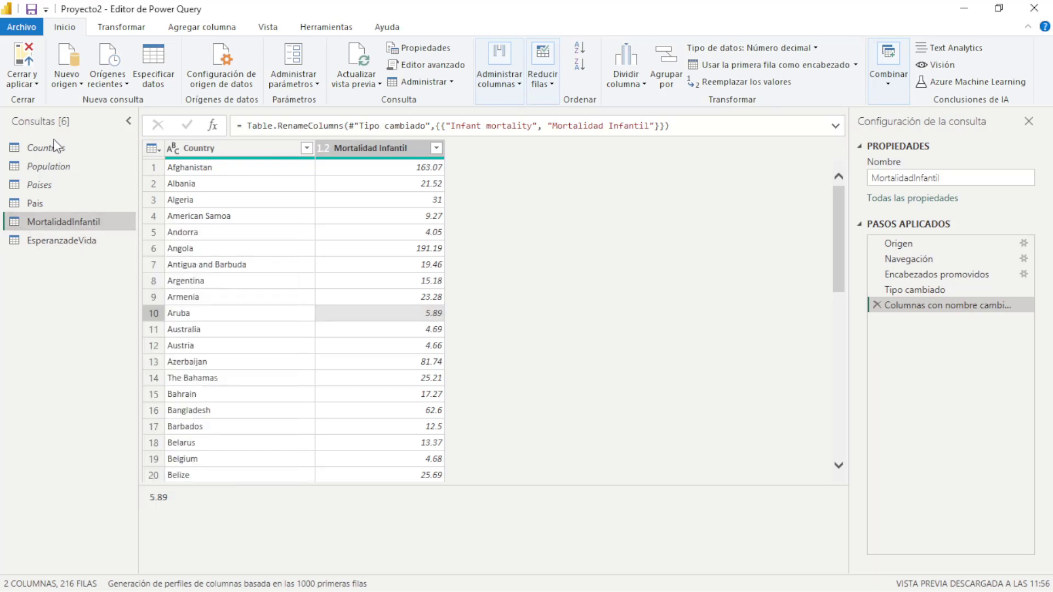
click(35, 83)
click(87, 134)
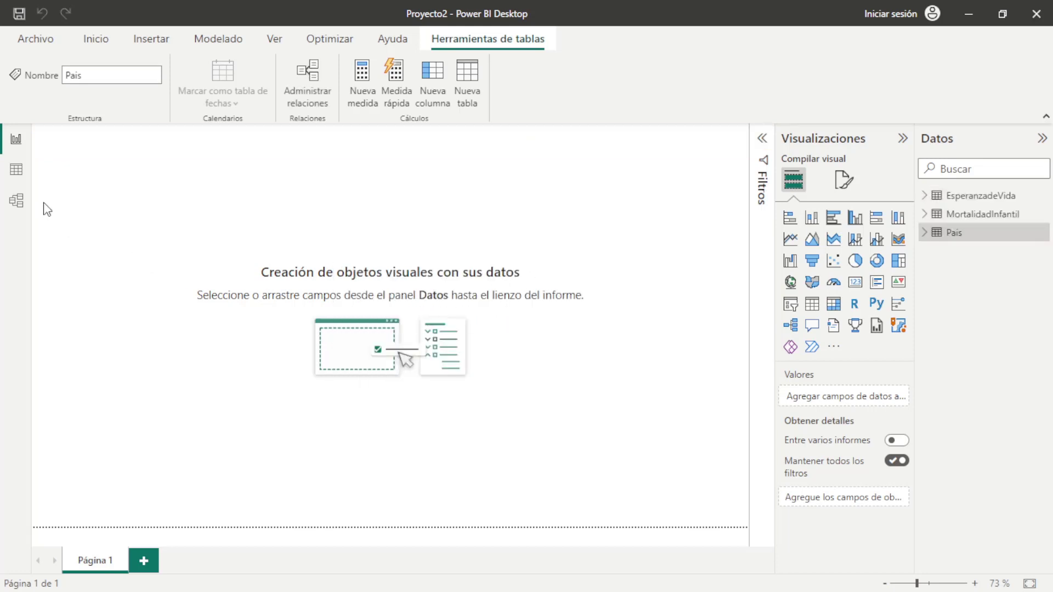
click(15, 201)
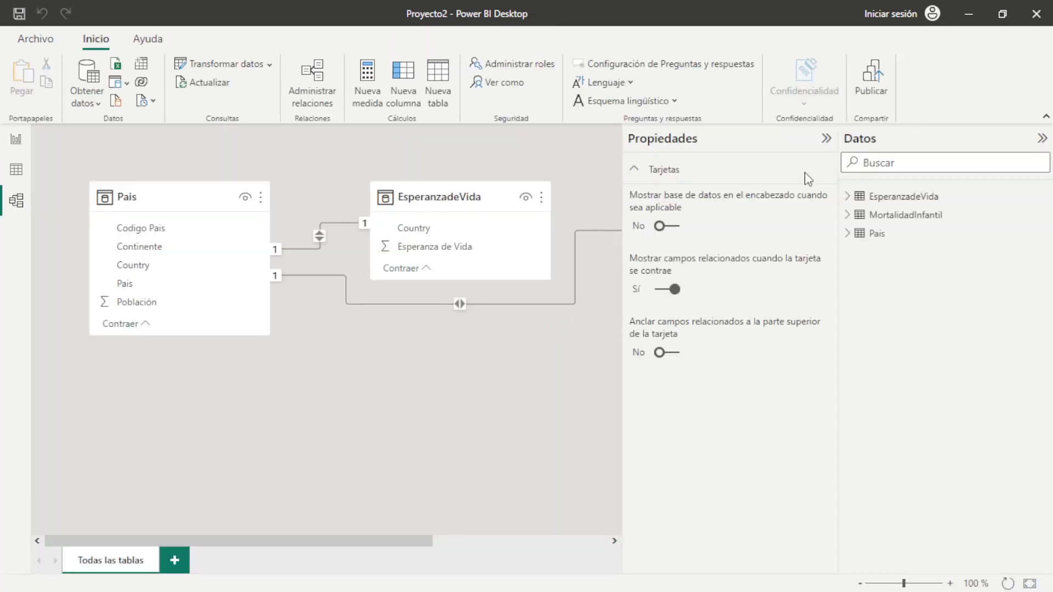
click(826, 139)
click(1043, 139)
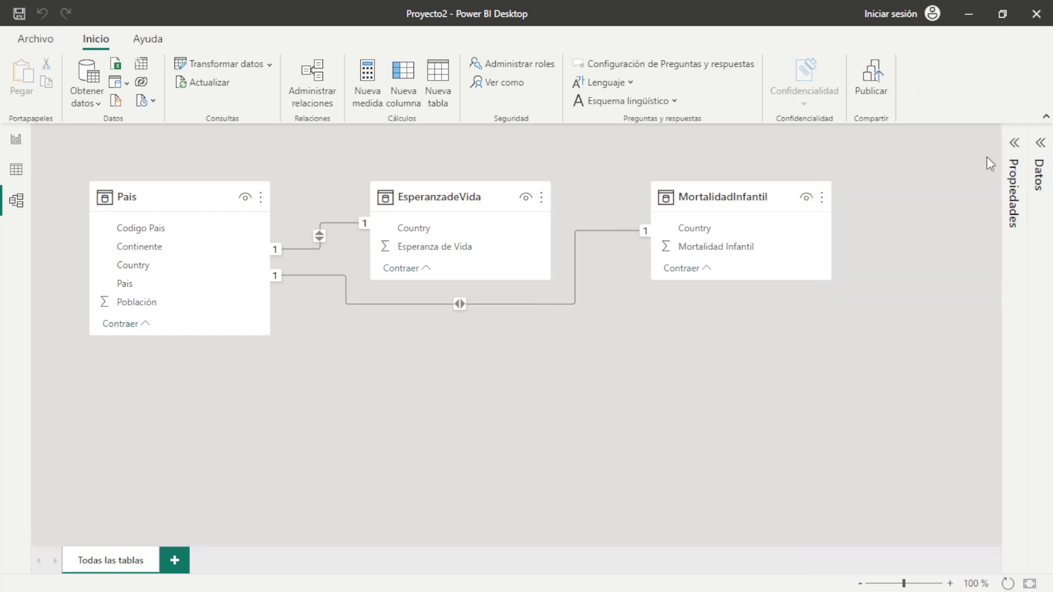
drag(168, 197, 518, 307)
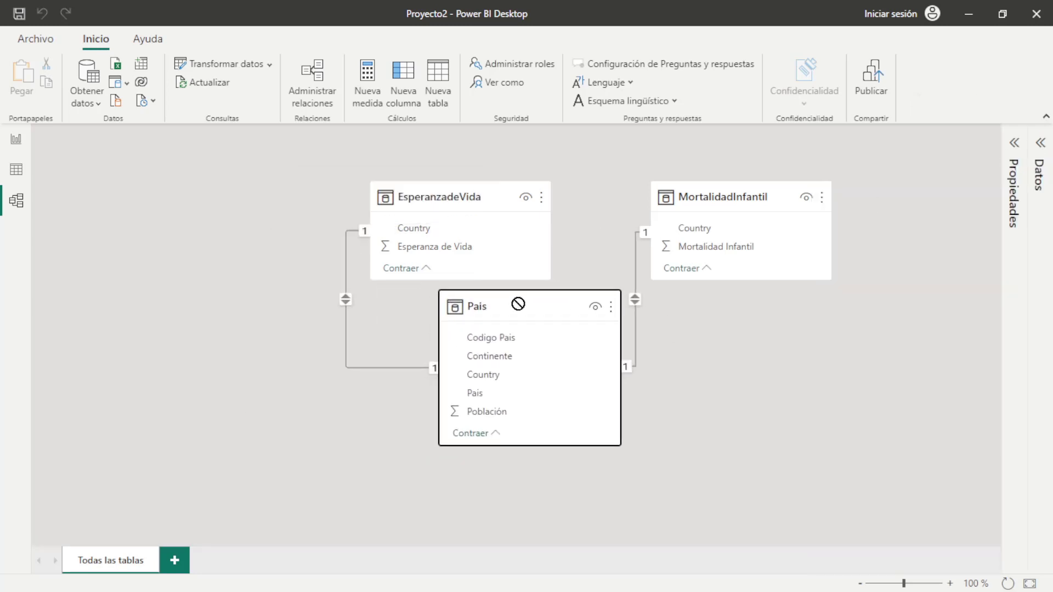
drag(442, 206, 169, 206)
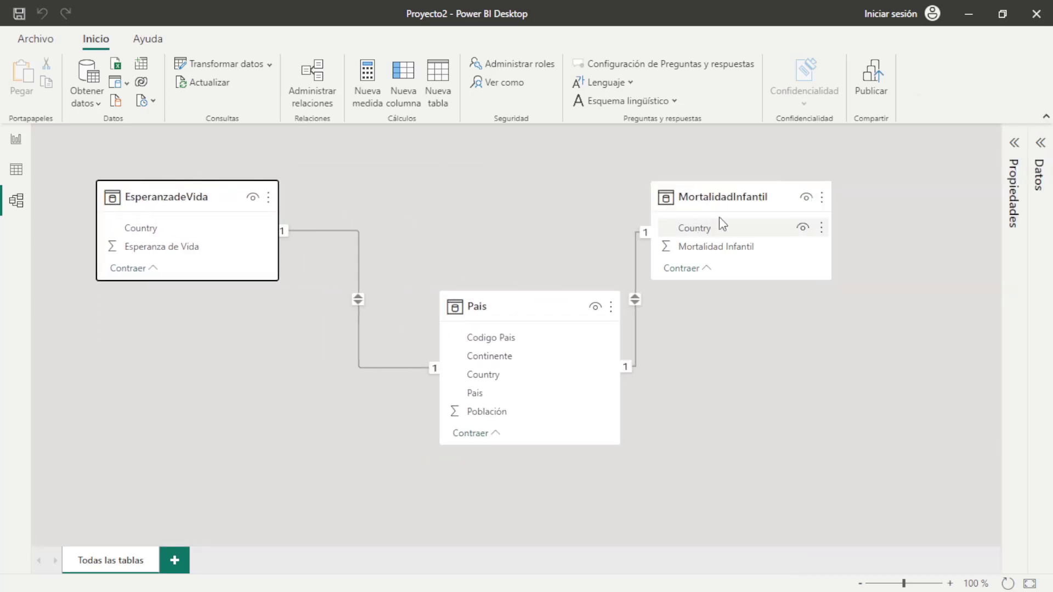
drag(731, 199, 783, 197)
drag(482, 307, 449, 244)
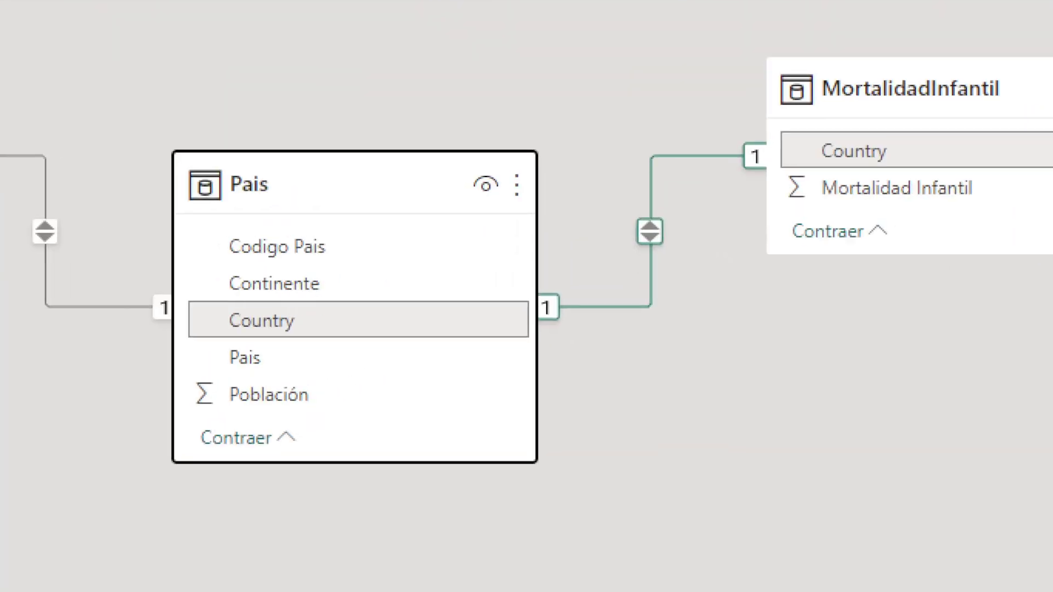
drag(308, 299, 405, 331)
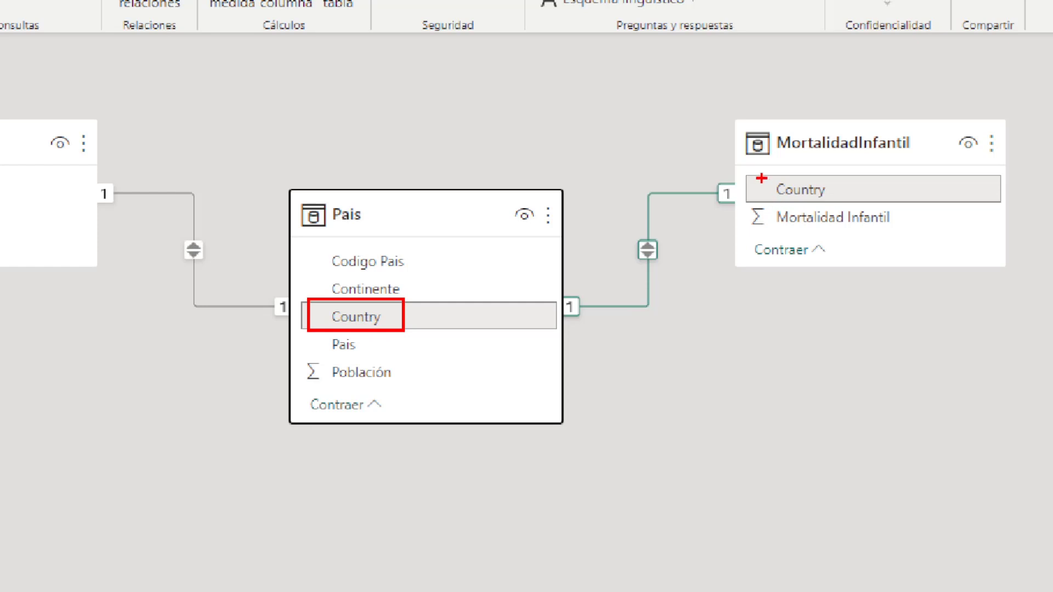
drag(759, 175, 848, 203)
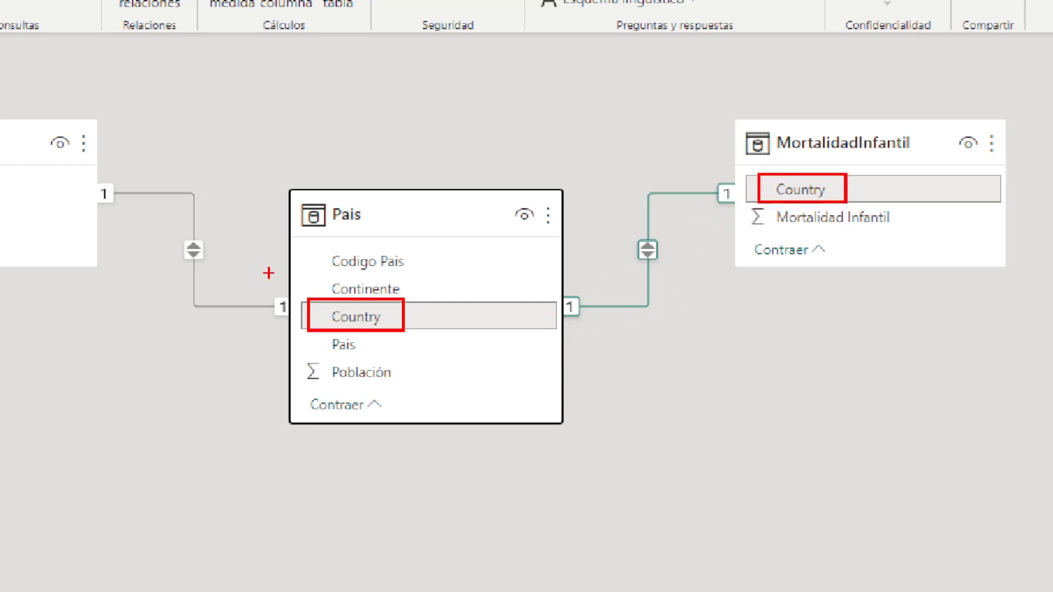
key(Escape)
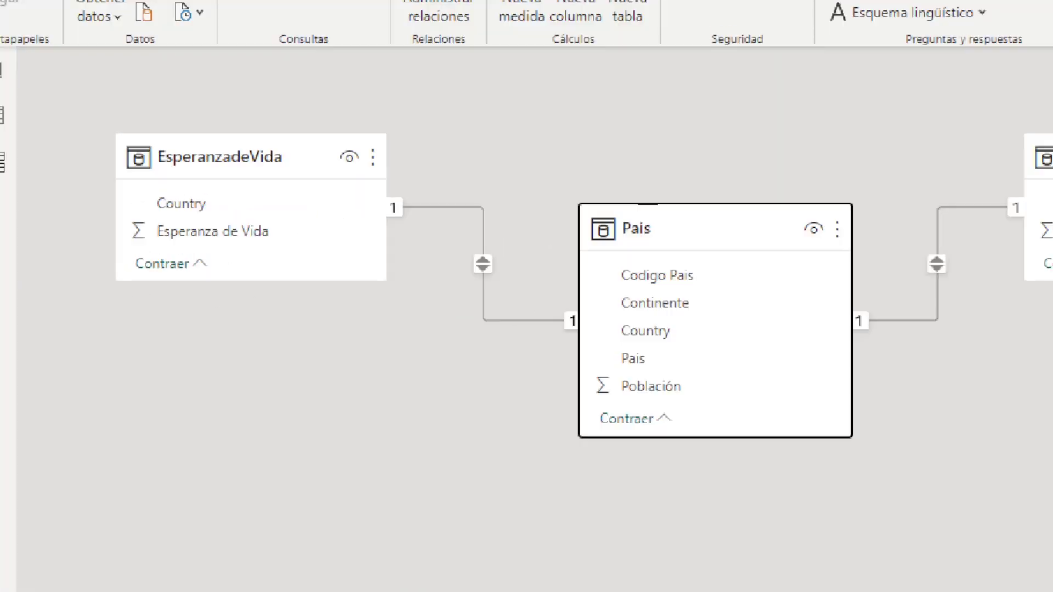
drag(135, 189, 213, 217)
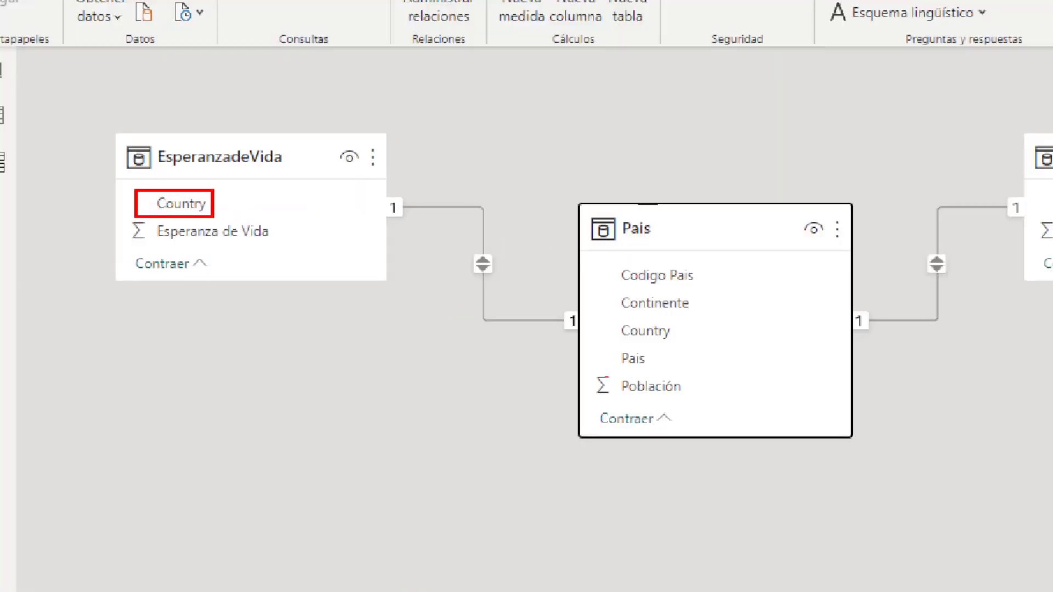
drag(608, 315, 679, 346)
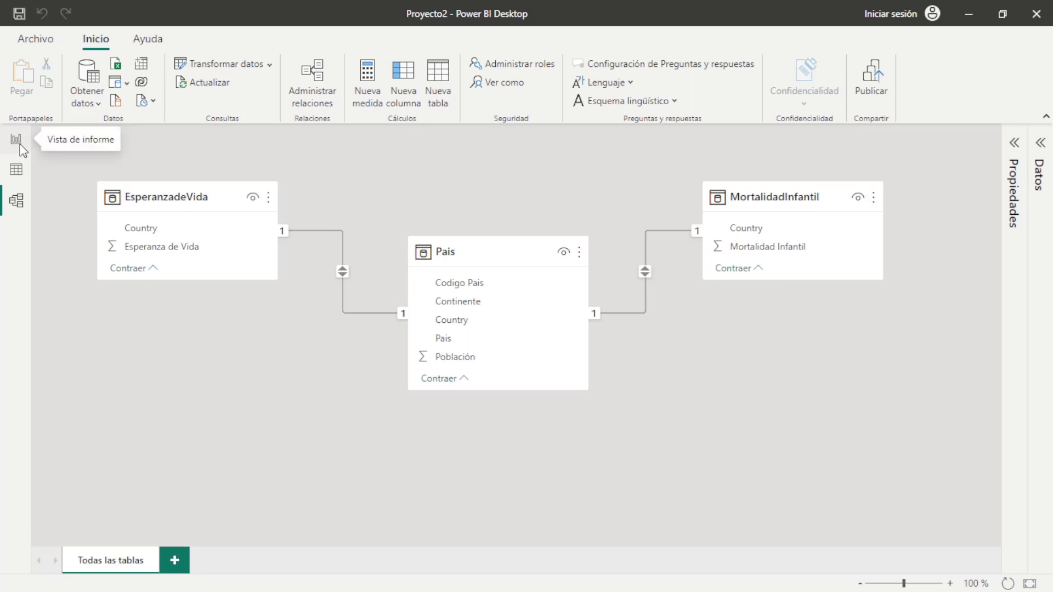
Go to Report view and rename the first page to 'Reporte 1'
click(16, 140)
double_click(103, 562)
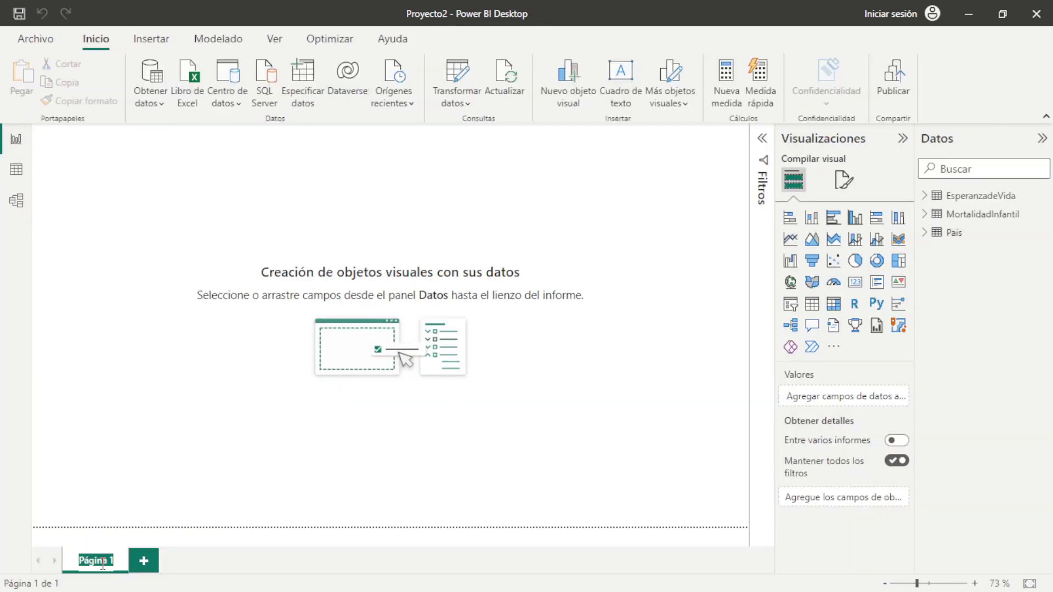
text(Repo)
text(rte 1)
key(Return)
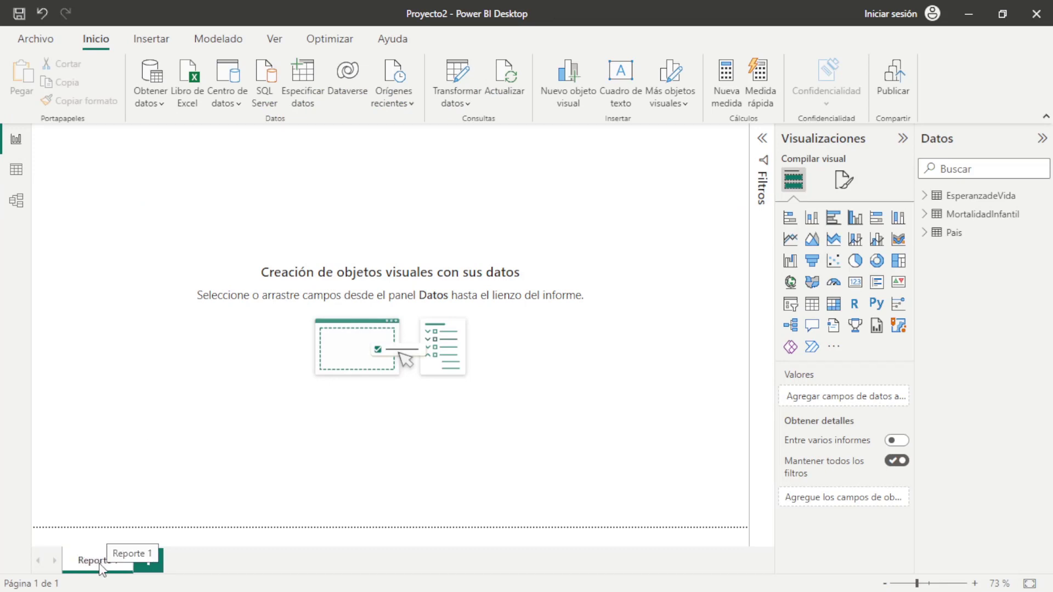
Add a second page named 'Reporte 2' and open the Insertar shape gallery
click(145, 561)
double_click(159, 562)
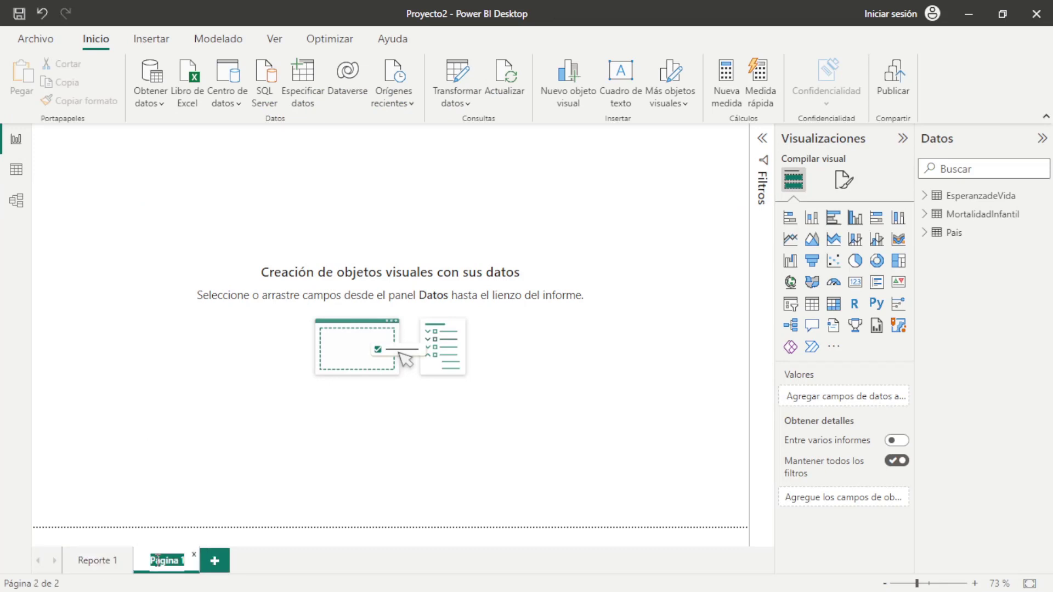
text(Re)
text(po)
text(rte 2)
key(Return)
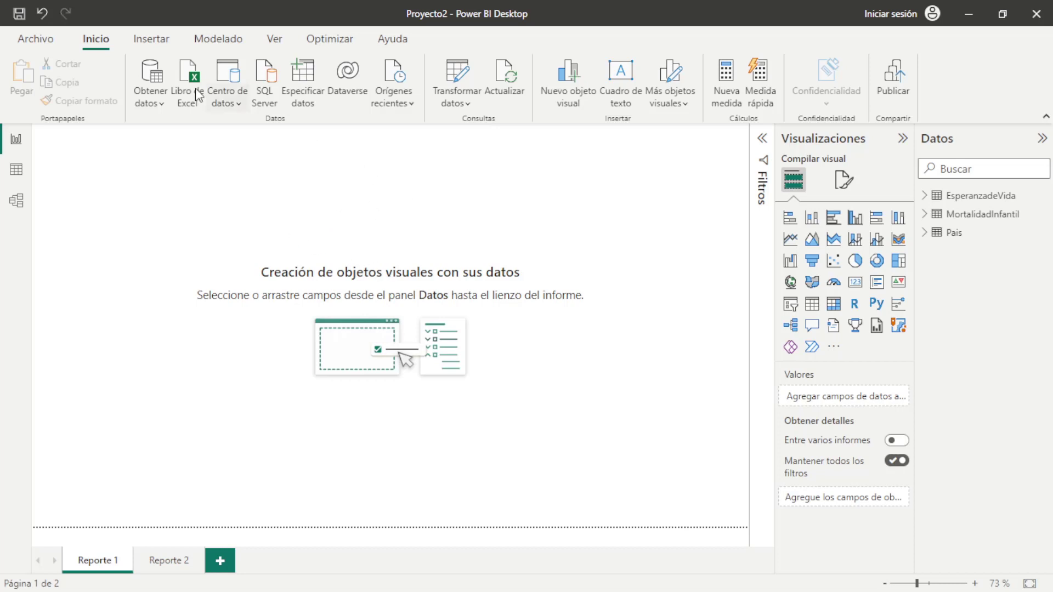
click(162, 39)
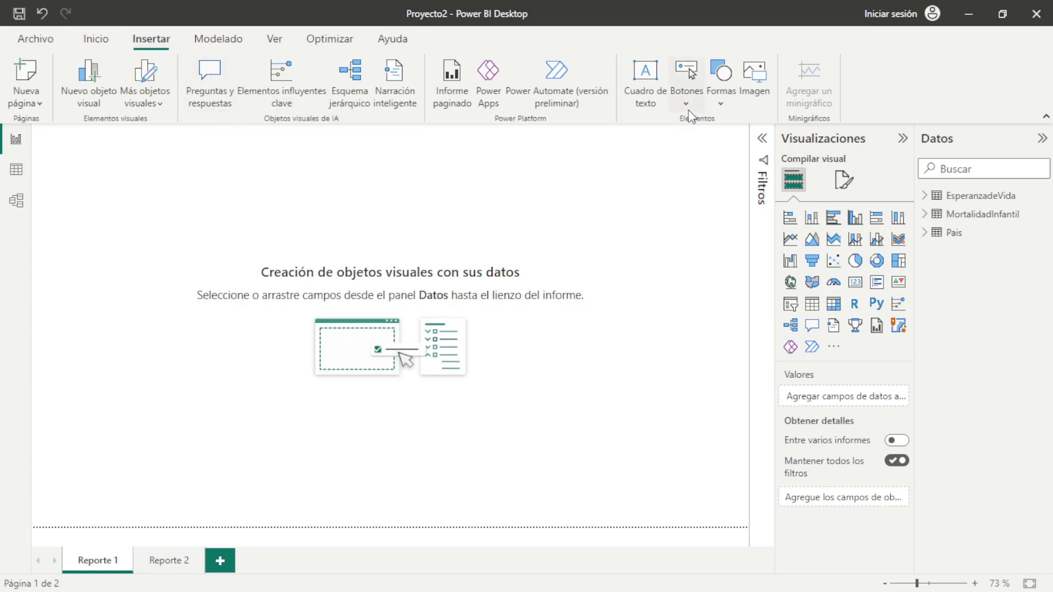
click(714, 107)
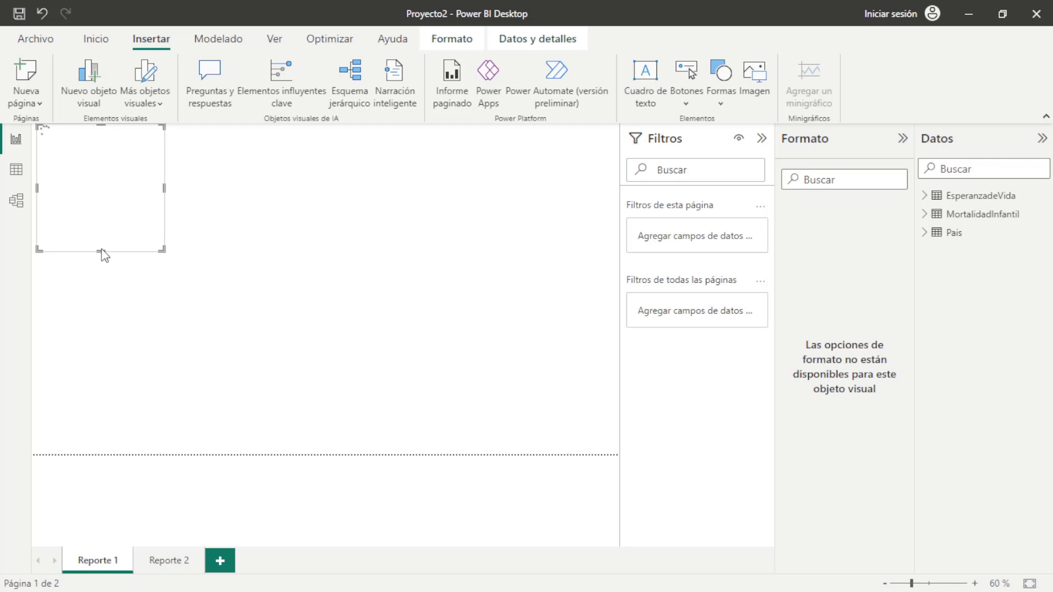
Resize the new rectangle into a short, wide bar at the page's top-left
drag(100, 250, 94, 168)
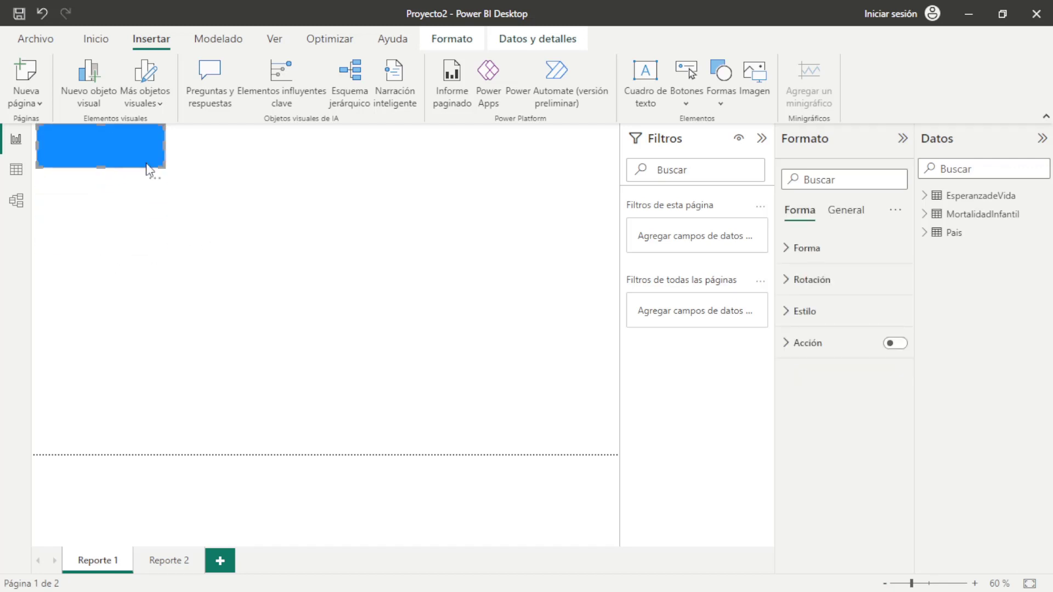
drag(165, 145, 247, 159)
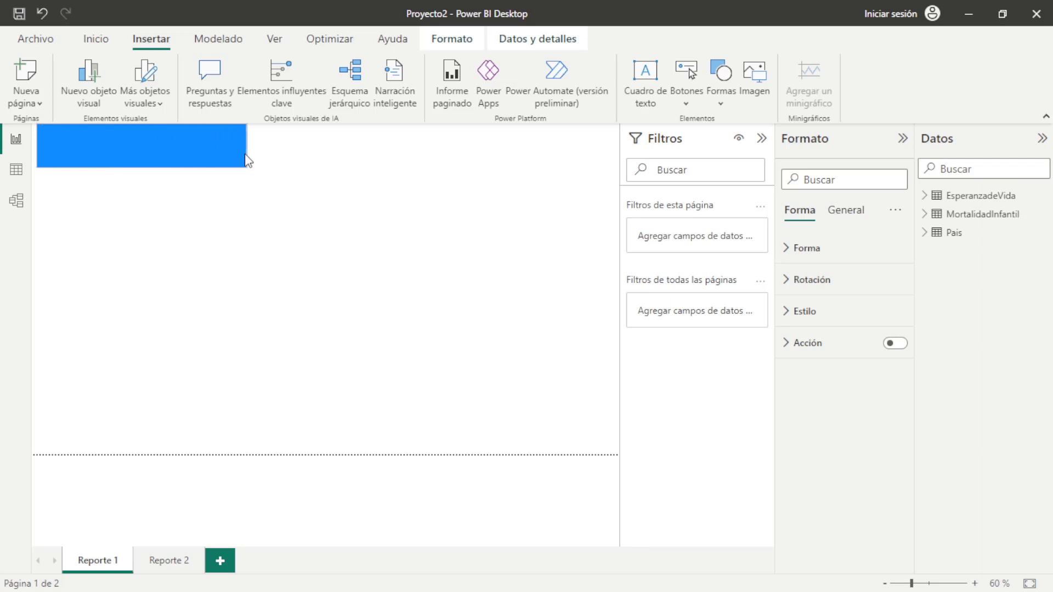
drag(138, 166, 140, 158)
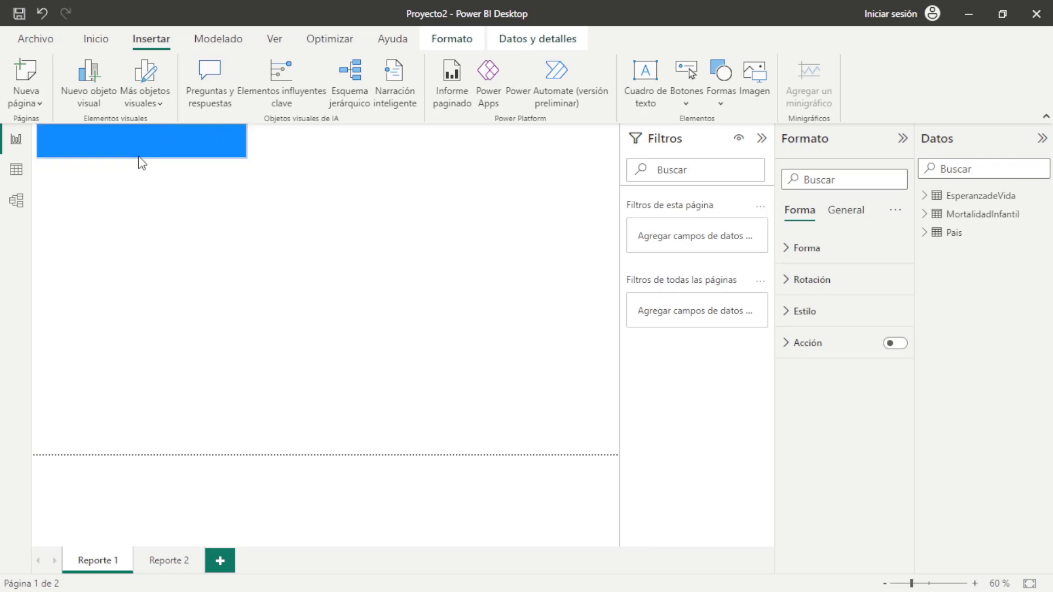
drag(248, 141, 217, 141)
click(163, 234)
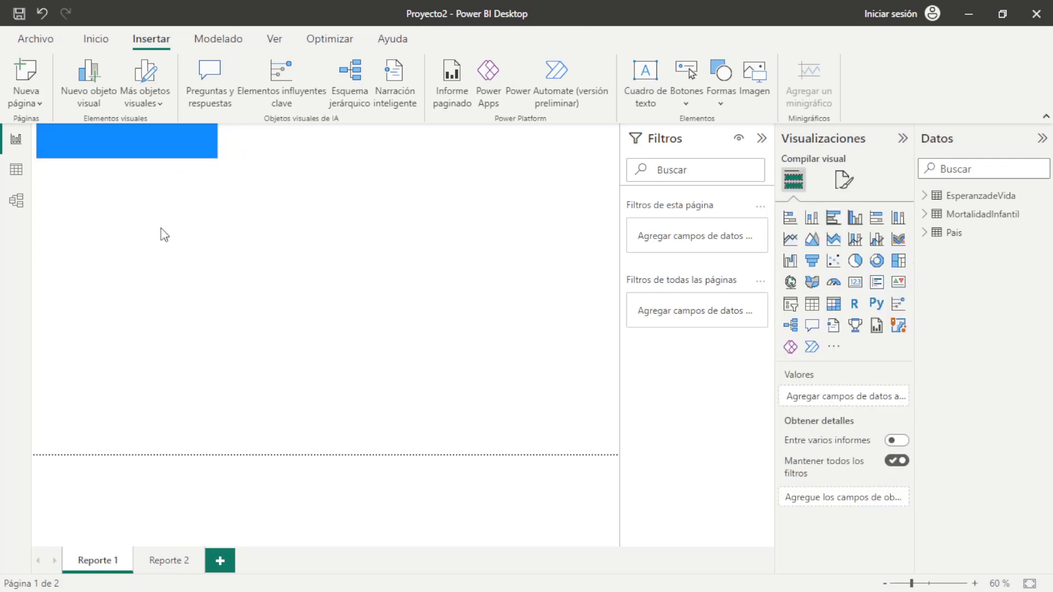
click(174, 153)
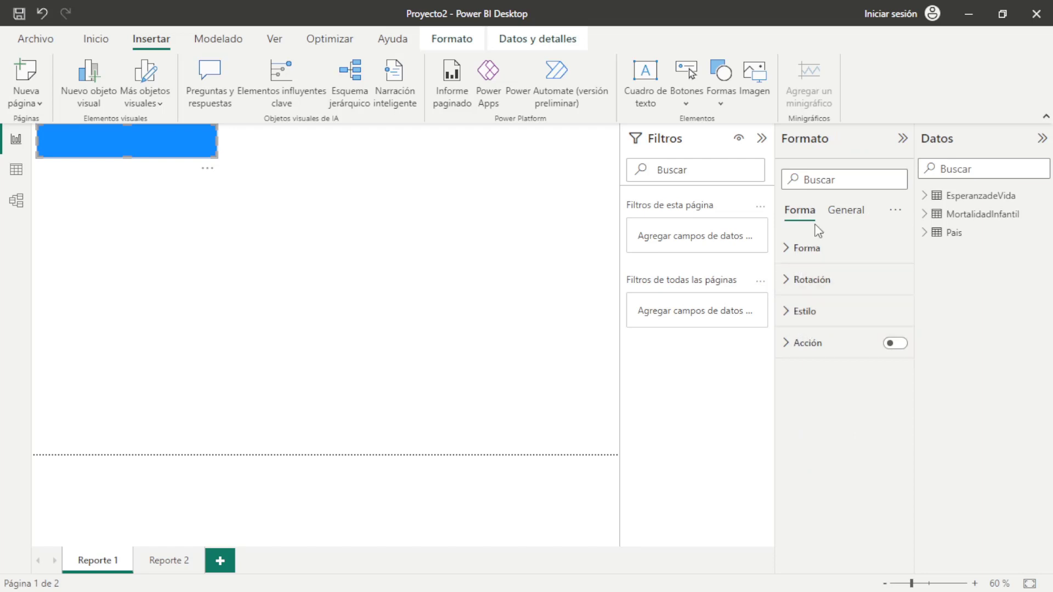
Browse the rectangle's Formato settings and expand the Estilo fill and border section
click(843, 213)
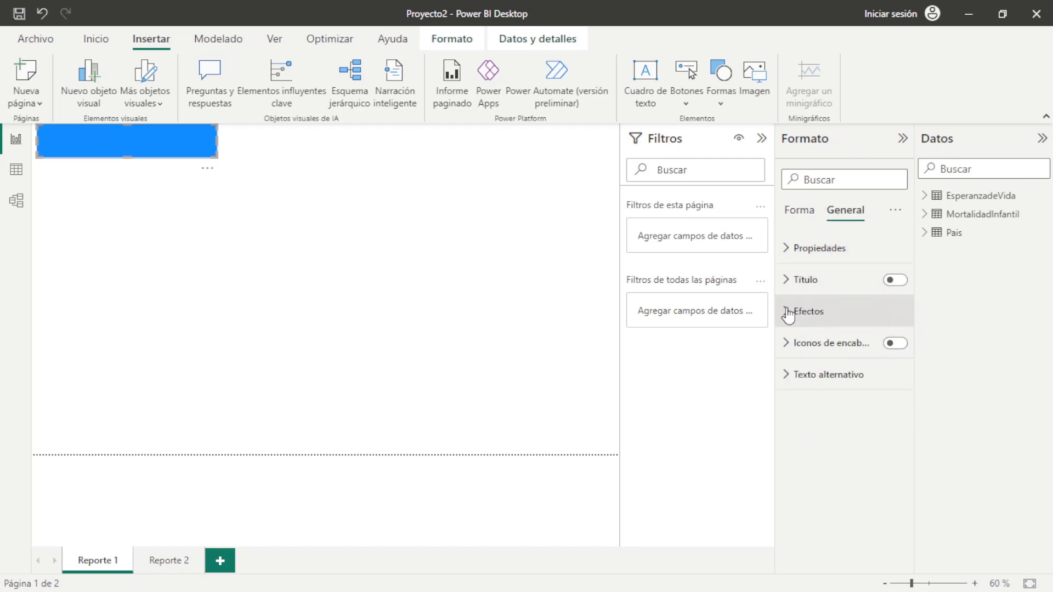
click(809, 311)
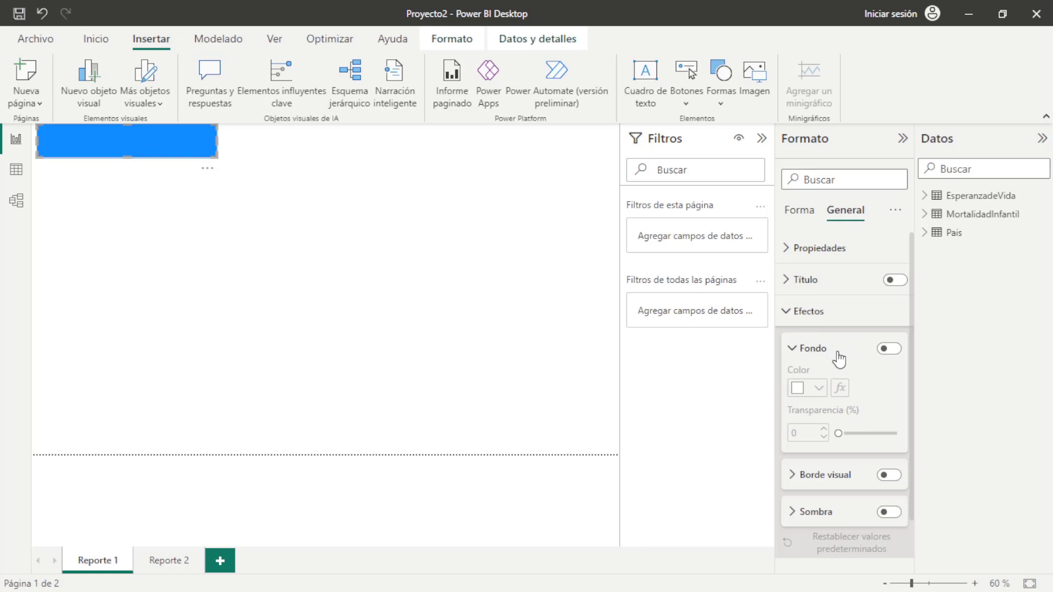
click(789, 313)
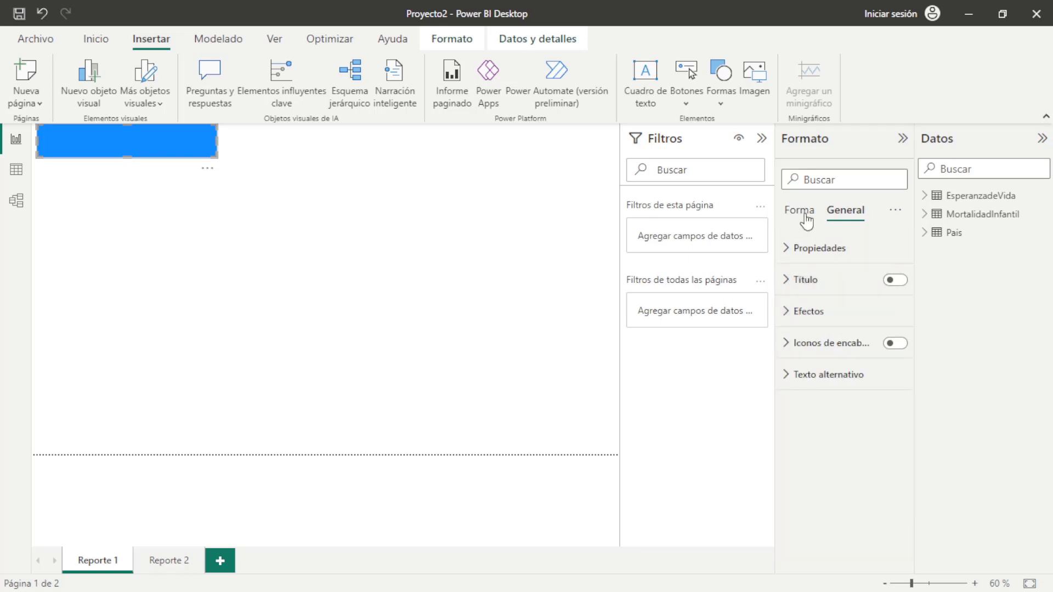
click(799, 211)
click(808, 249)
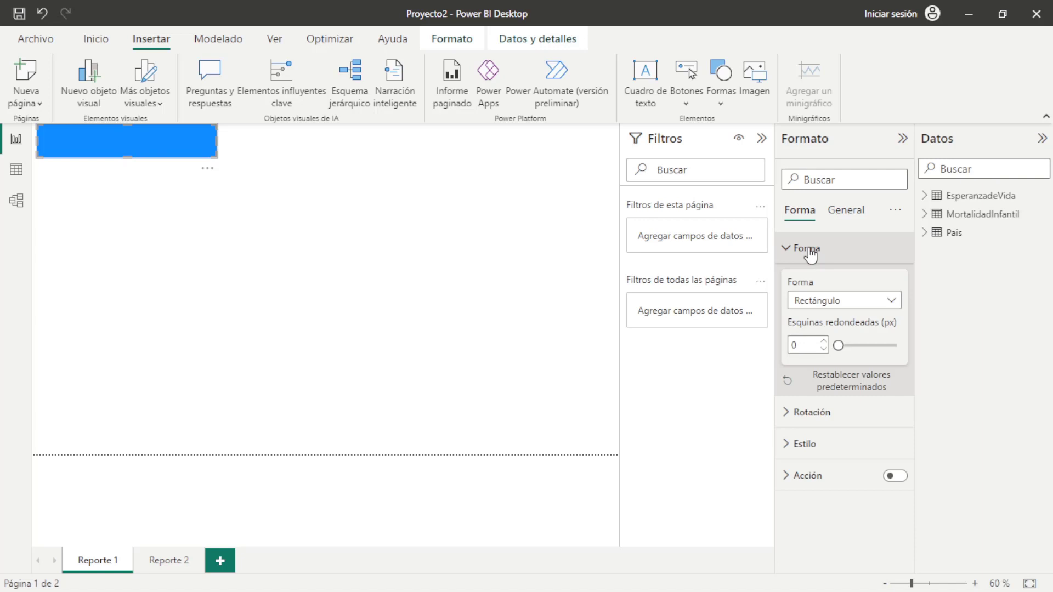
click(810, 253)
click(827, 283)
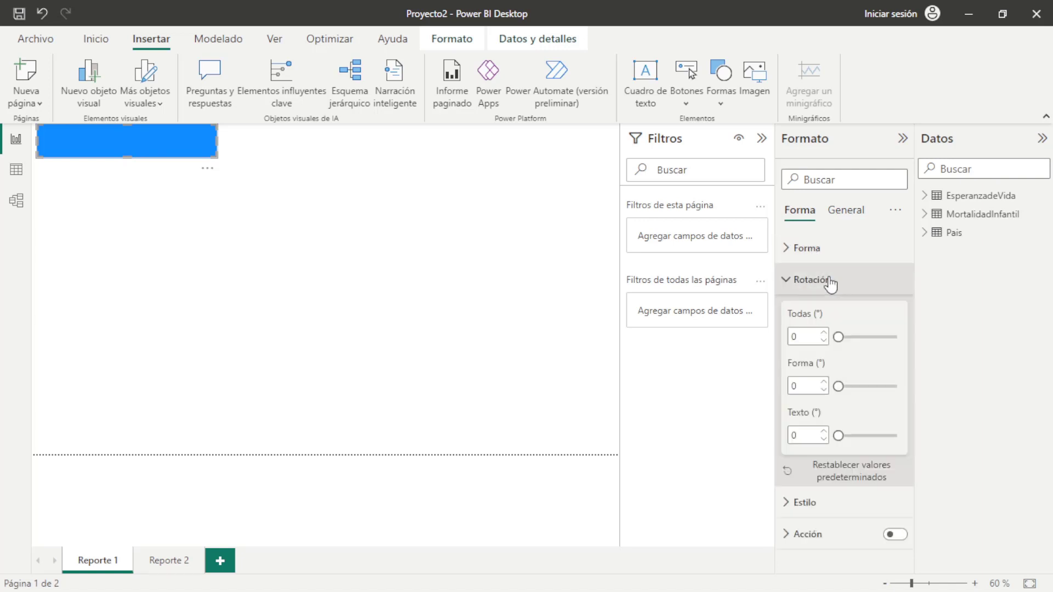
click(827, 283)
click(819, 257)
click(819, 253)
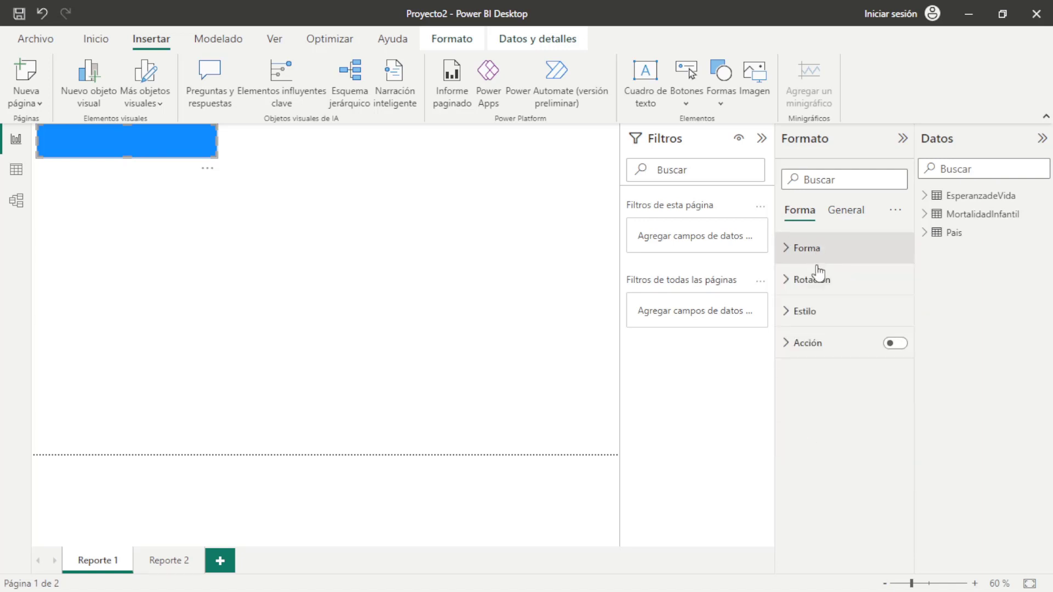
click(816, 310)
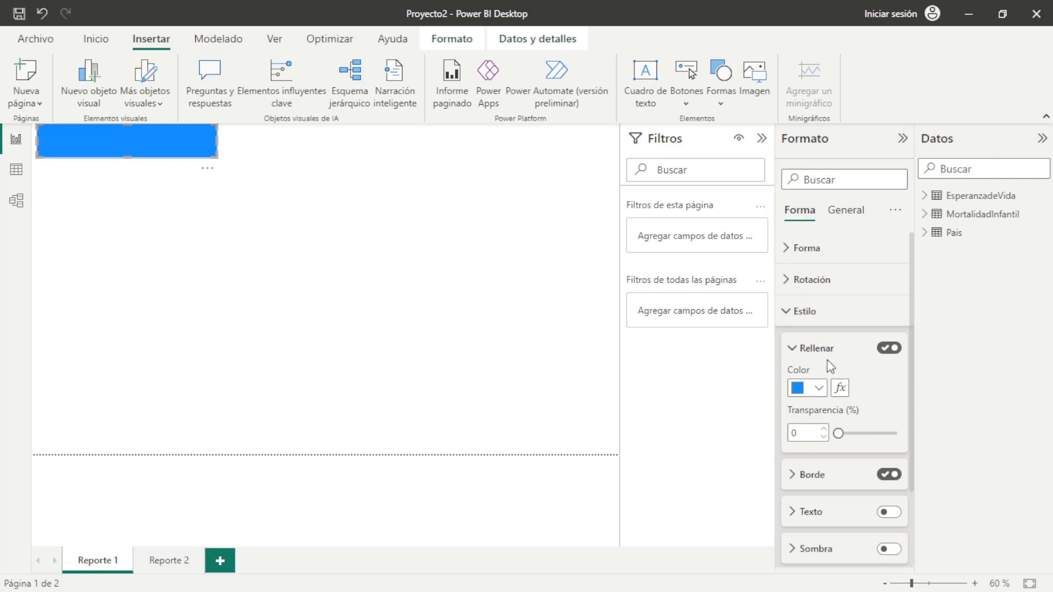
Set the rectangle's fill colour to light grey
click(819, 388)
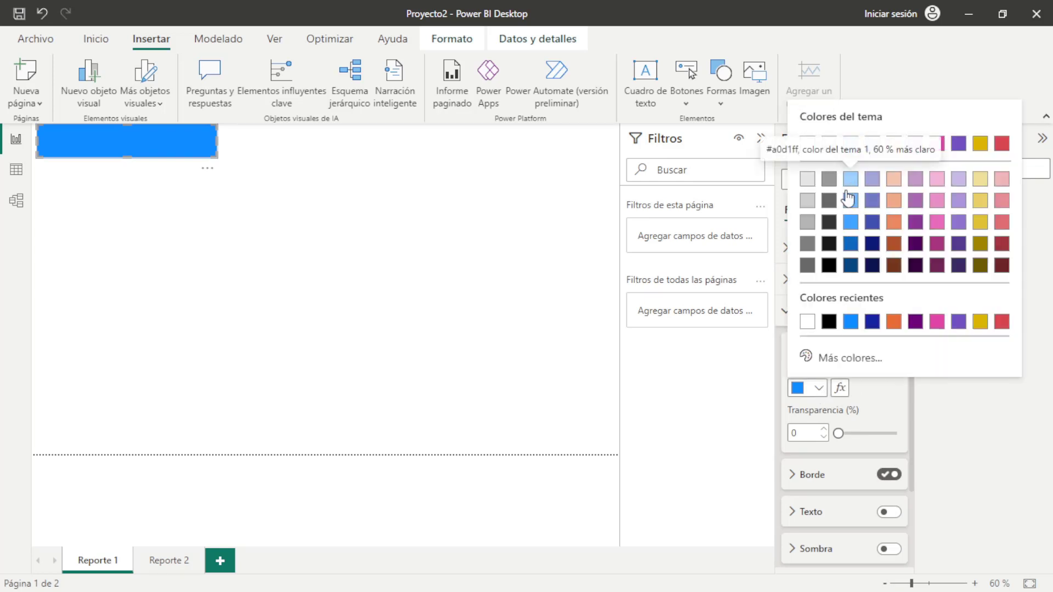
click(807, 200)
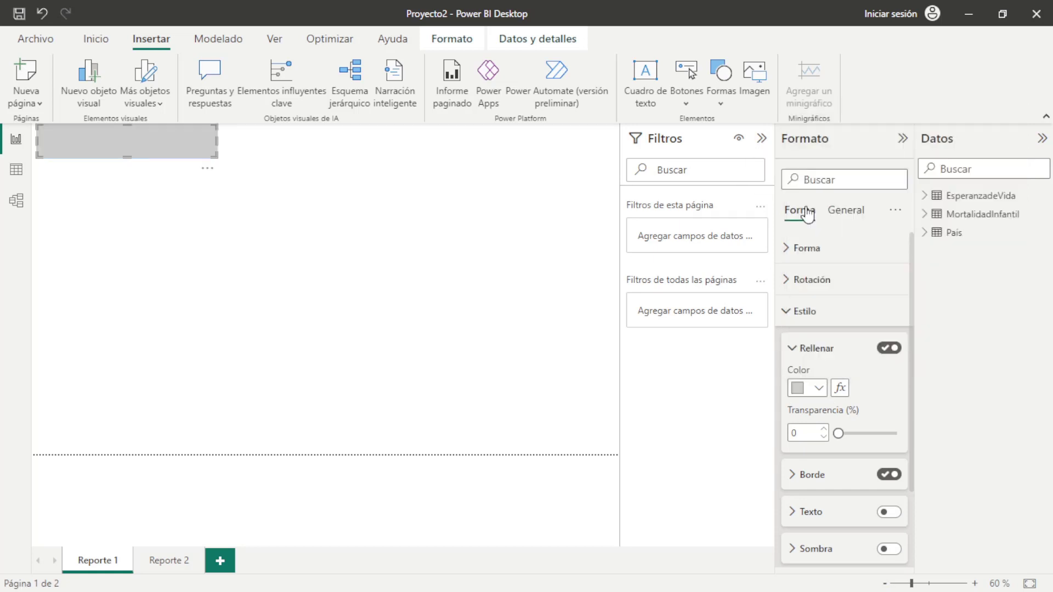
click(790, 317)
click(790, 317)
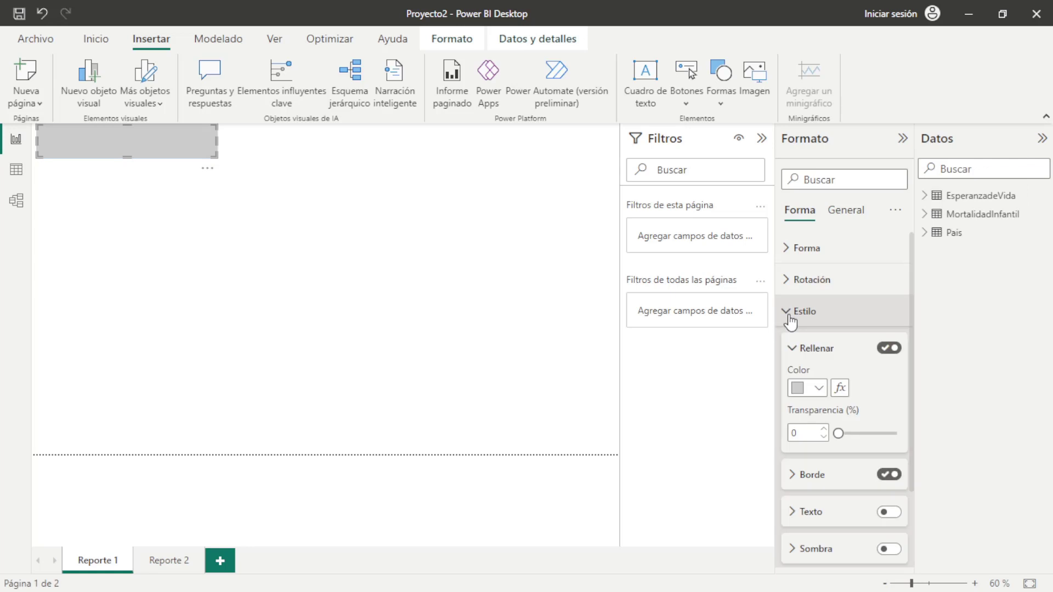
Give the rectangle a black border 2 px wide
scroll(798, 483, down, 2)
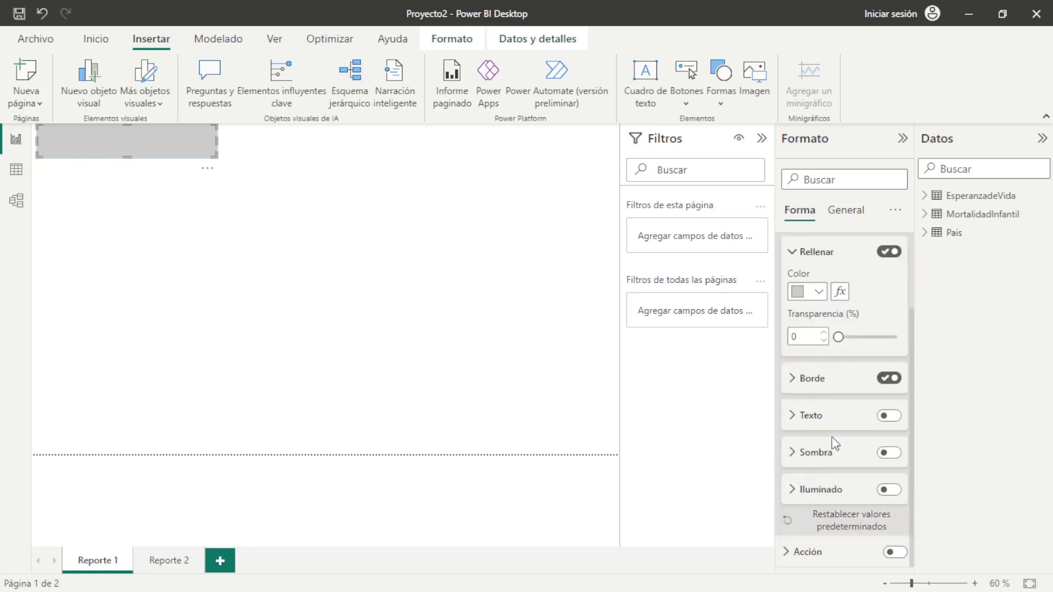
click(790, 379)
scroll(795, 393, down, 2)
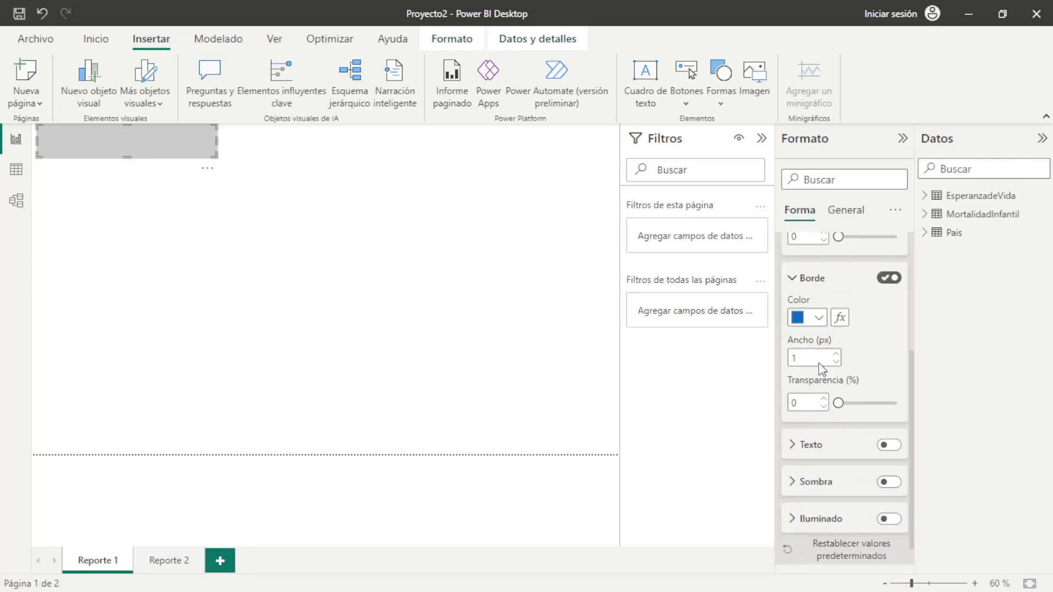
click(820, 320)
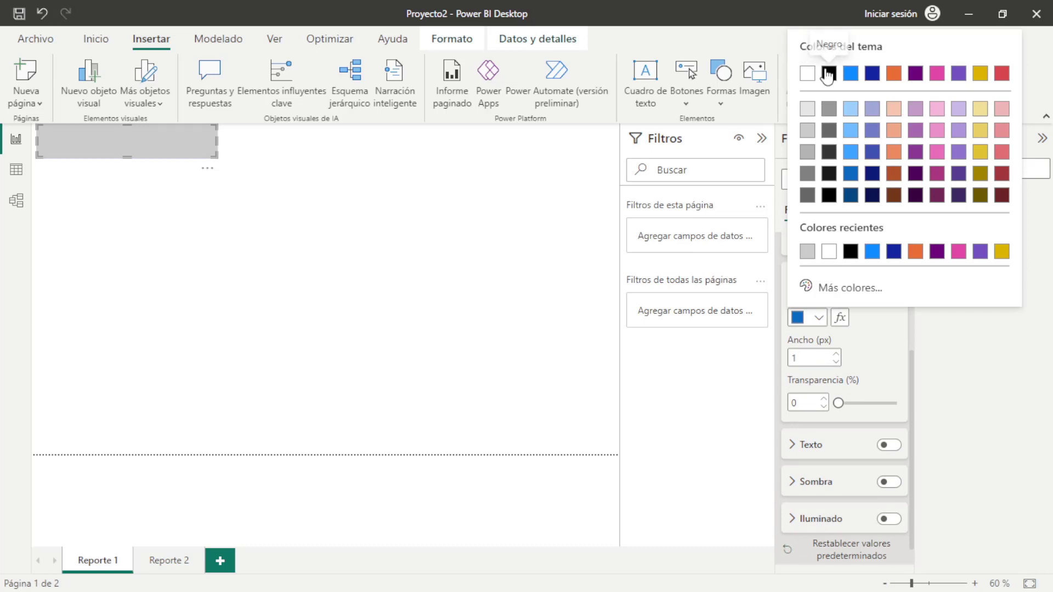
click(829, 73)
click(836, 354)
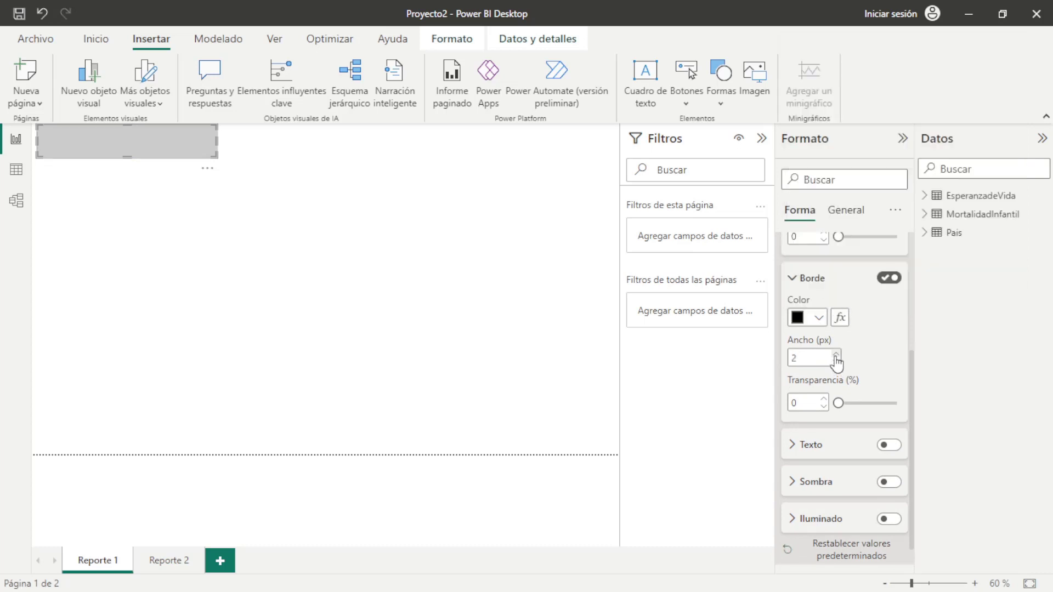
click(379, 264)
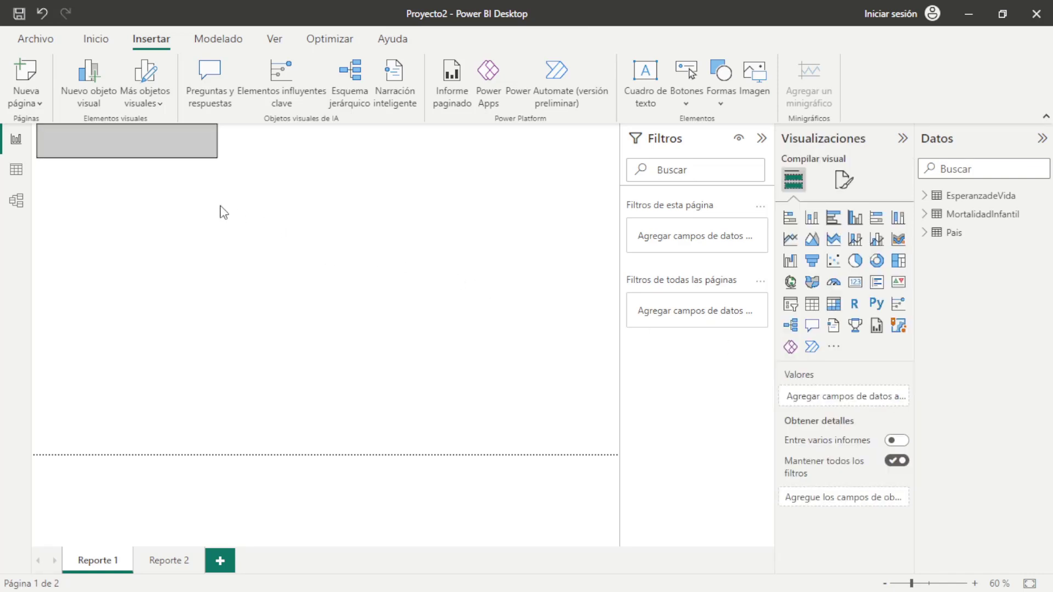
Move the grey rectangle toward the page centre and insert an empty text box
drag(166, 142, 338, 254)
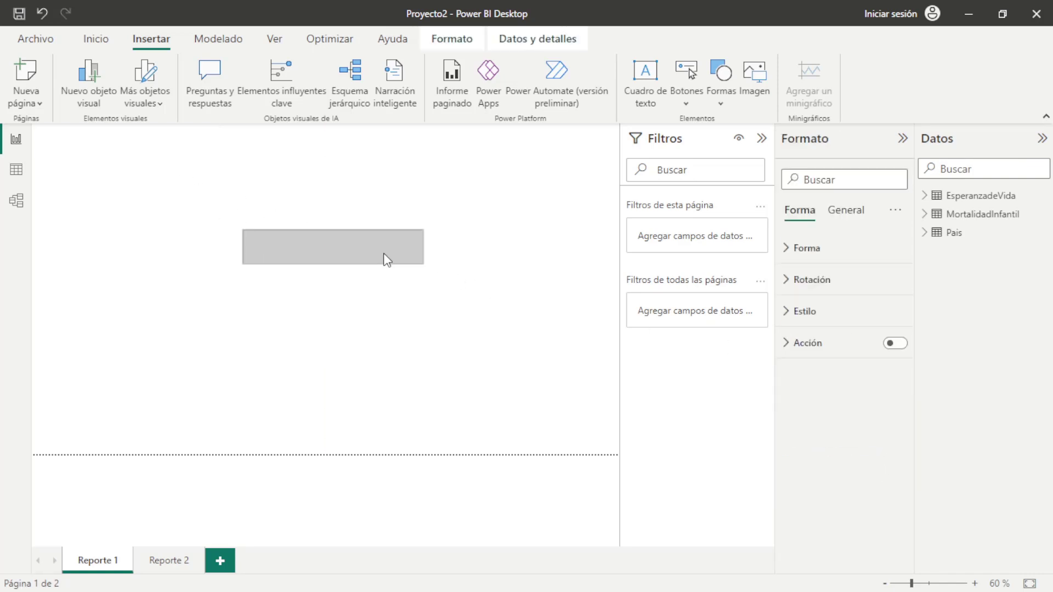
click(467, 292)
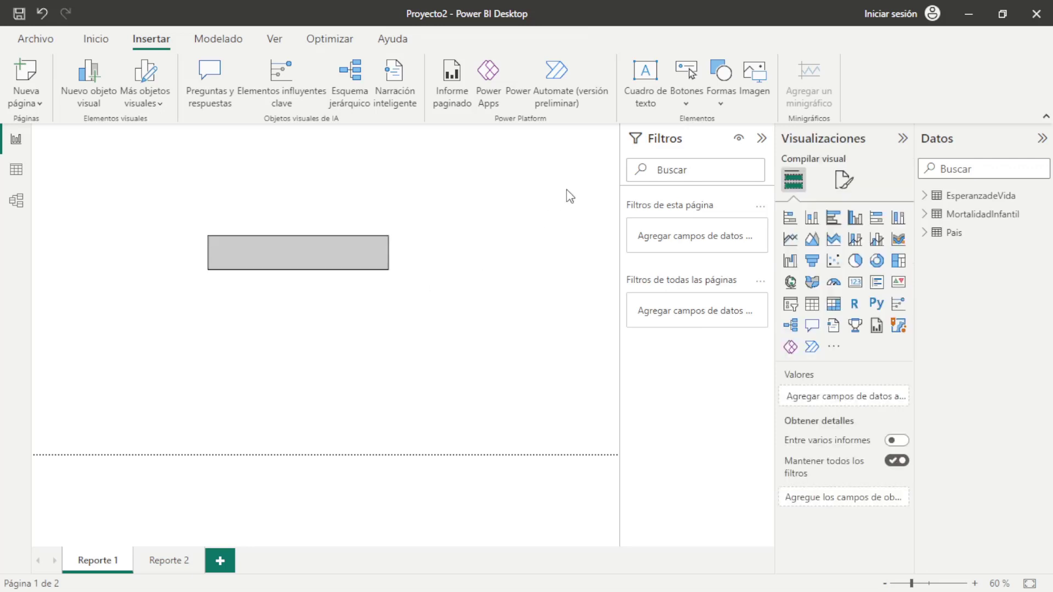
click(645, 90)
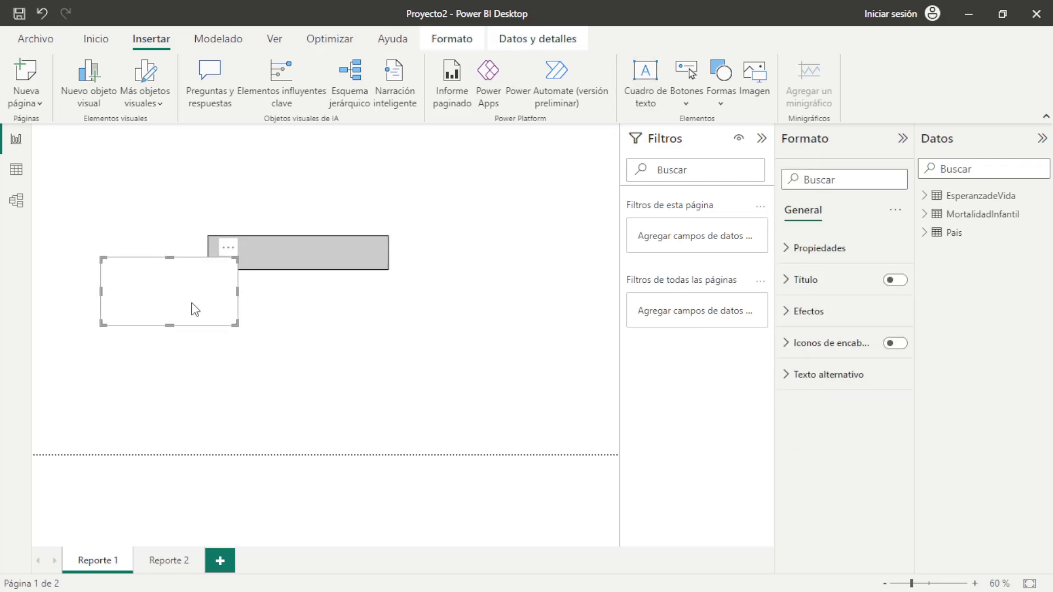
Type 'POBLACIÓN POR ÁREA' and the subtitle 'ANÁLISIS DE POBLACIÓN POR CONTINENTE Y PAÍS'
click(160, 280)
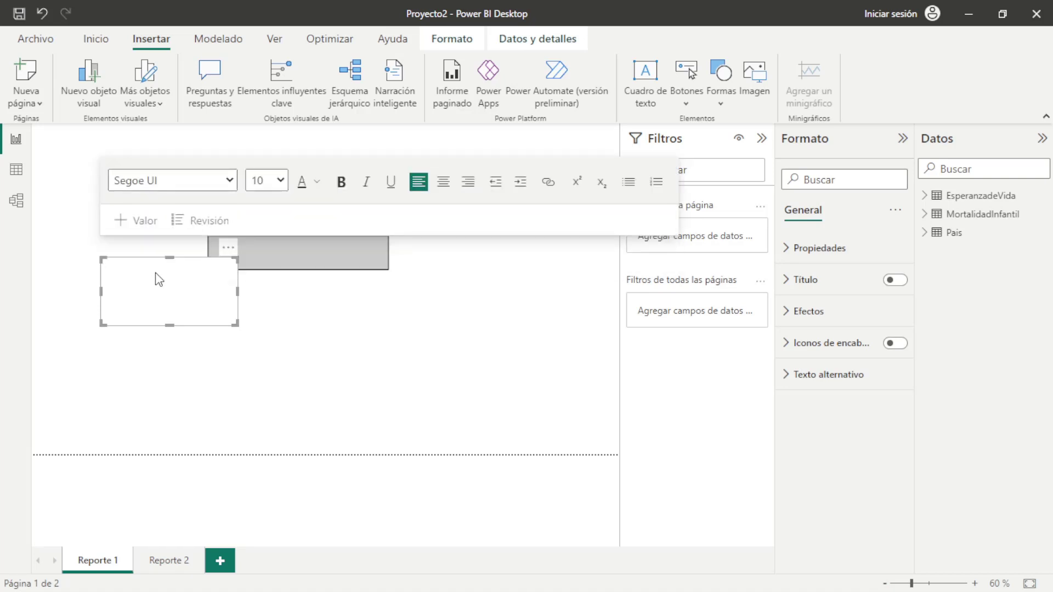
text(POBLAC)
key(ctrl+shift+Left)
key(ctrl+shift+Left)
click(177, 267)
text(AÑ)
text(OBLACIÓN)
text( POR C)
text(ONTIN)
text(ENTE Y PAÍS)
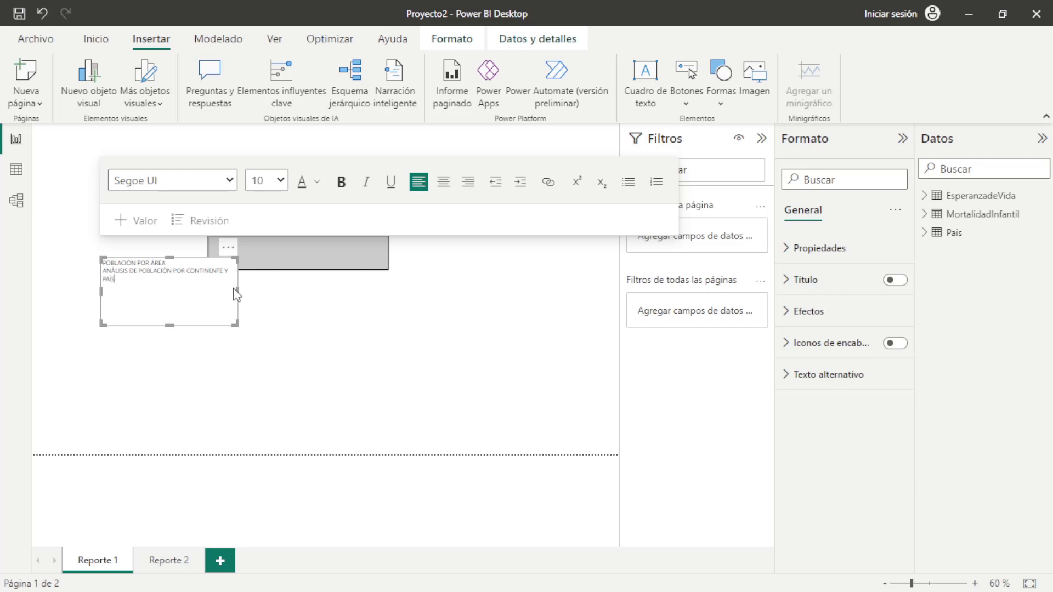
Widen the text box, set the font to Arial and bold the word ANÁLISIS
drag(237, 292, 298, 294)
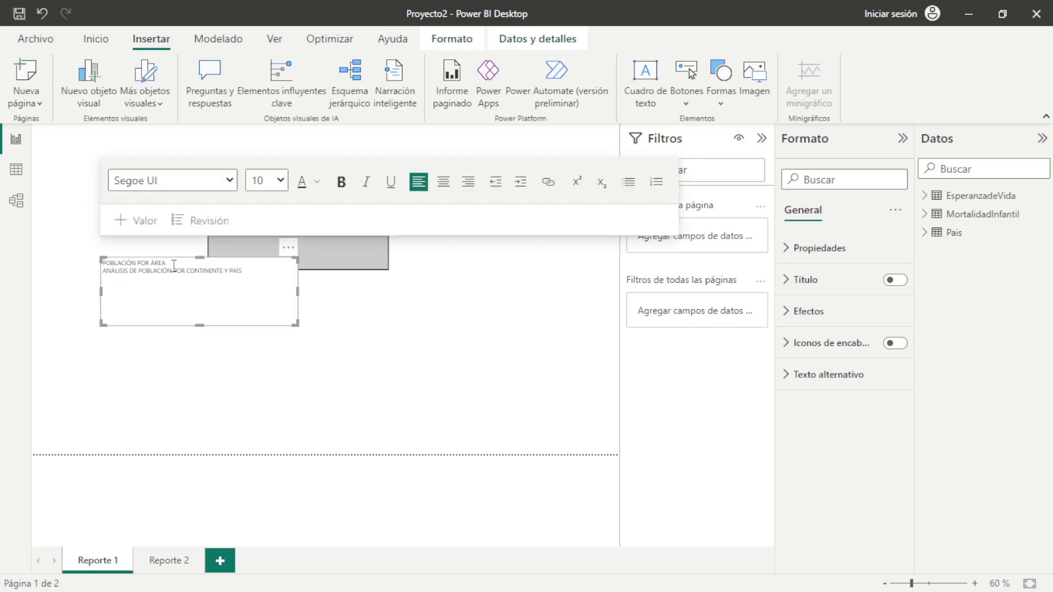
drag(171, 261, 95, 262)
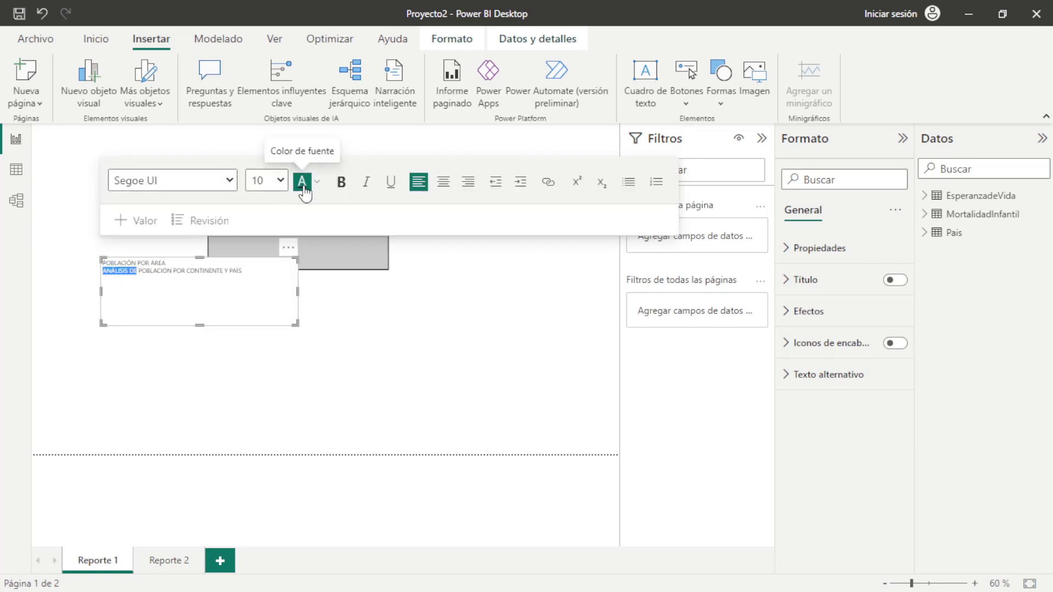
click(341, 182)
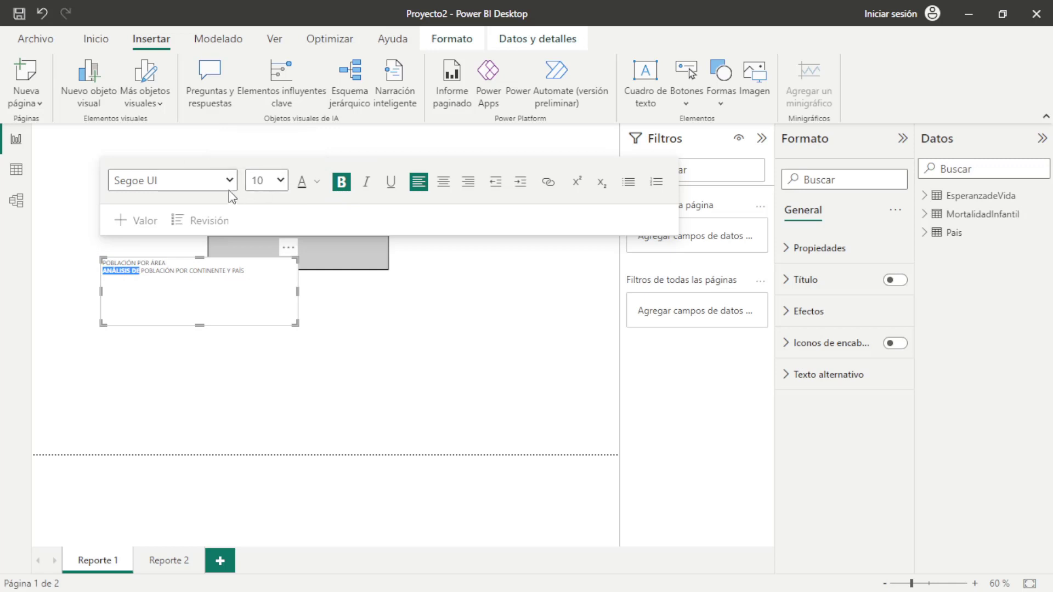
click(165, 181)
click(143, 204)
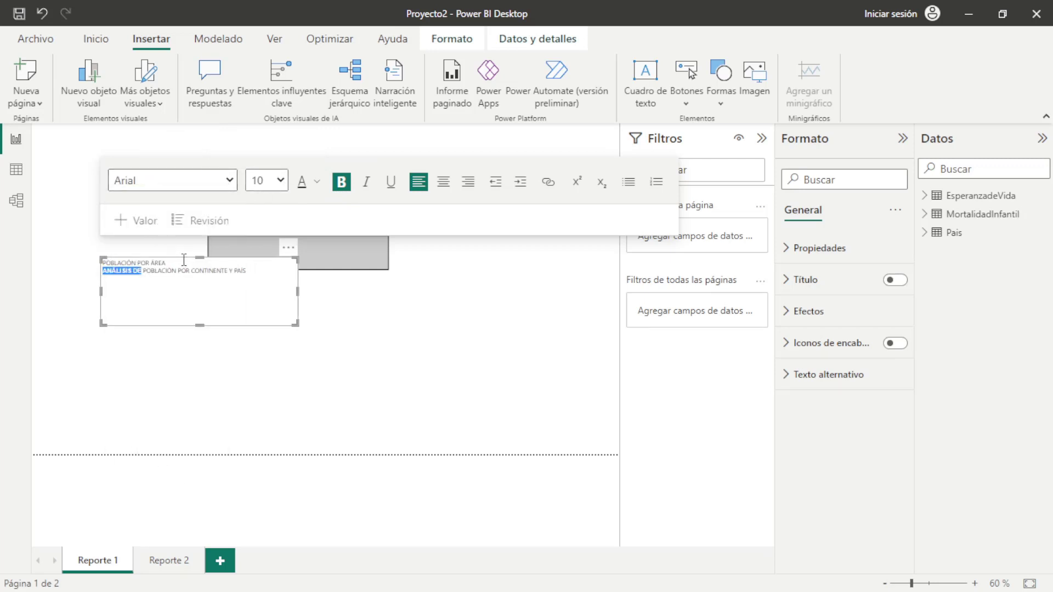
drag(103, 271, 131, 270)
key(ctrl+b)
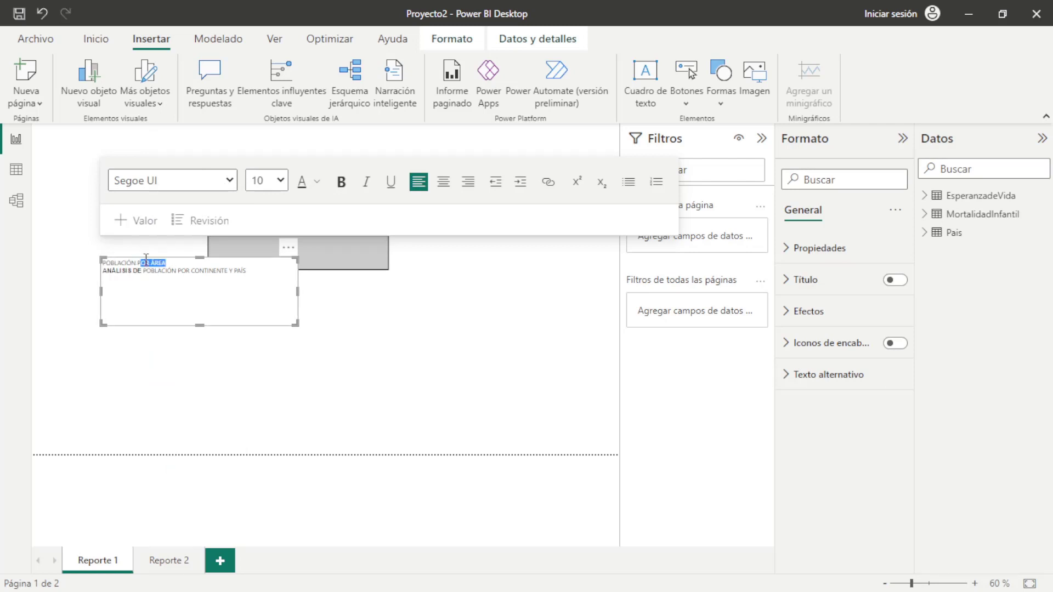
Set both text lines to size 14 and centre them in the box
click(263, 294)
drag(261, 271, 103, 261)
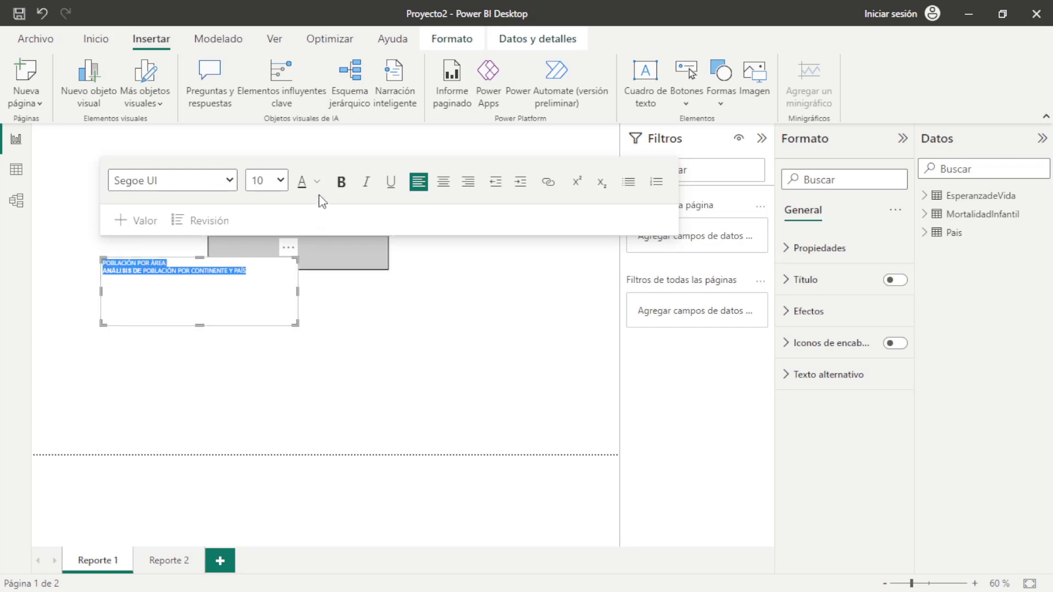
click(281, 181)
click(269, 296)
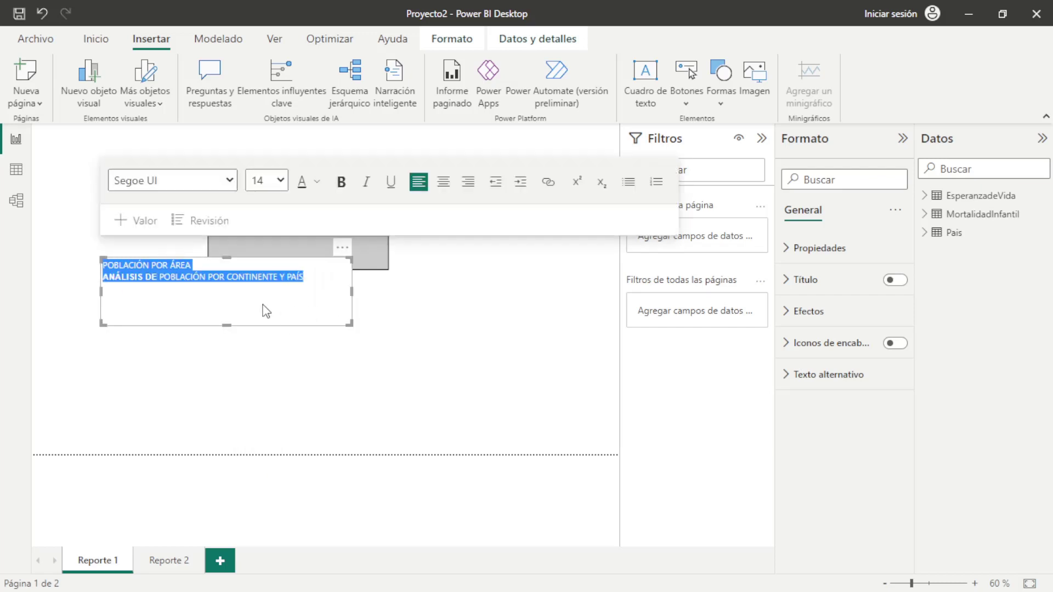
click(443, 182)
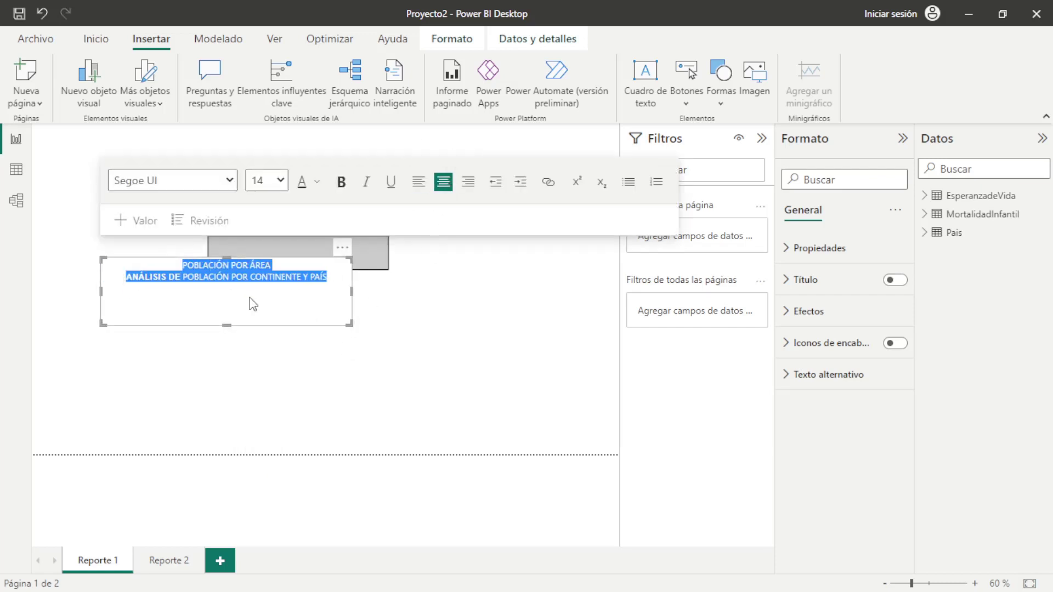
Make the title POBLACIÓN POR ÁREA bold at size 18
click(273, 265)
drag(273, 265, 177, 266)
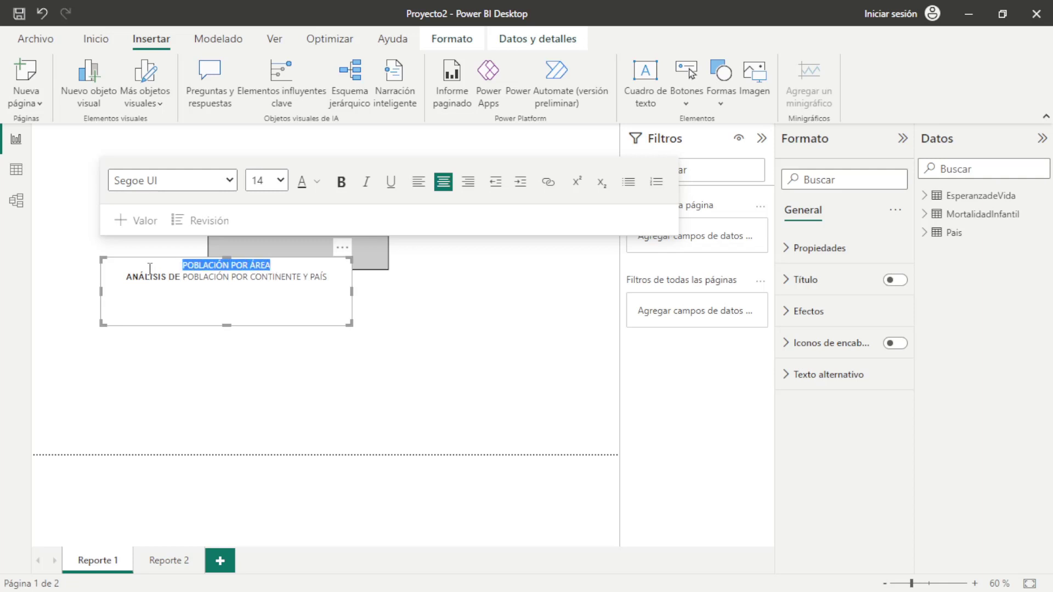
click(341, 182)
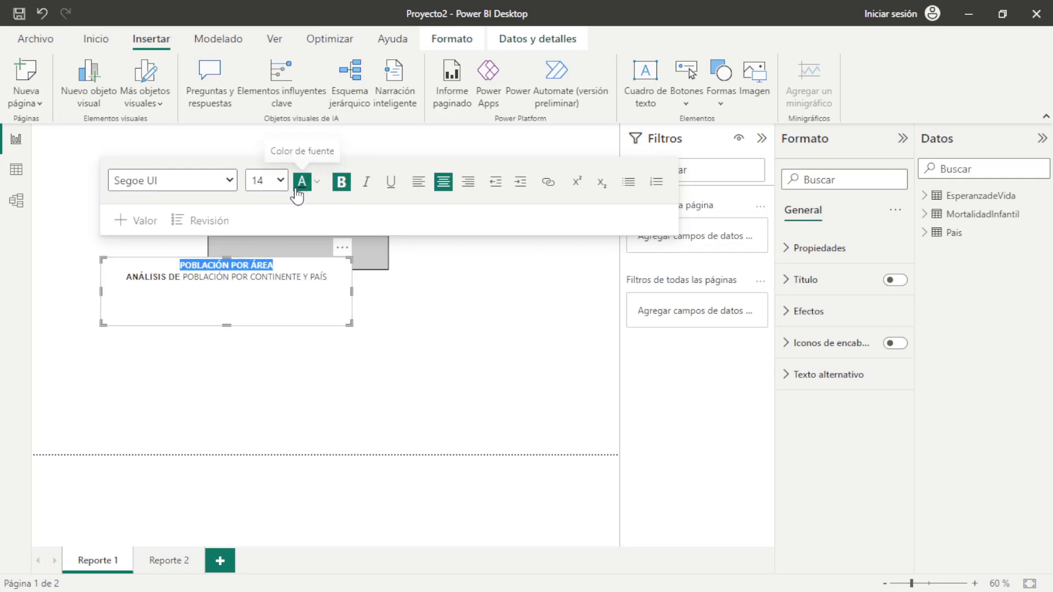
click(279, 181)
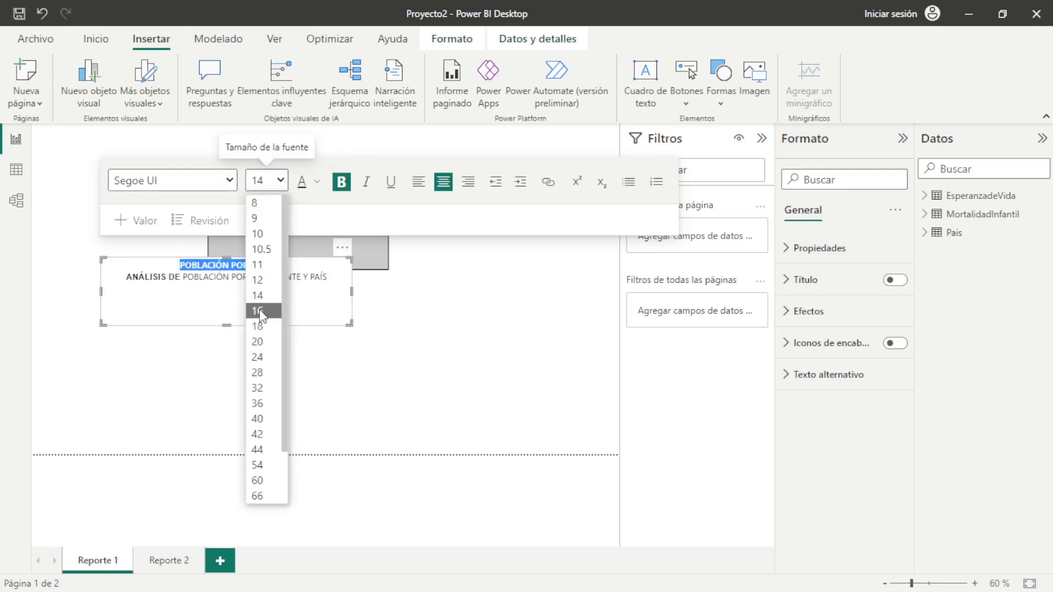
click(262, 327)
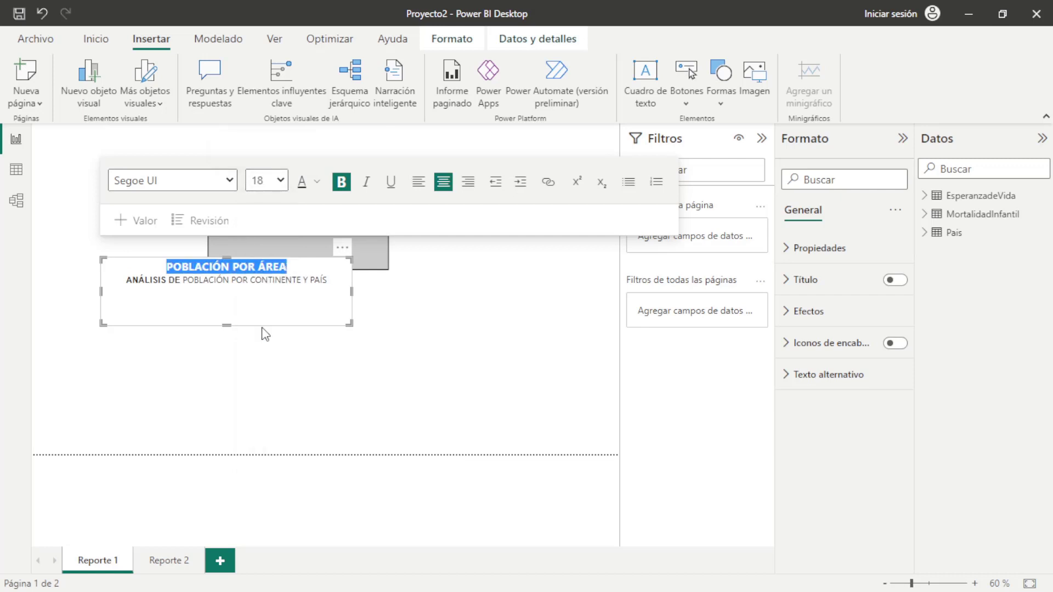
click(328, 280)
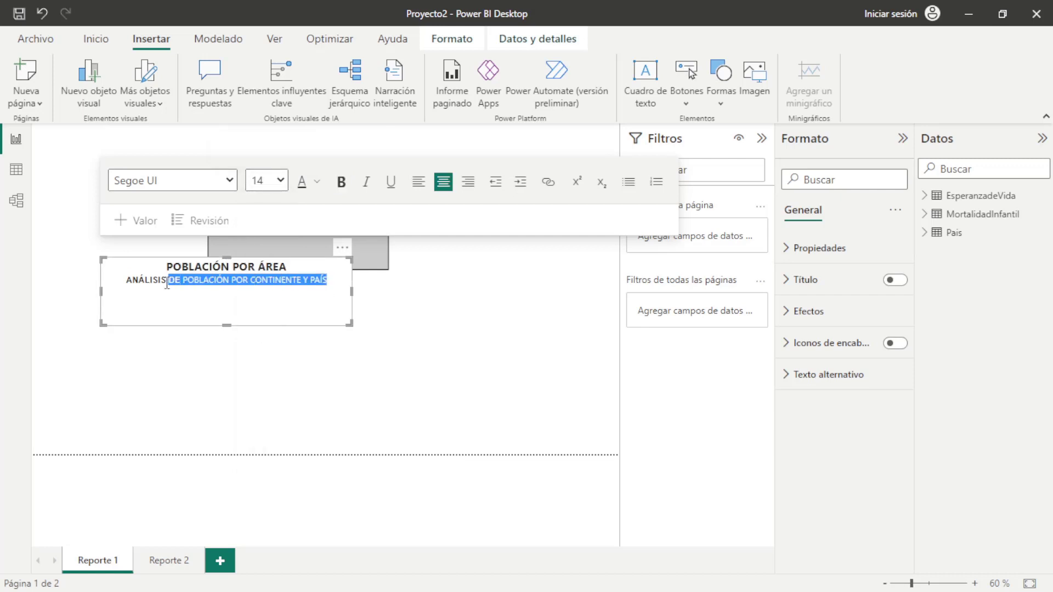
Set the subtitle to a uniform weight at size 11 and move the box onto the grey bar
drag(329, 280, 124, 280)
click(343, 184)
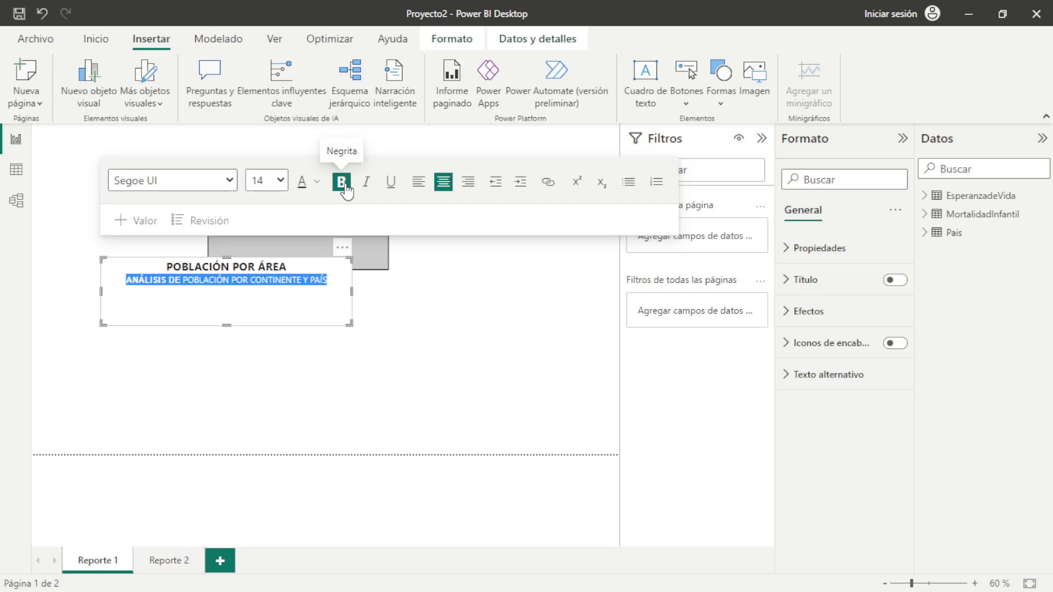
click(342, 183)
click(343, 185)
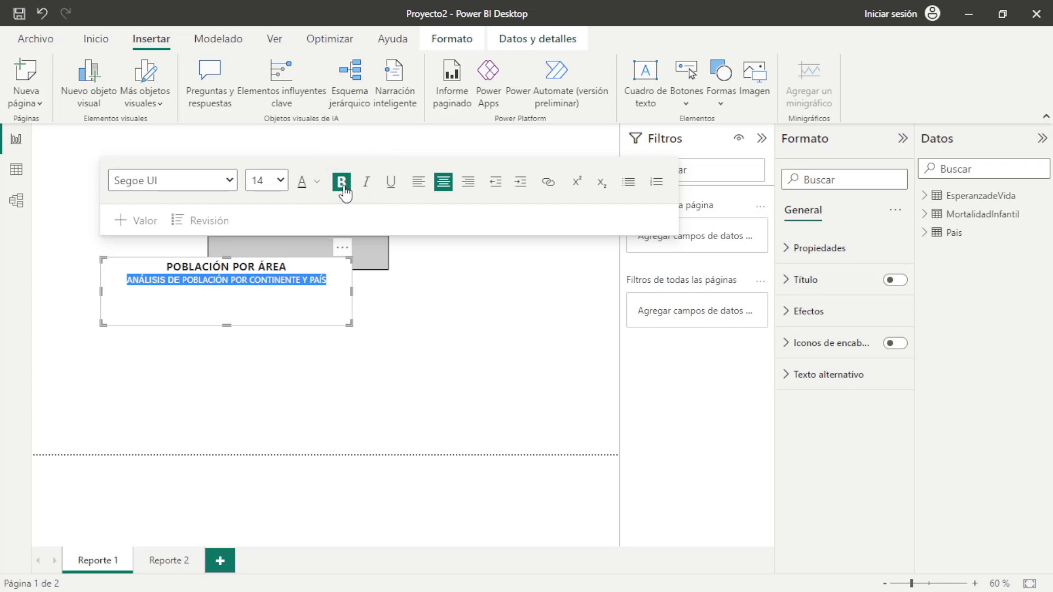
click(277, 181)
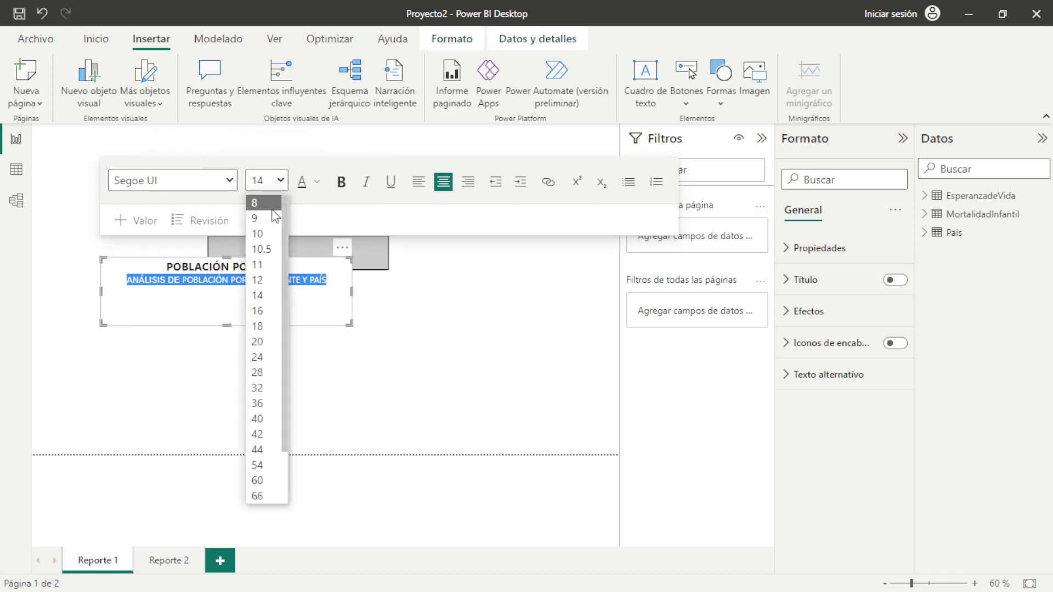
click(267, 280)
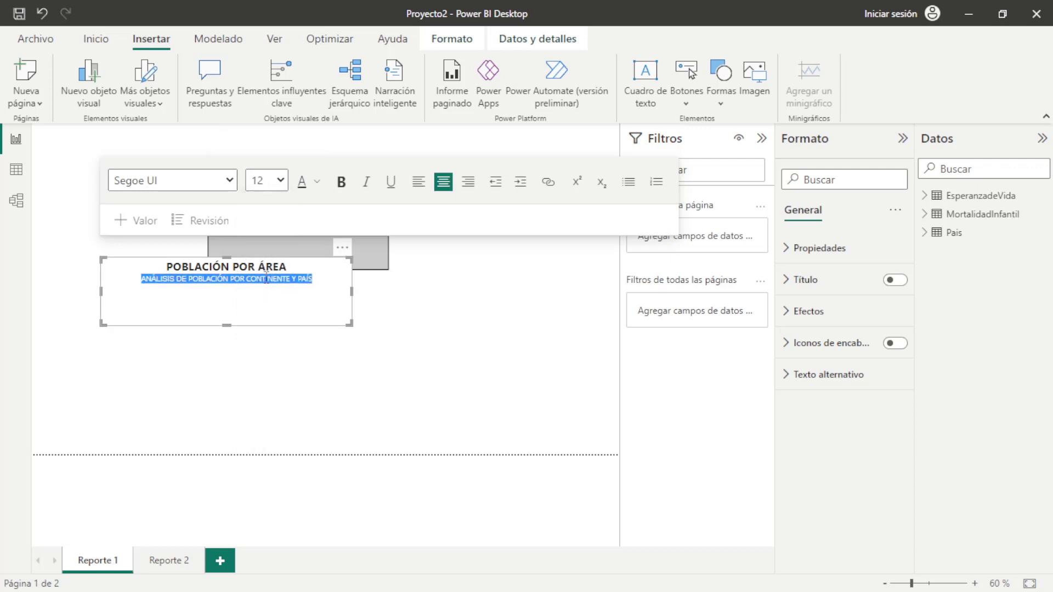
triple_click(226, 266)
click(277, 181)
click(268, 326)
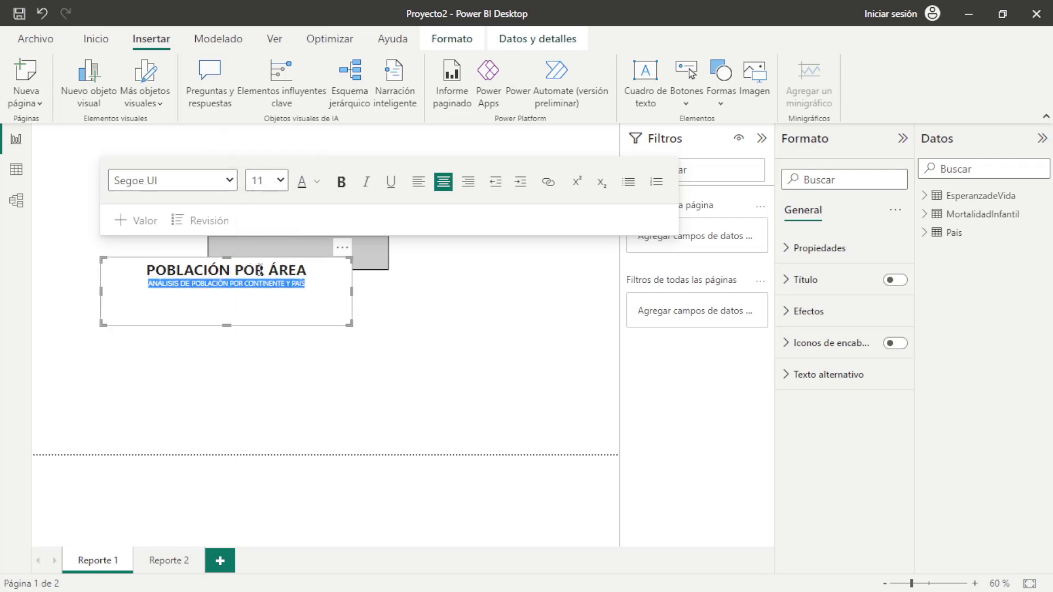
mouse_move(348, 324)
mouse_down()
mouse_move(282, 299)
mouse_move(377, 233)
mouse_up()
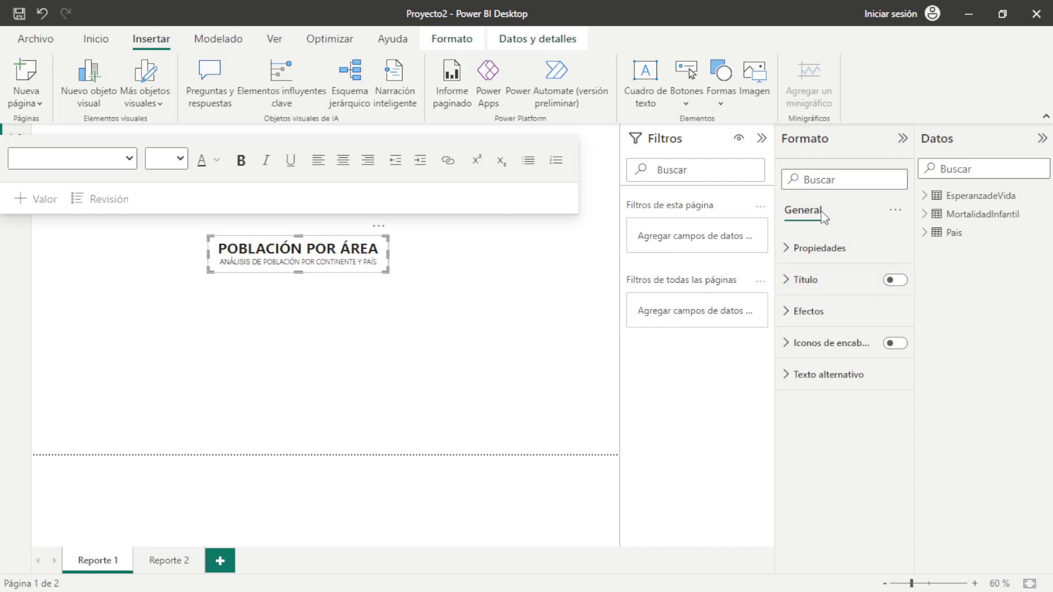
Check the text box's size and background options and nudge it over the grey shape
click(807, 250)
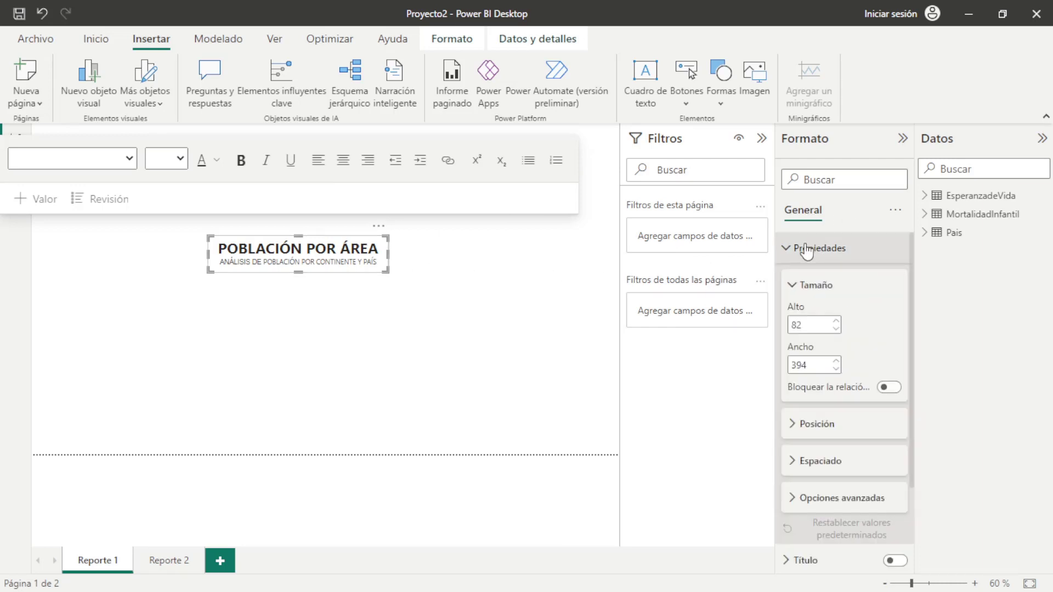
click(806, 250)
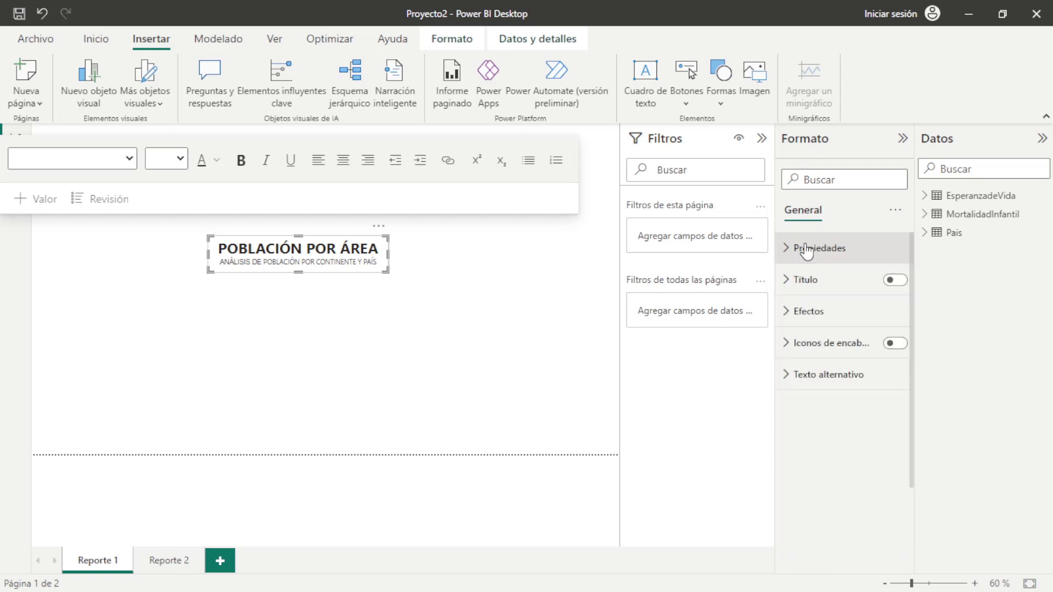
click(819, 328)
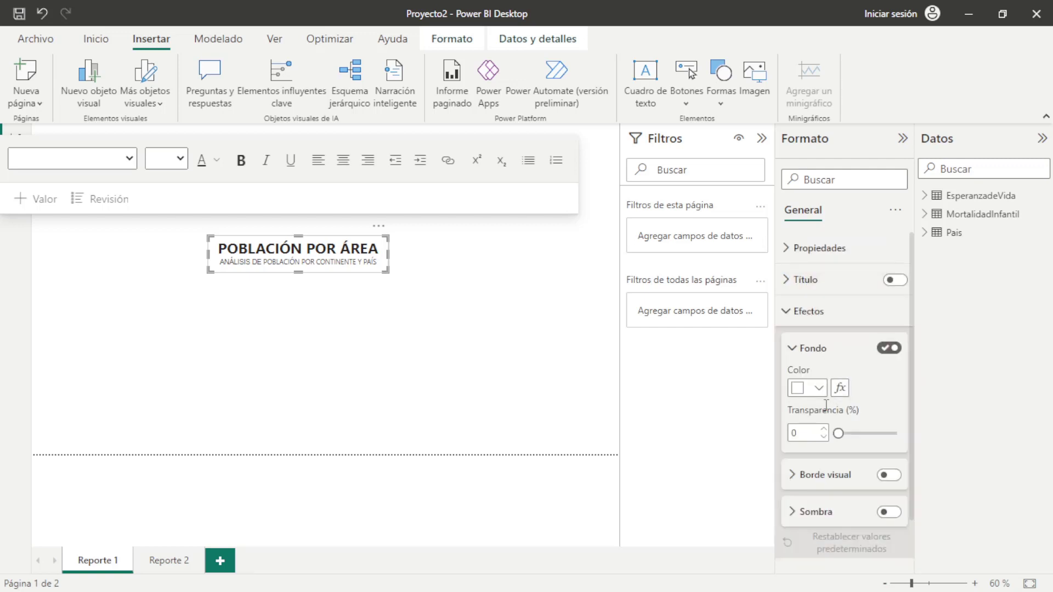
click(820, 389)
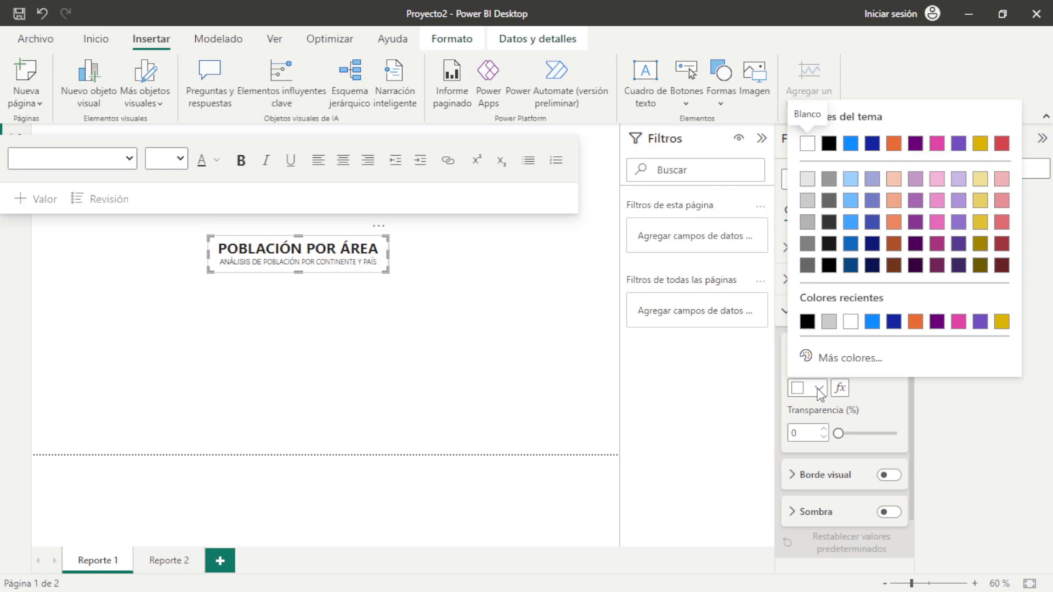
click(819, 393)
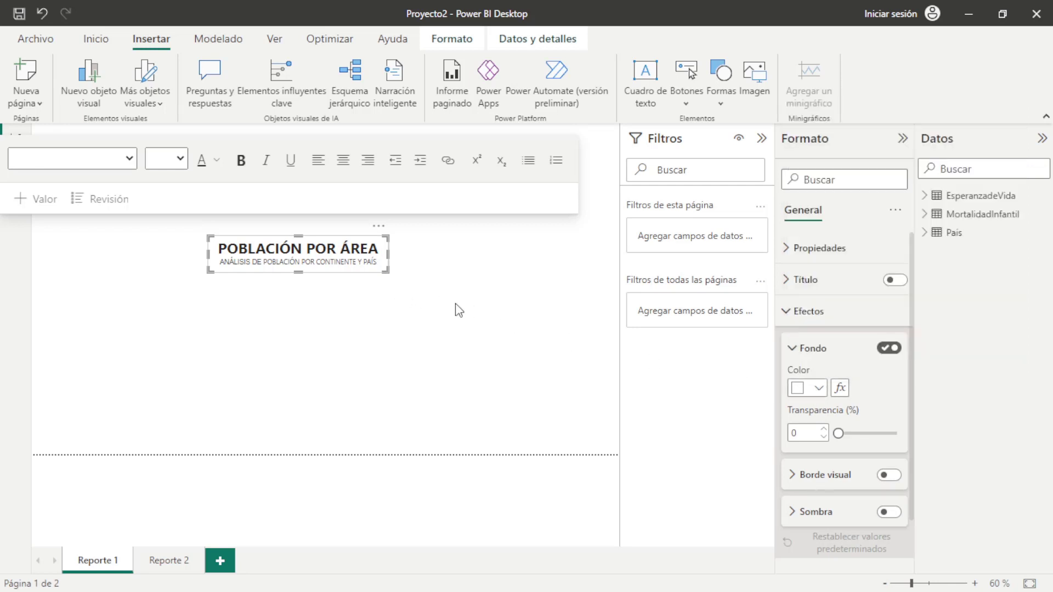
click(363, 282)
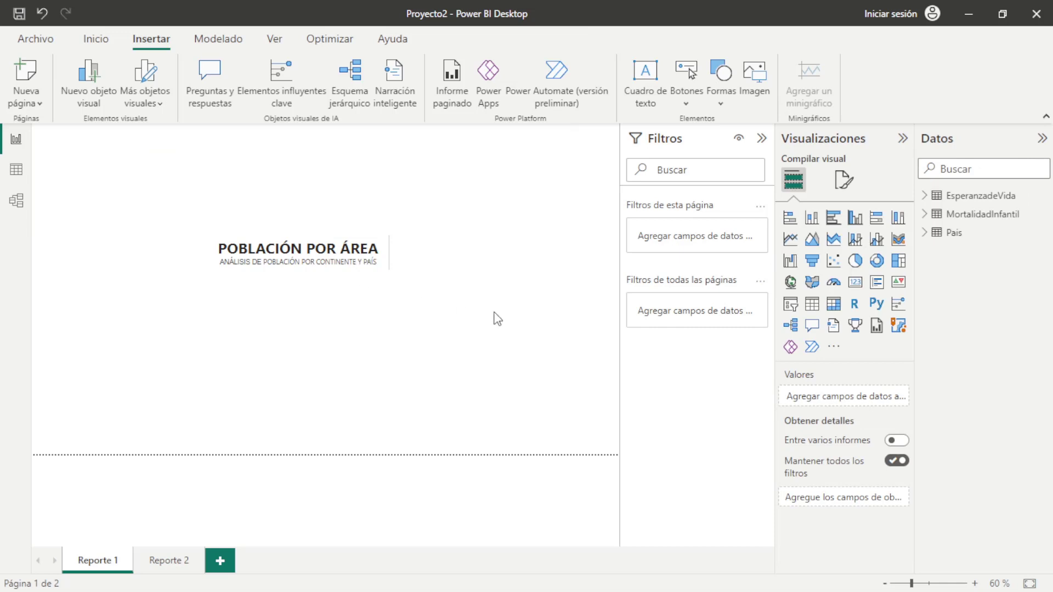
click(377, 233)
mouse_move(379, 237)
mouse_down()
mouse_move(388, 251)
mouse_move(381, 232)
mouse_up()
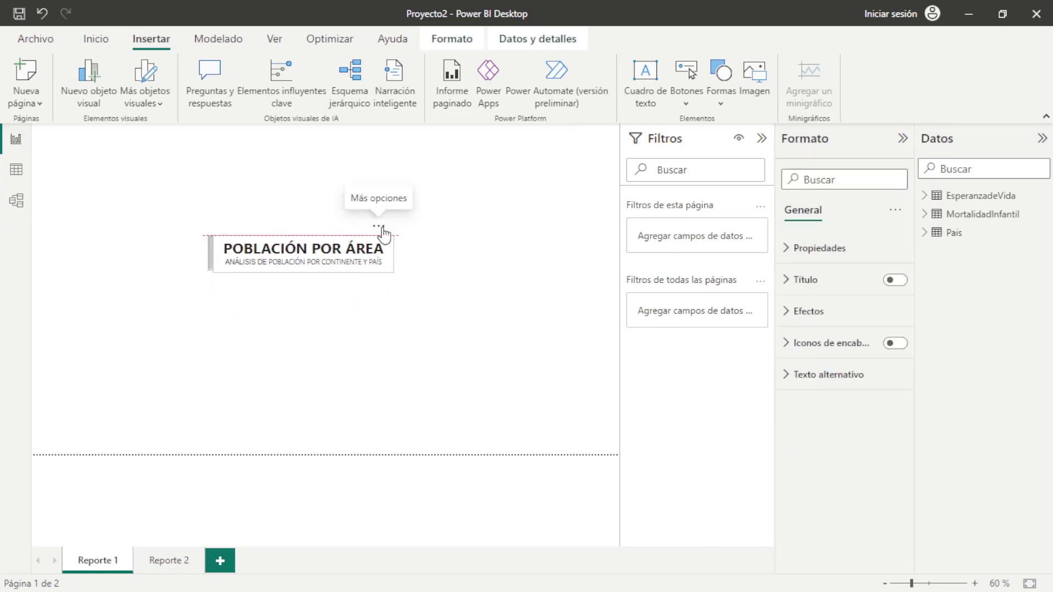
Switch off the text box's Fondo background so the grey bar shows behind the text
click(385, 241)
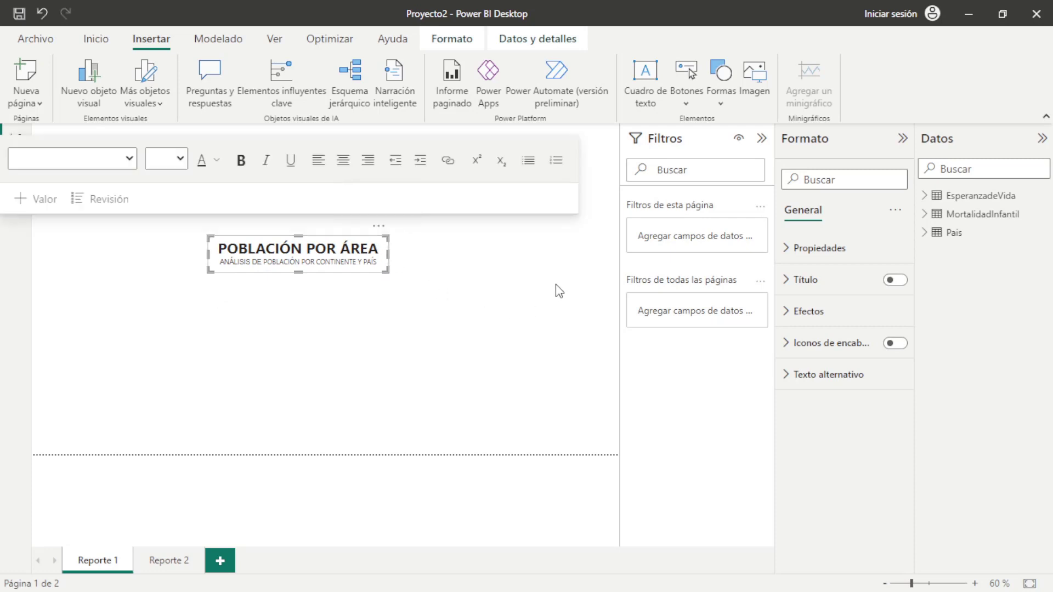
click(796, 313)
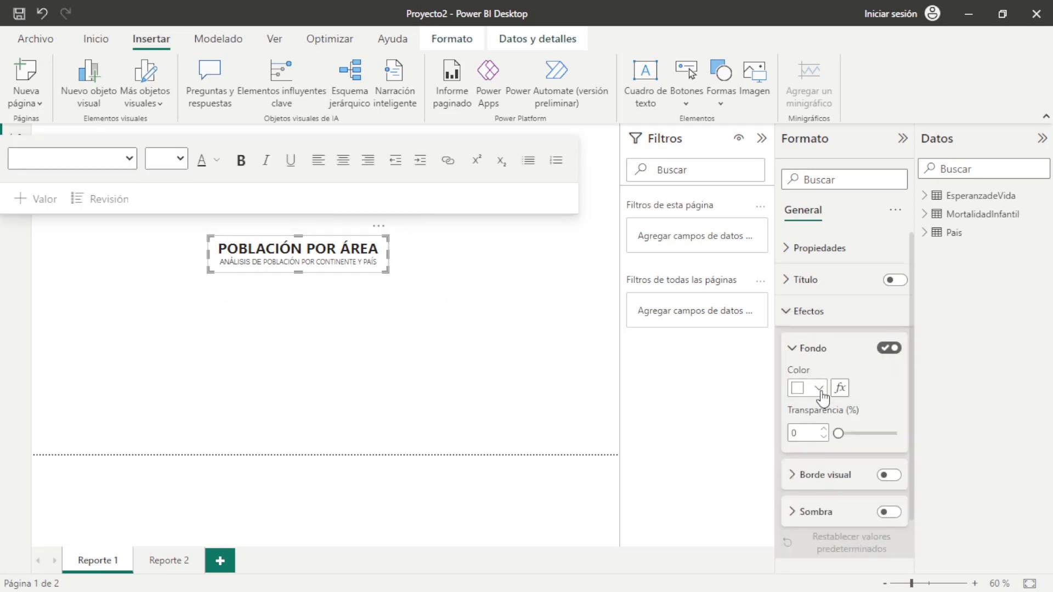
click(820, 389)
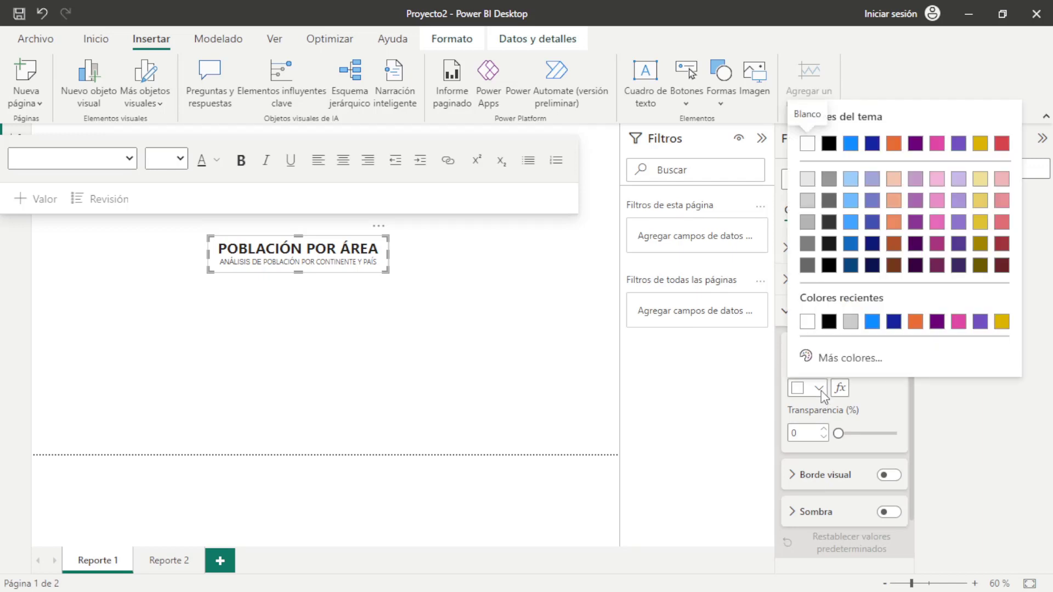
click(820, 390)
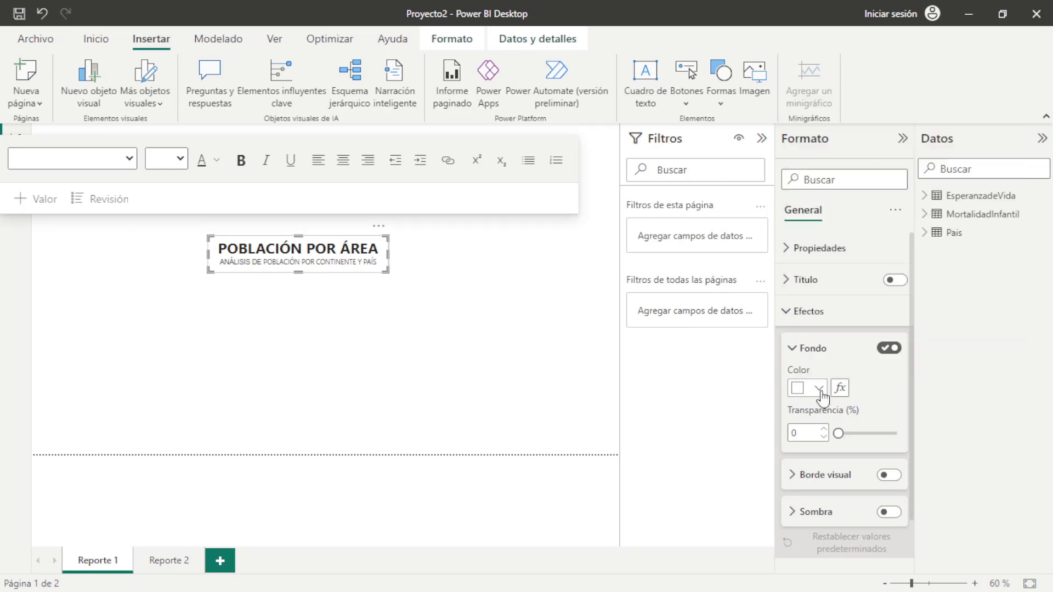
click(888, 349)
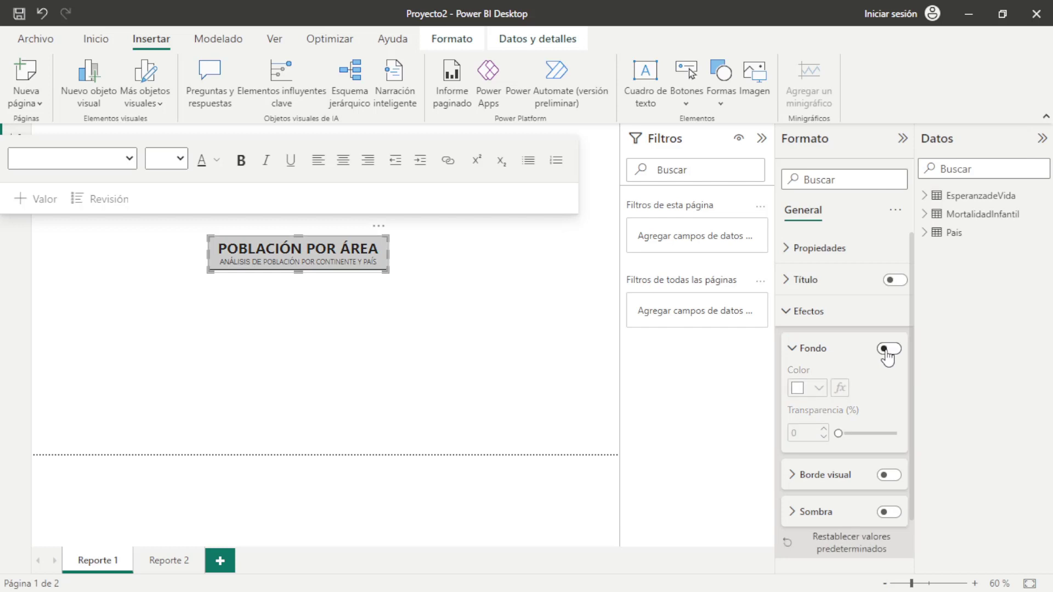
click(461, 326)
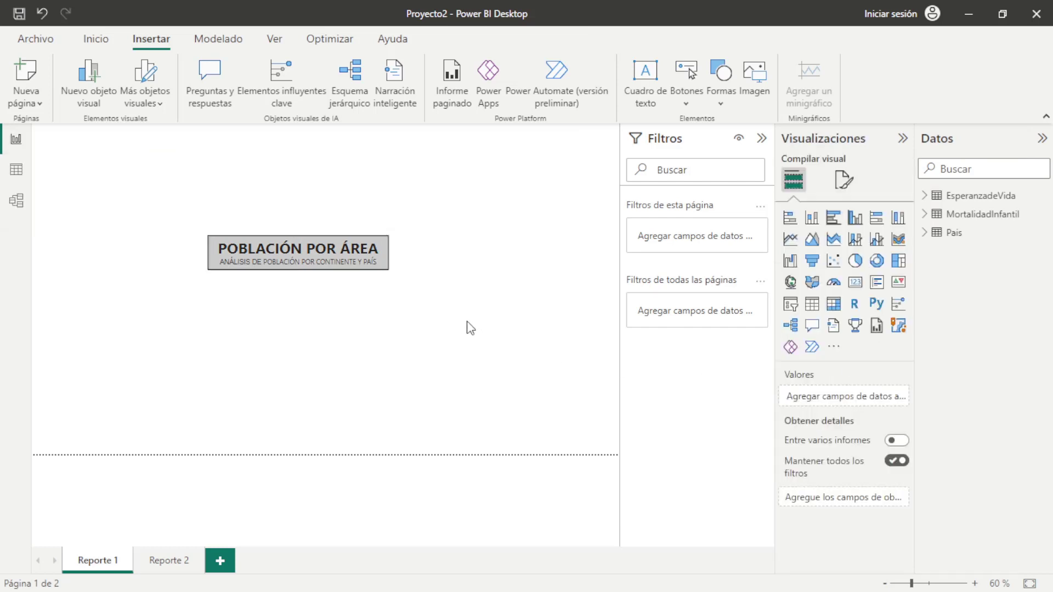
Slightly reduce the title text box's height over the grey box
drag(445, 194, 71, 314)
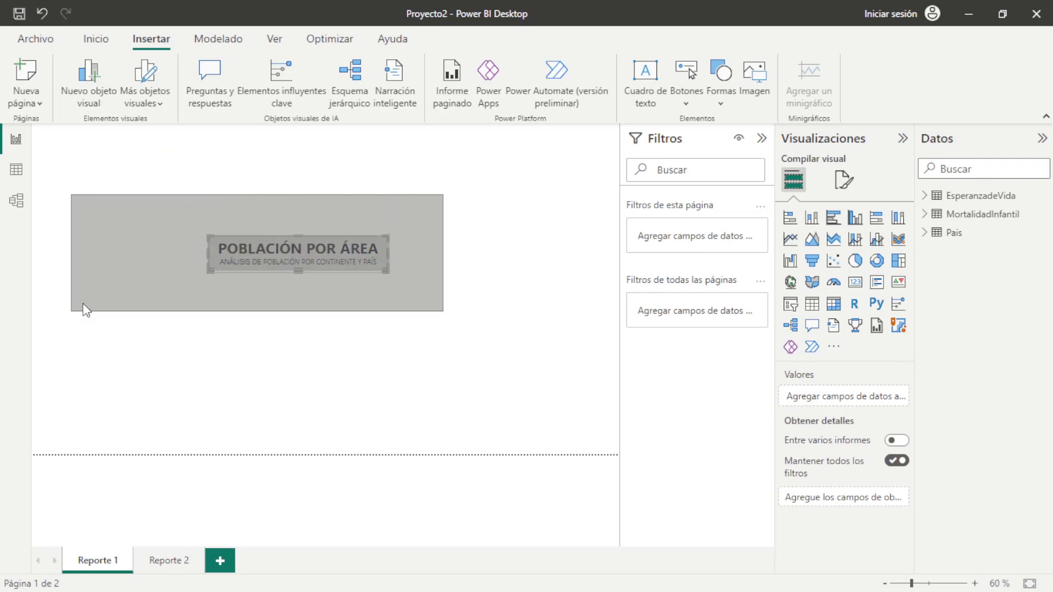
drag(255, 248, 265, 249)
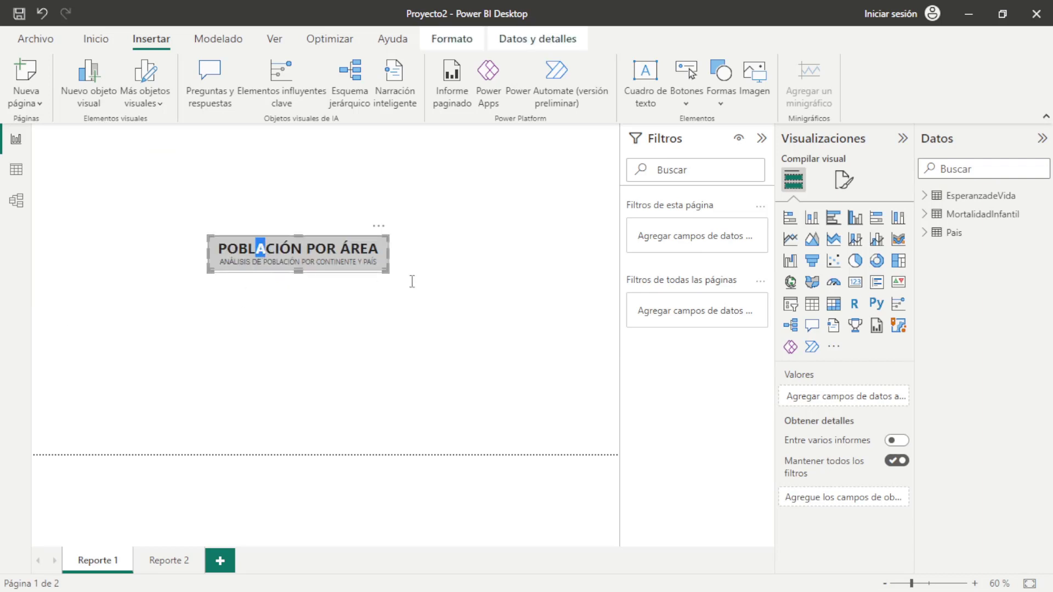
drag(379, 229, 383, 233)
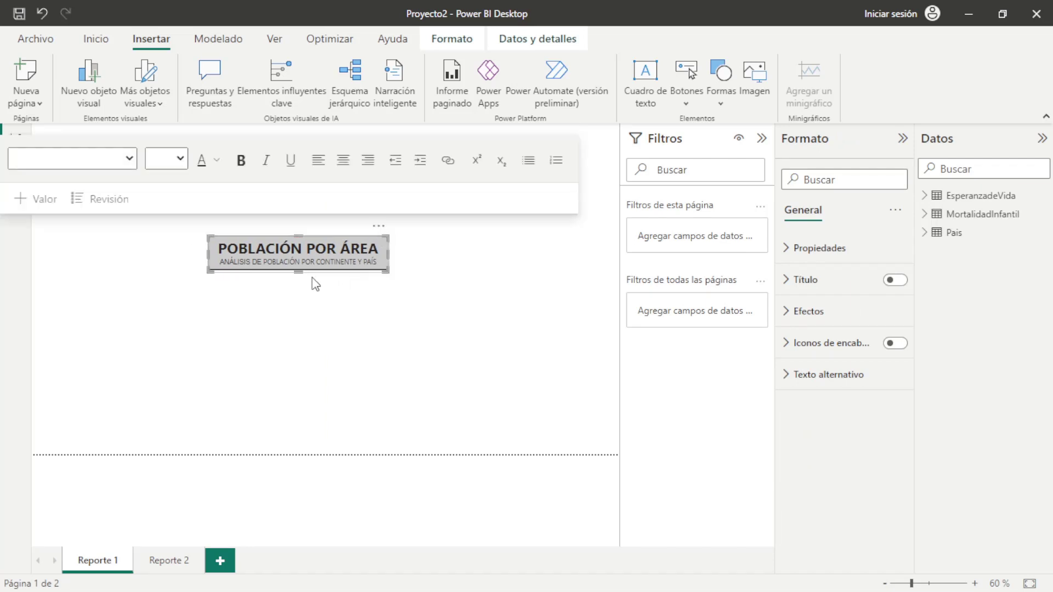
drag(302, 272, 301, 268)
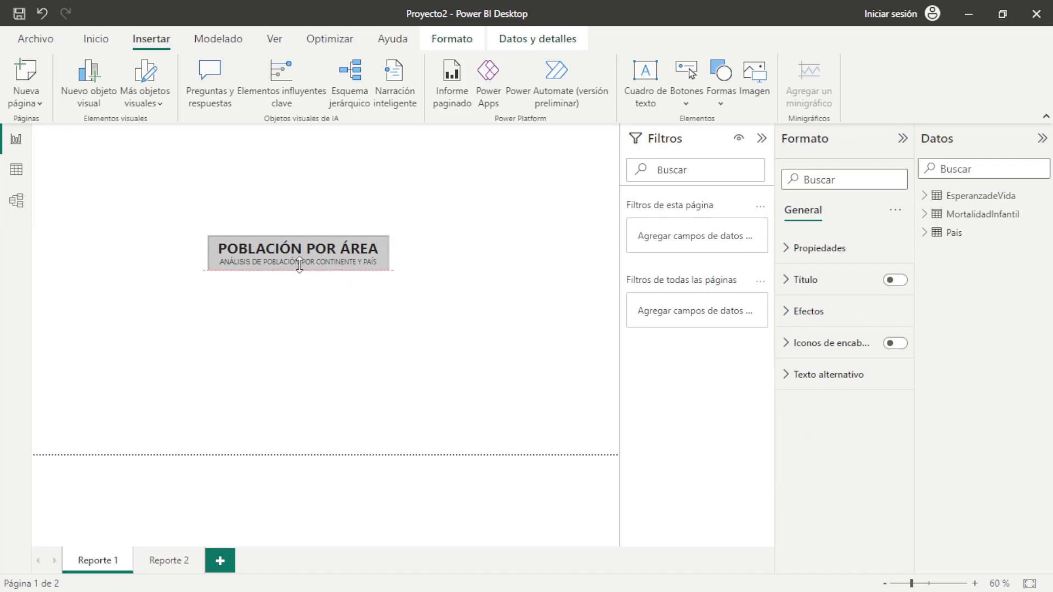
click(422, 295)
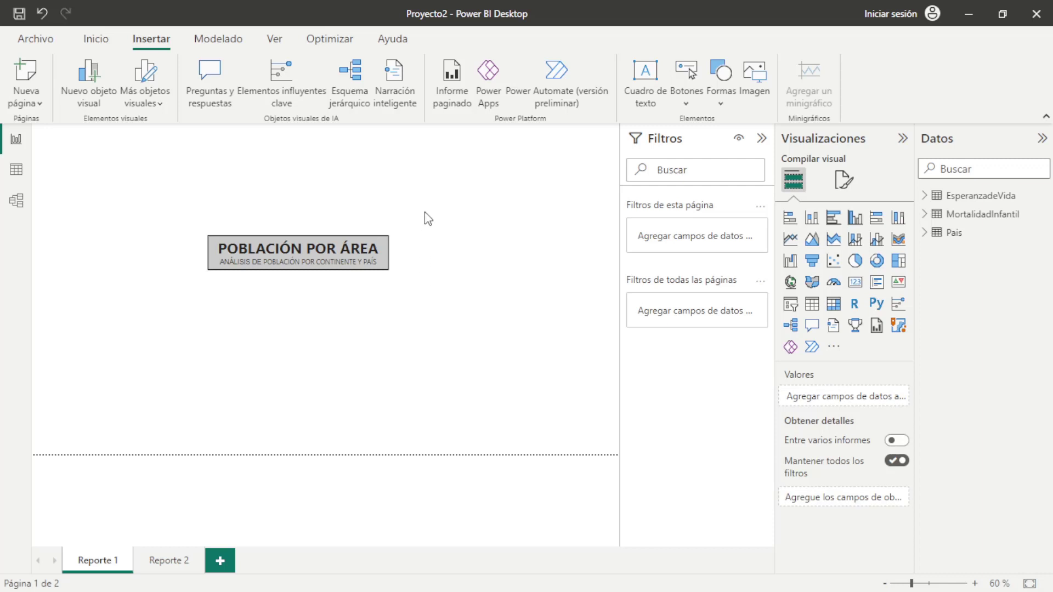
Group the title text box with the grey box and move the header to the top-left corner
drag(425, 212, 129, 310)
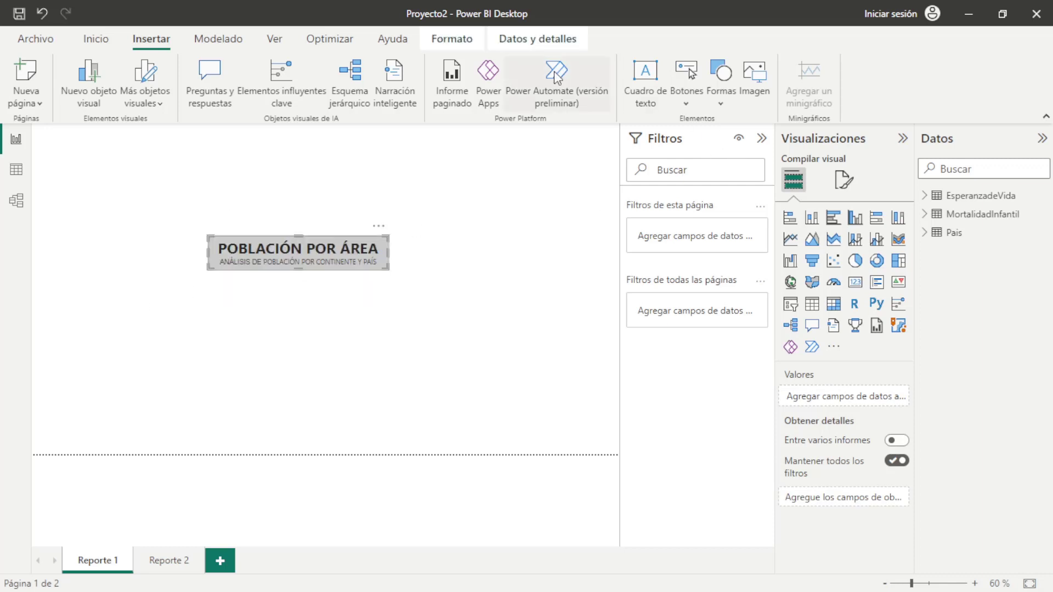
right_click(357, 249)
mouse_move(395, 258)
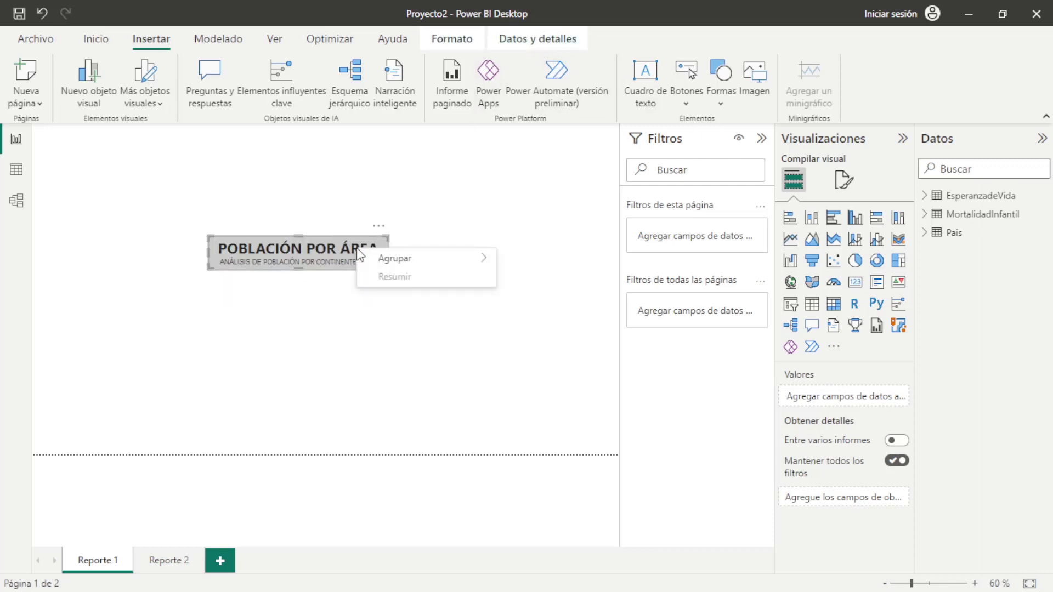
click(533, 259)
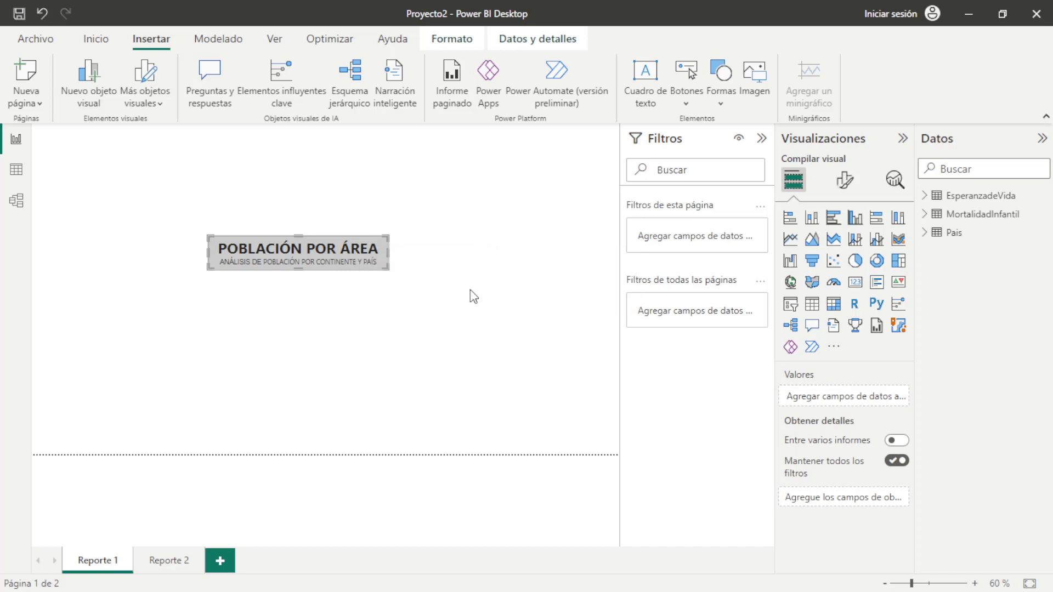
click(425, 313)
mouse_move(298, 253)
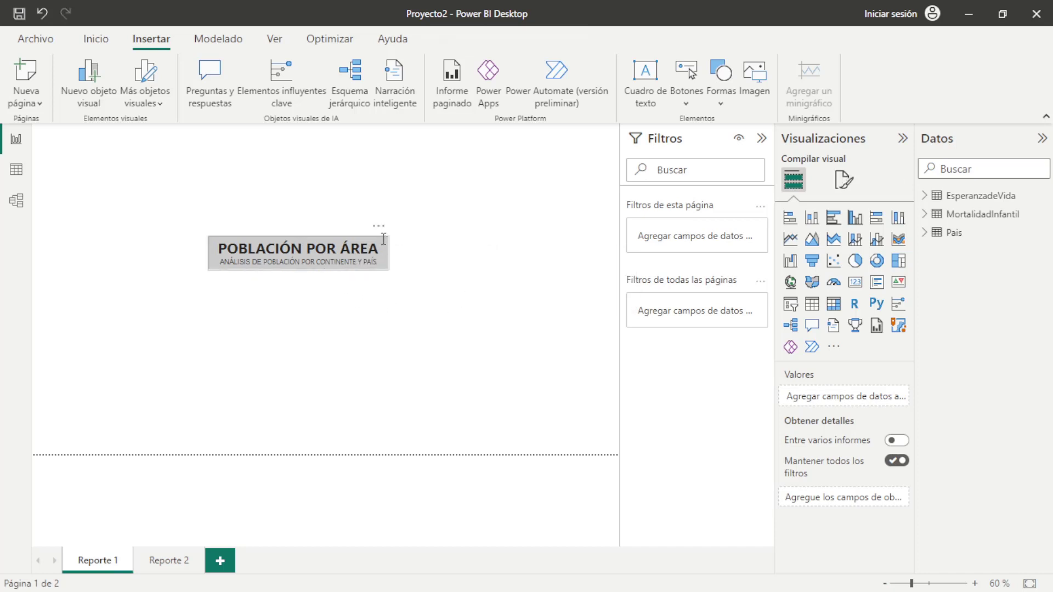
drag(379, 230, 186, 111)
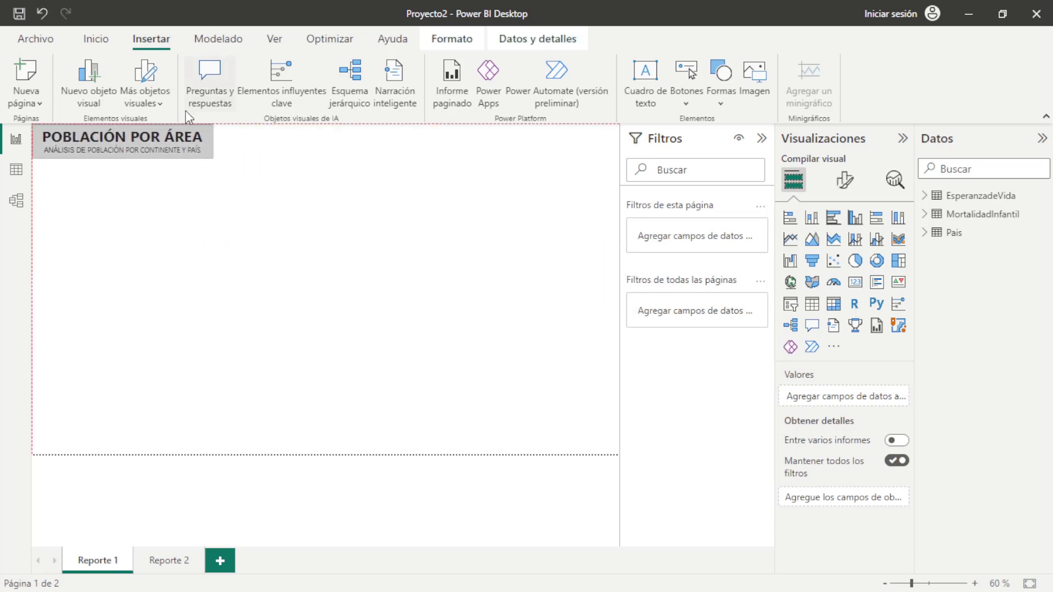
click(353, 254)
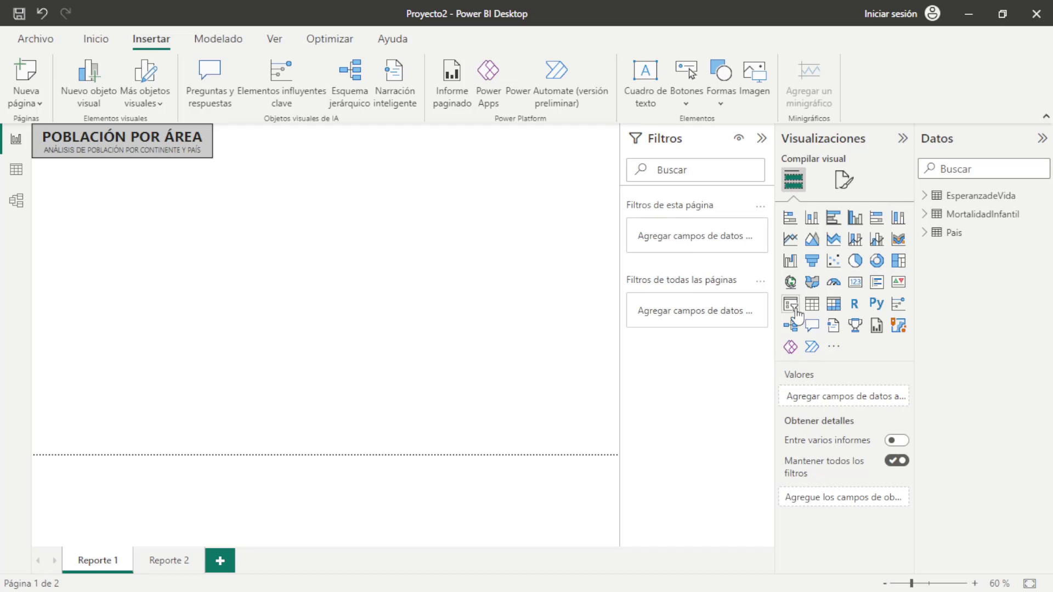
Place a mid-canvas slicer on Pais Continente and stretch it to list all five continents
click(790, 304)
drag(160, 241, 378, 239)
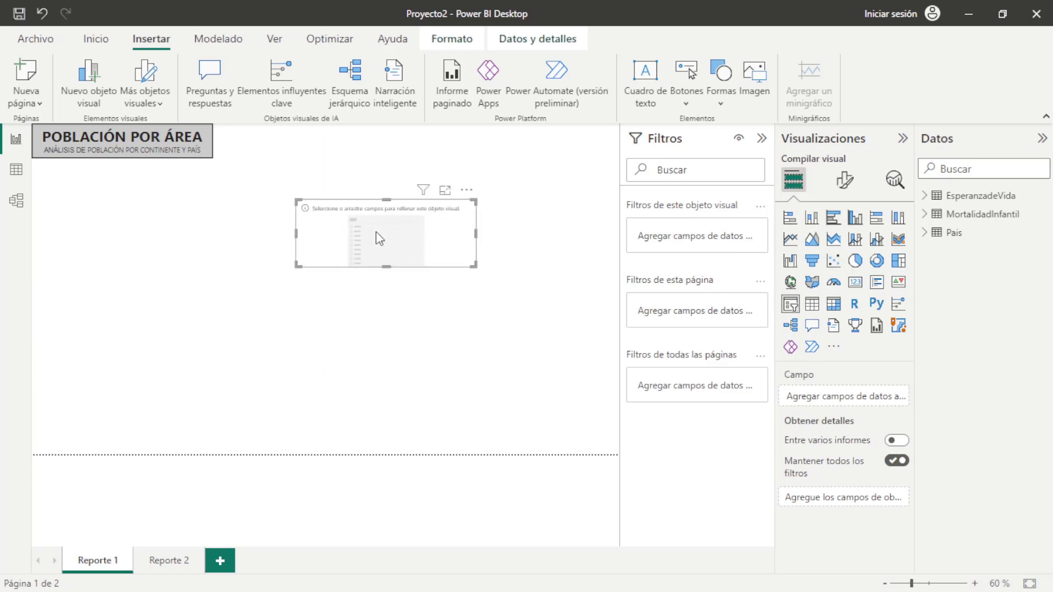
mouse_move(979, 196)
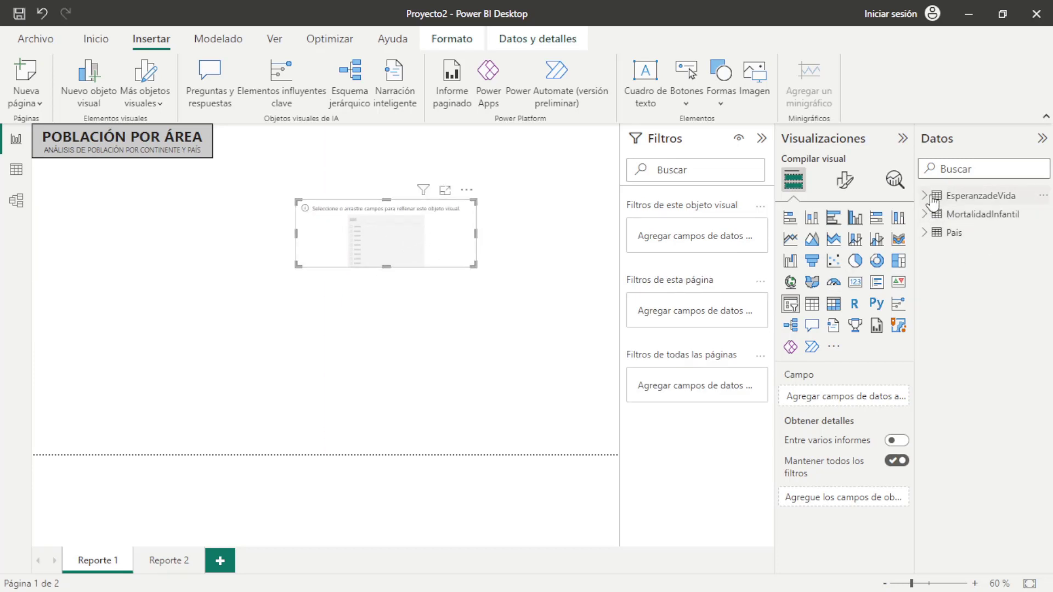
click(925, 233)
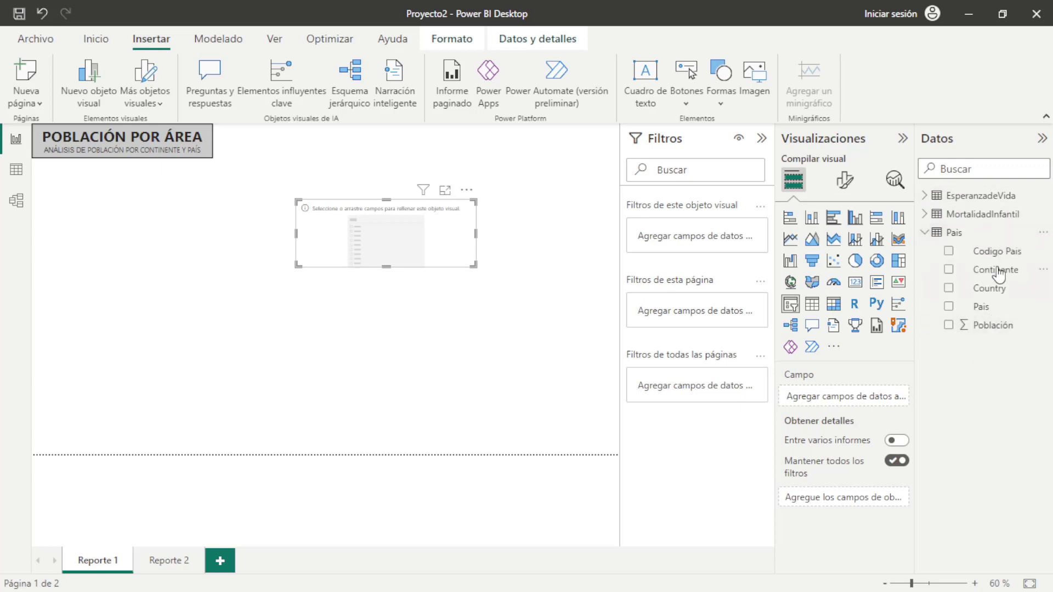
drag(997, 270, 842, 395)
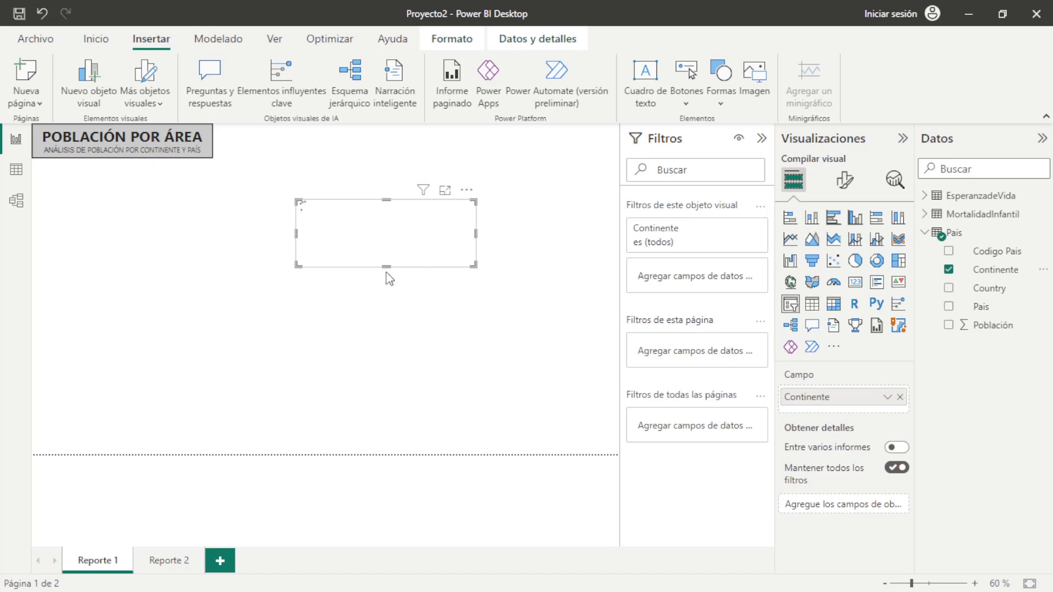
mouse_move(387, 267)
mouse_down()
mouse_move(385, 319)
mouse_move(387, 302)
mouse_up()
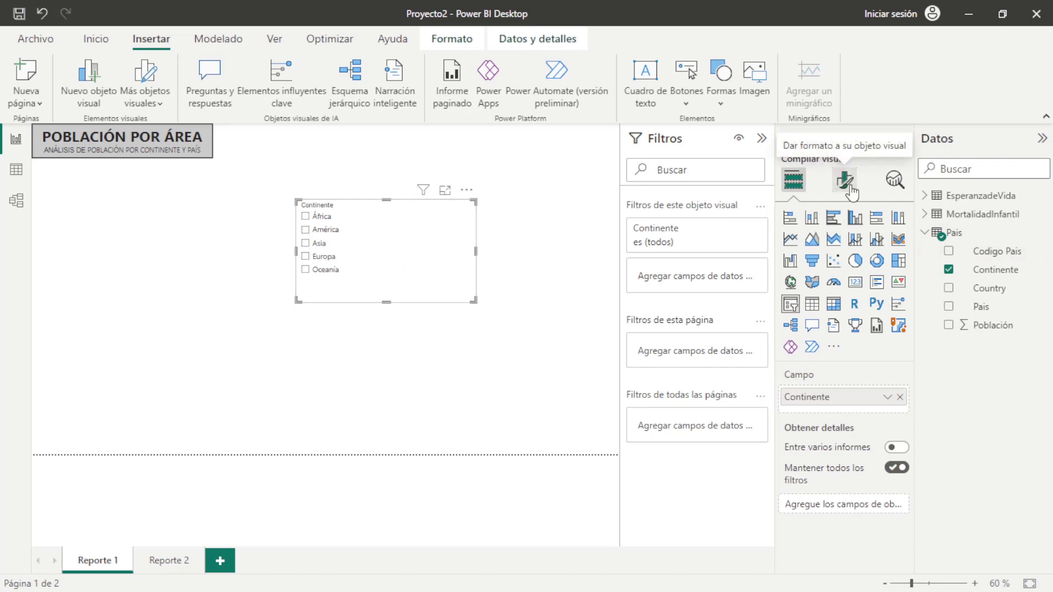
Switch the Continente slicer's style to Mosaico tiles
click(851, 187)
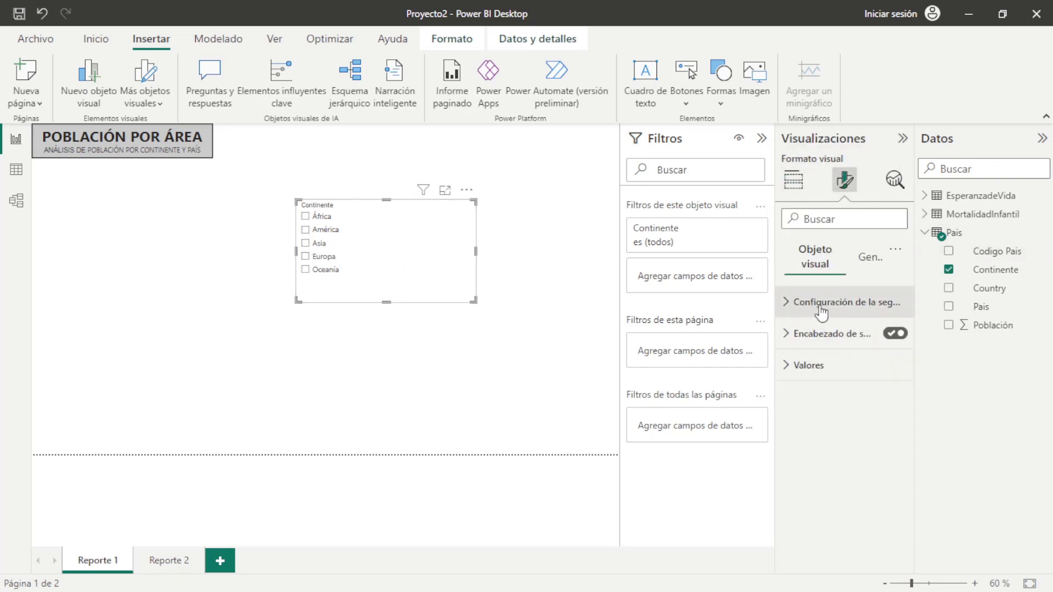
click(790, 305)
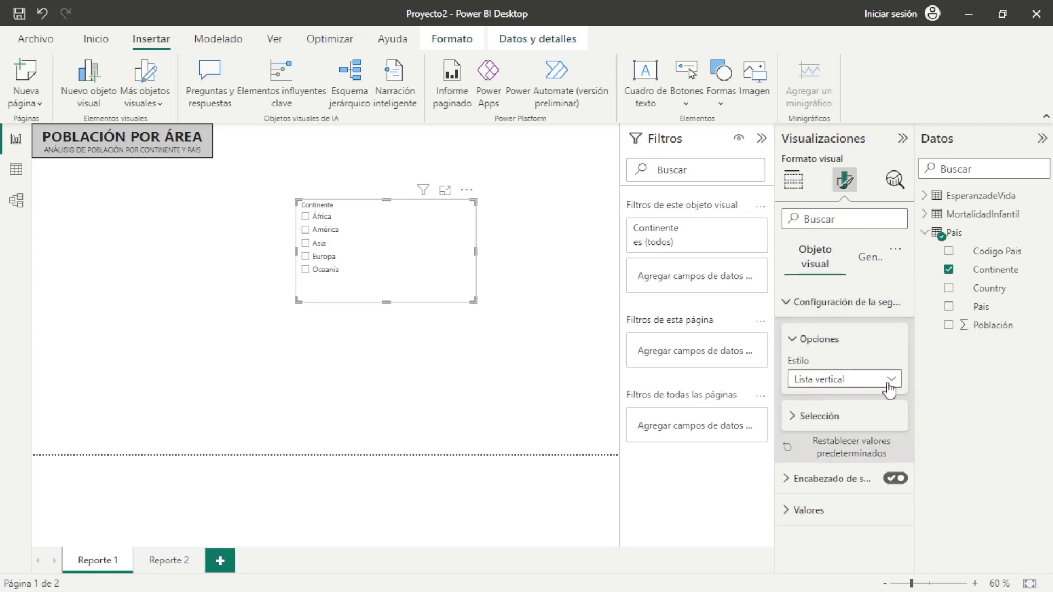
click(890, 387)
click(806, 415)
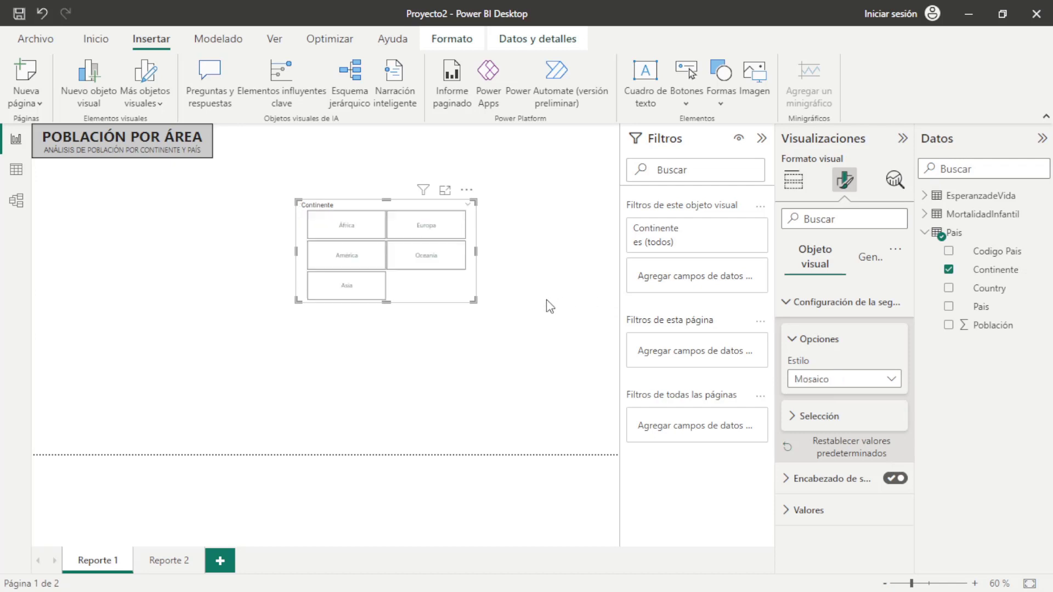
Reshape the slicer into a wide single row of tiles next to the header
mouse_move(476, 301)
mouse_down()
mouse_move(511, 230)
mouse_move(498, 236)
mouse_up()
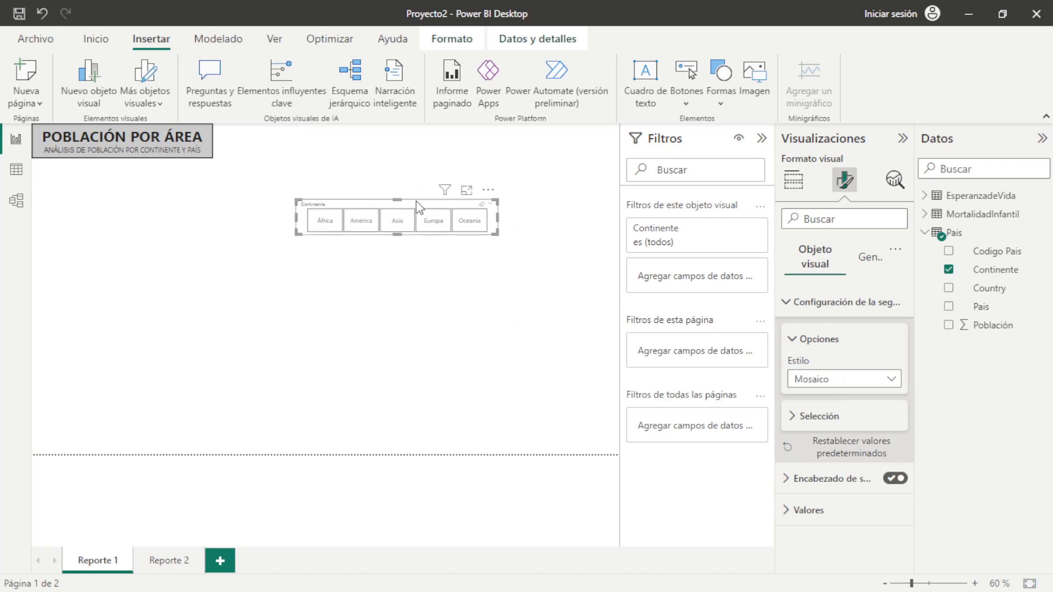
drag(419, 202, 338, 125)
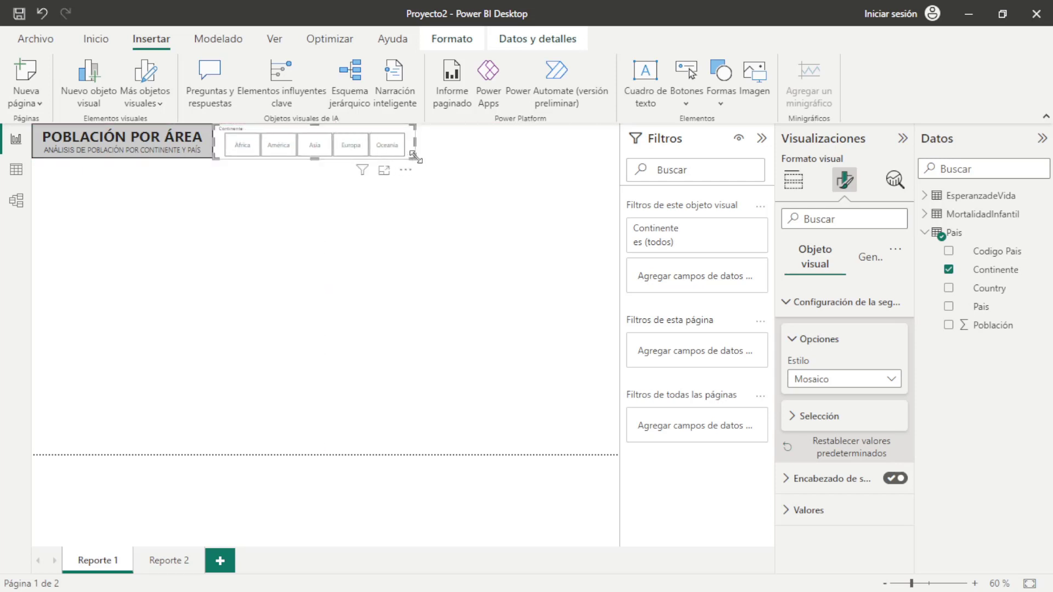
drag(411, 157, 427, 159)
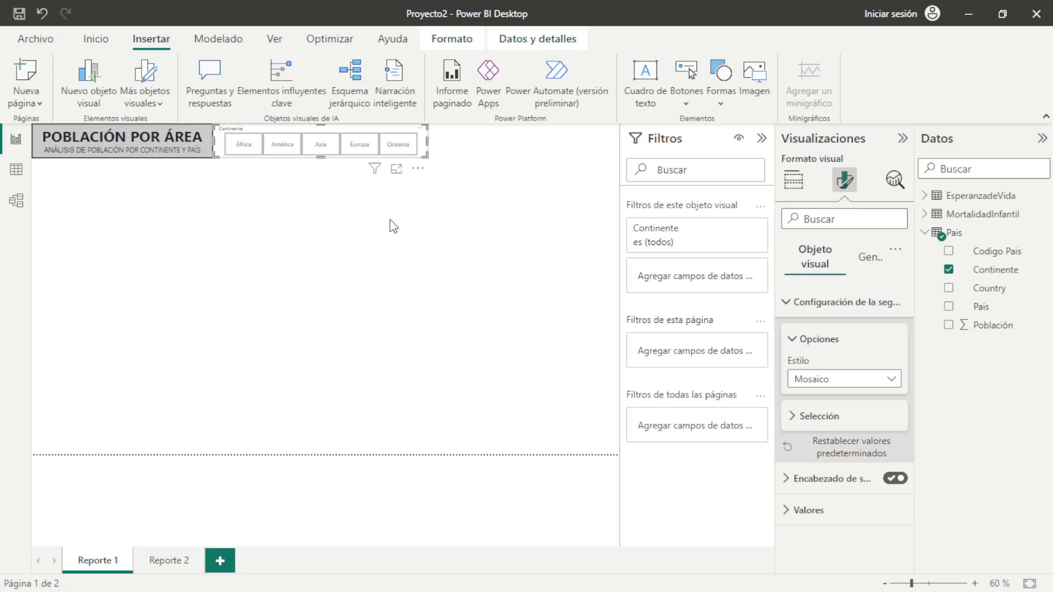
click(330, 191)
click(281, 156)
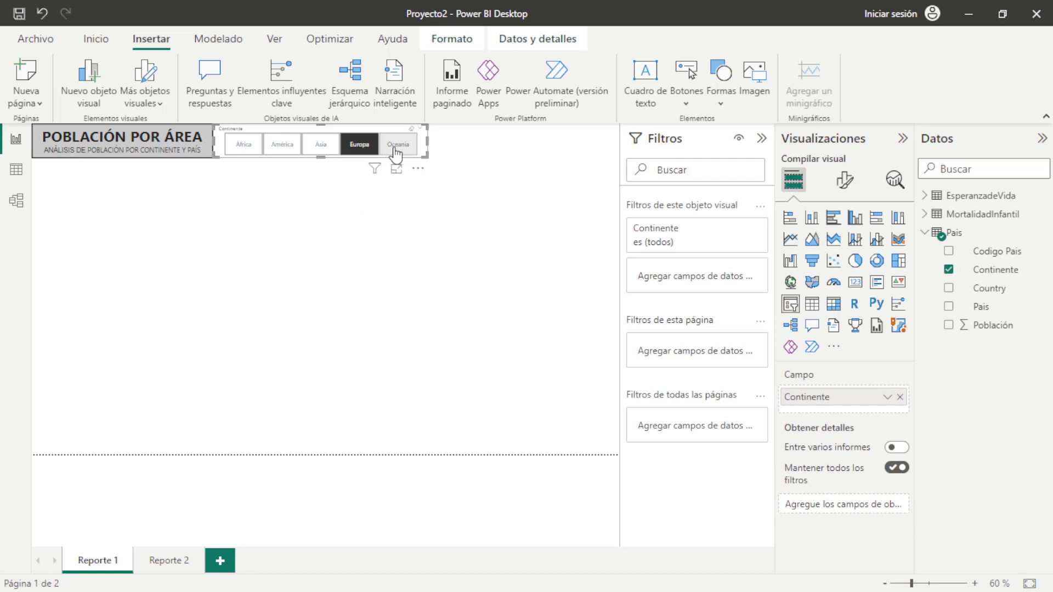
click(340, 225)
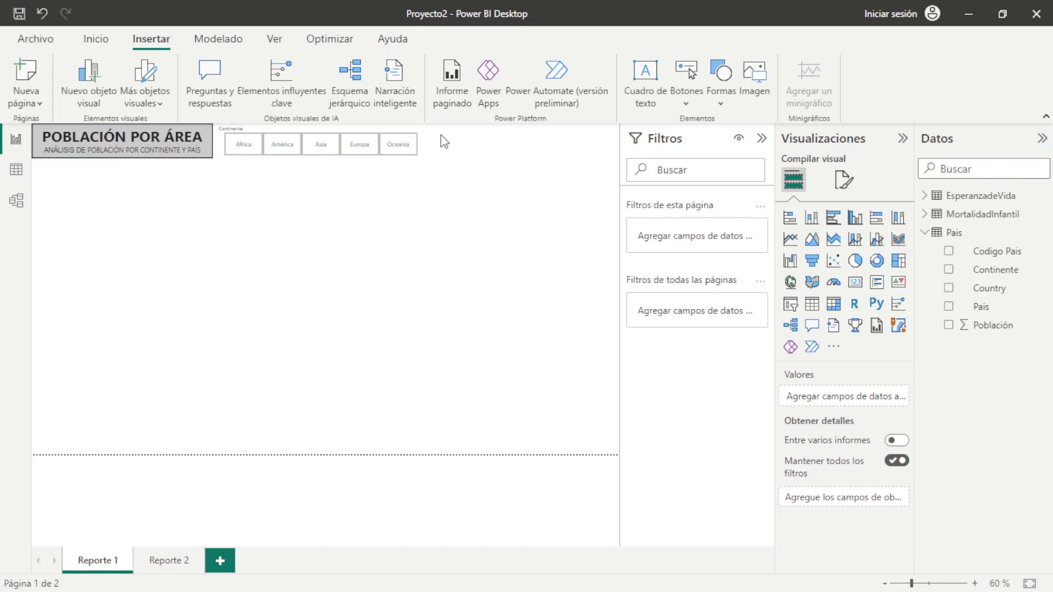
Show the Pais table's 216 rows in Data view and open its Más opciones menu
click(16, 169)
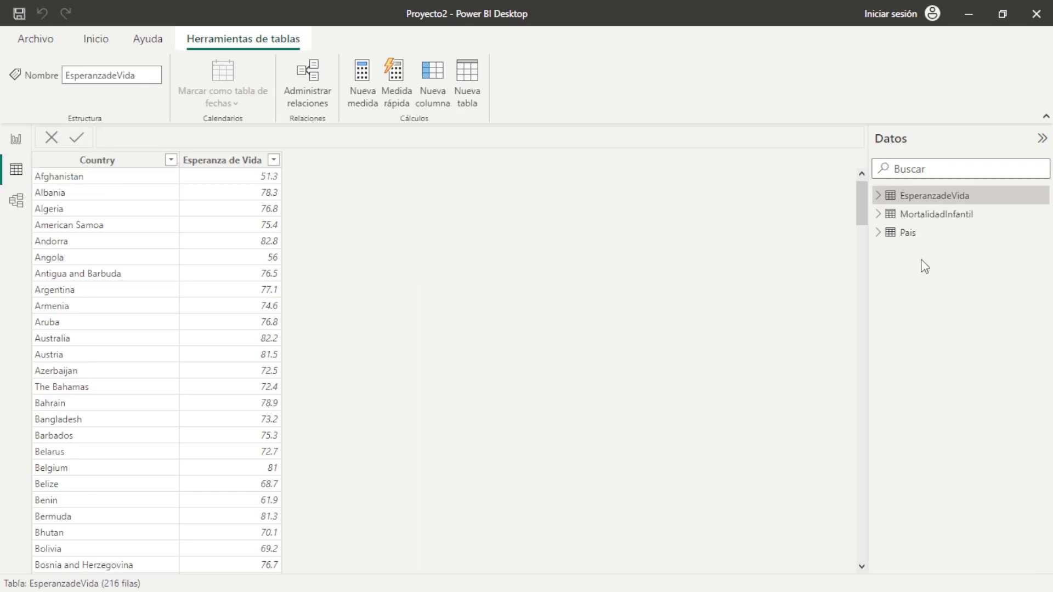
click(927, 237)
mouse_move(908, 232)
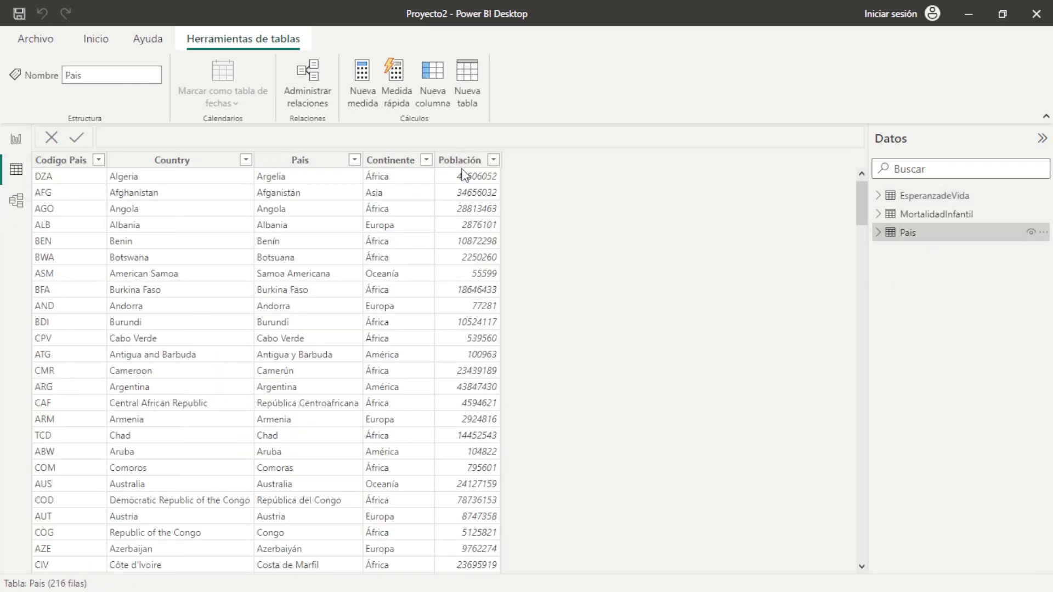
click(460, 160)
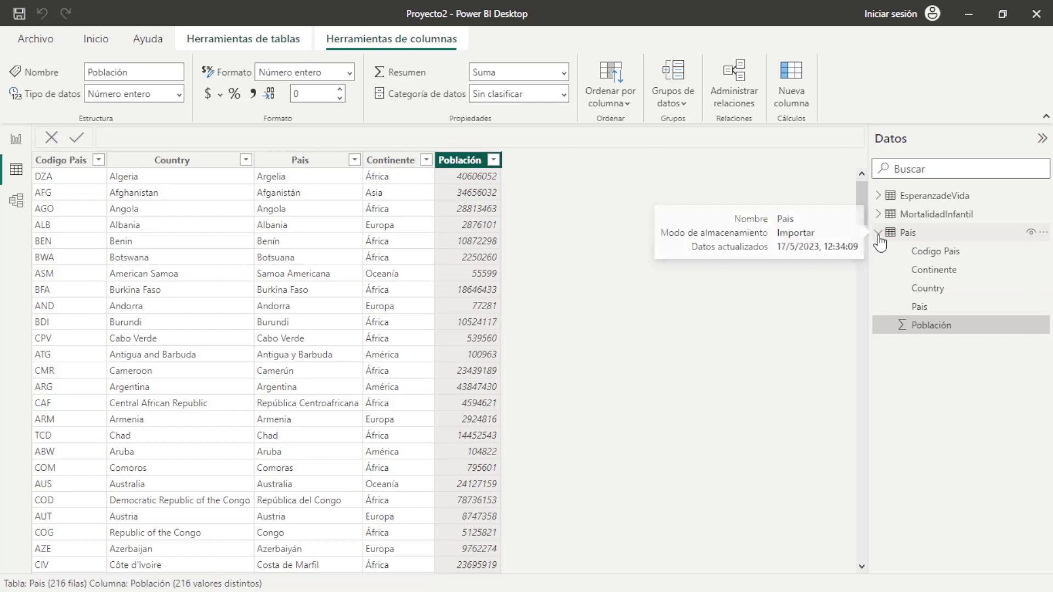
click(930, 241)
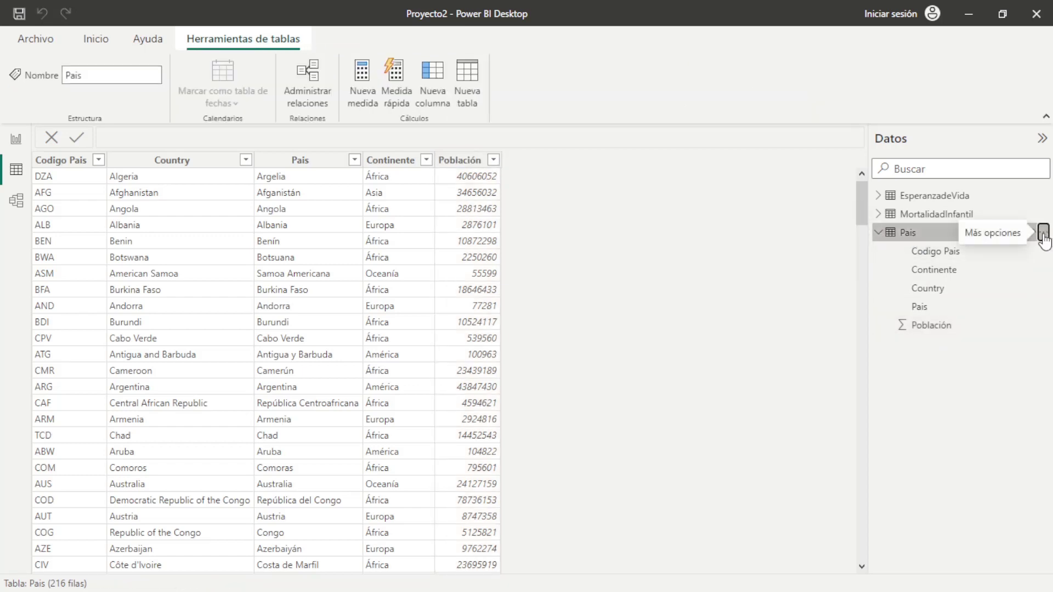
click(1043, 232)
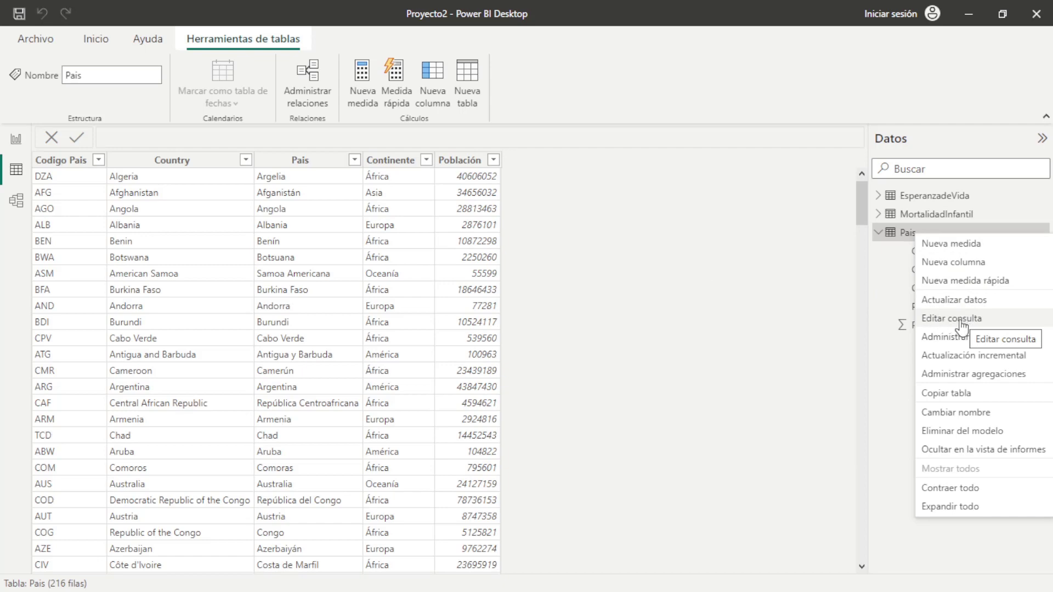
Edit the Pais query in Power Query Editor and start a Columna condicional
click(955, 320)
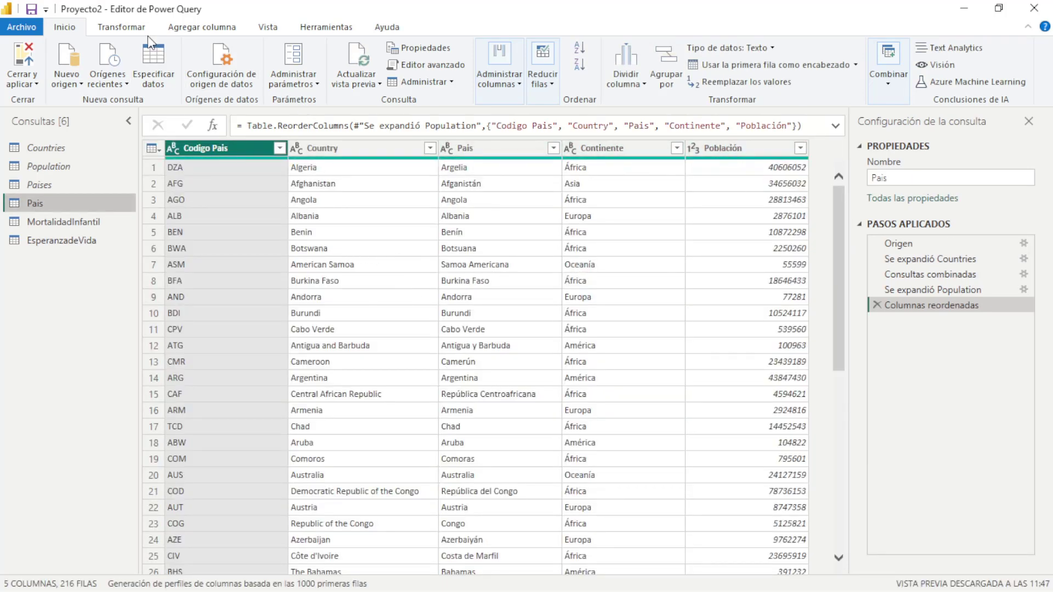
click(201, 27)
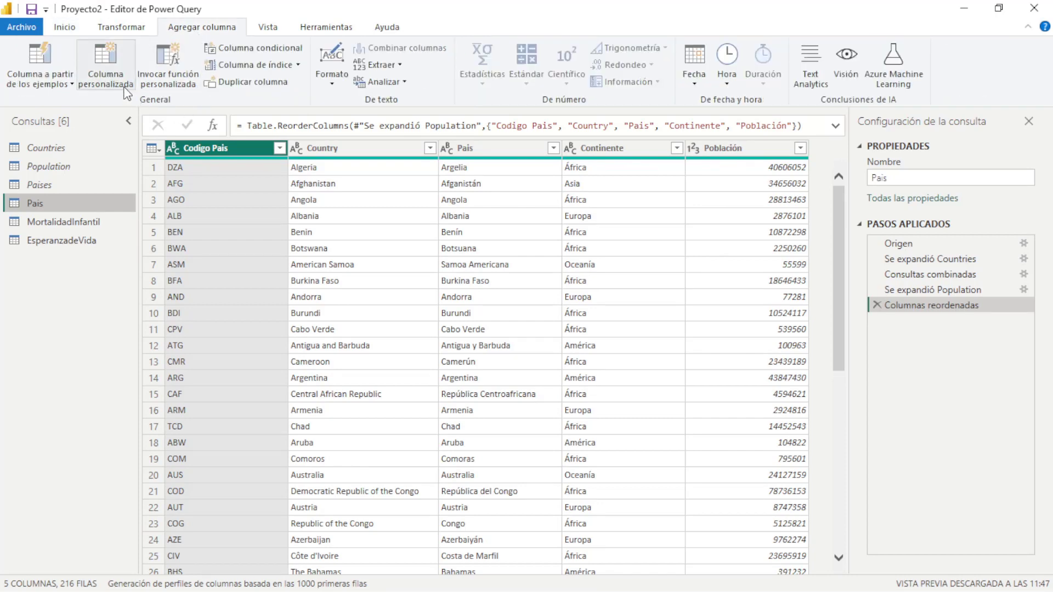
click(291, 52)
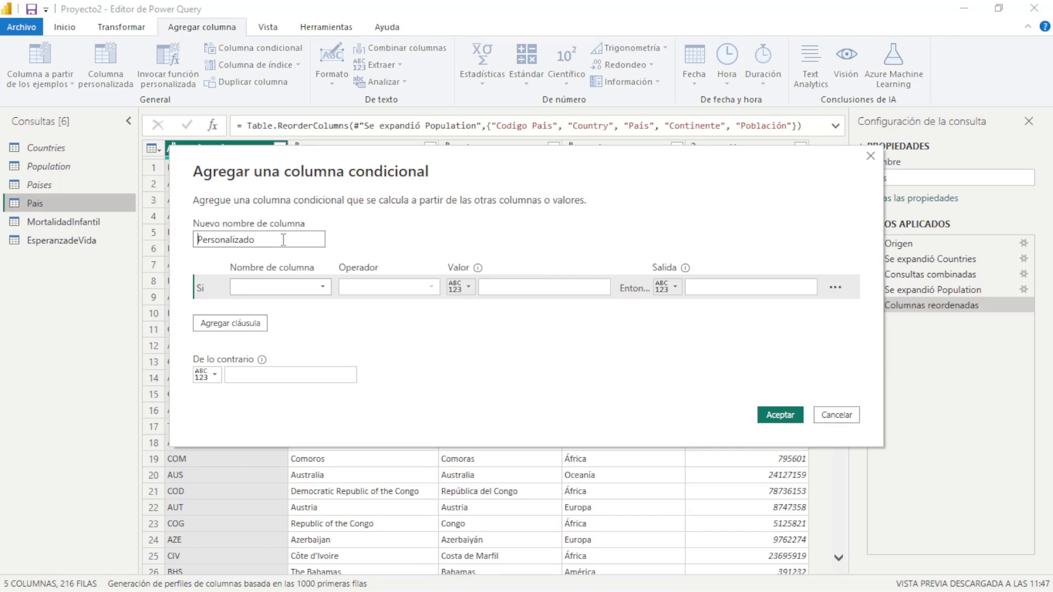
Rename the new conditional column to Cantidad Población
double_click(283, 239)
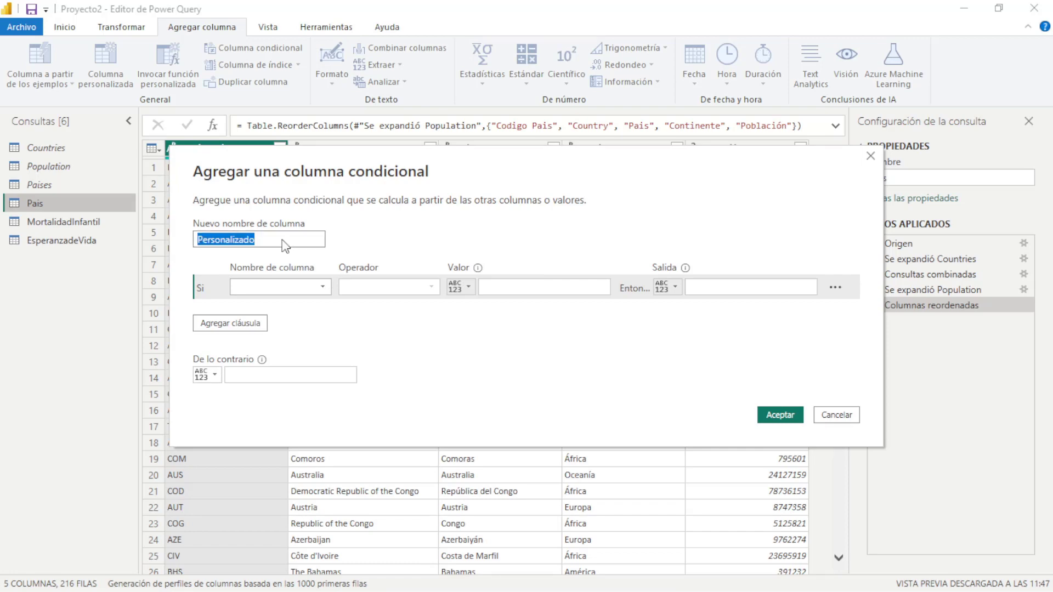
text(C)
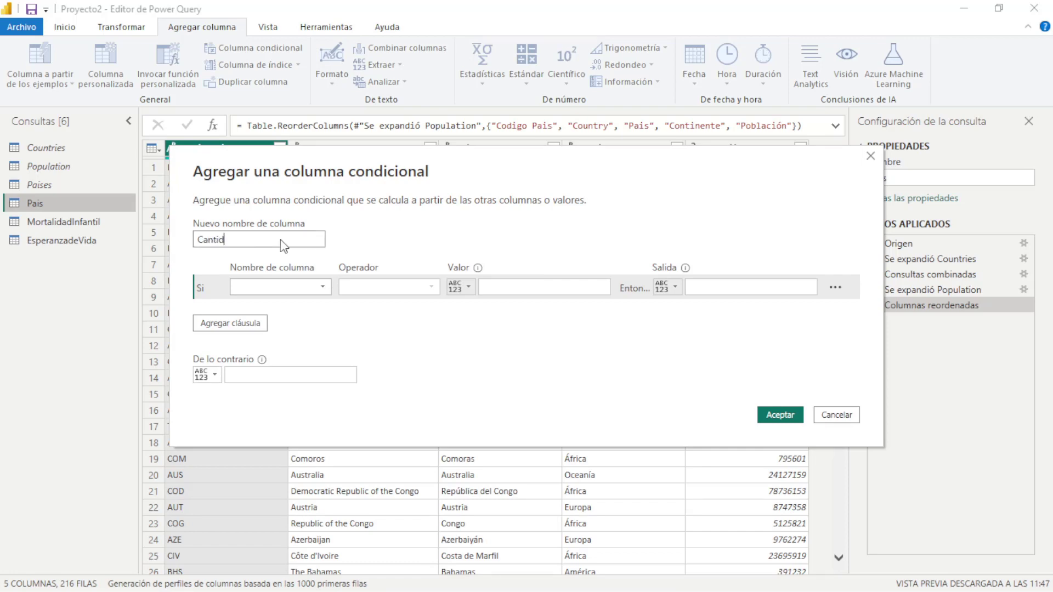
text(antid)
key(BackSpace)
Set the first rule: Población less than or equal to 1000000 outputs '0 - 1M'
click(321, 288)
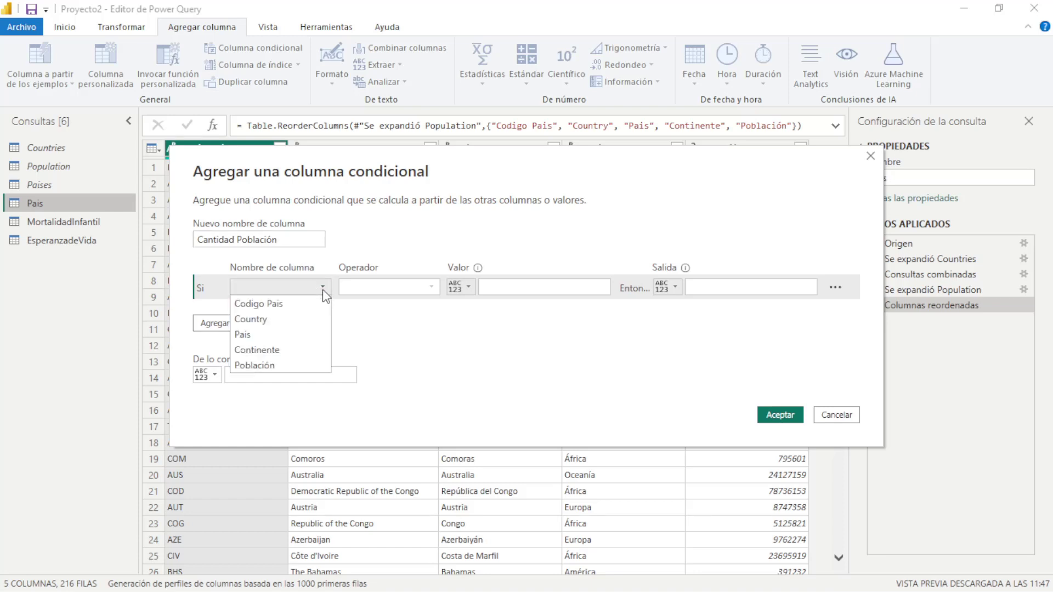
click(293, 366)
click(426, 290)
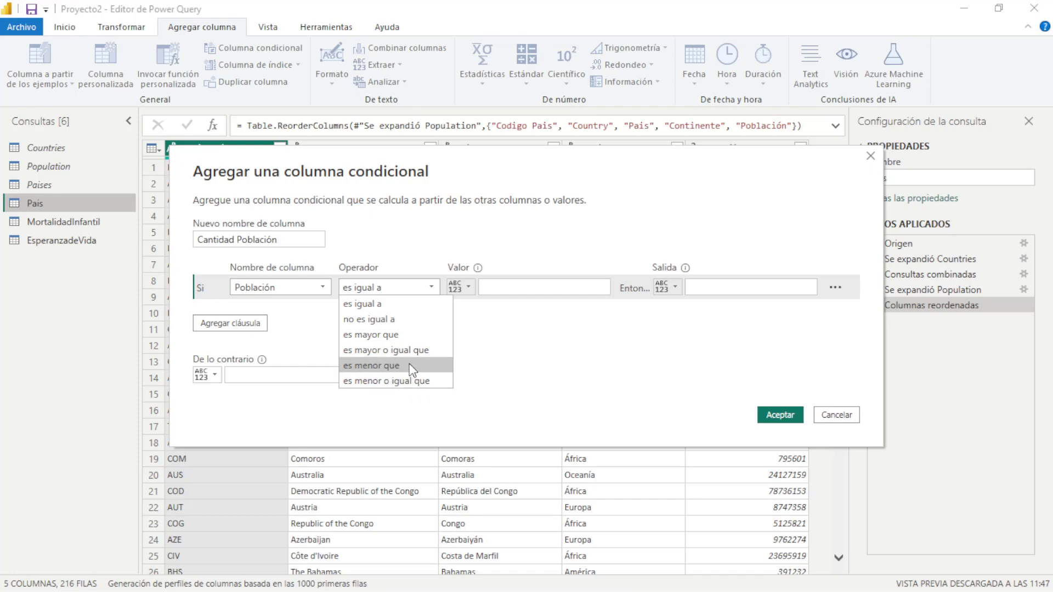
click(408, 366)
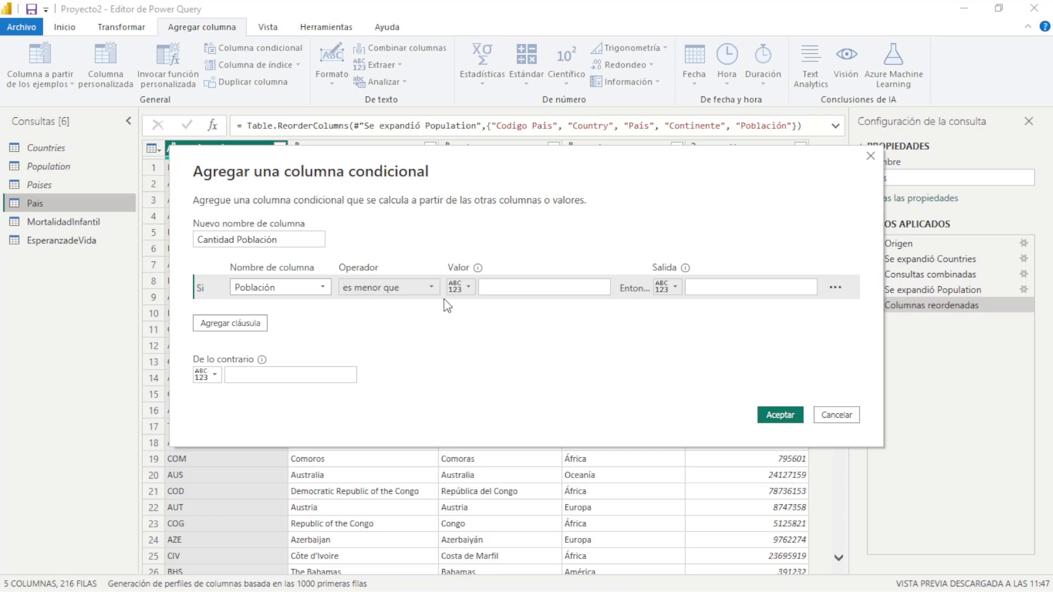
click(432, 289)
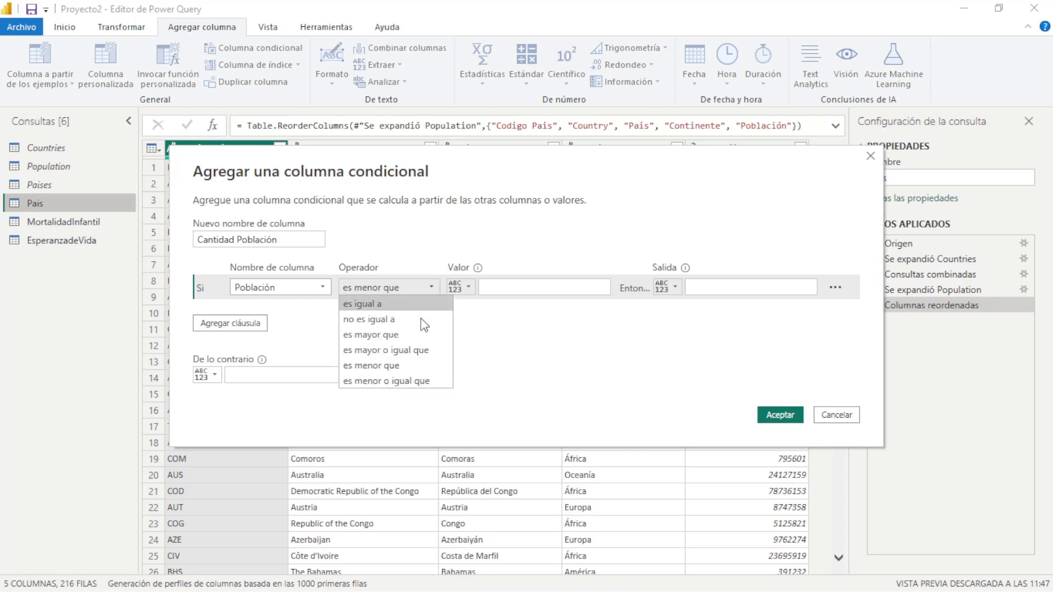
click(416, 381)
click(515, 290)
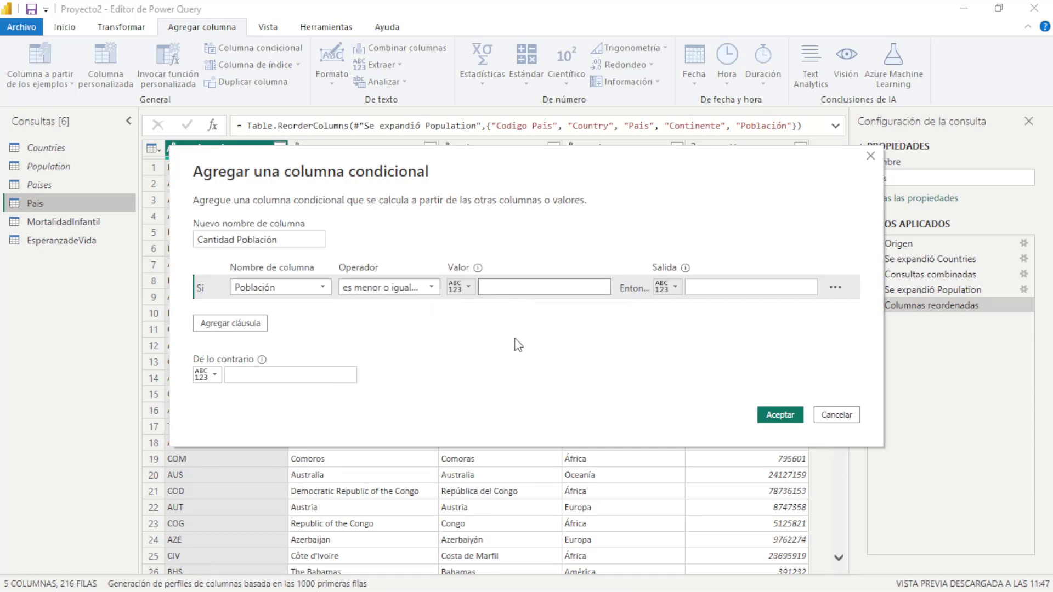
text(1000)
text(000)
click(727, 291)
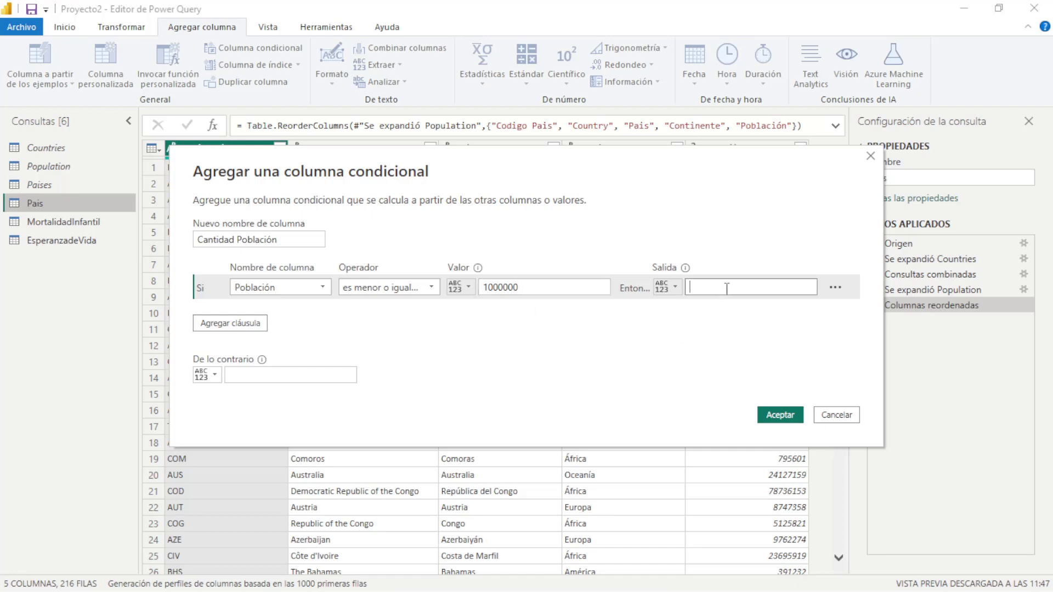
text(0)
text( - )
text(1m)
key(BackSpace)
text(M)
Add a rule: Población less than or equal to 10000000 outputs '1M - 10M'
click(228, 323)
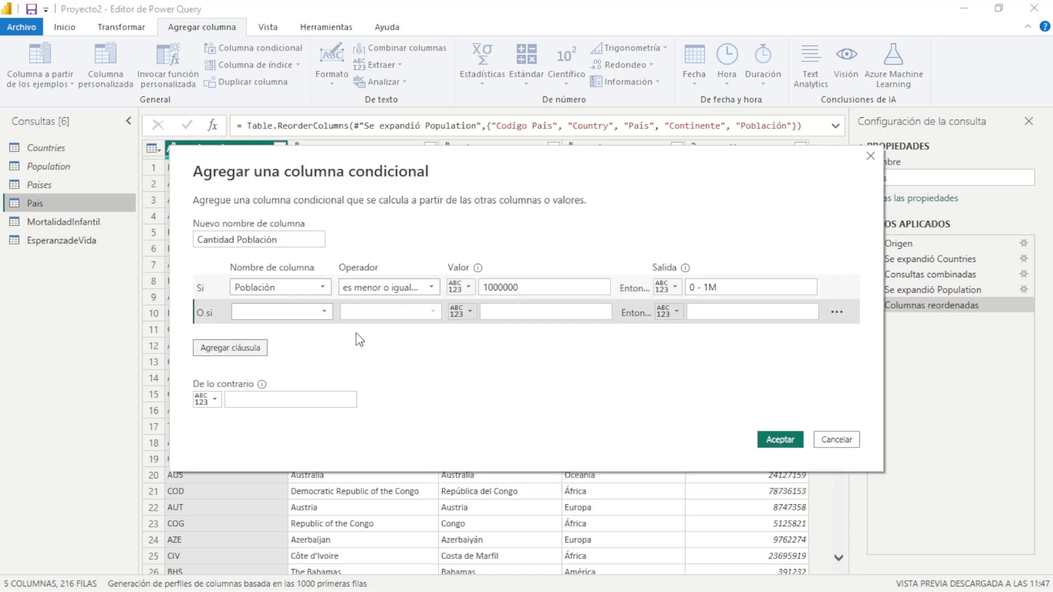
click(323, 311)
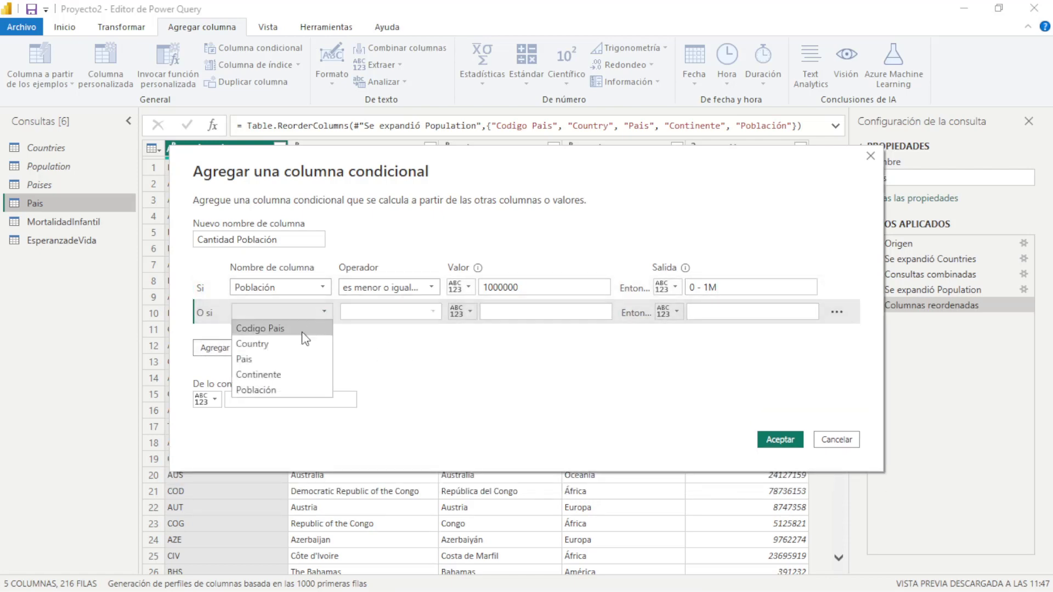
click(288, 359)
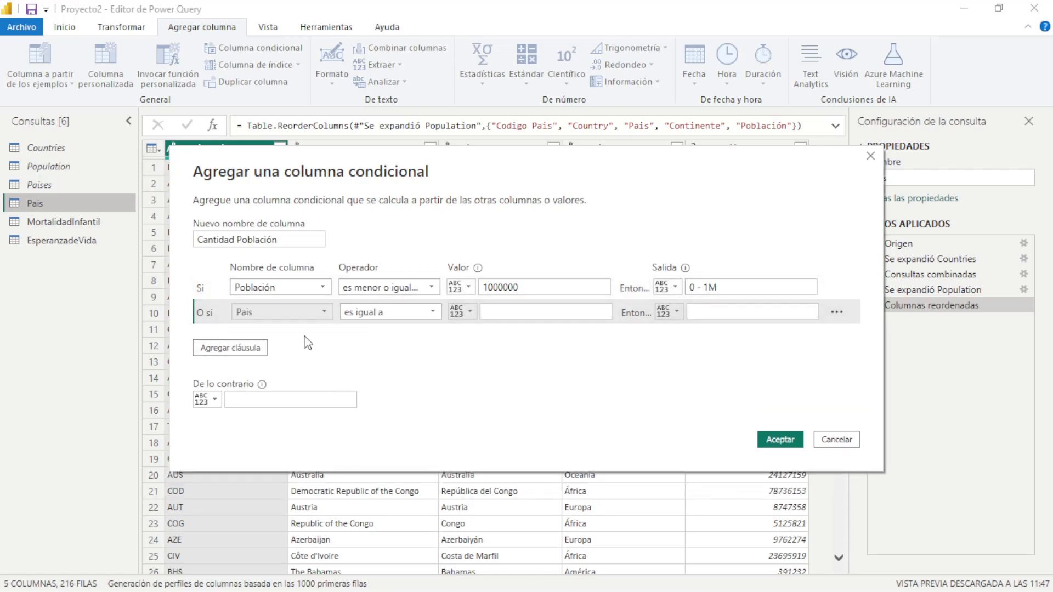
click(324, 312)
click(305, 390)
click(422, 313)
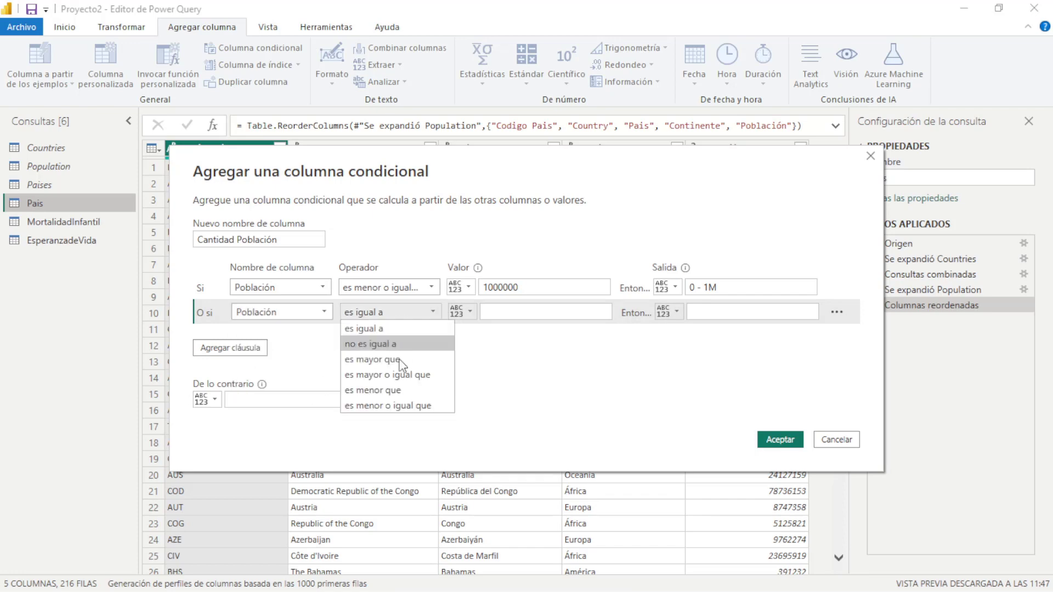
click(406, 406)
click(523, 312)
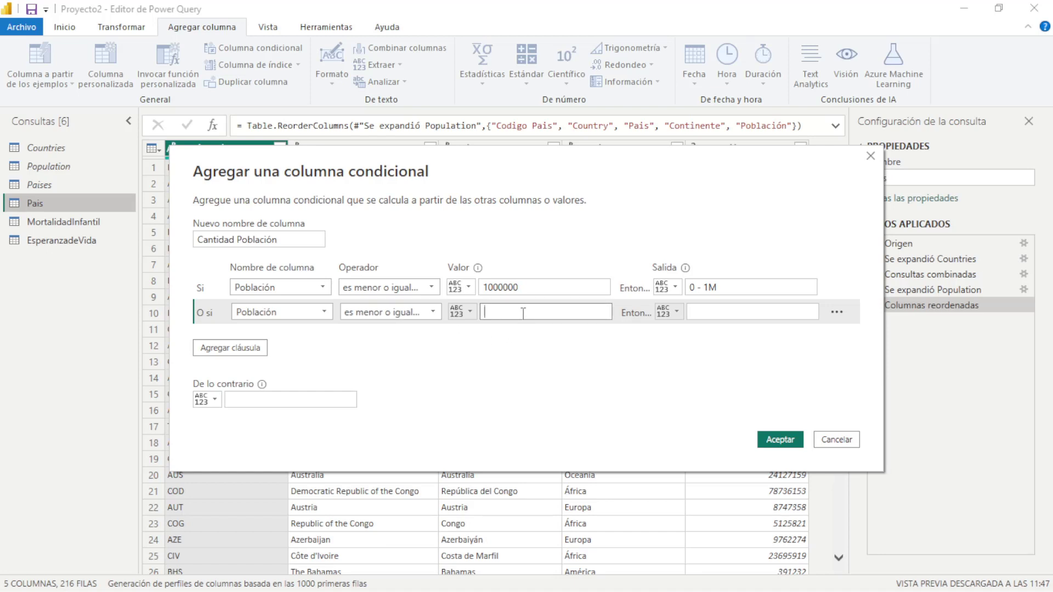
text(10)
text(000)
text(000)
click(716, 313)
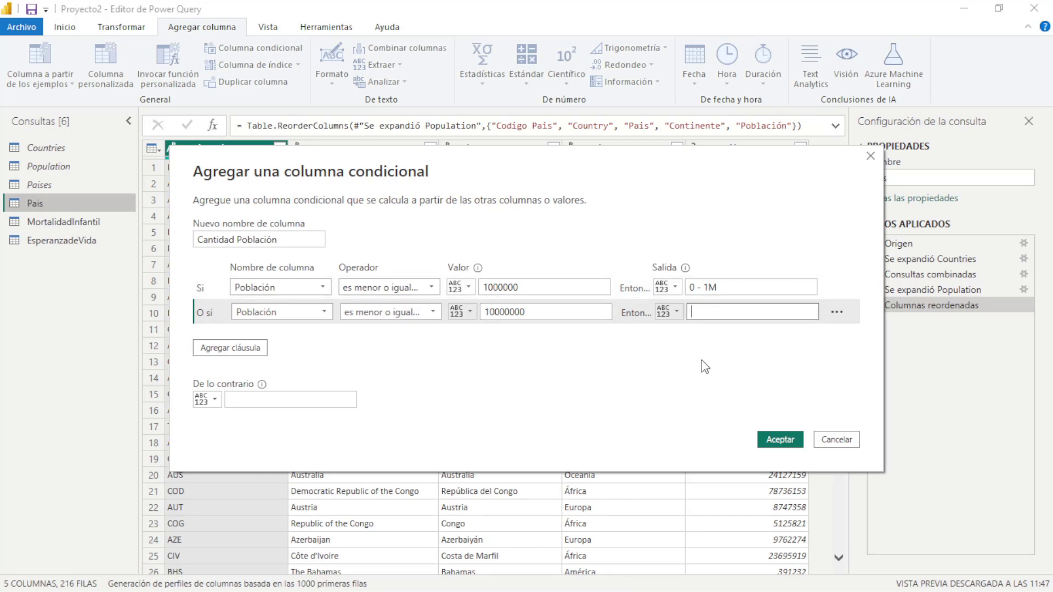
text(1)
text(M)
text( - )
text(10M)
Add Población ≤ 100000000 → '10M - 100M', set otherwise to '100M a más', and confirm
click(230, 347)
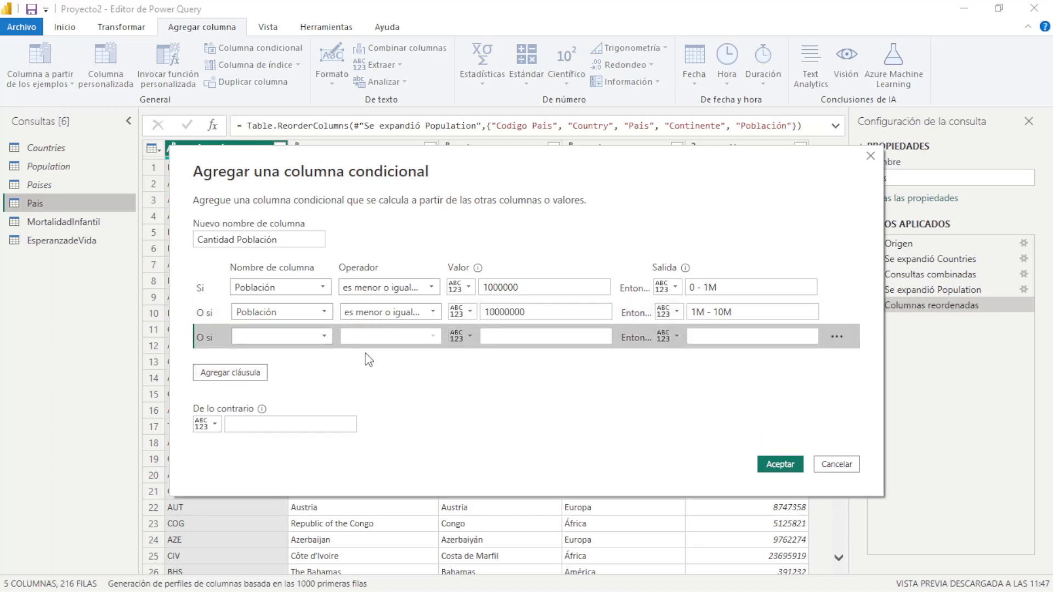
click(324, 337)
click(311, 409)
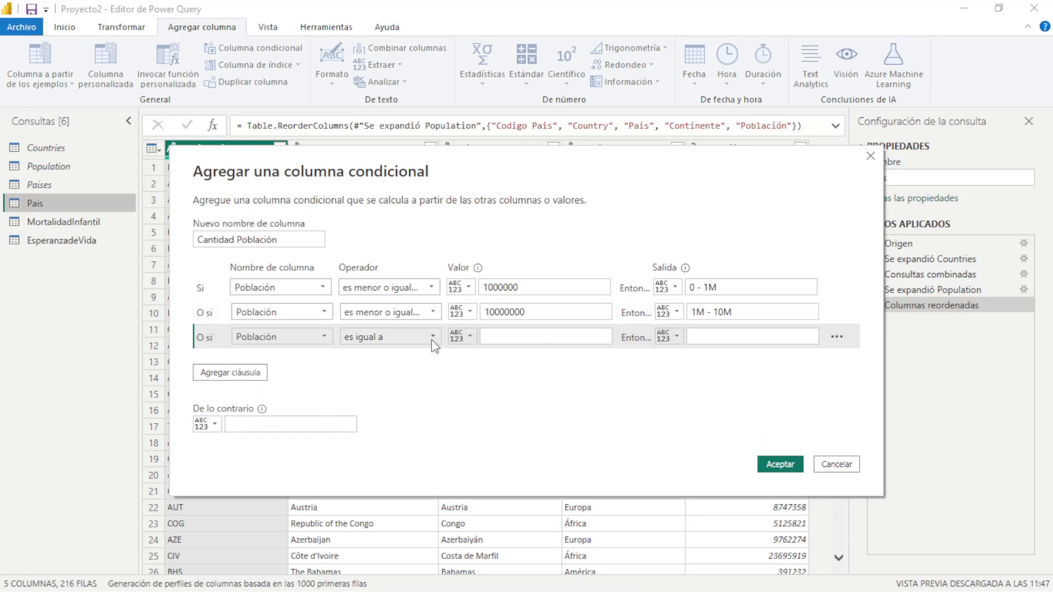
click(431, 339)
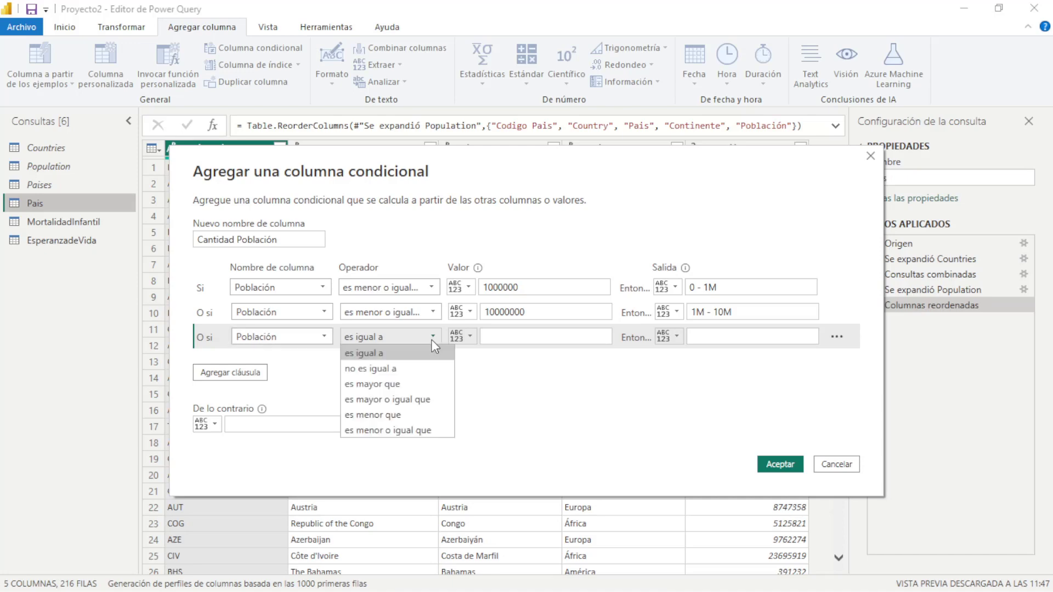
click(416, 430)
click(517, 340)
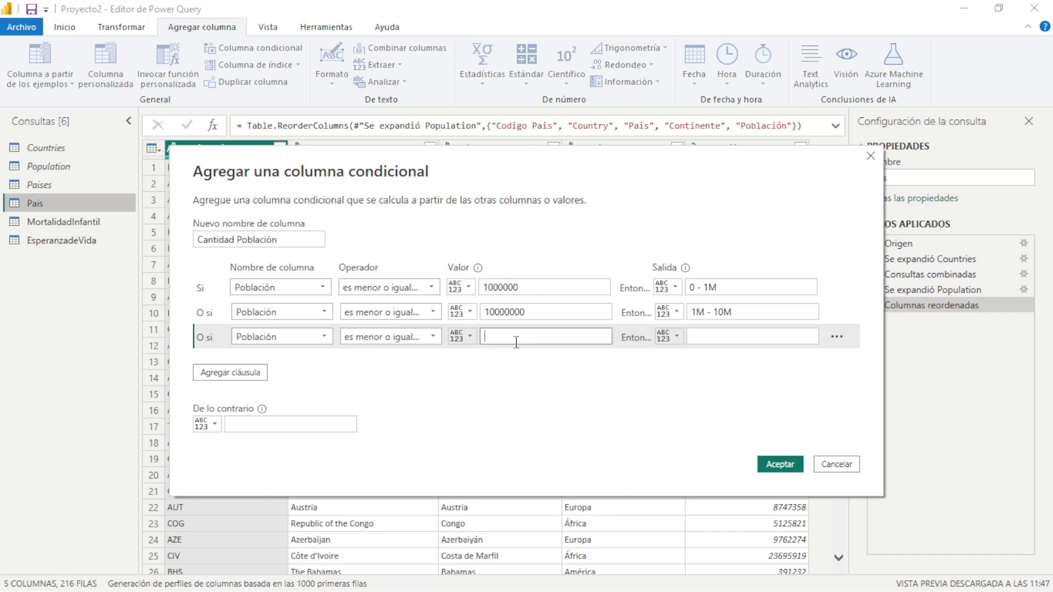
text(10)
text(00)
text(000)
text(00)
click(697, 336)
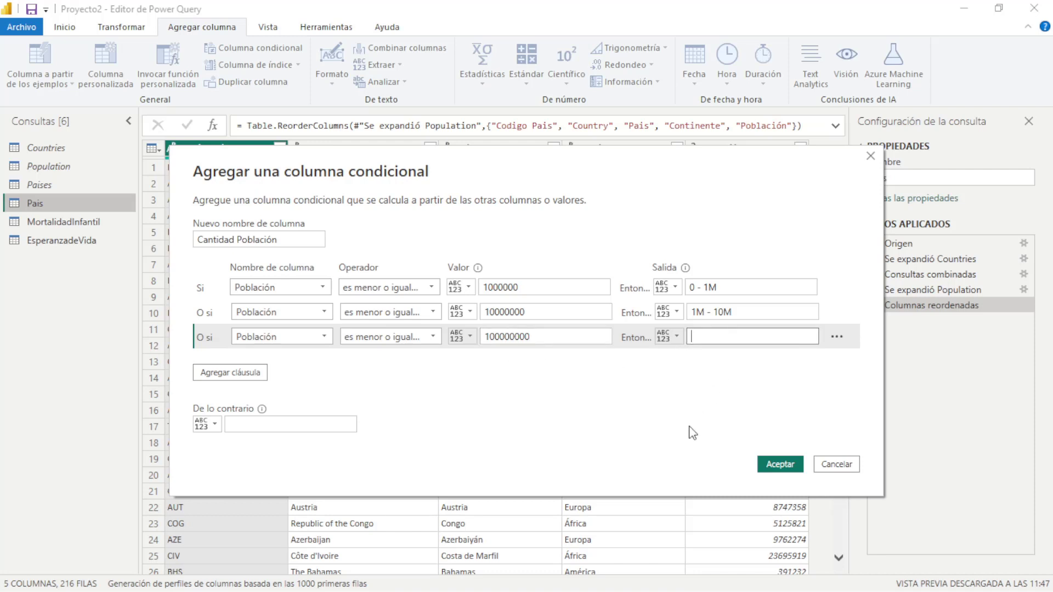
text(10)
text(M )
text(- 100)
text(M)
click(316, 427)
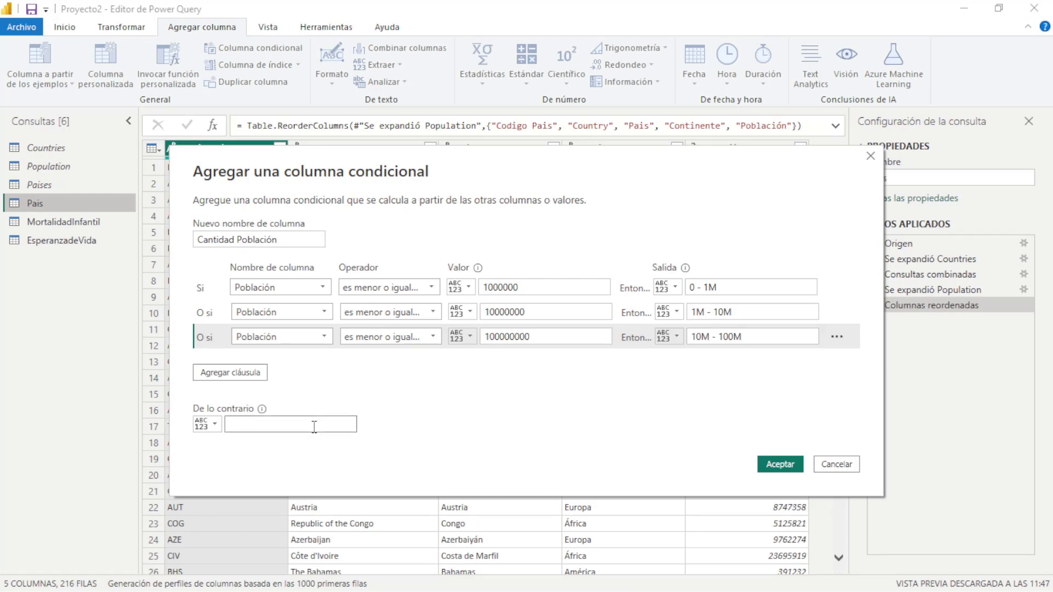
text(100)
text(M )
text(a m)
text(ás)
click(778, 466)
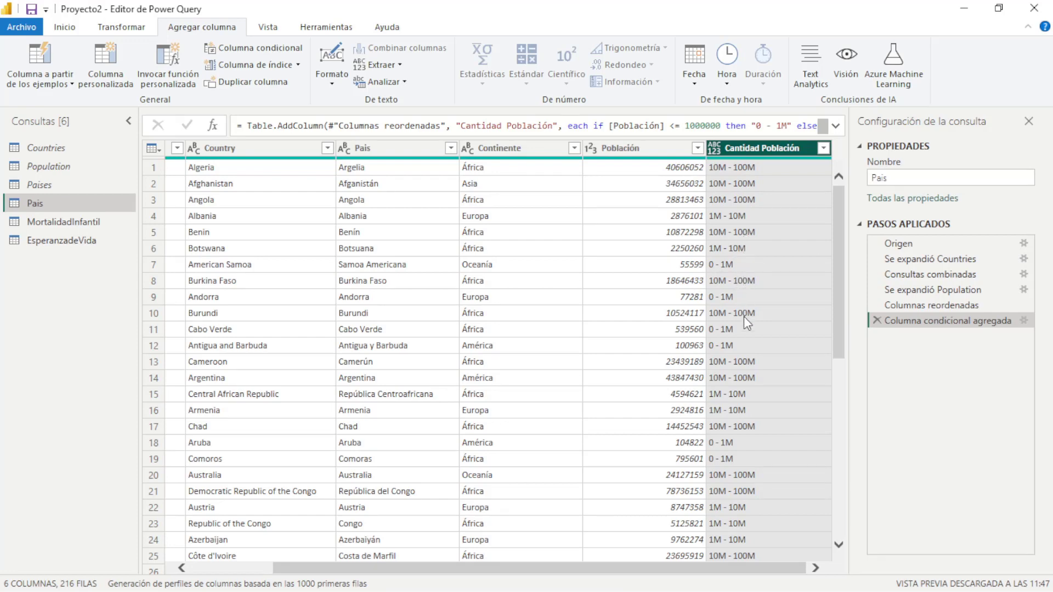
Filter Cantidad Población to '100M a más' to check it, then clear the filter
scroll(757, 424, down, 4)
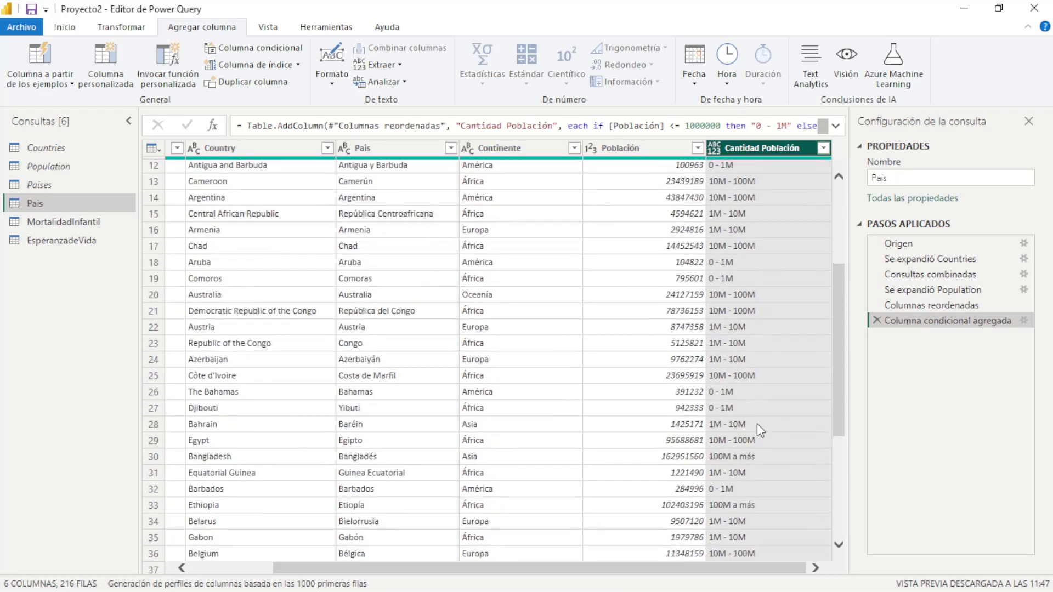
scroll(757, 424, up, 4)
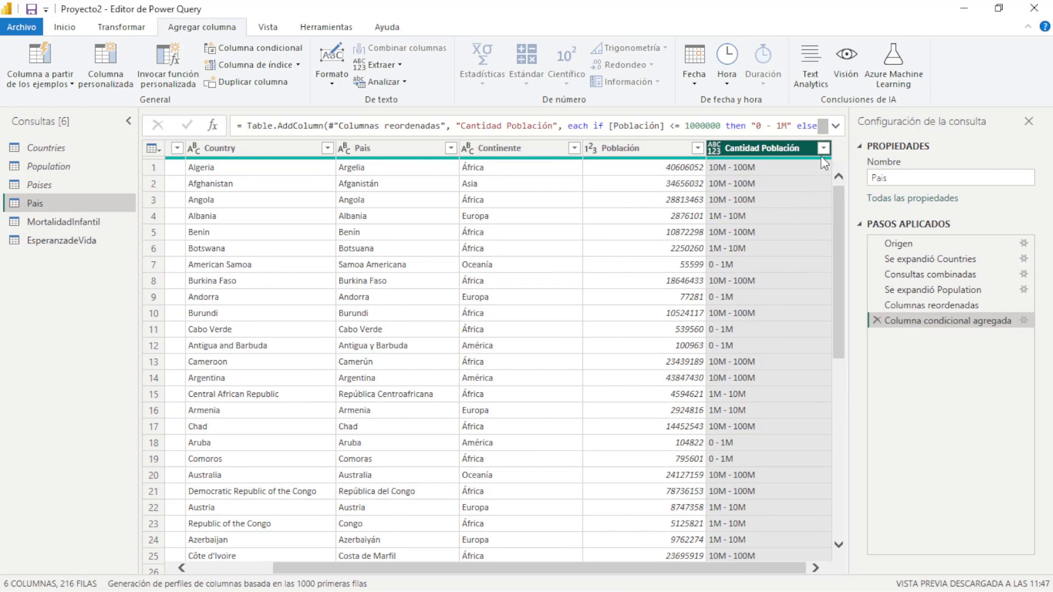
click(824, 148)
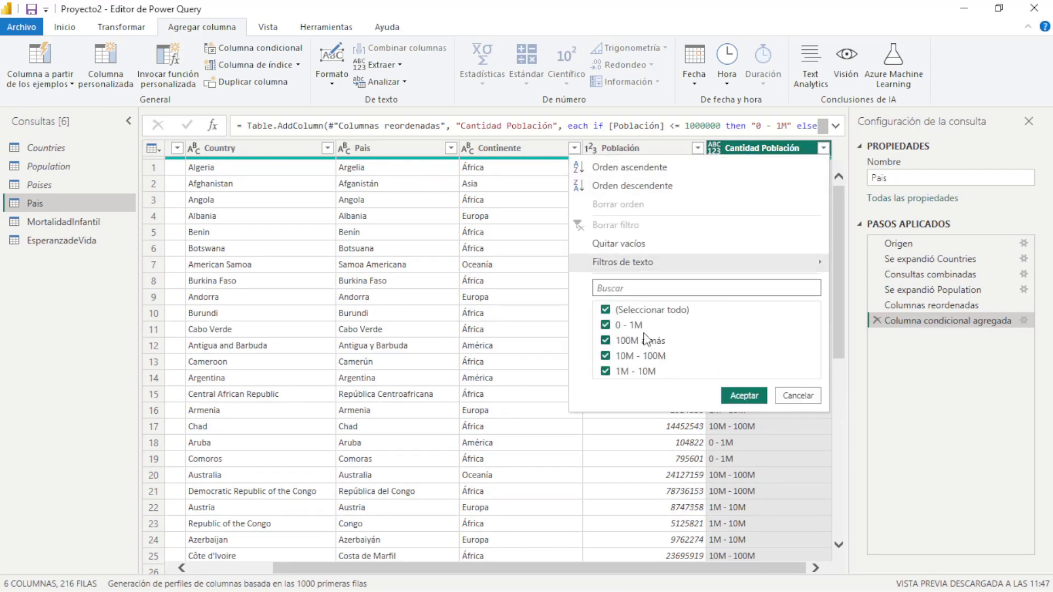
click(659, 310)
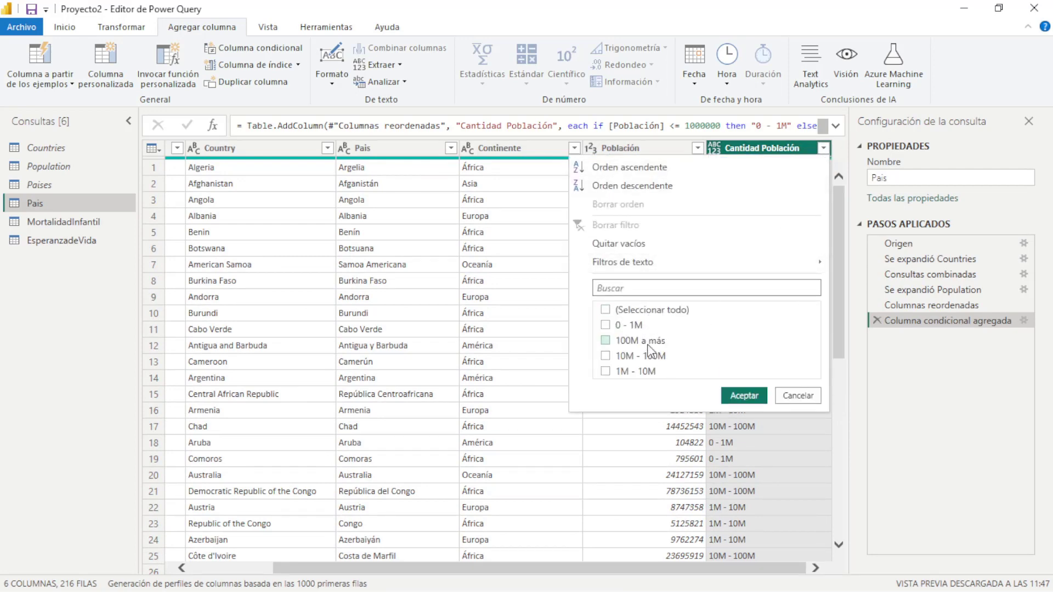
click(649, 341)
click(737, 397)
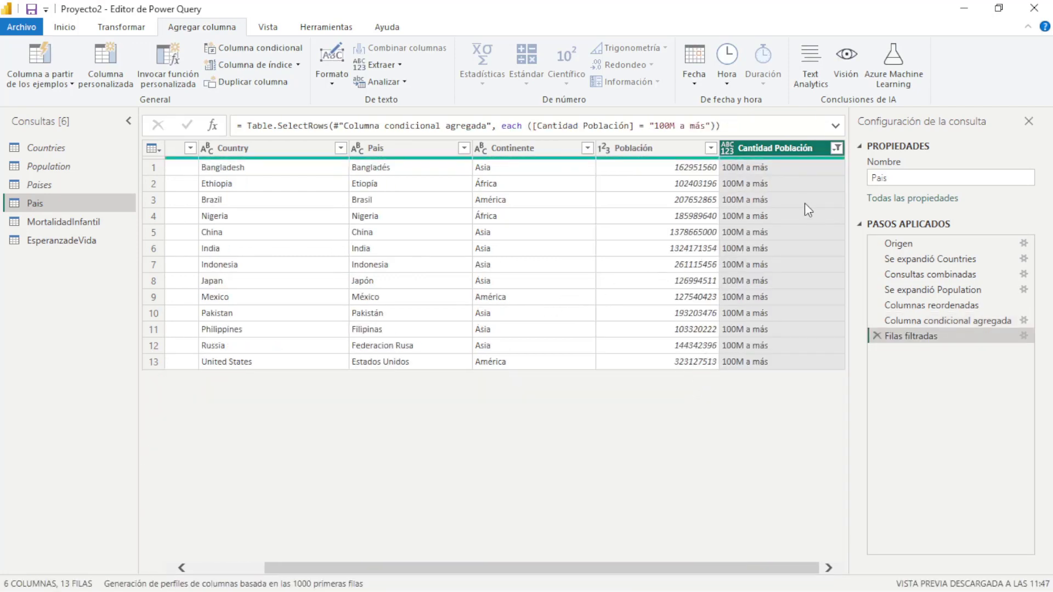
click(837, 148)
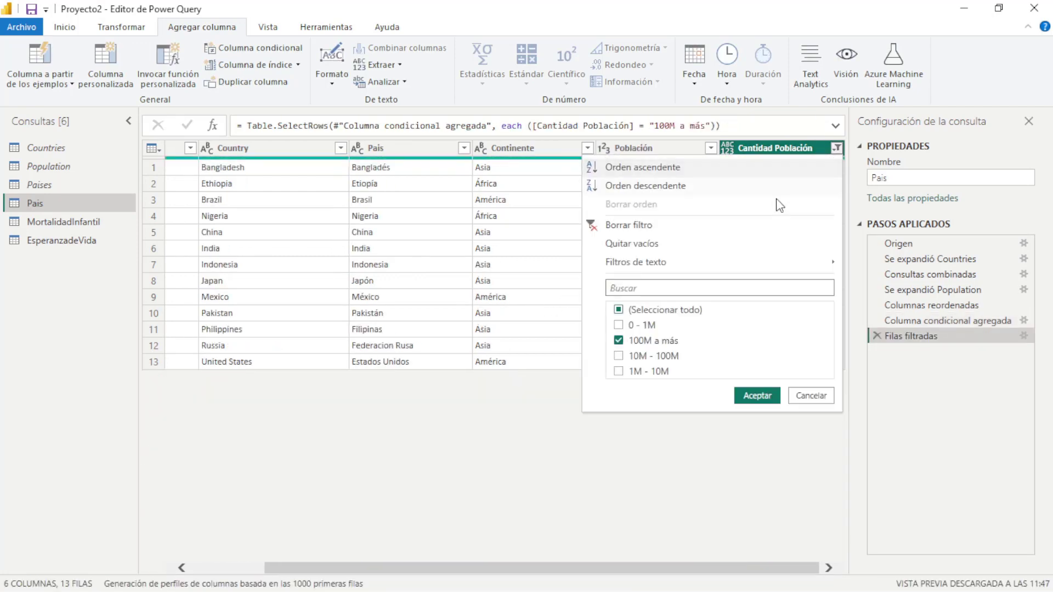
click(651, 230)
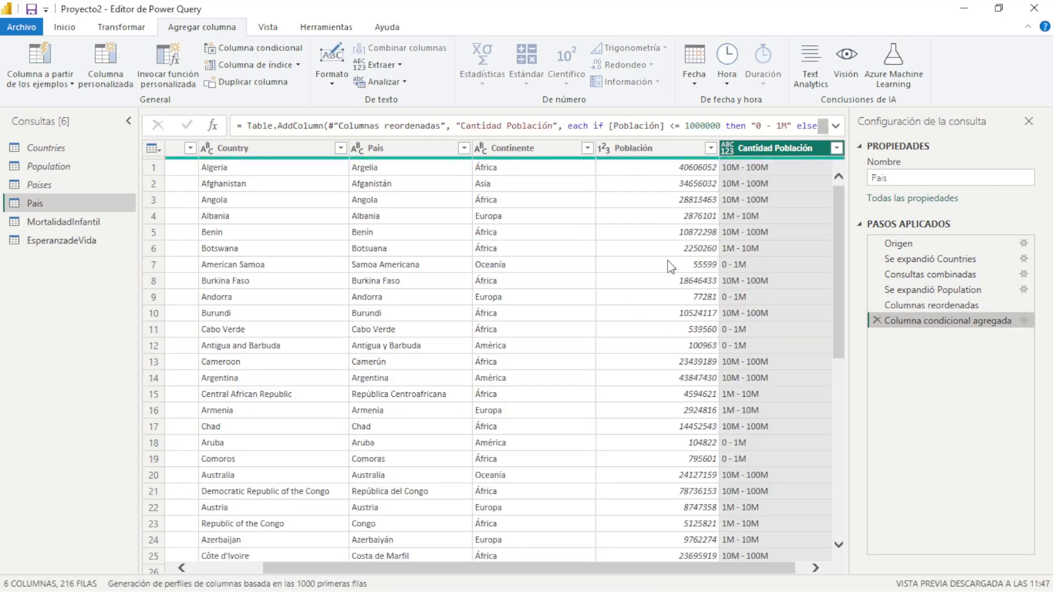
Change the Cantidad Población column's data type to Texto
scroll(671, 267, down, 2)
scroll(670, 267, up, 2)
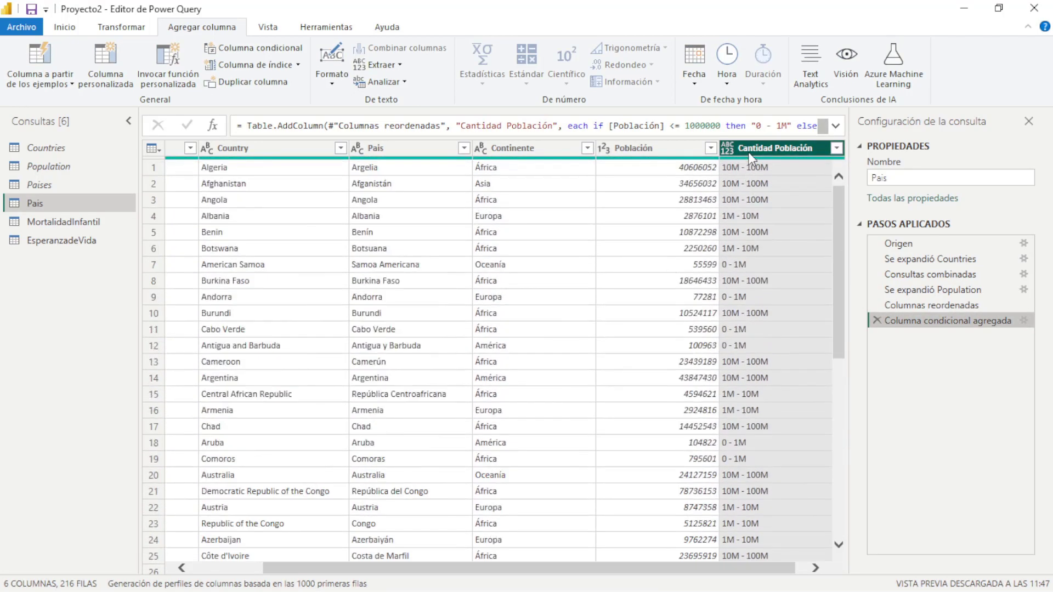
click(728, 151)
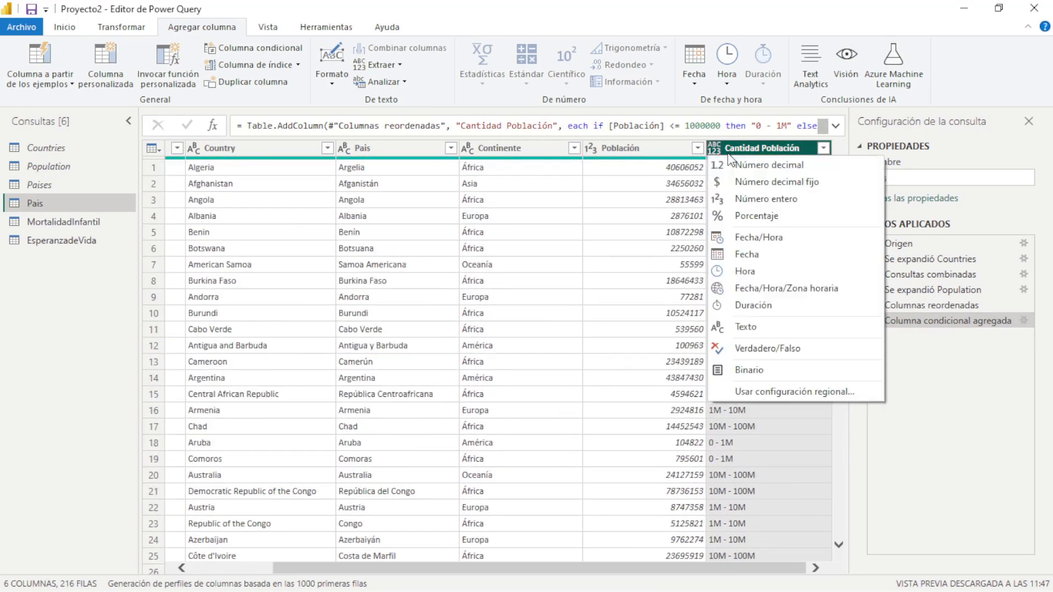
click(757, 329)
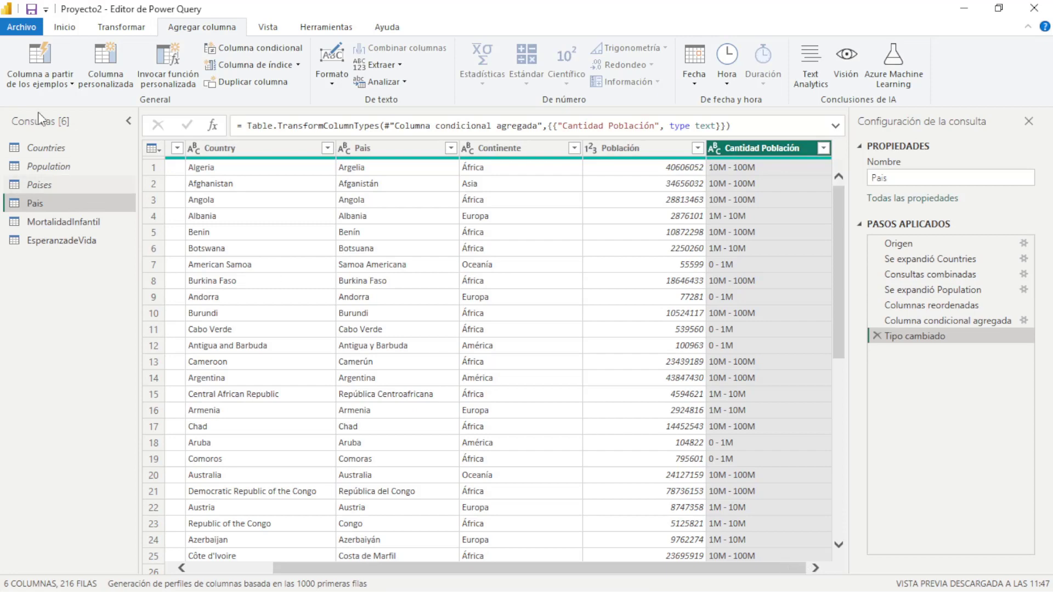
Close and apply the query changes, then return to the report view
click(71, 31)
click(22, 84)
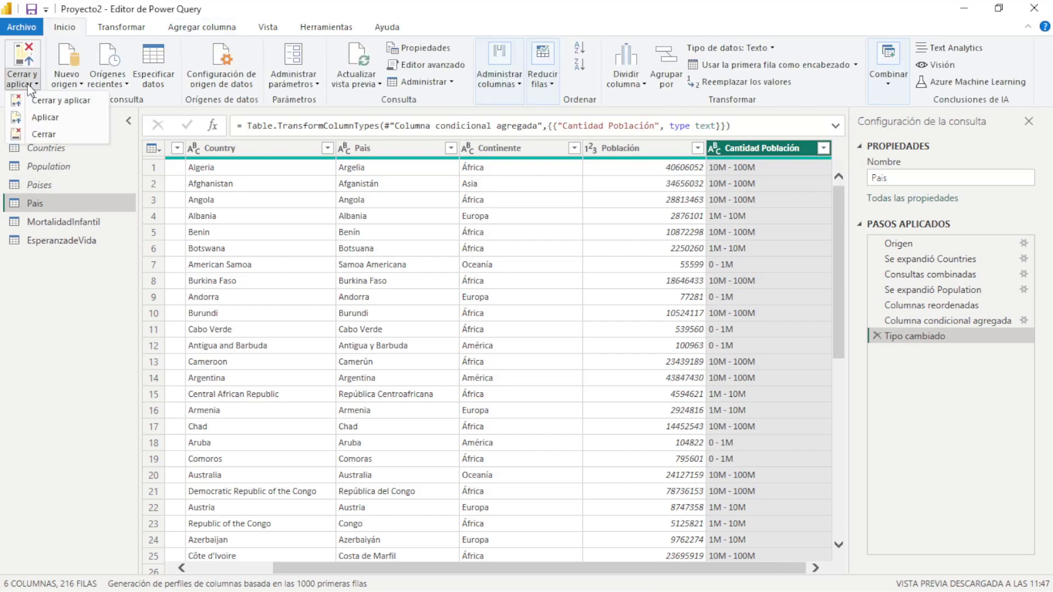
click(47, 100)
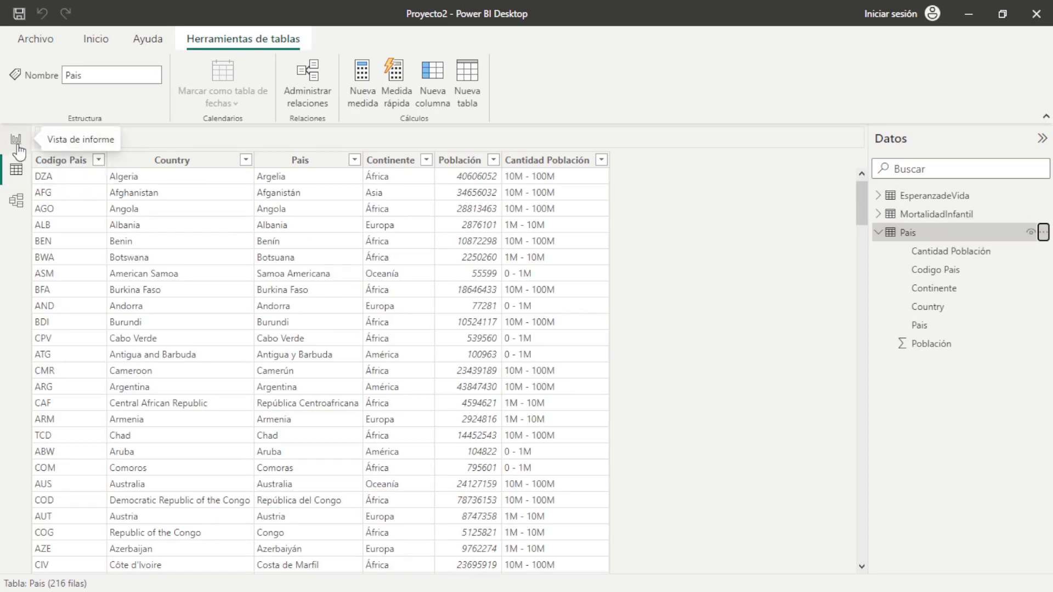
click(16, 139)
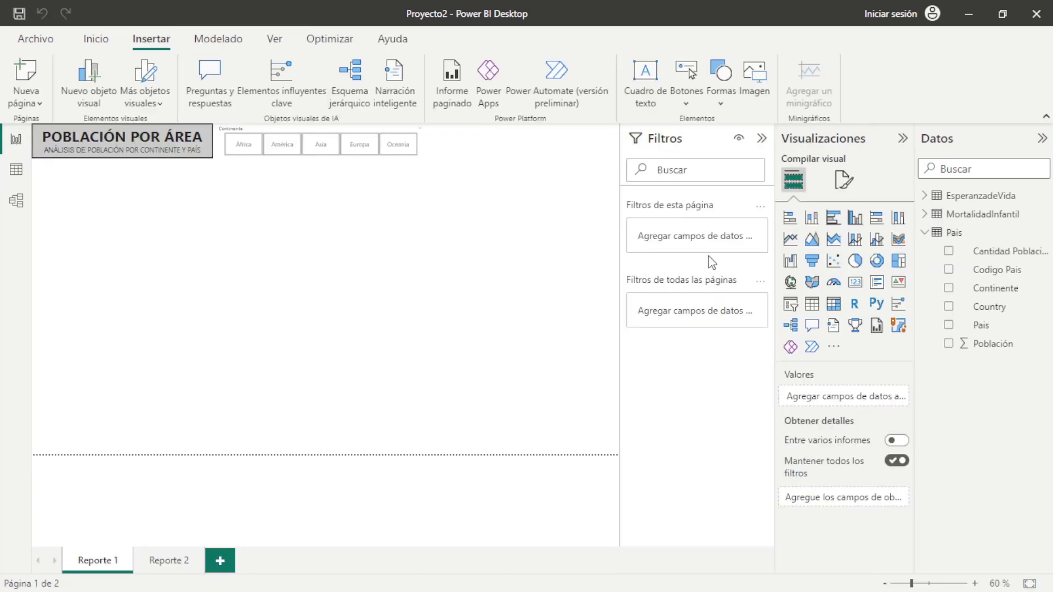
Discard an accidental empty slicer, then copy and paste the Continente slicer
click(790, 303)
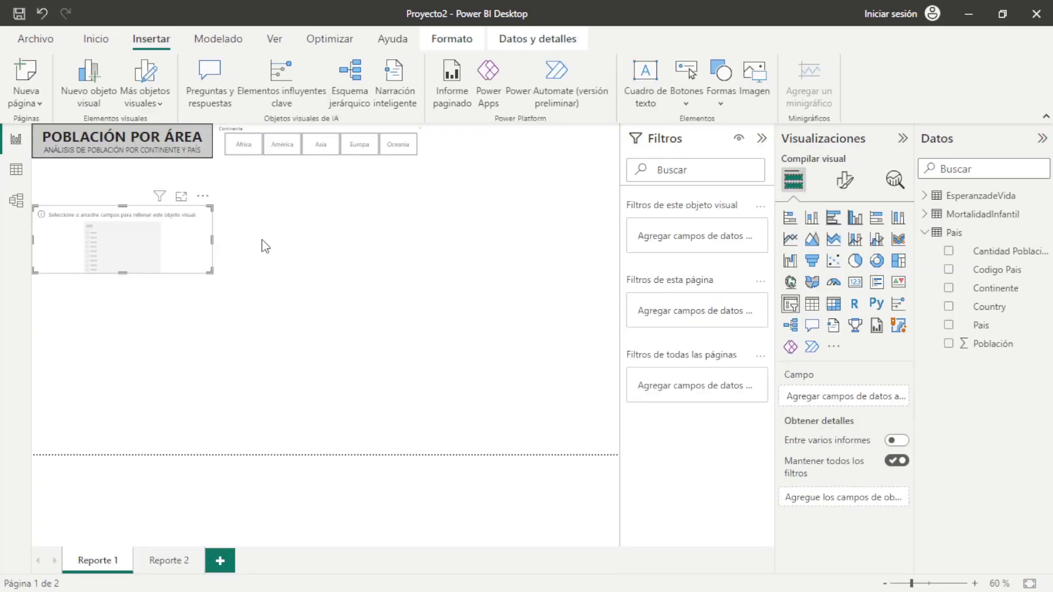
drag(174, 254, 304, 280)
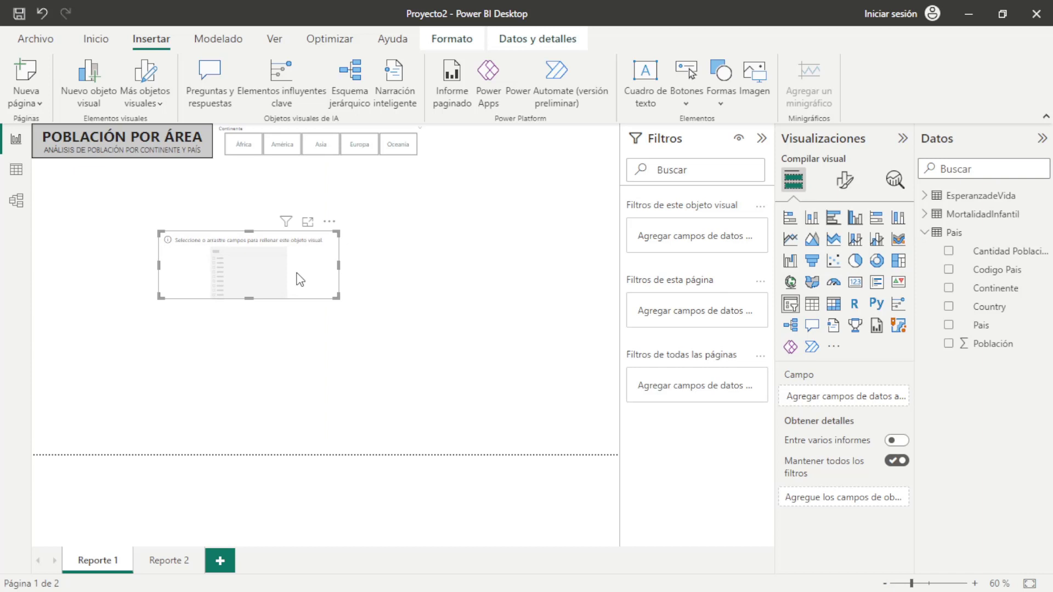
key(Delete)
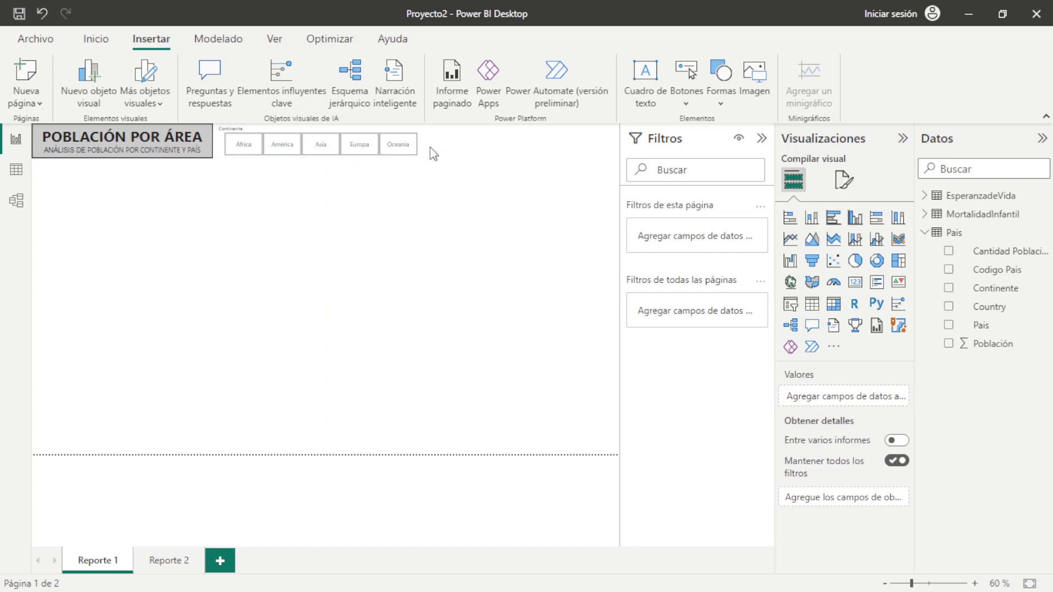
click(427, 148)
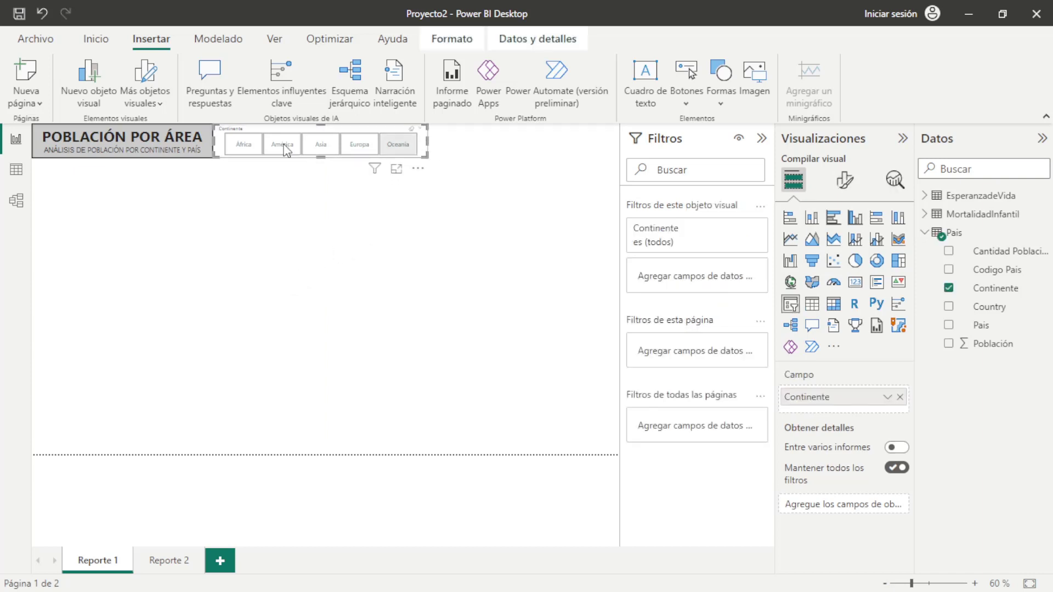
click(95, 38)
click(61, 82)
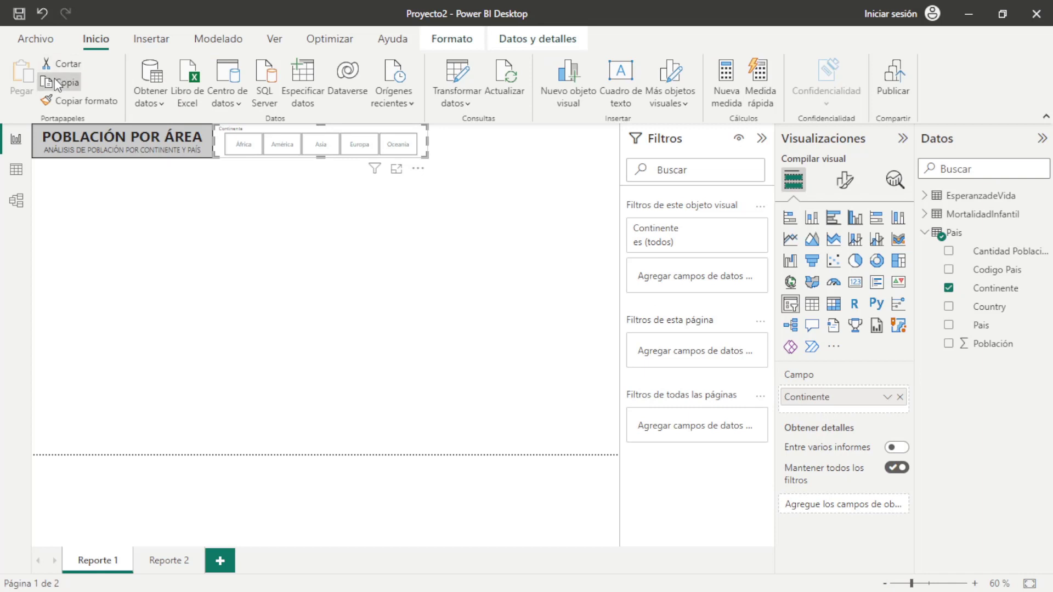
click(200, 263)
key(ctrl+v)
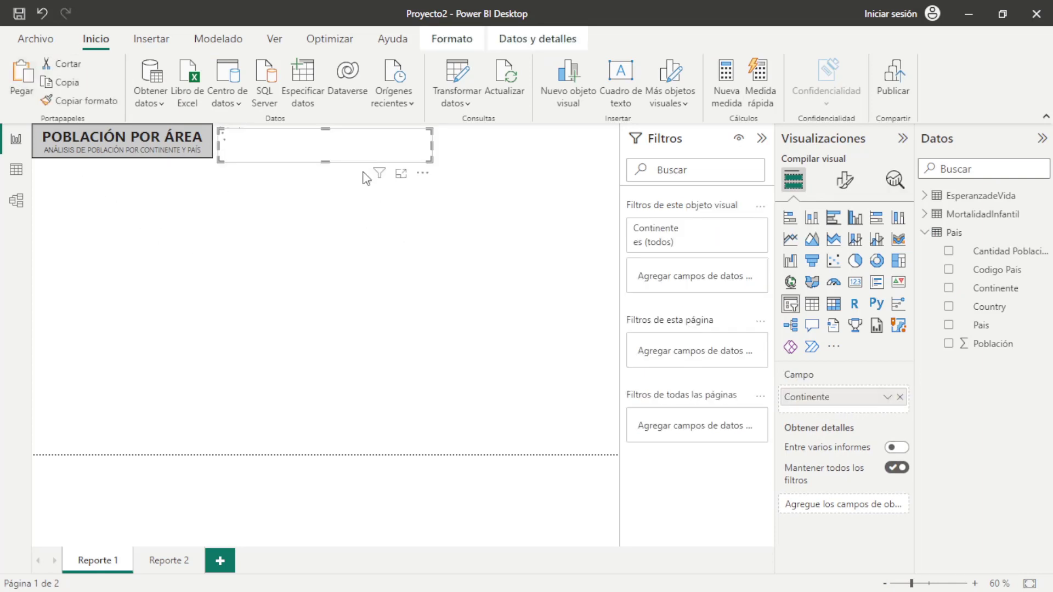
drag(378, 163, 399, 207)
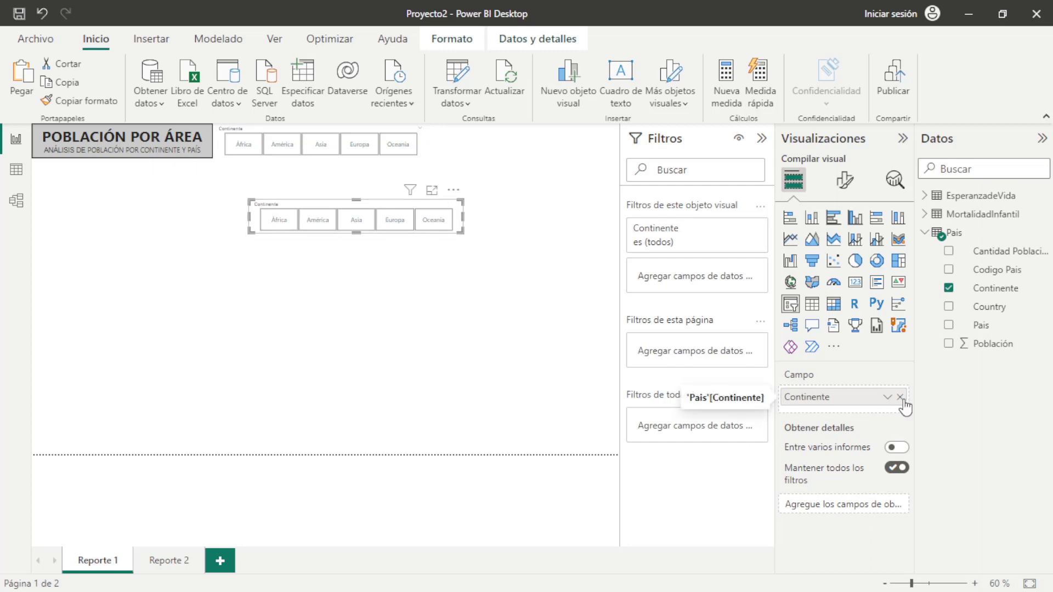
Replace the copy's field with Cantidad Población and place it beside the Continente slicer
click(1011, 291)
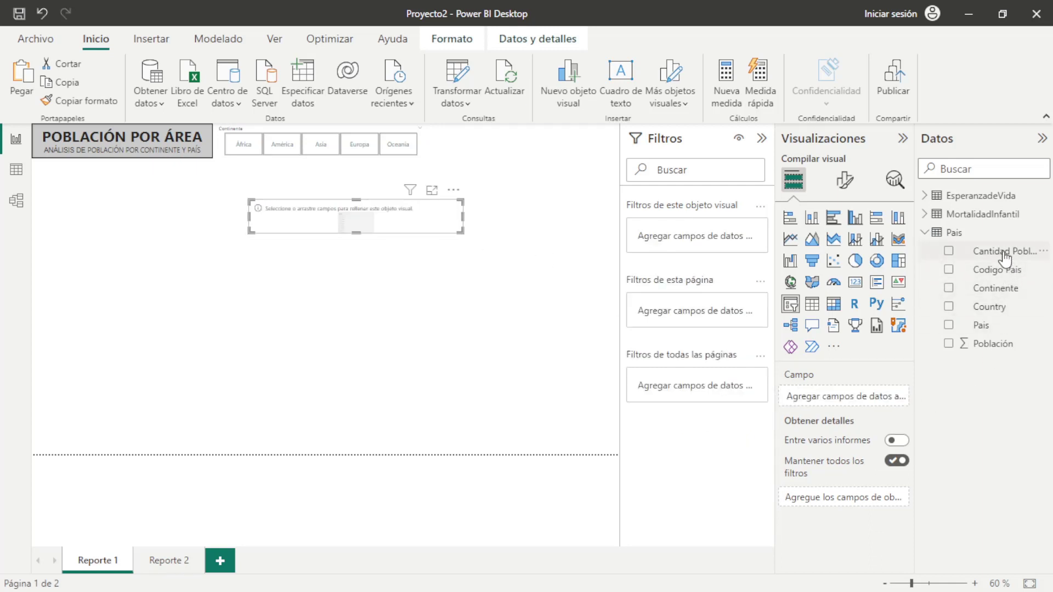
drag(1004, 251, 853, 390)
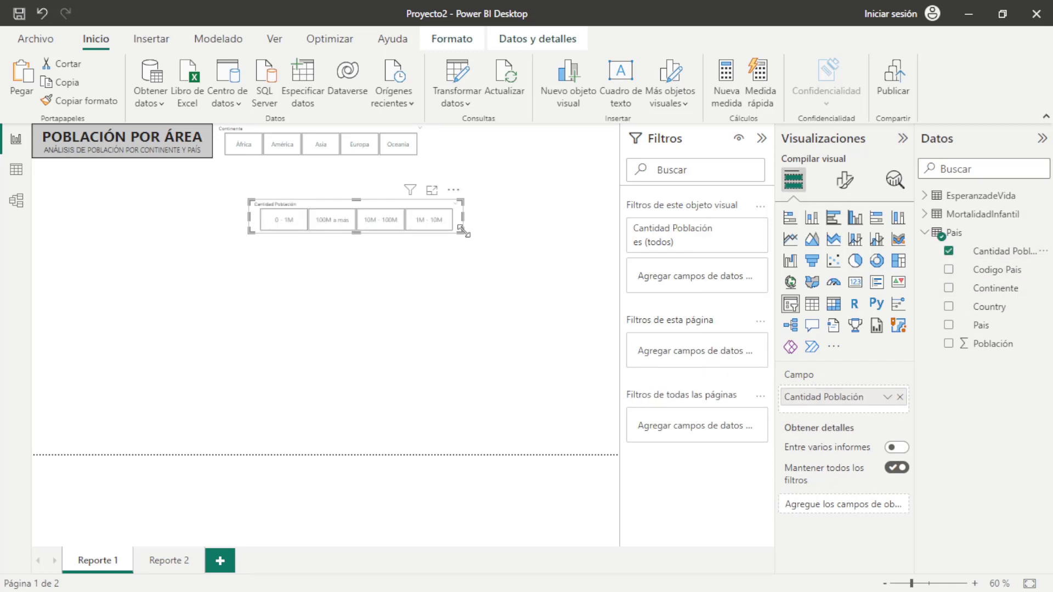
drag(464, 232, 473, 236)
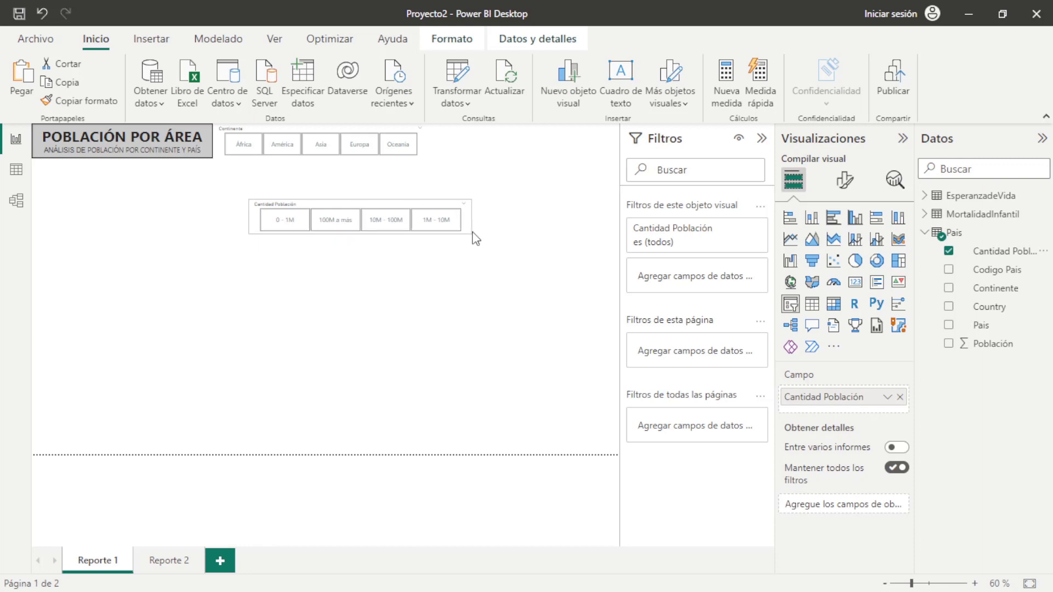
key(ctrl+z)
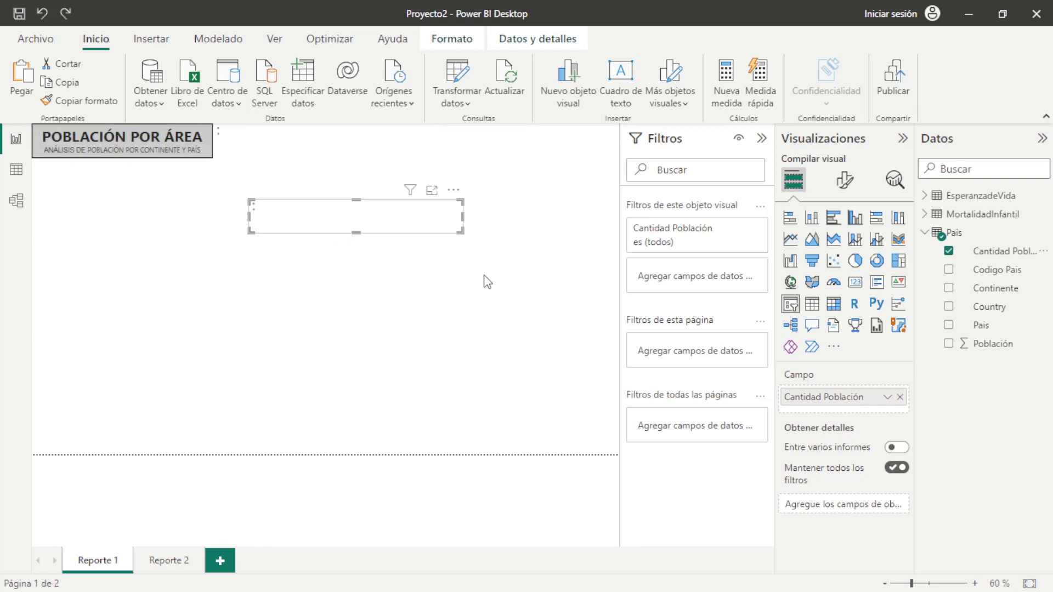
mouse_move(313, 206)
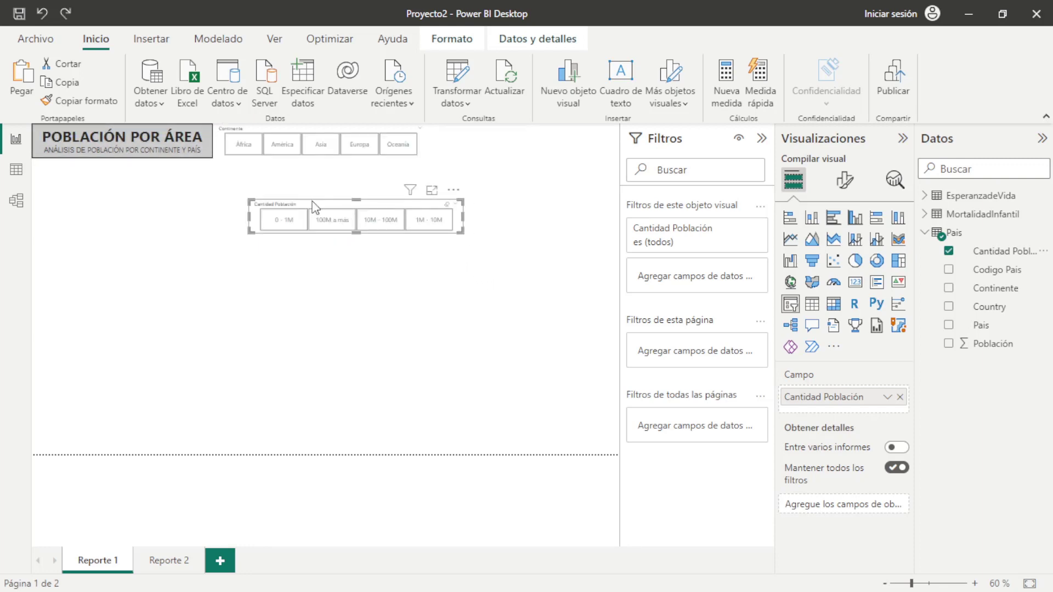
drag(315, 207, 430, 160)
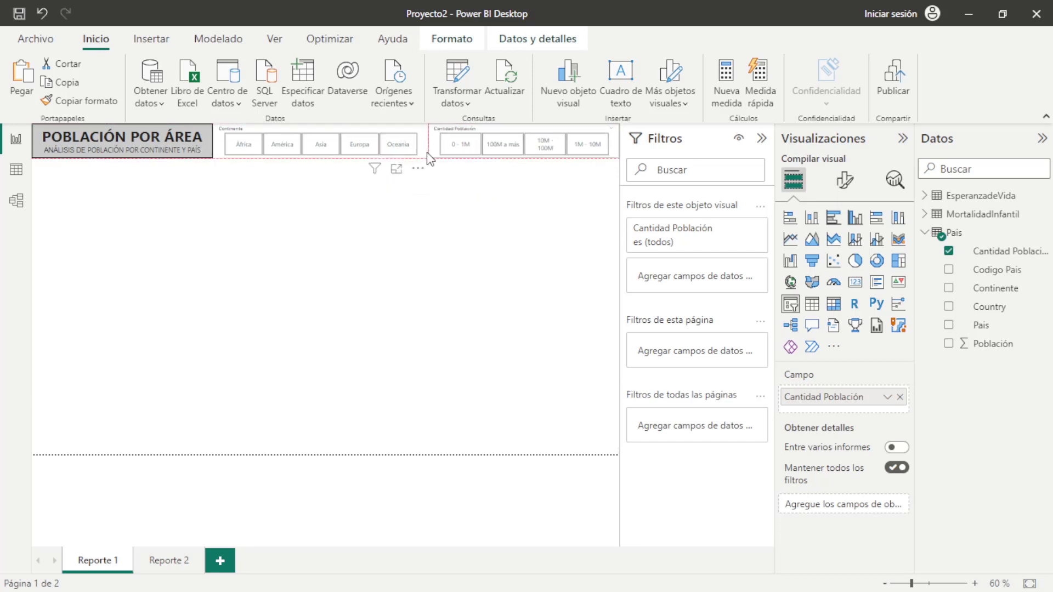
click(429, 160)
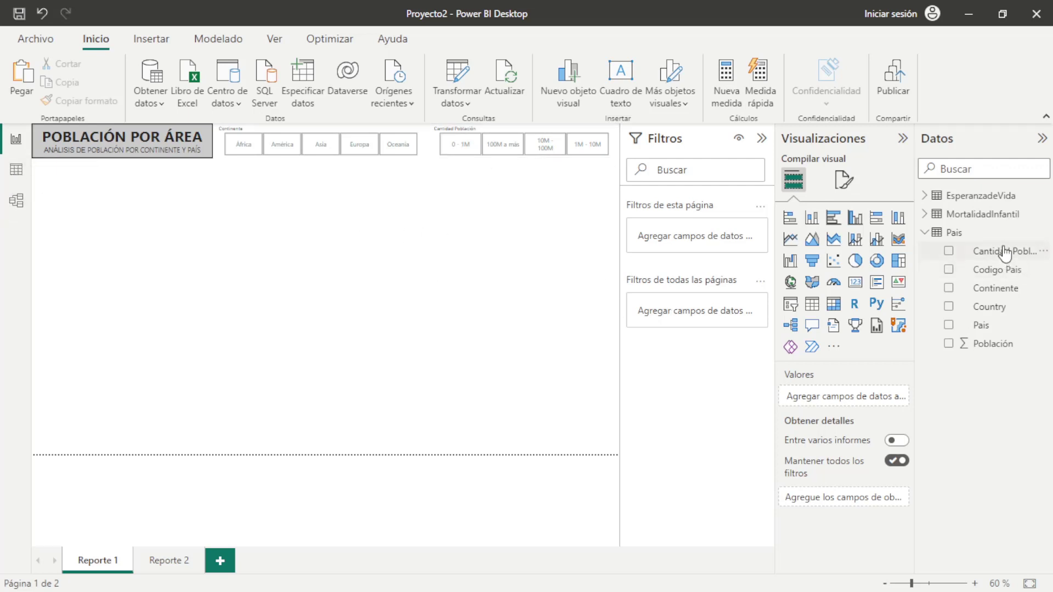
Open the Pais table's actions menu in the Datos pane
click(1042, 235)
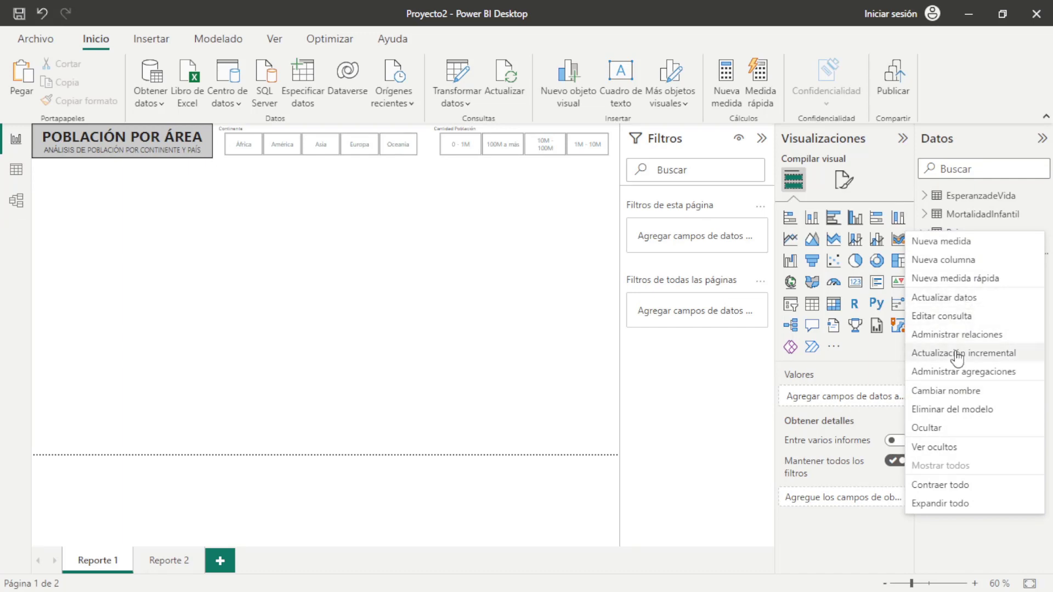
Edit the Pais query again and open a new Columna condicional dialog
click(964, 317)
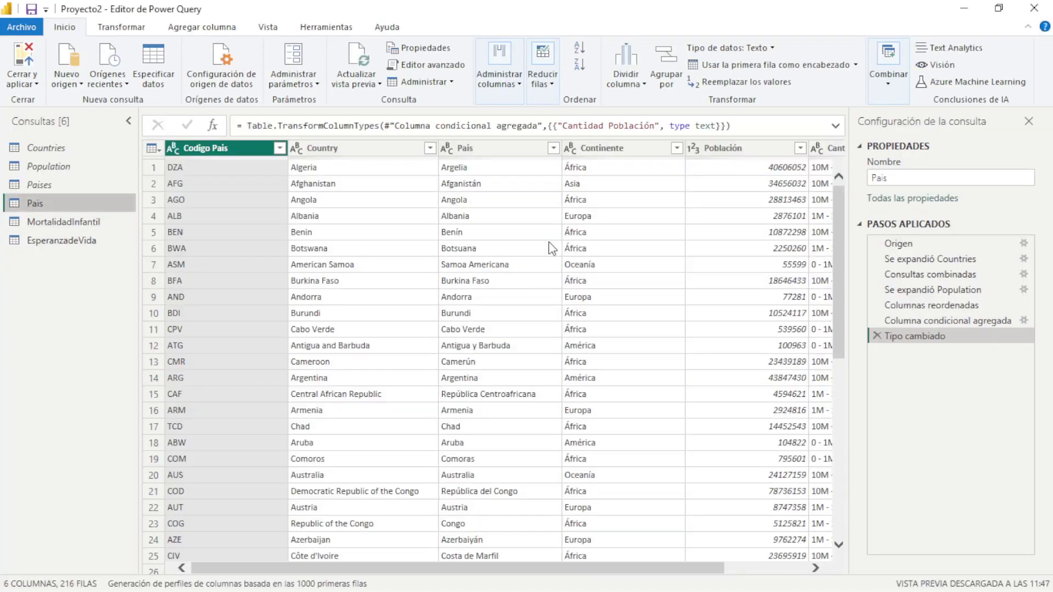
drag(713, 568, 795, 568)
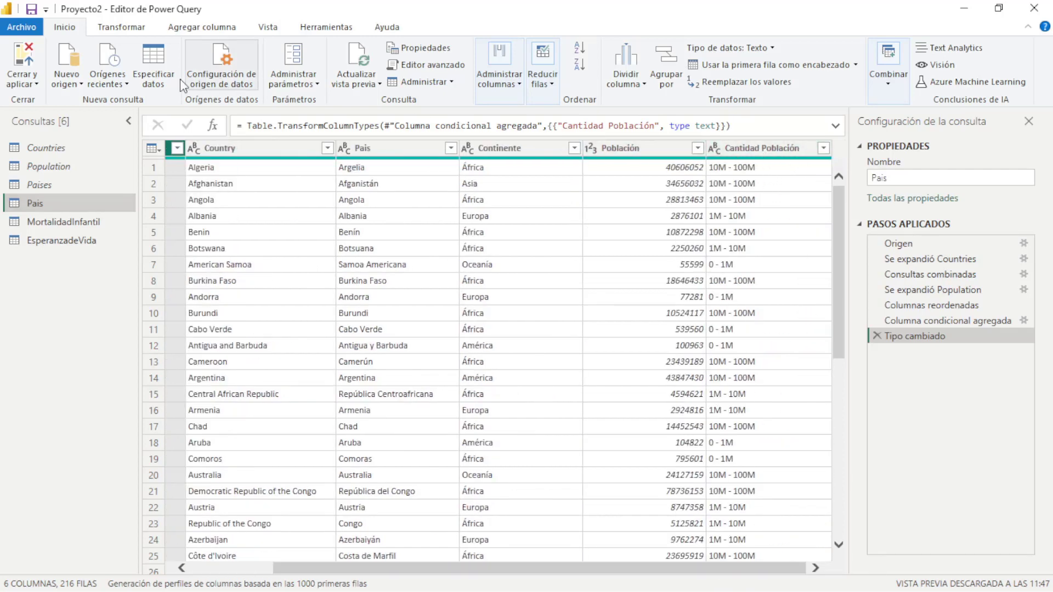
click(177, 31)
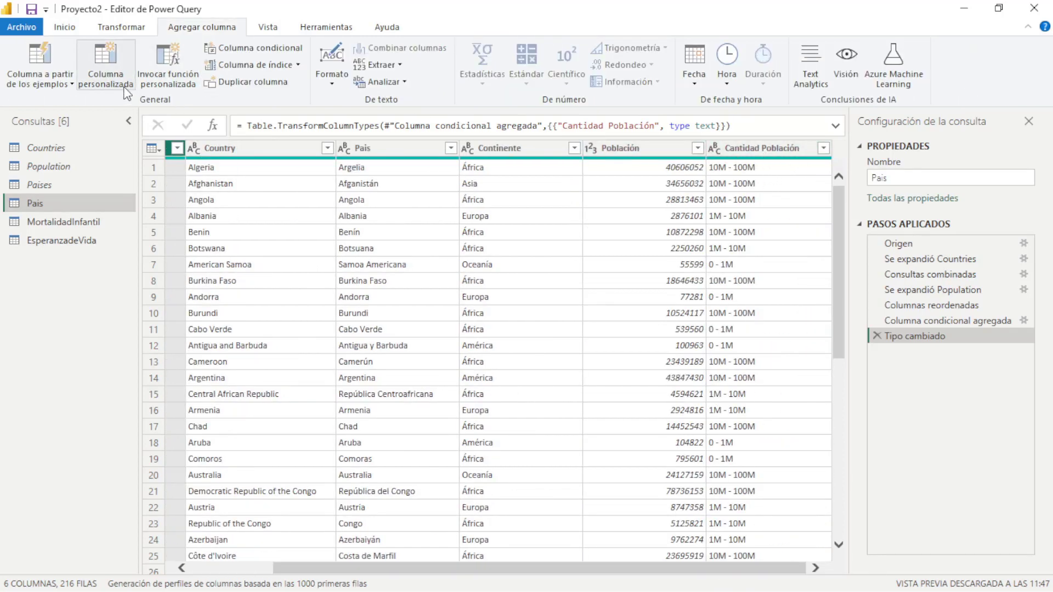
click(271, 50)
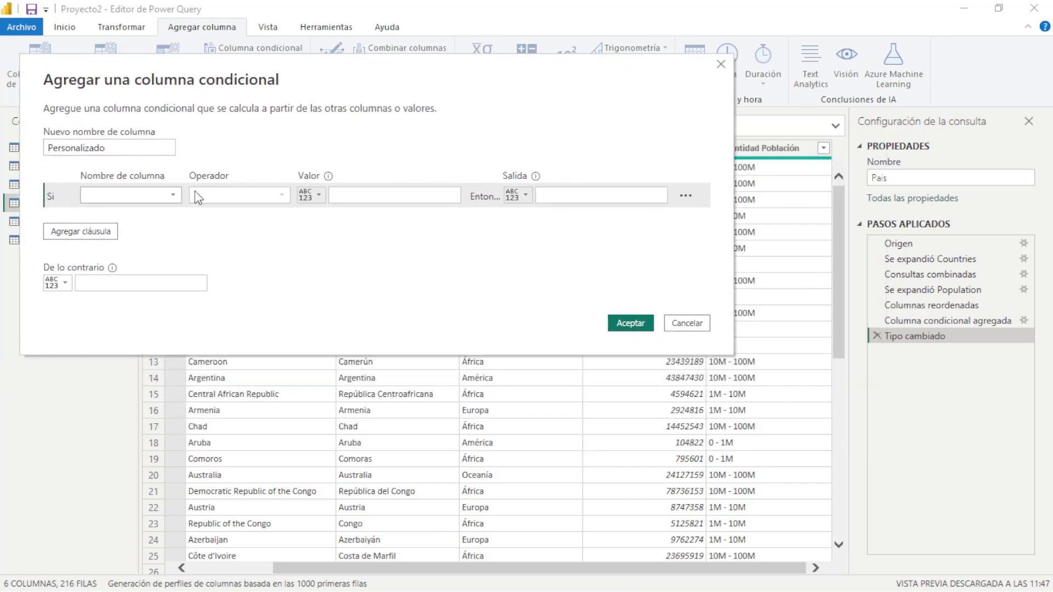
Add the first rule: Cantidad Población equal to '0 - 1M' outputs 1
click(174, 196)
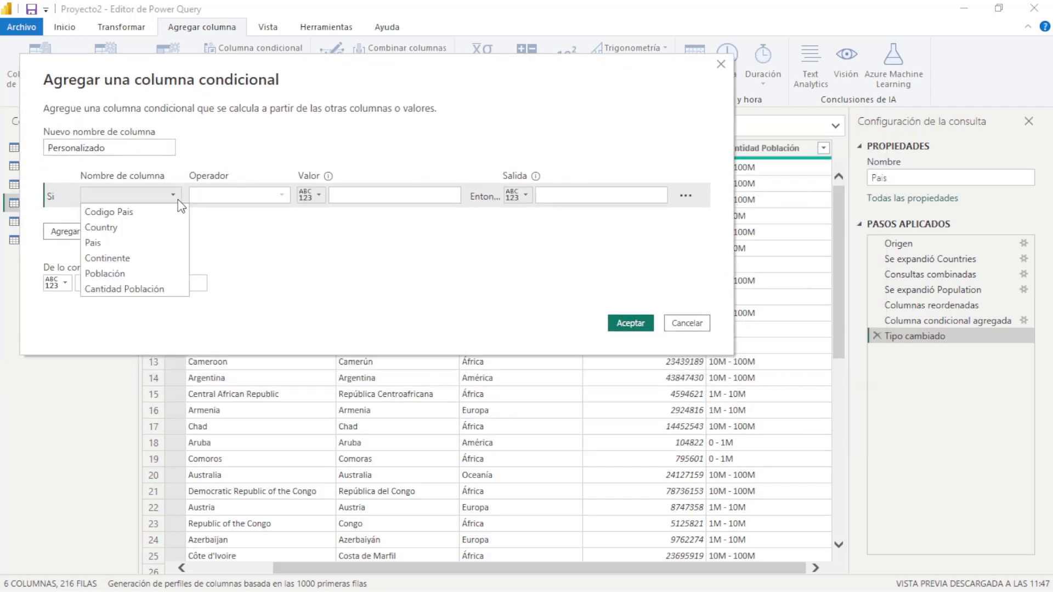
click(148, 289)
click(378, 197)
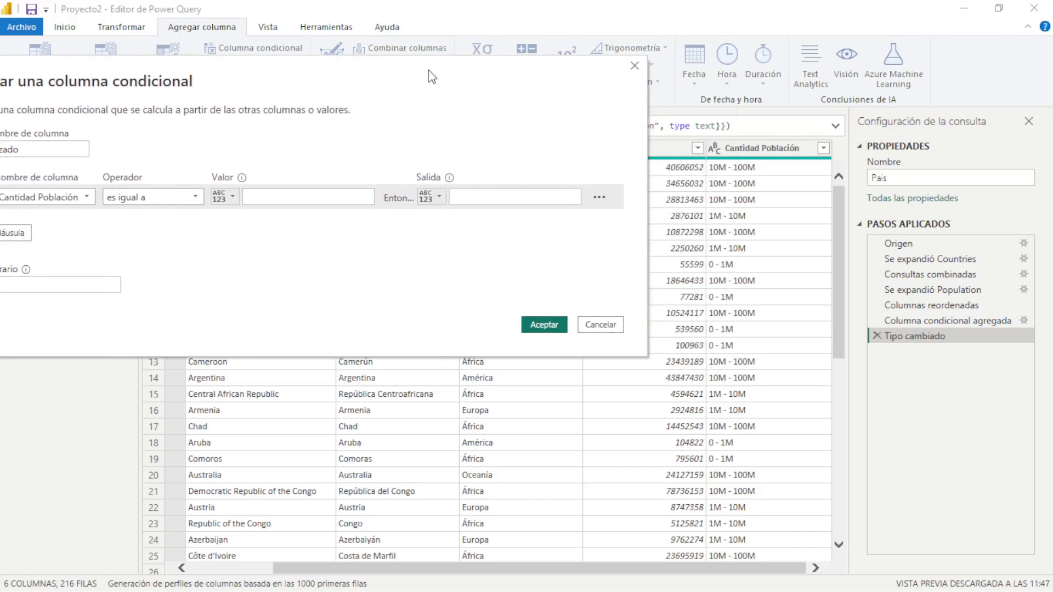
key(Tab)
key(Tab)
key(Tab)
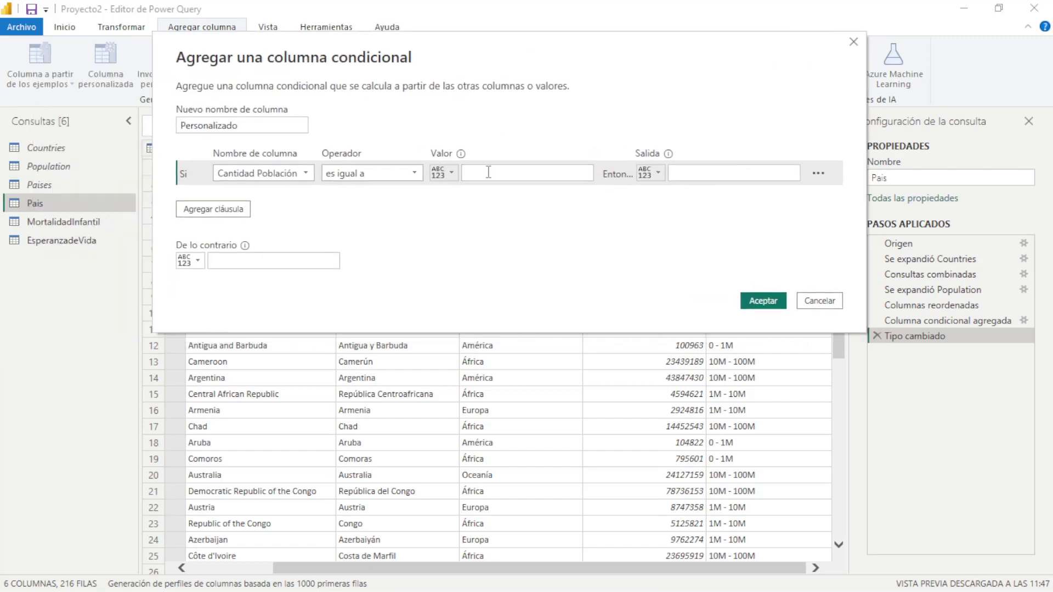
click(489, 174)
text(0 - 1M)
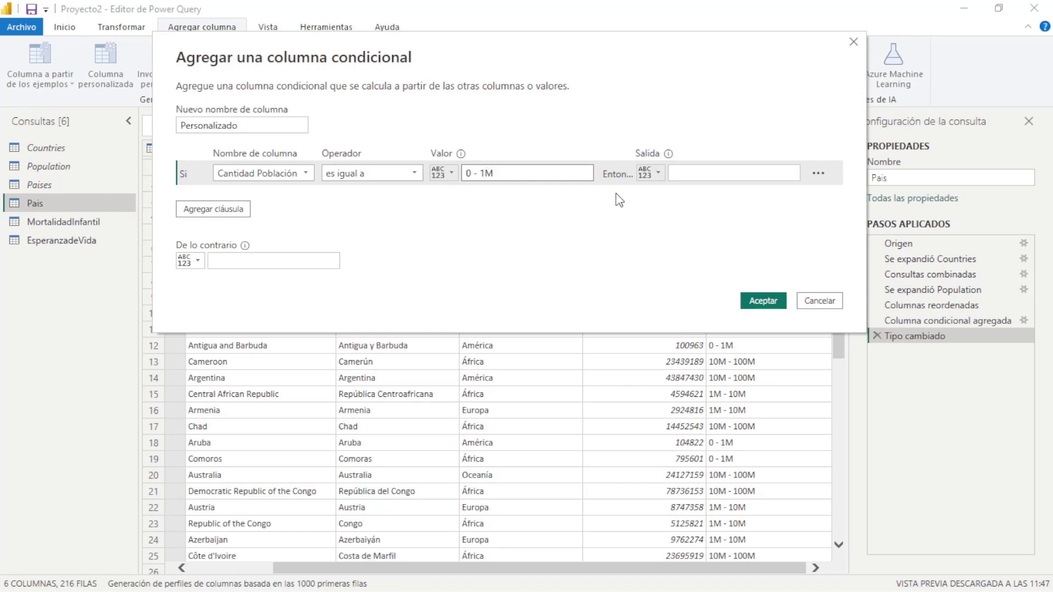
click(692, 175)
text(1)
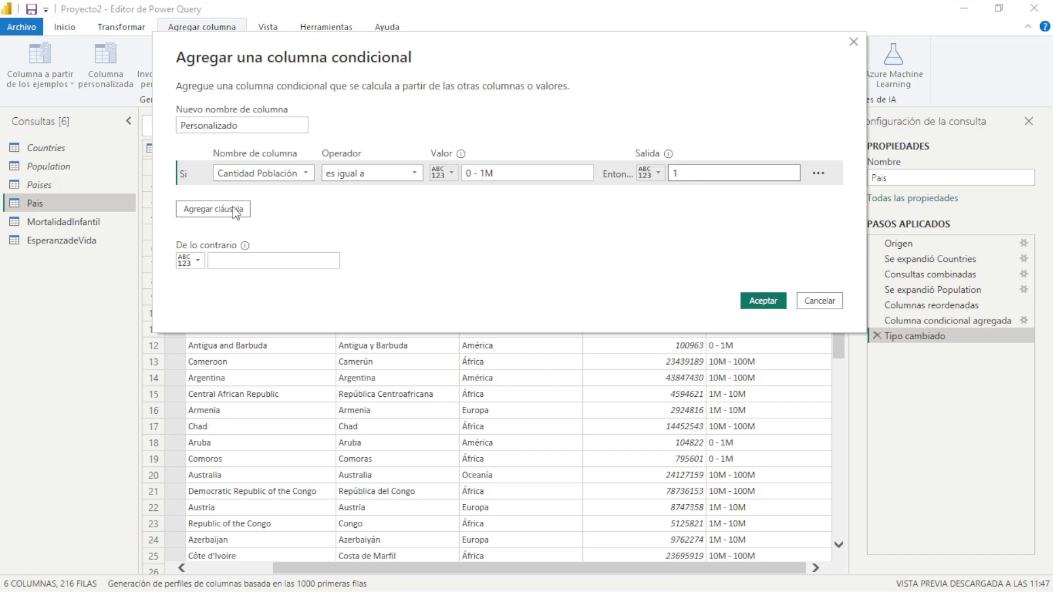
Add a second rule mapping Cantidad Población '1M - 10M' to 2
click(235, 209)
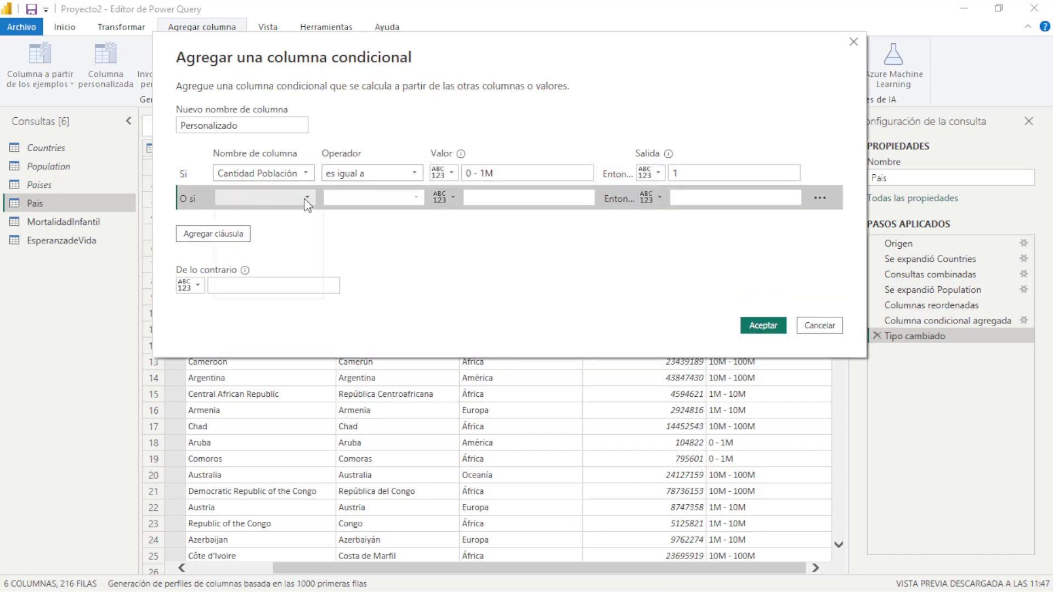
click(306, 198)
click(318, 270)
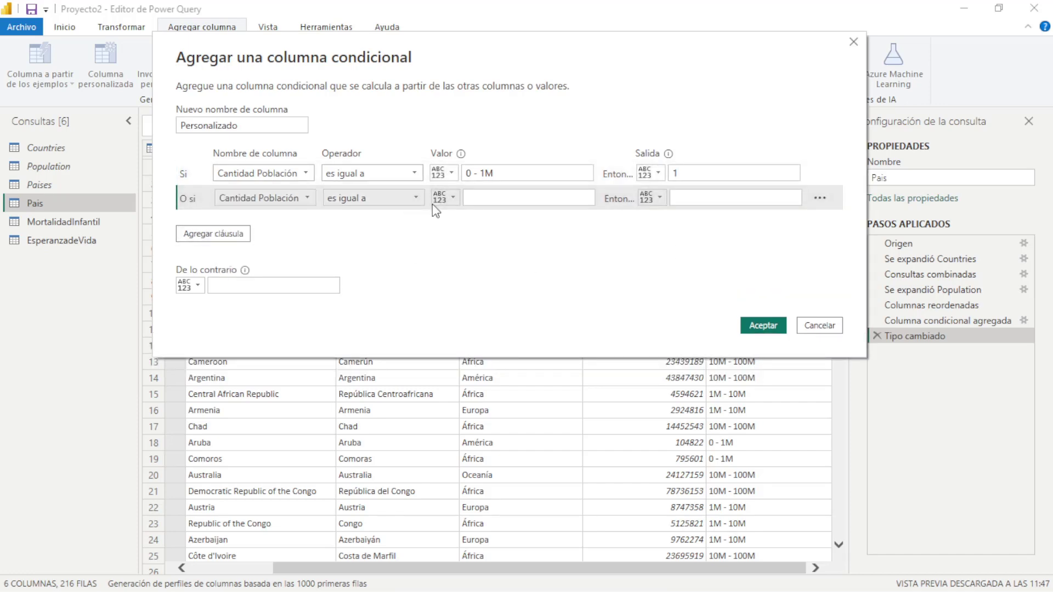
click(510, 199)
text(1M - 10M)
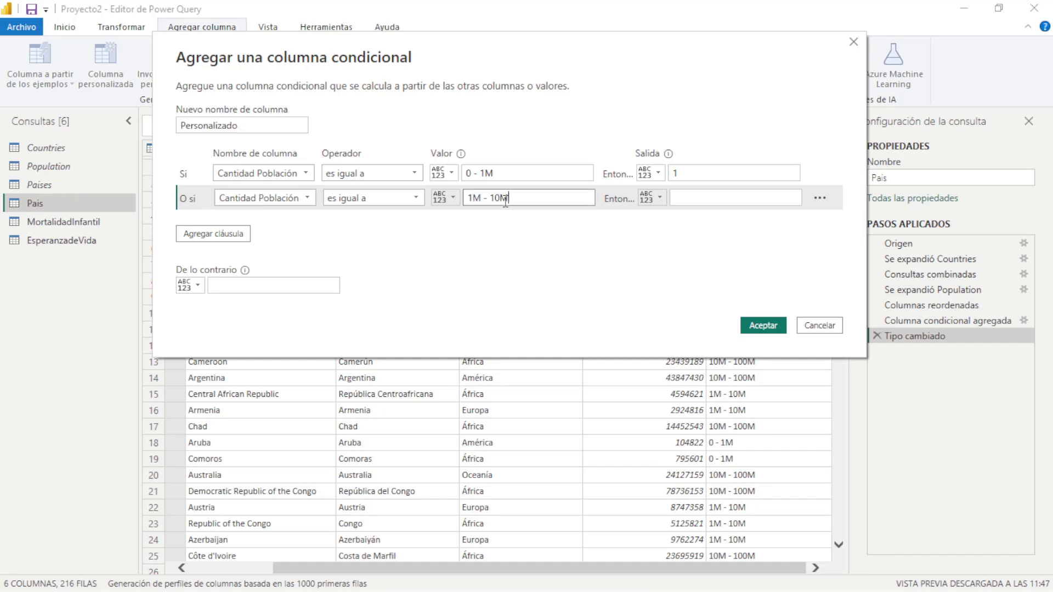
click(692, 198)
text(2)
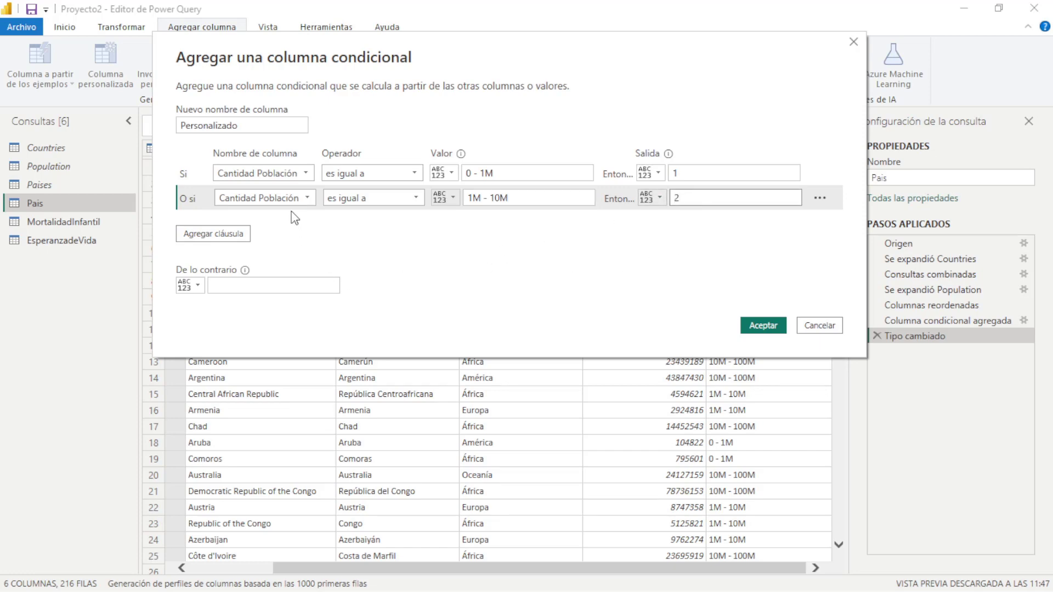
Map '10M - 100M' to 3, set the otherwise value to 4, and create the column
click(221, 235)
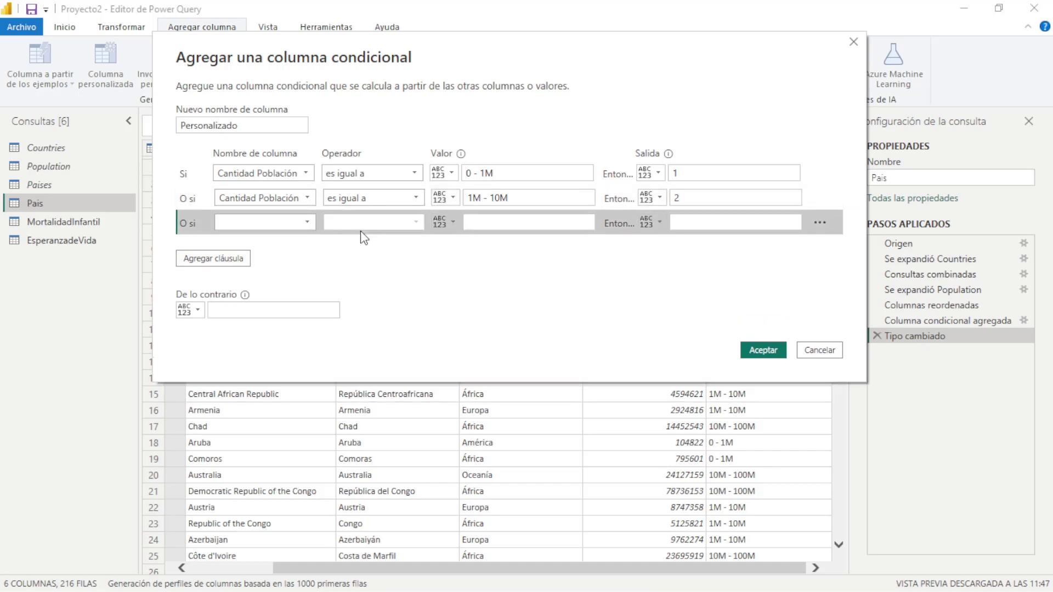
click(307, 226)
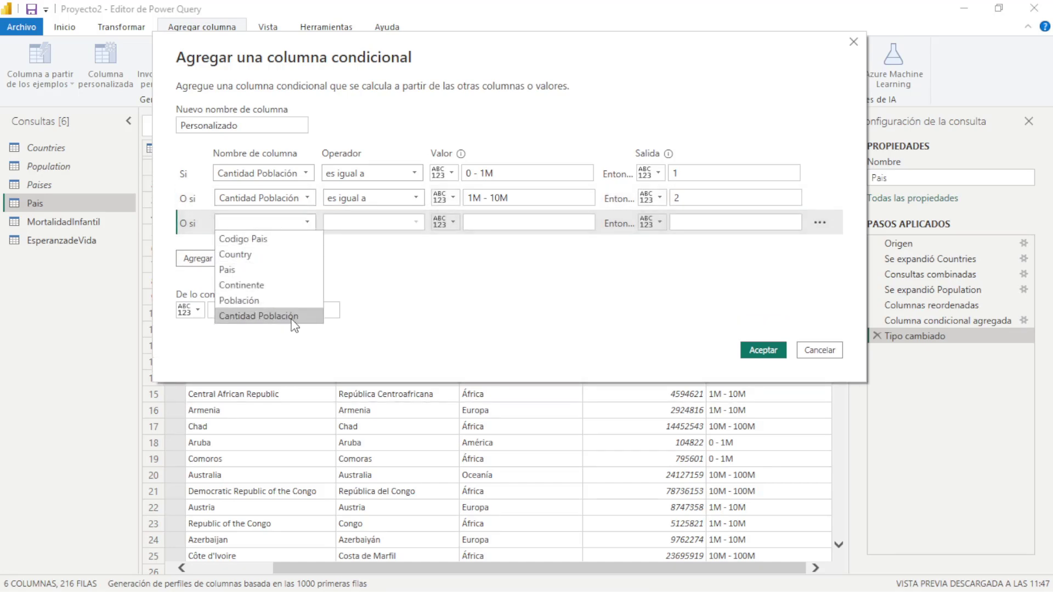
click(294, 324)
click(493, 223)
text(10M - 100M)
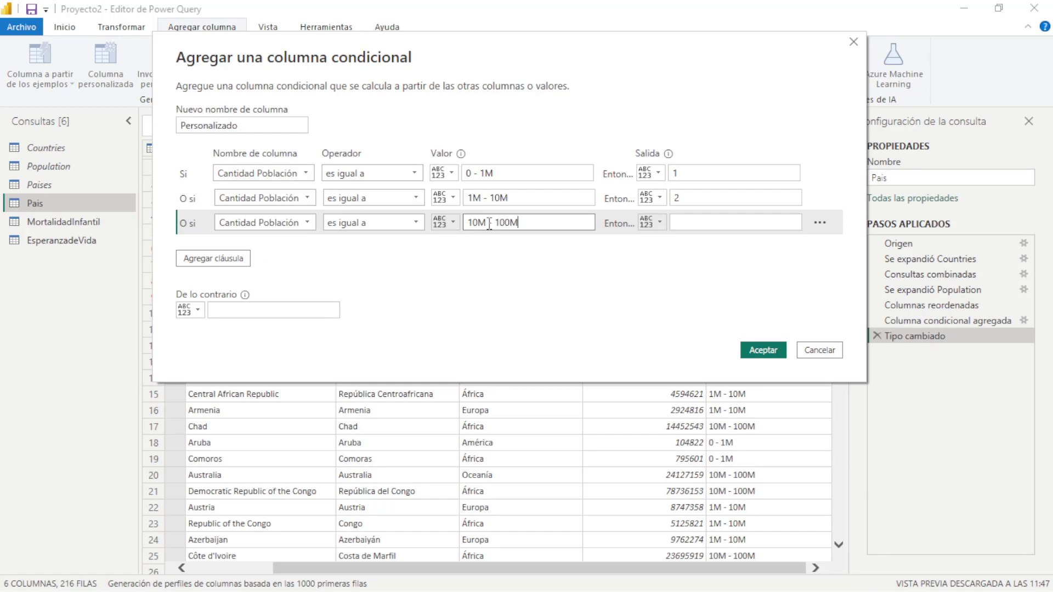
click(680, 224)
text(3)
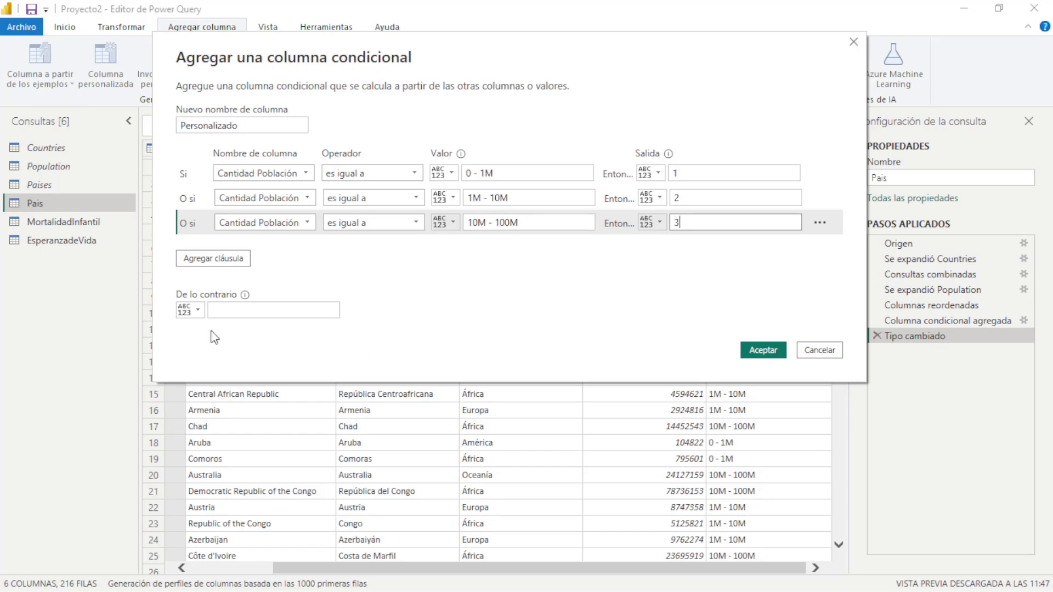
click(243, 310)
text(4)
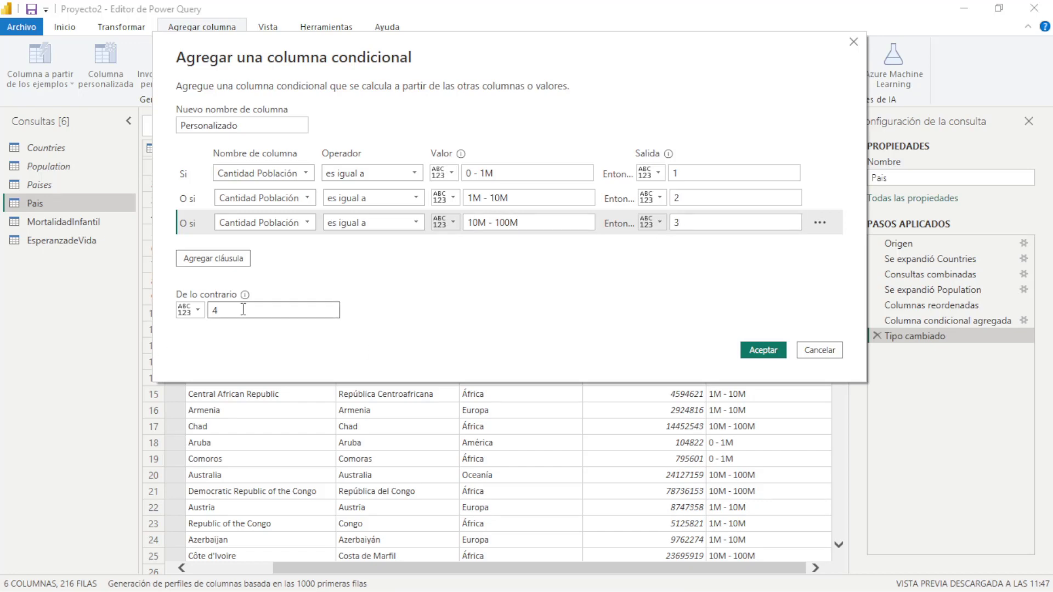
click(757, 351)
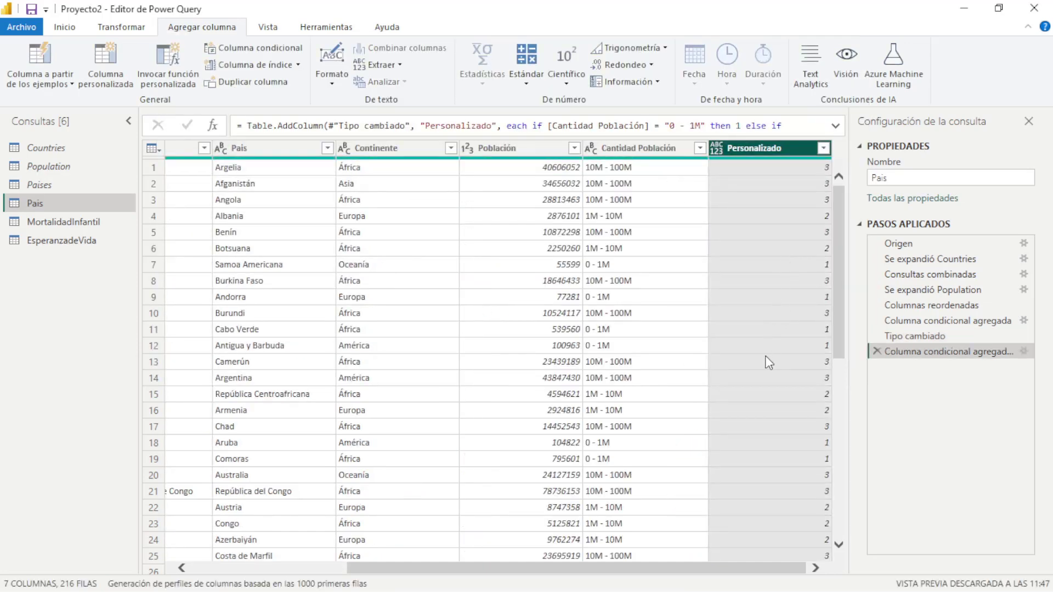
Change the Personalizado column's type to Número entero and check the values in rows 14, 15 and 19
click(718, 147)
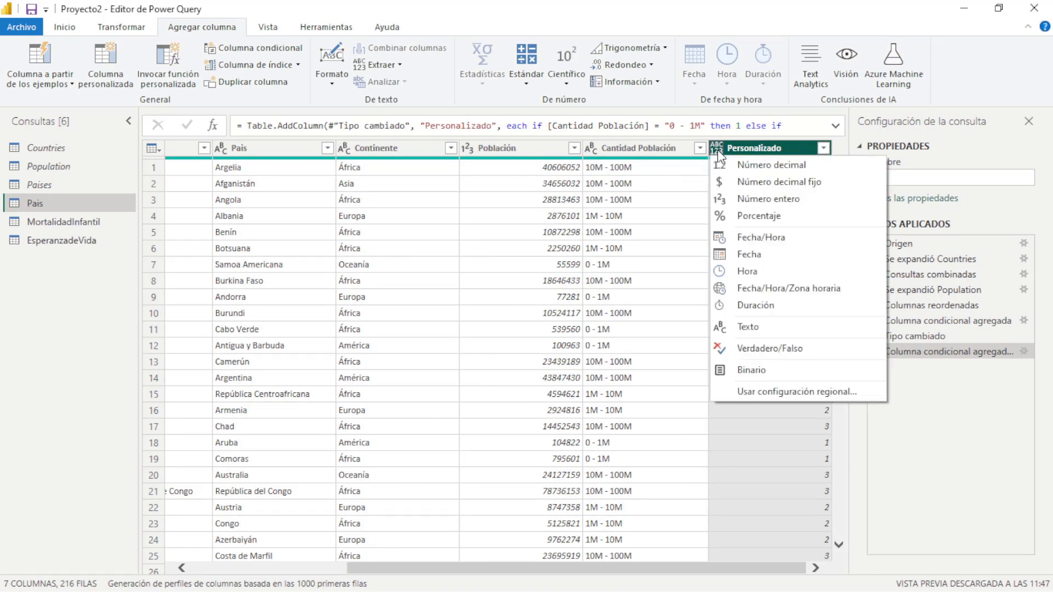
click(770, 199)
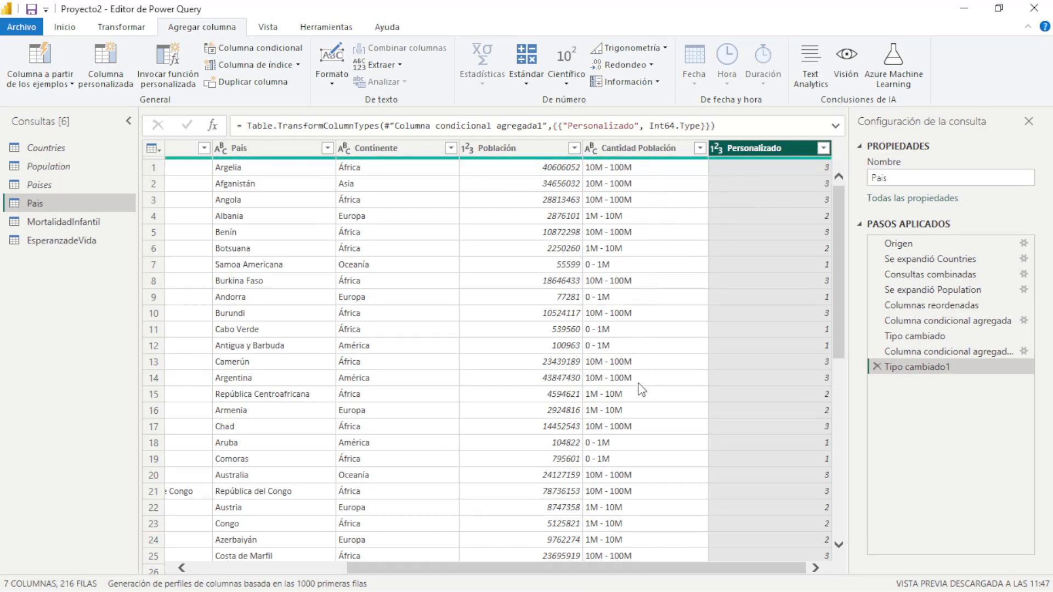
click(779, 460)
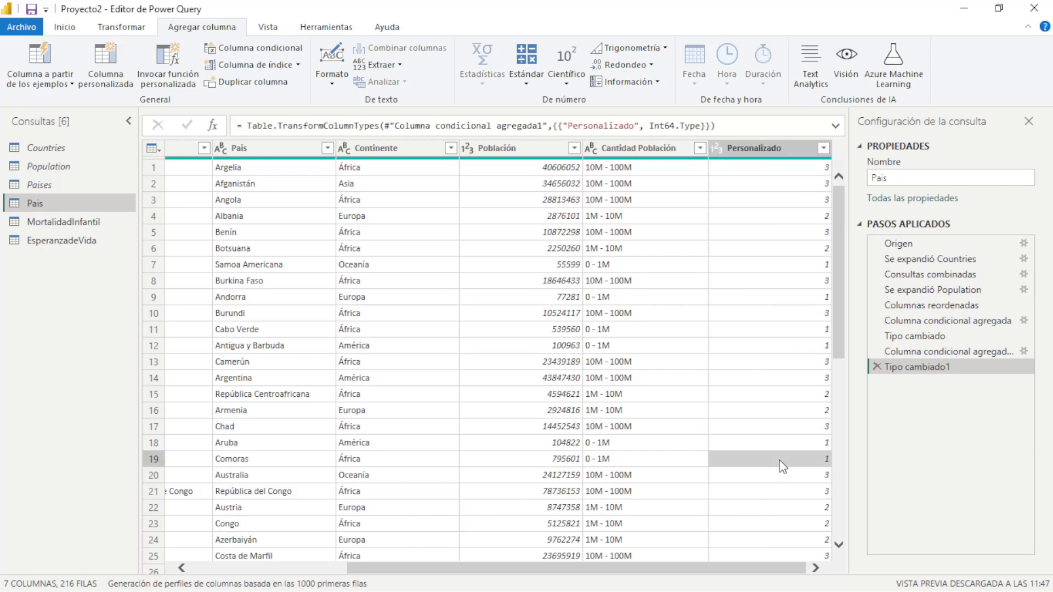
click(777, 395)
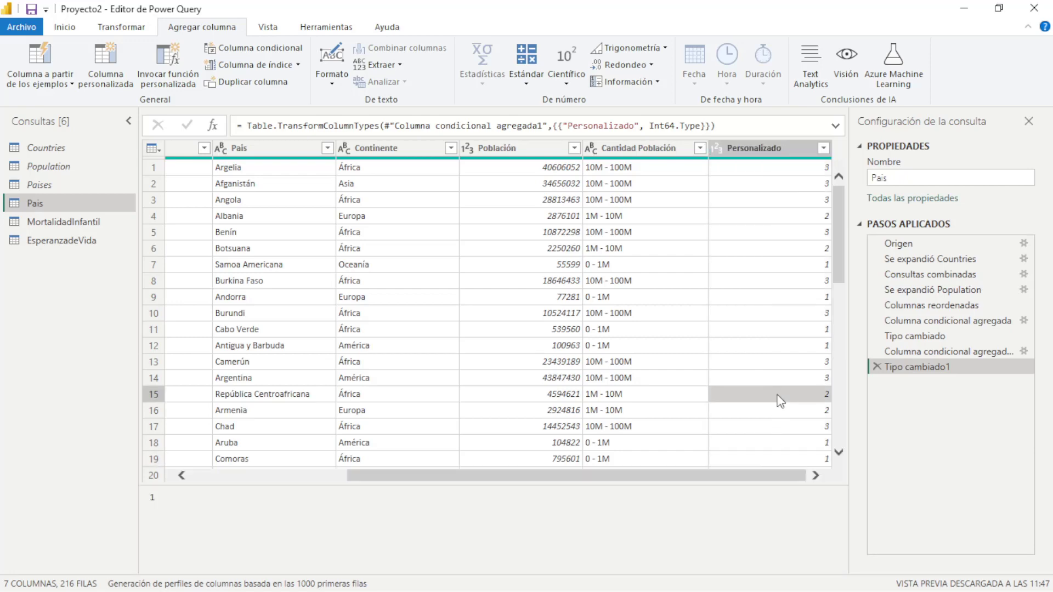
click(767, 378)
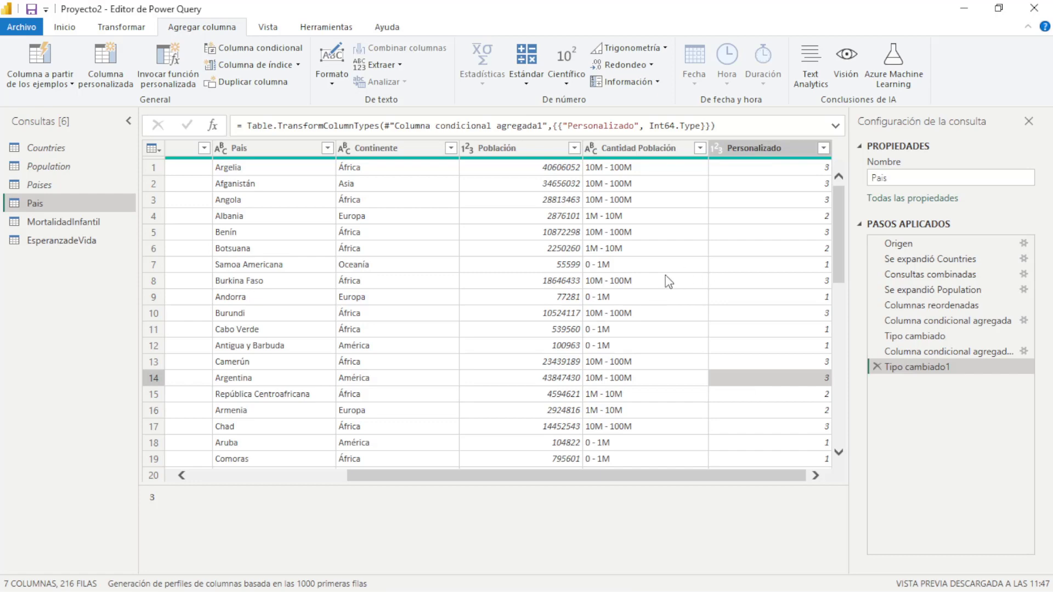
click(64, 27)
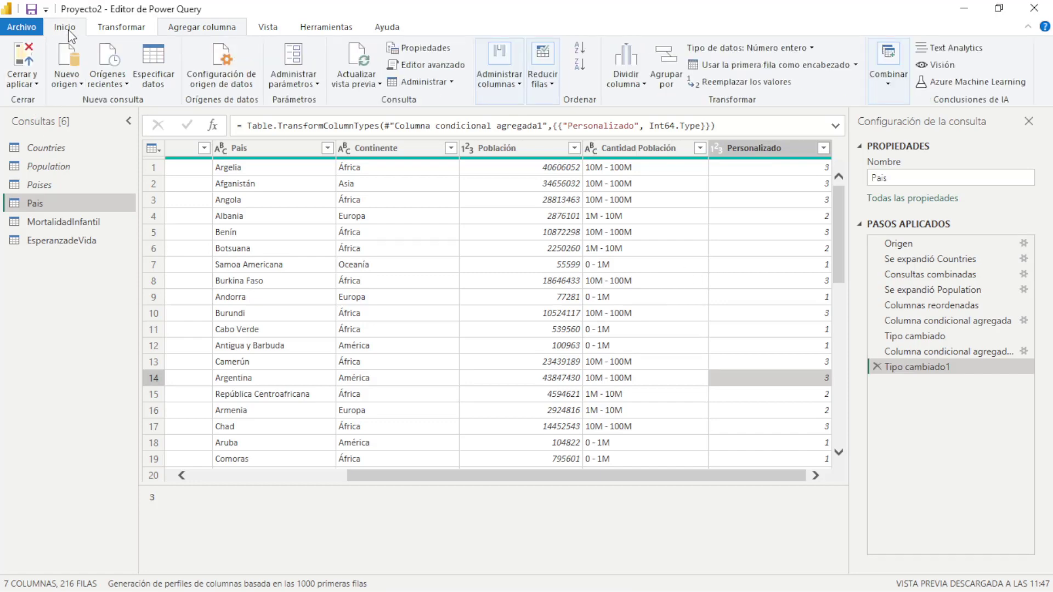
Apply the query changes, review Cantidad Población and Personalizado in Data view, then reopen the Pais query
click(35, 85)
key(Escape)
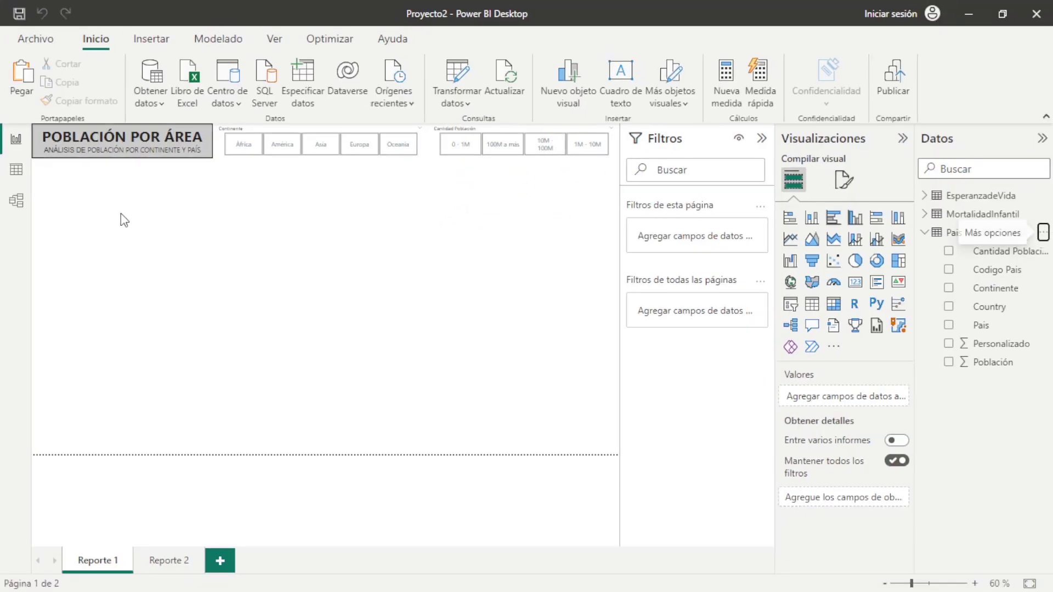
click(16, 169)
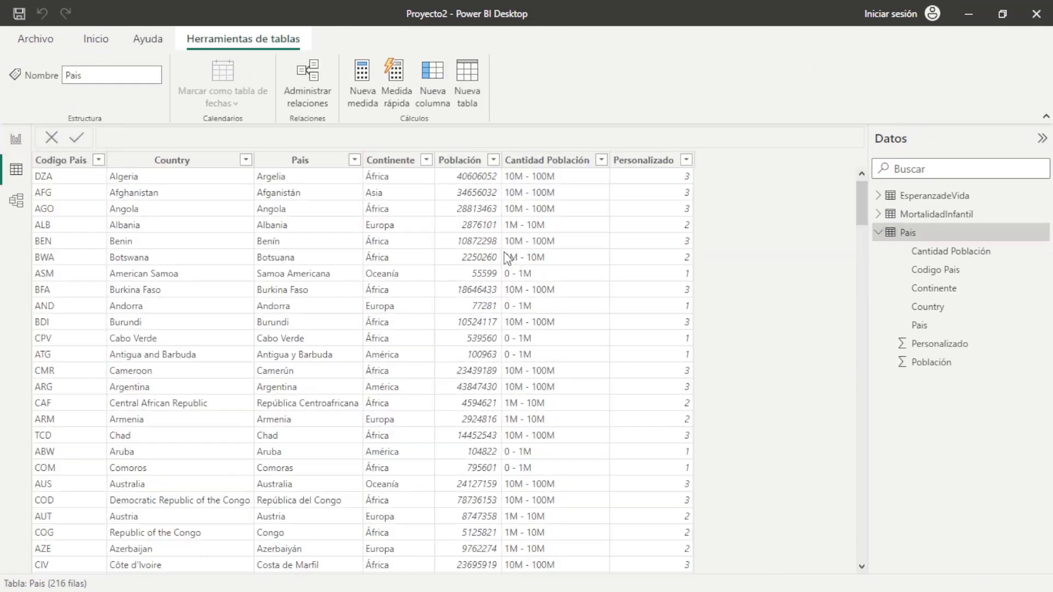
click(556, 165)
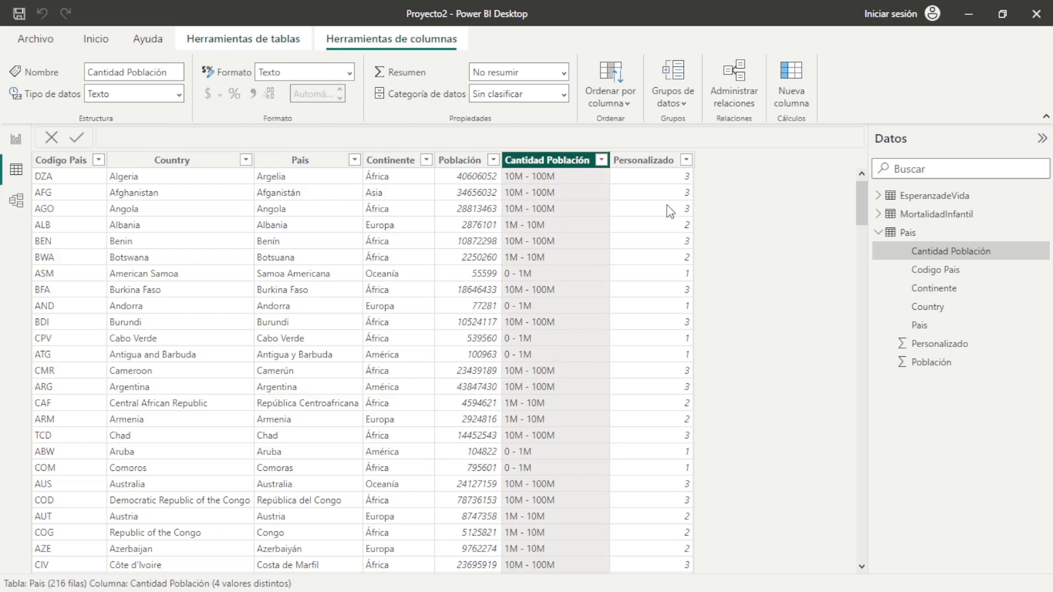
click(659, 164)
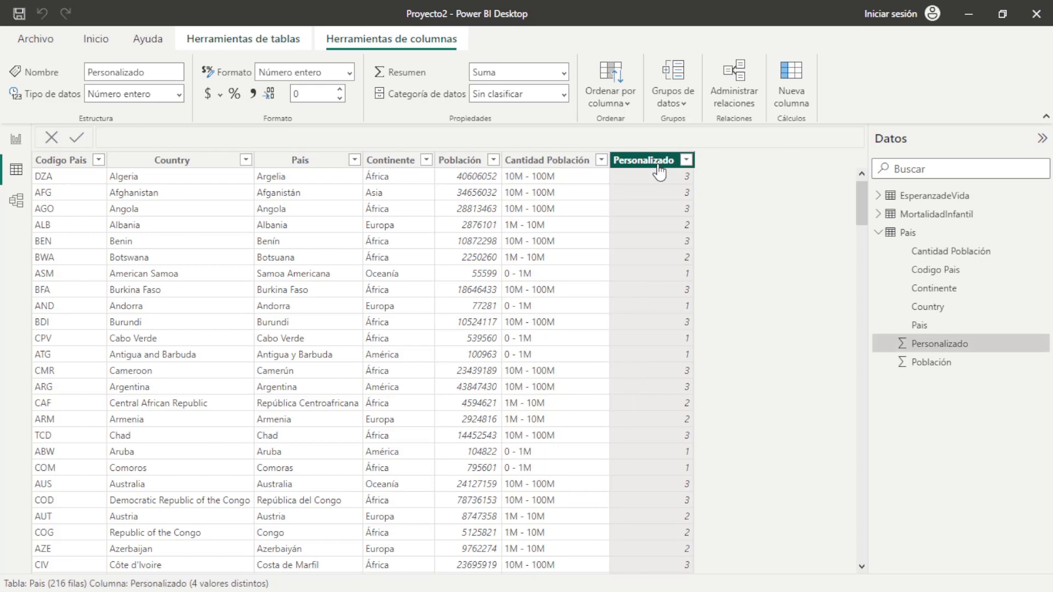
mouse_move(909, 232)
click(1042, 236)
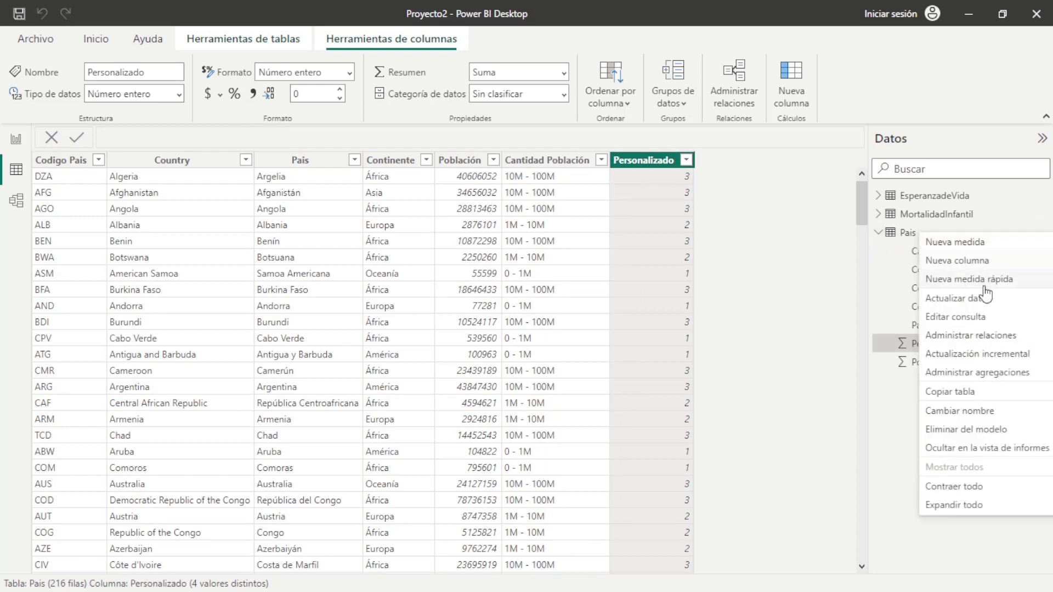
click(981, 318)
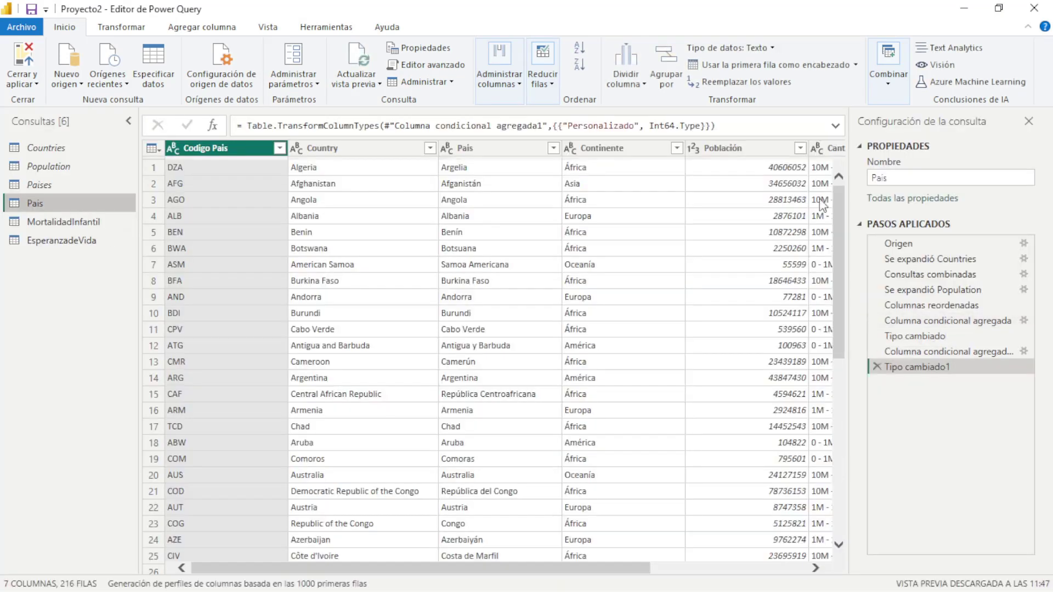
Rename the Pais query's Personalizado column to Orden and close and apply
drag(640, 575, 832, 571)
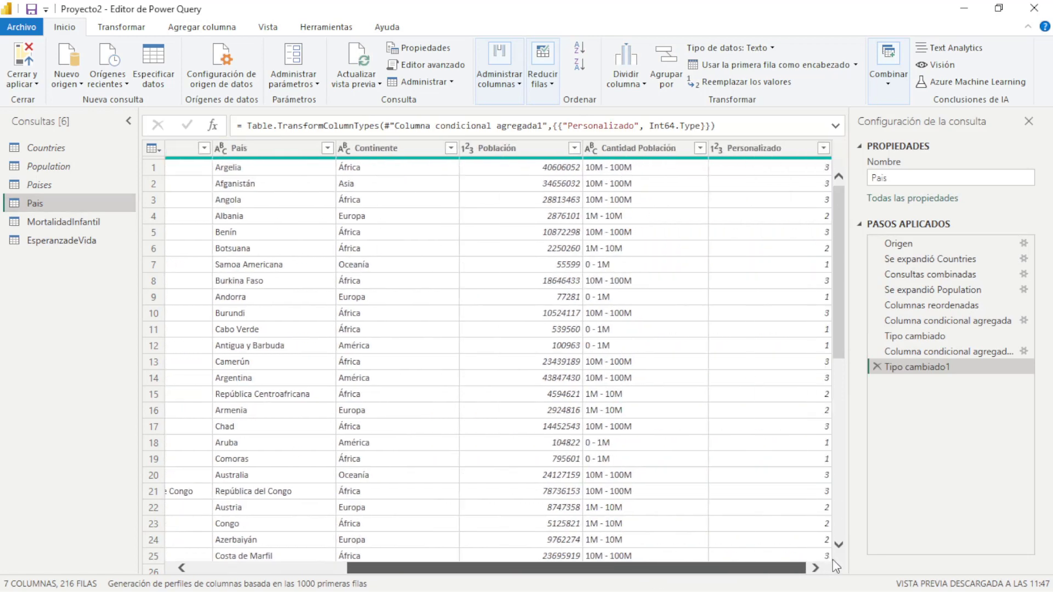
click(749, 148)
right_click(751, 149)
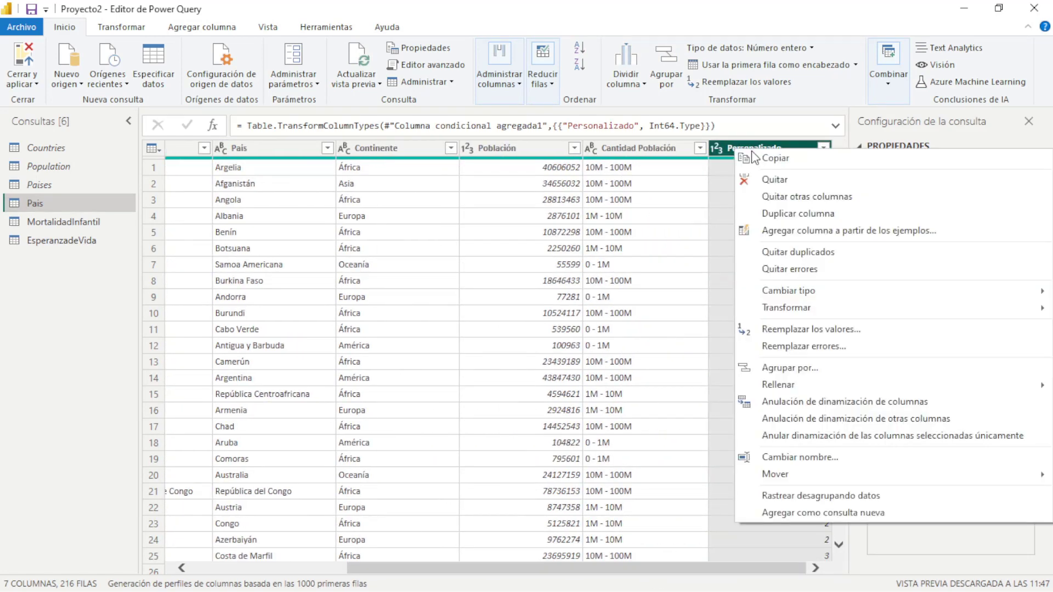
click(835, 457)
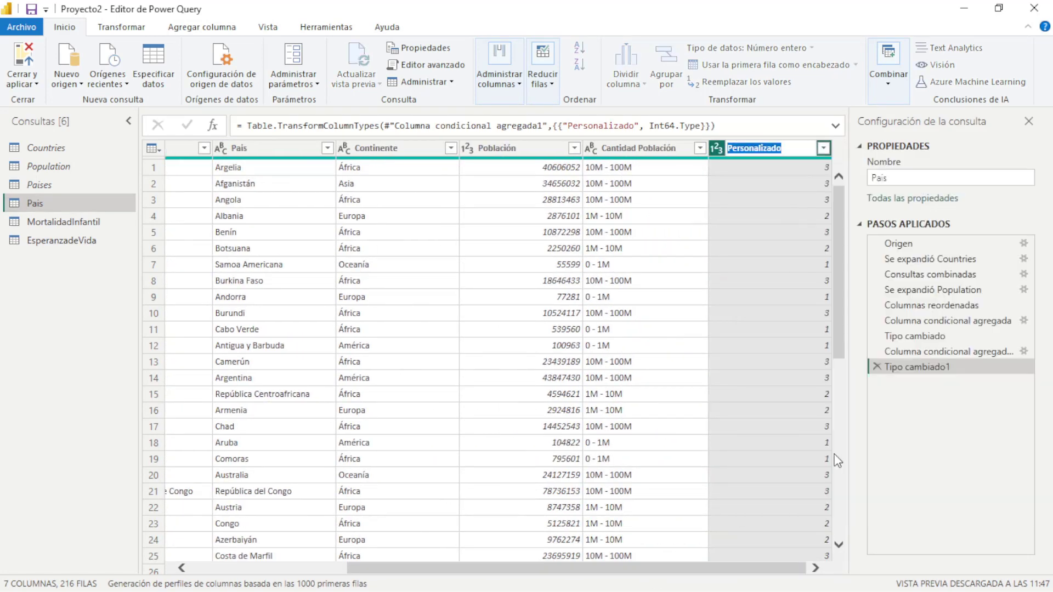
text(Orden)
key(Return)
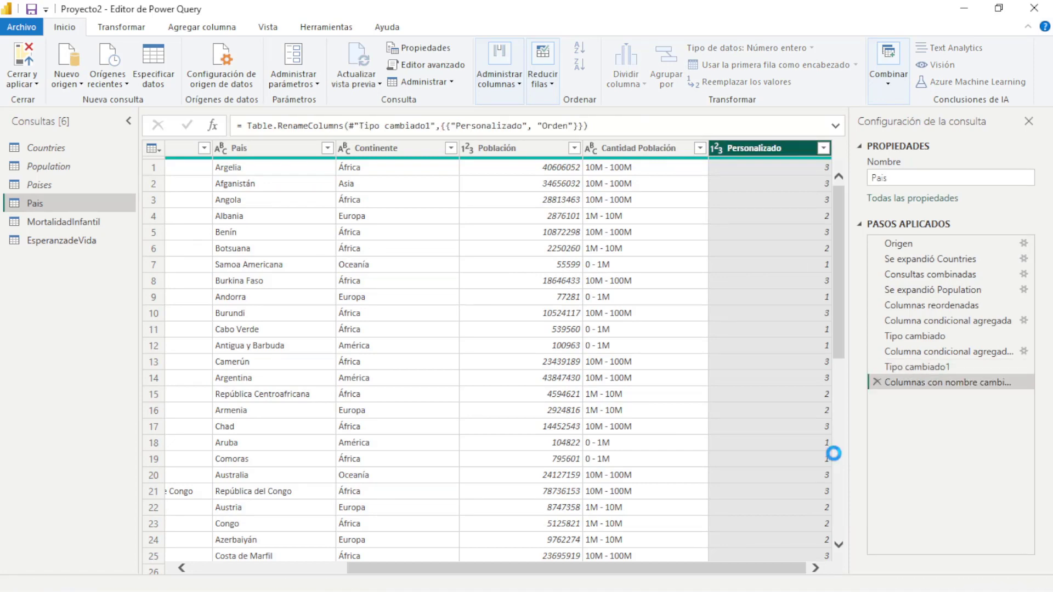
click(35, 89)
Apply the query changes and set Cantidad Población to sort by the Orden column
click(71, 107)
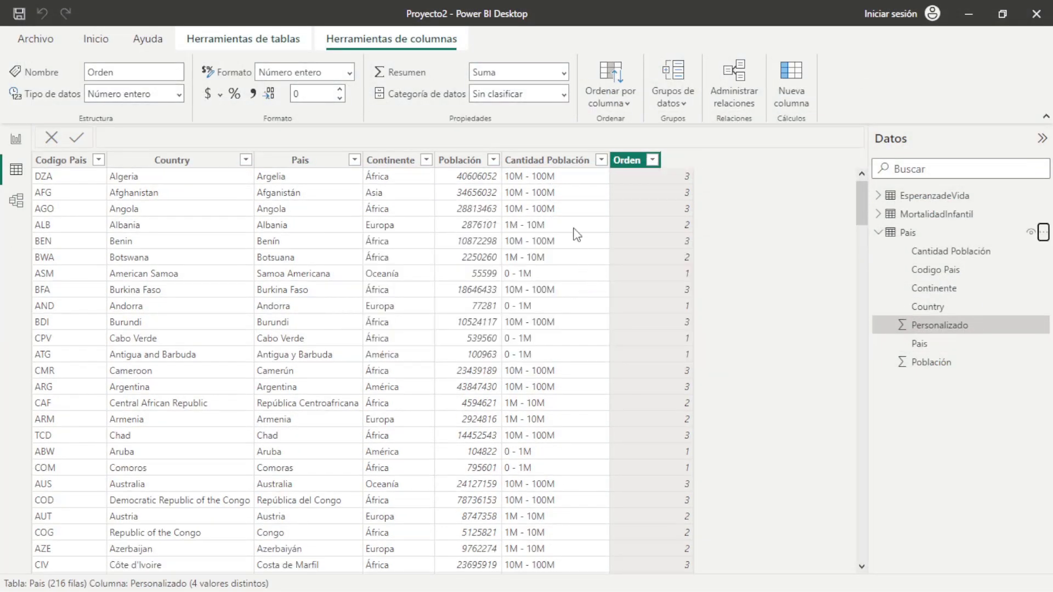
click(555, 162)
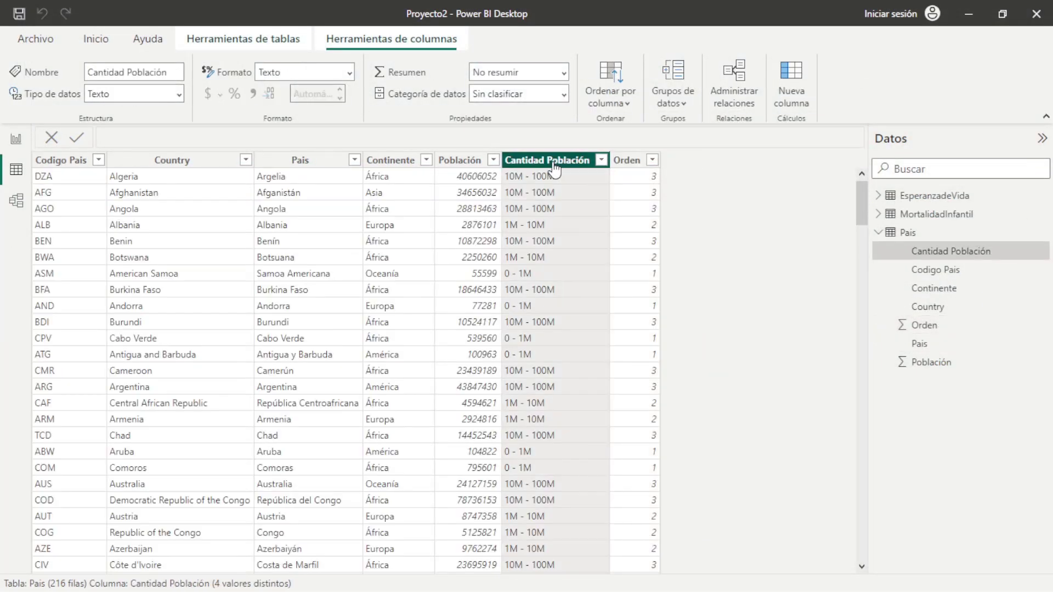
click(630, 104)
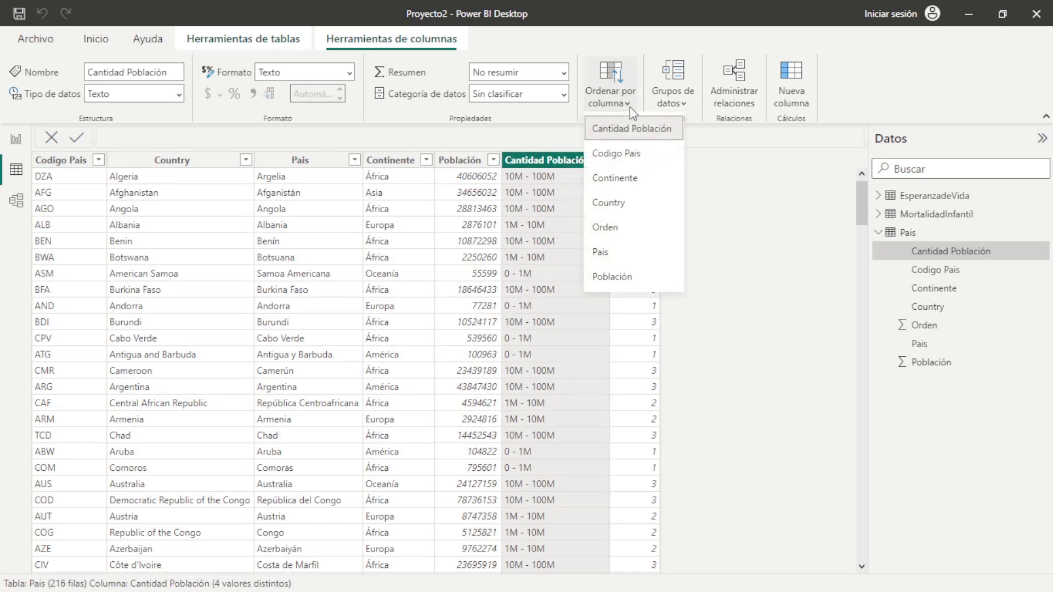
click(627, 228)
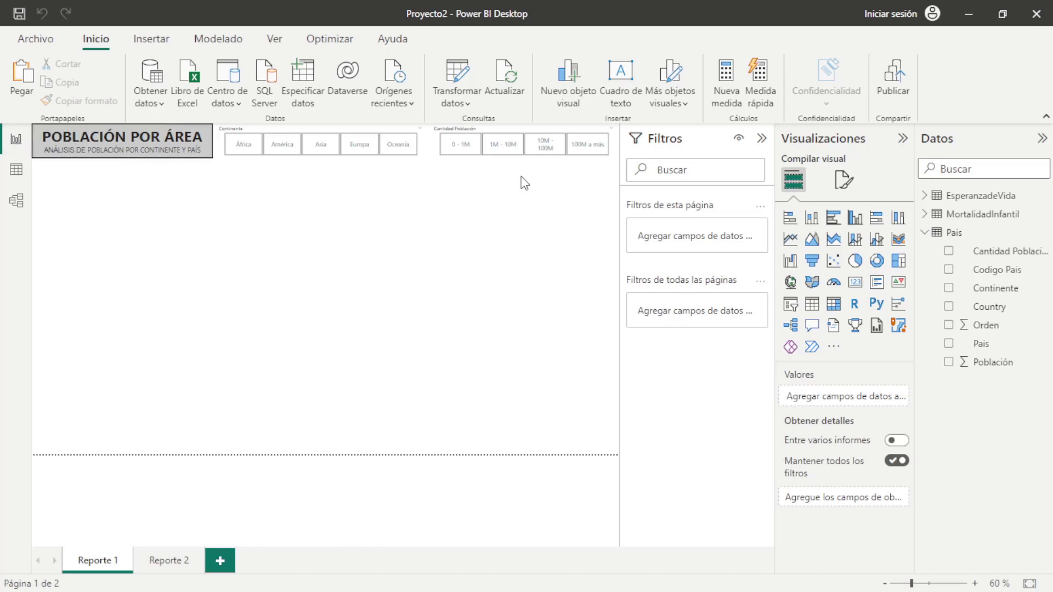
Switch to Report view and adjust the page, where the population slicer now runs 0 - 1M to 100M a más
key(ctrl+1)
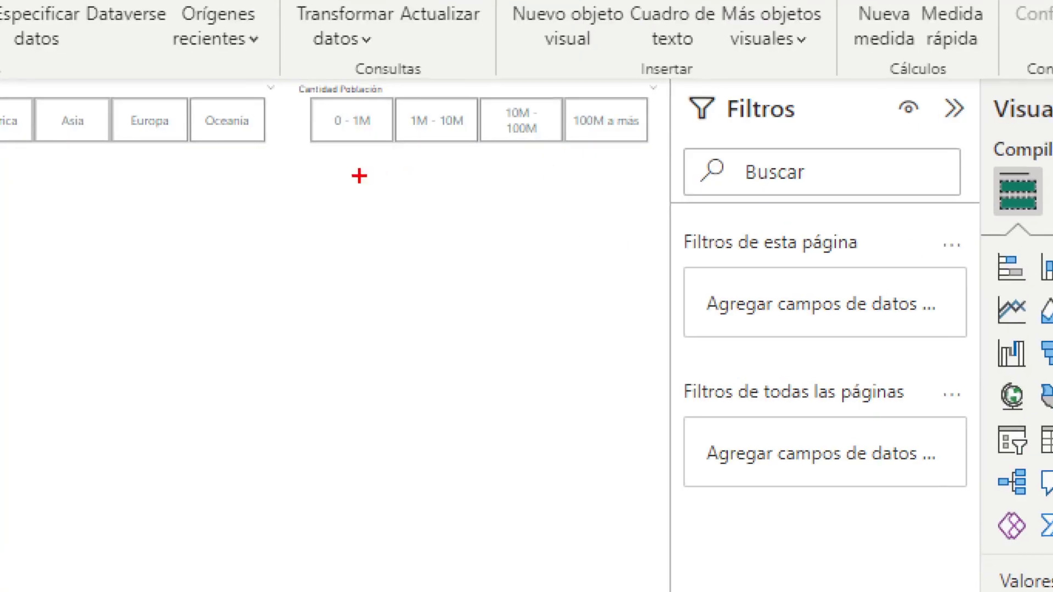
drag(465, 161, 475, 200)
drag(506, 164, 548, 230)
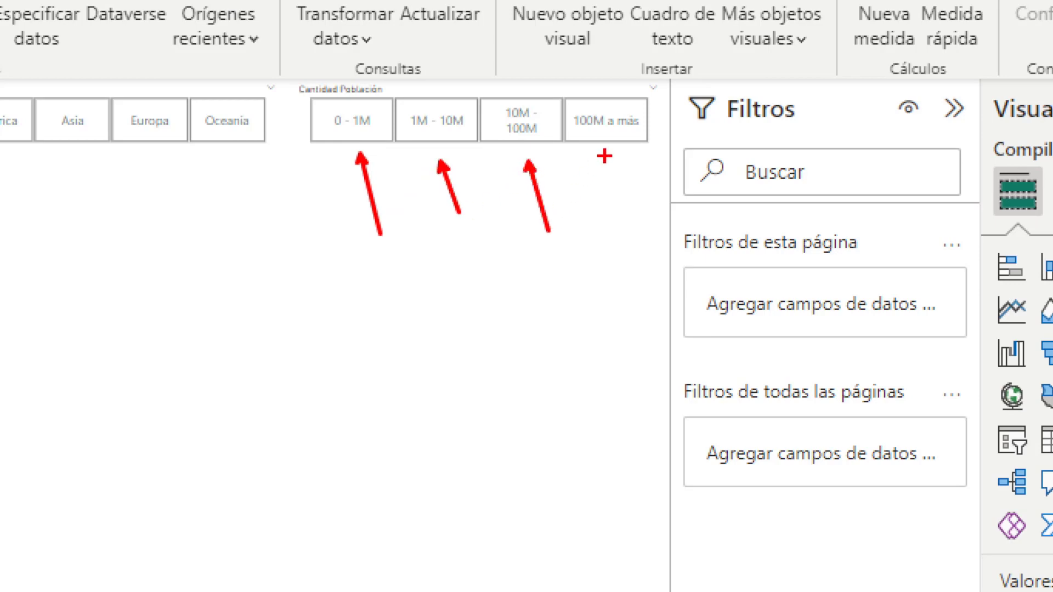
drag(612, 158, 629, 203)
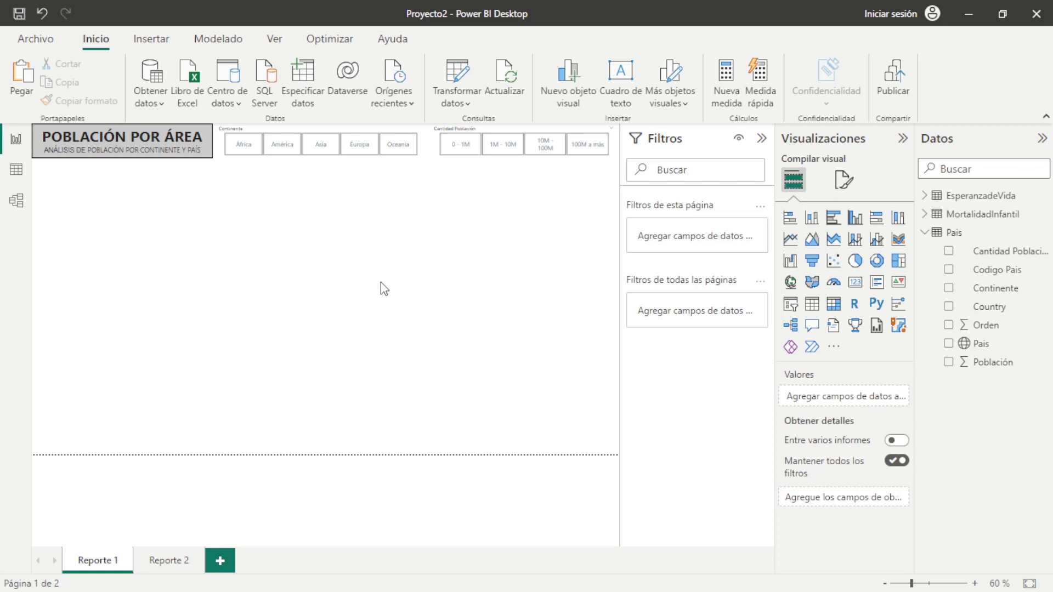
Add a treemap under the title with Pais as categories and Población as values
click(900, 262)
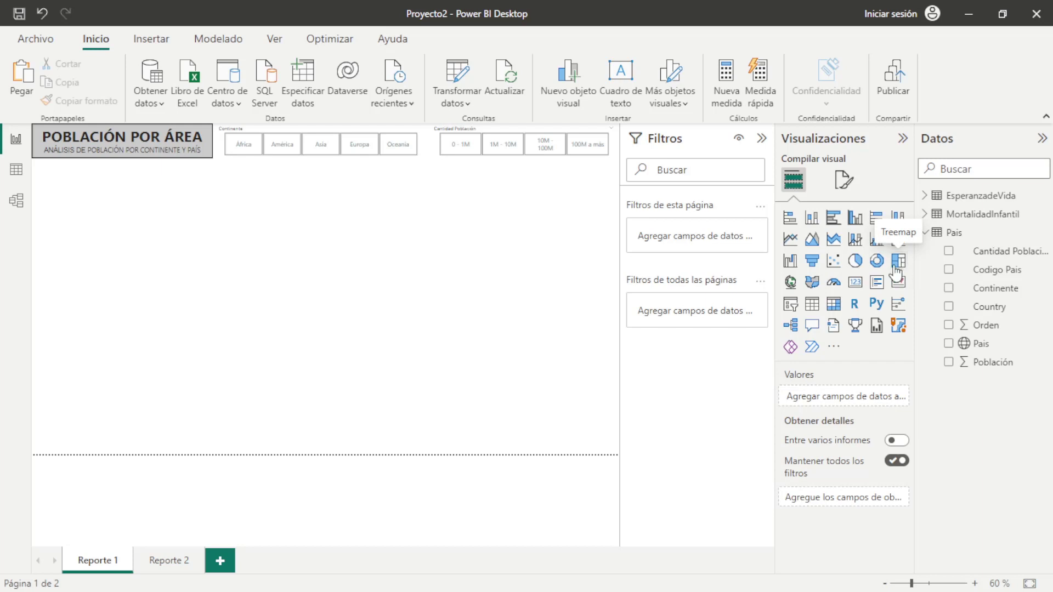
mouse_move(172, 266)
mouse_down()
mouse_move(164, 199)
mouse_move(212, 327)
mouse_up()
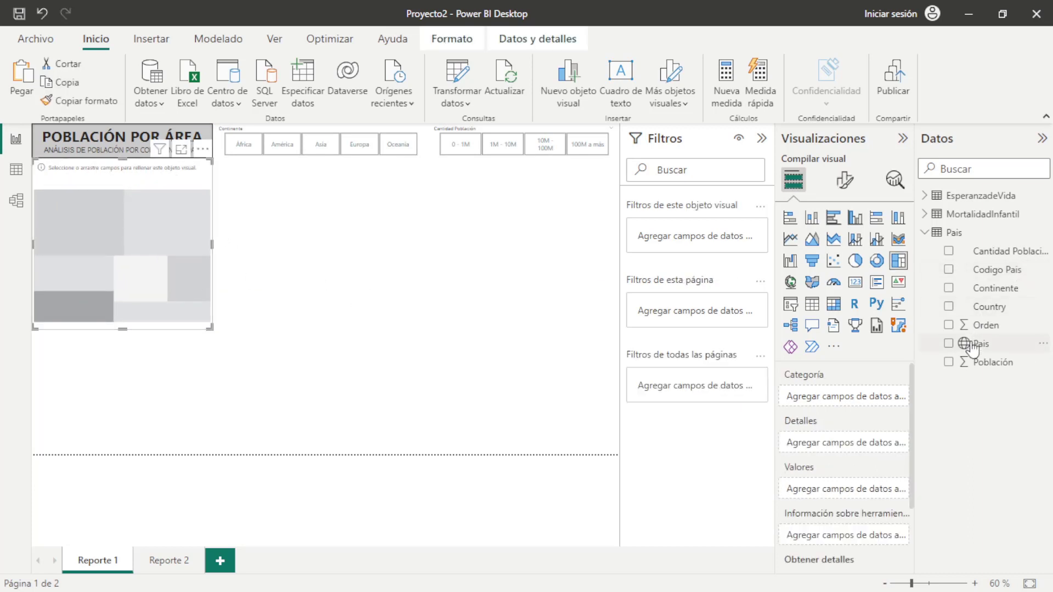
drag(981, 344, 835, 390)
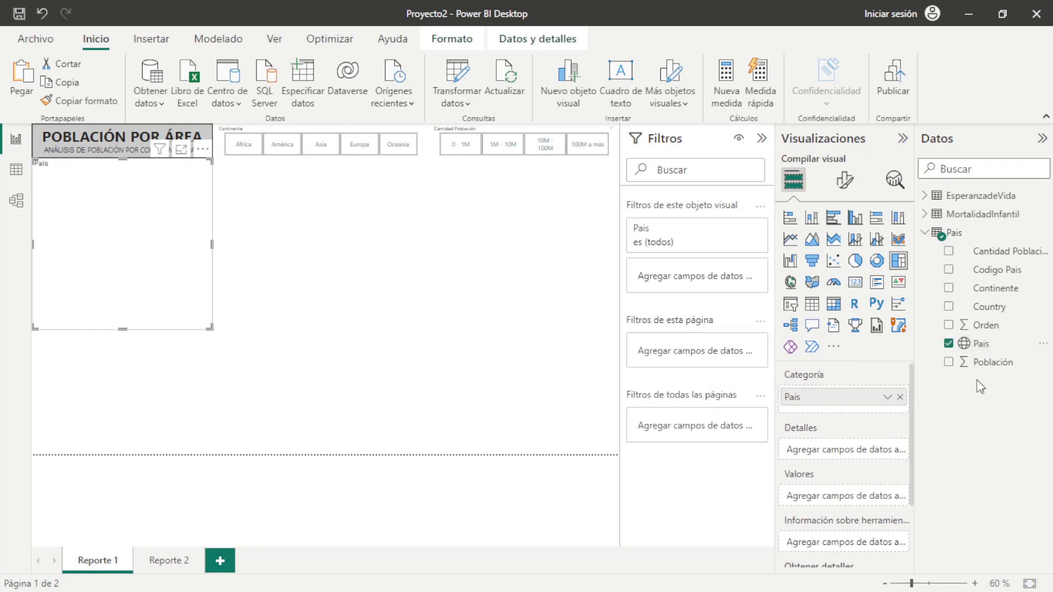
drag(988, 363, 844, 501)
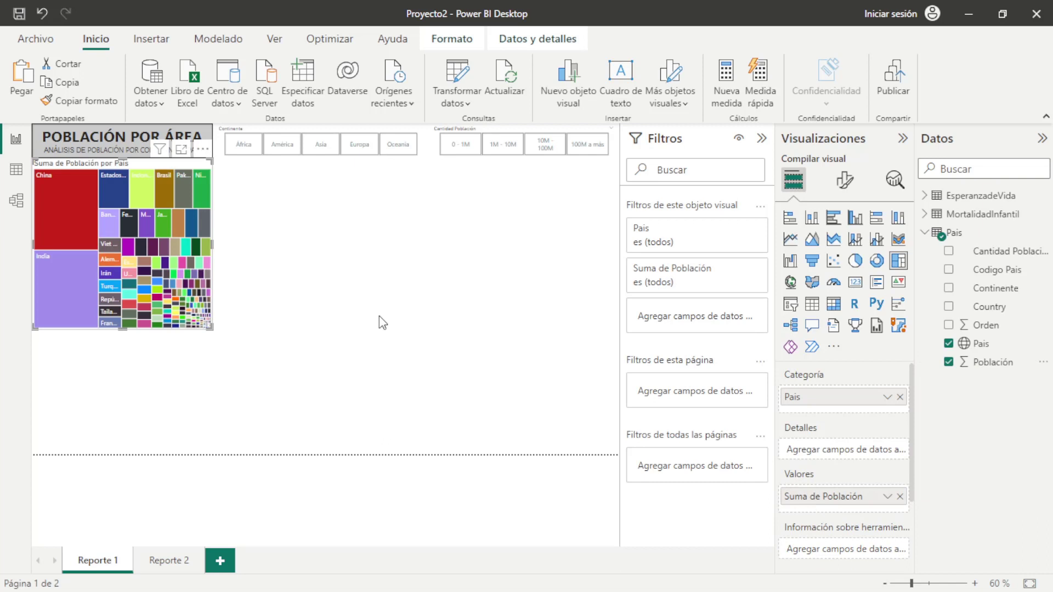
Confirm the Pais field's data category is País o región
click(985, 344)
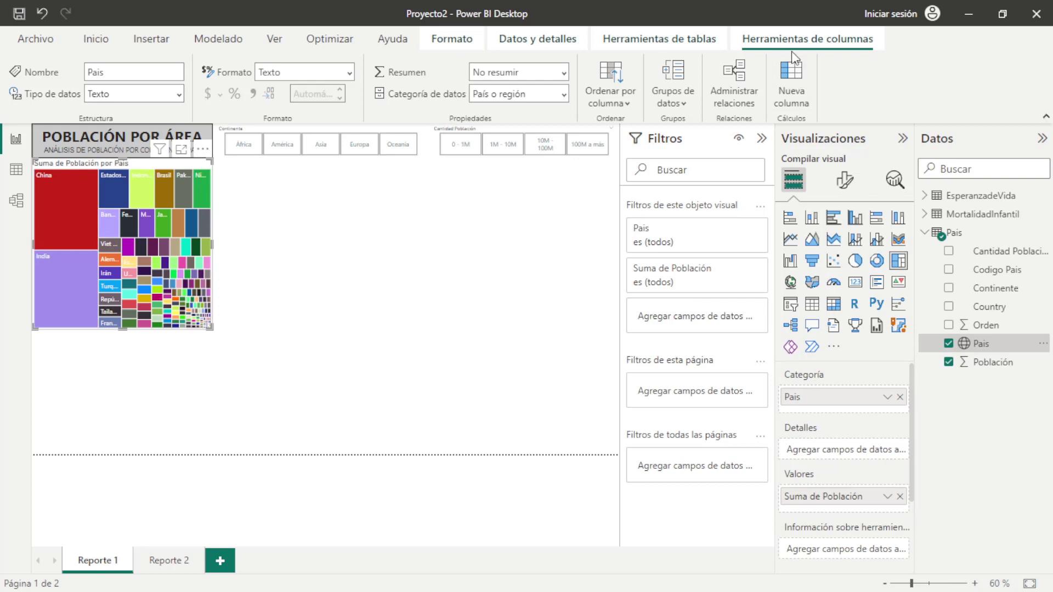
click(567, 97)
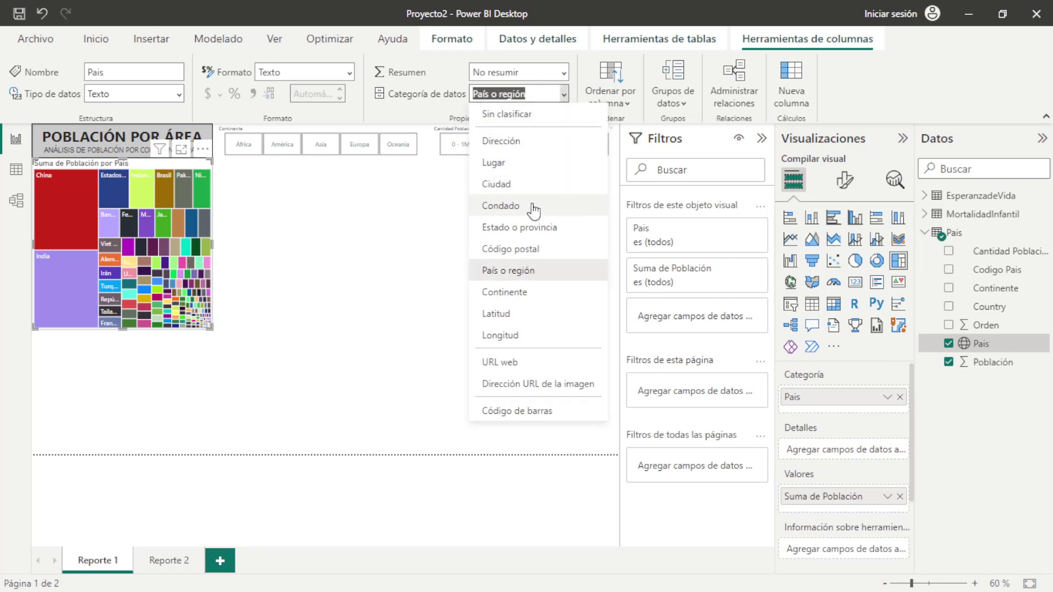
click(531, 271)
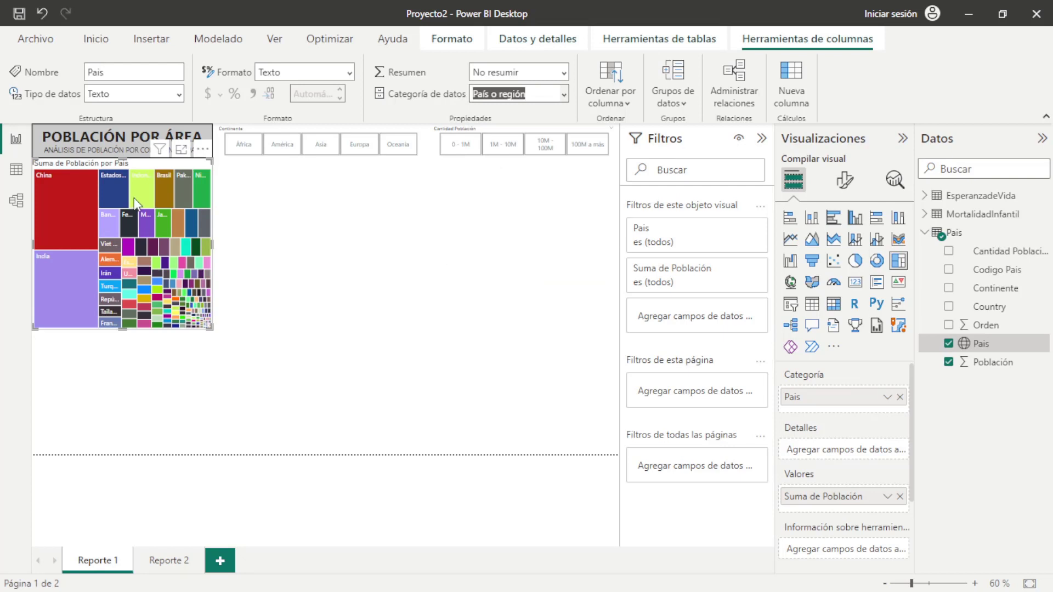
click(428, 250)
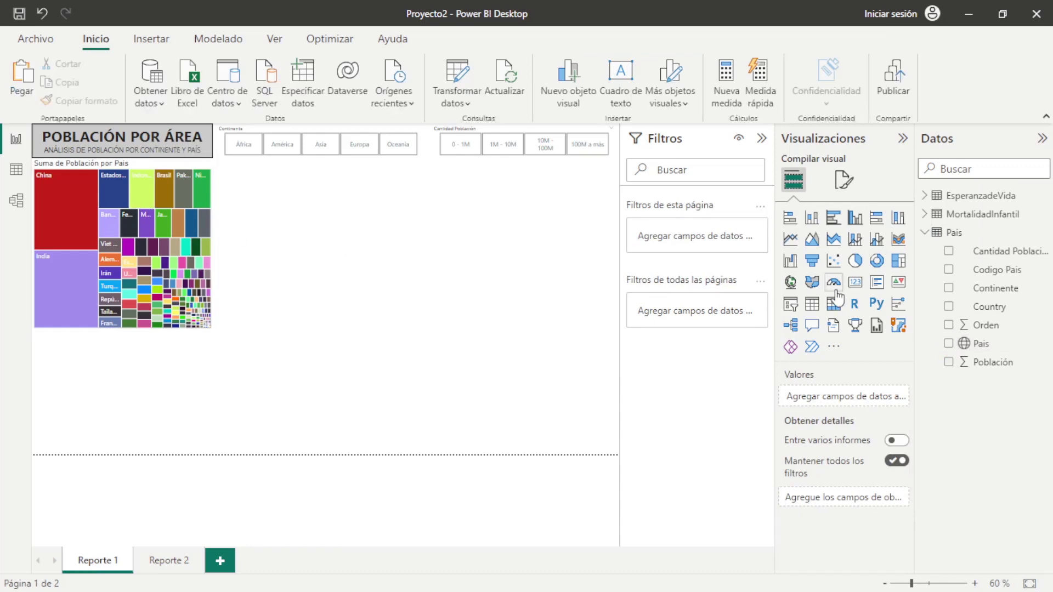
Place a map visual beside the treemap and enlarge it to fill the space
click(791, 283)
mouse_move(123, 384)
mouse_down()
mouse_move(347, 208)
mouse_move(311, 209)
mouse_move(324, 214)
mouse_up()
drag(398, 276, 613, 451)
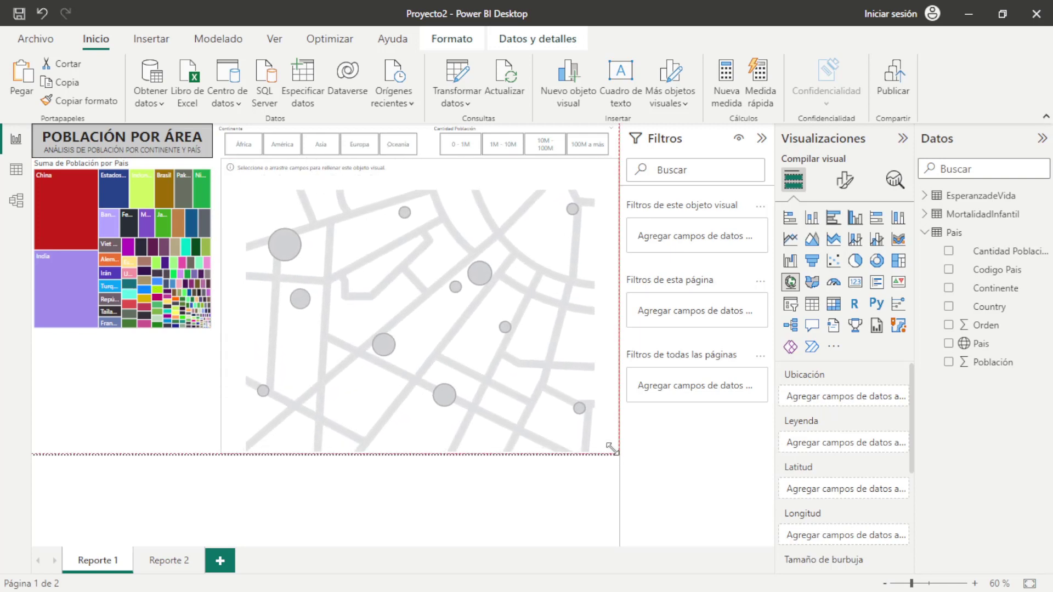
drag(614, 449, 613, 451)
mouse_move(982, 344)
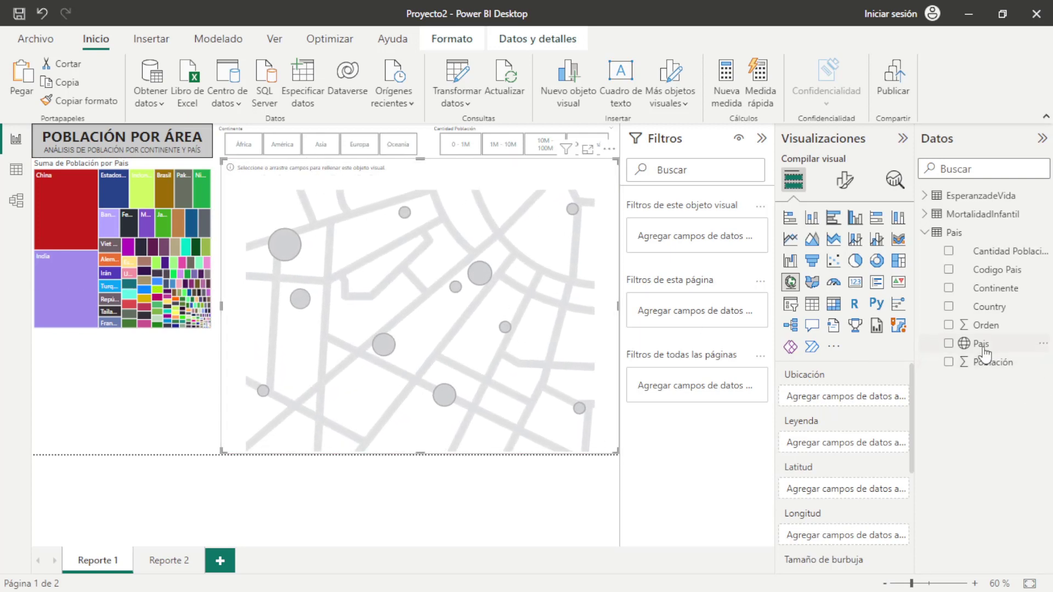
Plot countries by Pais on the map, sizing bubbles by Población and colouring them by Continente
drag(981, 344, 858, 397)
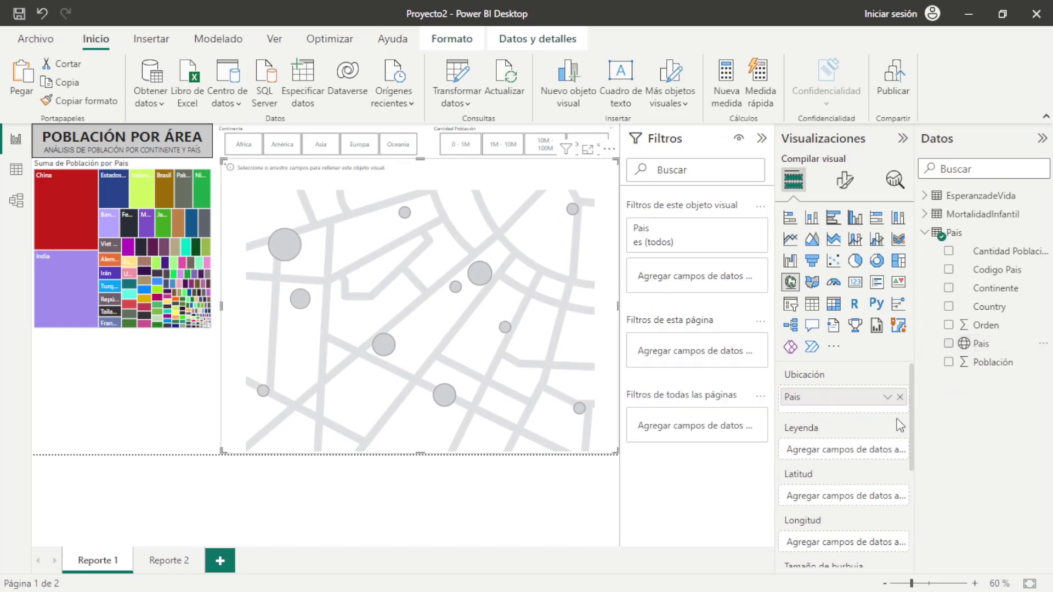
scroll(888, 428, down, 2)
scroll(906, 412, down, 3)
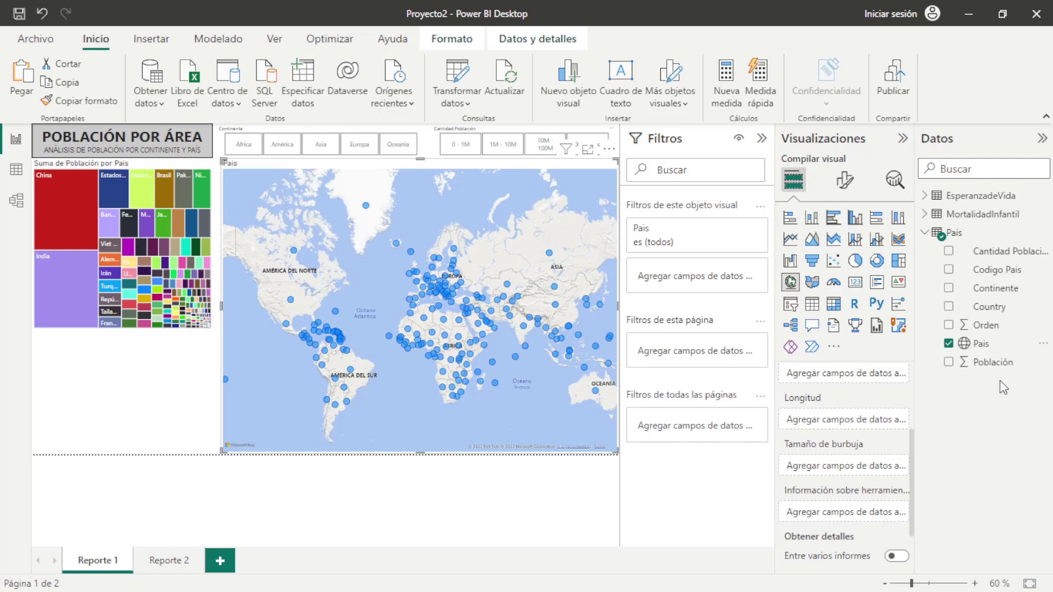
mouse_move(991, 362)
mouse_down()
mouse_move(964, 477)
mouse_move(973, 473)
mouse_up()
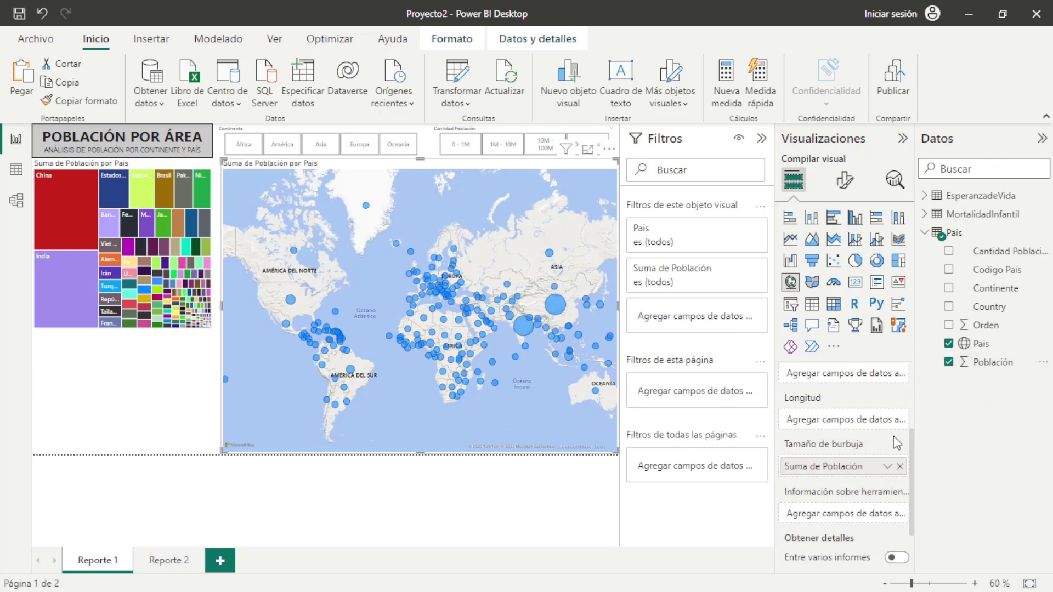
scroll(892, 430, up, 3)
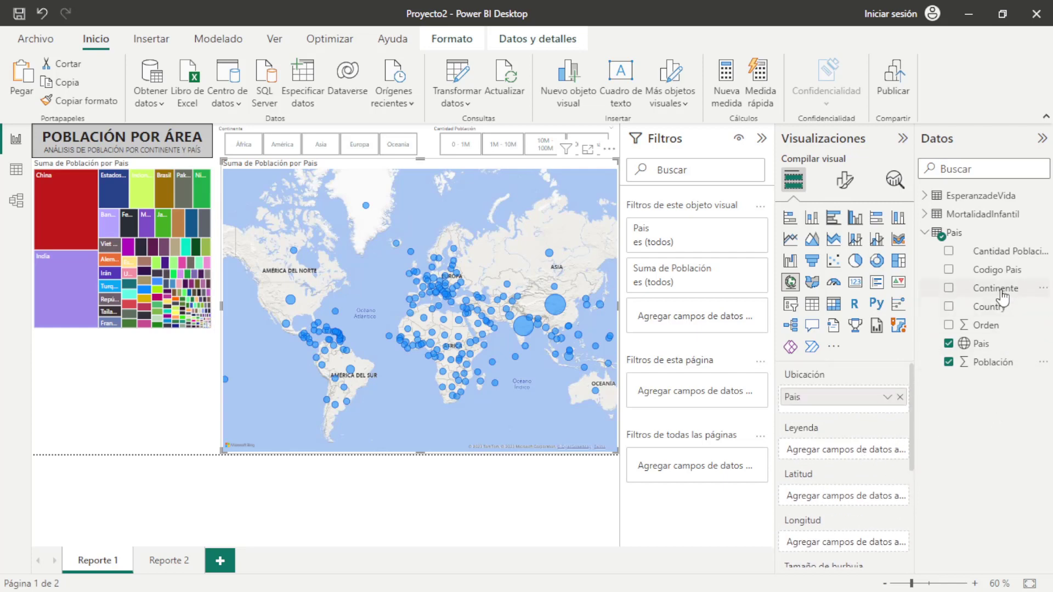
drag(995, 288, 857, 449)
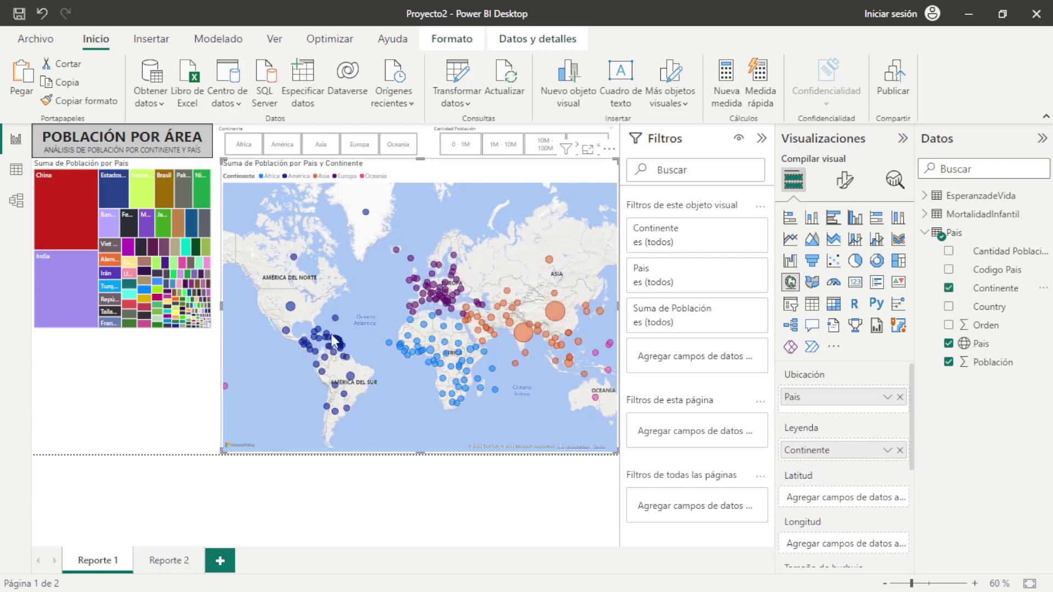
click(138, 394)
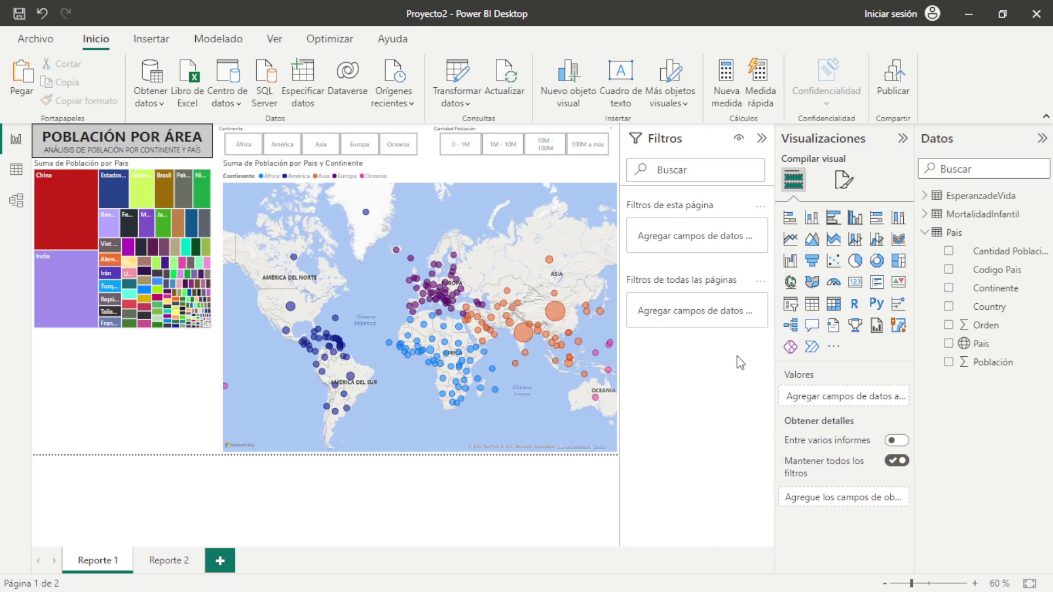
Add a matrix below the treemap with Continente and Pais rows and summed Población values
click(834, 305)
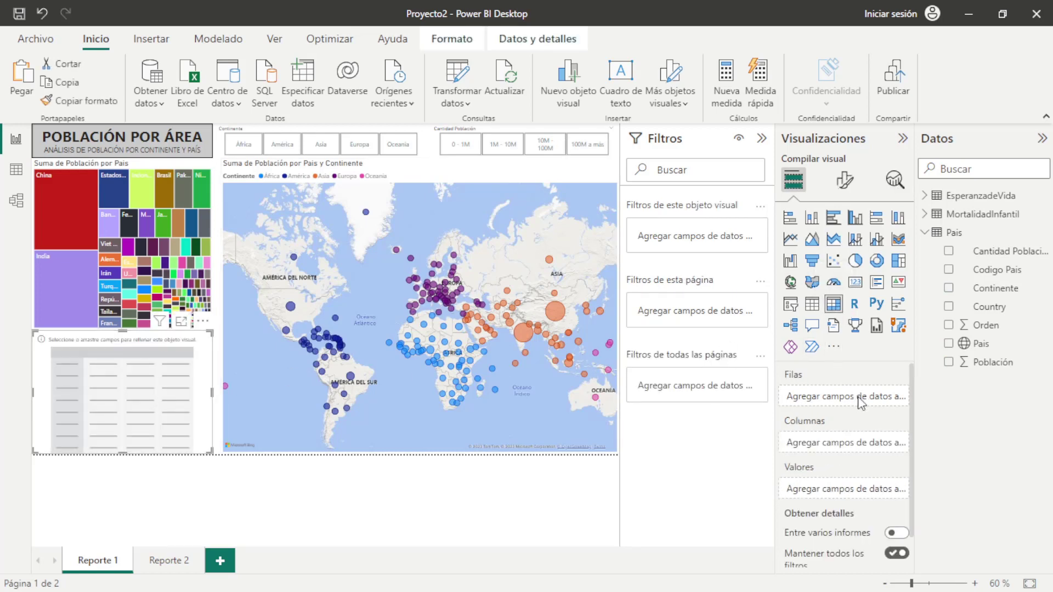
mouse_move(1001, 289)
mouse_down()
mouse_move(859, 390)
mouse_move(840, 390)
mouse_up()
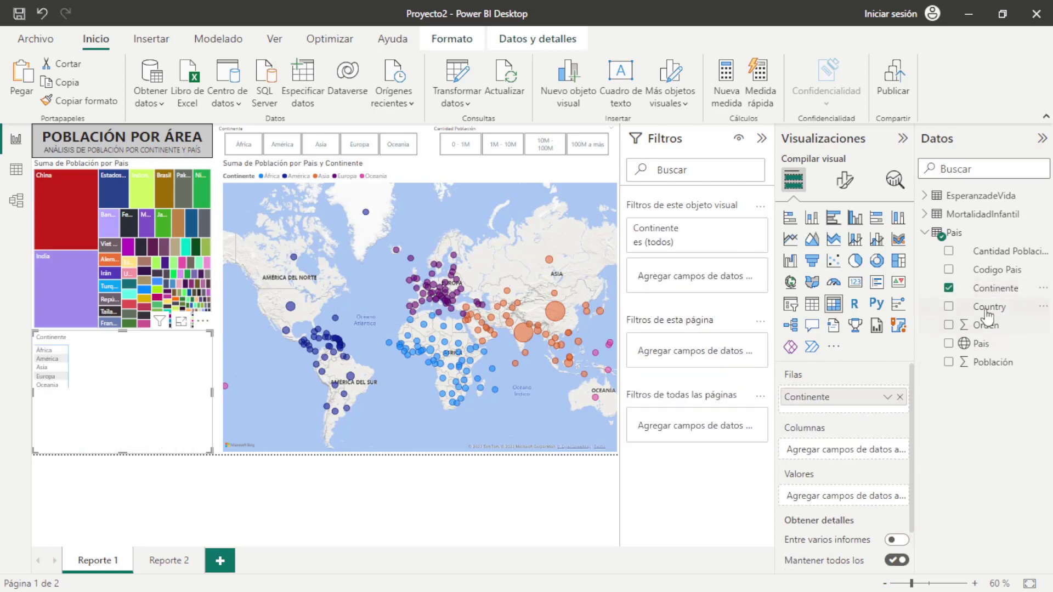
drag(981, 344, 860, 409)
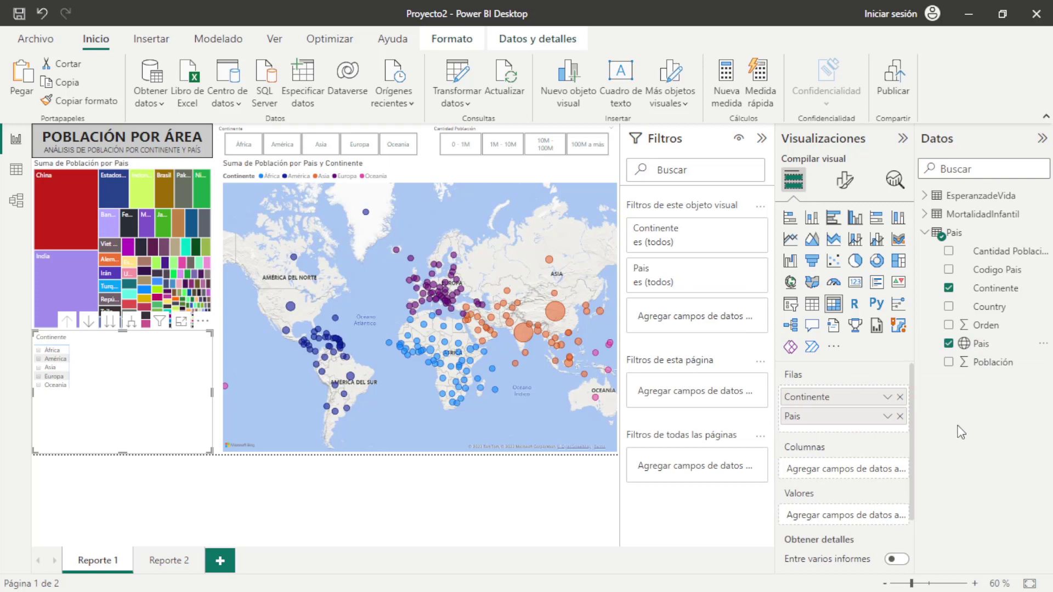
drag(983, 370, 851, 516)
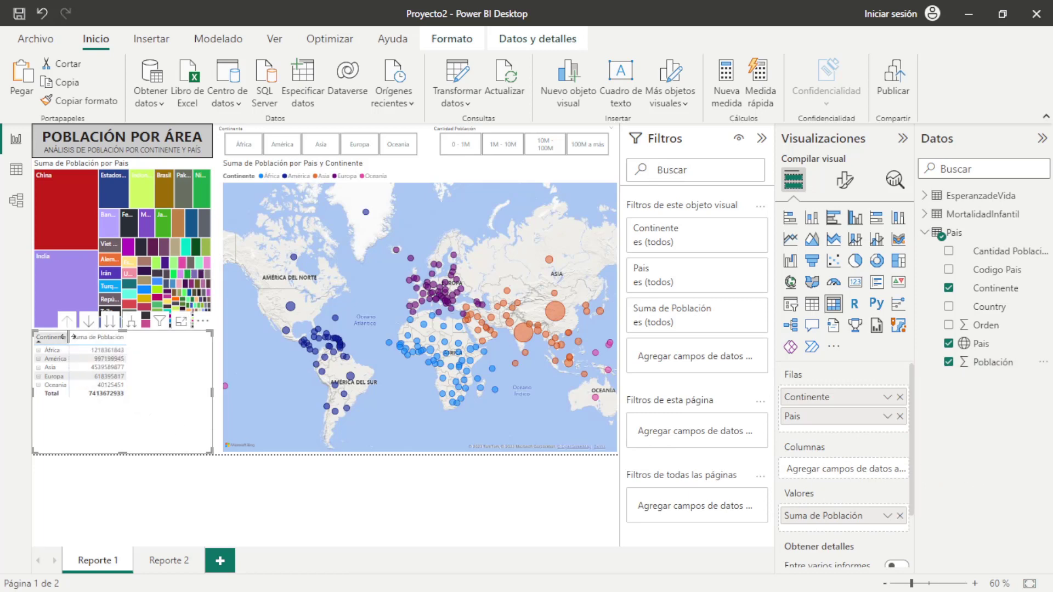
Widen the matrix columns and drill down from continents to the country level
drag(70, 337, 113, 337)
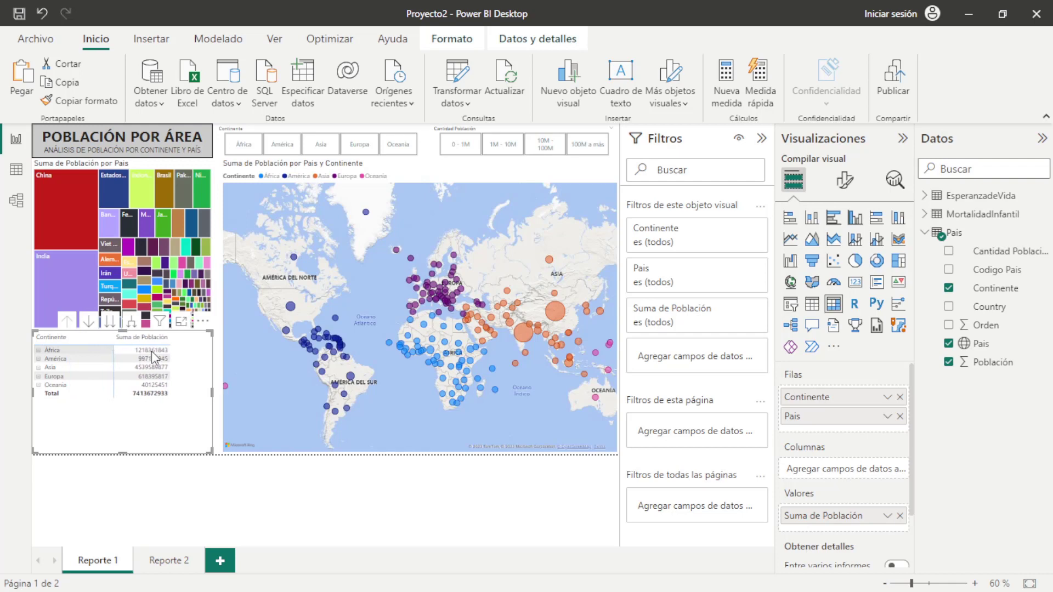
drag(171, 338, 207, 339)
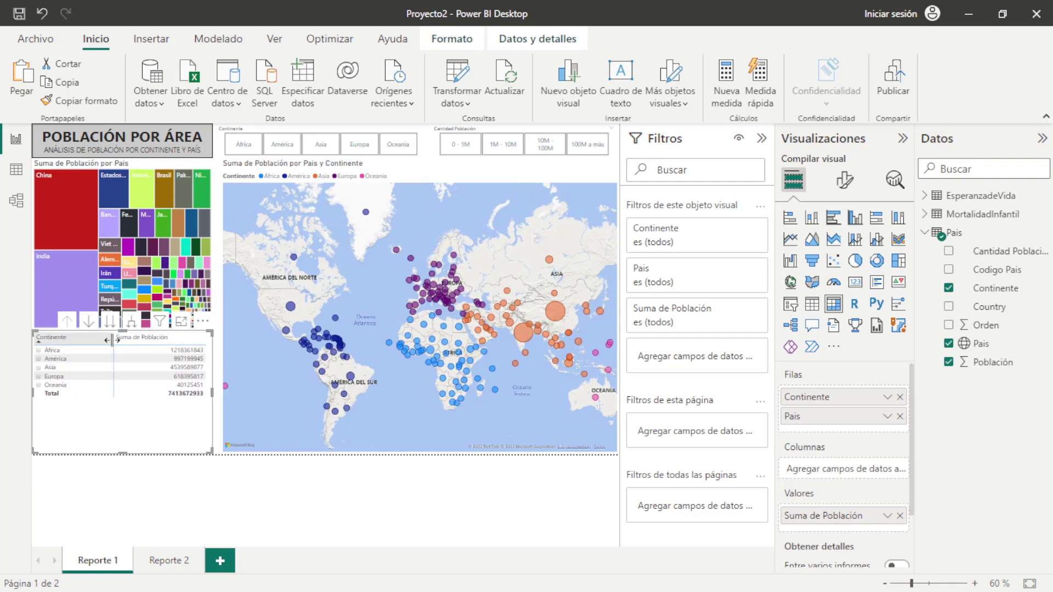
drag(113, 339, 132, 343)
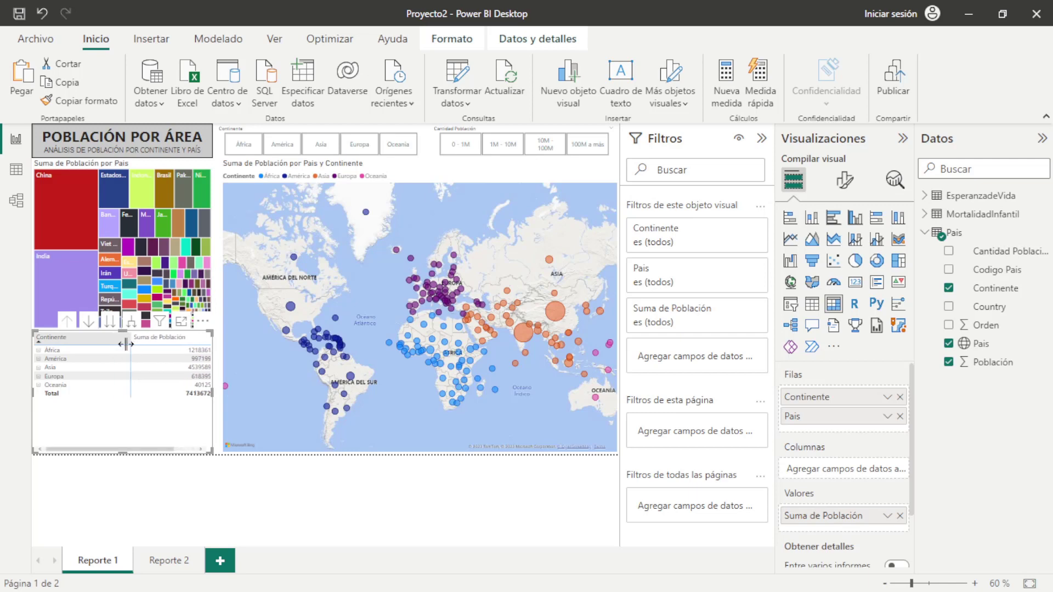
click(39, 351)
click(39, 351)
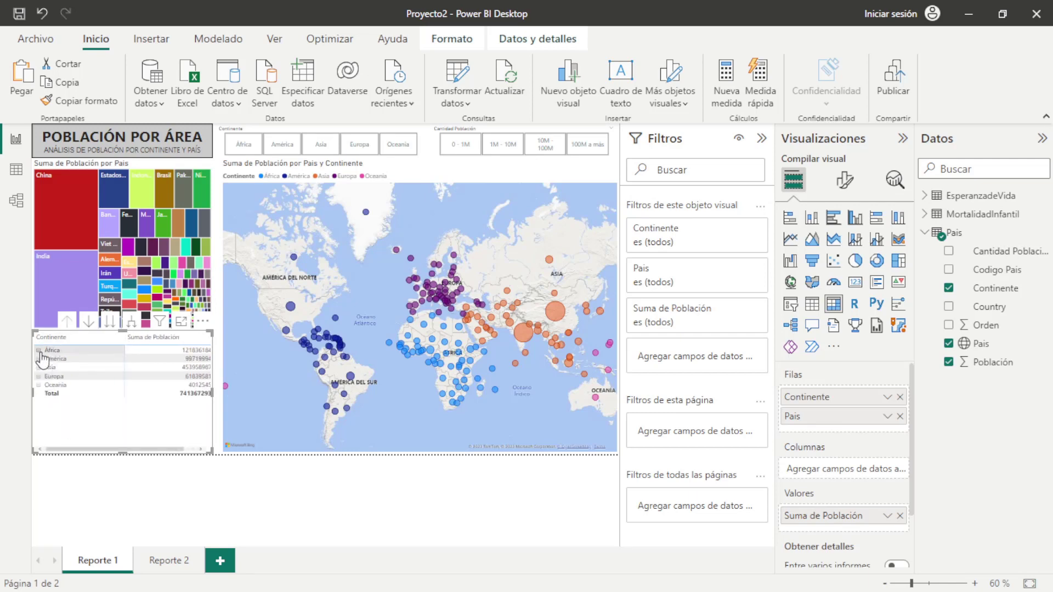
click(88, 321)
click(110, 323)
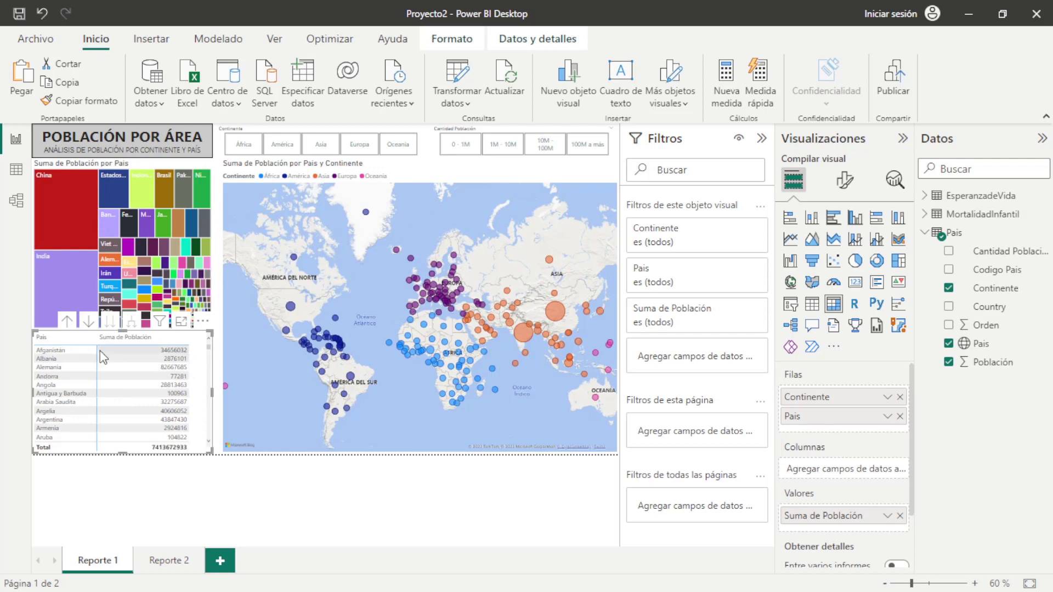
drag(95, 340, 108, 341)
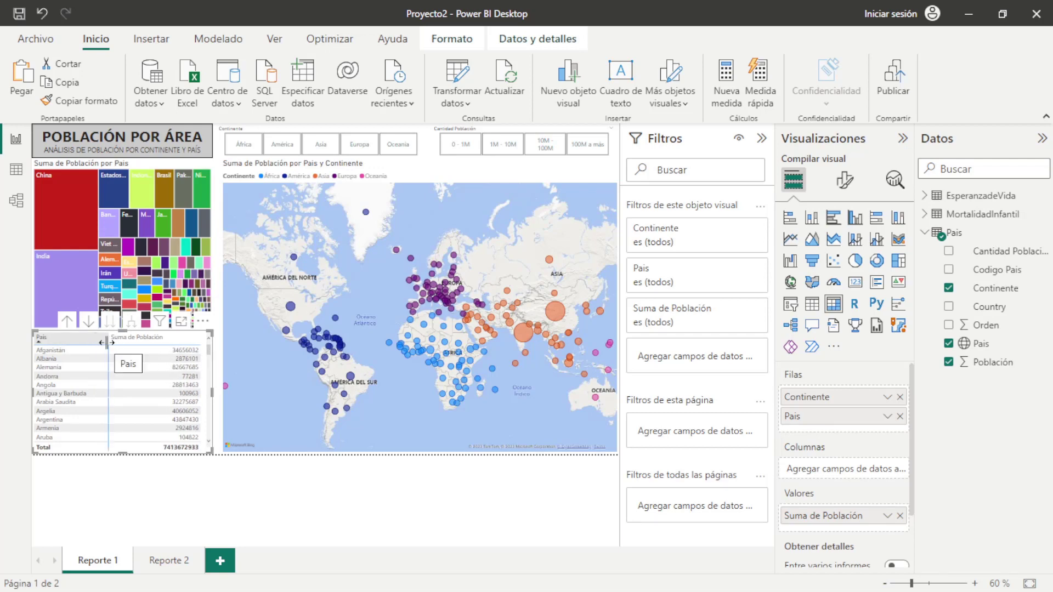
Return to continents and expand all down one level to list each continent's countries
scroll(90, 405, down, 2)
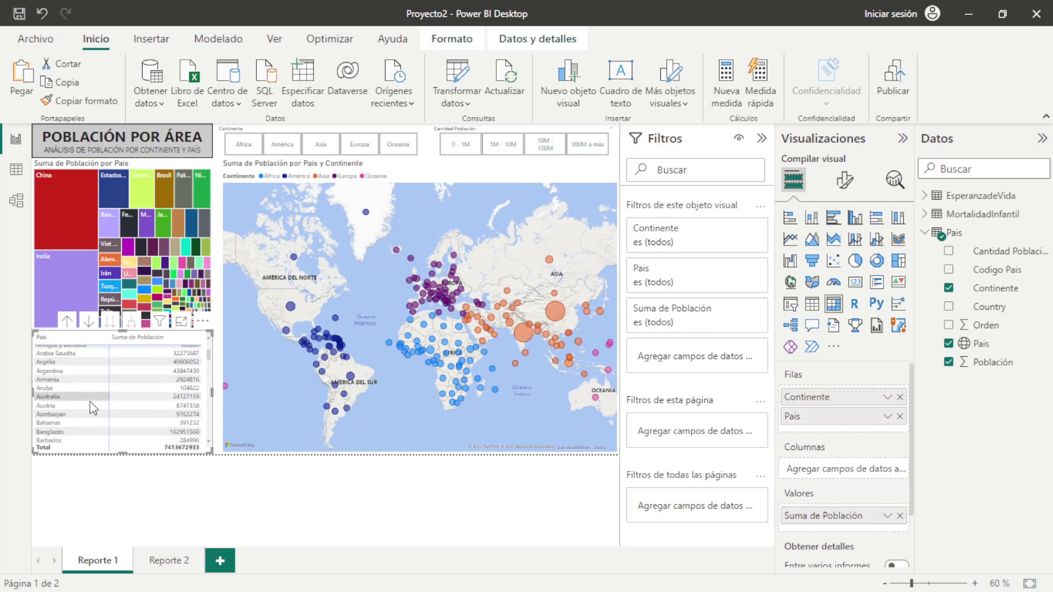
scroll(94, 409, down, 1)
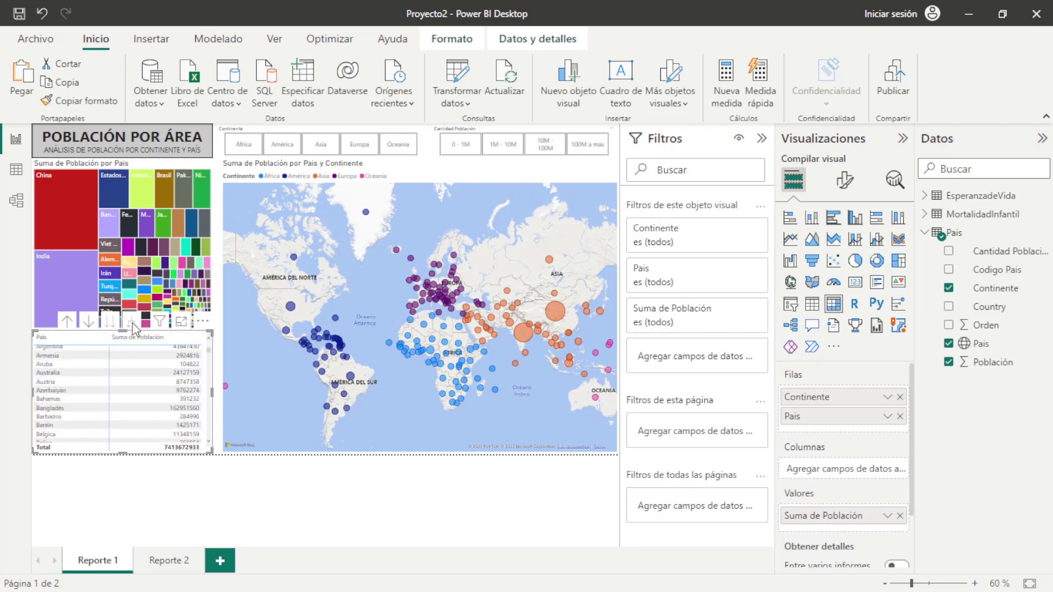
click(68, 323)
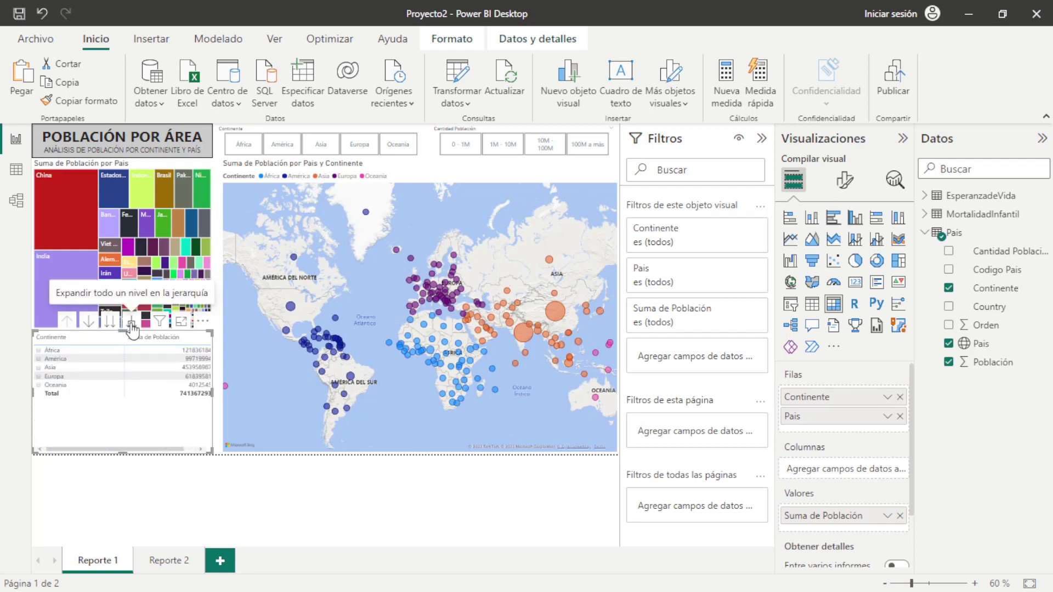
click(131, 324)
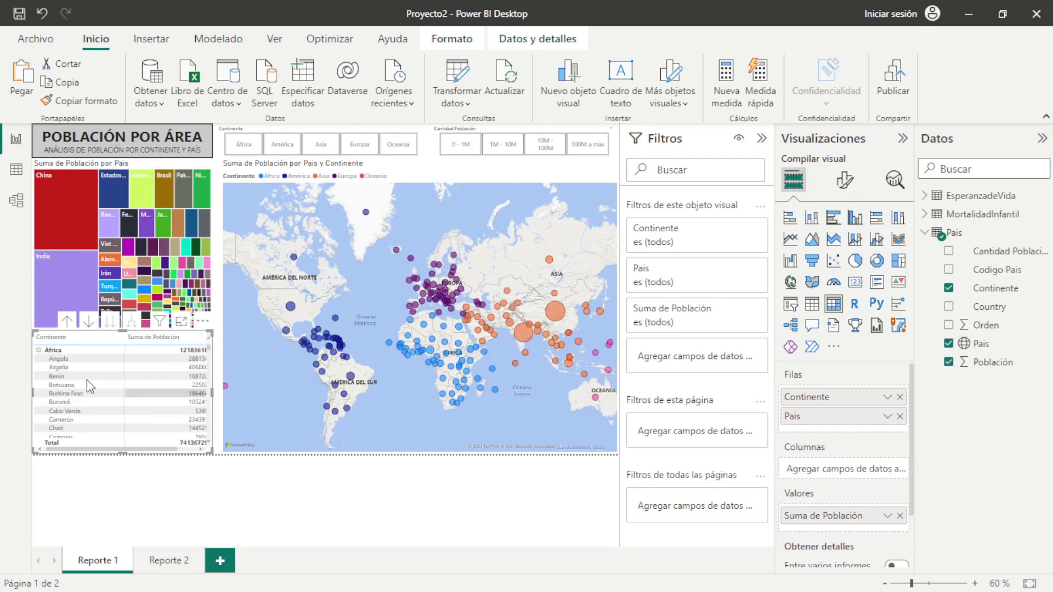
scroll(109, 390, down, 1)
scroll(109, 390, down, 2)
scroll(109, 391, down, 2)
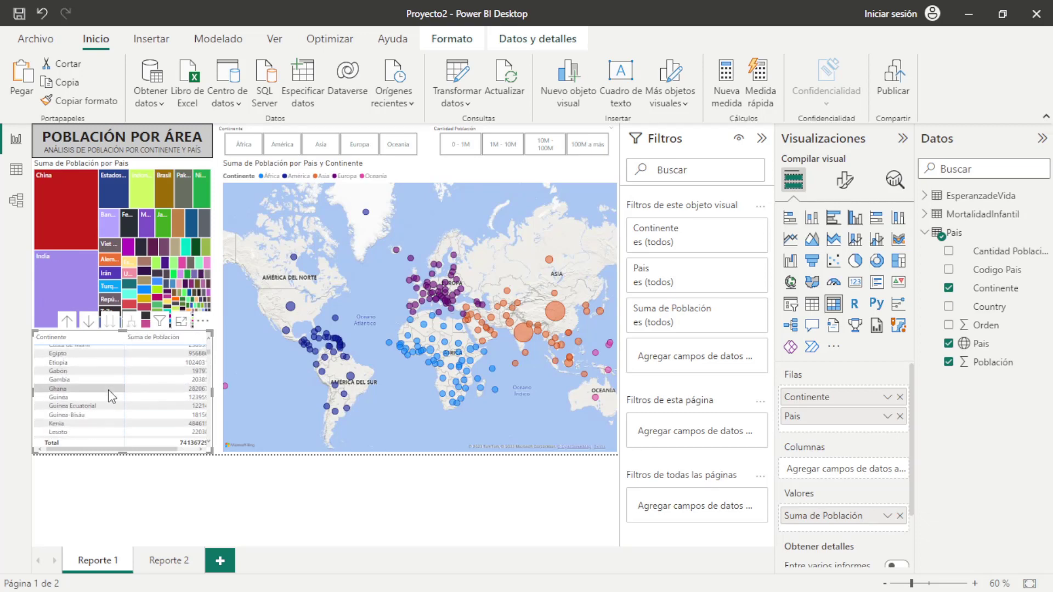
scroll(107, 389, up, 2)
scroll(108, 389, up, 2)
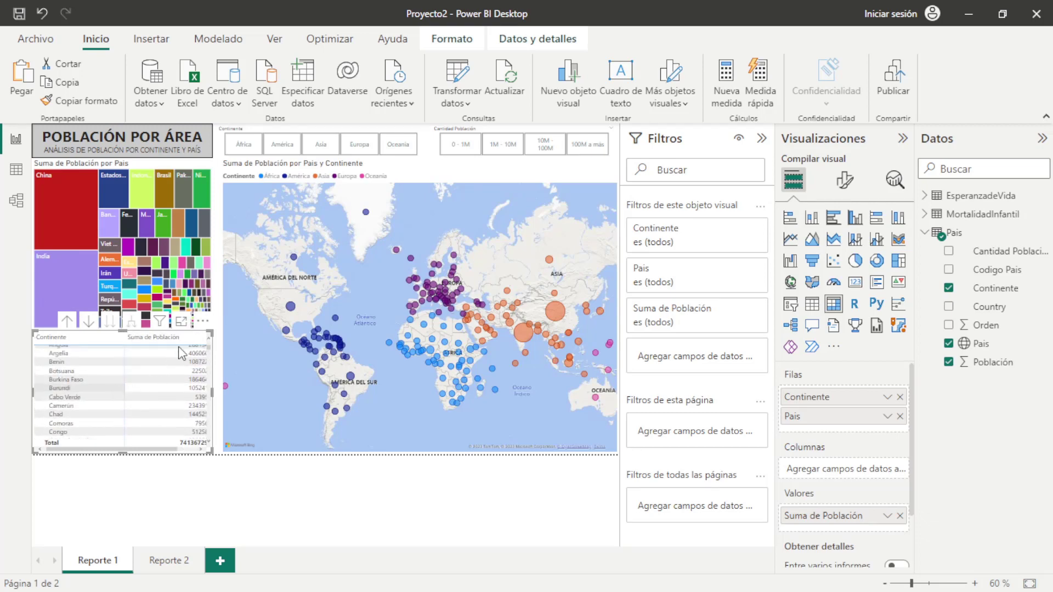
scroll(181, 358, up, 2)
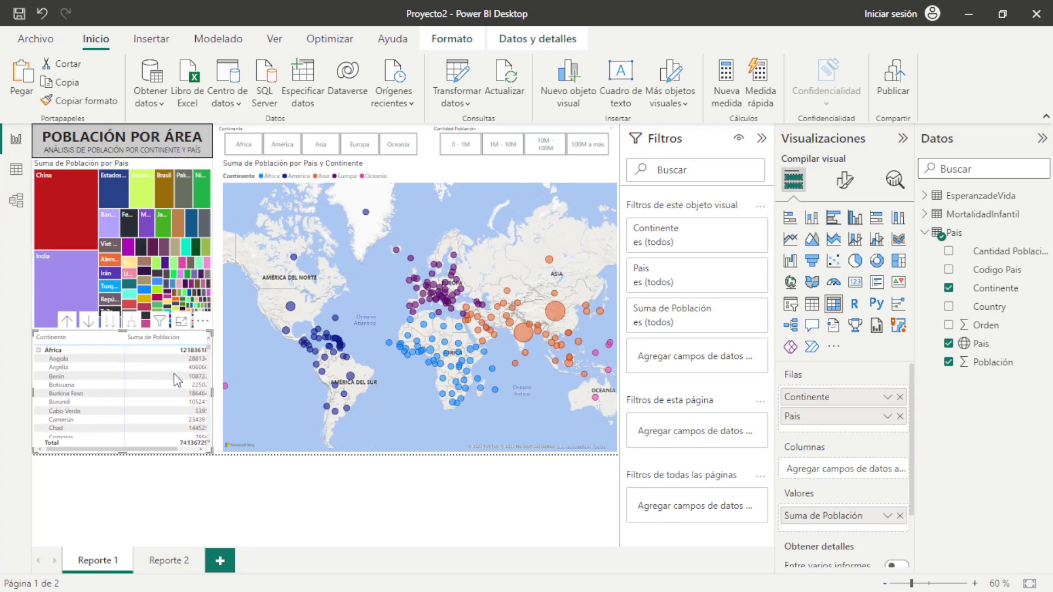
Give the Población column thousands separators so values read like 40,606,052
click(15, 174)
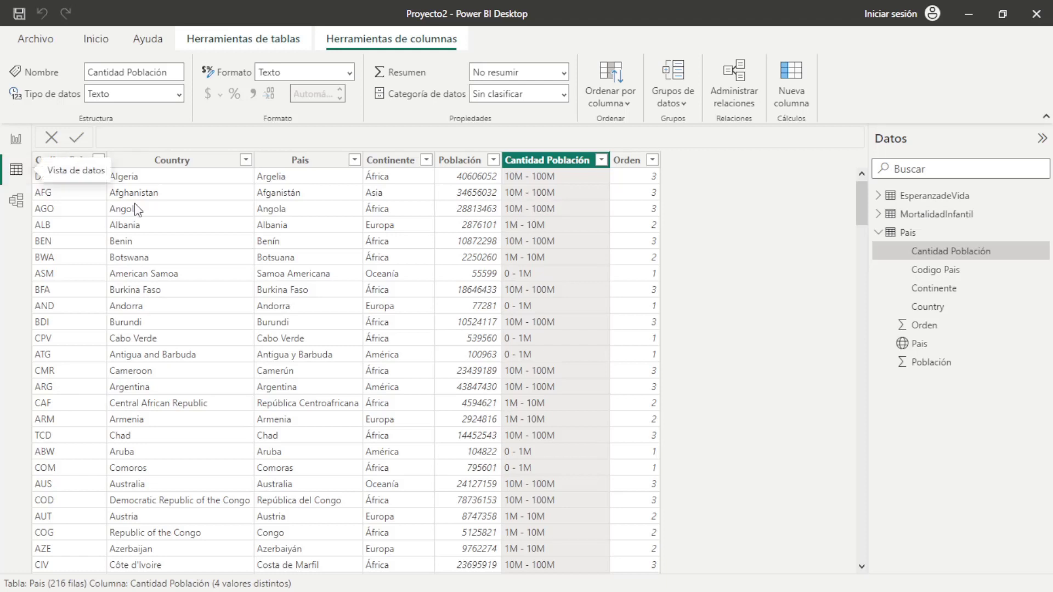
click(470, 162)
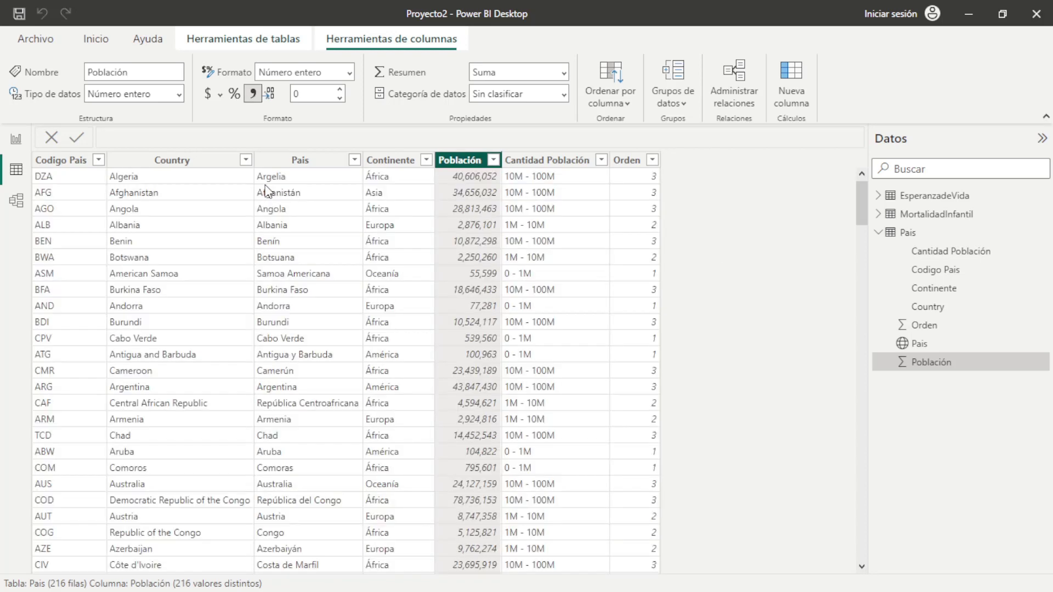
click(17, 142)
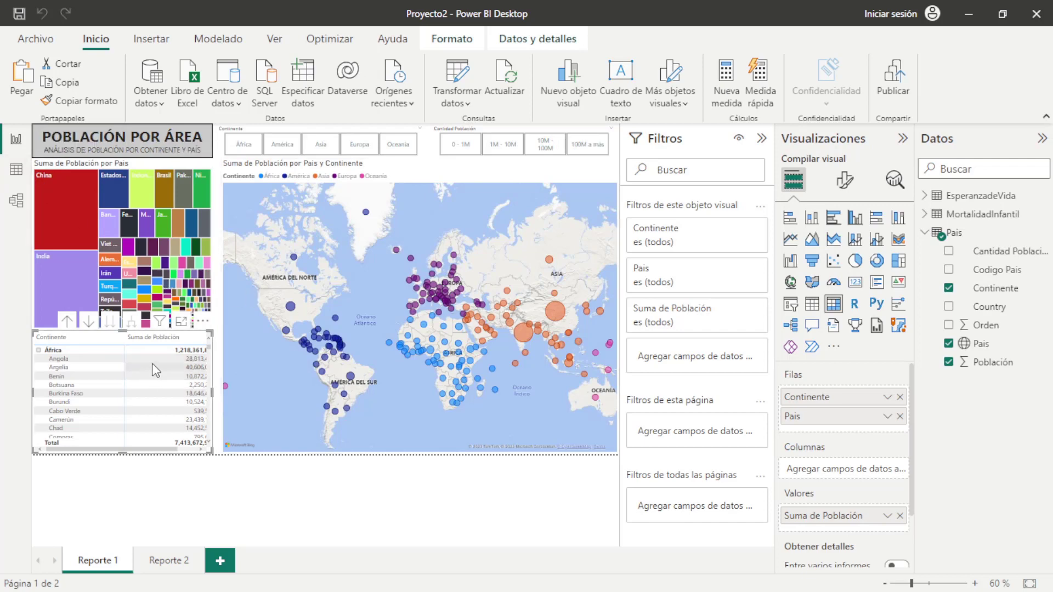
Bring the matrix back to continents and drill down into África's countries
click(67, 327)
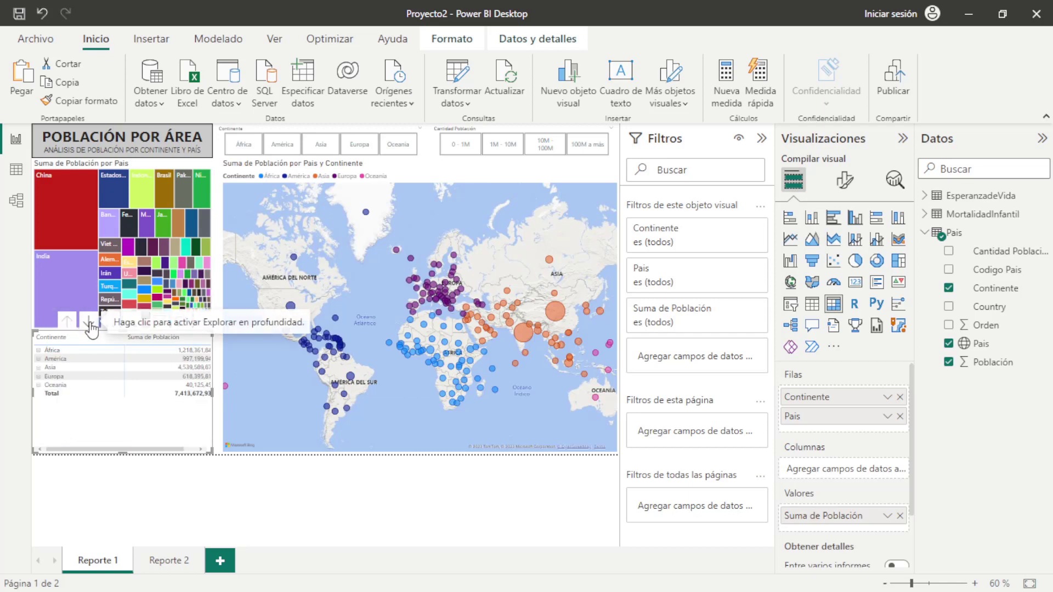
click(88, 322)
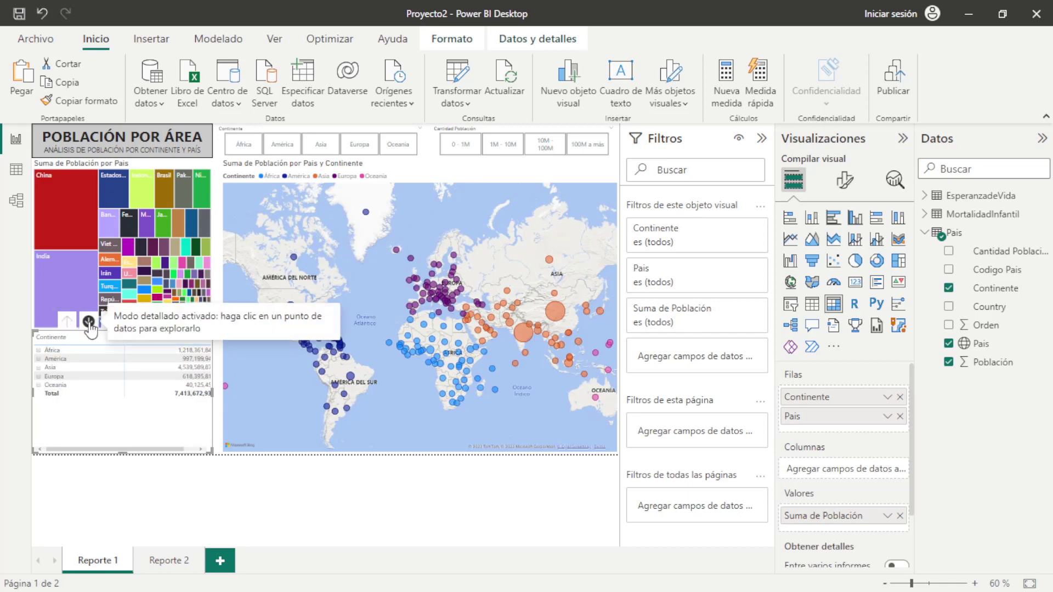
click(39, 352)
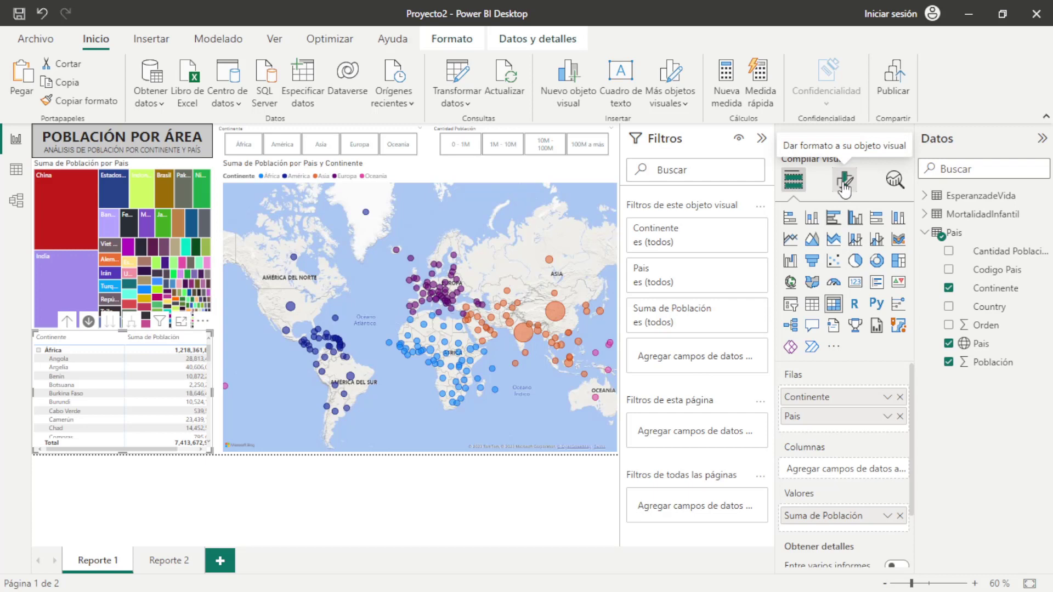
Apply the Mínimo style preset to the matrix
click(845, 189)
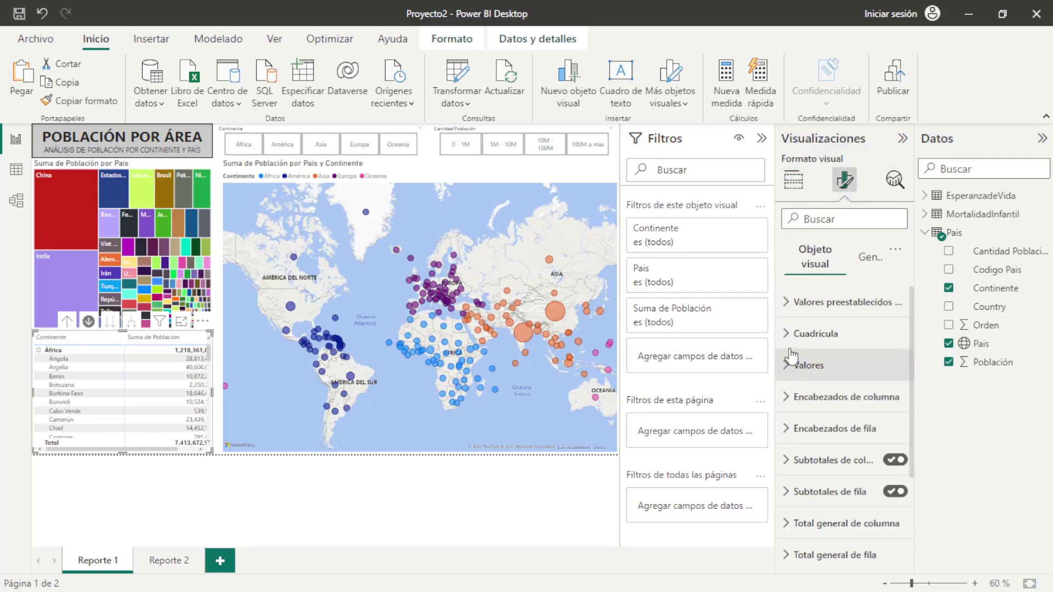
click(794, 303)
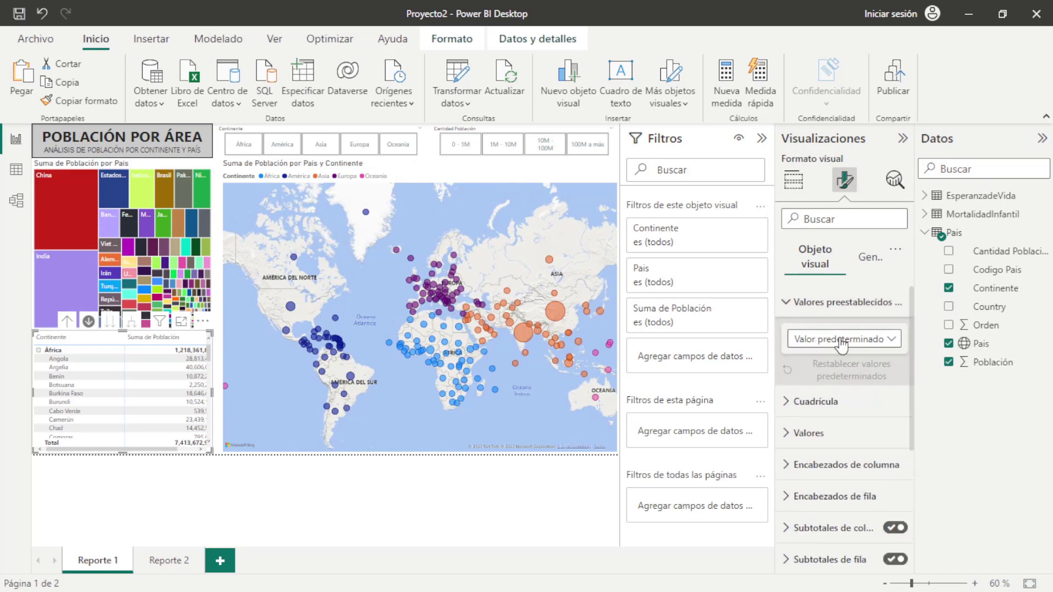
click(878, 342)
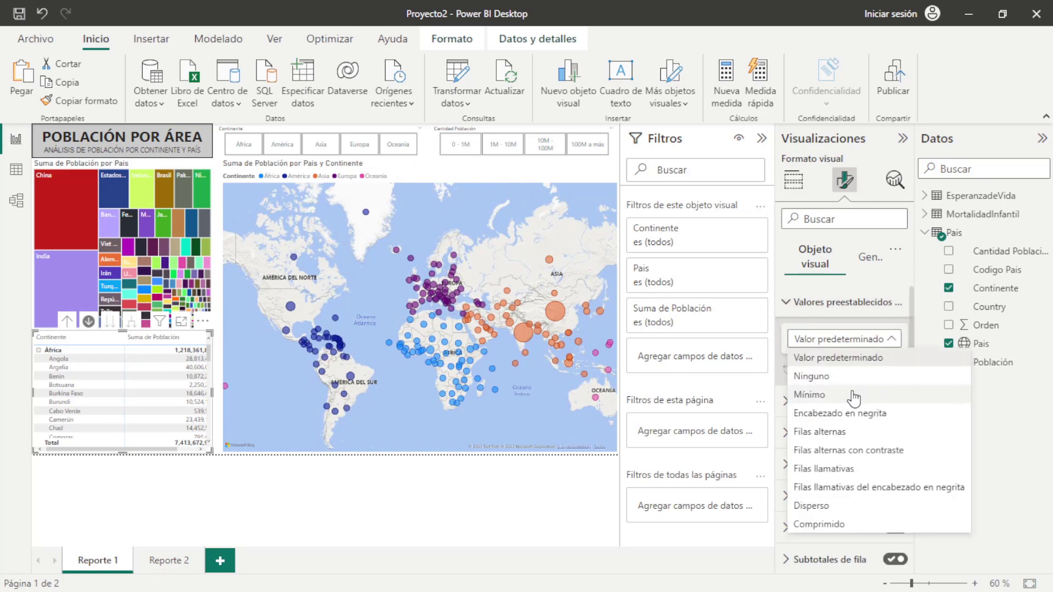
click(298, 433)
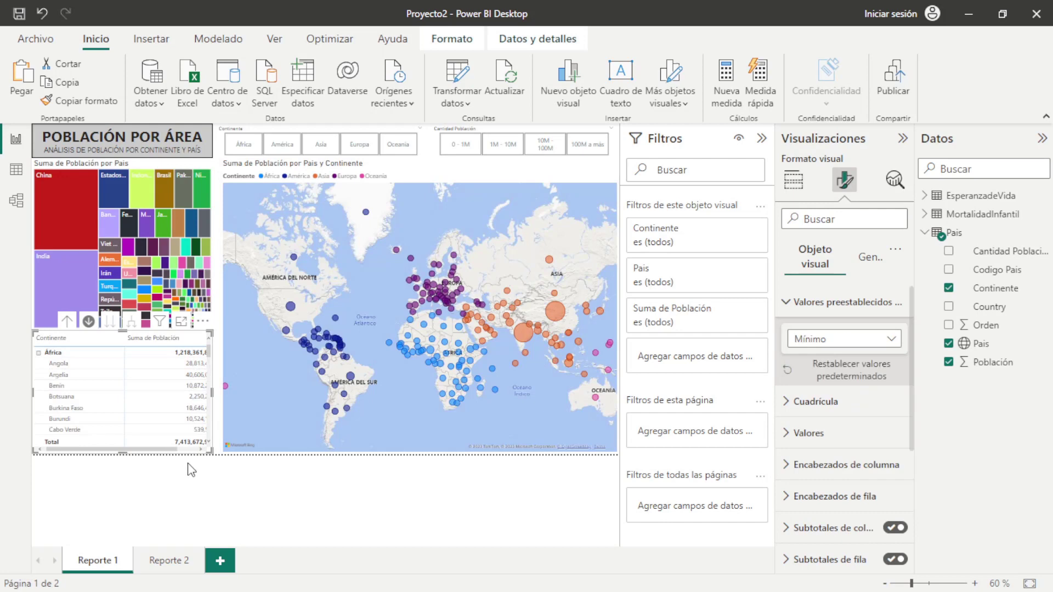
scroll(149, 380, down, 2)
scroll(147, 379, up, 2)
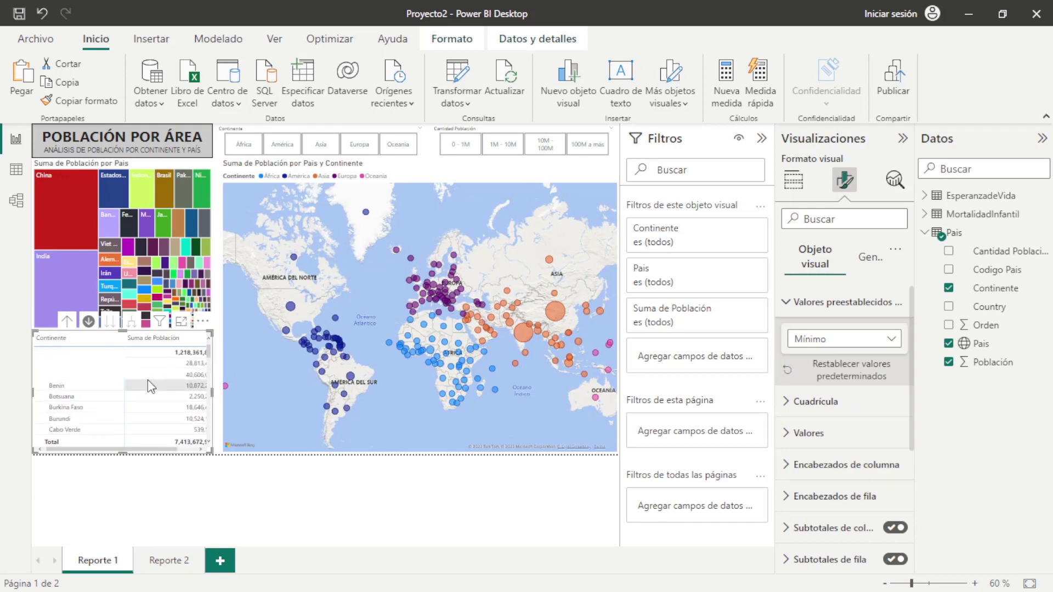
click(439, 176)
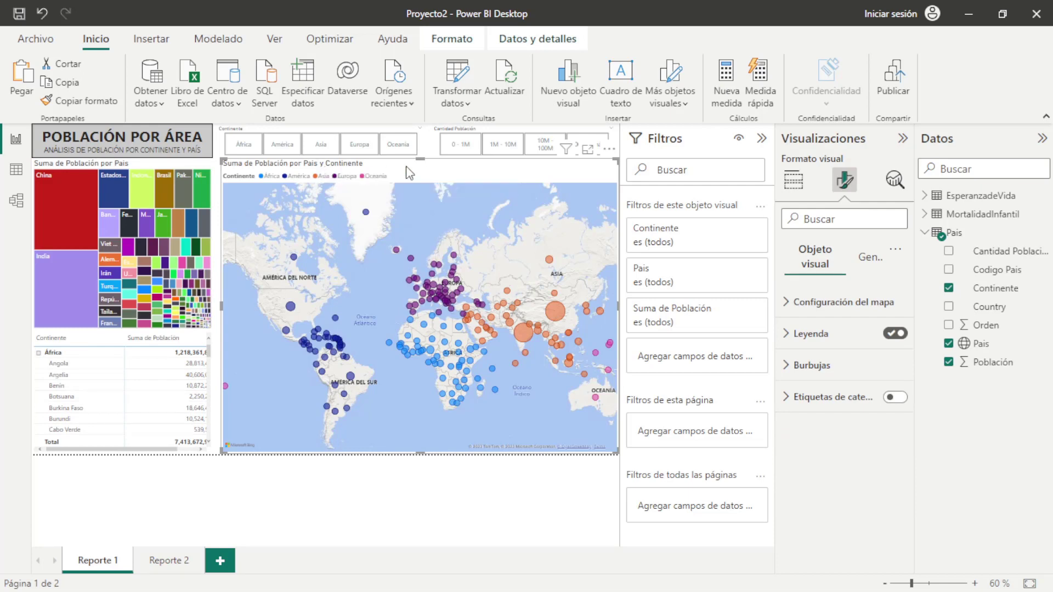
Change the map title to 'Población por País y Continente' by removing the 'Suma de' prefix
click(870, 257)
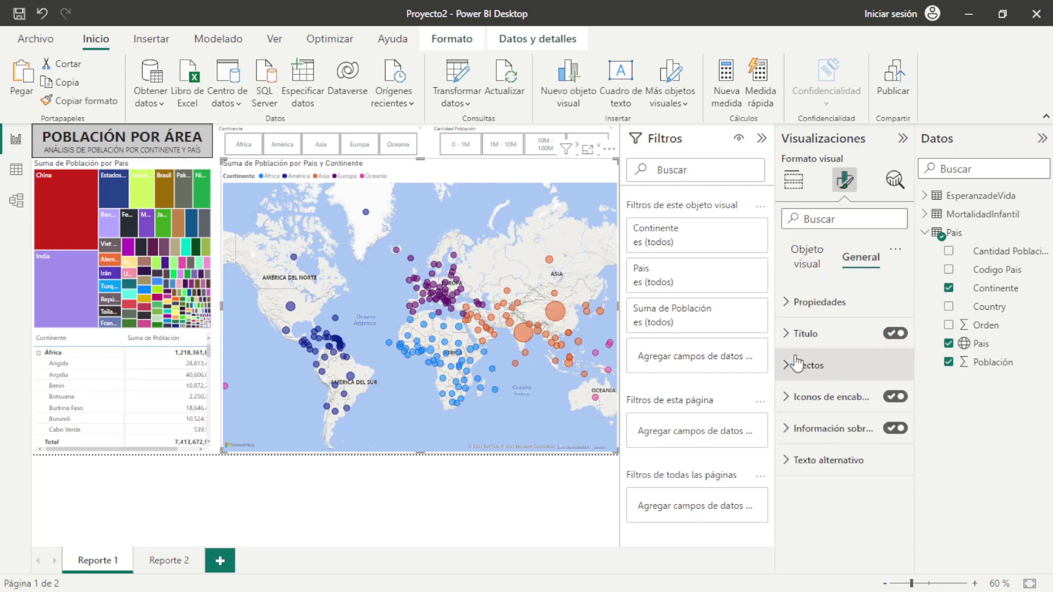
click(788, 335)
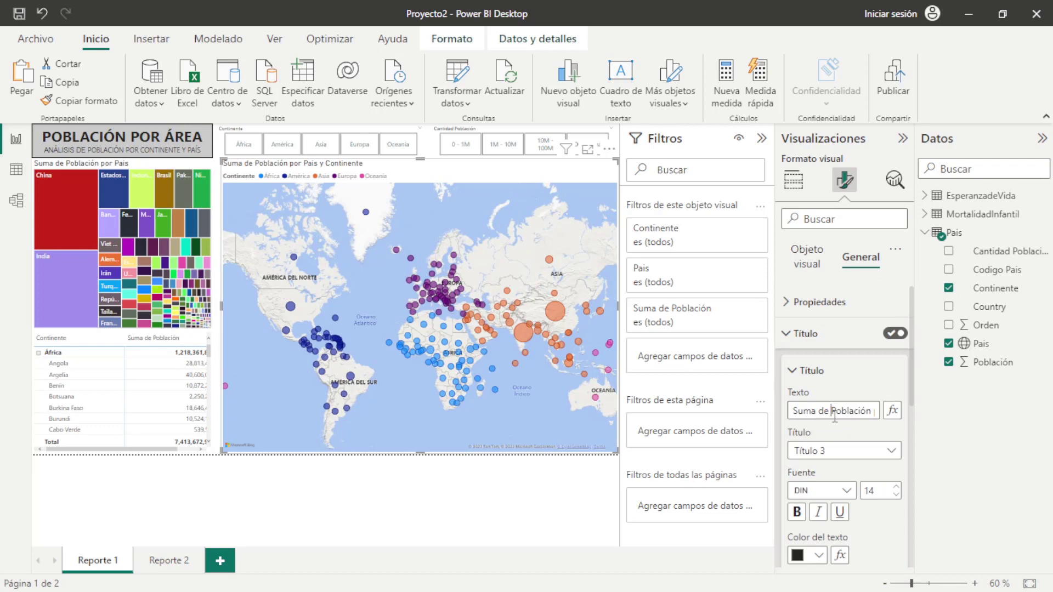
click(833, 411)
key(BackSpace)
key(BackSpace)
key(BackSpace)
key(BackSpace)
key(BackSpace)
right_click(864, 411)
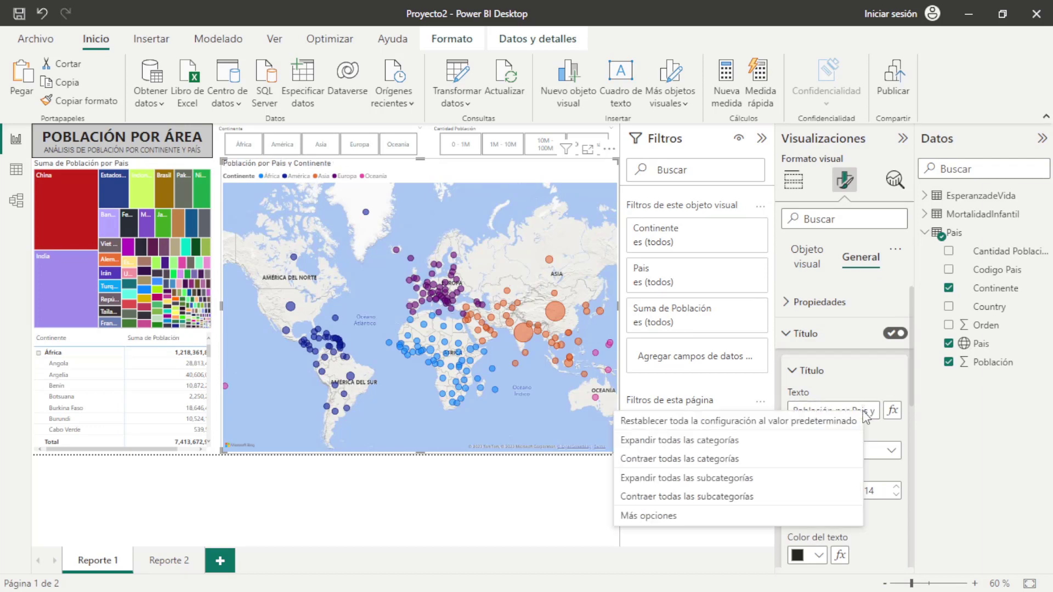
click(869, 413)
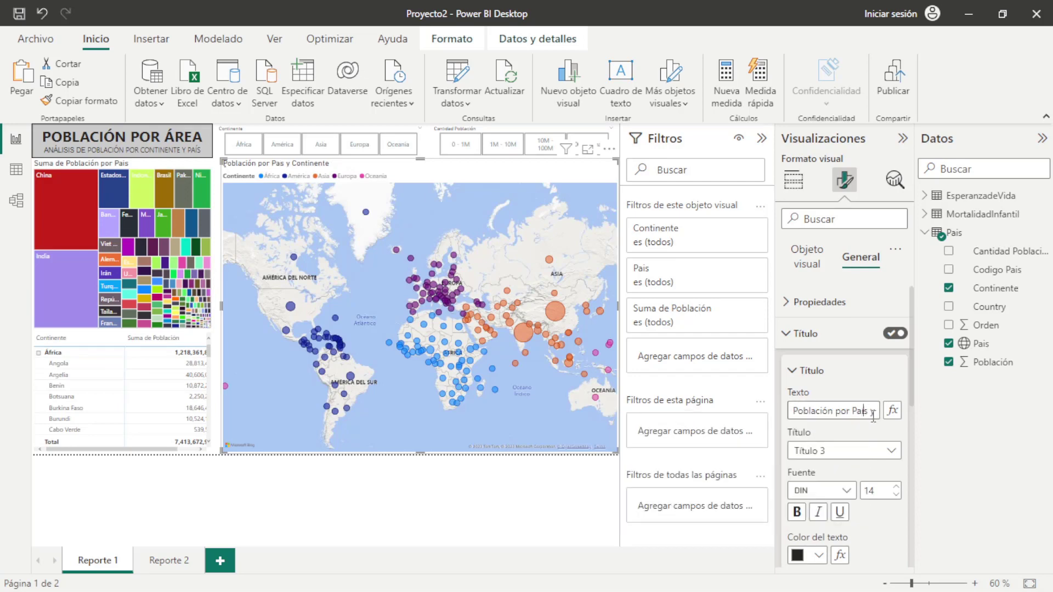
text(í)
Style the map title bold, white 15-point text on black, then pick up its format
scroll(864, 427, down, 1)
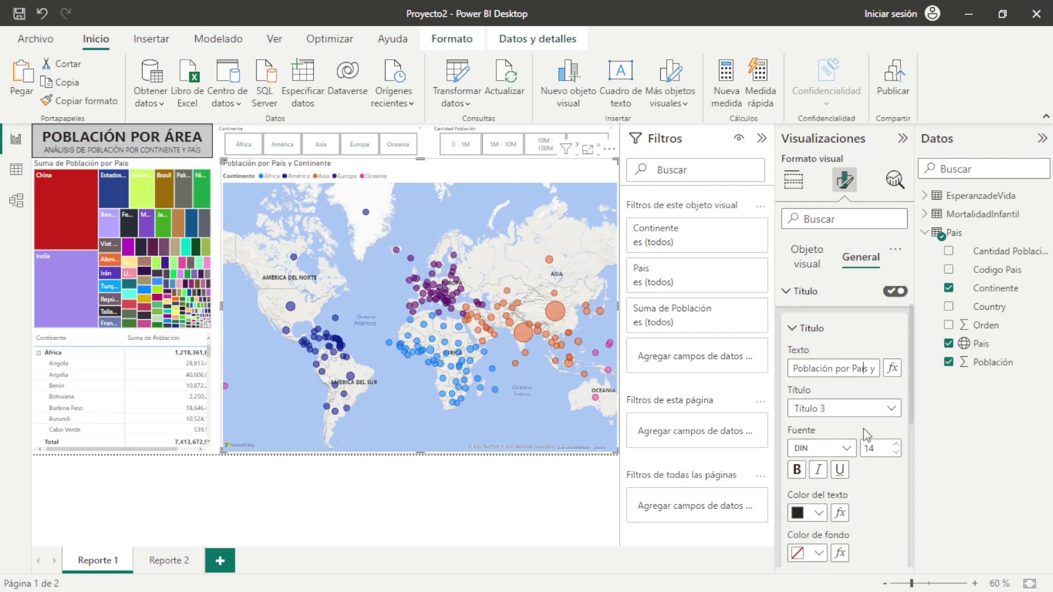
click(797, 469)
scroll(864, 472, down, 1)
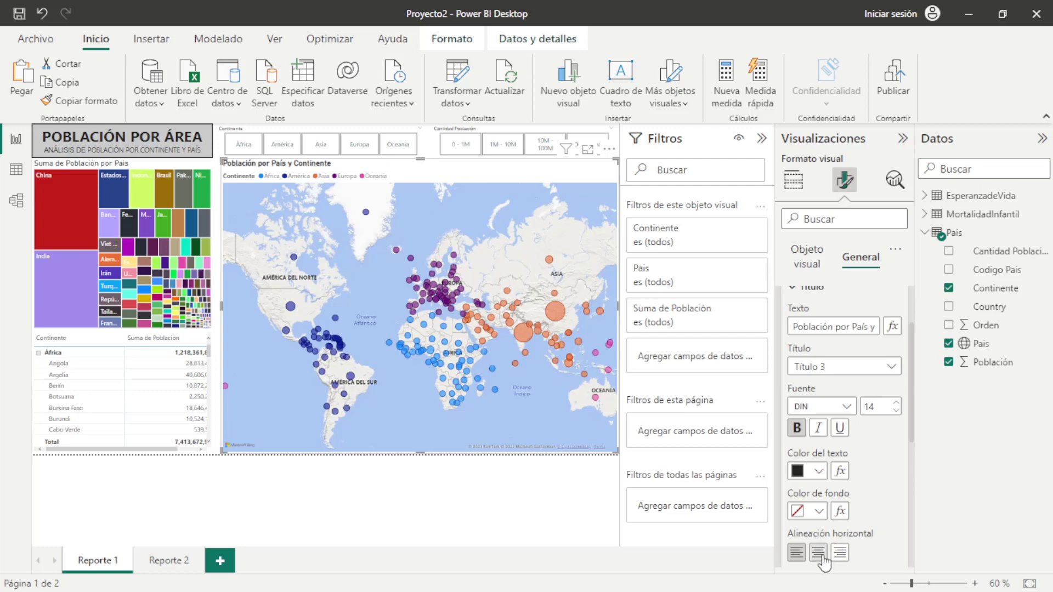
click(819, 512)
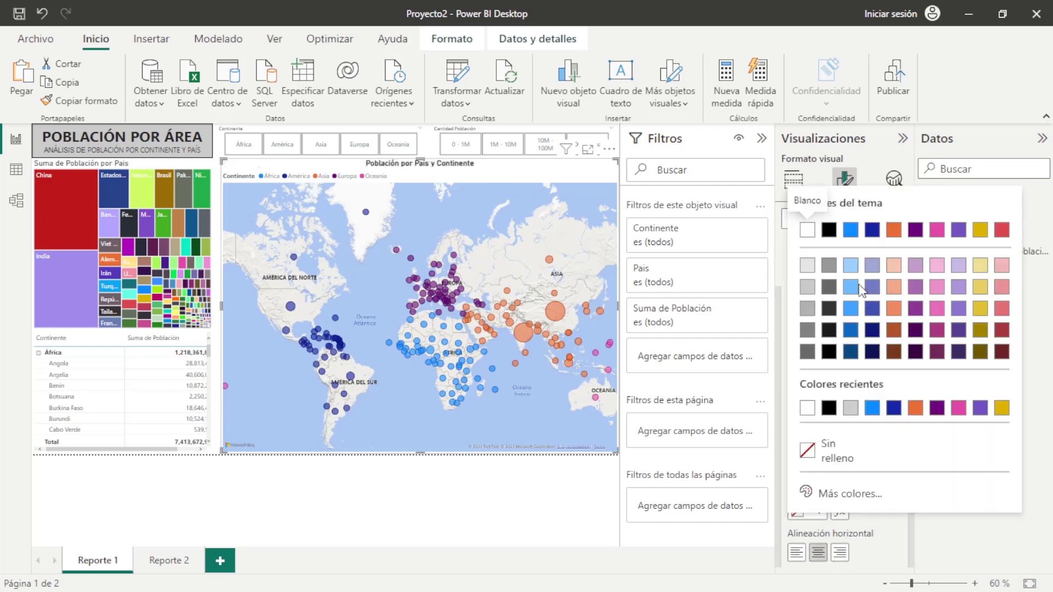
click(828, 230)
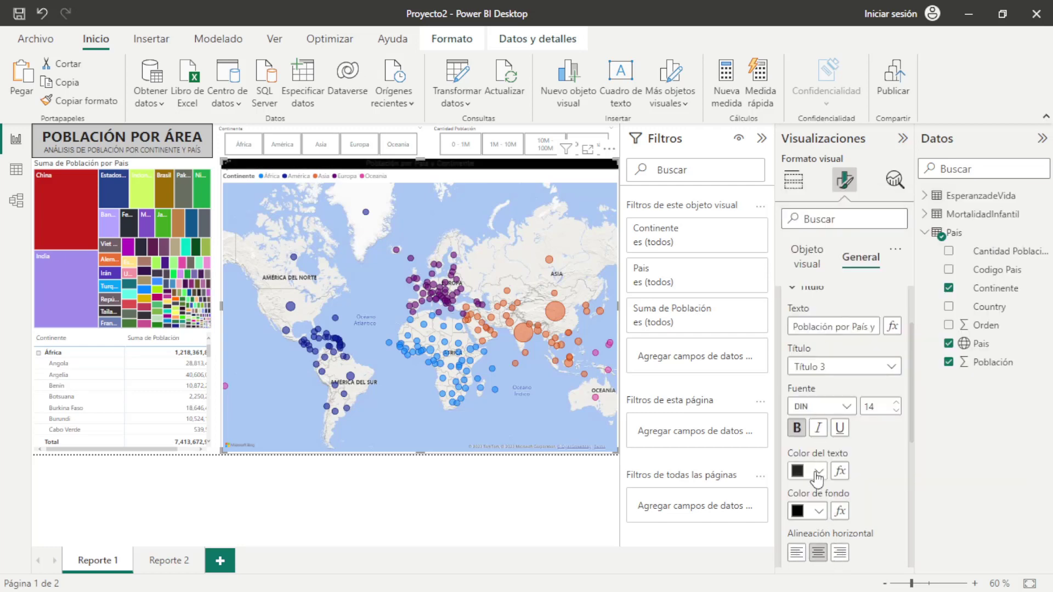
click(819, 472)
click(806, 229)
click(896, 404)
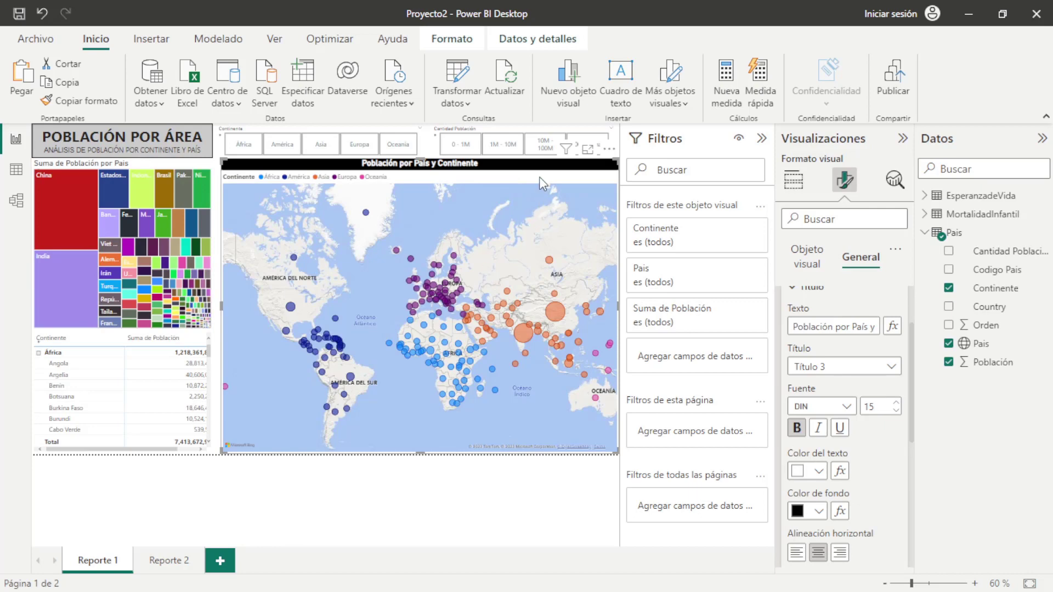
click(71, 102)
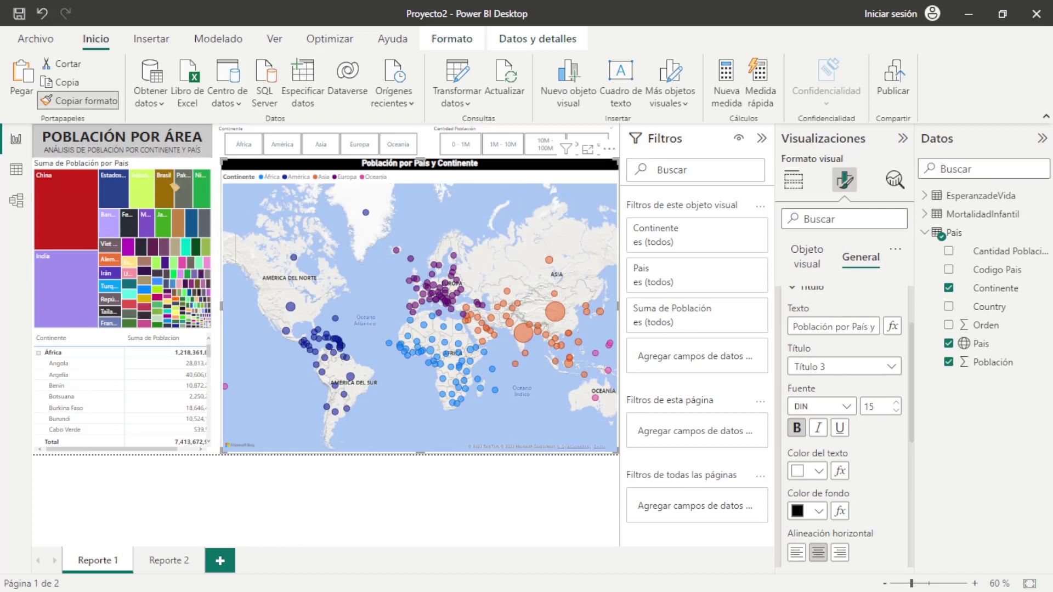
Undo the stray format paste on the title box, then copy the map's title styling onto the treemap
click(133, 156)
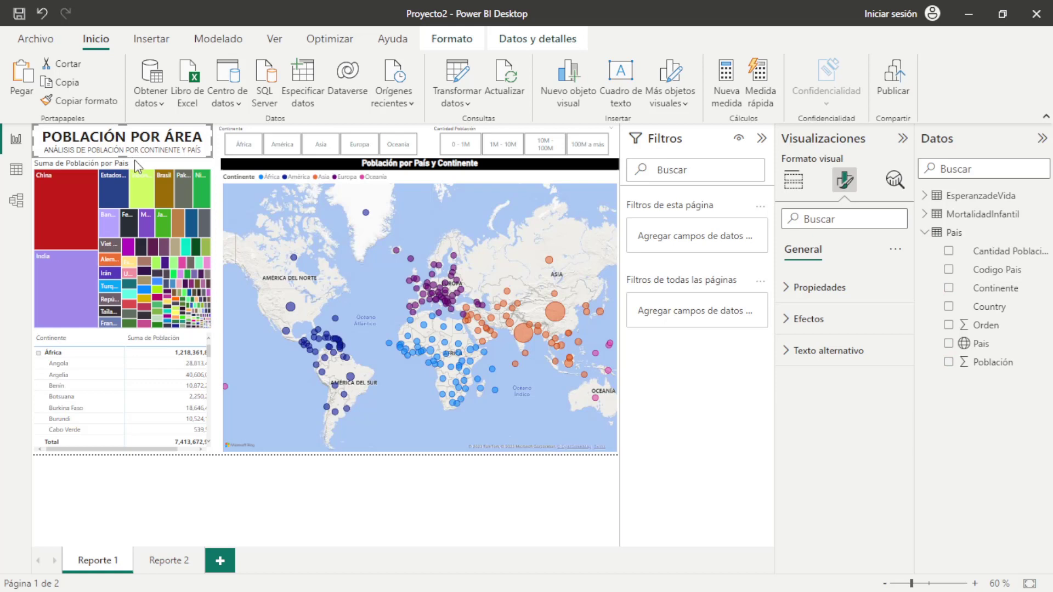
key(ctrl+z)
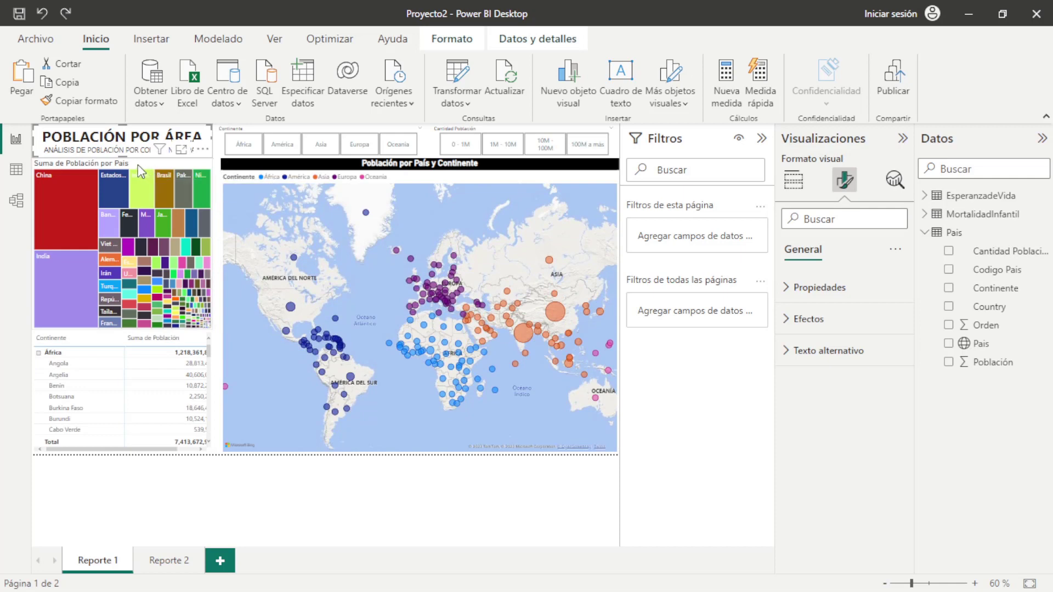
click(137, 164)
click(253, 173)
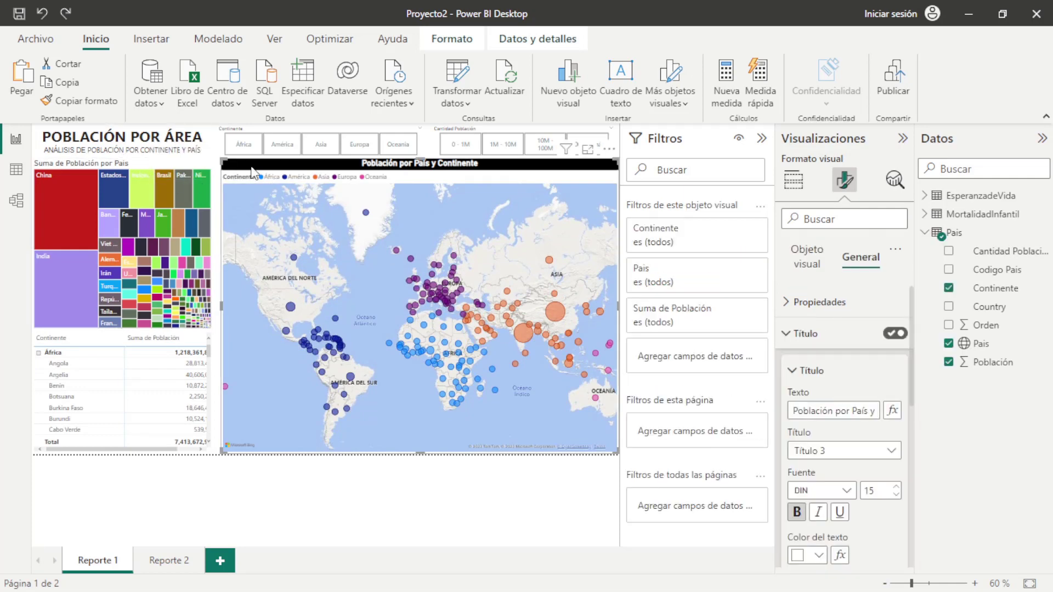
click(76, 101)
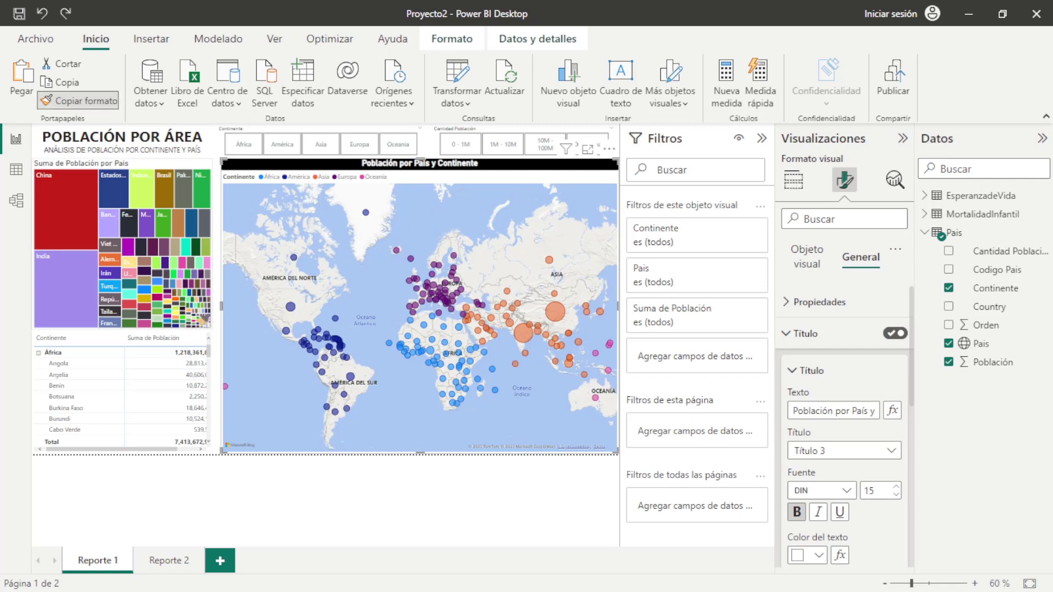
click(130, 175)
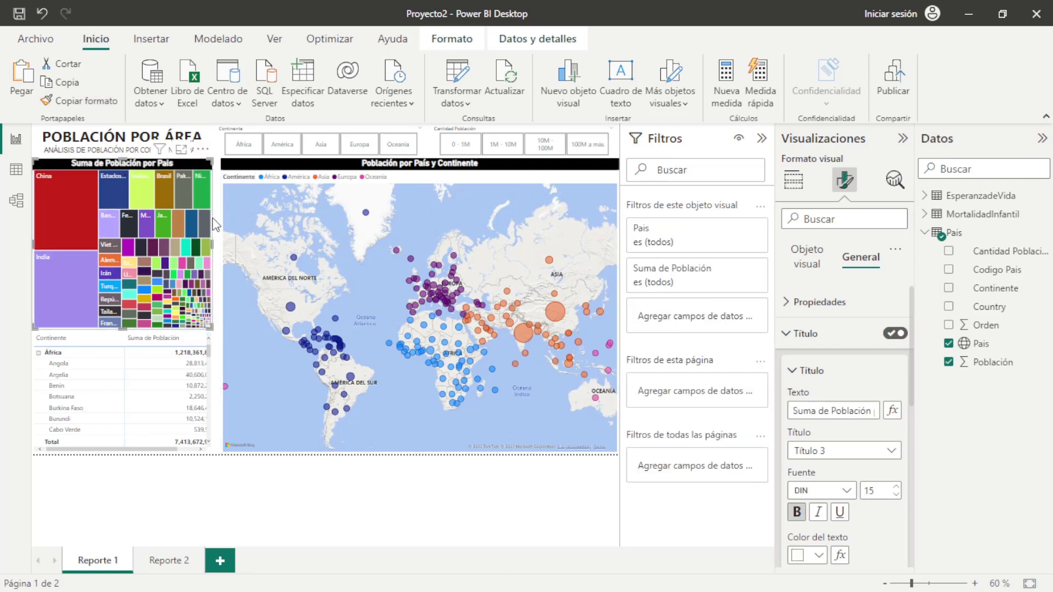
click(216, 189)
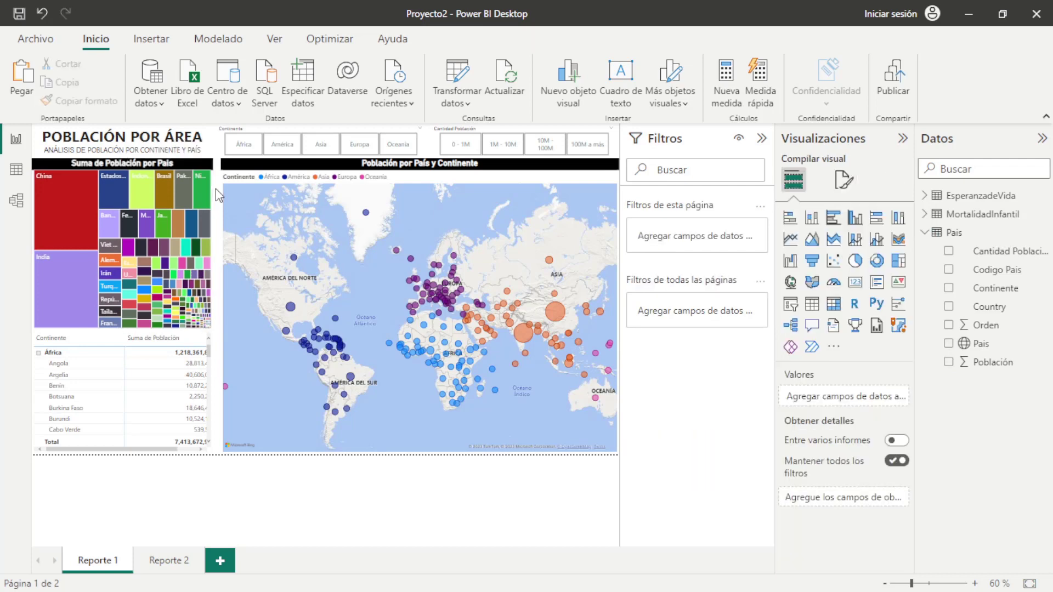
Filter by África, América and Asia, expanding and collapsing matrix rows, then expand every continent
click(216, 149)
click(219, 220)
click(253, 153)
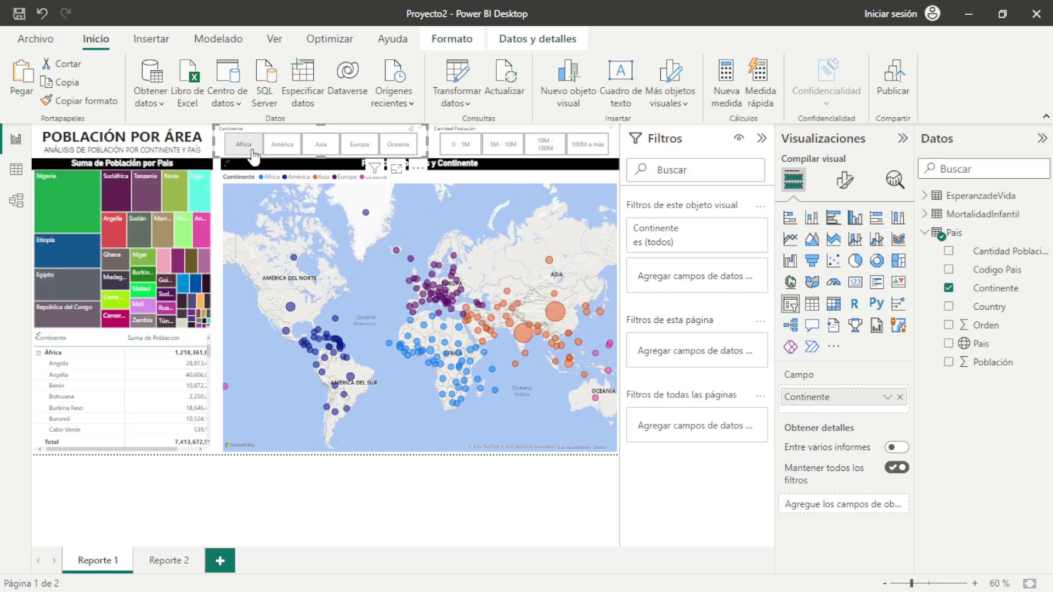
click(280, 147)
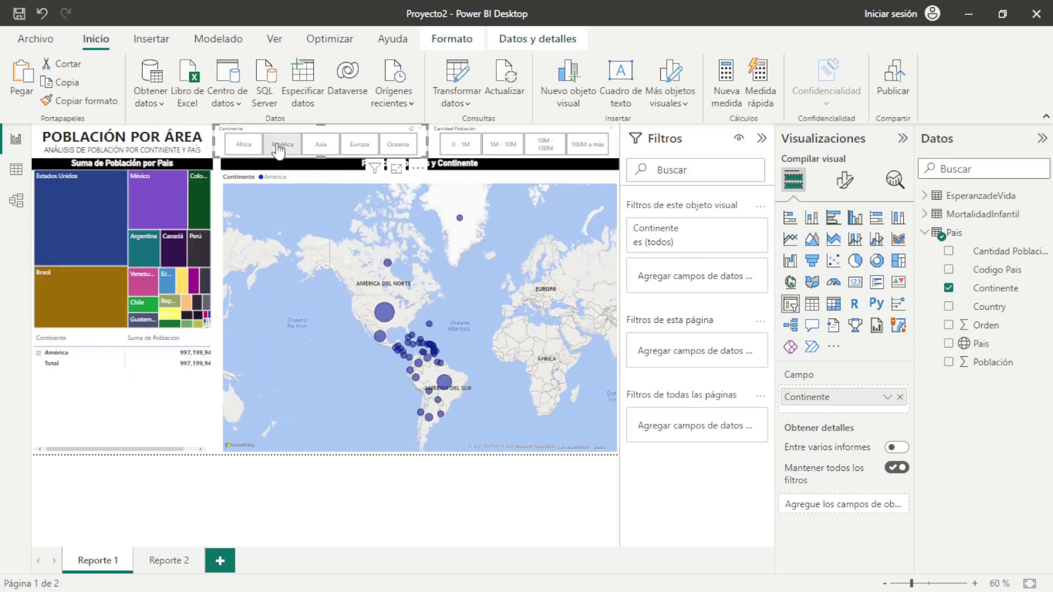
click(39, 354)
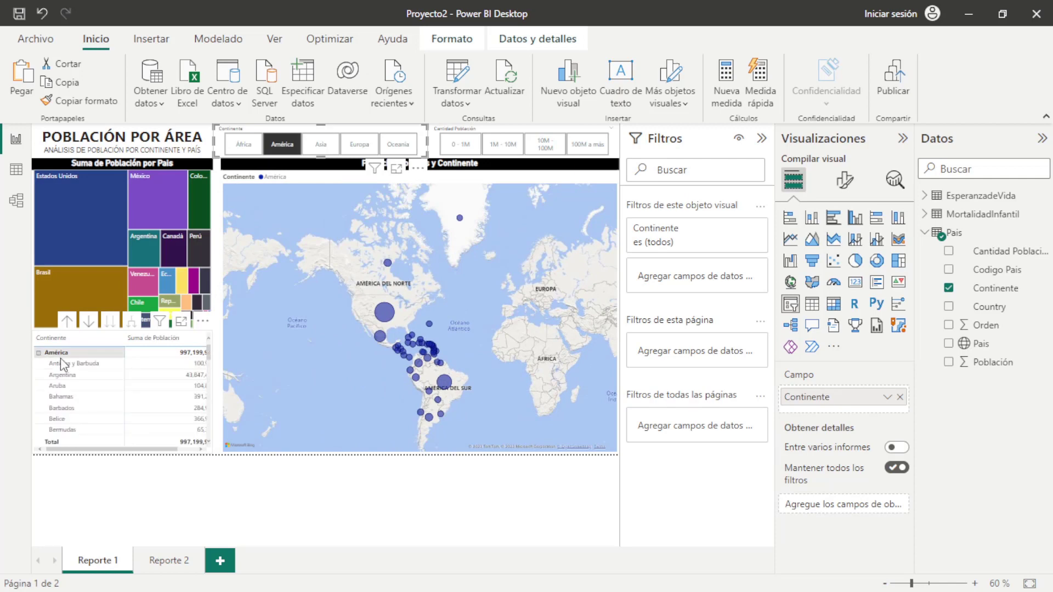
click(319, 149)
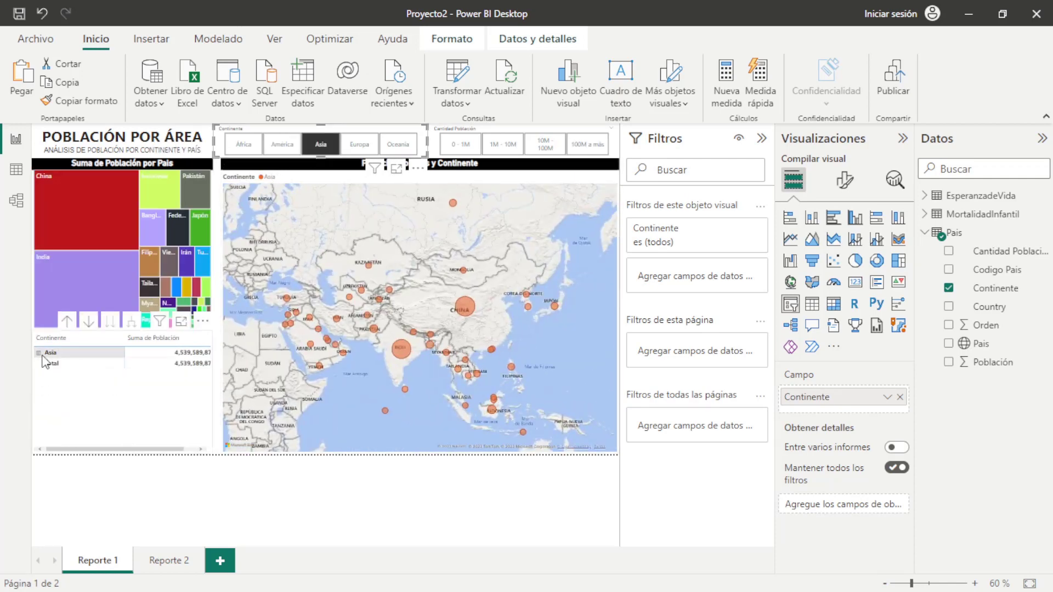
click(38, 354)
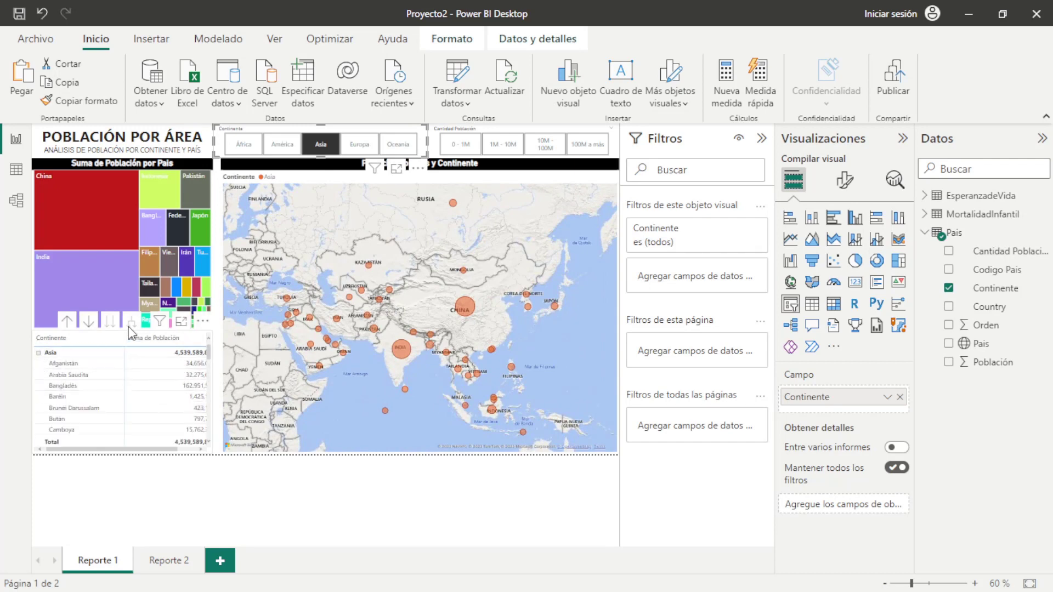
click(333, 146)
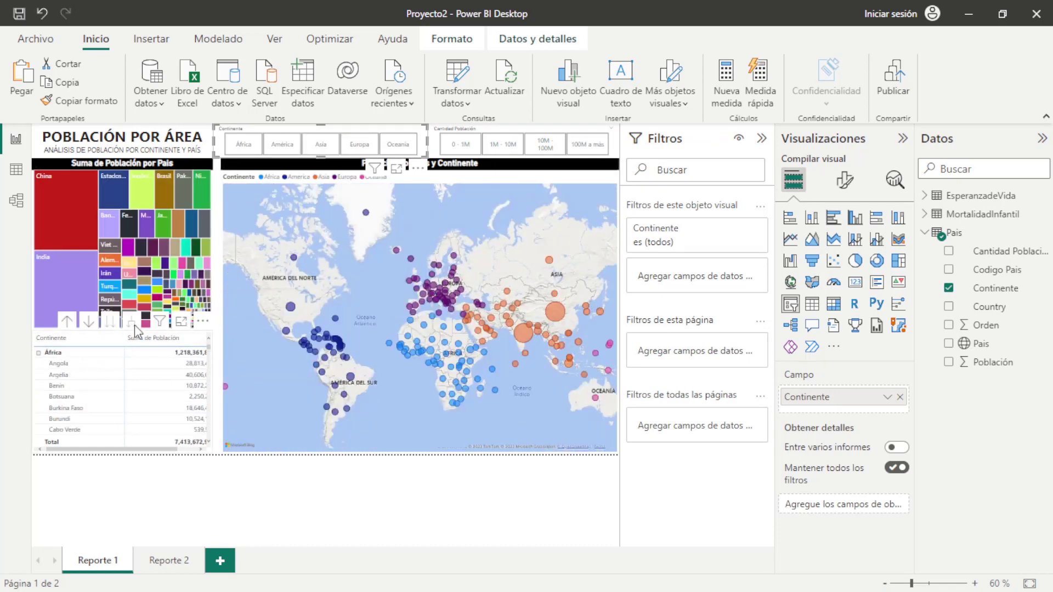
click(39, 354)
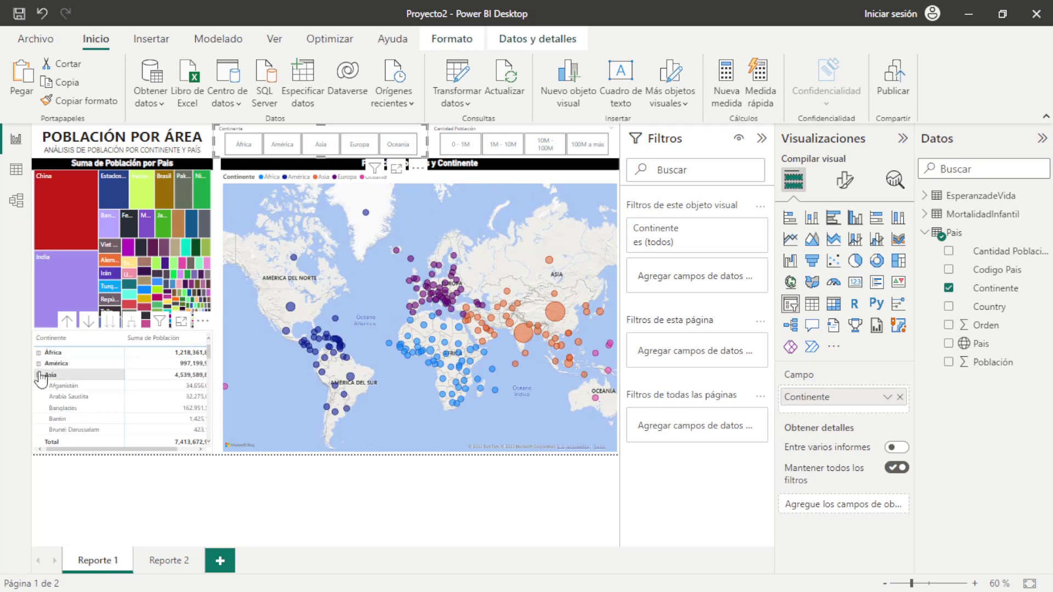
click(38, 364)
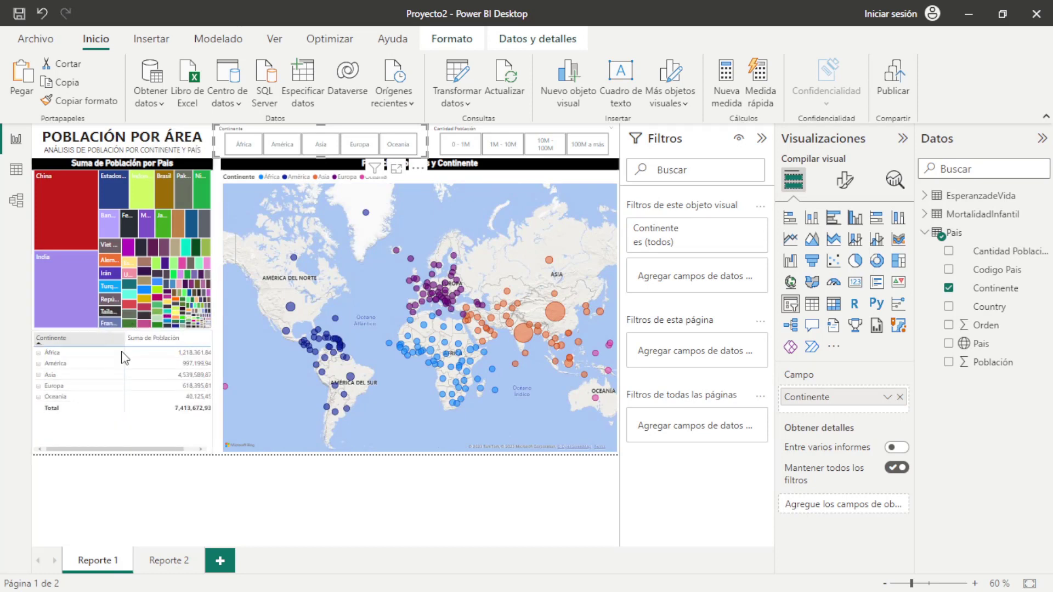
click(131, 323)
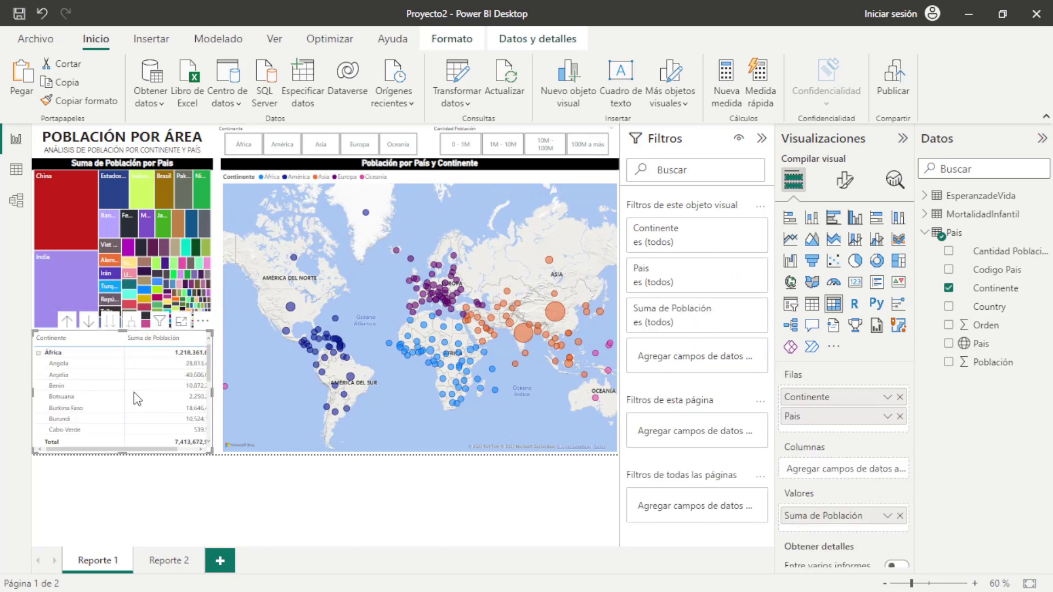
Step the Continente slicer through Asia, América, África, Europa and Oceania, then clear it
click(321, 154)
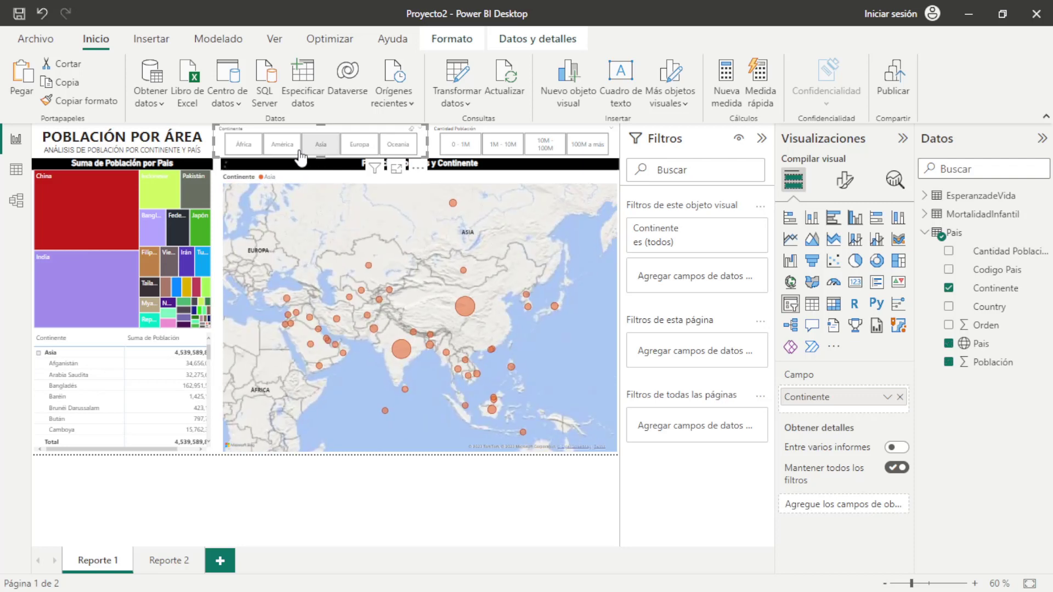
click(283, 150)
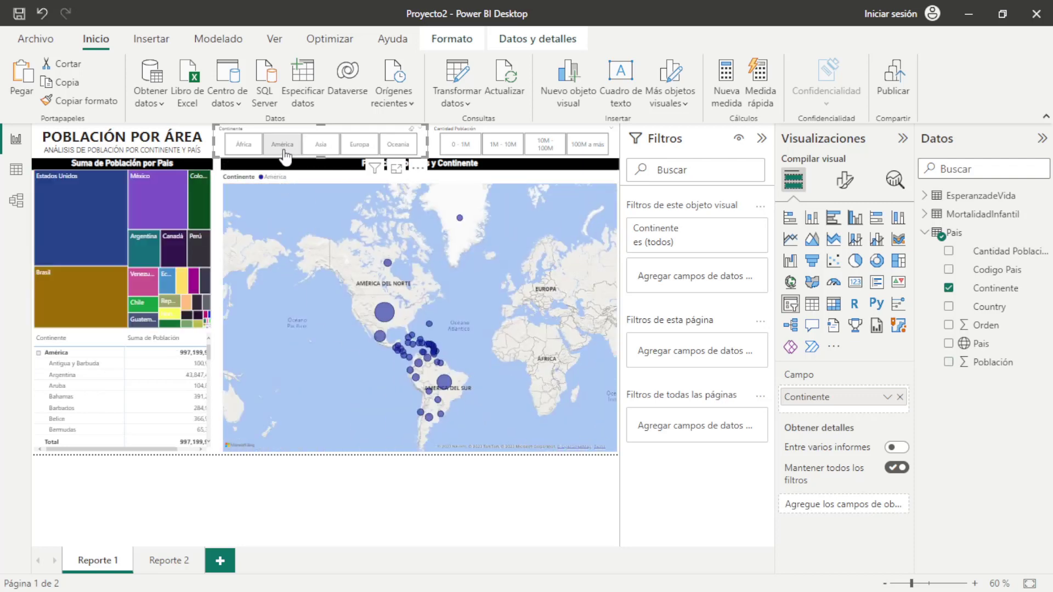
click(242, 153)
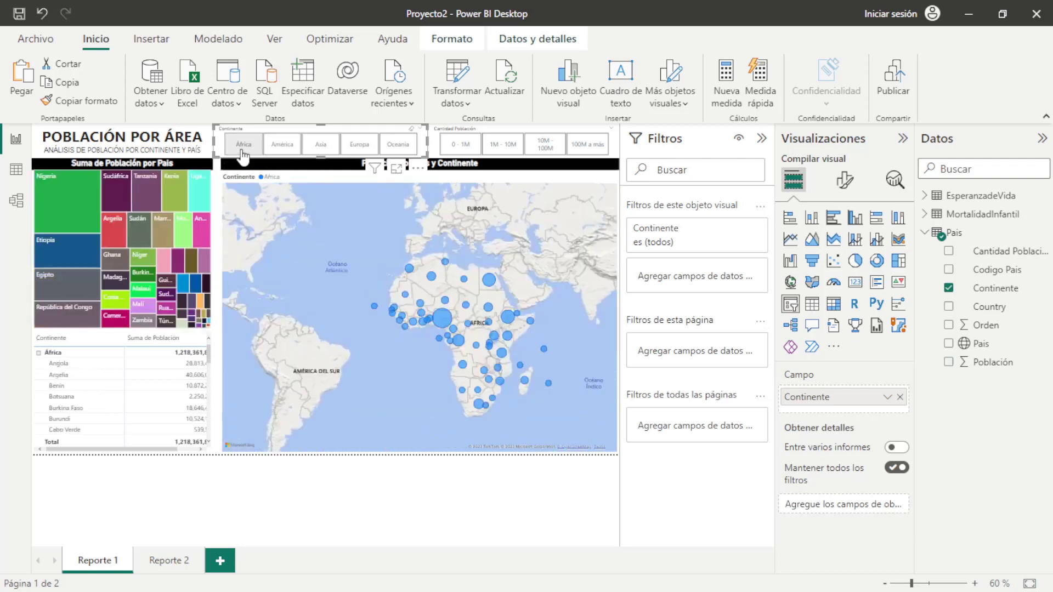
click(363, 149)
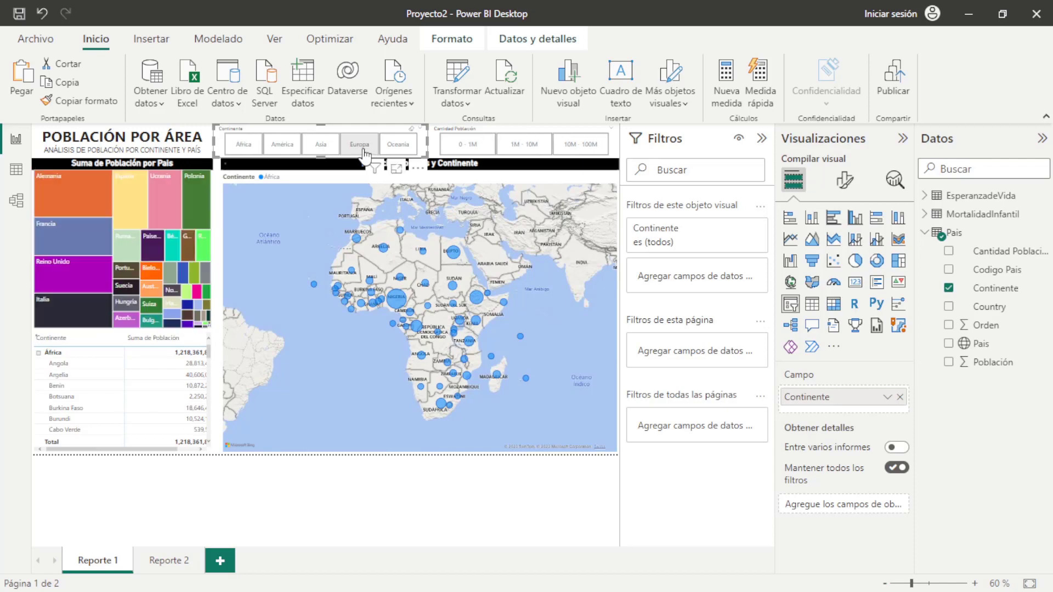
click(398, 147)
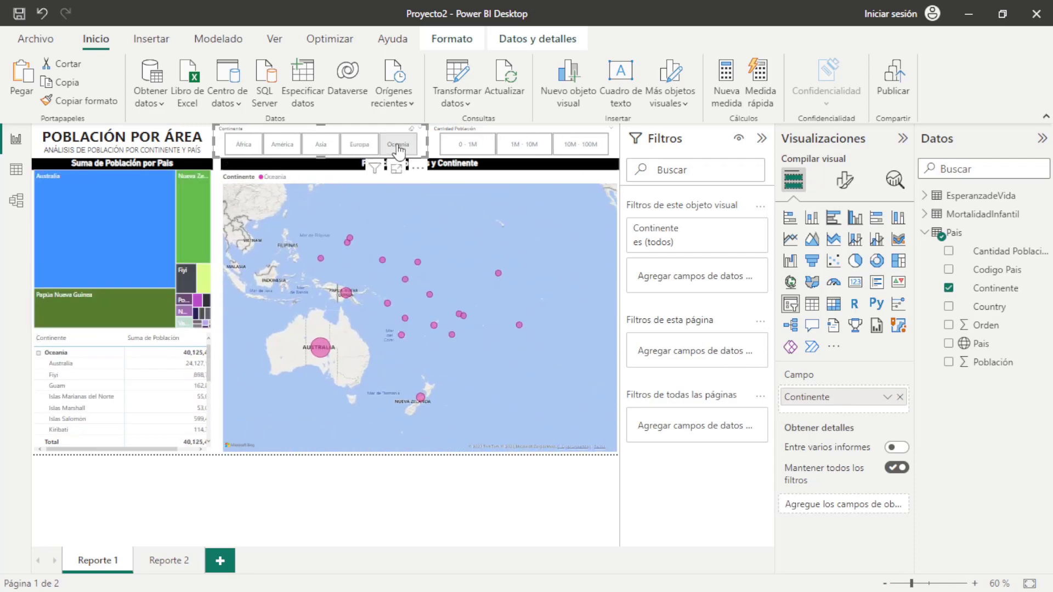
click(399, 147)
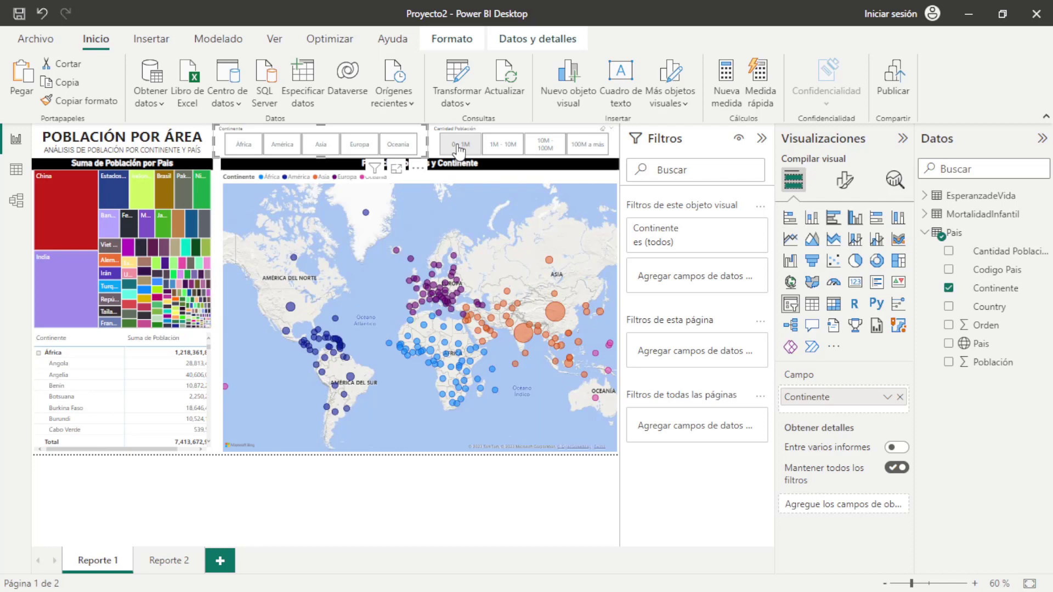
Filter by each population band: 0 - 1M, 1M - 10M, 10M - 100M and 100M a más
click(457, 146)
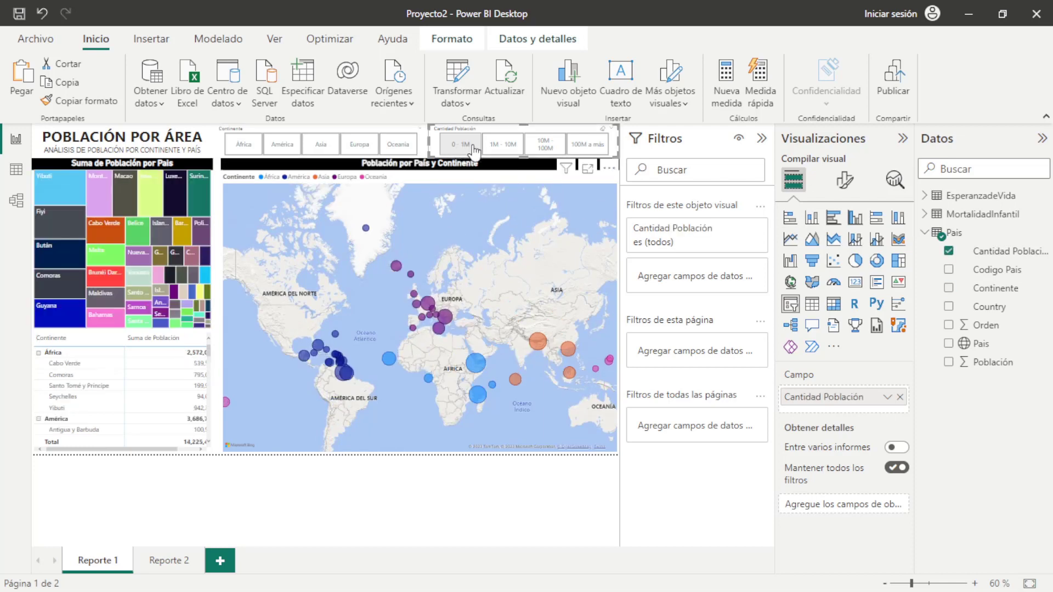
click(500, 151)
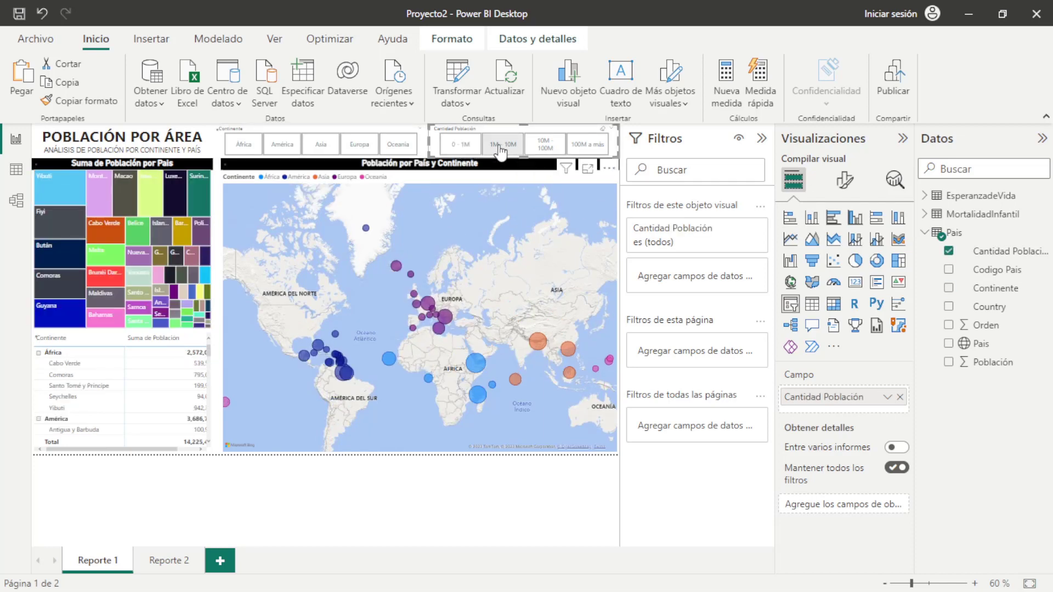
click(542, 151)
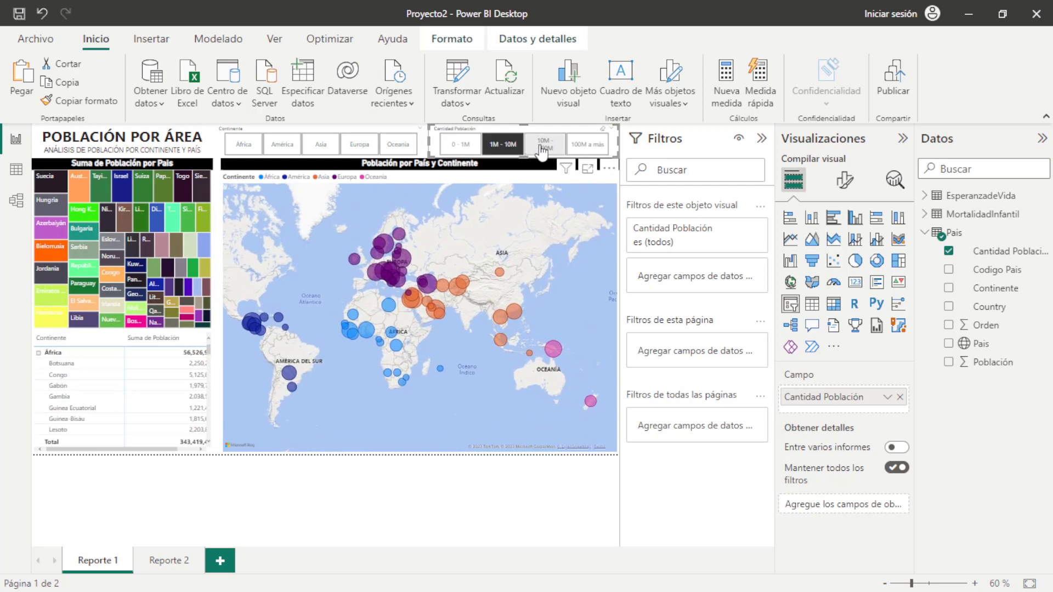
click(583, 147)
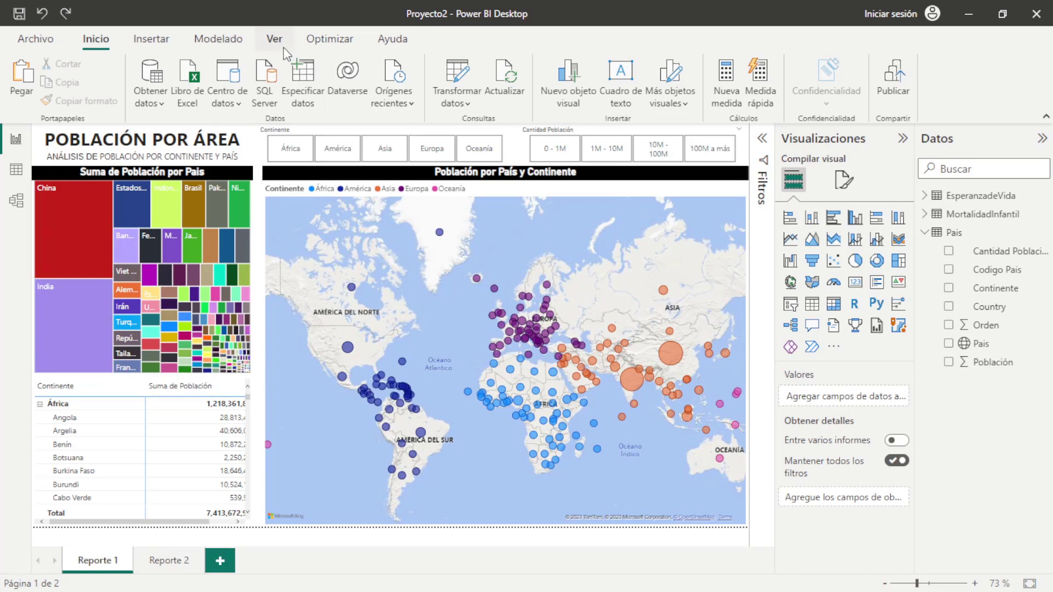
Apply the Power BI 'Valor predeterminado' theme from the View tab's Themes gallery
click(280, 44)
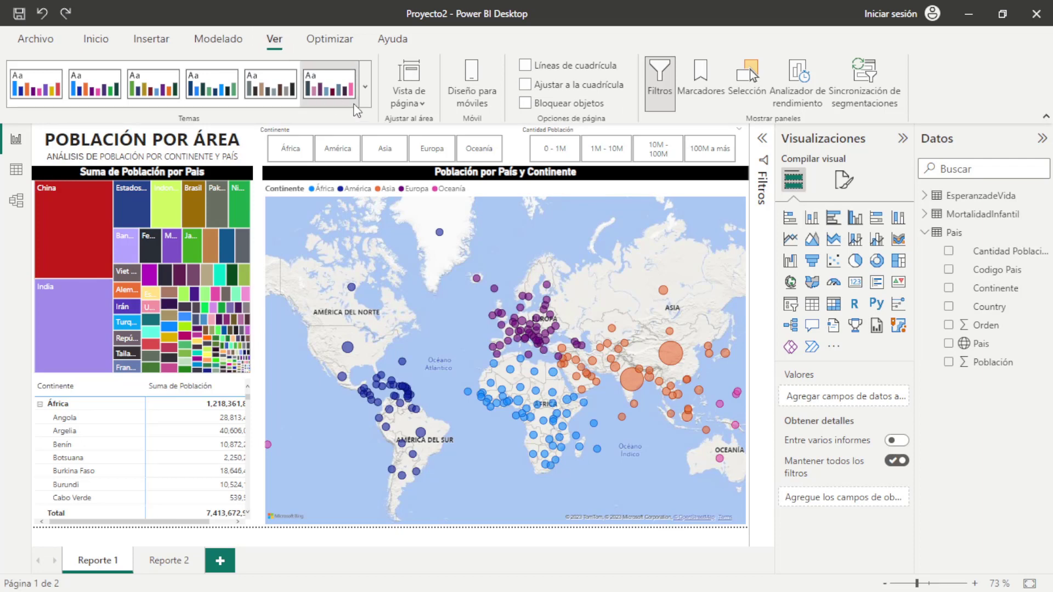
click(366, 84)
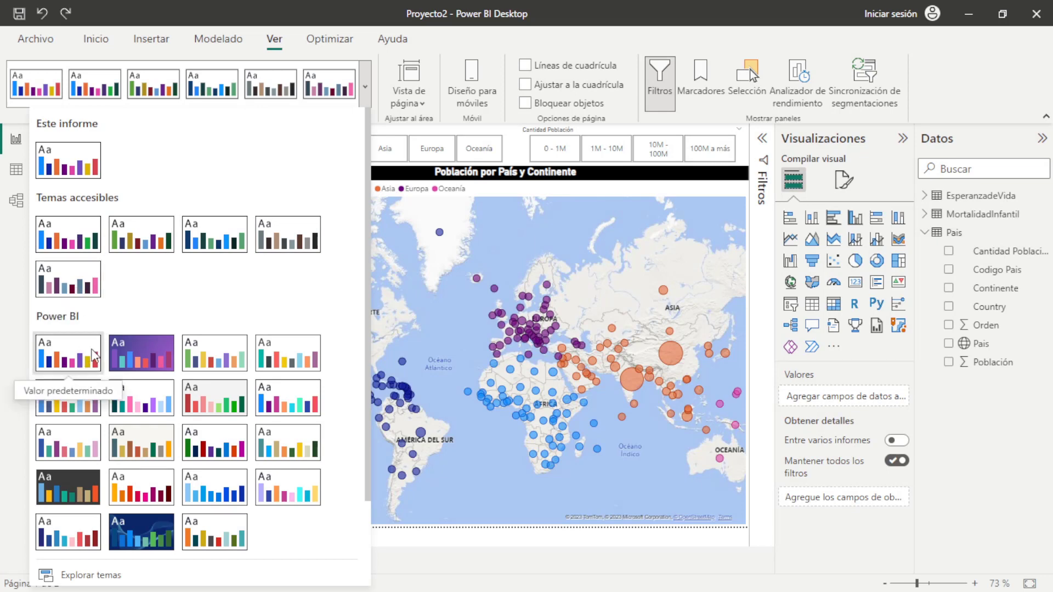
click(86, 403)
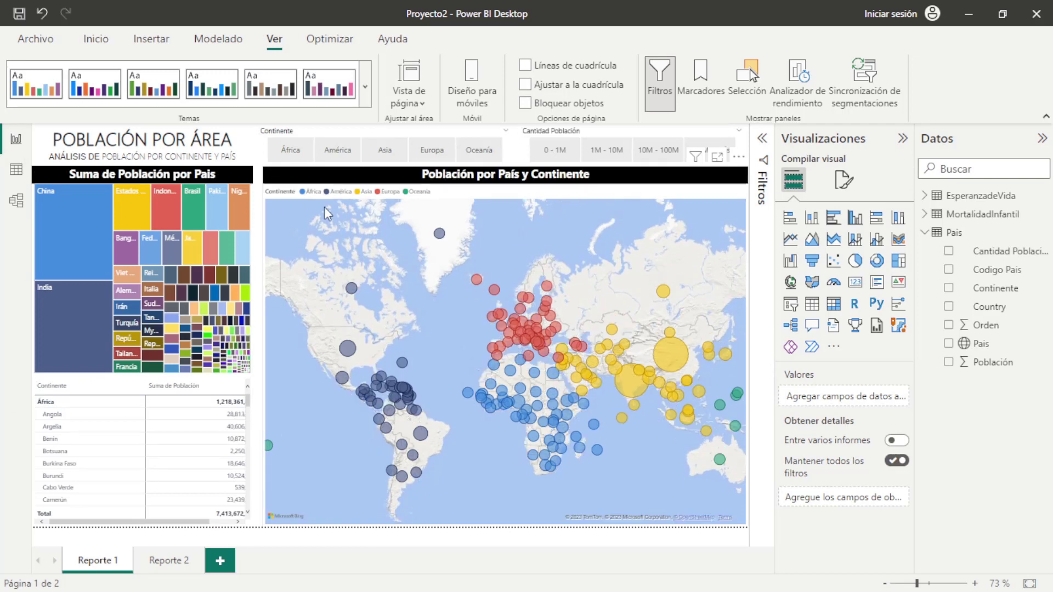
Try the Aéreo and Oscuro map styles, then settle on Escala de grises
click(271, 241)
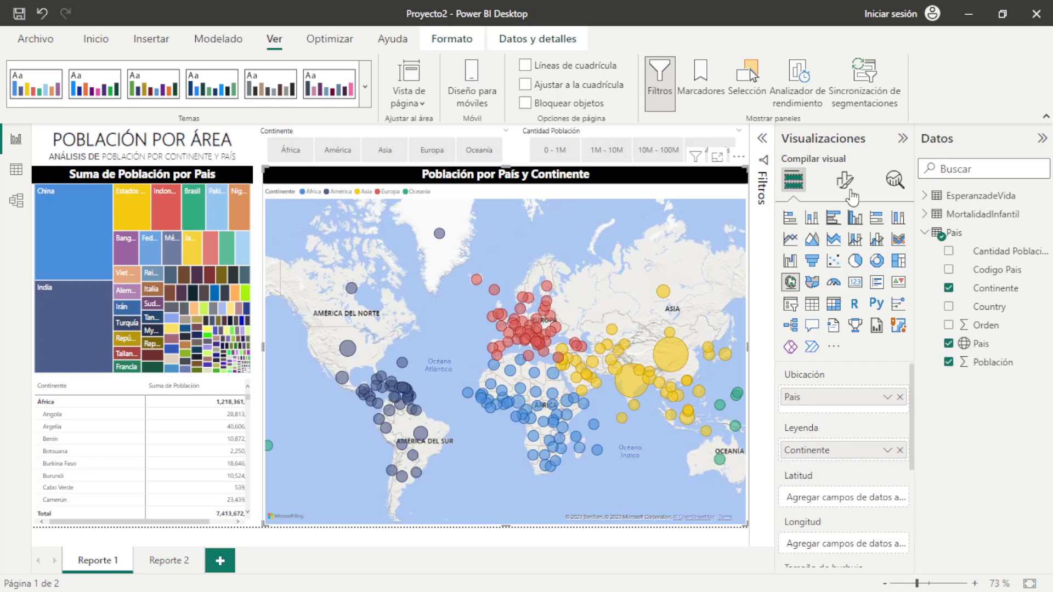
click(852, 189)
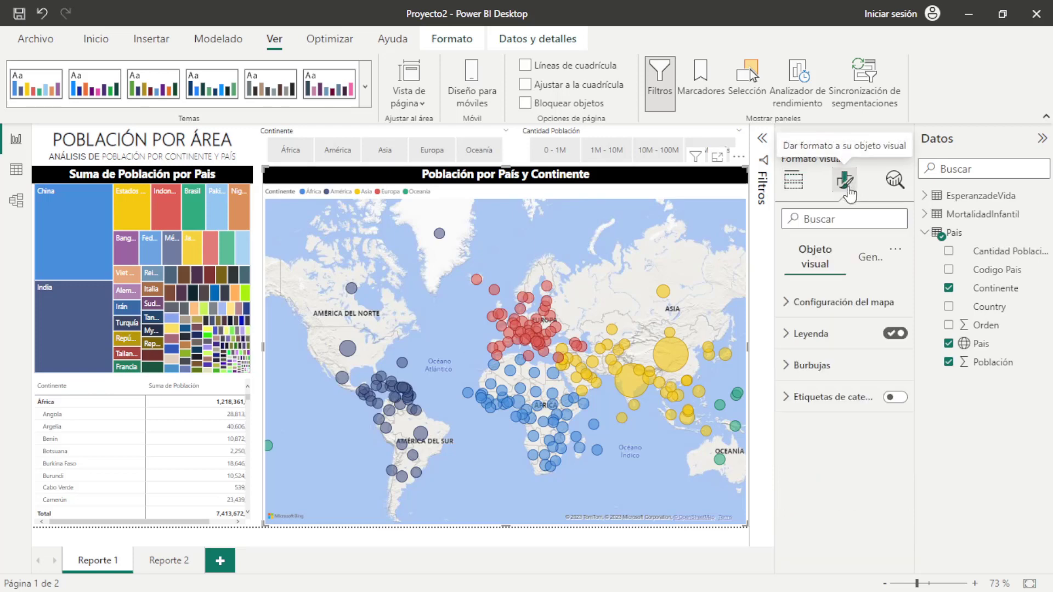
click(792, 303)
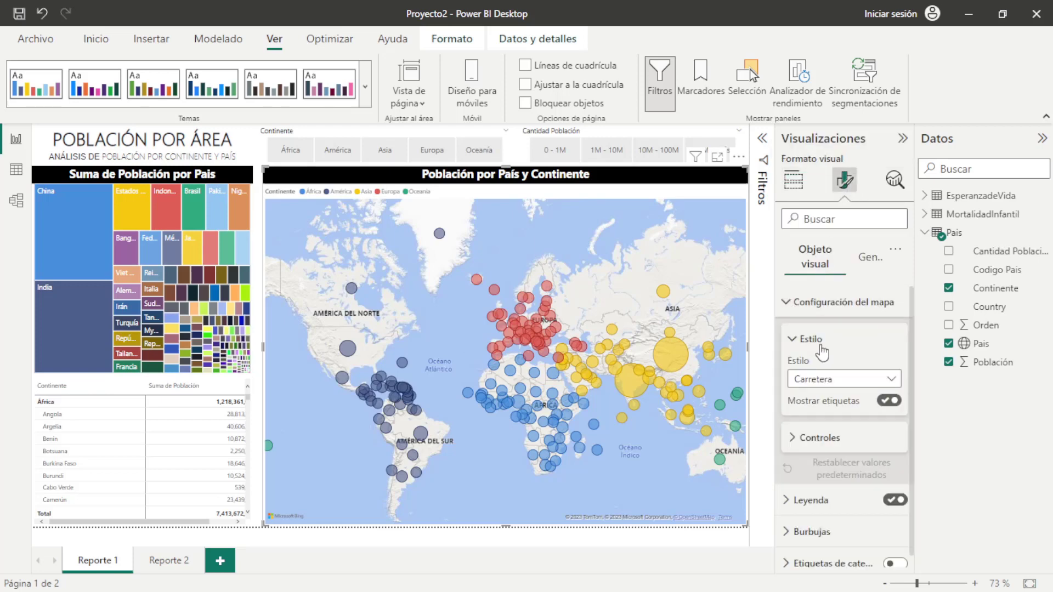
click(891, 379)
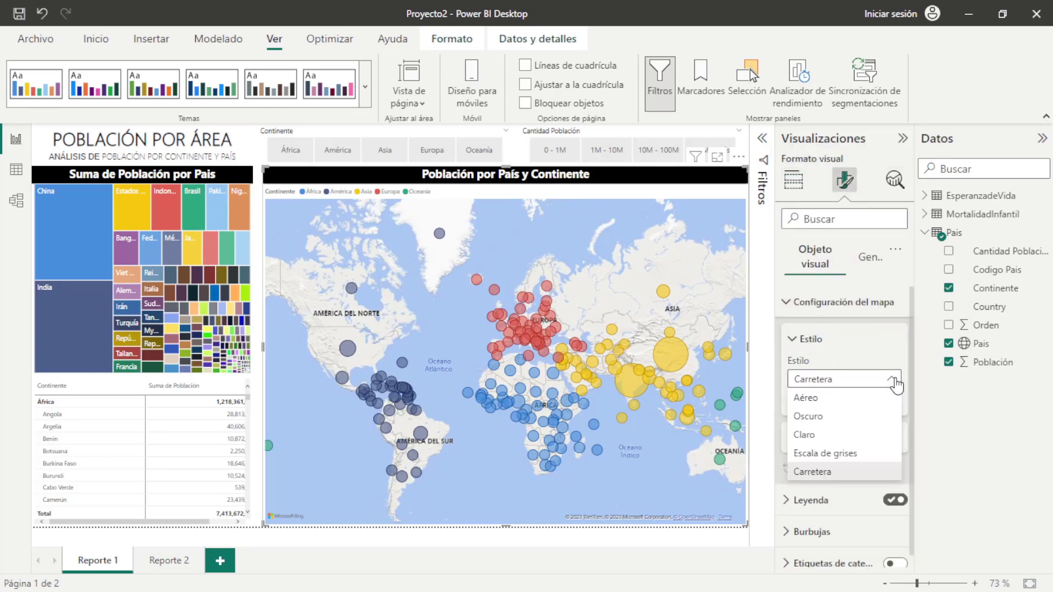
click(856, 403)
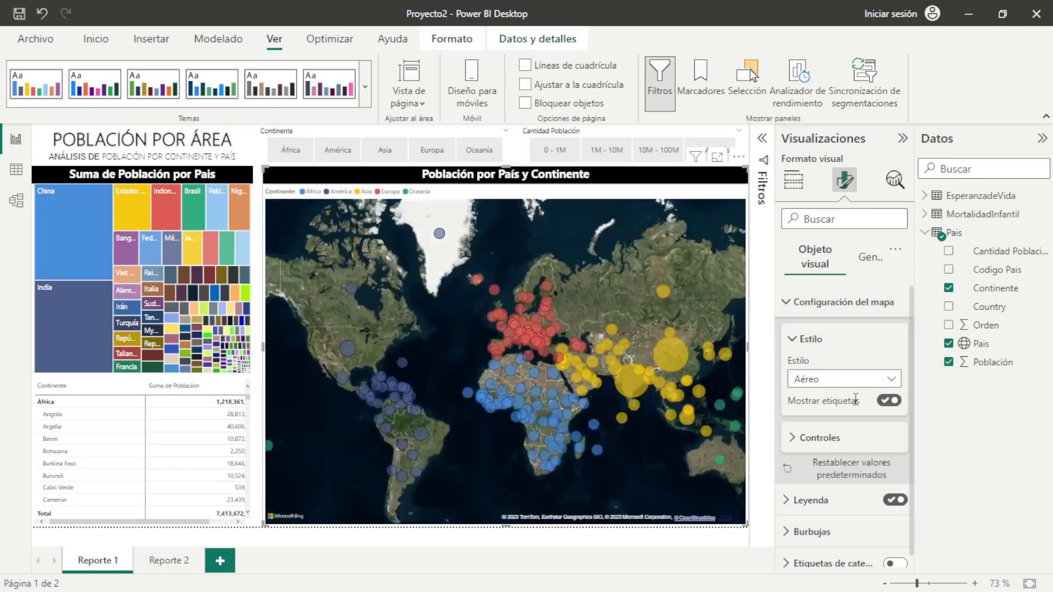
click(892, 381)
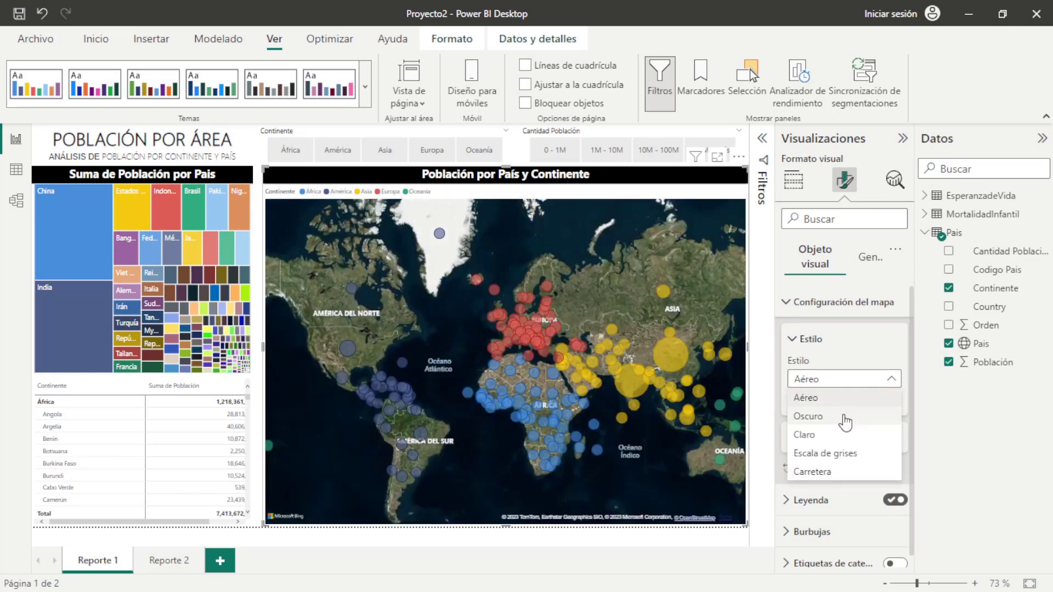
click(891, 386)
key(Down)
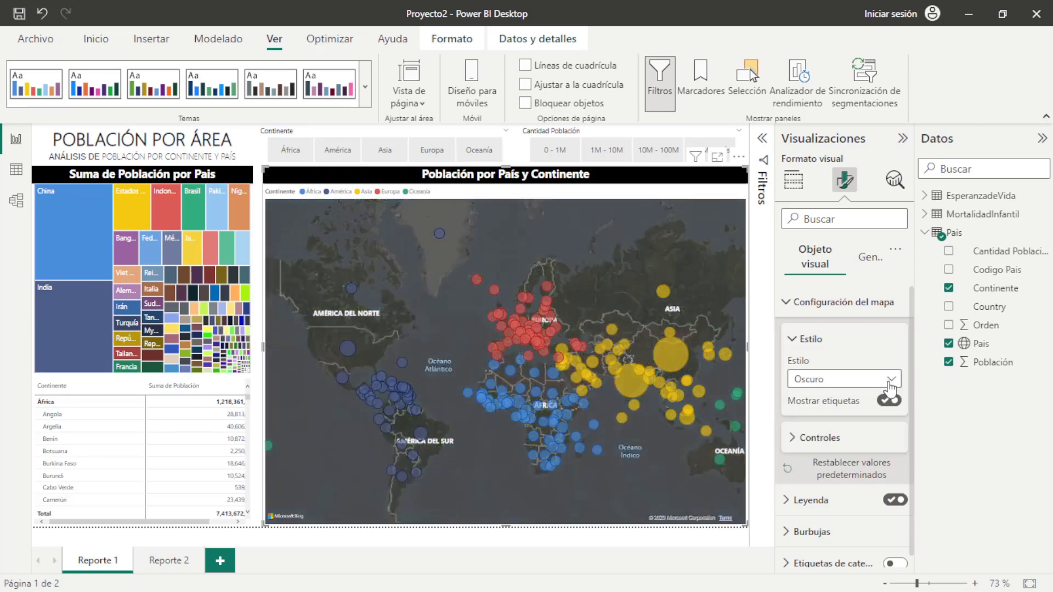
click(892, 386)
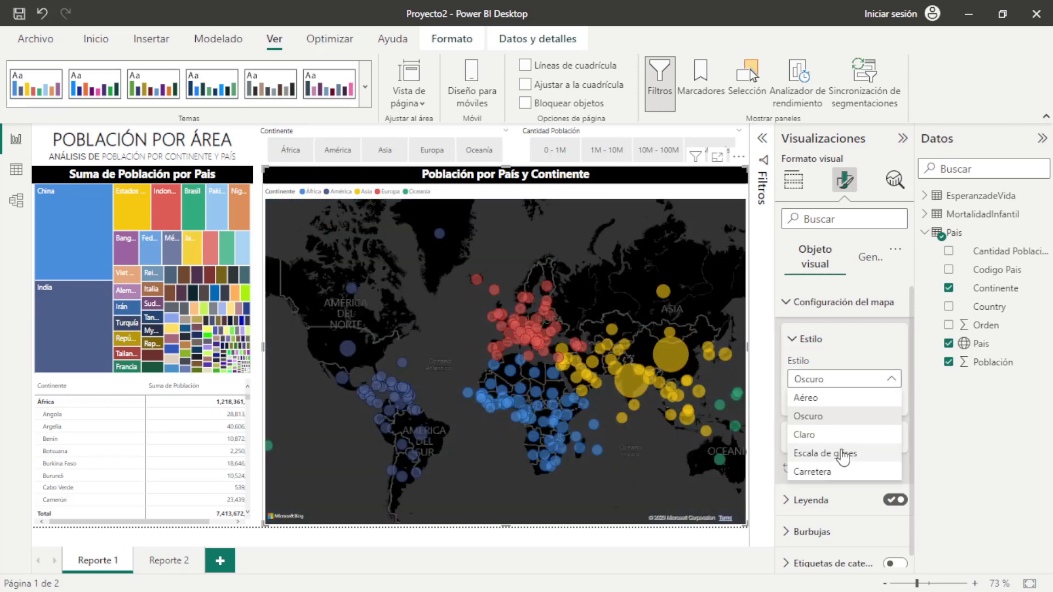
click(869, 417)
key(Down)
key(Down)
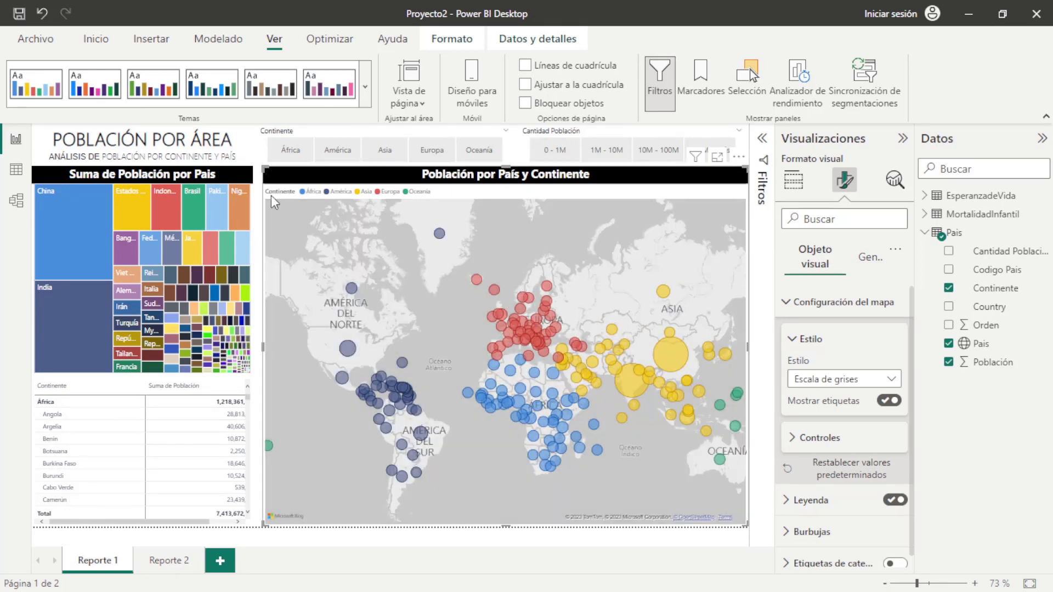
Open the Reporte 2 page, glance back at Reporte 1, then return to Reporte 2
click(165, 562)
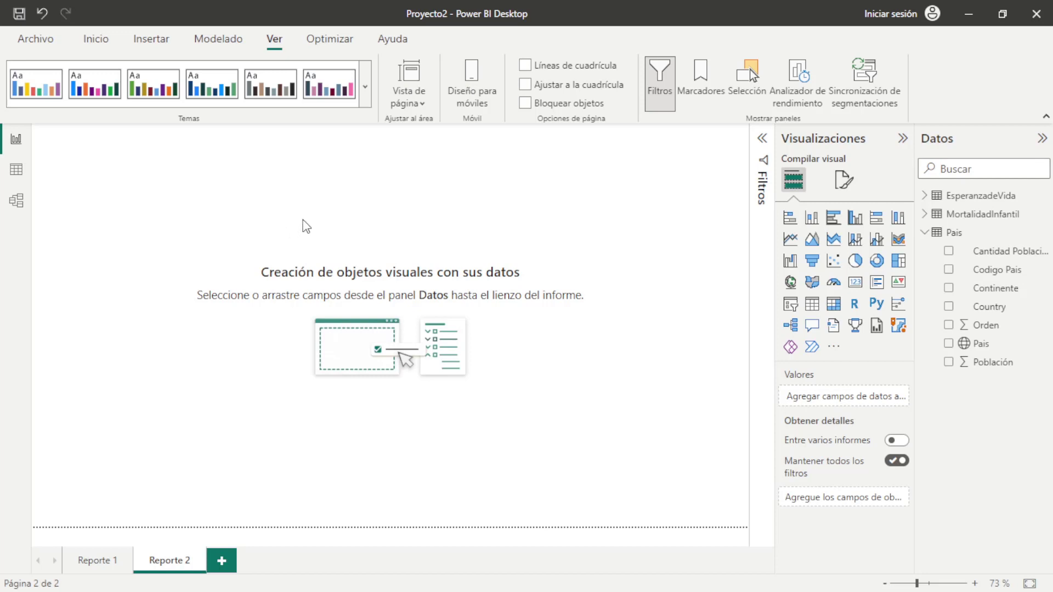
click(94, 562)
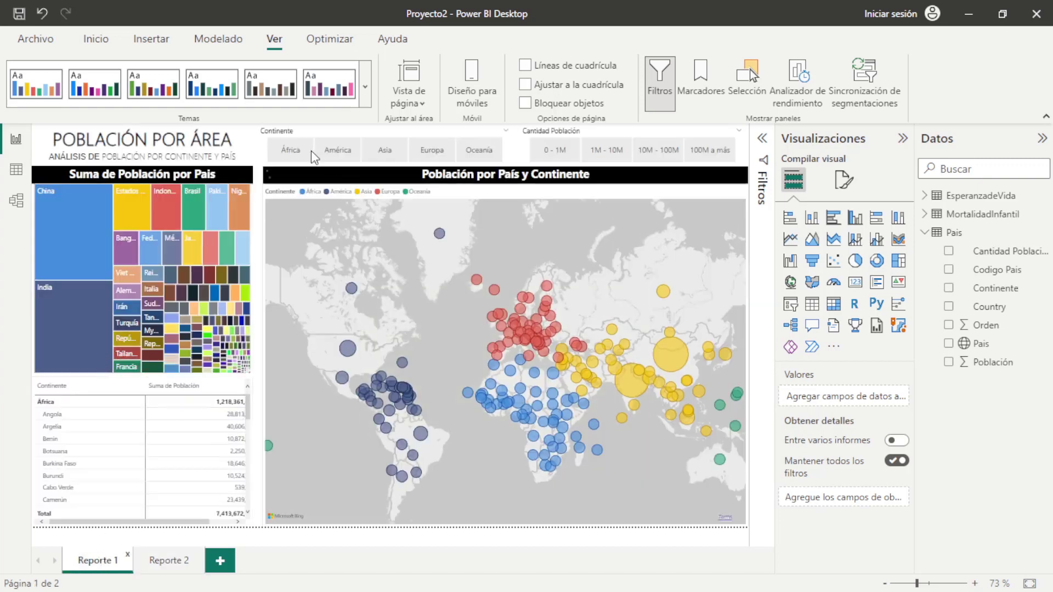
click(170, 560)
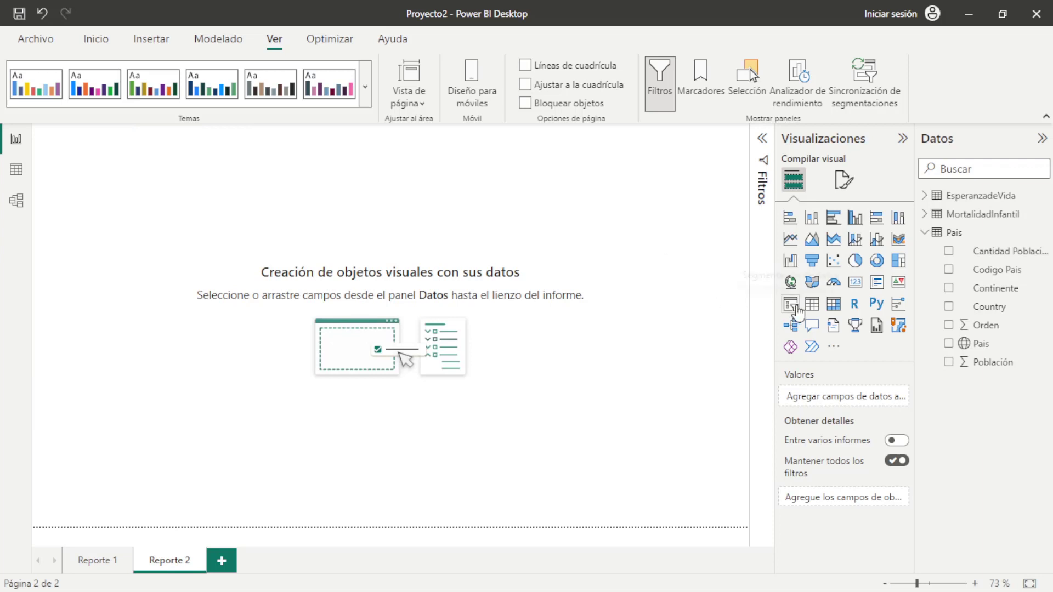
Add a Continente slicer in Mosaico style, shaped as a wide strip at Reporte 2's top-left
click(796, 308)
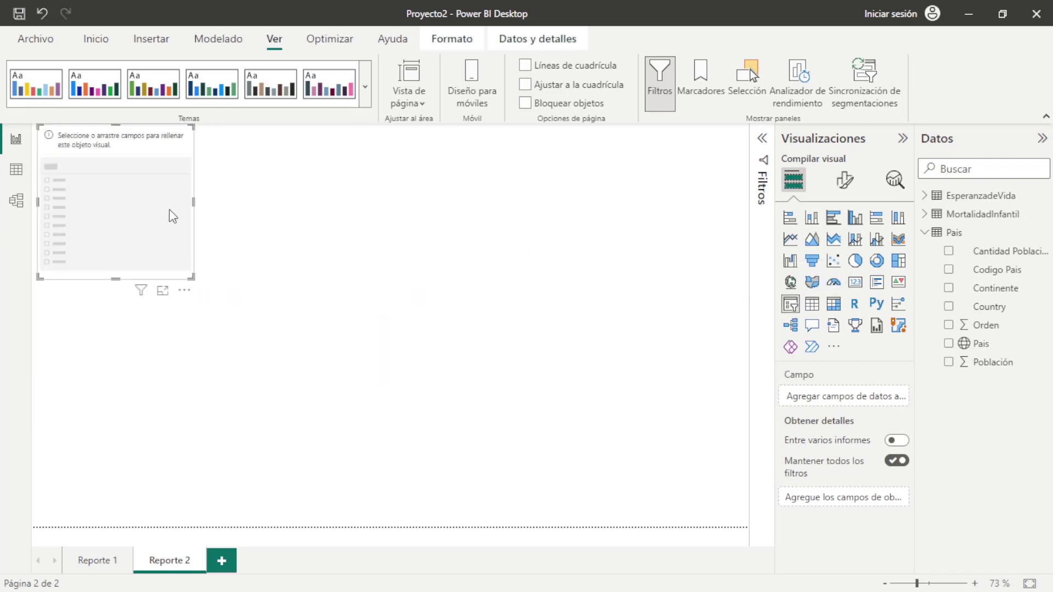
drag(173, 216, 576, 316)
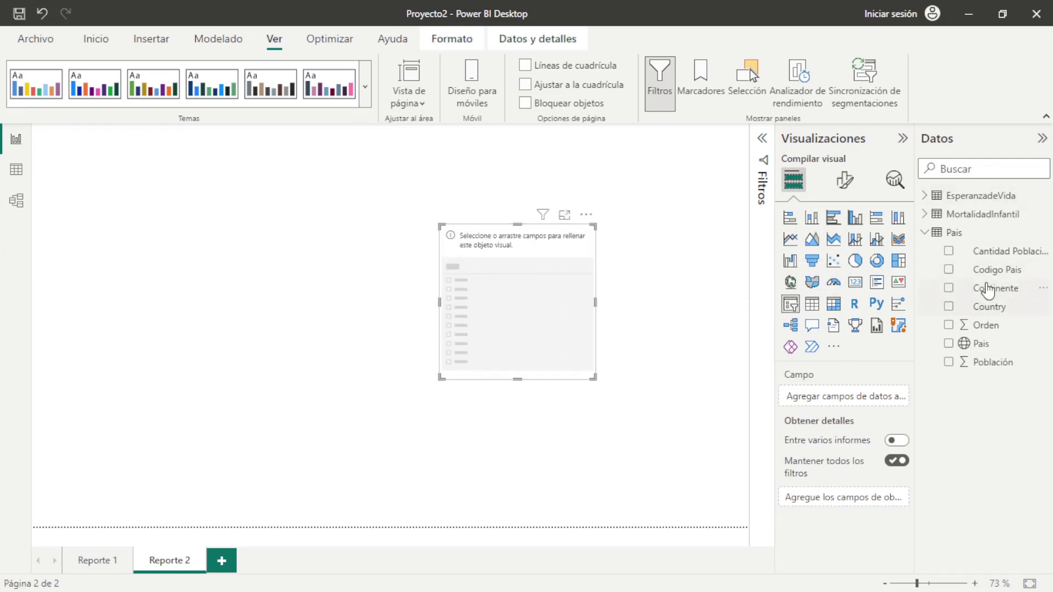
drag(987, 289, 549, 295)
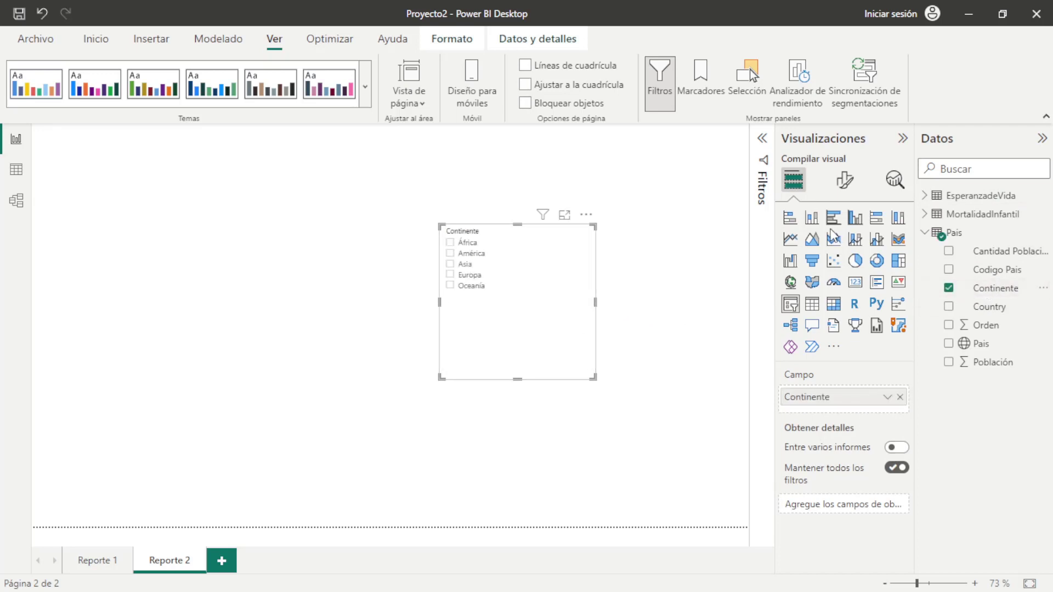
click(846, 182)
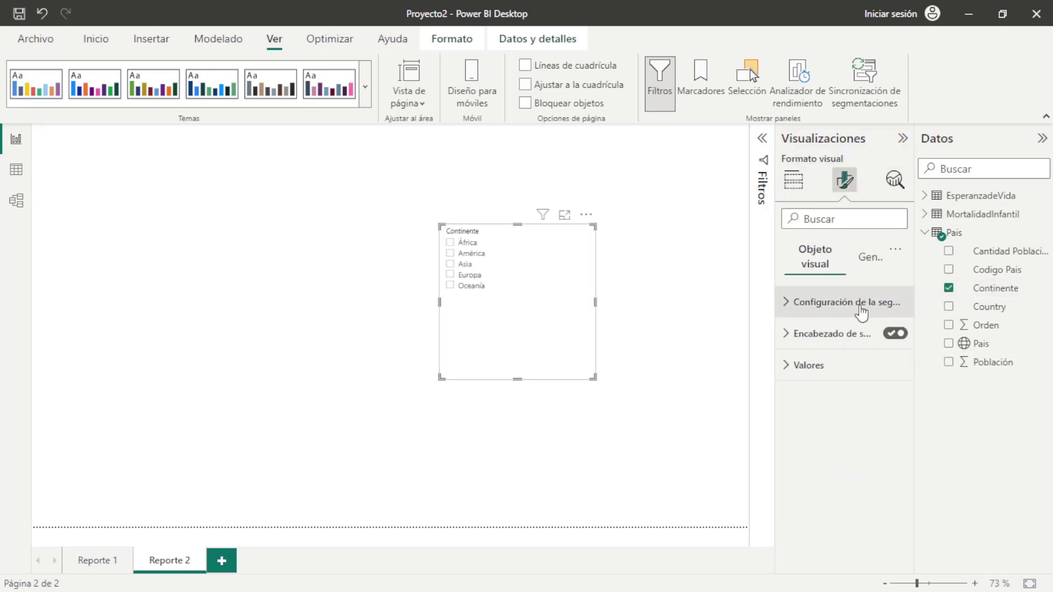
click(861, 303)
click(892, 380)
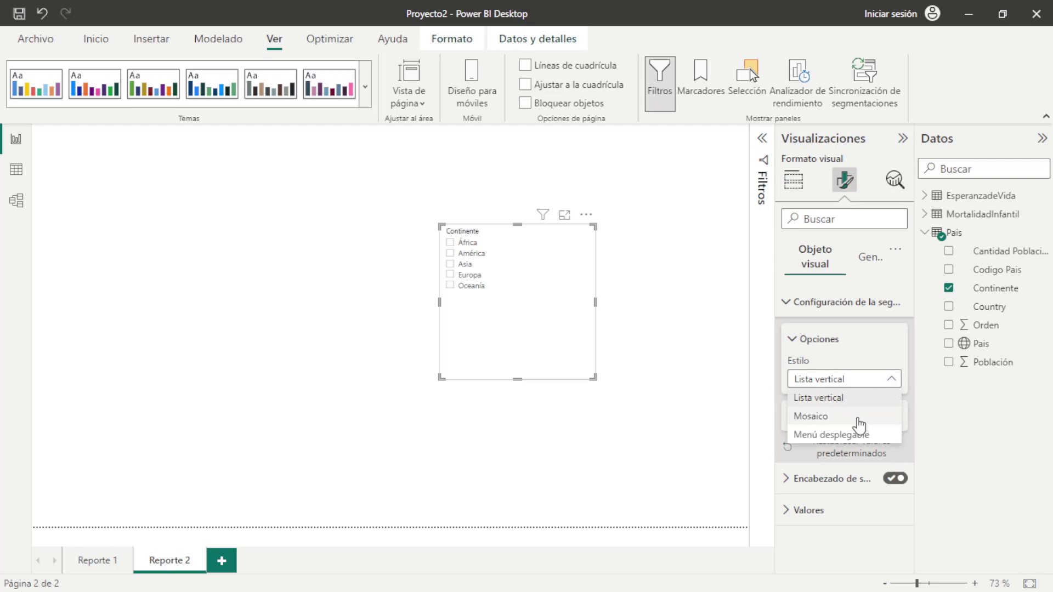
click(857, 418)
mouse_move(592, 377)
mouse_down()
mouse_move(635, 274)
mouse_move(666, 271)
mouse_up()
drag(583, 236, 176, 149)
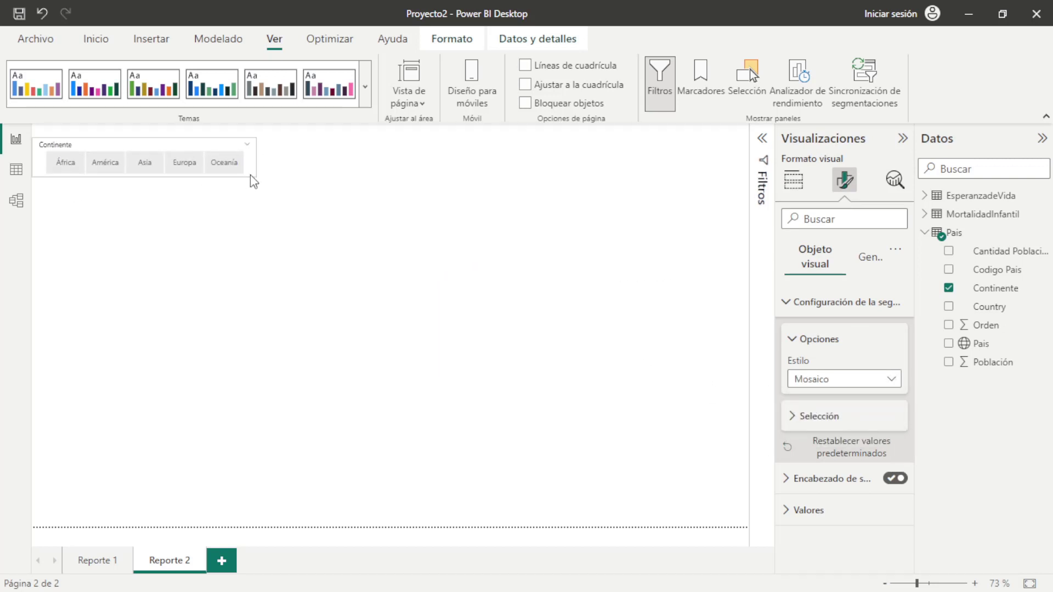
click(349, 253)
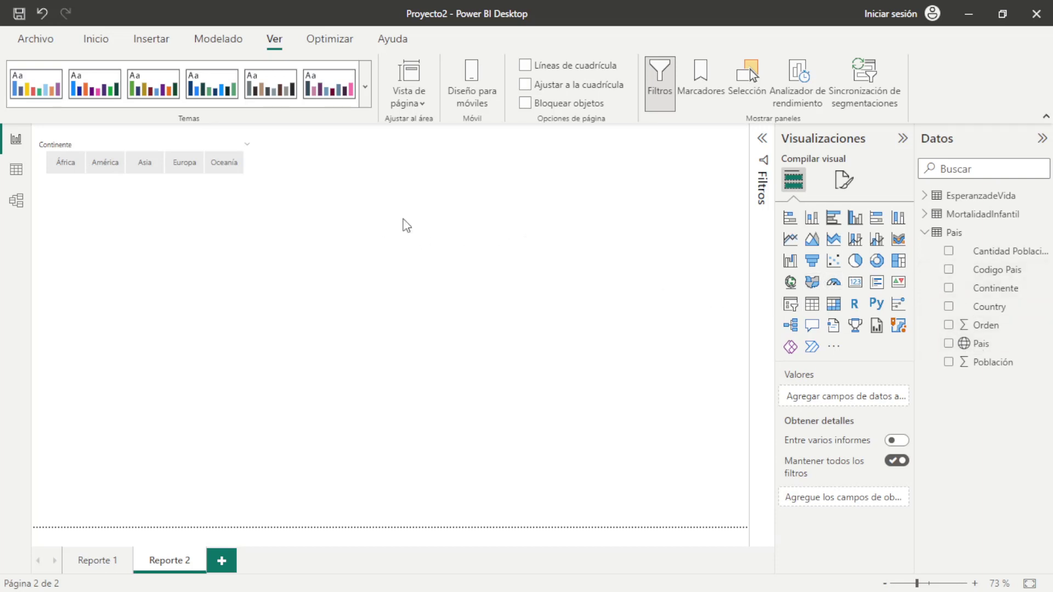
Duplicate the Continente slicer, swap its field to Cantidad Población, and fit it beside Continente
mouse_move(143, 158)
click(224, 144)
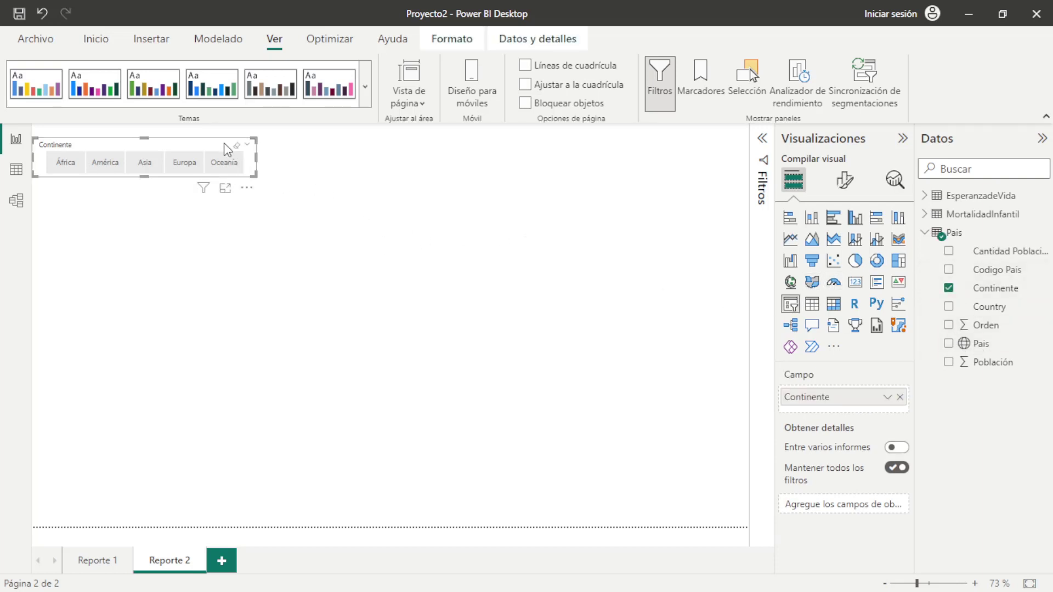
drag(224, 144, 463, 213)
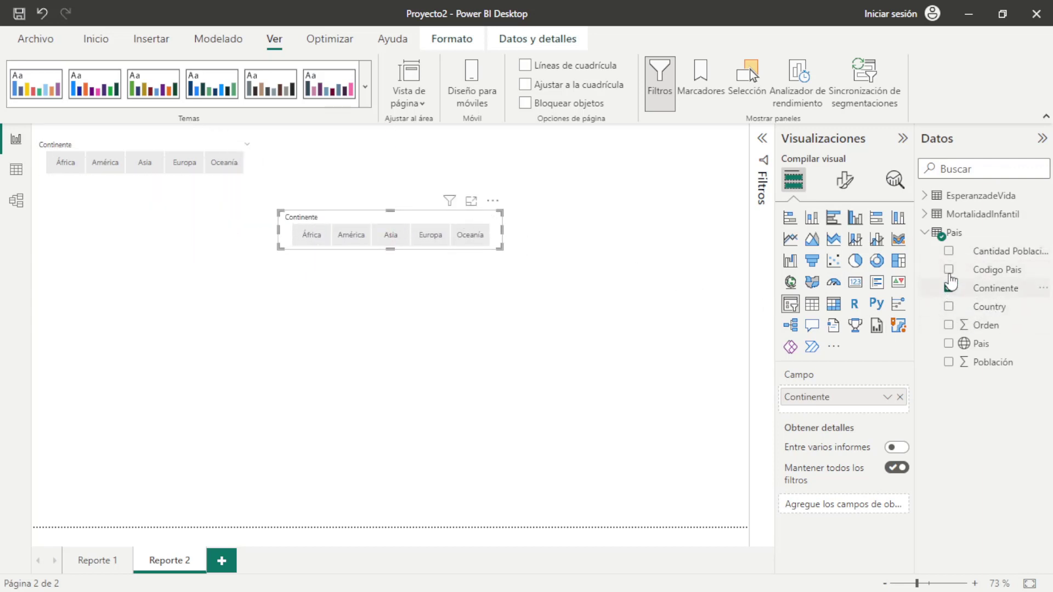
click(949, 288)
click(948, 251)
drag(391, 216, 374, 145)
click(242, 159)
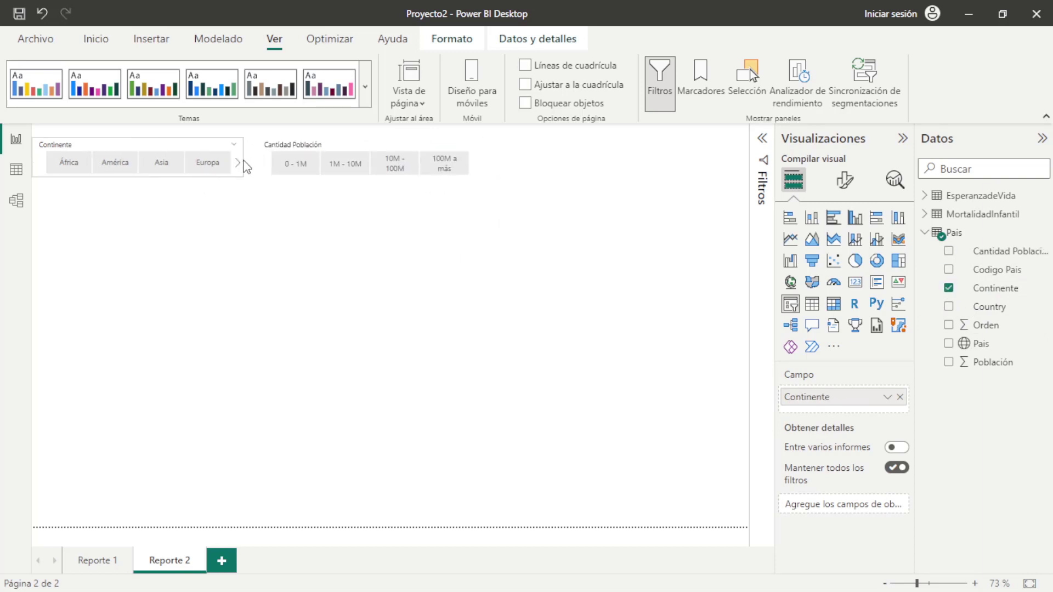
click(344, 150)
drag(482, 157, 421, 160)
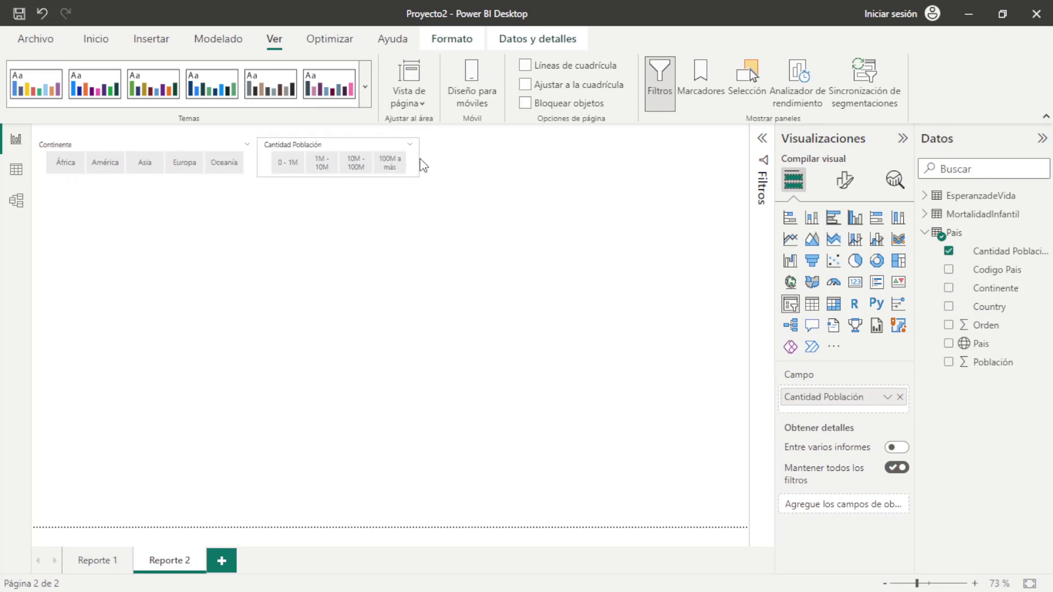
click(474, 252)
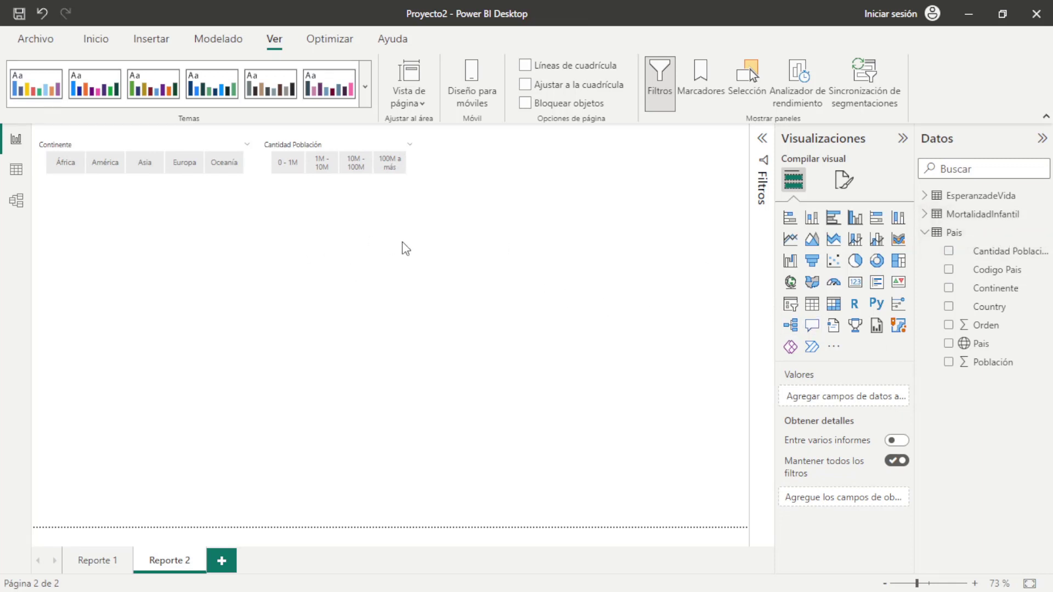
mouse_move(979, 196)
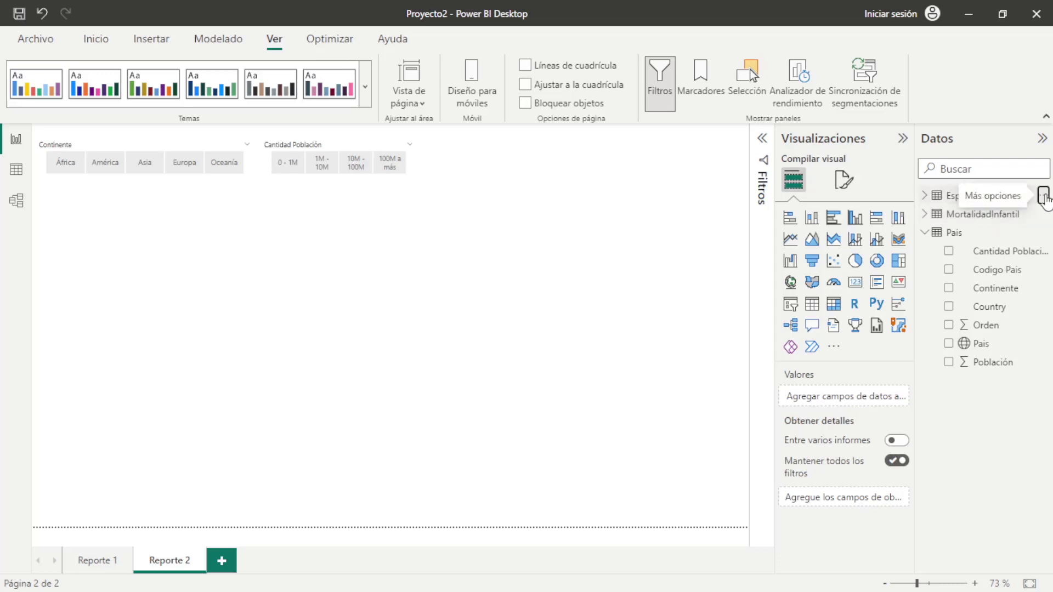
Edit the MortalidadInfantil query in Power Query and start a new Conditional Column
click(1044, 195)
click(979, 279)
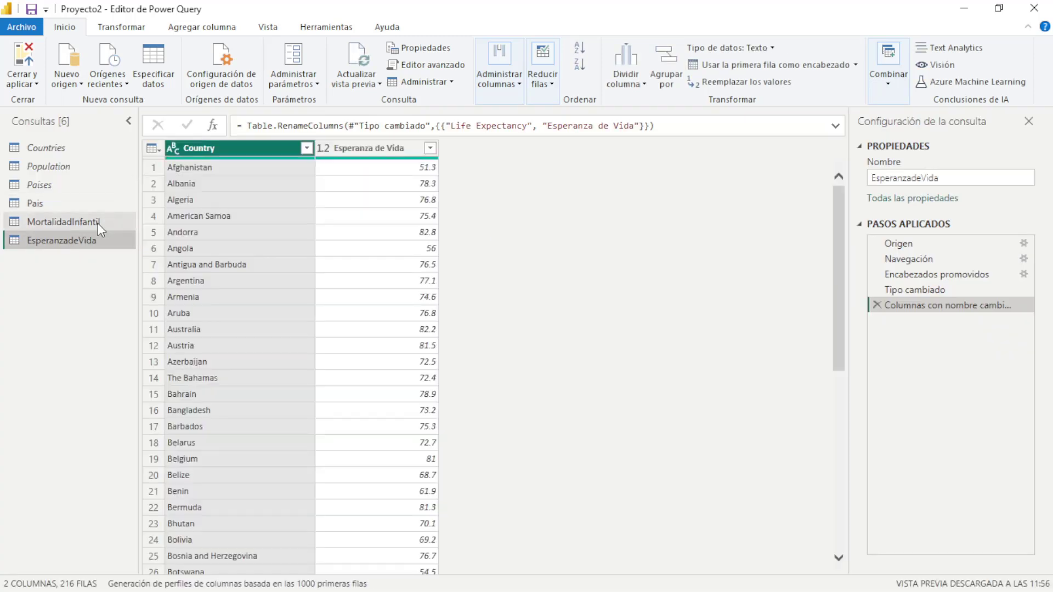
click(98, 223)
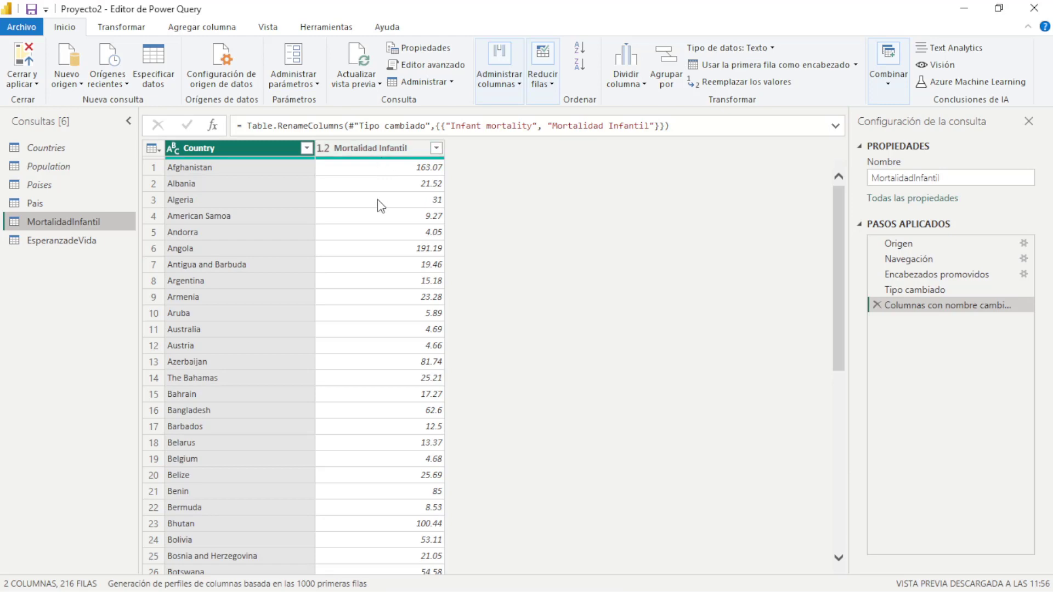
click(208, 29)
click(258, 49)
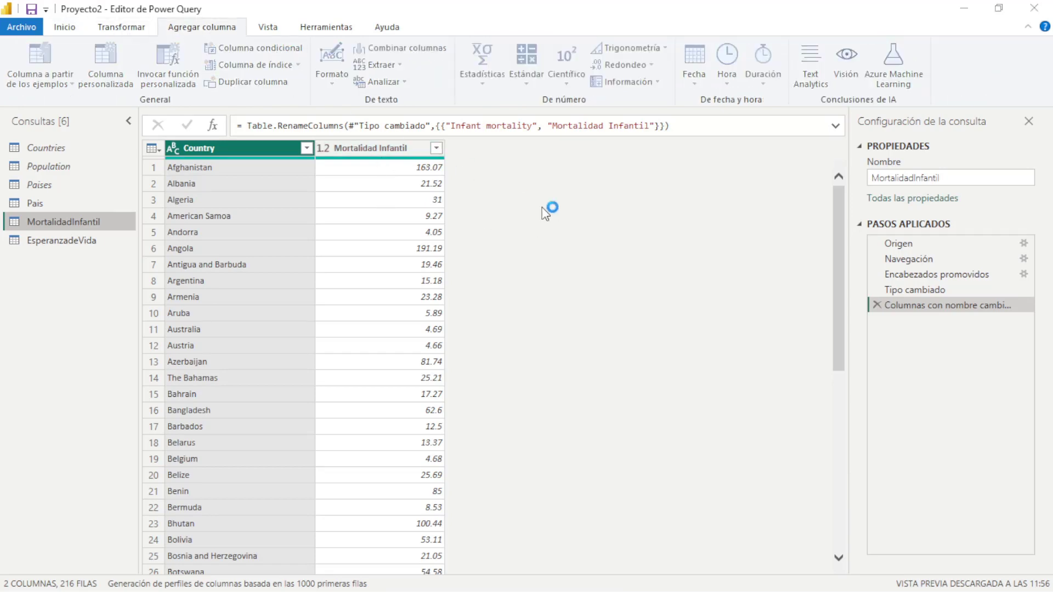
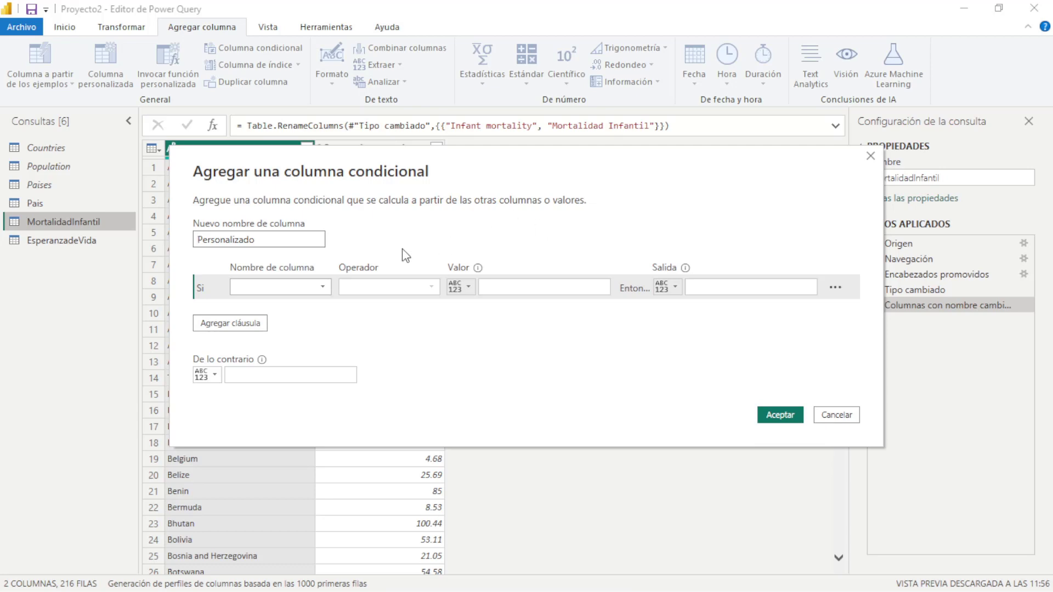
Name the new conditional column 'Mortalidad Infantil (Muertes / 1000 niños)' and test Mortalidad Infantil in its first rule
click(272, 238)
drag(266, 238, 120, 225)
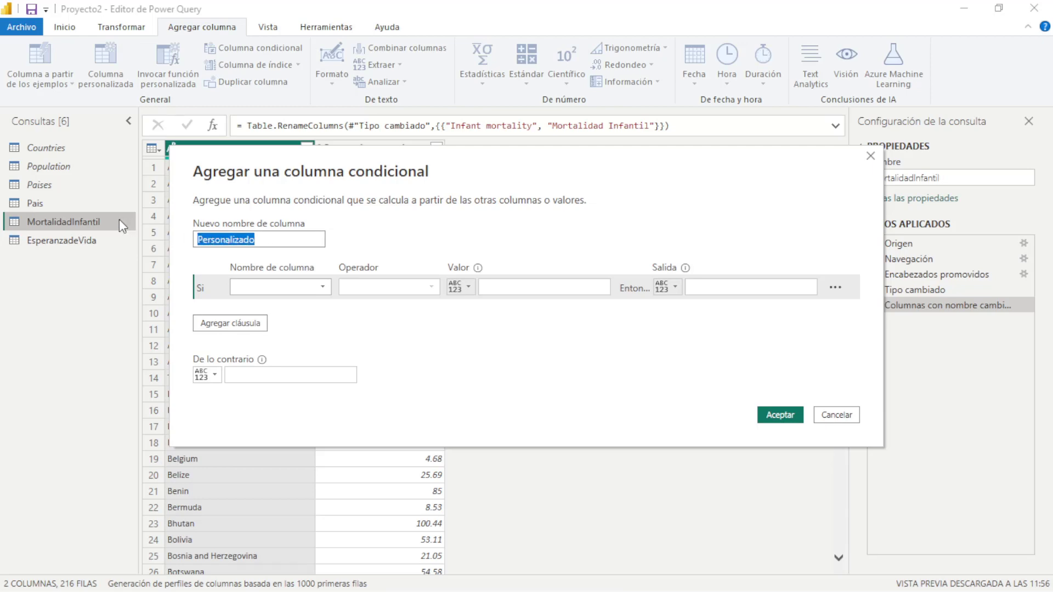
text(Mor)
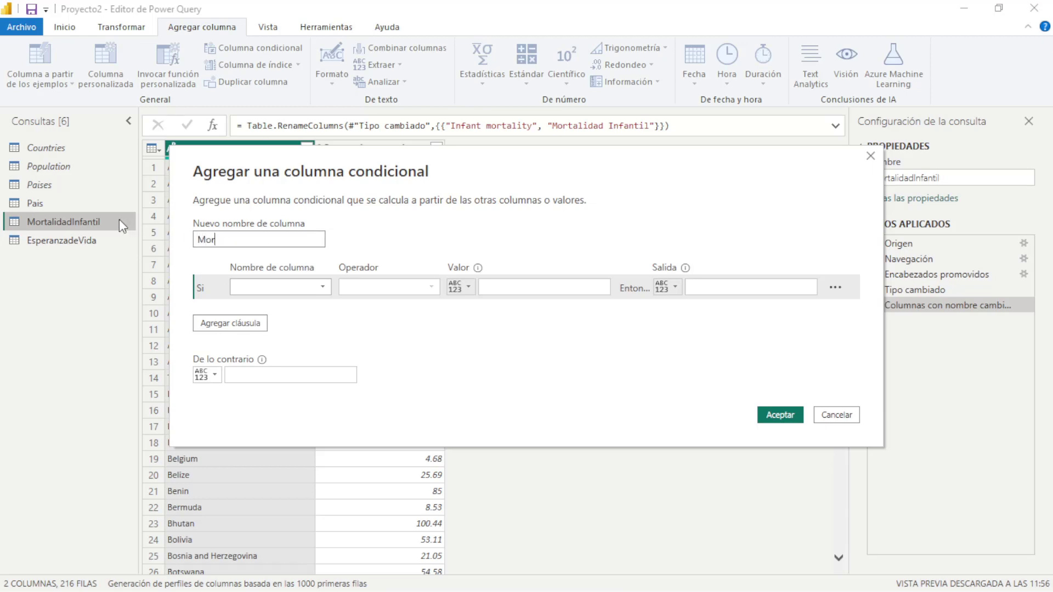
text(talidad In)
text(fantil)
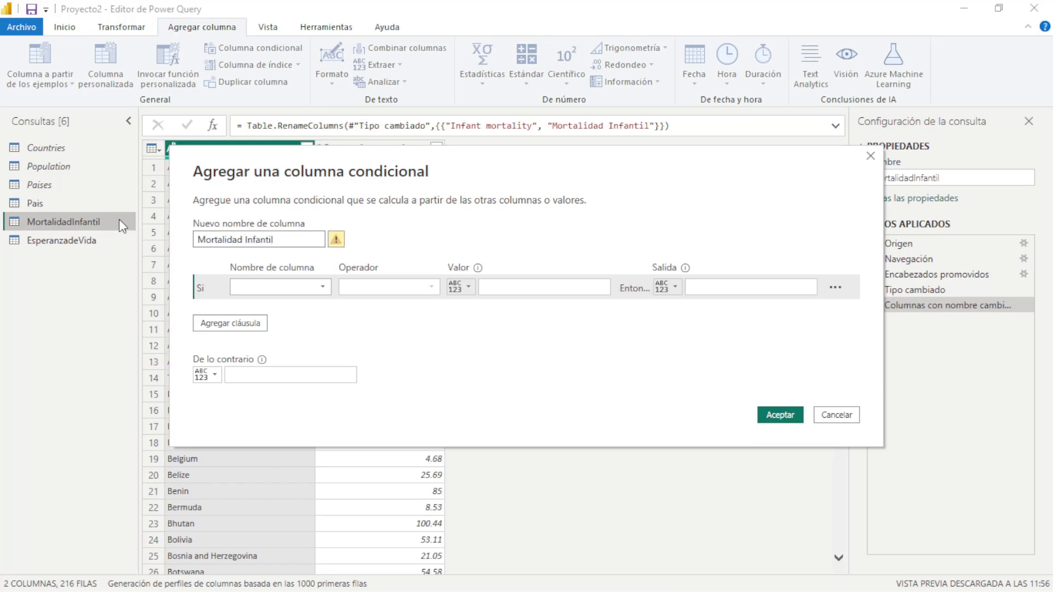
text( ()
text(Mue)
text(rtes/ )
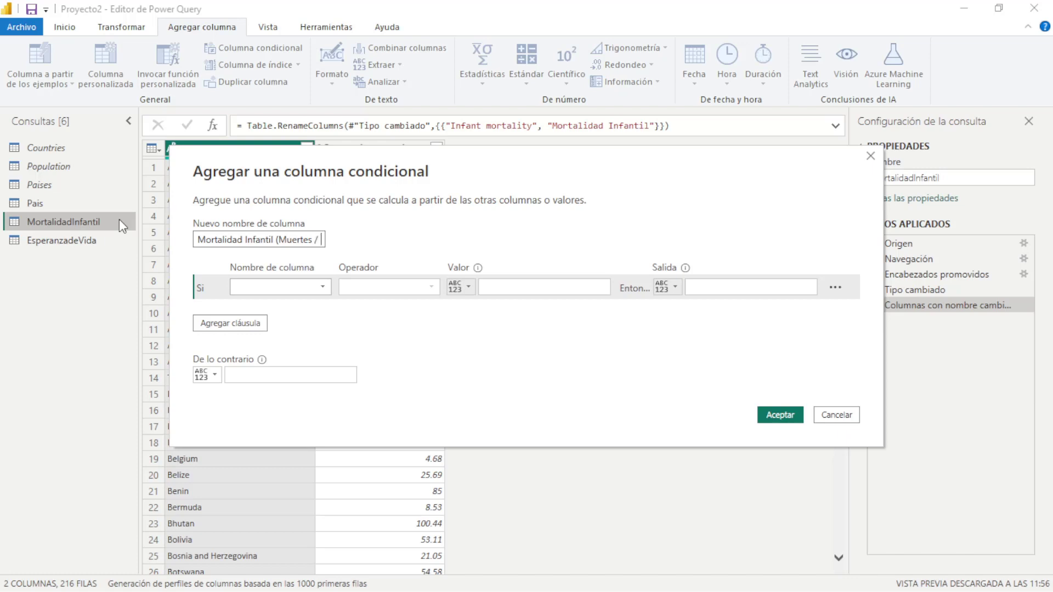
text(1000)
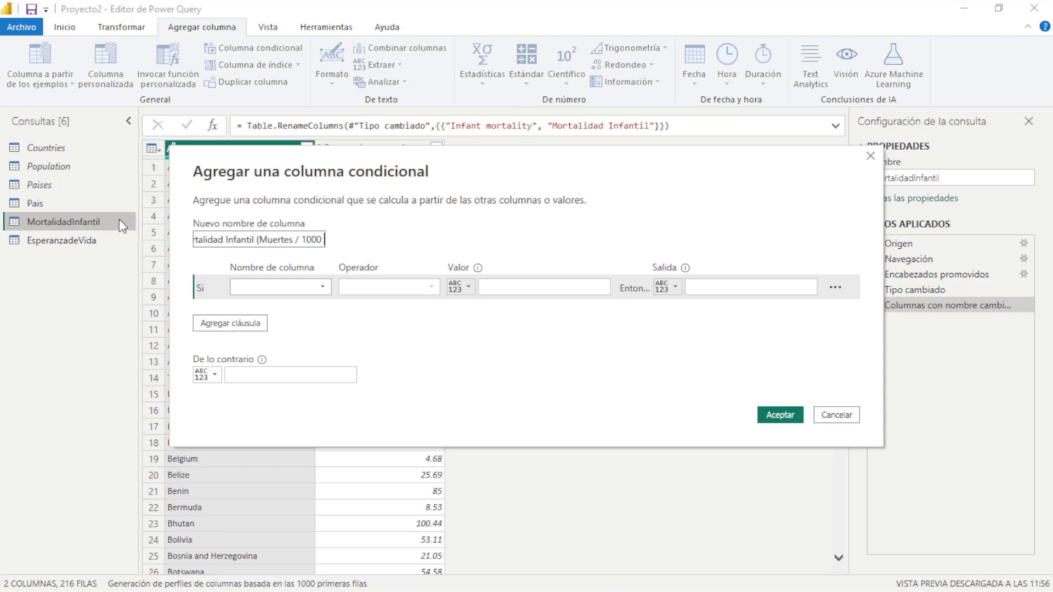
text( niños))
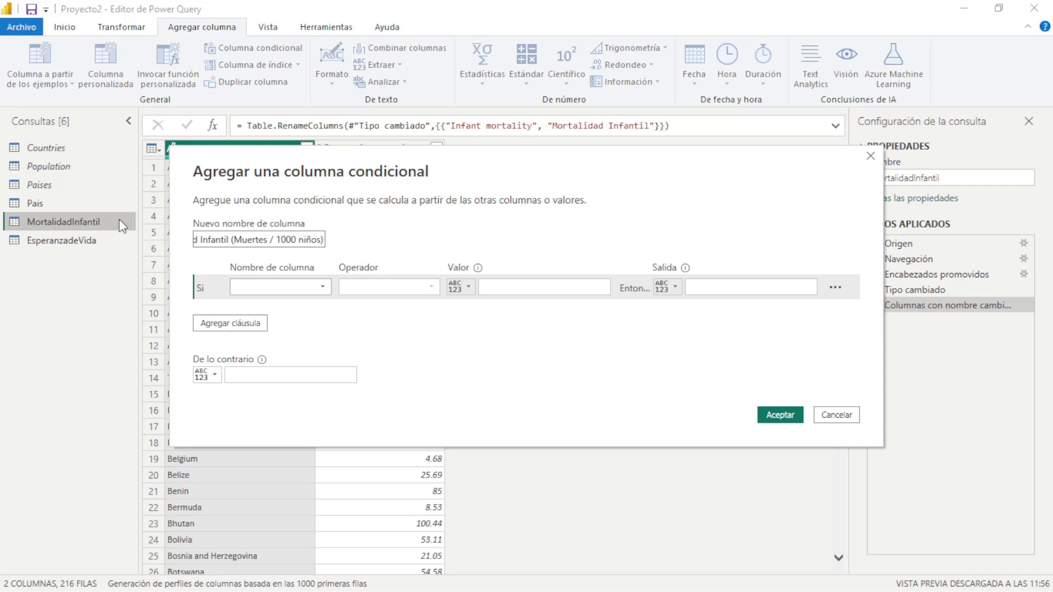
click(315, 287)
Set the first rule: Mortalidad Infantil less than or equal to 10 outputs '0 a 10'
click(302, 320)
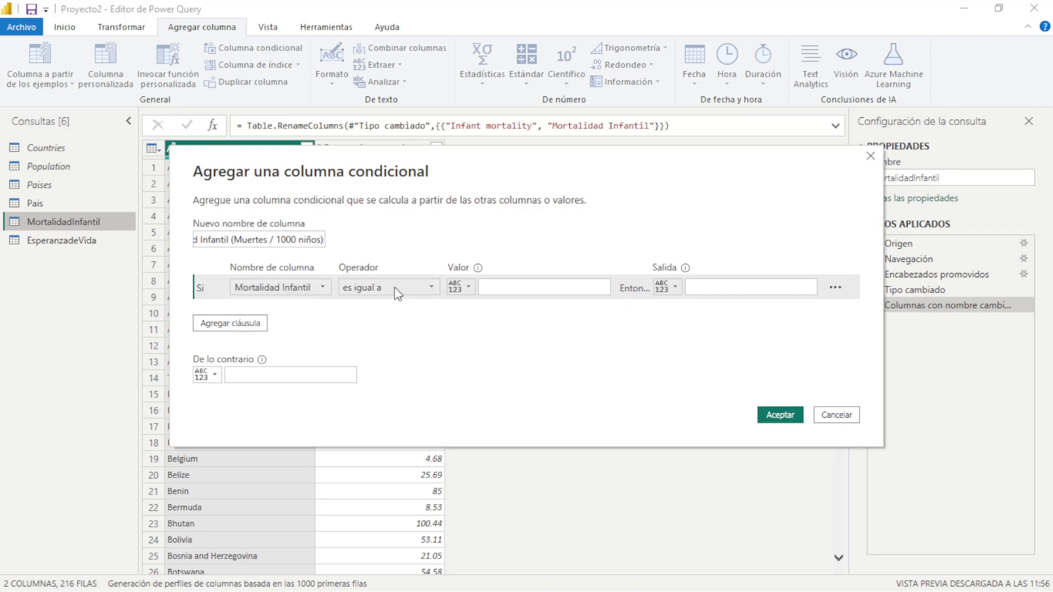
click(427, 294)
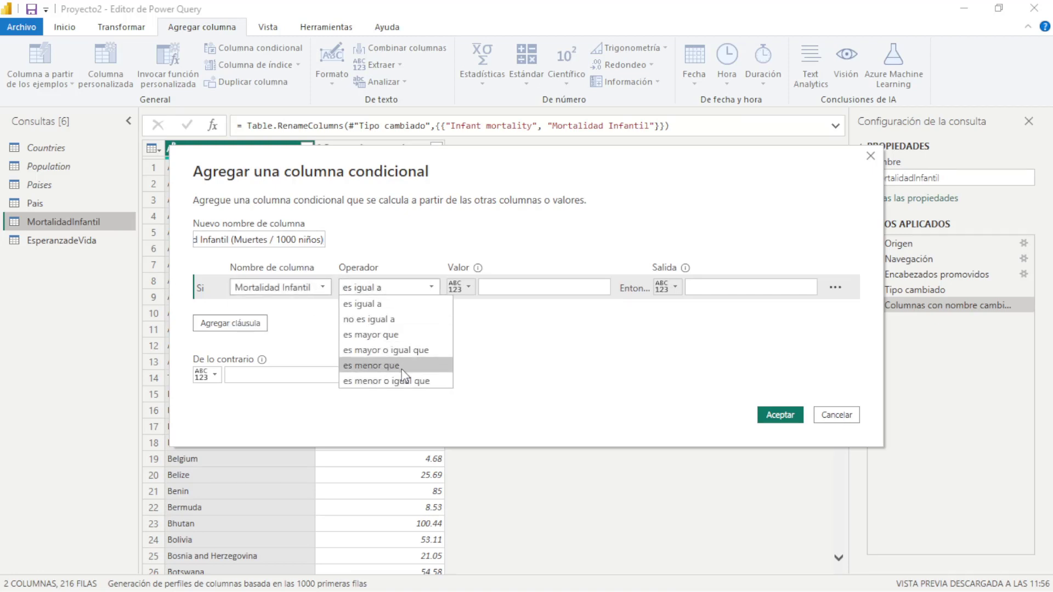
click(409, 379)
click(517, 287)
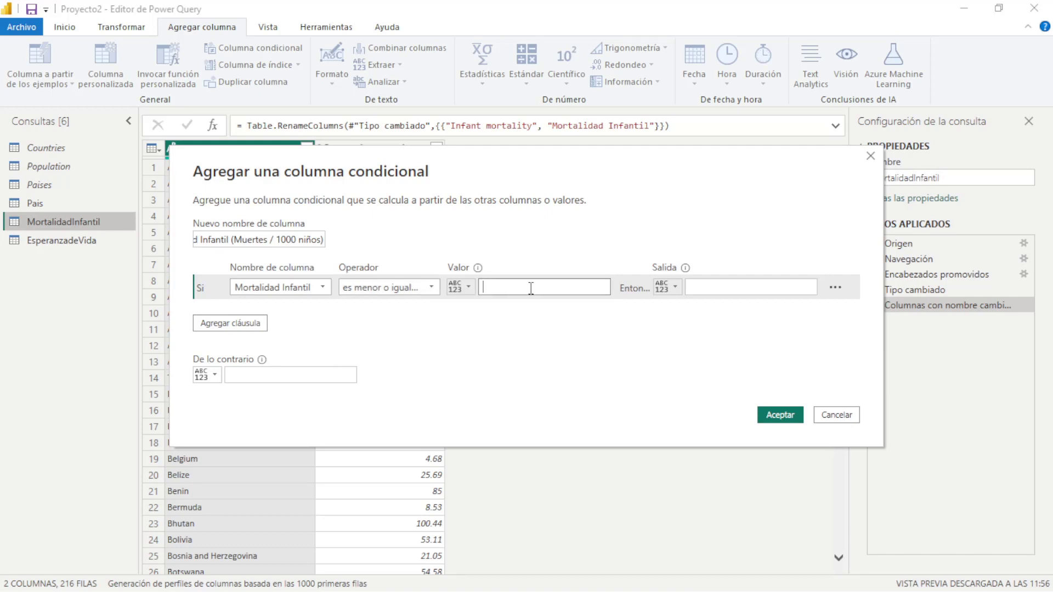
text(10)
click(721, 287)
text(0)
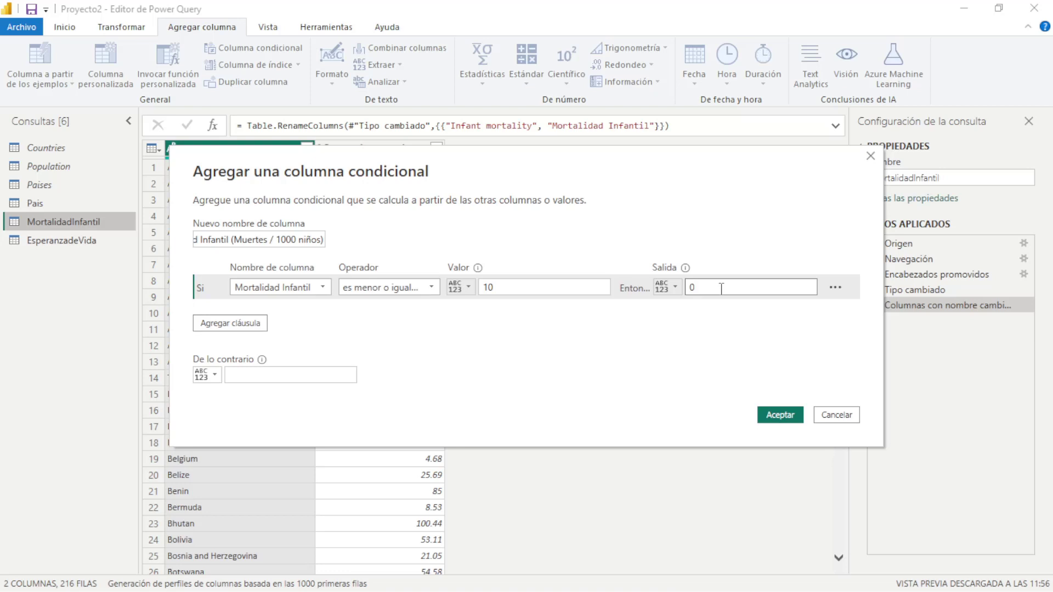
text(a 10)
Add a second rule: Mortalidad Infantil less than or equal to 25 outputs '10 a 25'
click(255, 330)
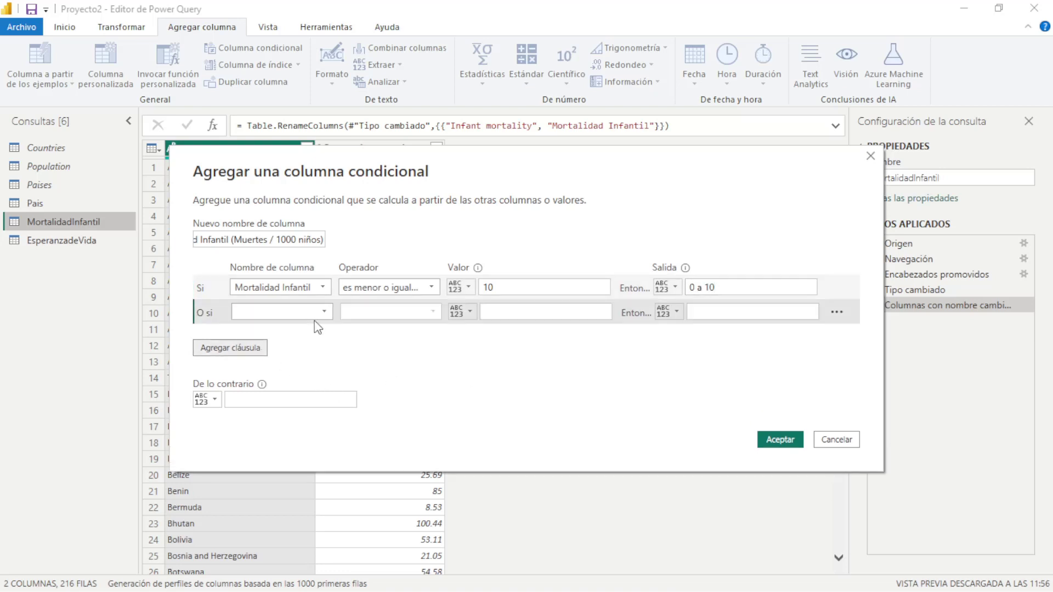
click(325, 314)
click(311, 343)
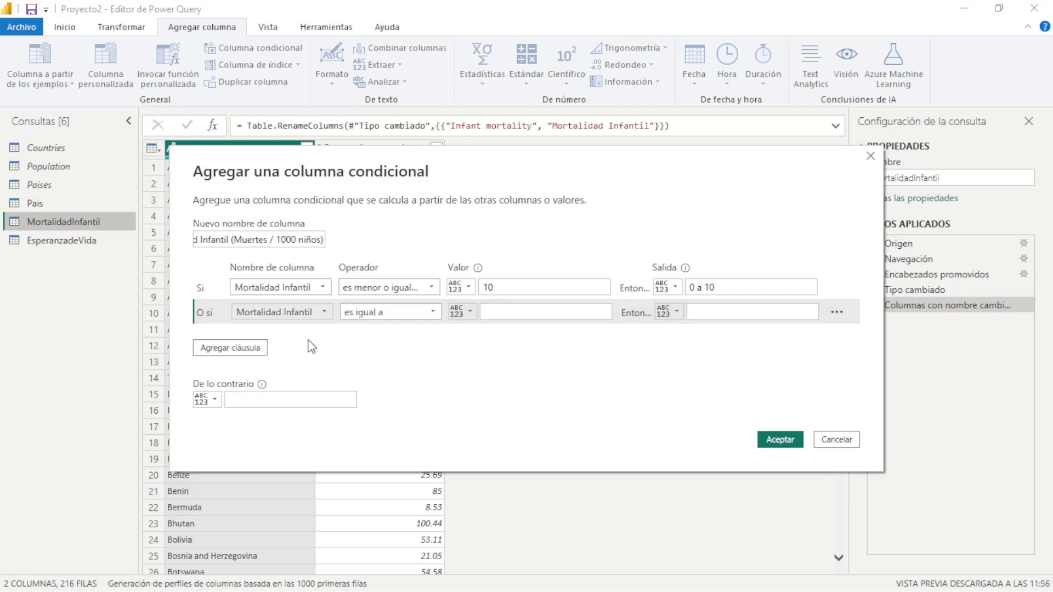
click(403, 309)
click(408, 406)
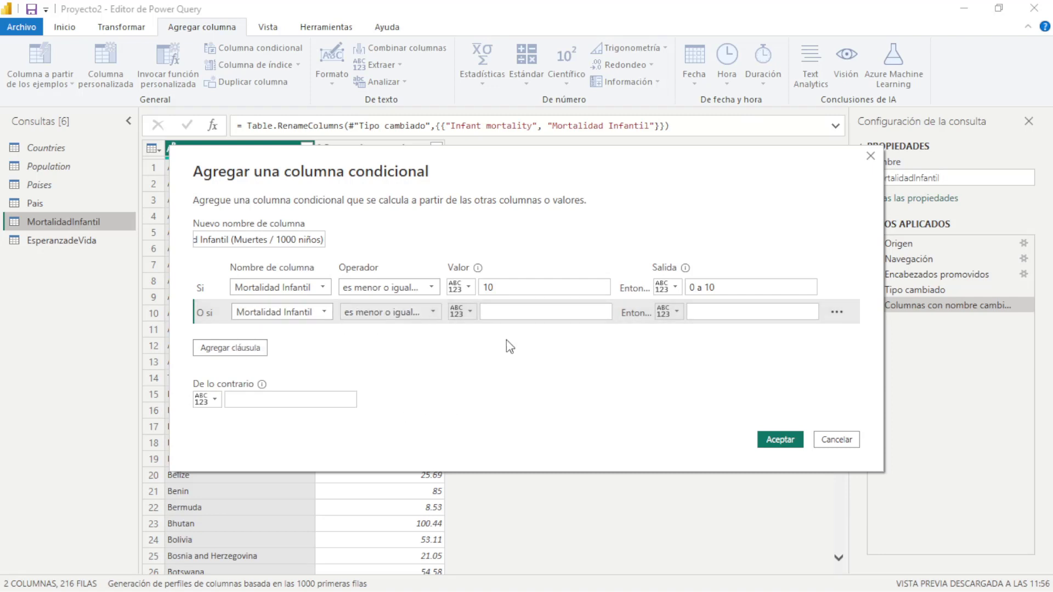
click(509, 312)
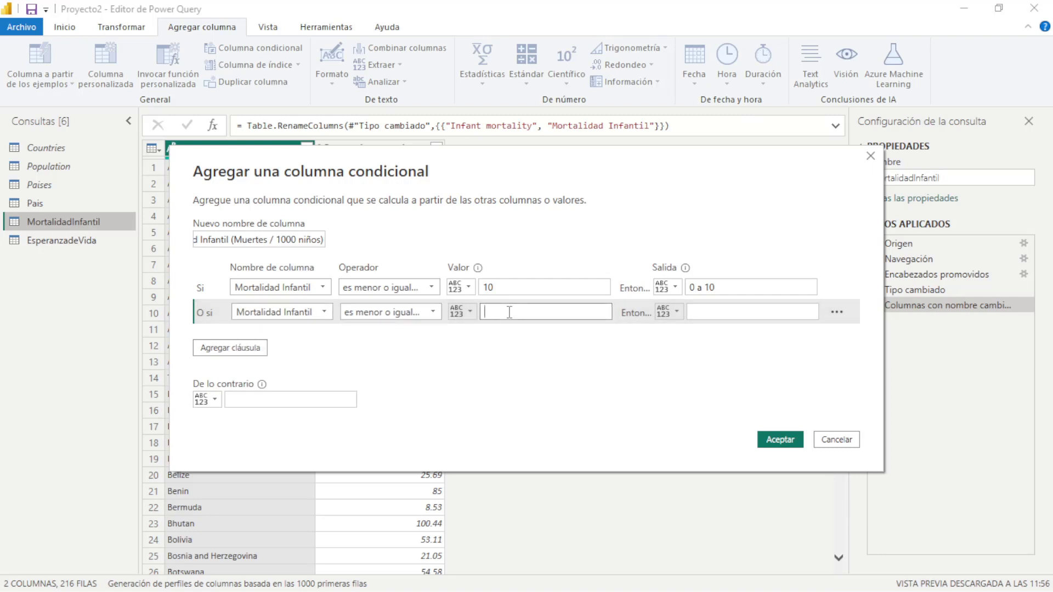
text(25)
click(696, 309)
text(10 a)
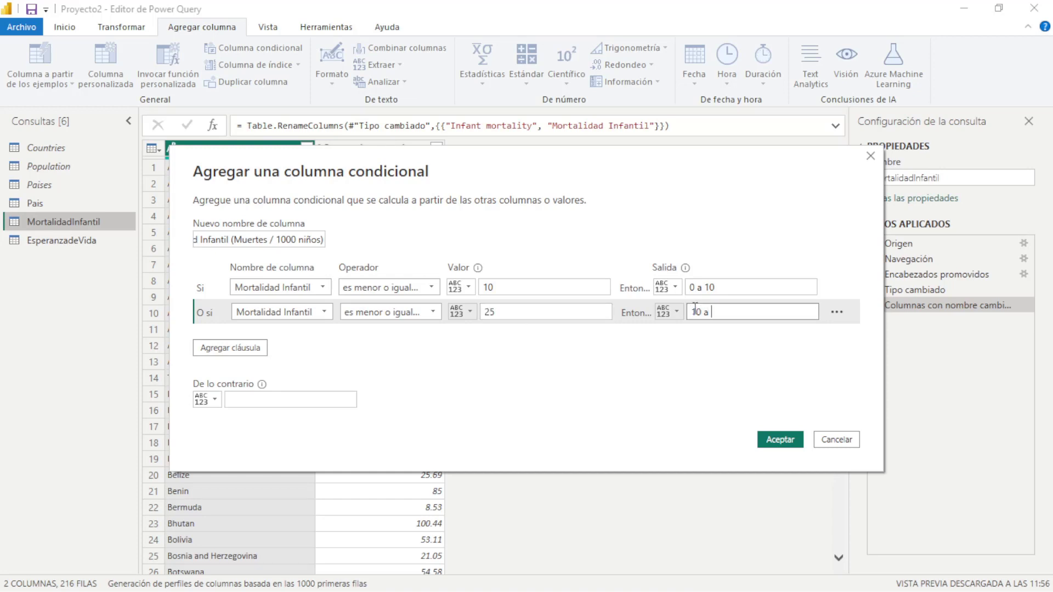
text(25)
Add a third rule, less than or equal to 50 gives '25 a 50', with Else '50 a más'
click(263, 348)
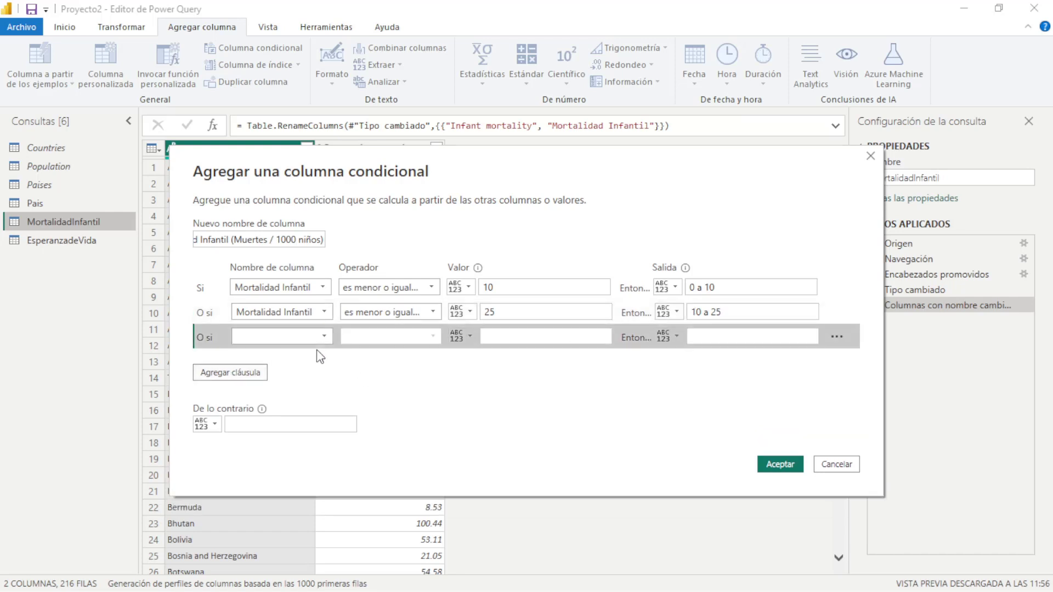
click(320, 342)
click(319, 371)
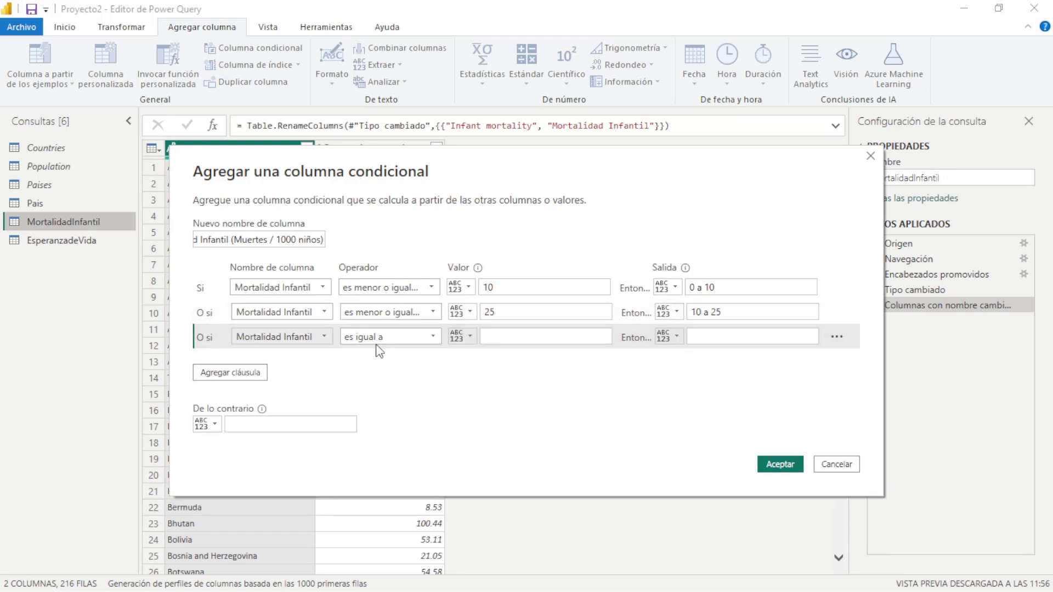
click(384, 338)
click(421, 430)
click(521, 338)
text(50)
click(714, 341)
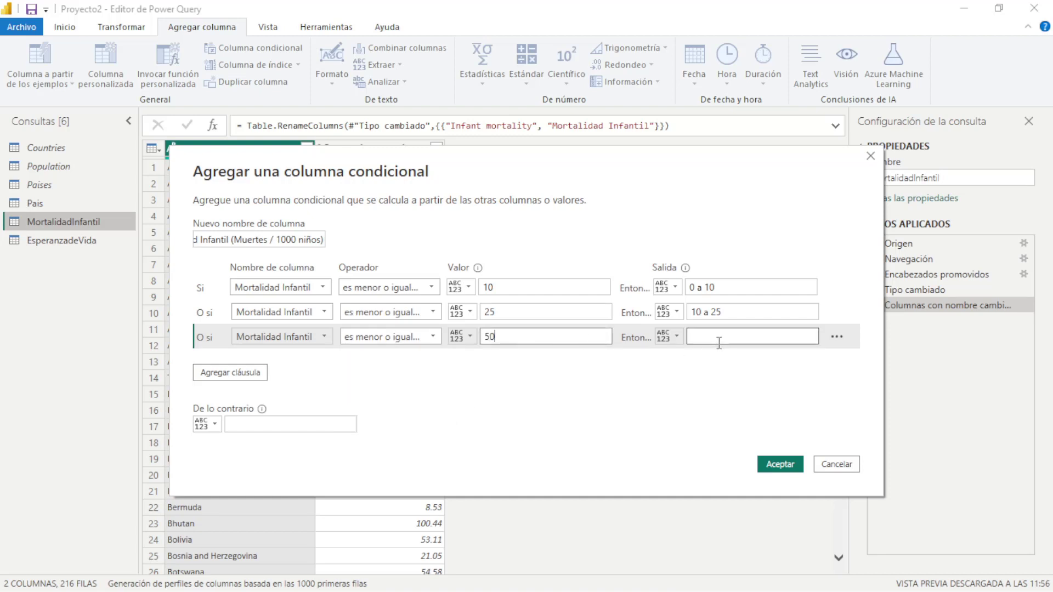
text(25 a 50)
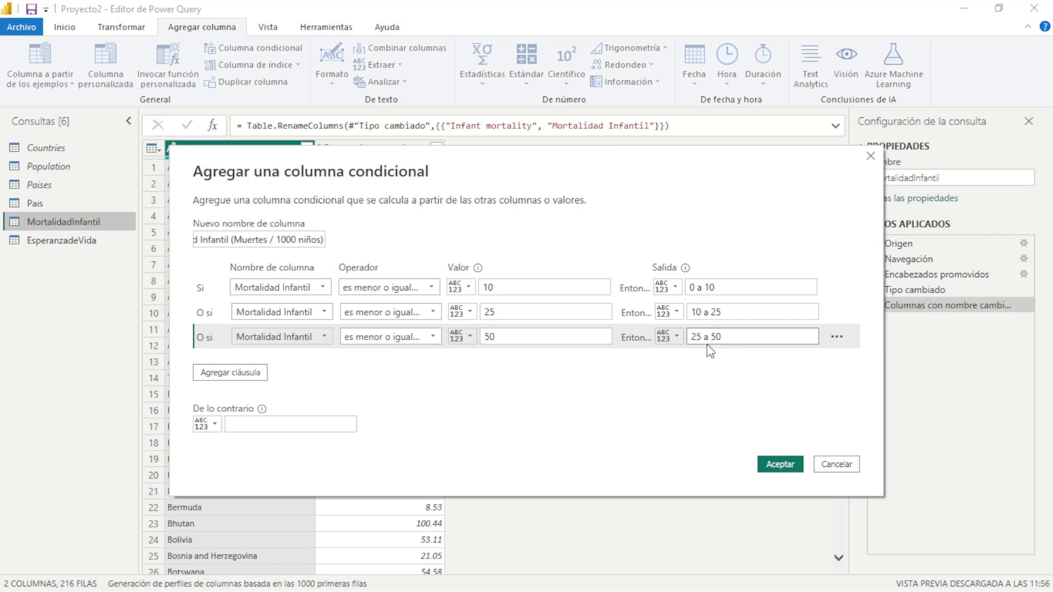
click(255, 423)
text(50 a m)
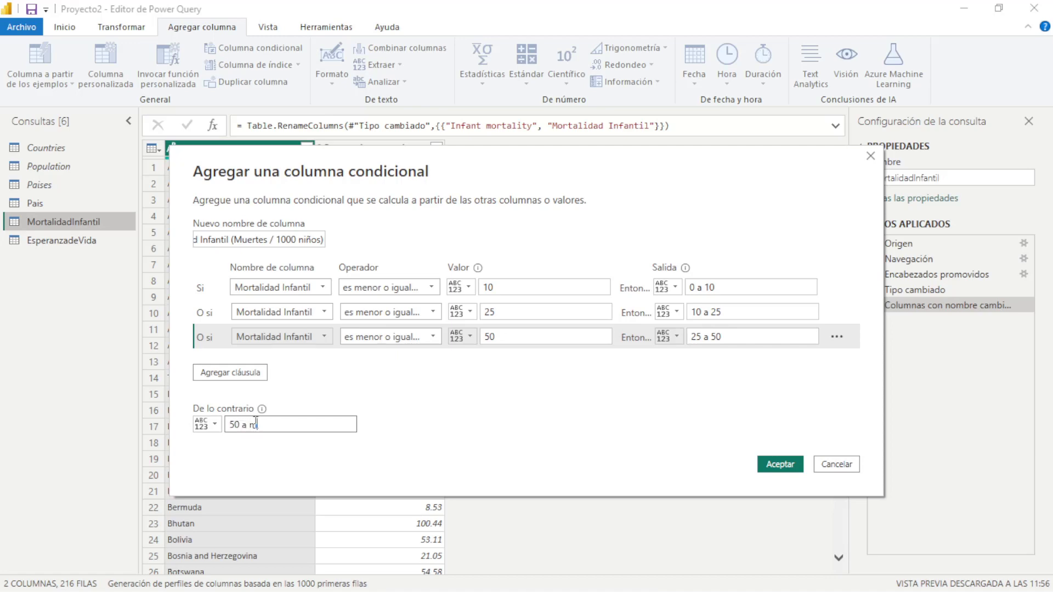
text(ás)
Create the mortality band column as Text type, then switch to the EsperanzadeVida query
click(776, 464)
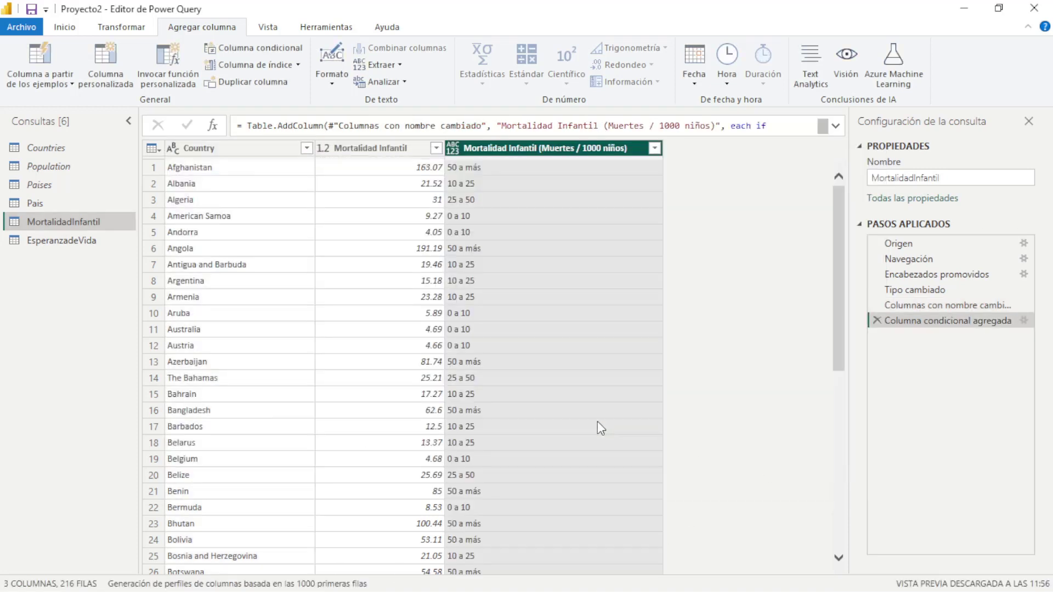
click(456, 155)
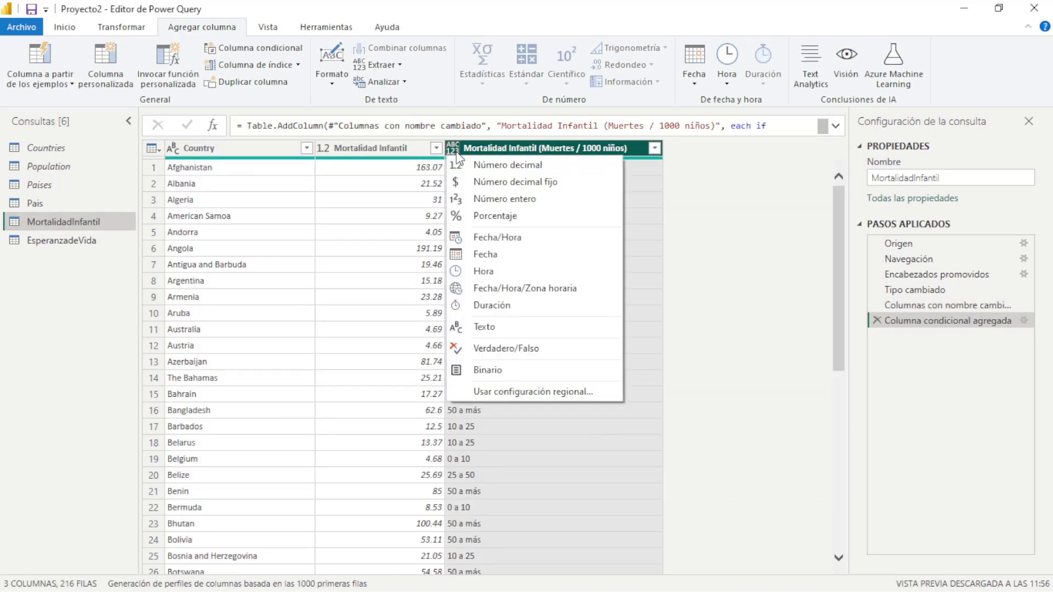
click(542, 326)
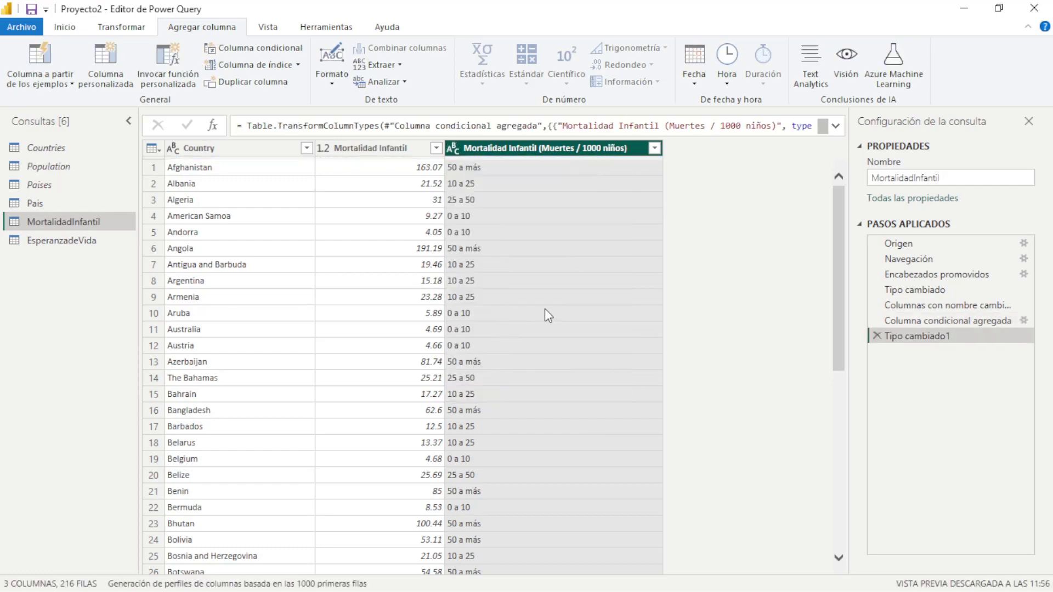
click(87, 242)
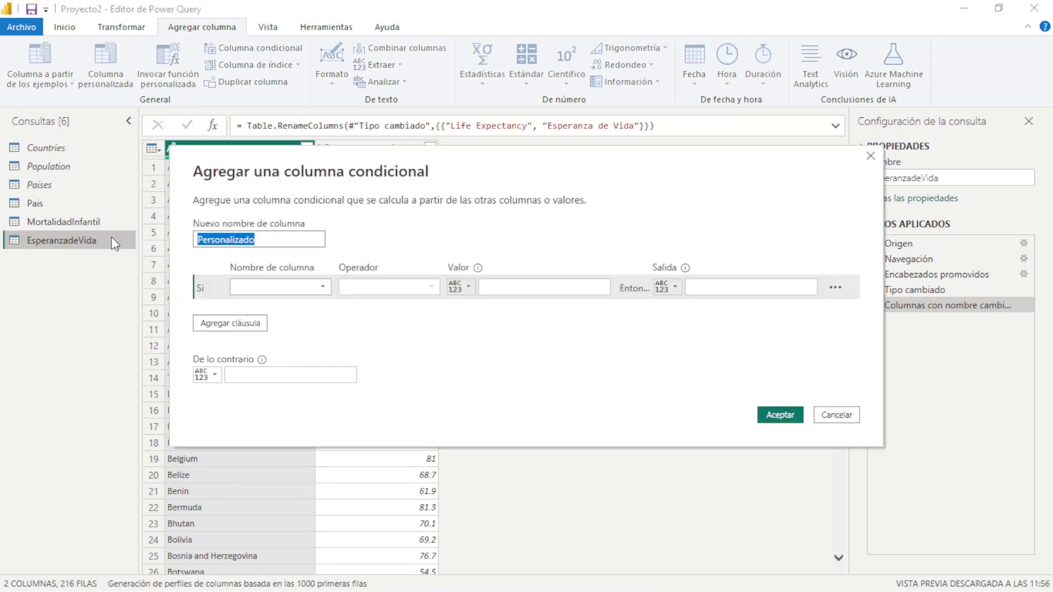
Name the column 'Esperanza de vida (Años promedio)' and test Esperanza de Vida in the first rule
text(Espera)
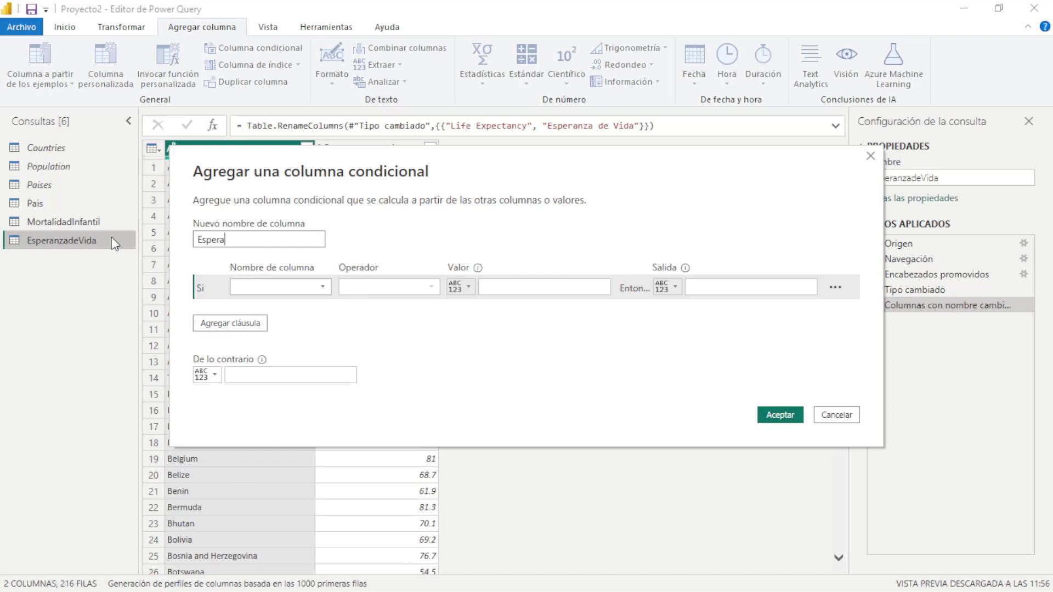
text(nza )
text(de )
text(vida)
text( ()
text(Años prom)
text(e)
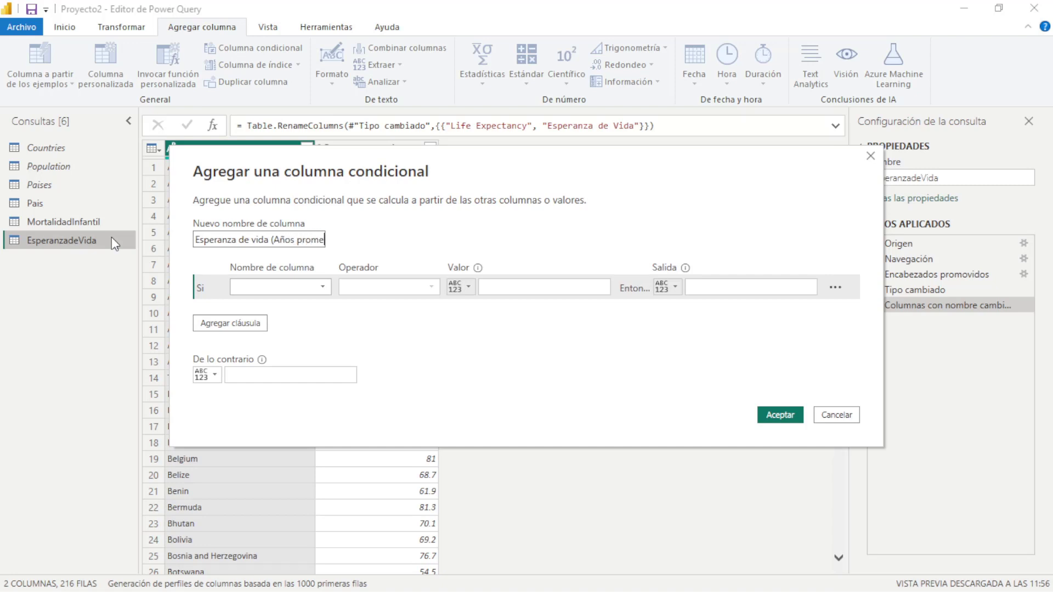
text(dio)
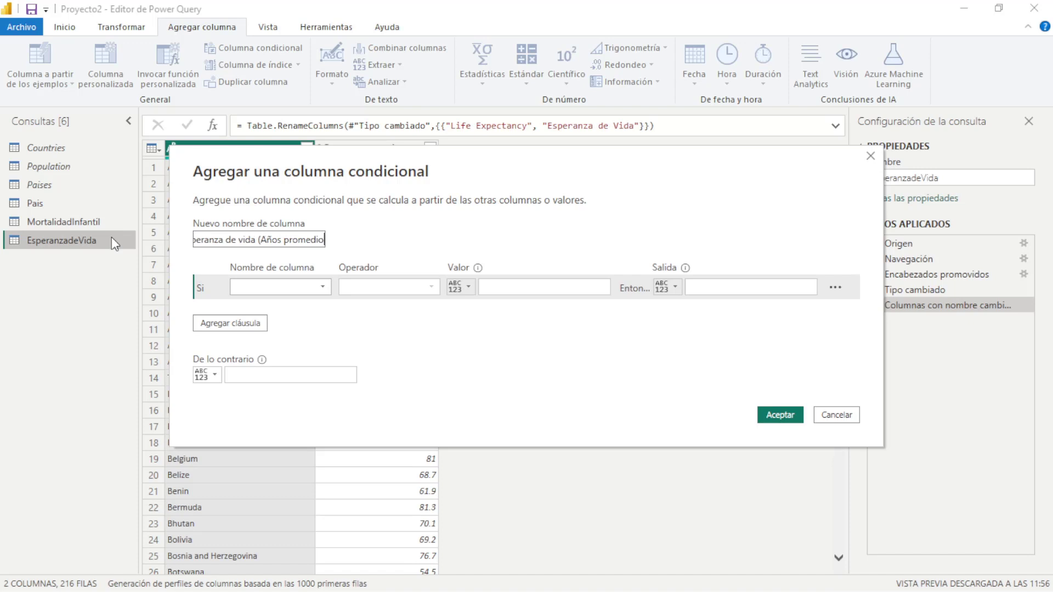
text())
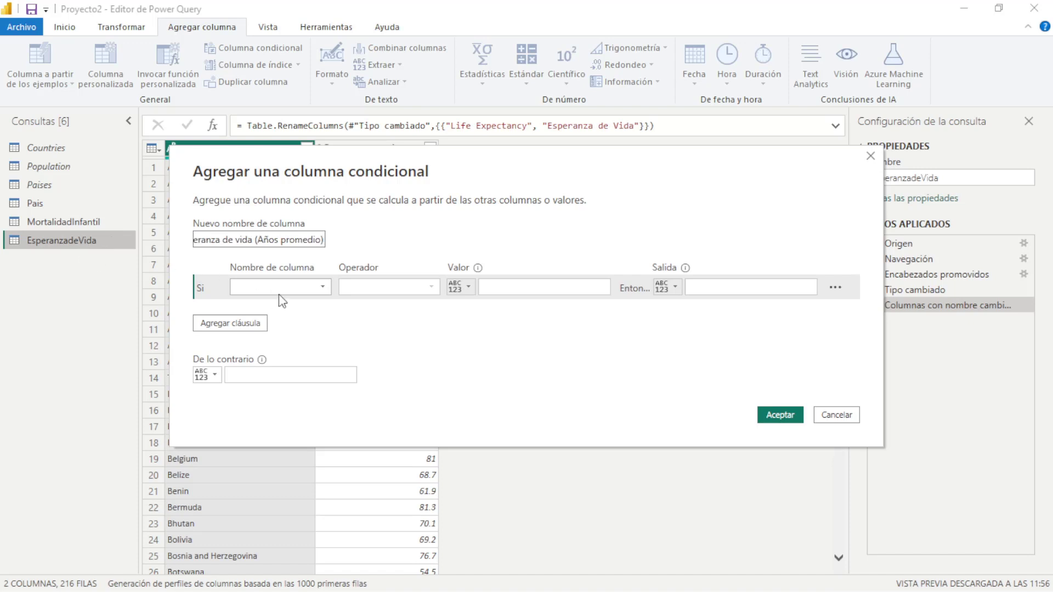
click(278, 291)
Set the first rule on Esperanza de Vida as less than or equal, outputting '0 a 60'
click(288, 319)
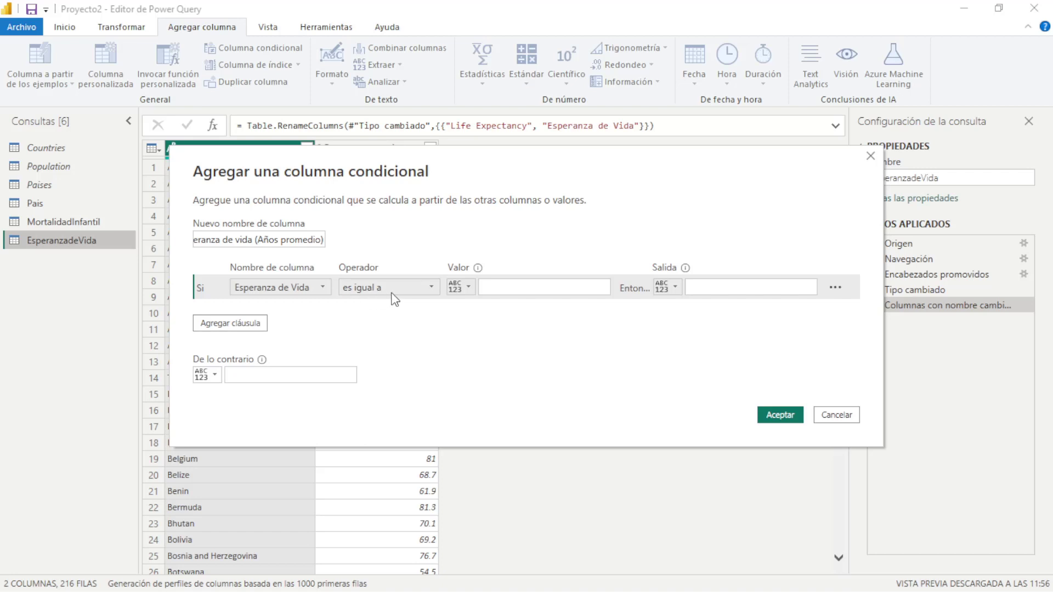
click(421, 291)
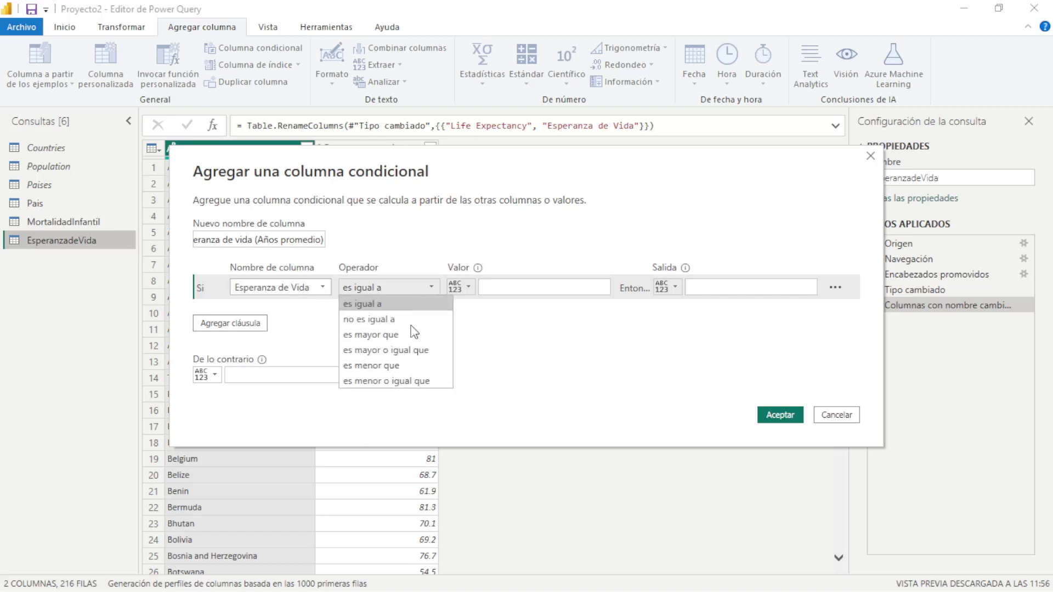
click(418, 380)
click(524, 287)
text(60)
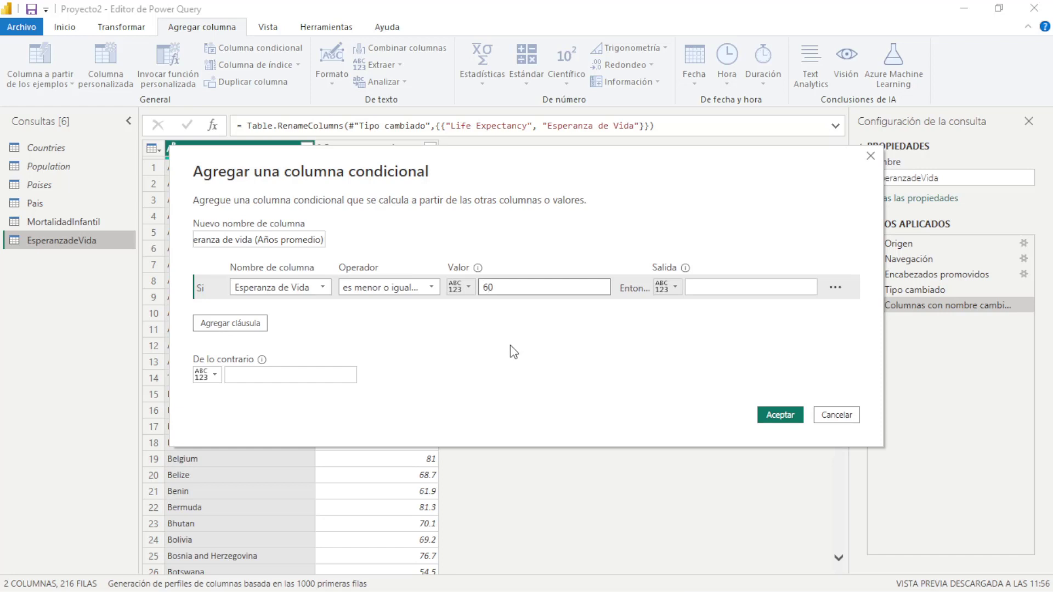
click(722, 291)
text(0 a 60)
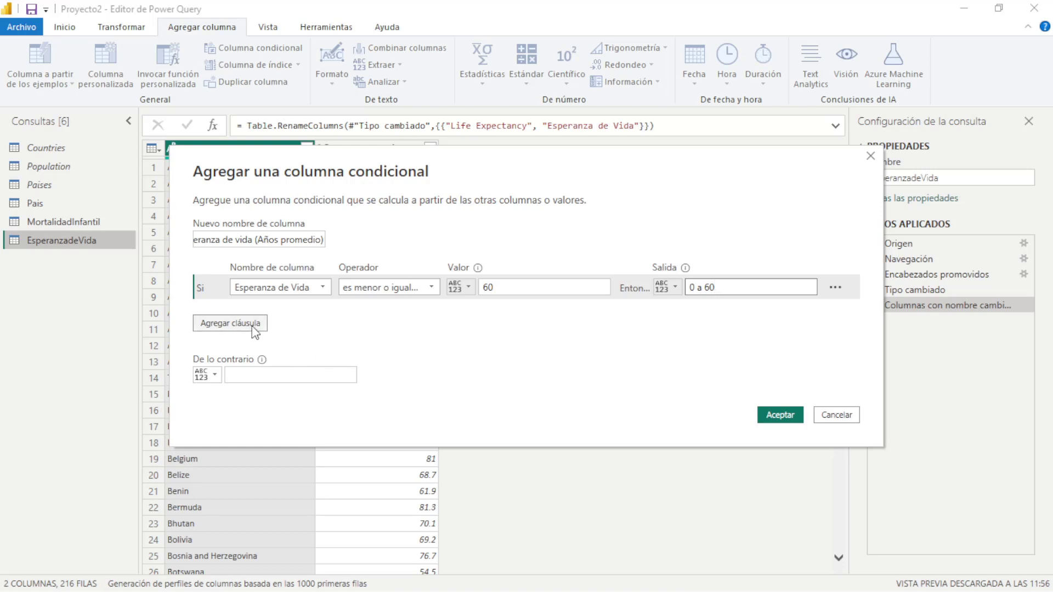
Add a second rule: Esperanza de Vida less than or equal to 70 outputs '60 a 70'
click(251, 326)
click(324, 311)
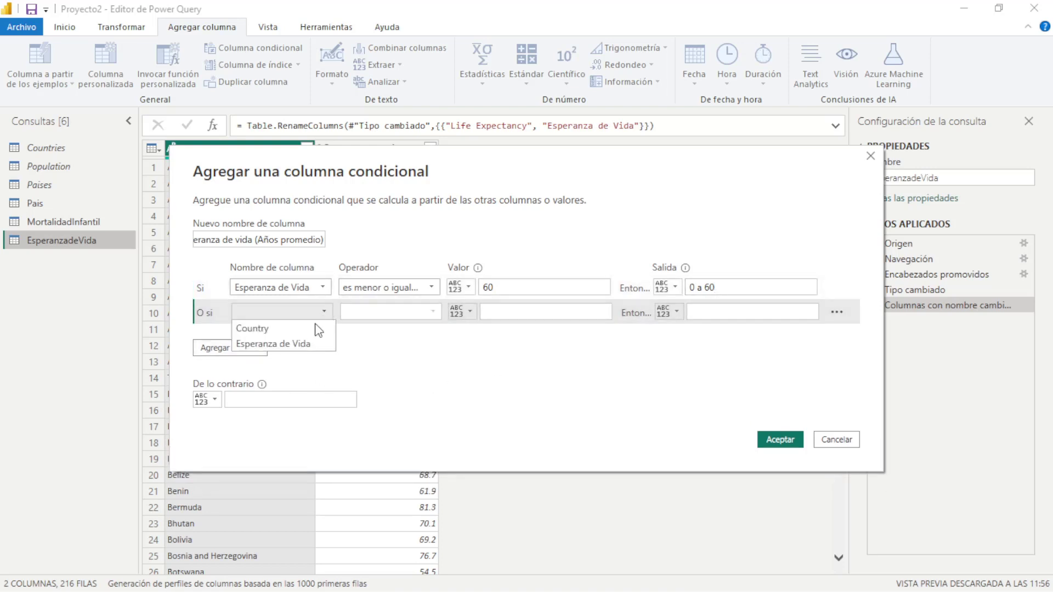
click(282, 343)
click(417, 321)
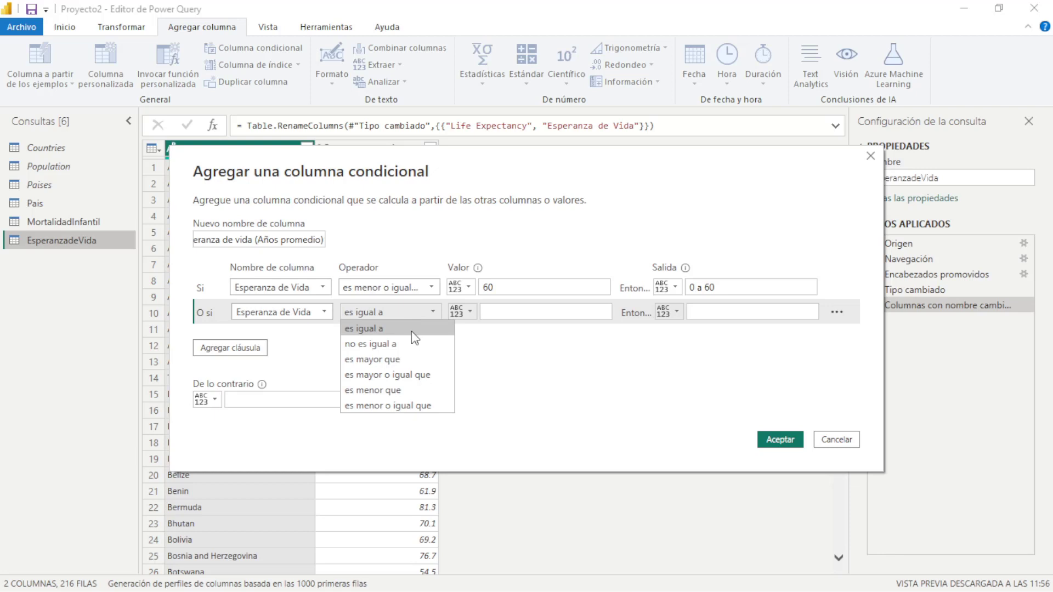
click(428, 405)
click(508, 318)
text(70)
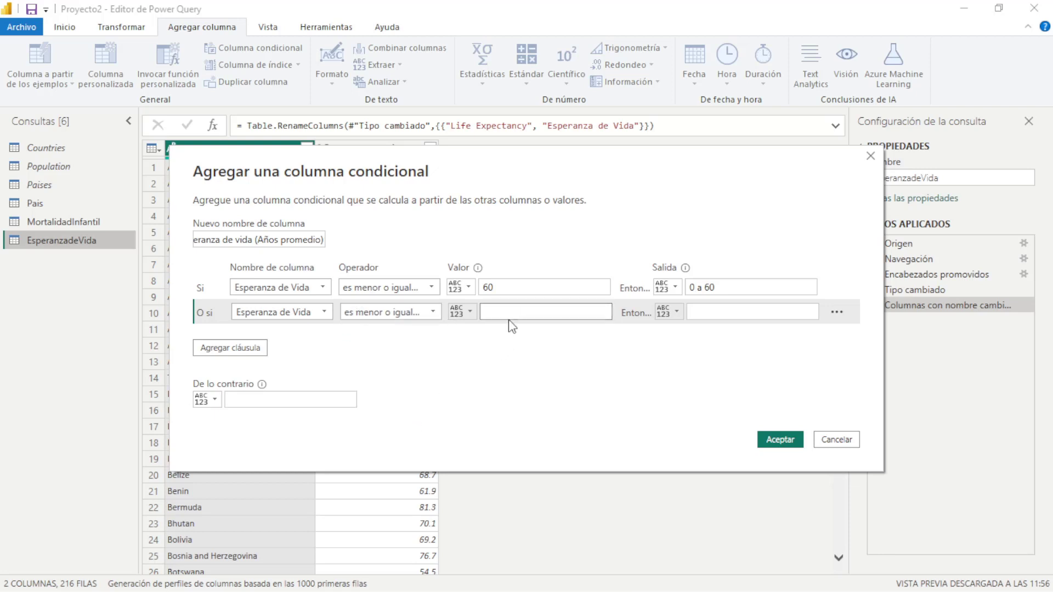
click(698, 313)
text(60 a 70)
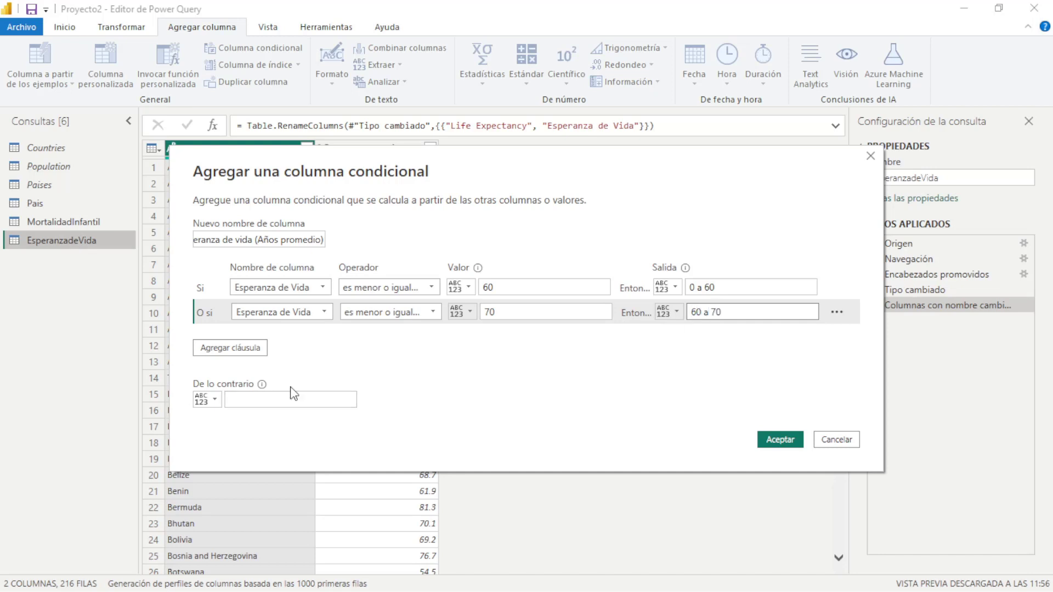
Add a third rule, less than or equal to 80 gives '70 a 80', with Else '80 a más'
click(235, 349)
click(328, 336)
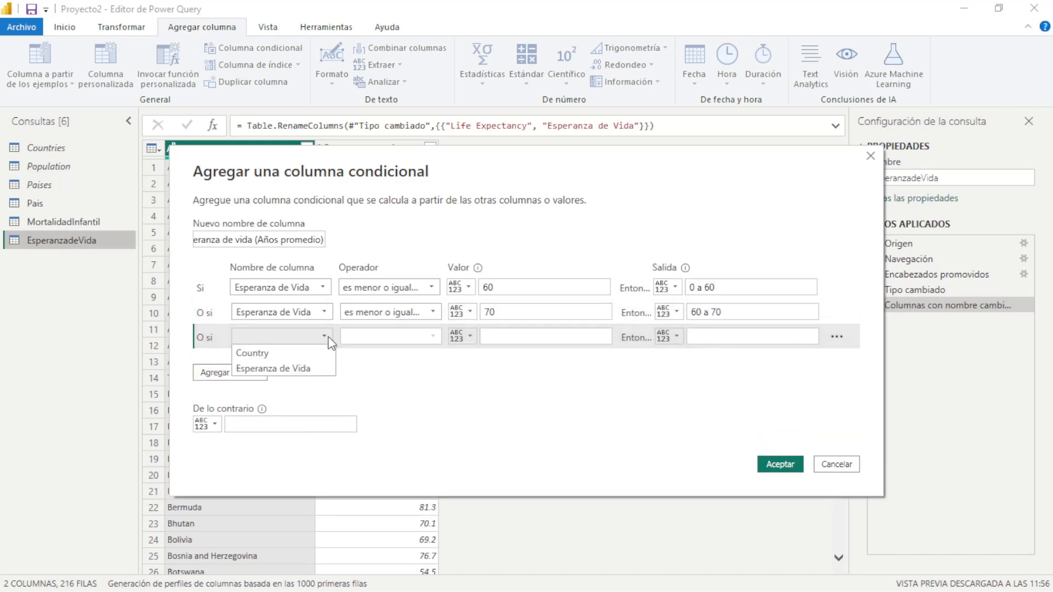
click(307, 369)
click(395, 337)
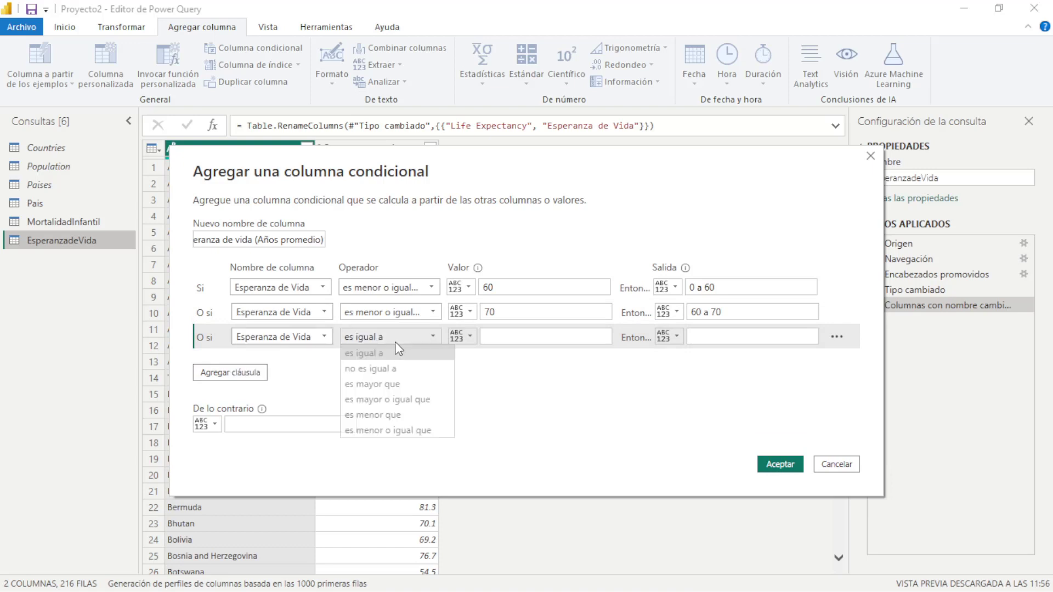
click(405, 431)
click(504, 340)
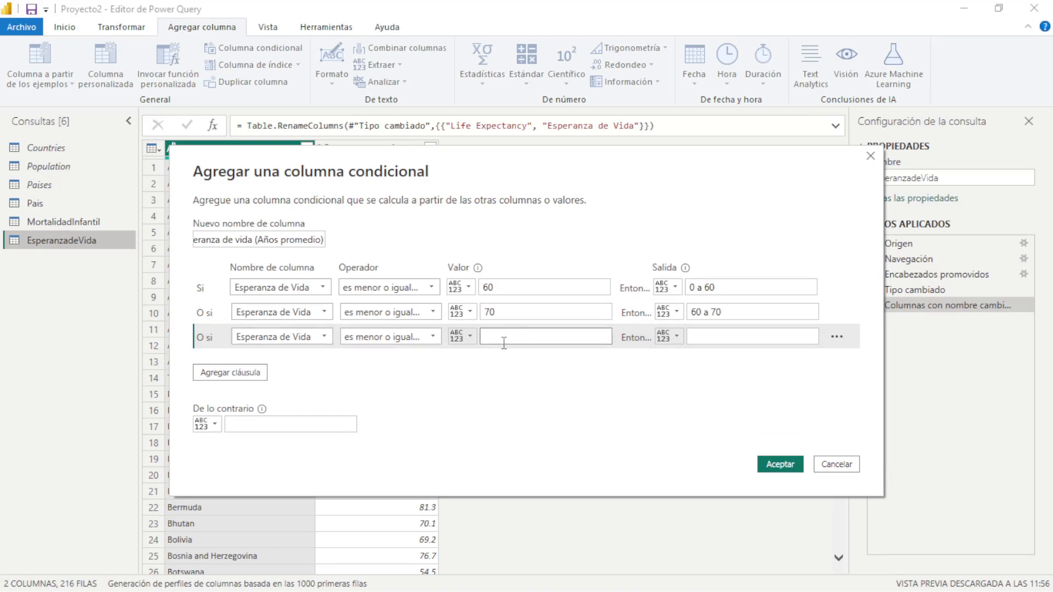
text(80)
click(701, 339)
text(70 a 80)
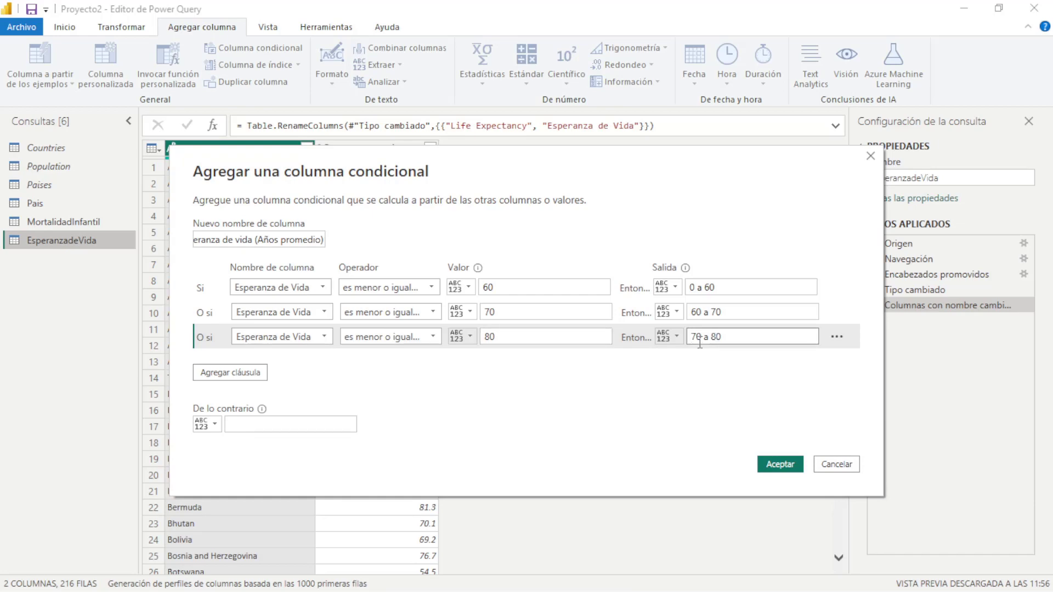
click(296, 424)
text(80 a más)
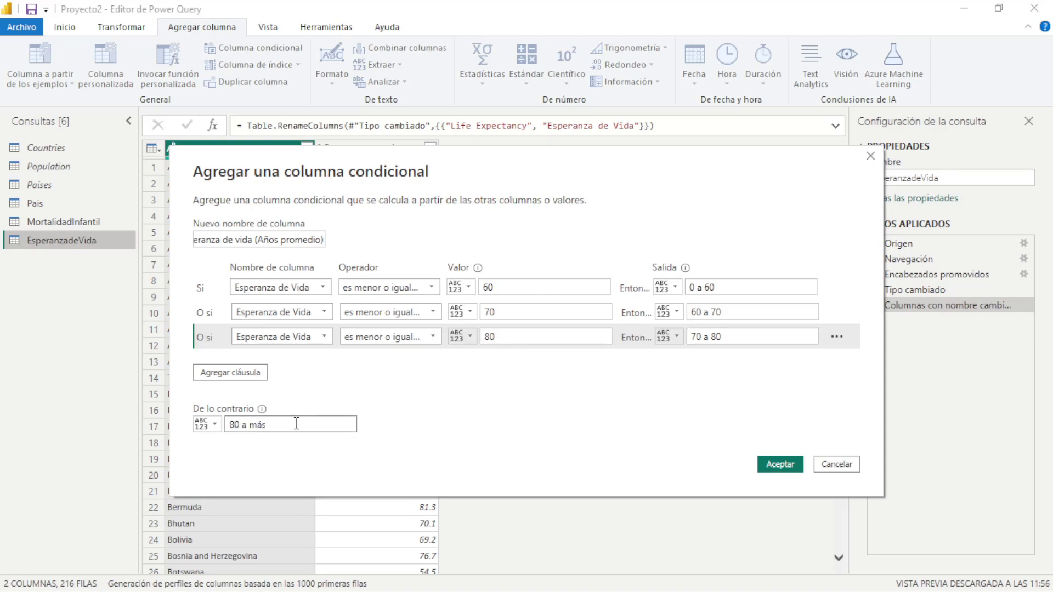
Create the life-expectancy band column as Text type, then close and apply the query changes
click(766, 465)
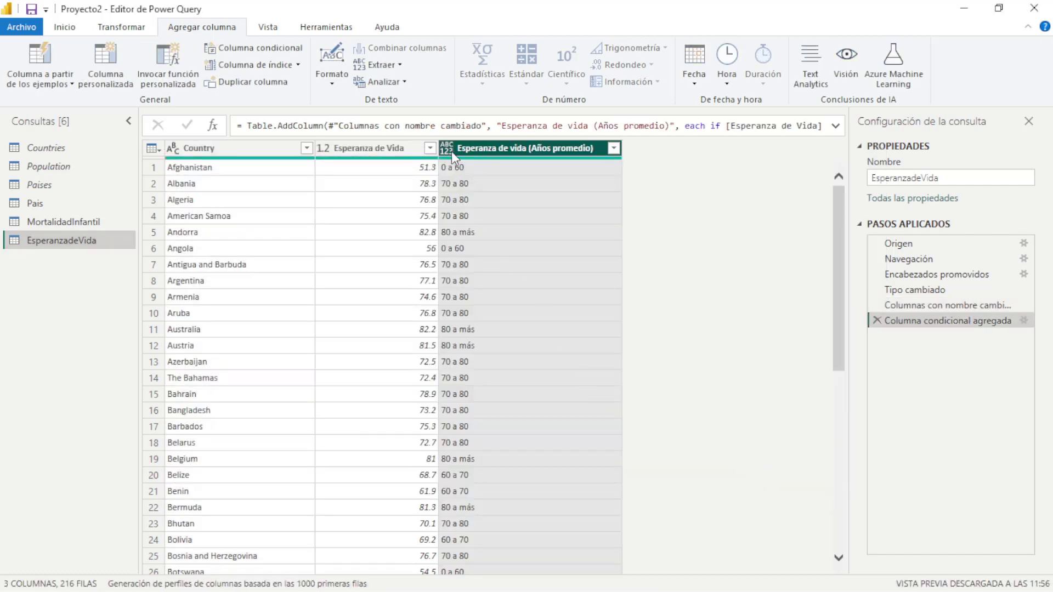
click(451, 150)
click(515, 329)
click(80, 222)
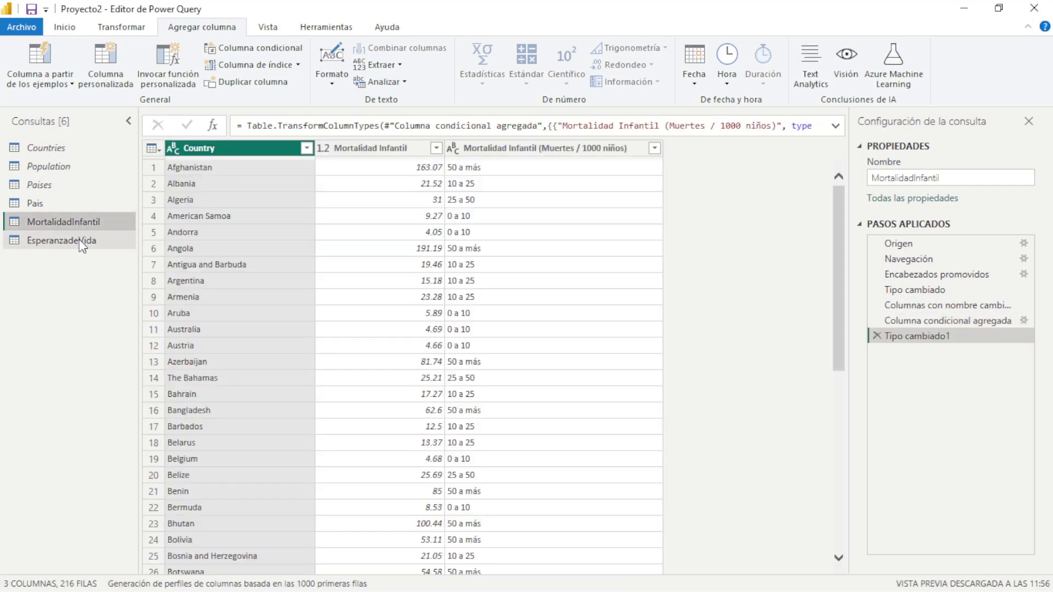
click(79, 239)
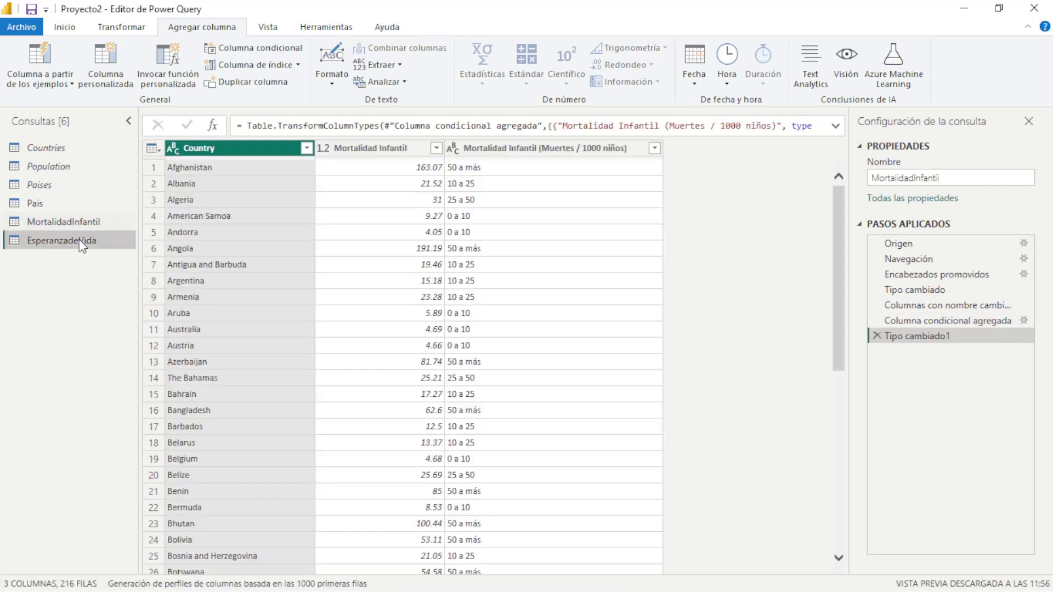
click(64, 26)
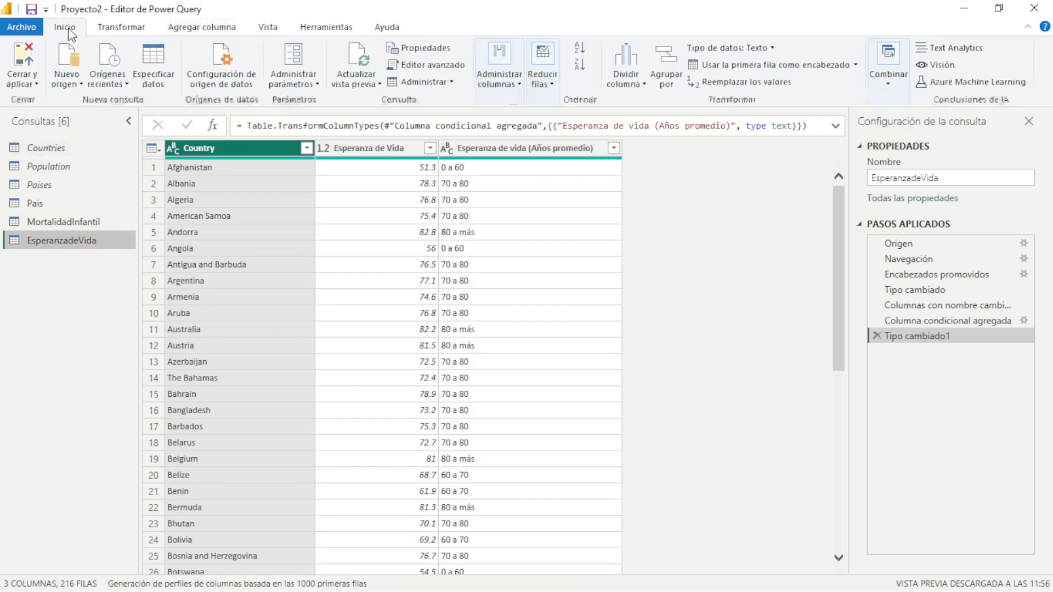
click(34, 84)
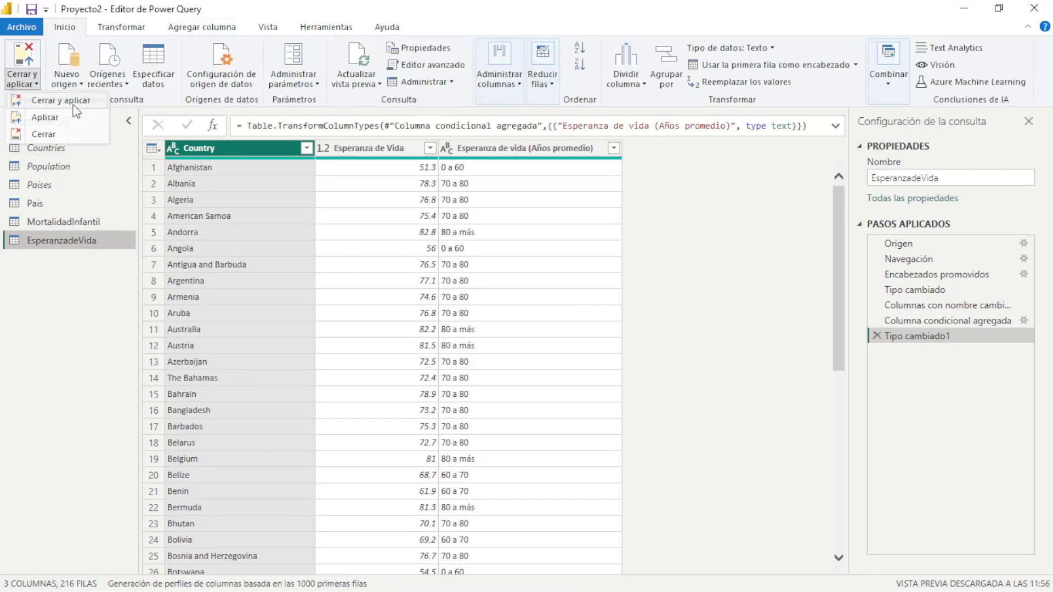
key(Escape)
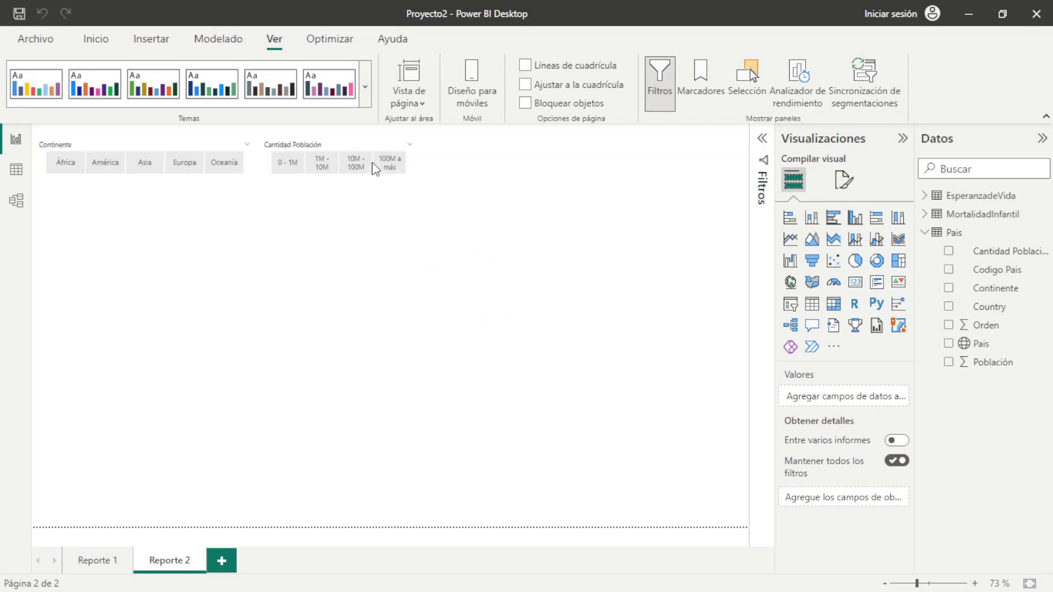
Duplicate the Cantidad Población slicer and switch its field to the Esperanza de vida band
click(358, 145)
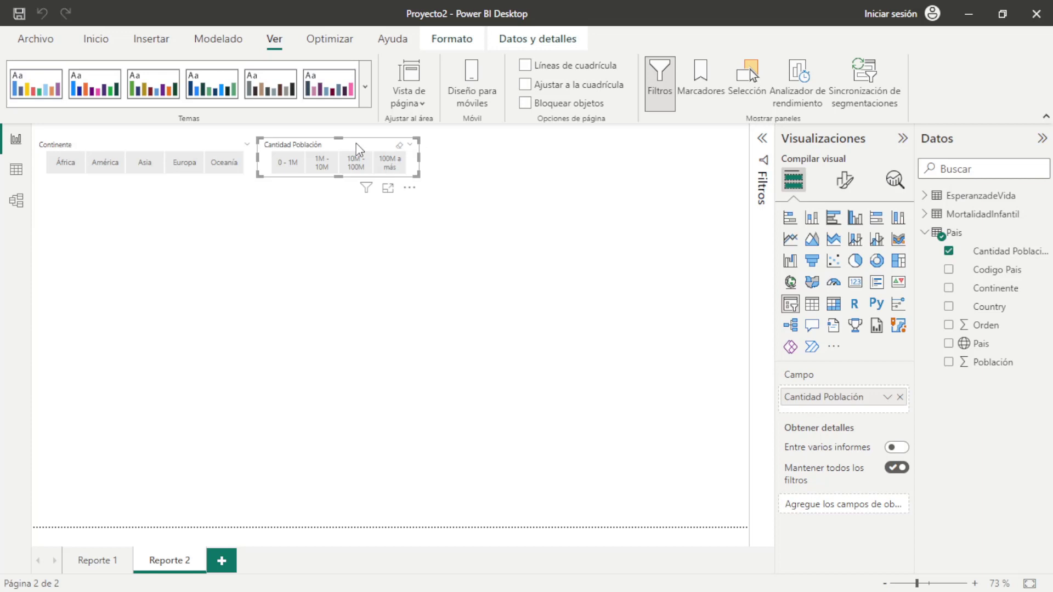
key(ctrl+c)
key(ctrl+v)
drag(357, 149, 508, 173)
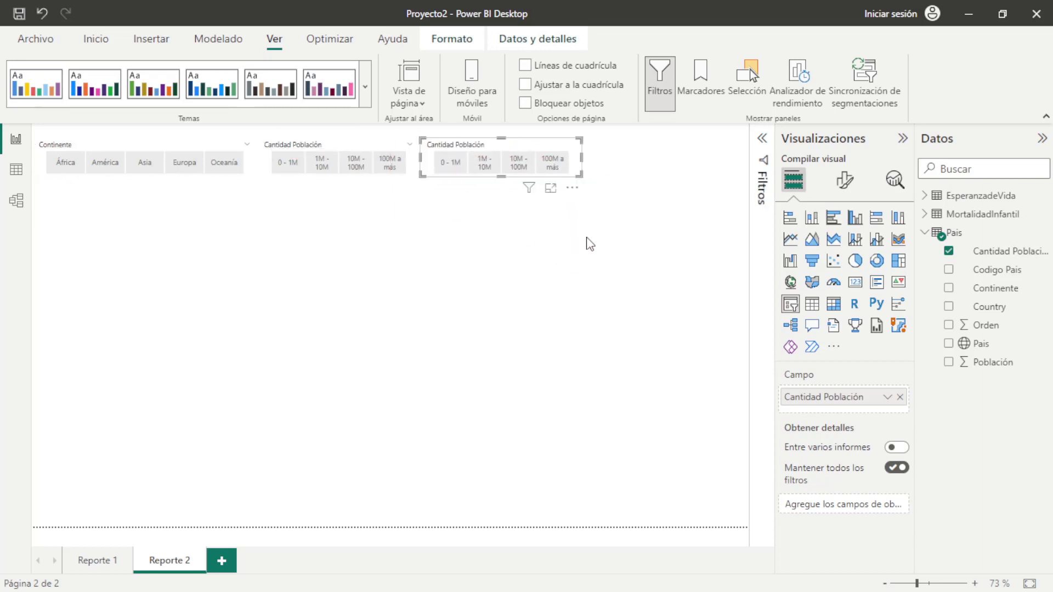
click(901, 398)
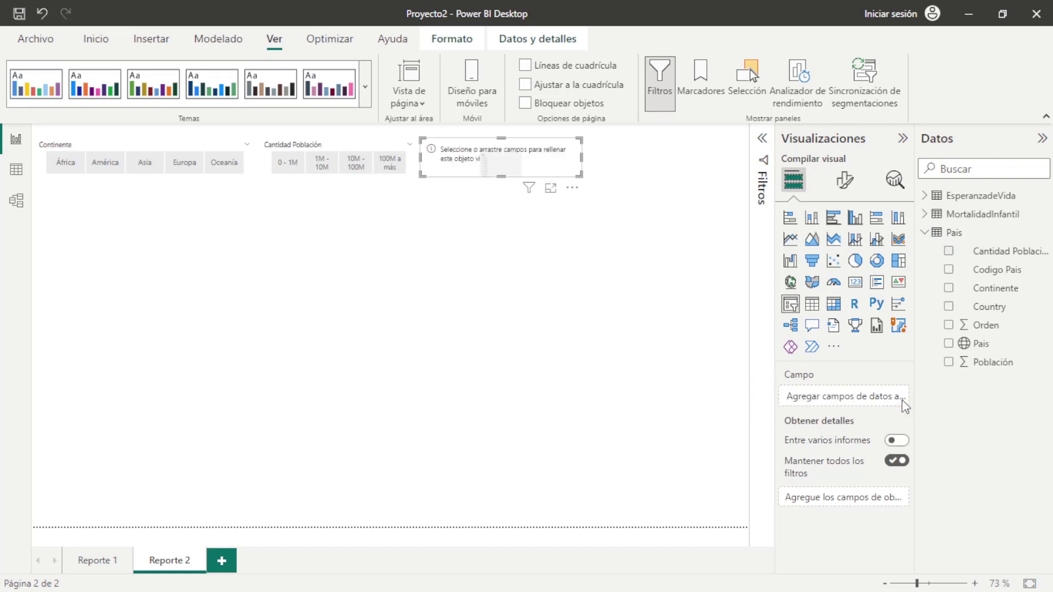
click(925, 196)
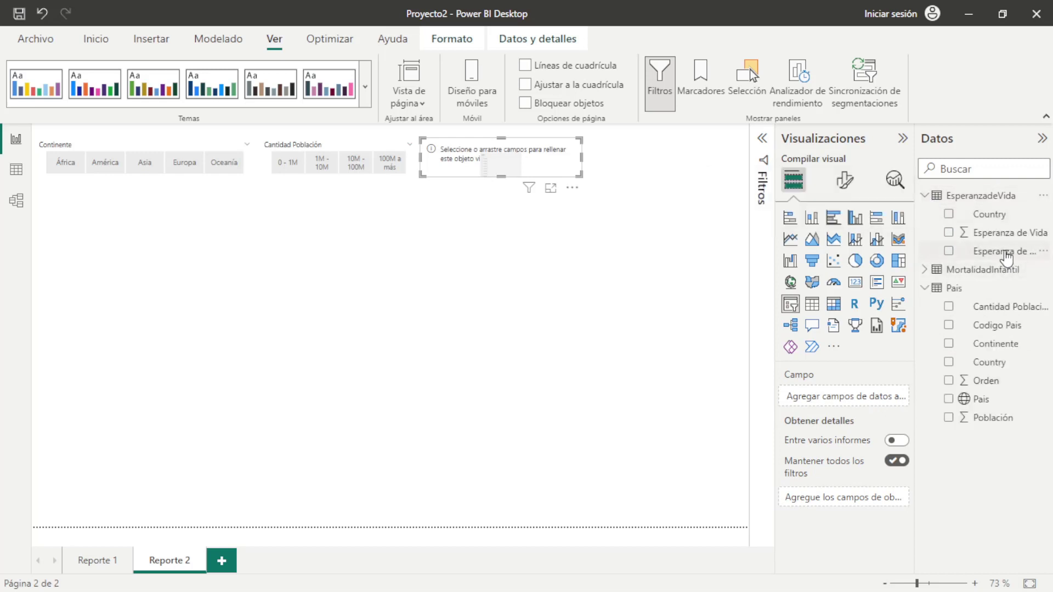
drag(1008, 258, 862, 403)
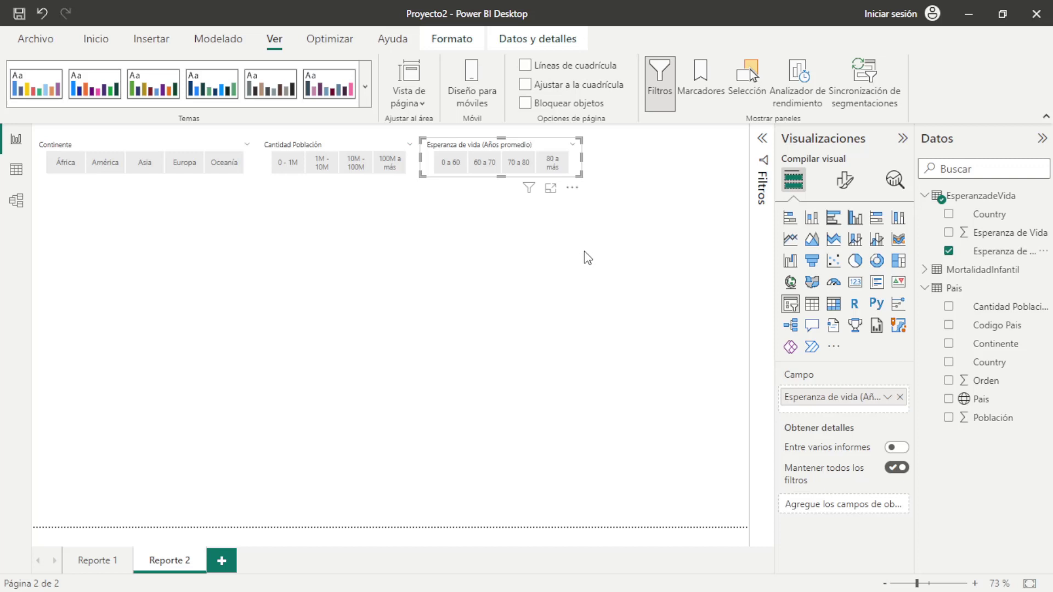
mouse_move(526, 145)
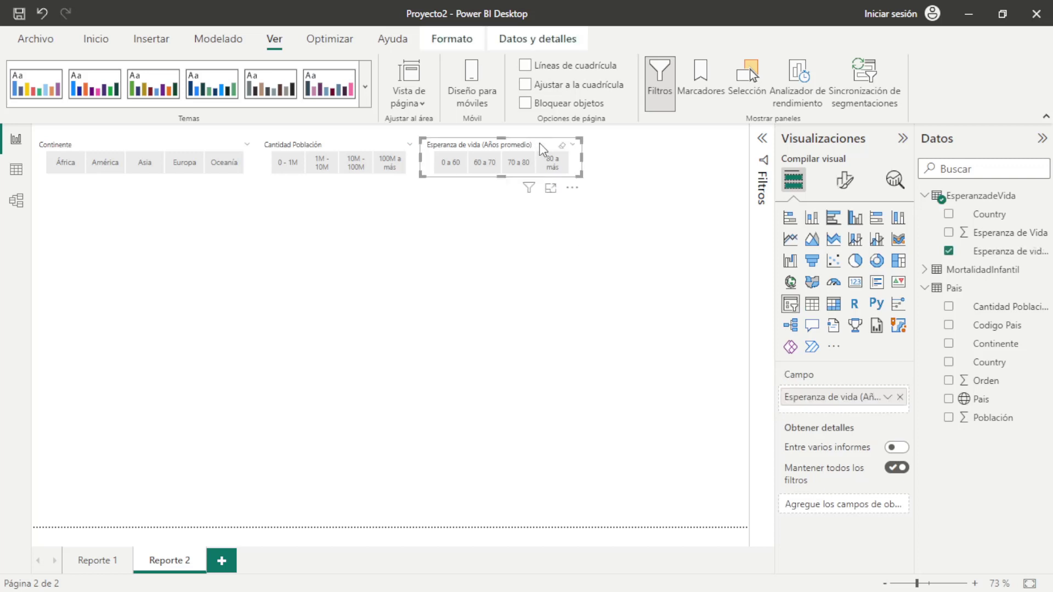
Turn the second slicer copy into a Mortalidad Infantil band slicer aligned in the top row
drag(373, 153, 374, 159)
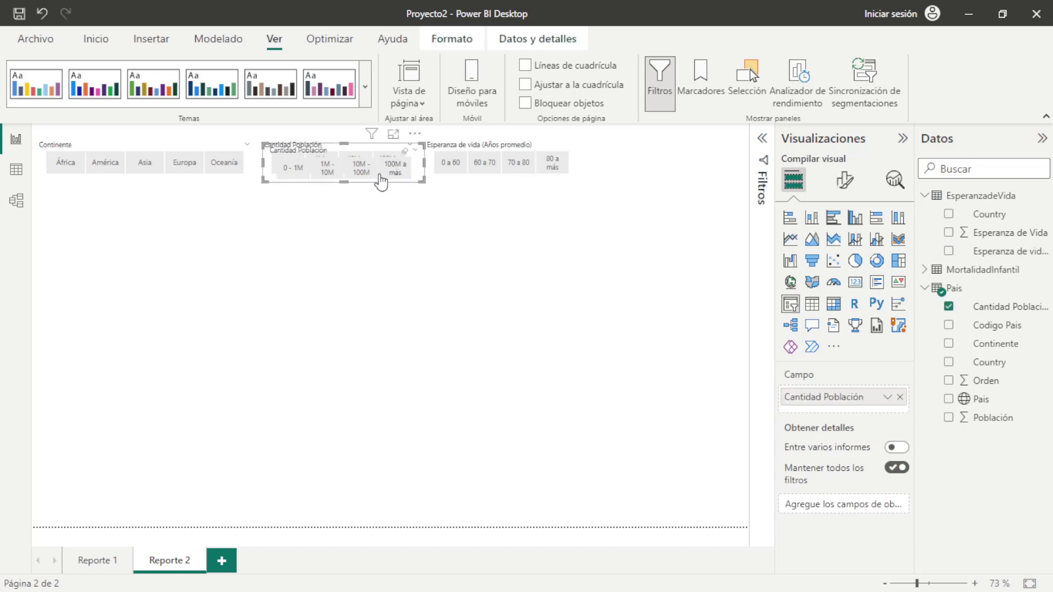
drag(374, 158, 668, 225)
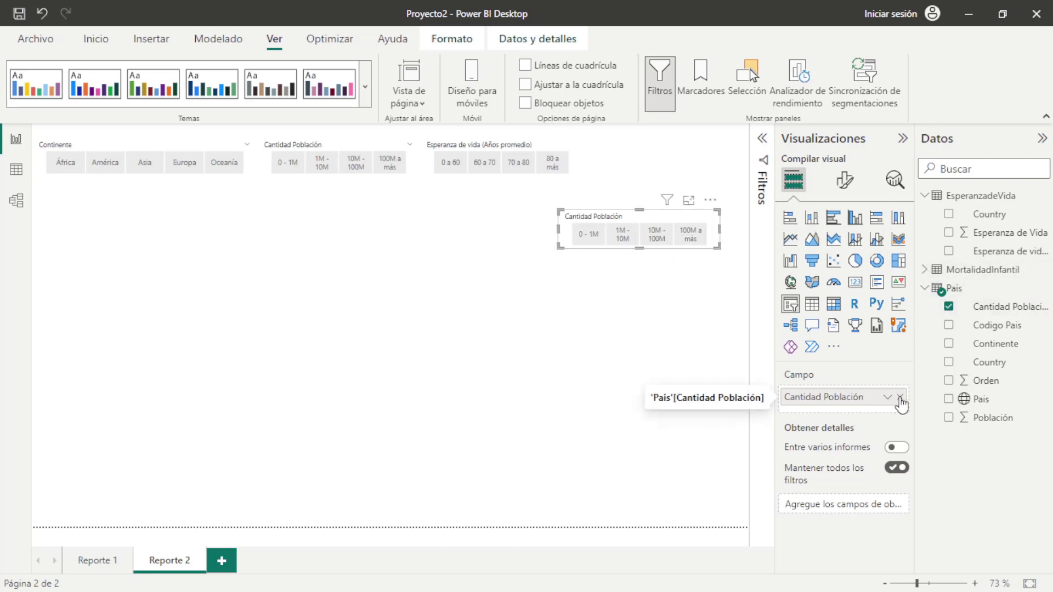
click(900, 397)
click(925, 269)
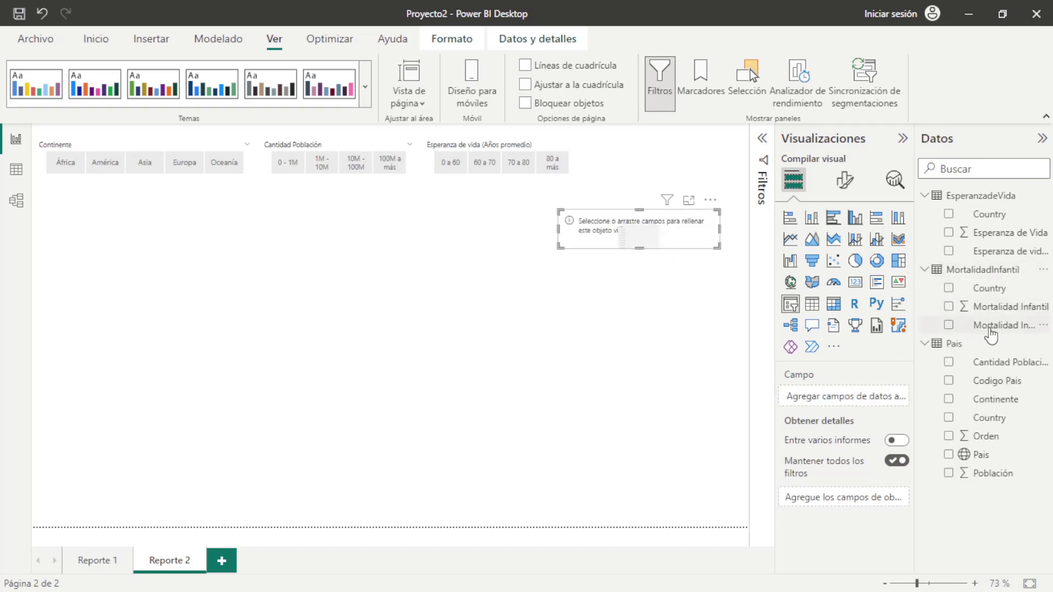
mouse_move(988, 326)
mouse_down()
mouse_move(881, 369)
mouse_move(858, 395)
mouse_up()
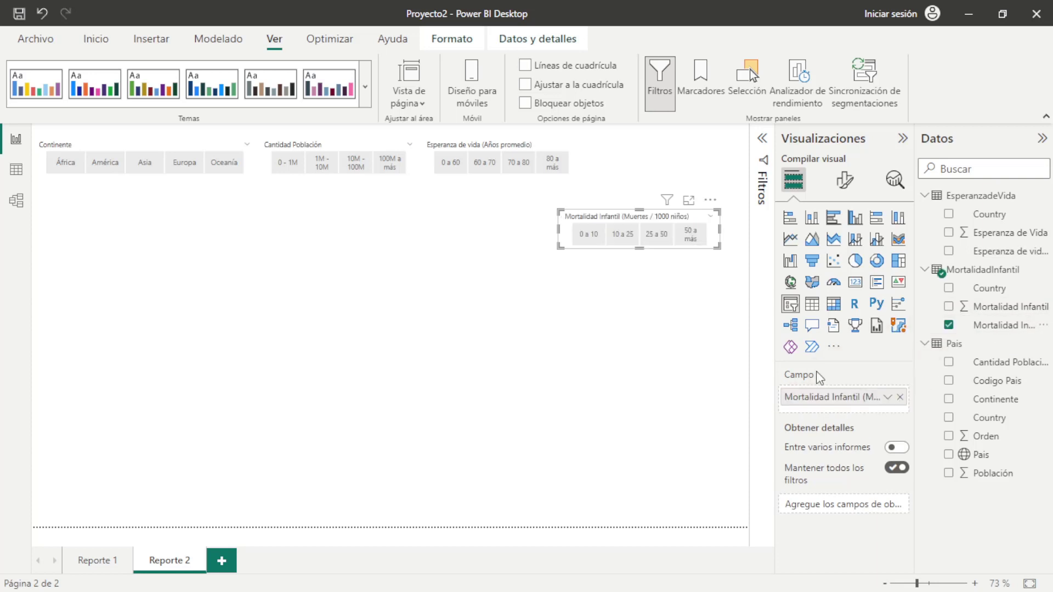
drag(605, 224, 629, 149)
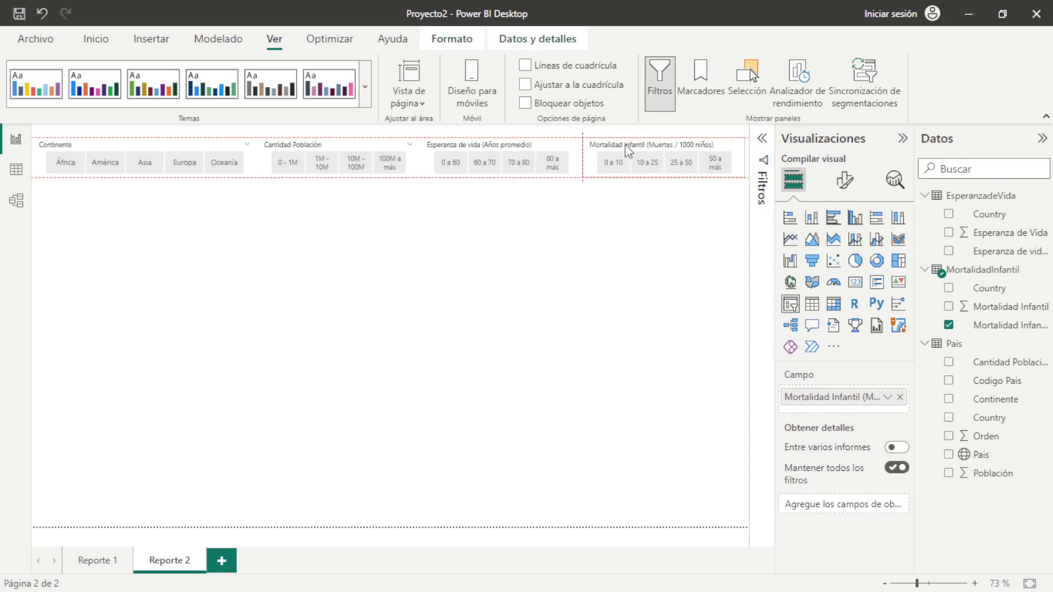
click(551, 265)
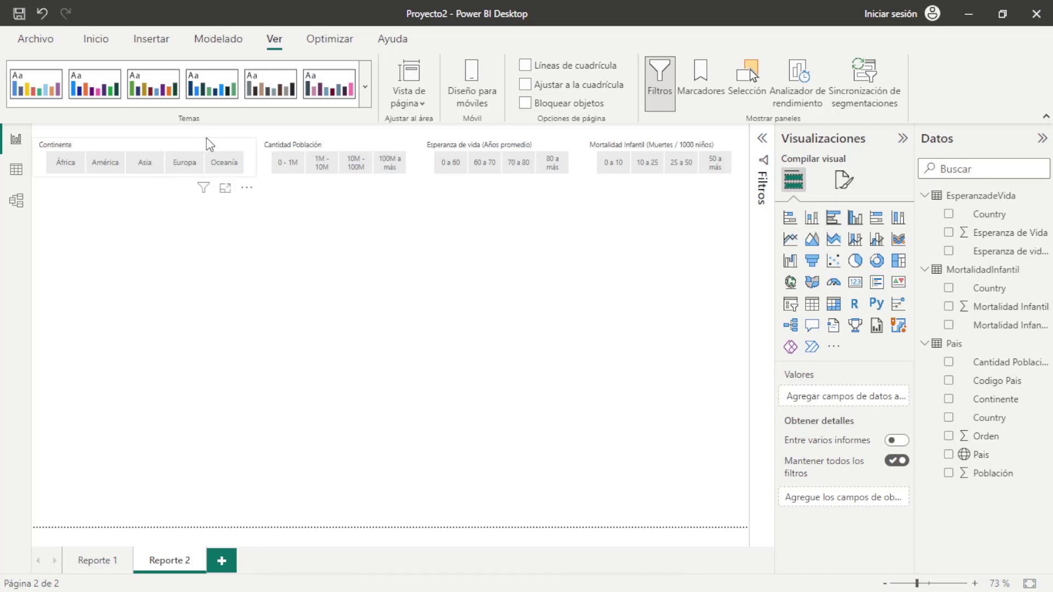
click(626, 146)
click(470, 147)
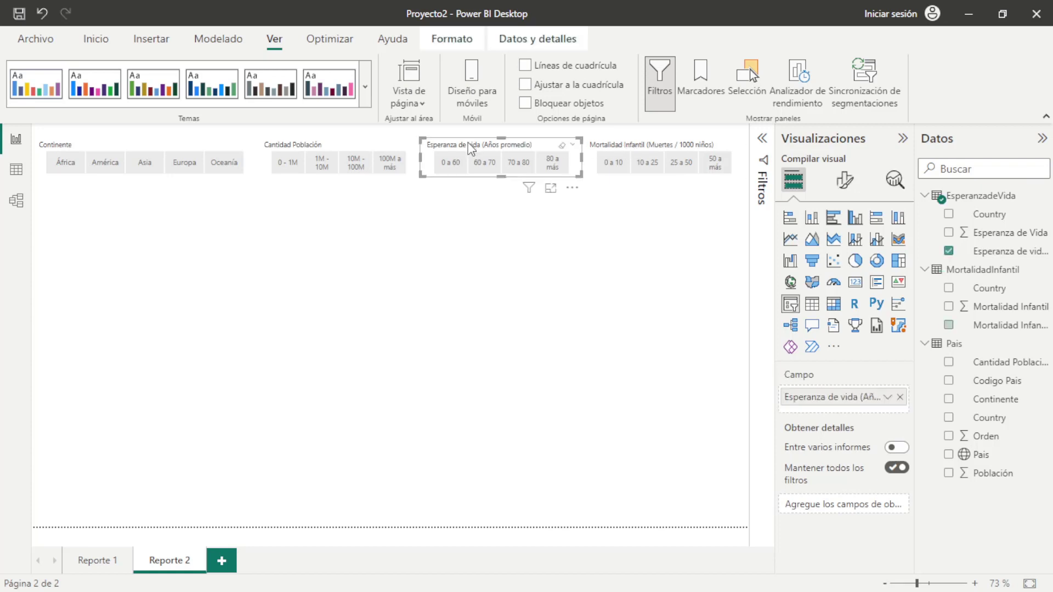
click(329, 149)
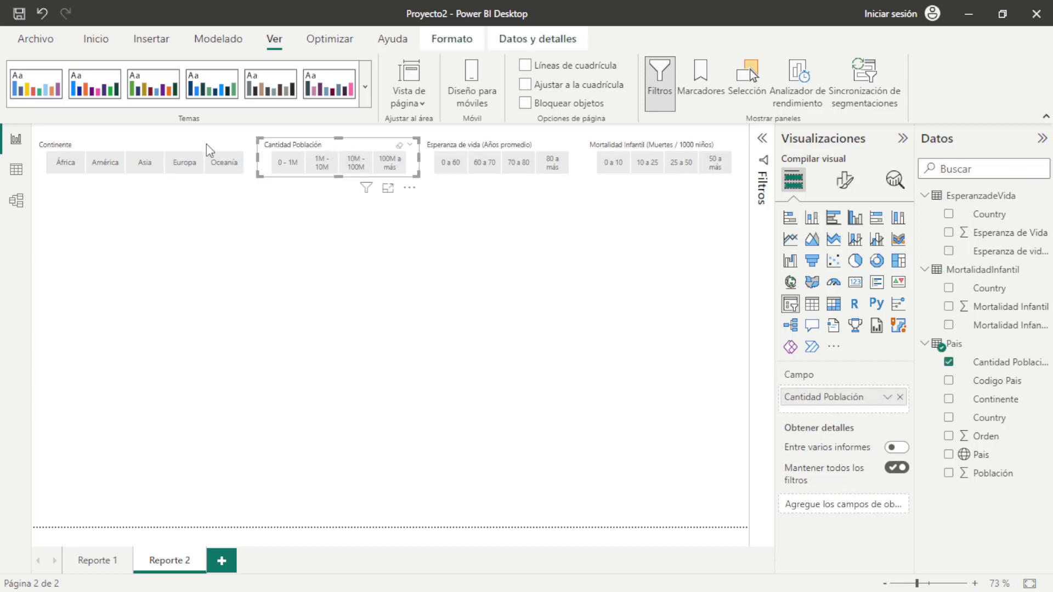
click(144, 150)
click(466, 250)
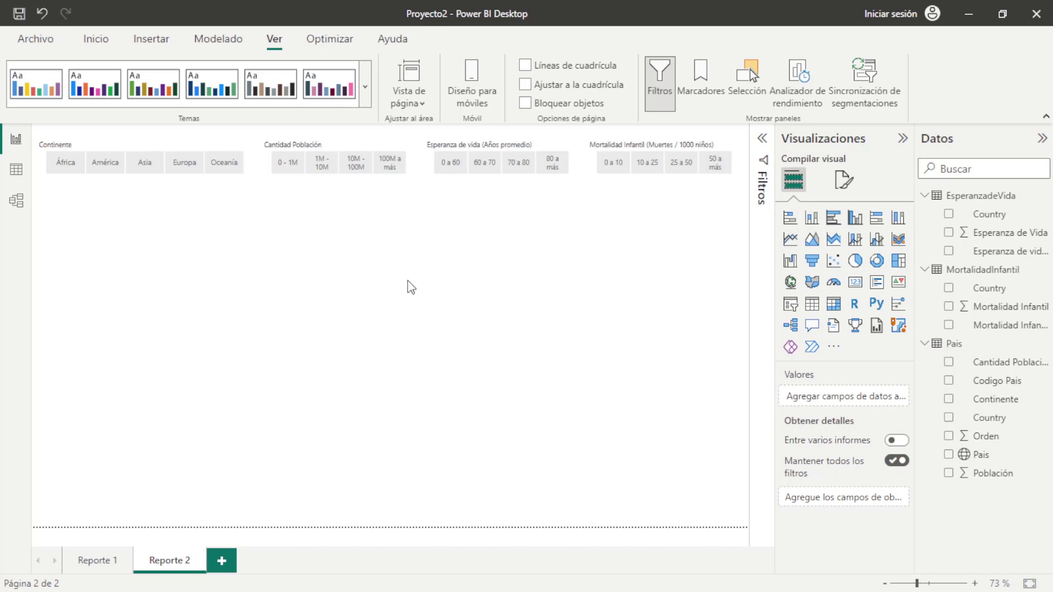
Add a map visual and enlarge it across the lower part of the page
click(791, 281)
drag(501, 276, 393, 228)
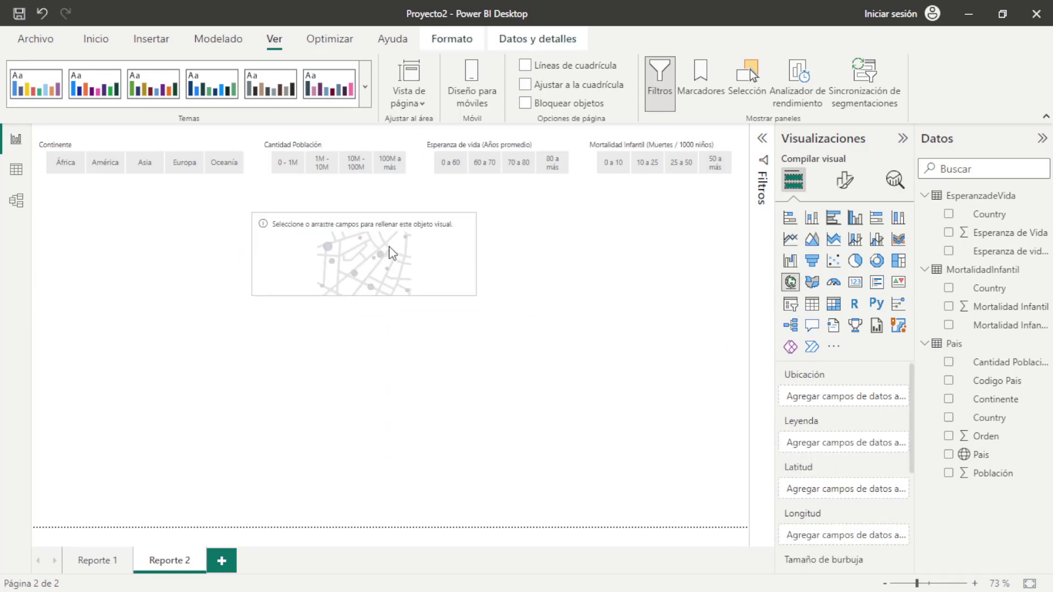
drag(470, 273, 744, 527)
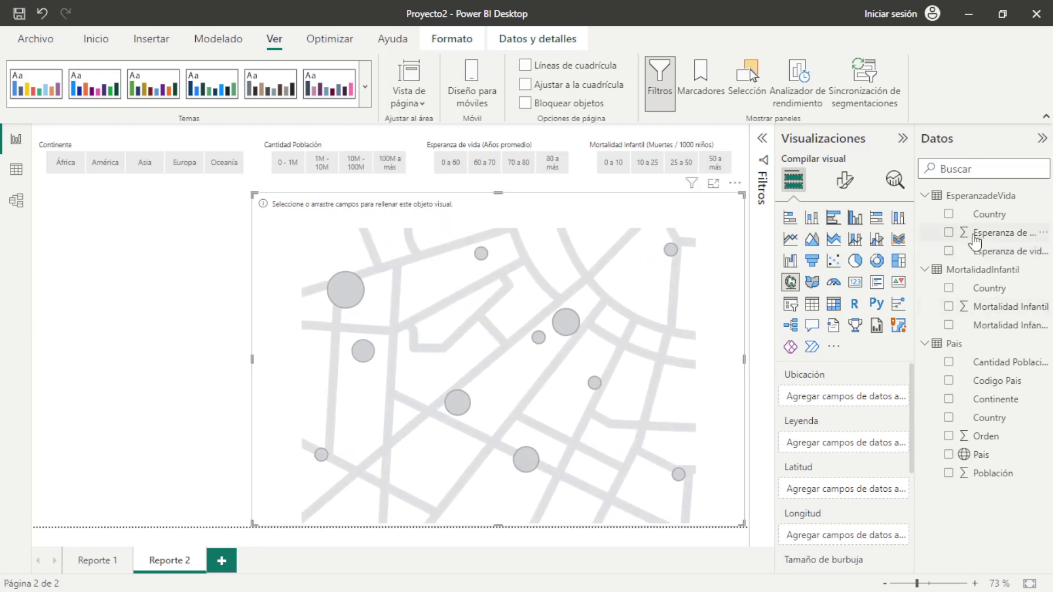
On Reporte 2, put Pais in the map's location and Población in bubble size
click(184, 321)
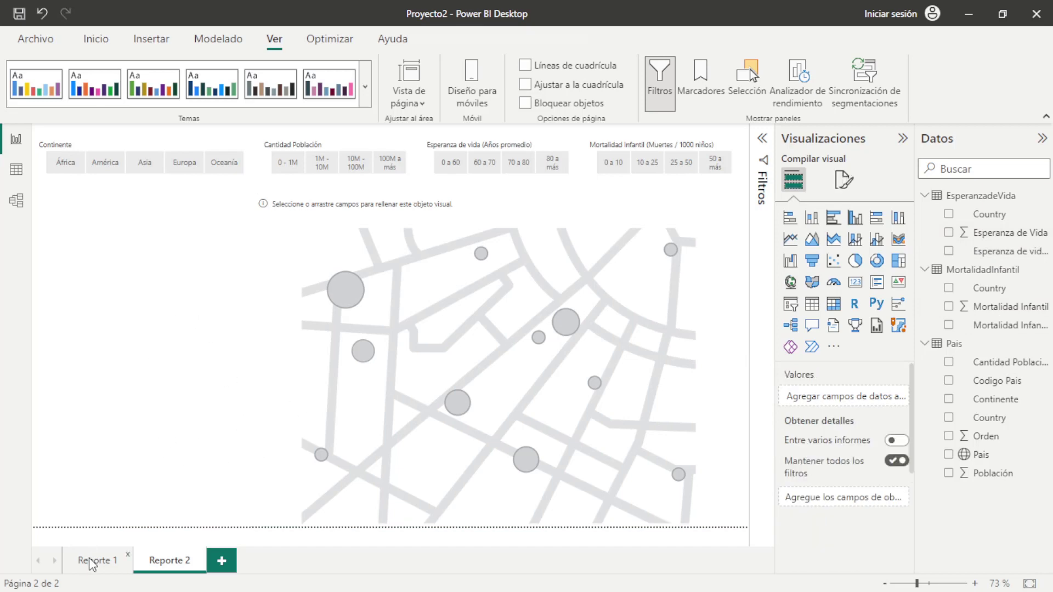
click(92, 564)
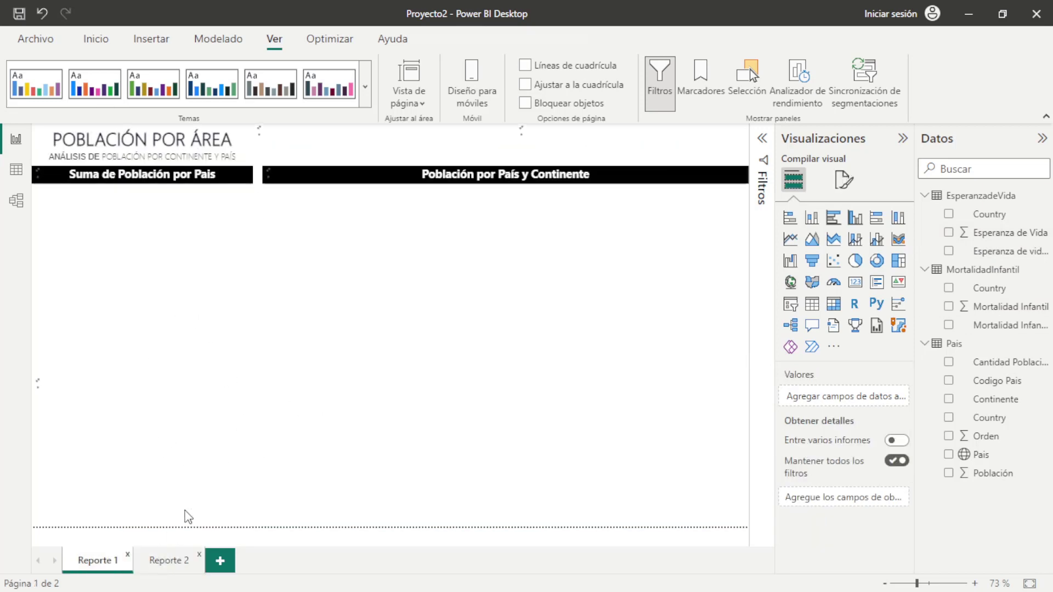
key(ctrl+Page_Down)
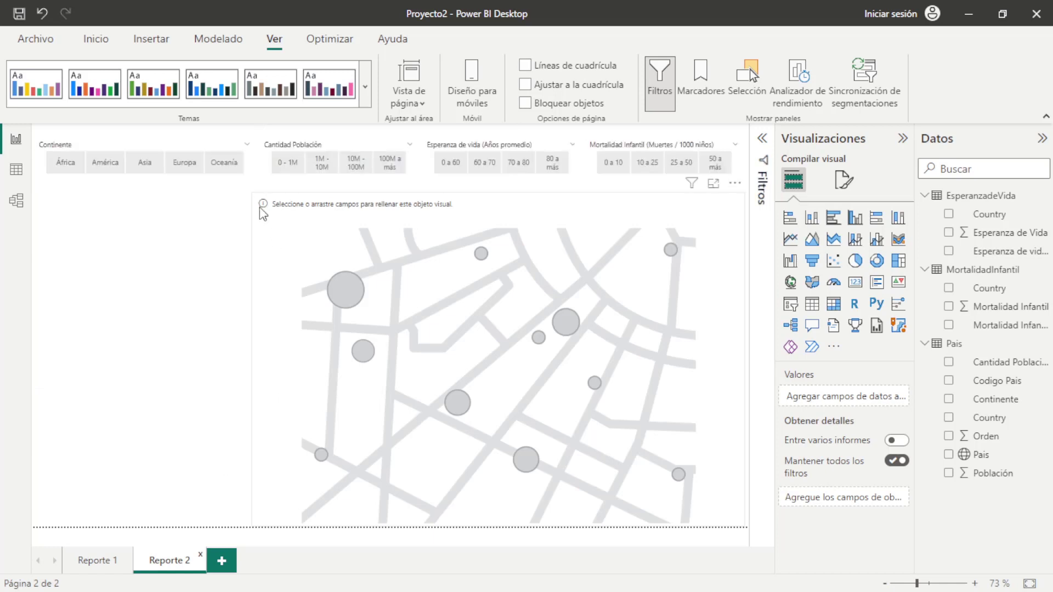
click(501, 283)
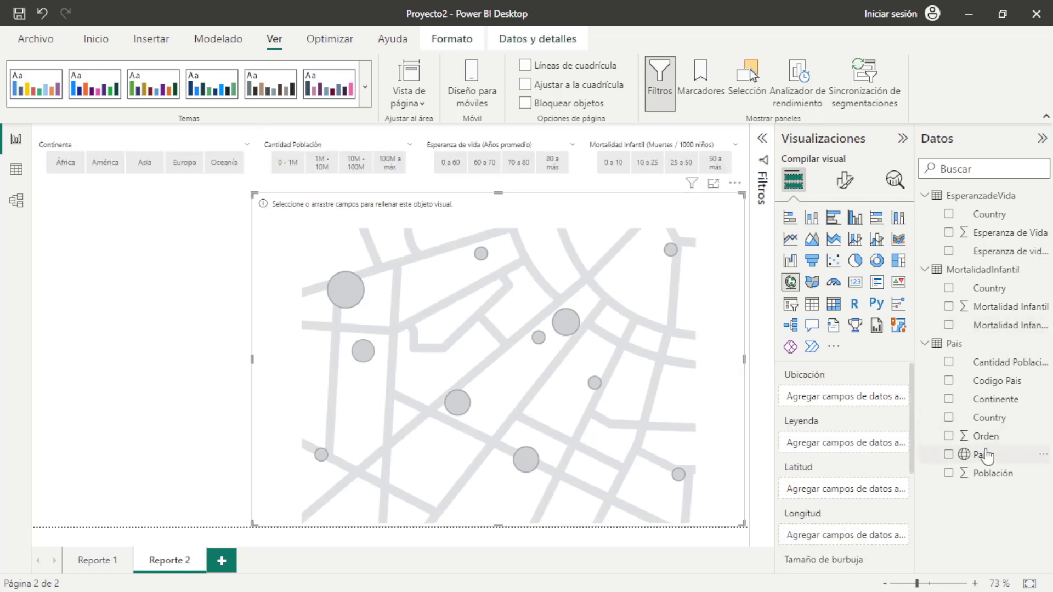
drag(982, 455, 842, 396)
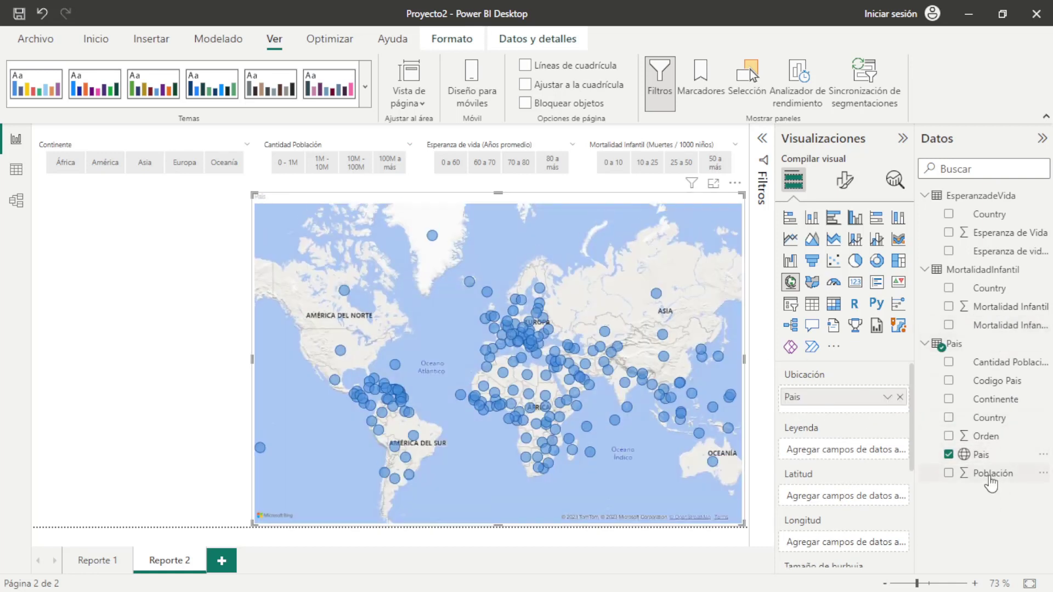
scroll(839, 450, down, 3)
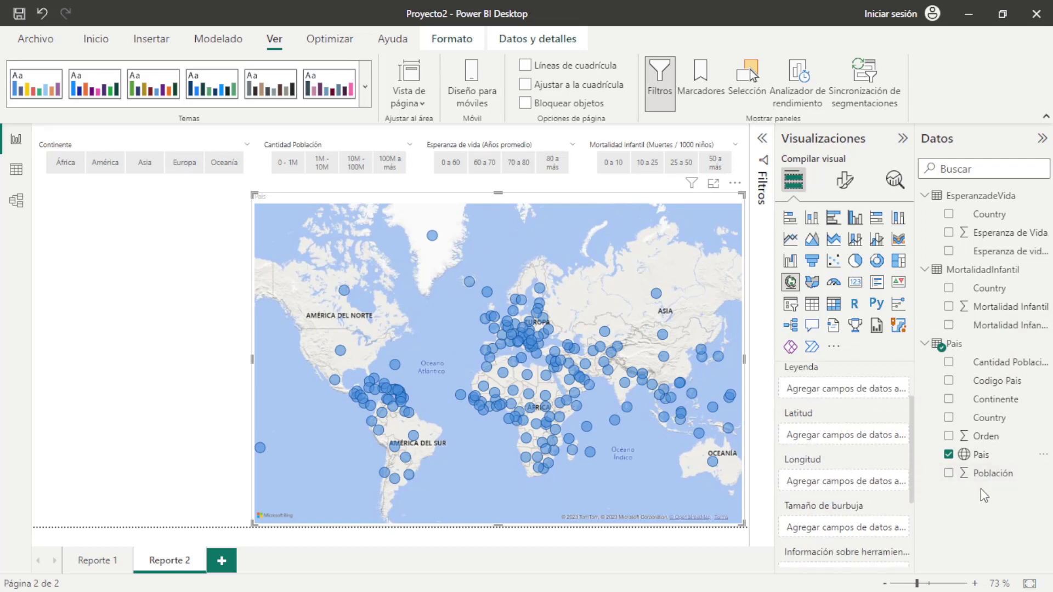
drag(987, 474, 845, 527)
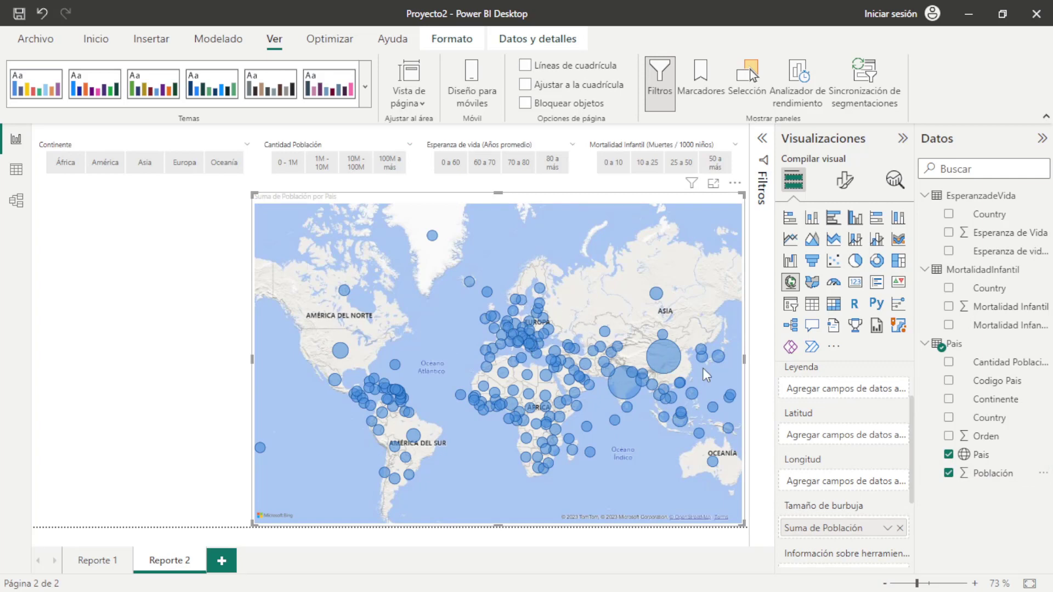
In the map's Burbujas format settings, try the Tamaño slider, leave it at 1 px, and expand Colores
click(845, 181)
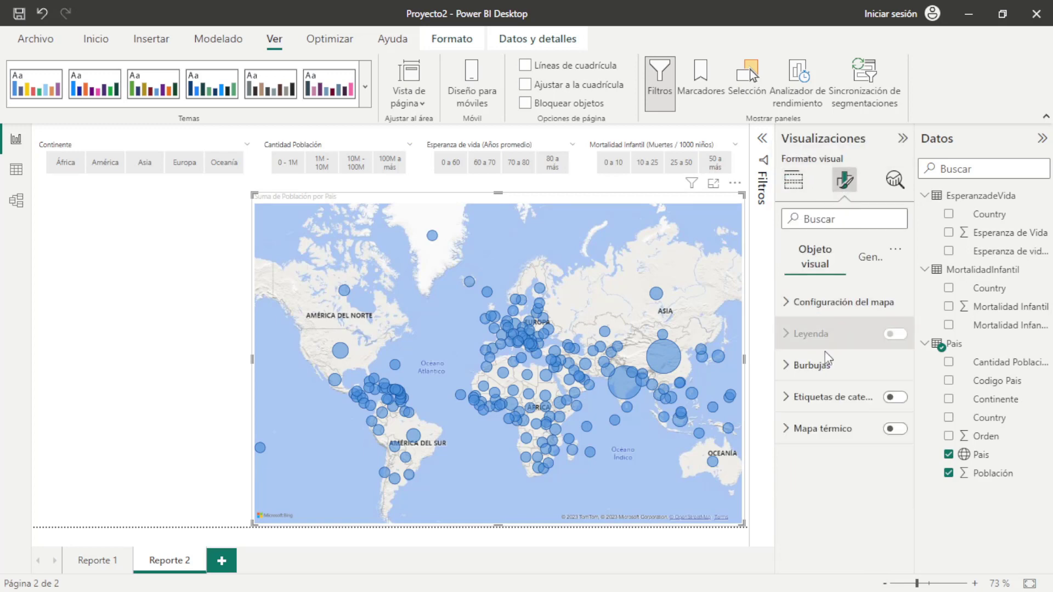
click(792, 368)
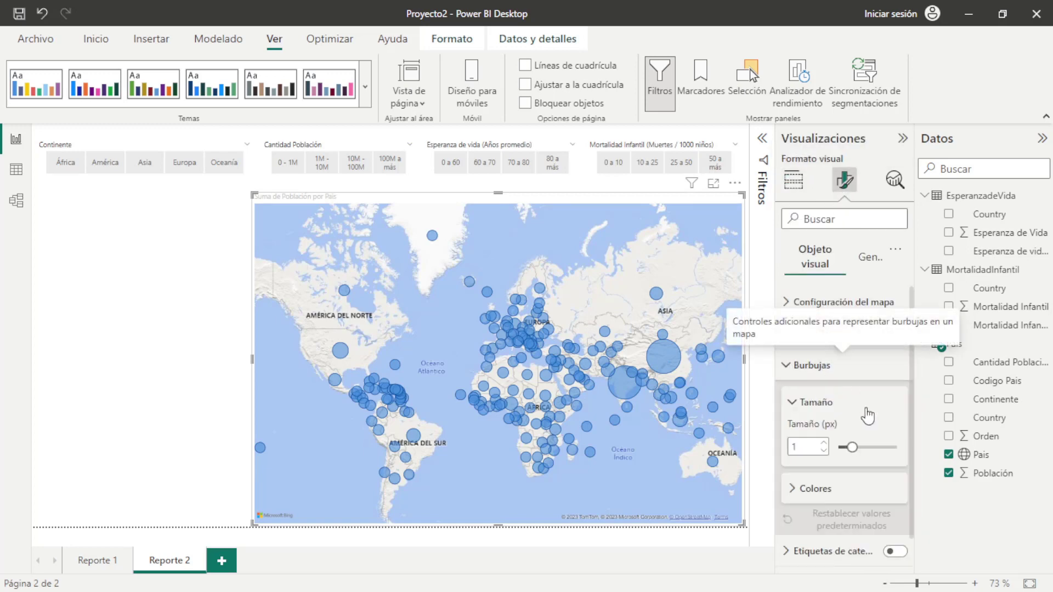
scroll(882, 407, down, 1)
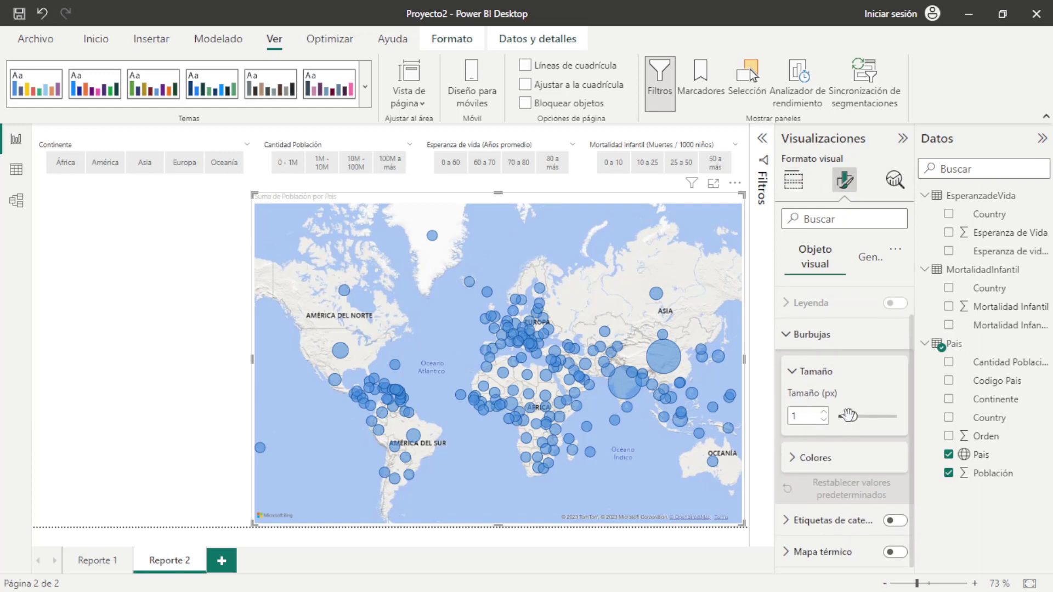
drag(849, 415, 859, 417)
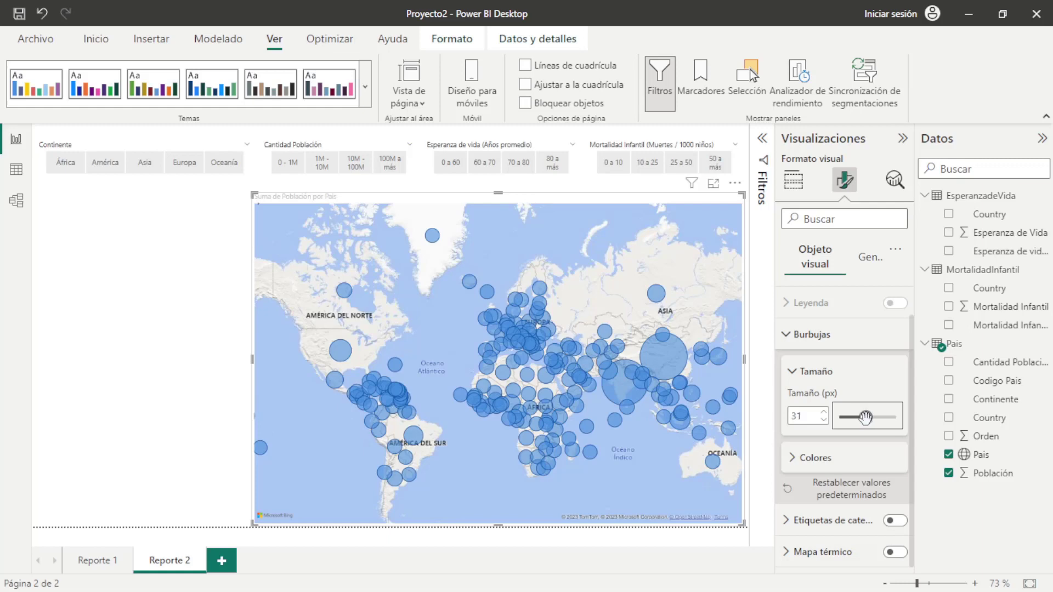
drag(859, 418, 852, 421)
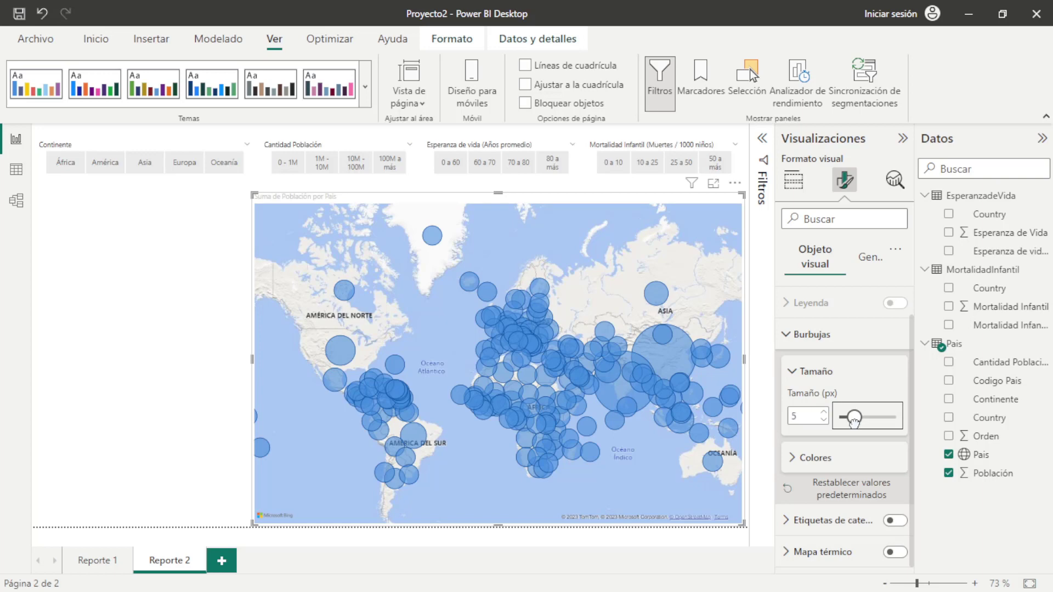
drag(852, 421, 790, 425)
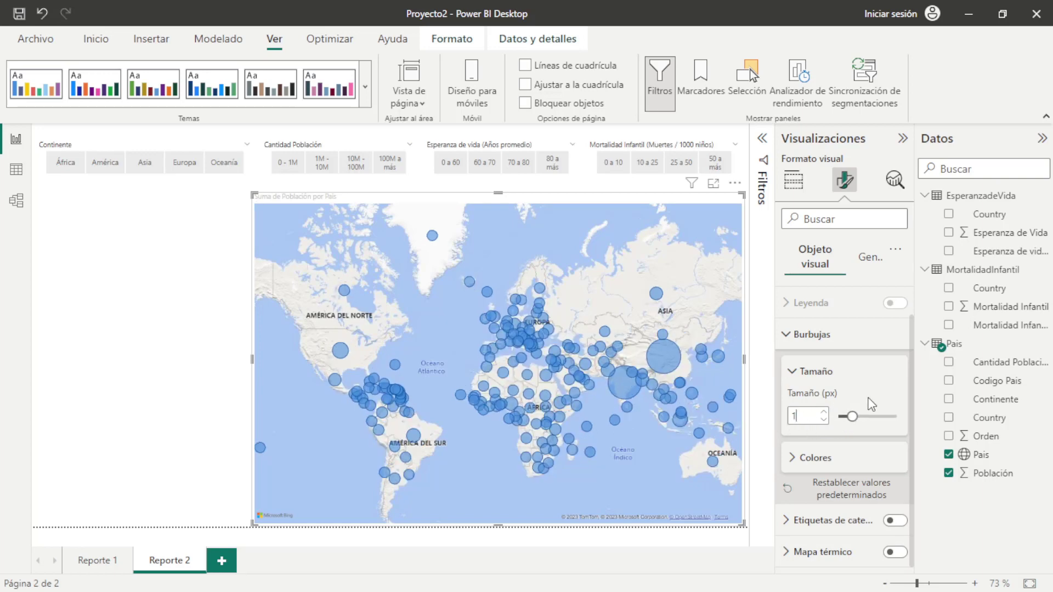
click(797, 459)
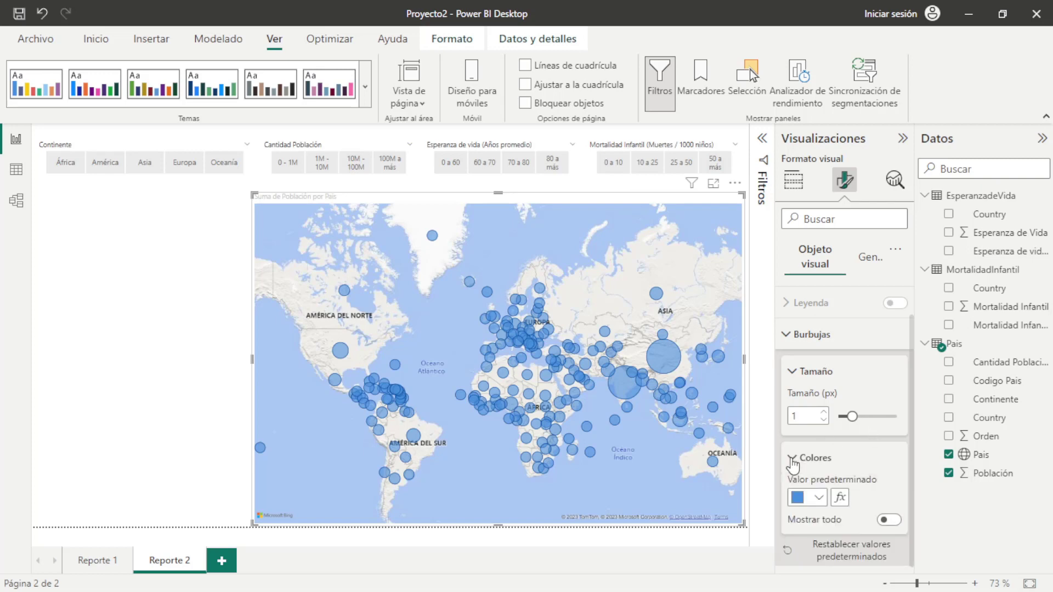
scroll(877, 428, down, 2)
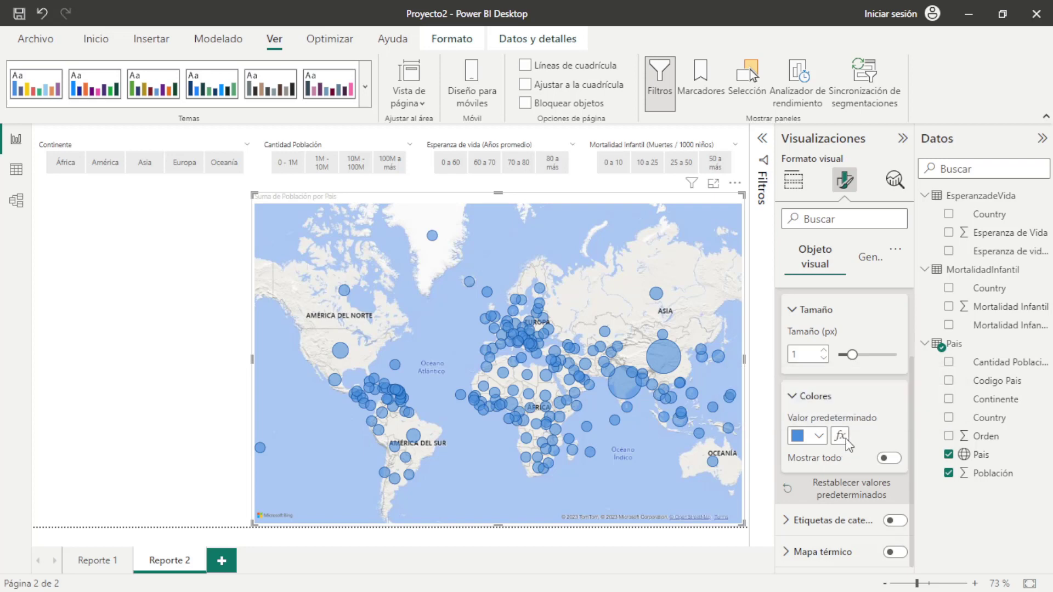
click(840, 437)
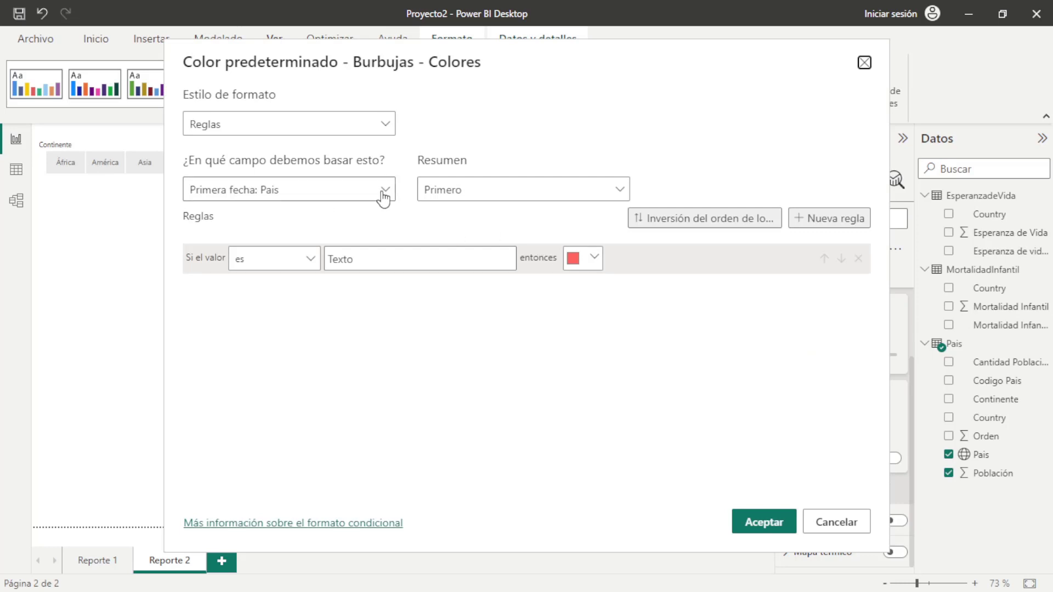
click(386, 190)
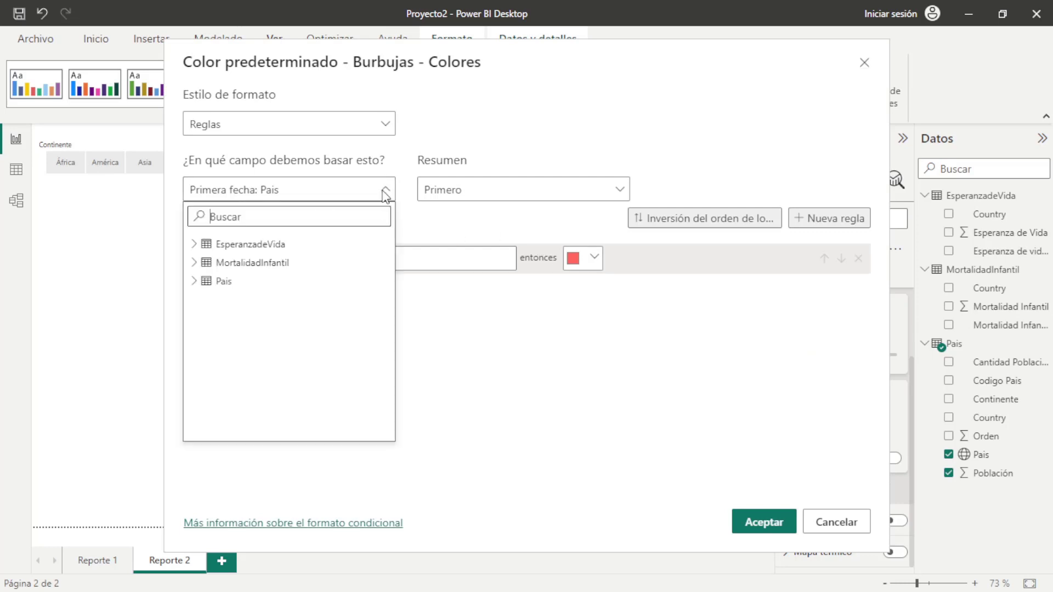
click(196, 245)
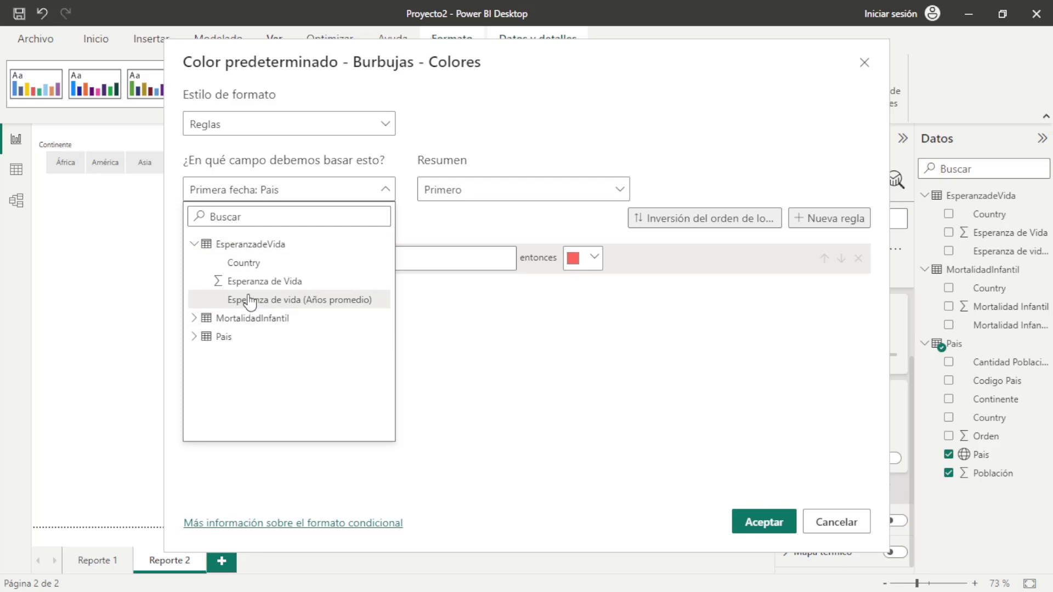
click(292, 282)
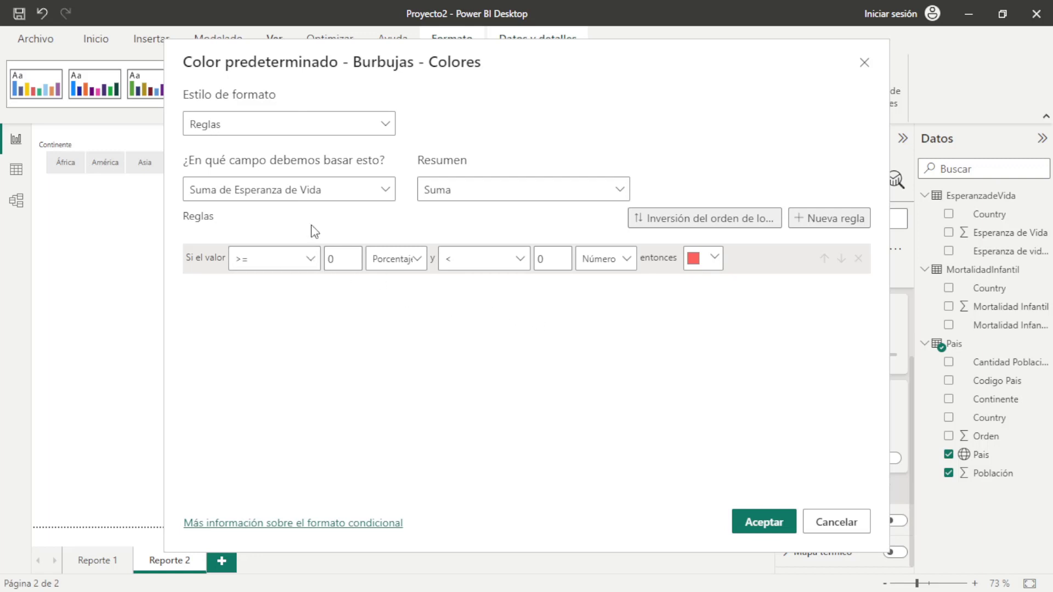
click(325, 198)
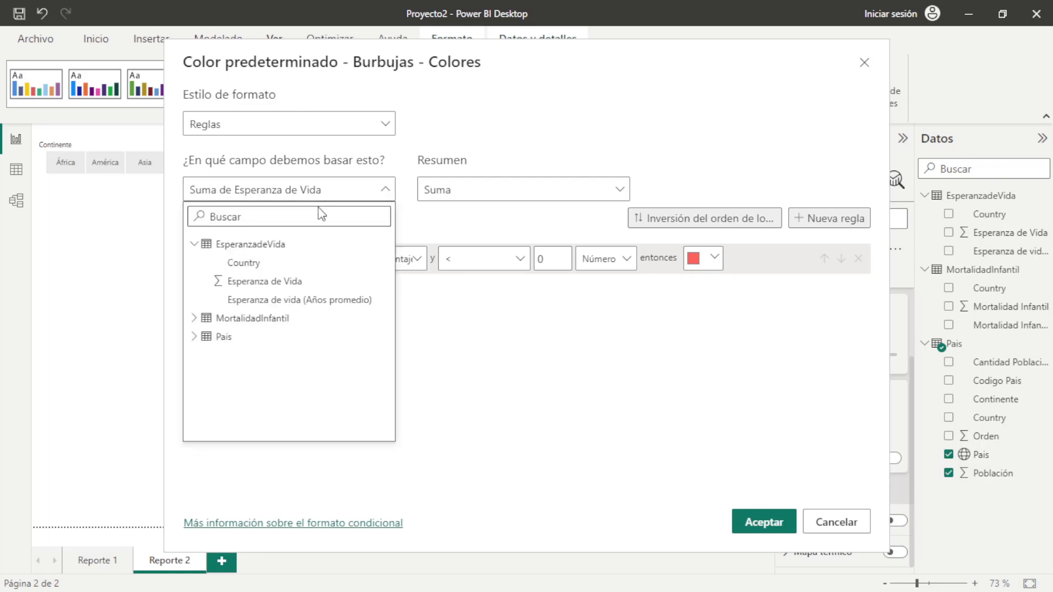
click(543, 199)
click(524, 195)
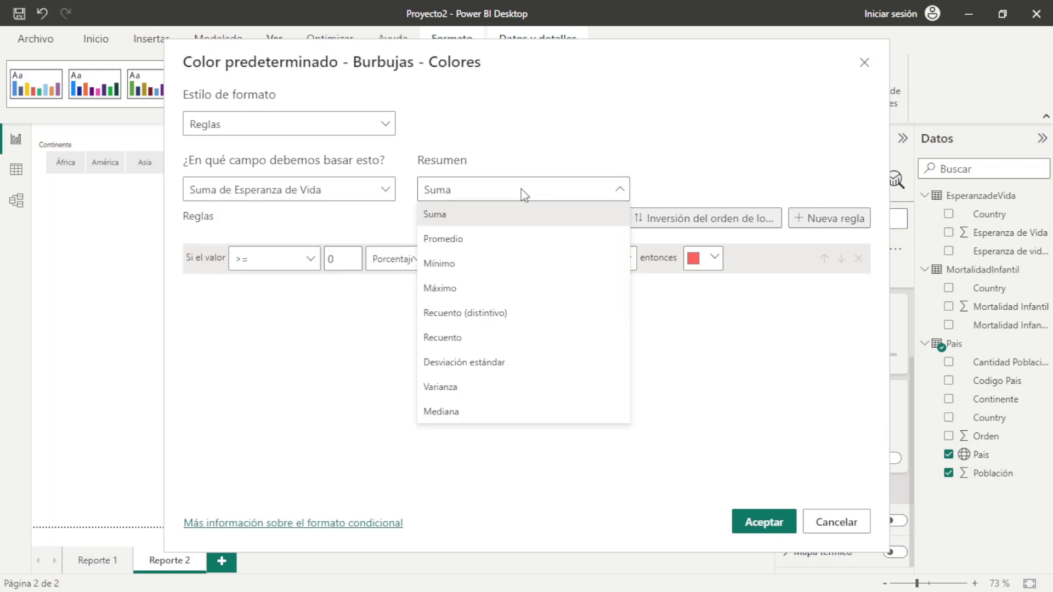
click(479, 242)
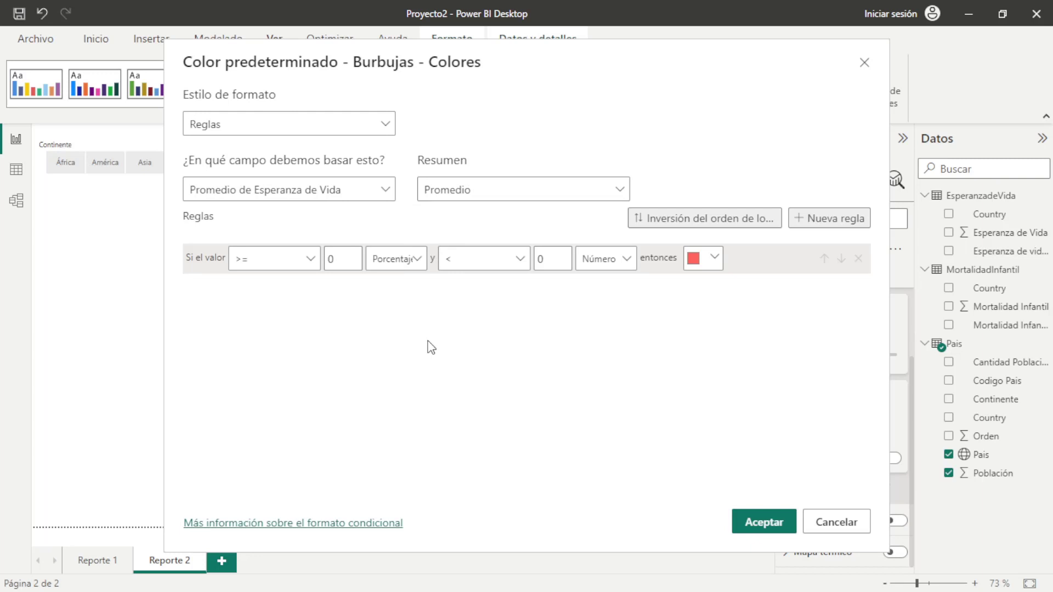
click(838, 522)
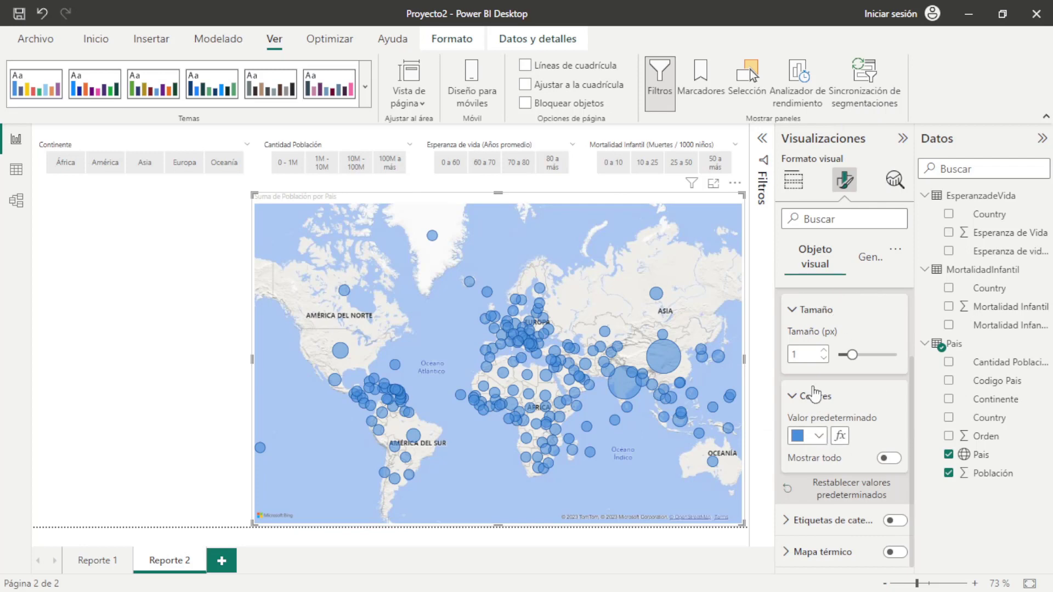
Collapse the map's bubble Tamaño and Colores format sections
click(794, 312)
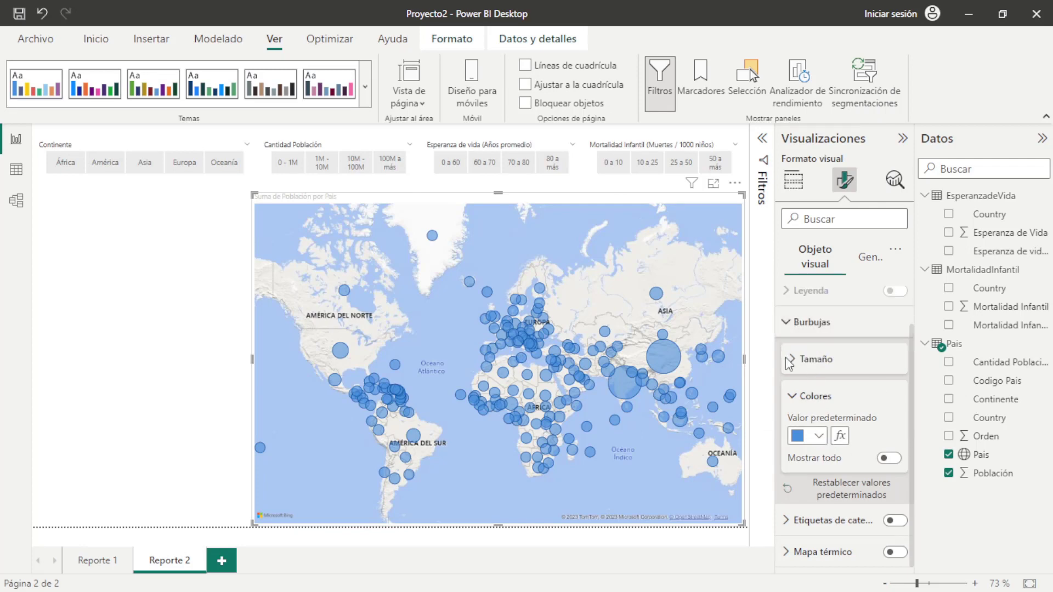
click(793, 397)
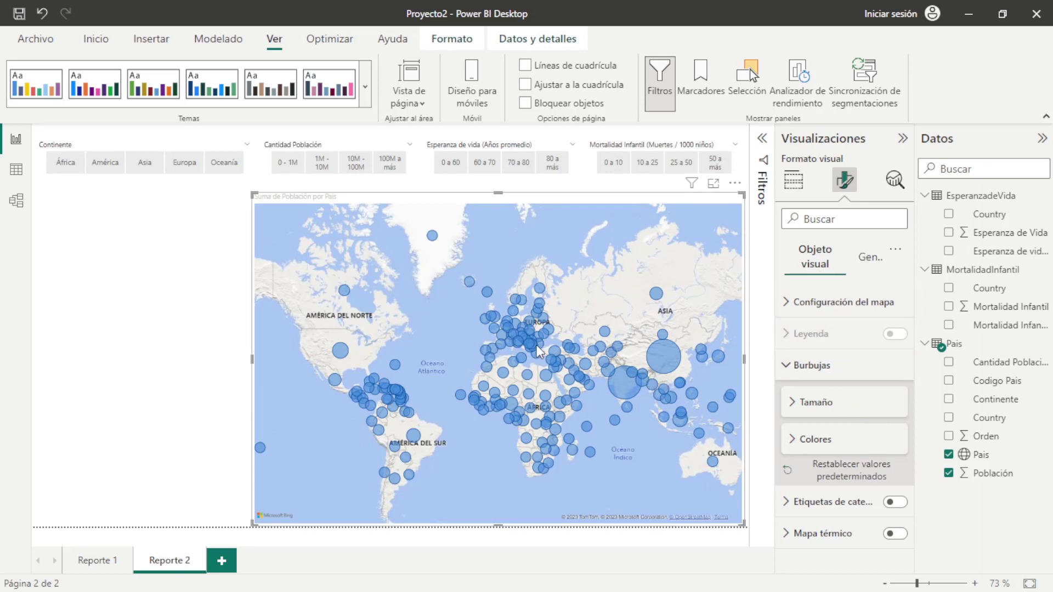
mouse_move(539, 348)
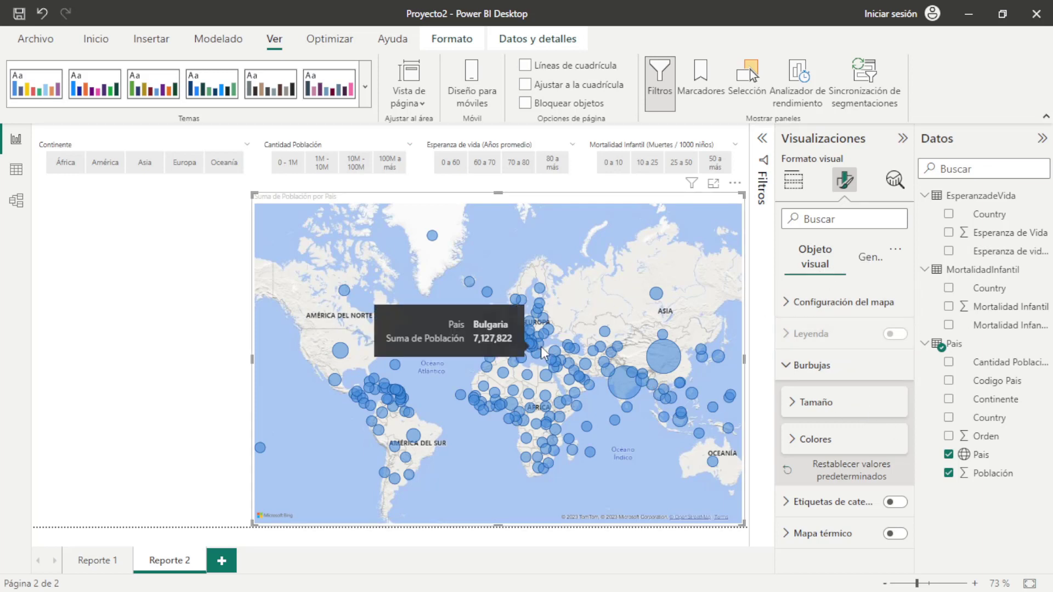
Try sizing bubbles by averaged Esperanza de Vida, then clear the bubble-size field for equal dots
click(925, 271)
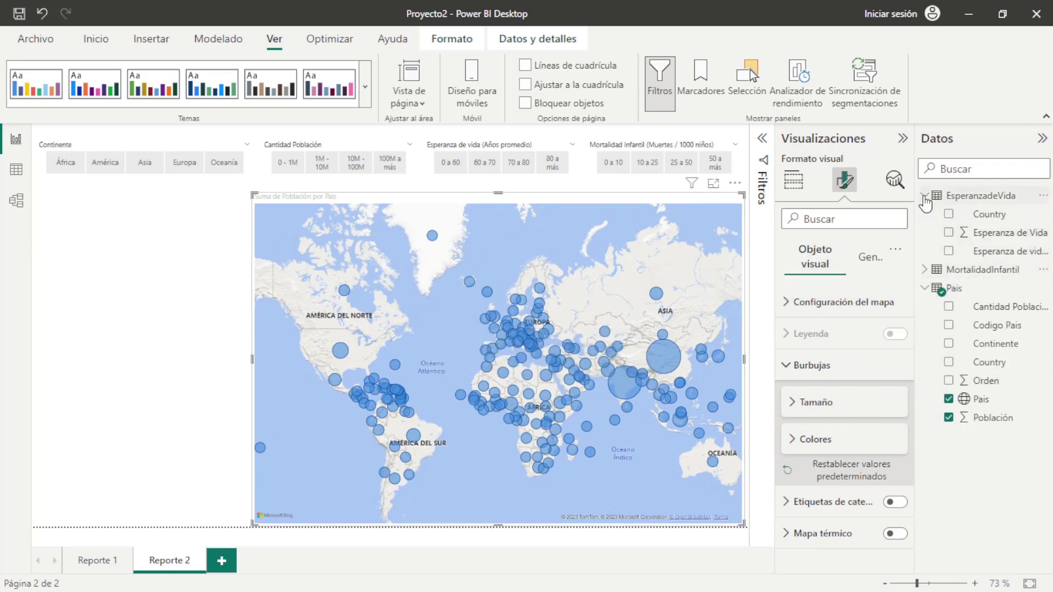
click(924, 272)
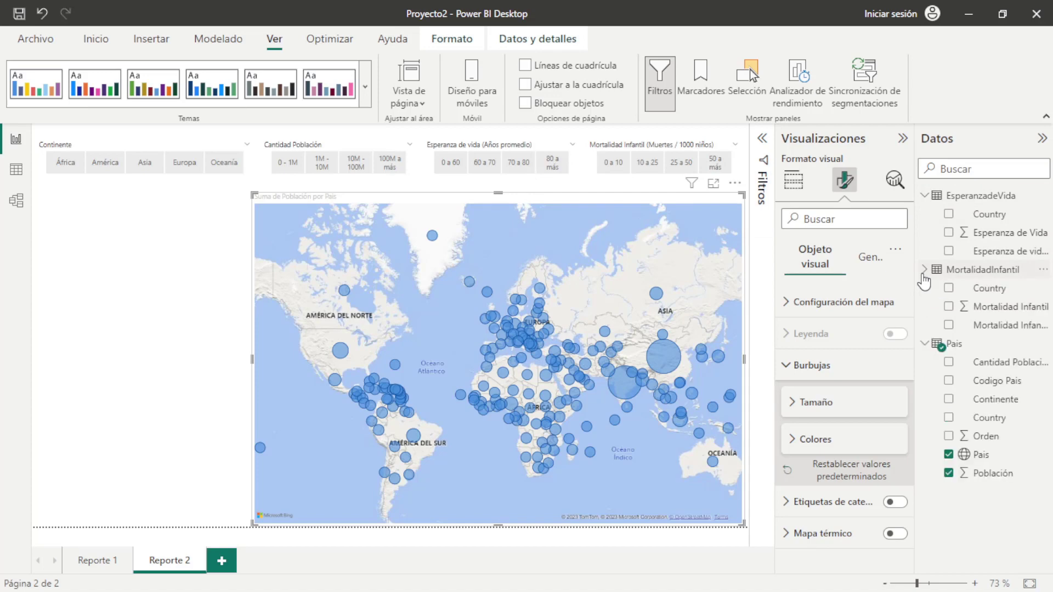
click(1008, 237)
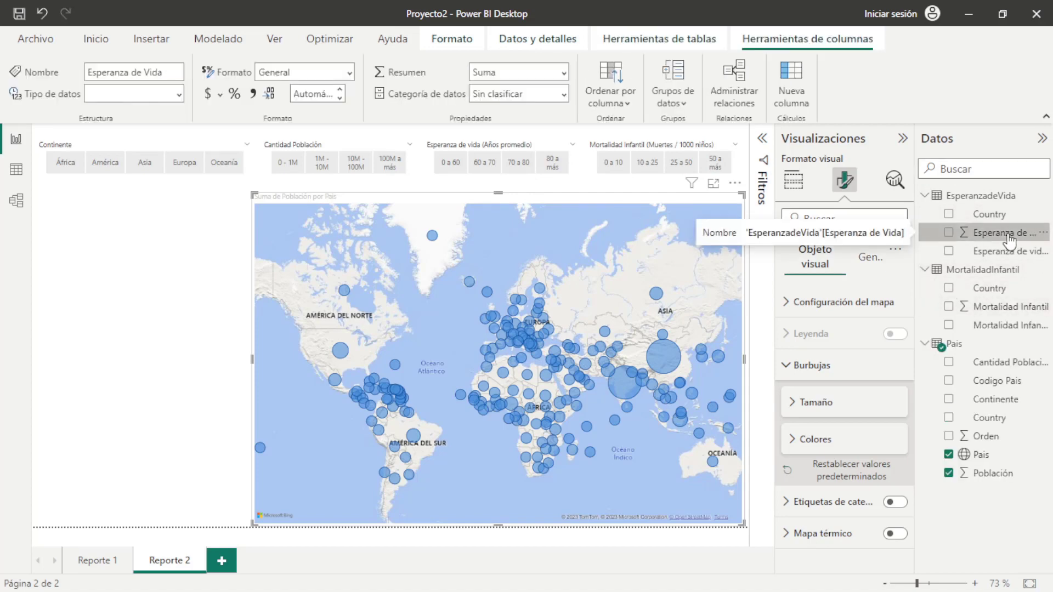
click(796, 193)
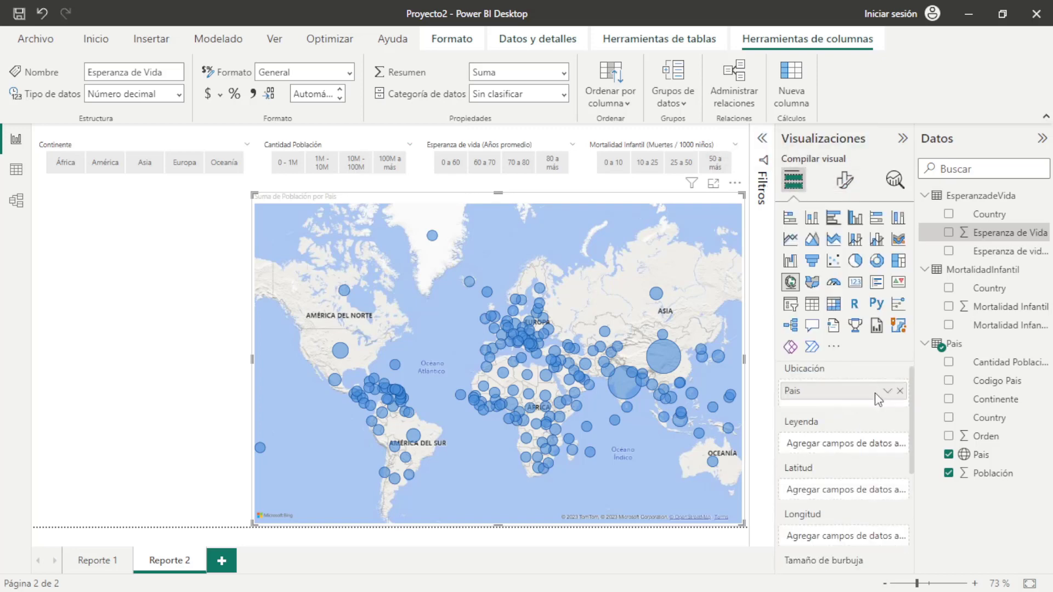
scroll(875, 393, down, 2)
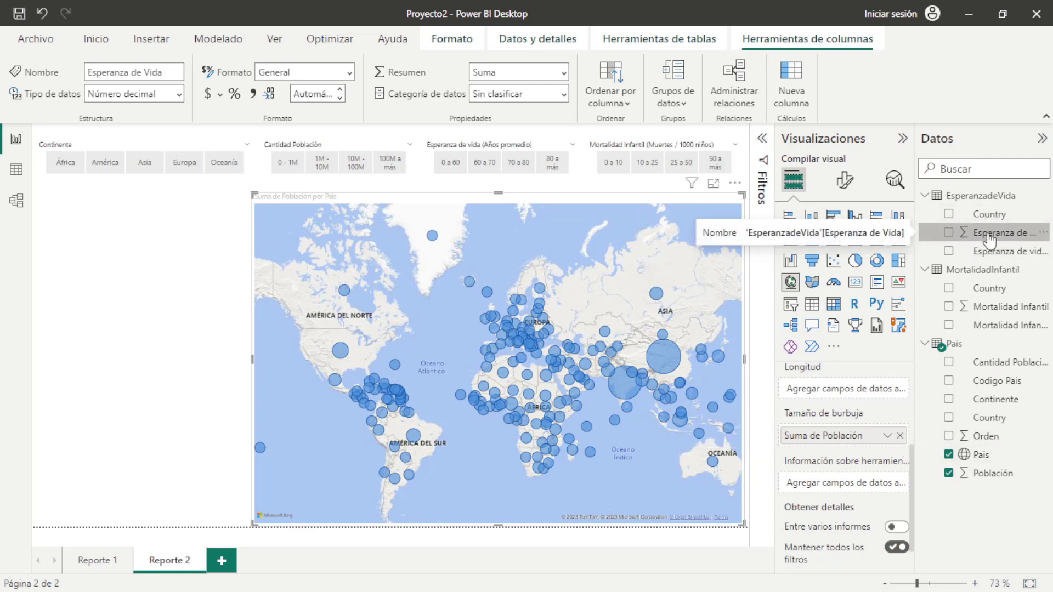
drag(991, 240, 850, 443)
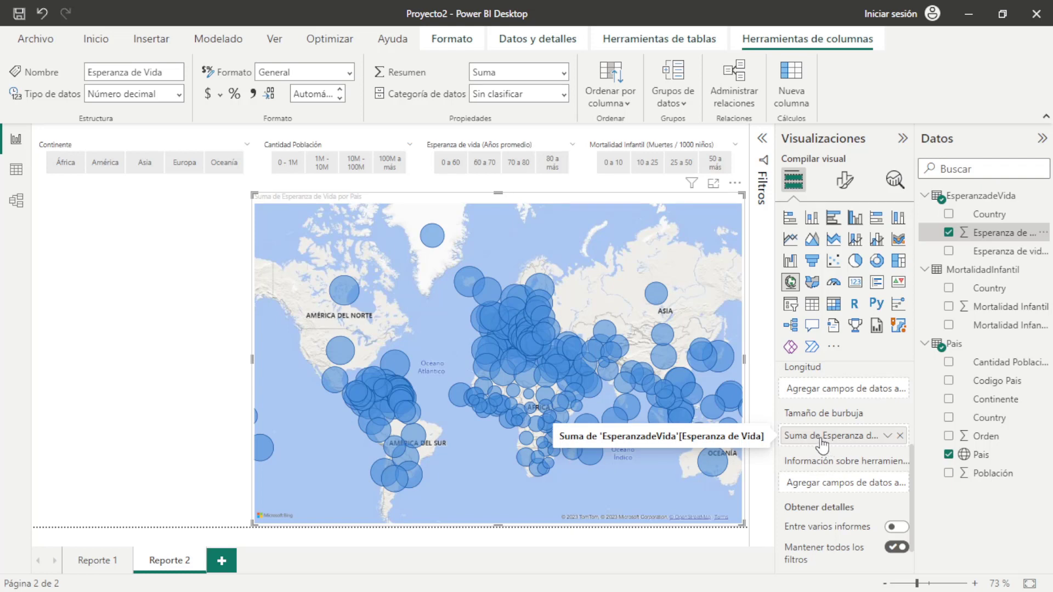
click(900, 436)
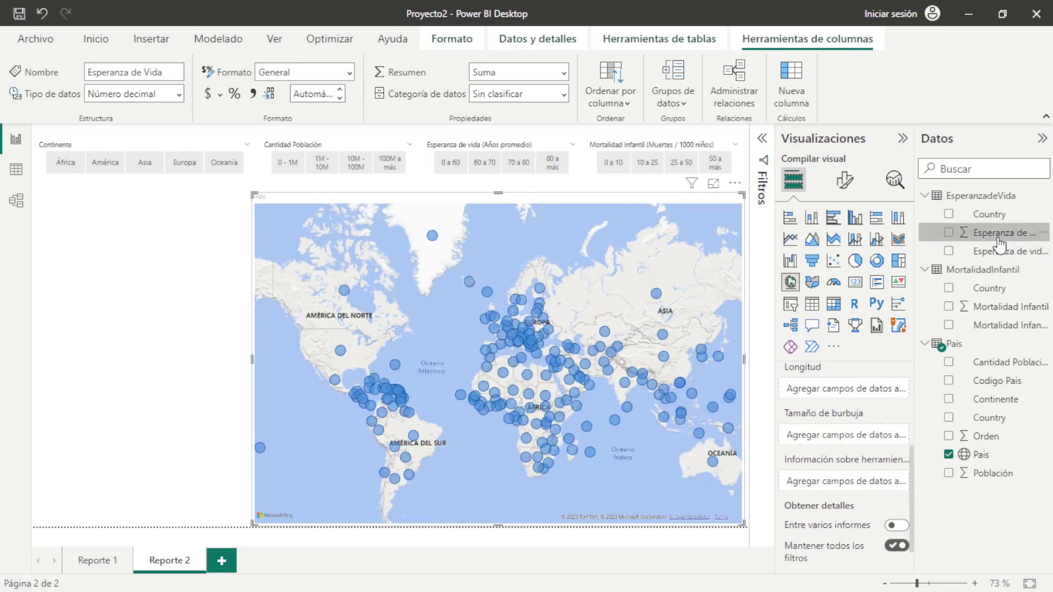
drag(998, 240, 848, 436)
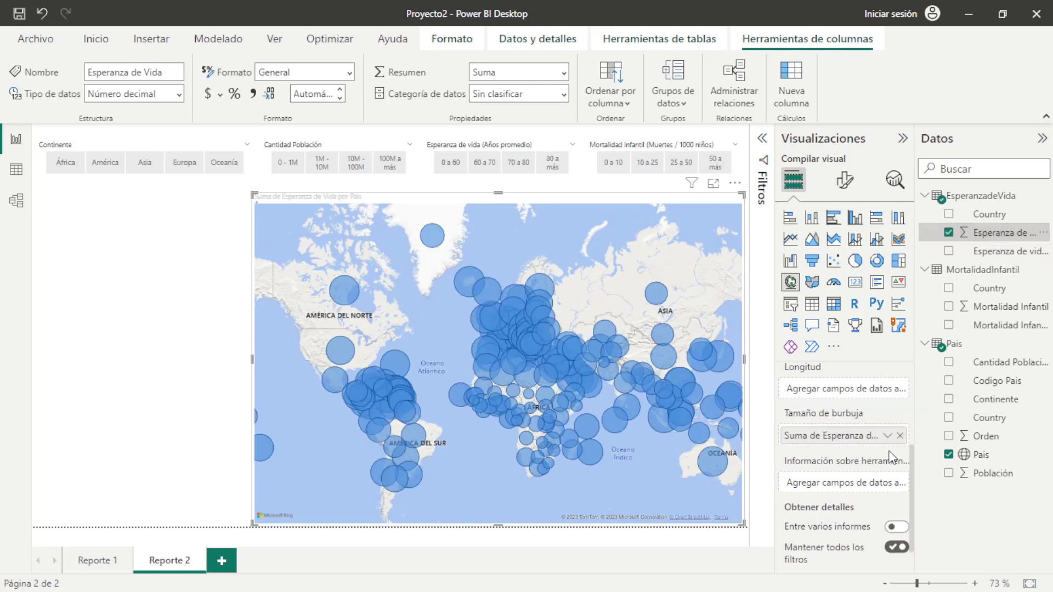
click(887, 435)
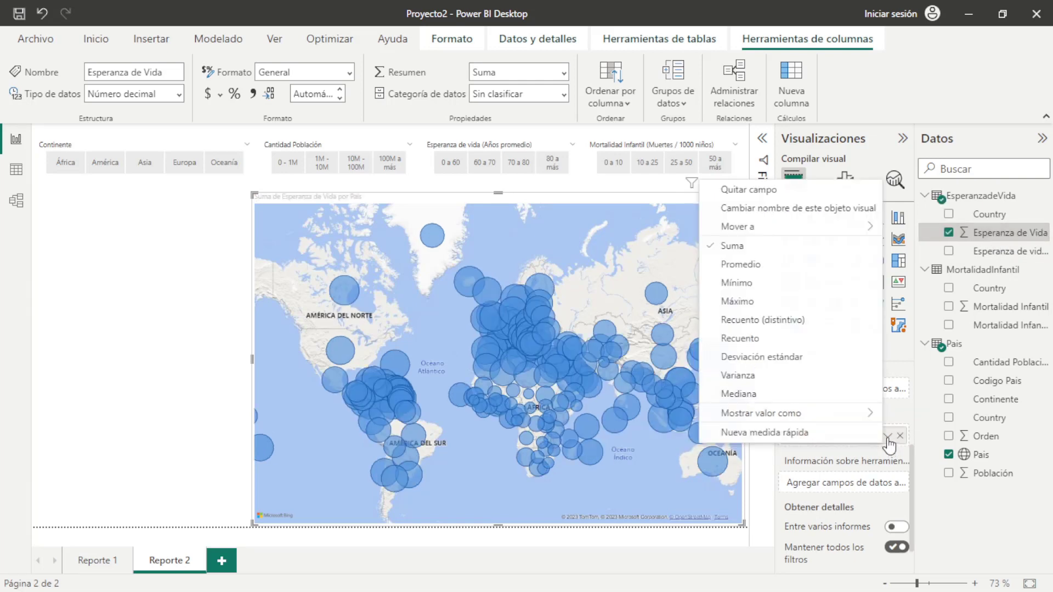
click(760, 268)
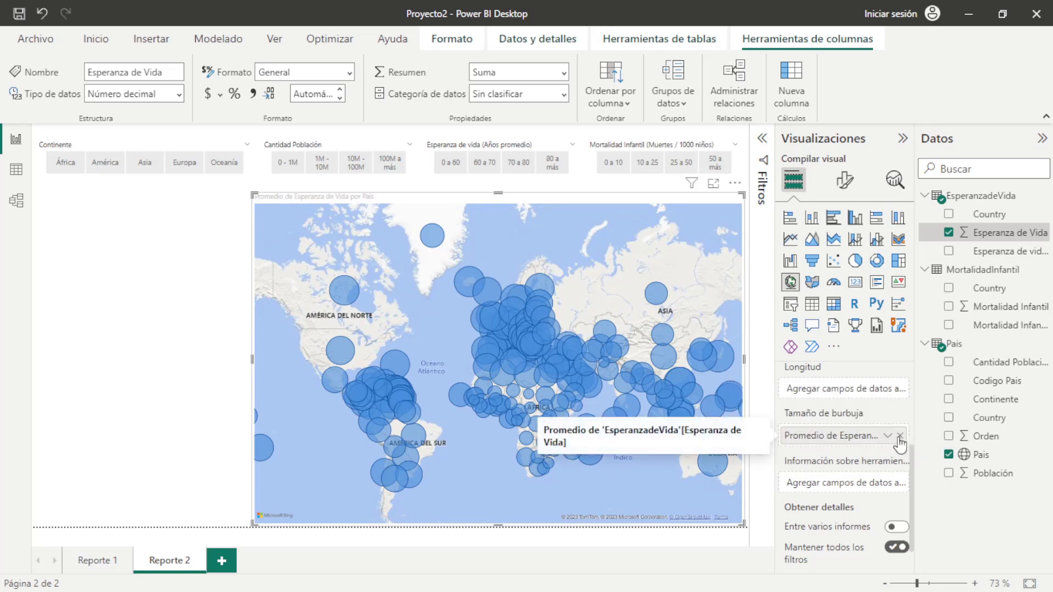
click(900, 437)
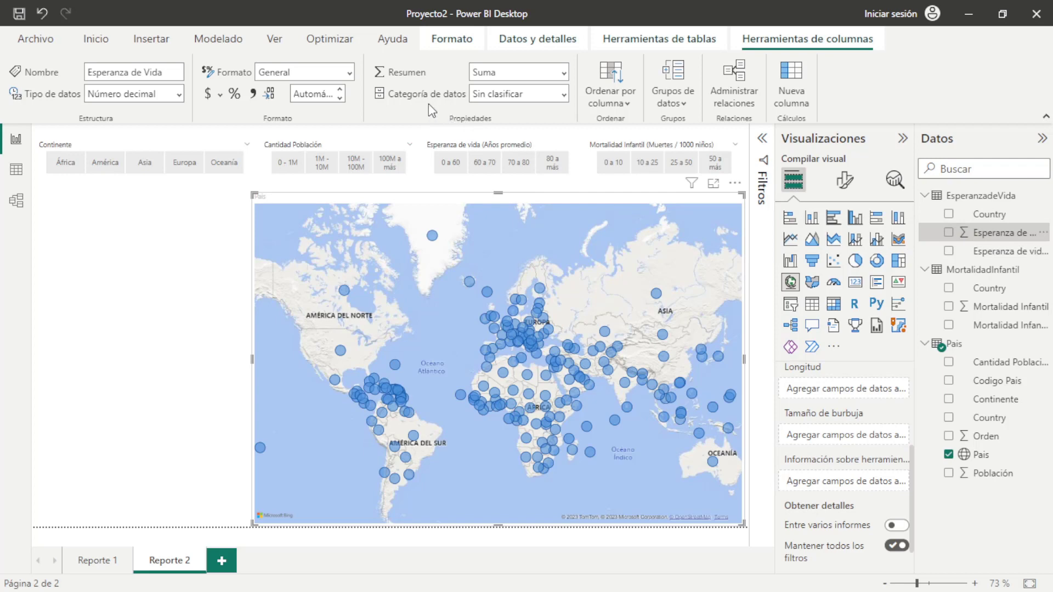
Default Esperanza de Vida and Mortalidad Infantil to Promedio, then size map bubbles by Esperanza de Vida
click(556, 74)
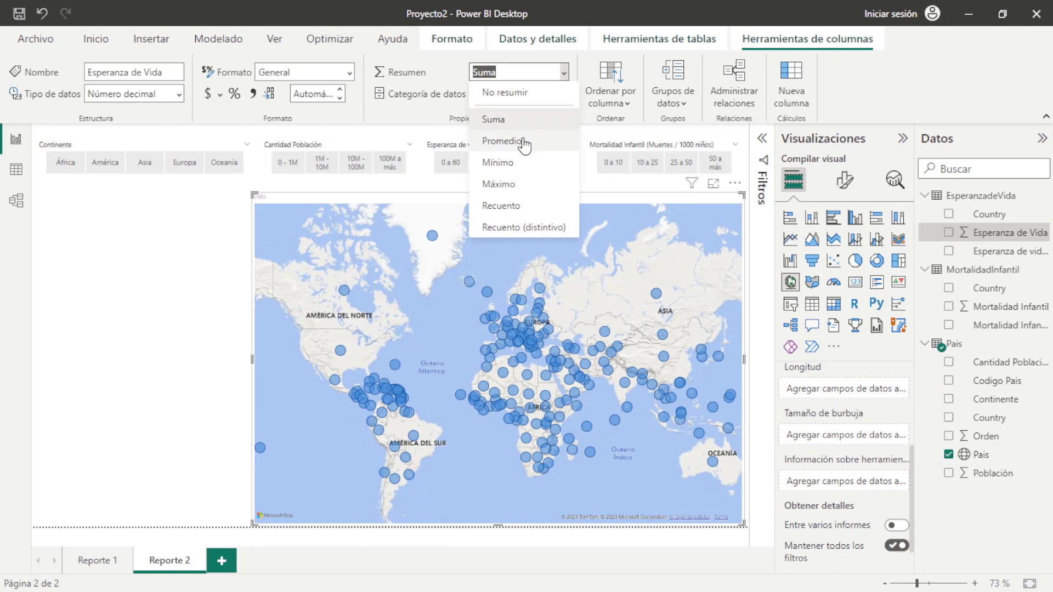
click(523, 141)
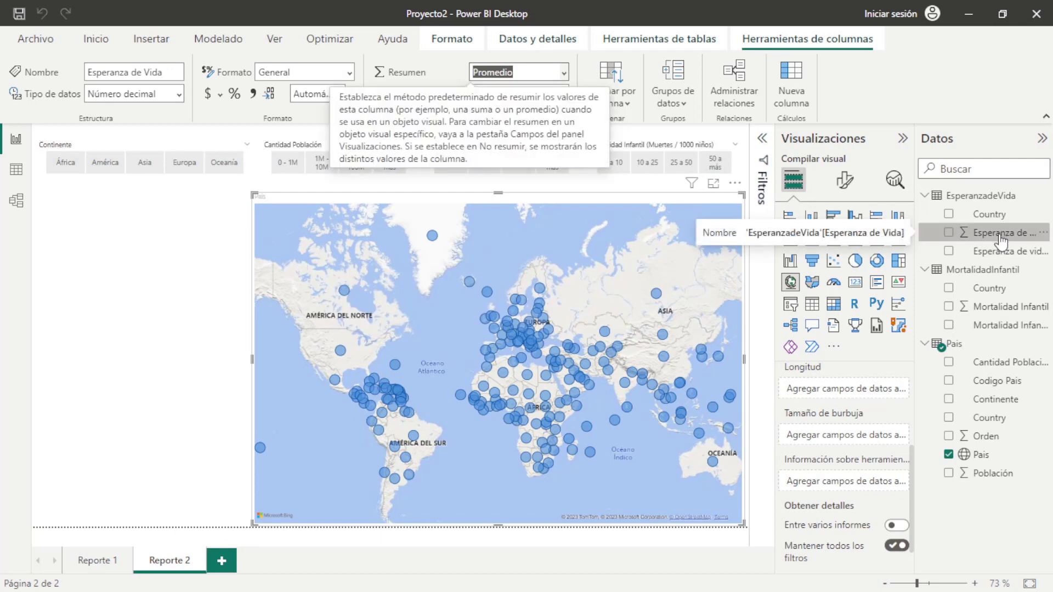
click(999, 308)
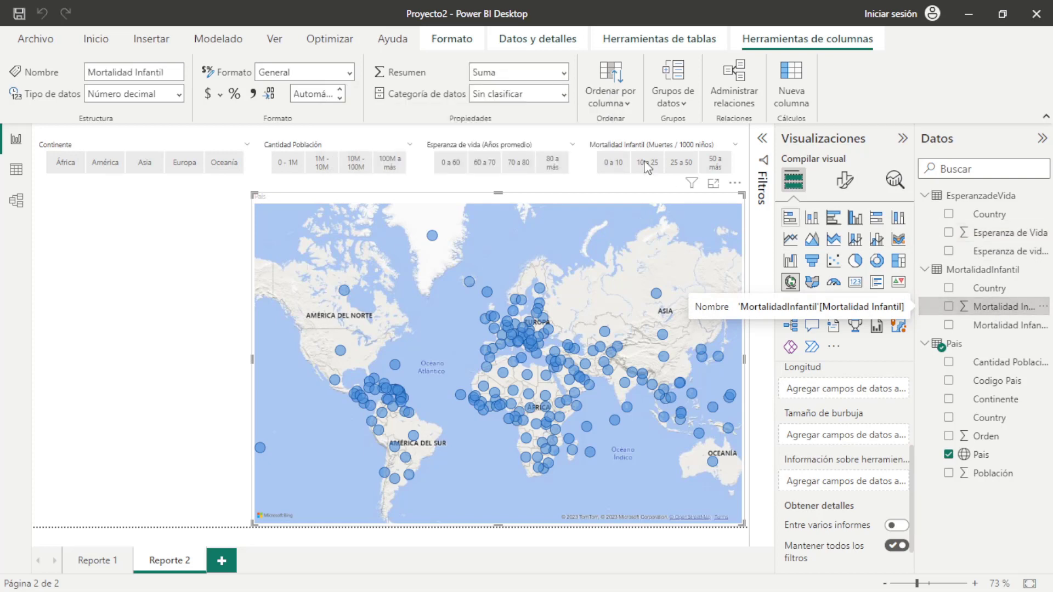
click(564, 72)
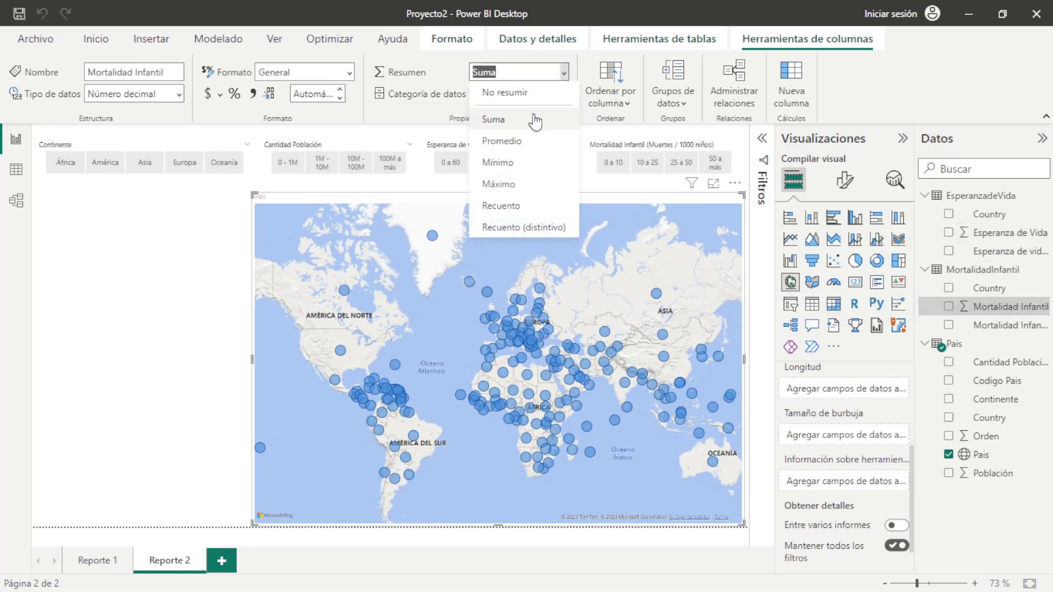
click(530, 144)
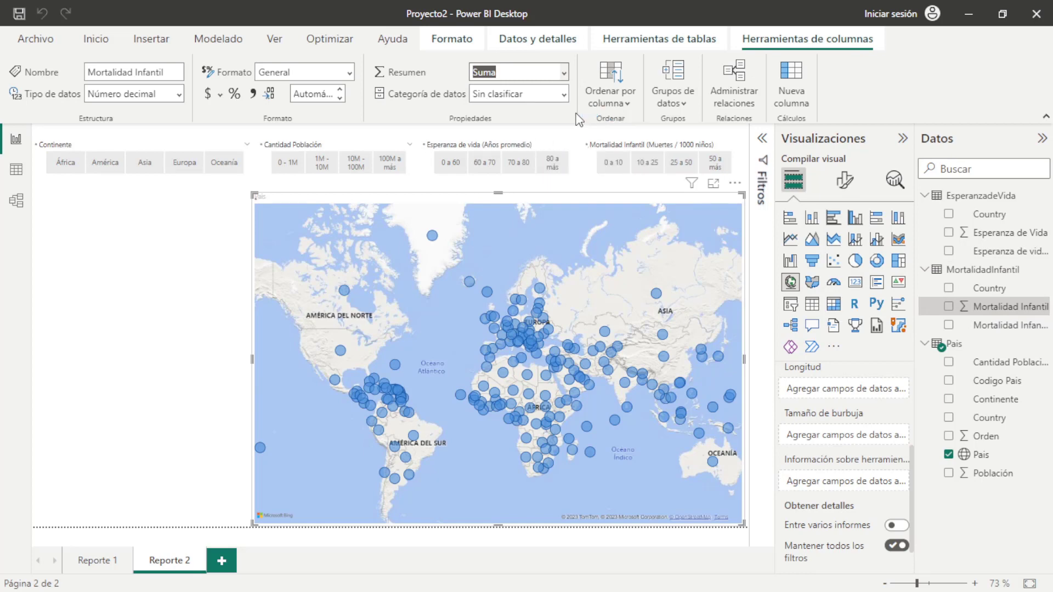
key(Down)
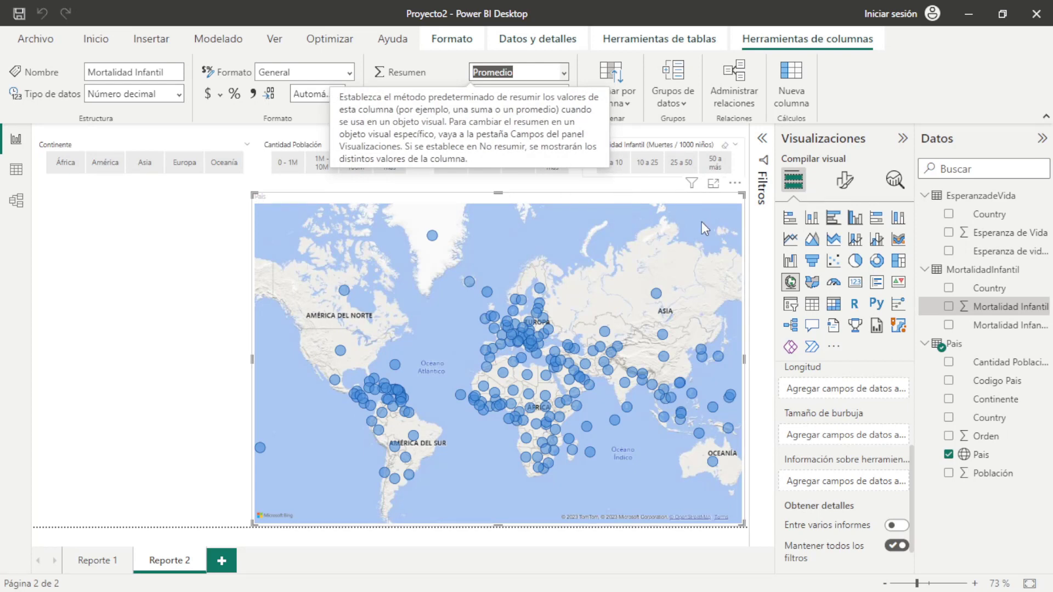
click(726, 200)
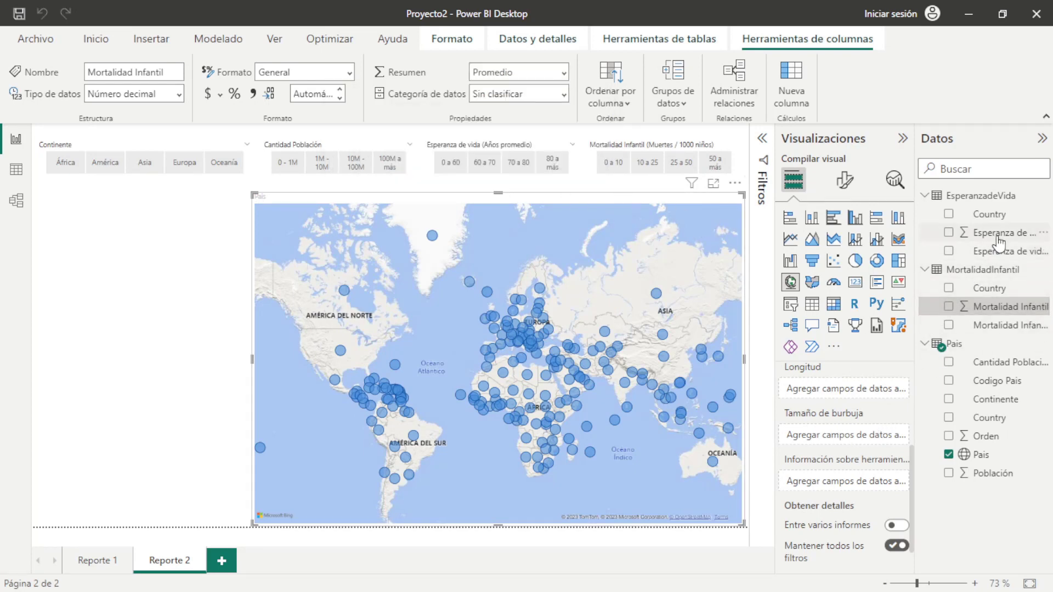
drag(999, 241, 856, 436)
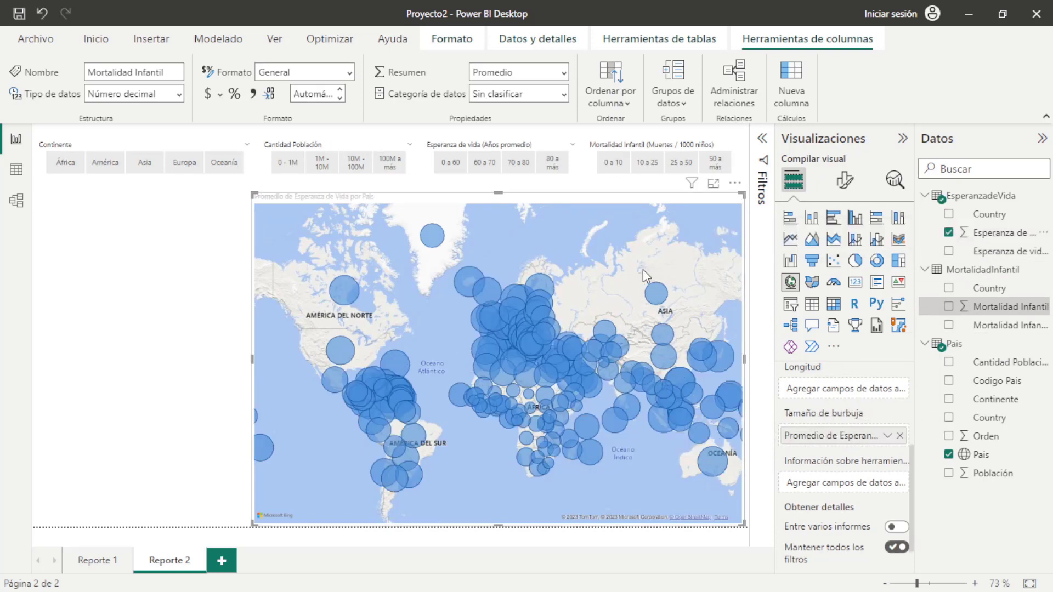
Open the map's Formato visual settings and expand Burbujas > Colores to reach conditional formatting
click(847, 182)
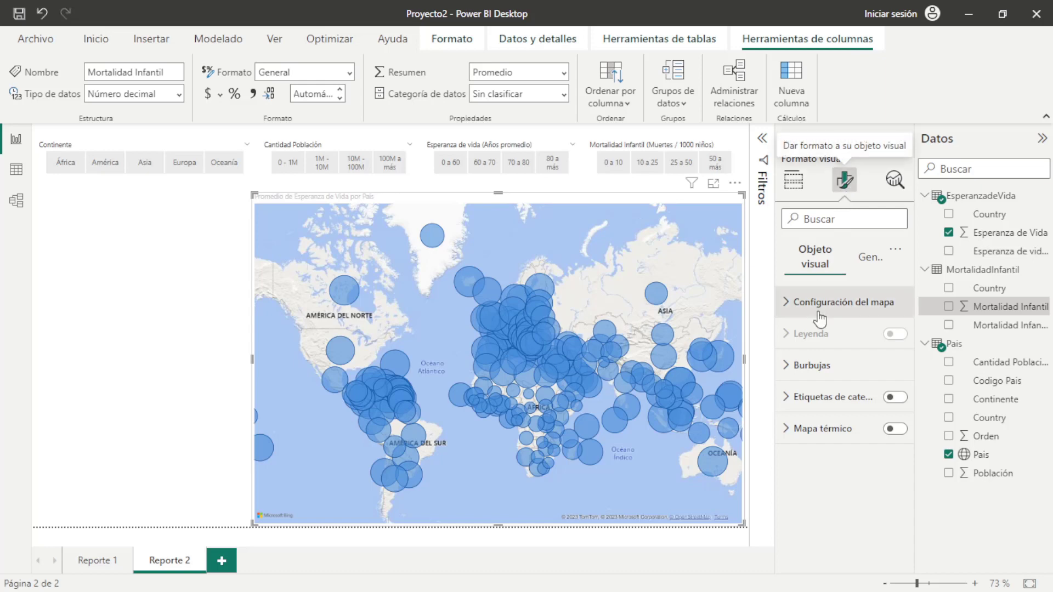
click(811, 366)
scroll(848, 434, down, 1)
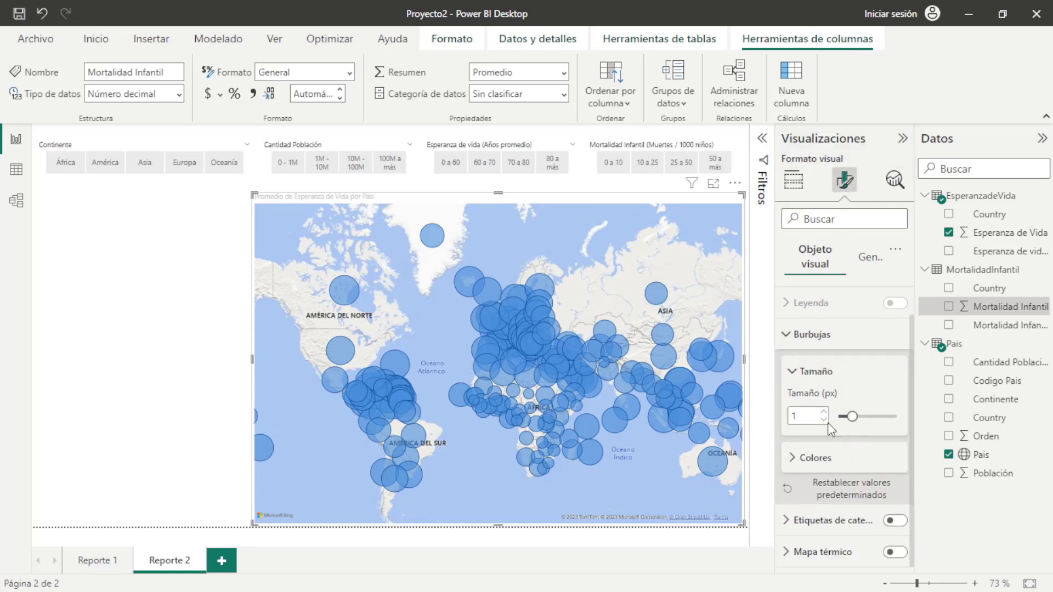
click(815, 457)
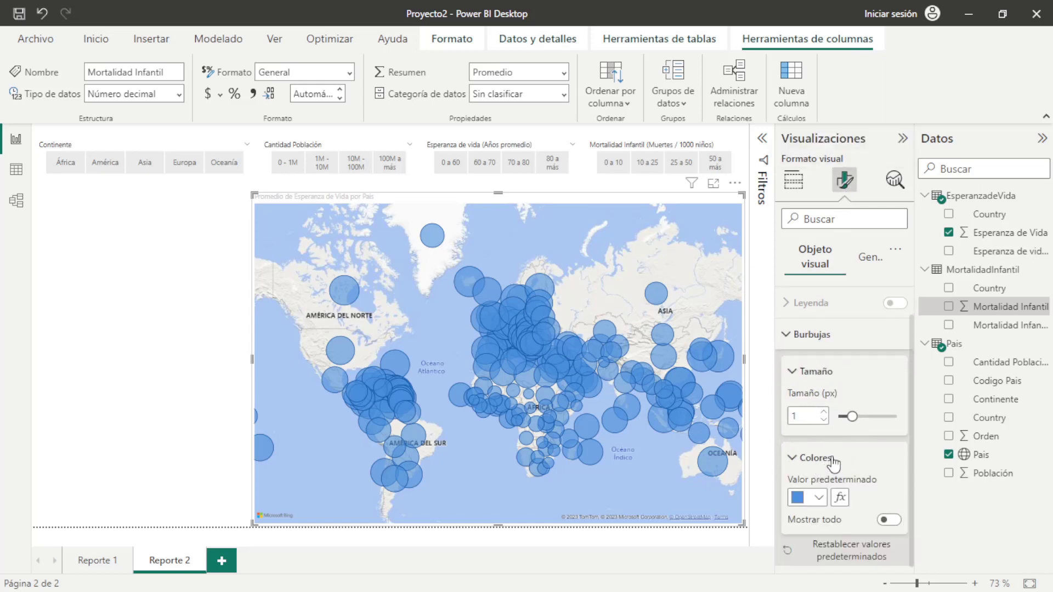
scroll(823, 467, down, 1)
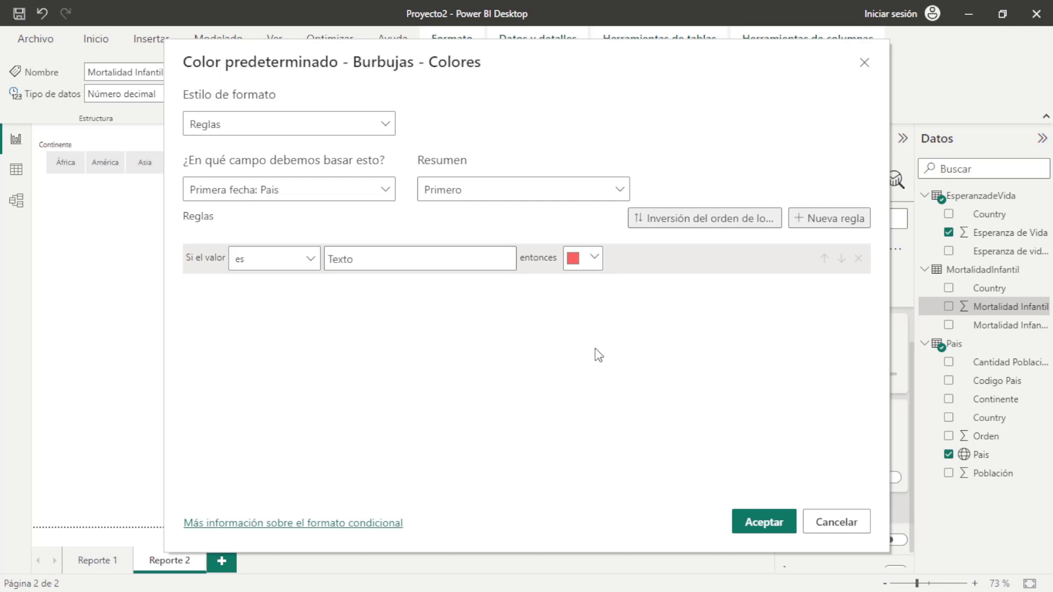
Set the bubble colour style to Degradado, based on Promedio de Esperanza de Vida
click(386, 125)
click(305, 152)
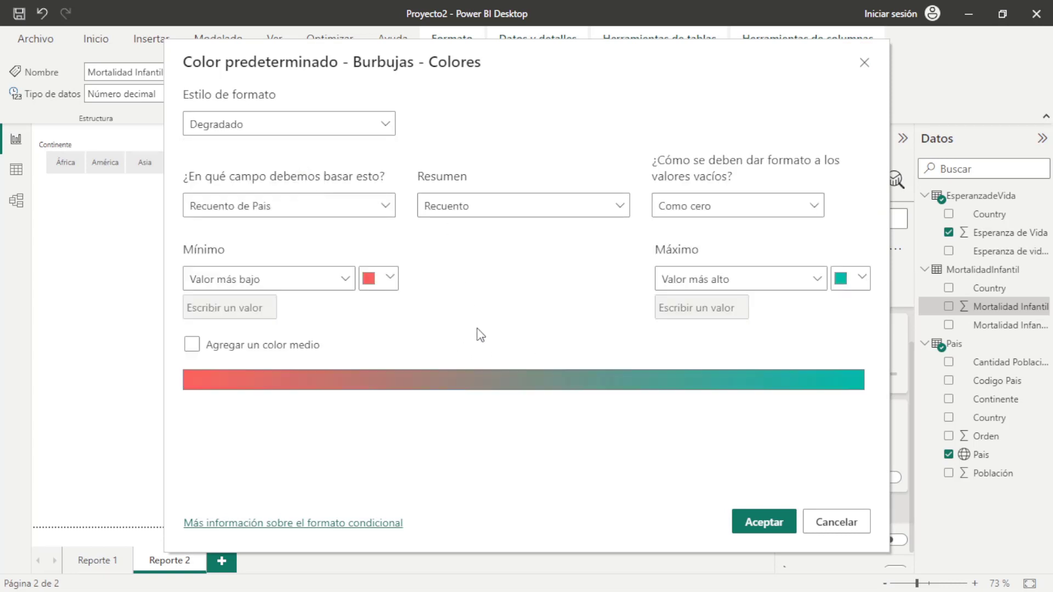
click(383, 207)
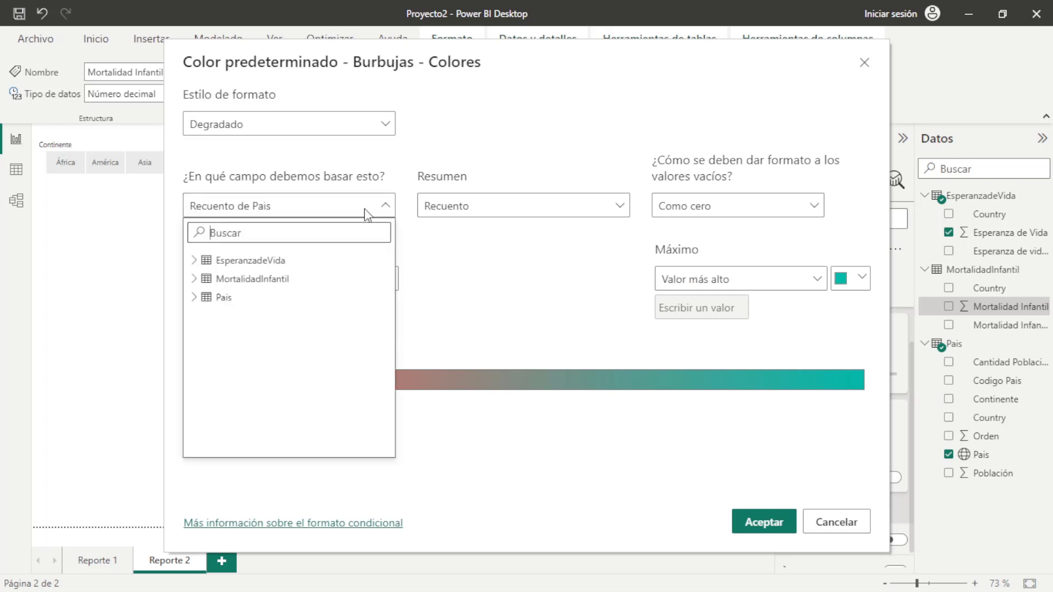
click(196, 260)
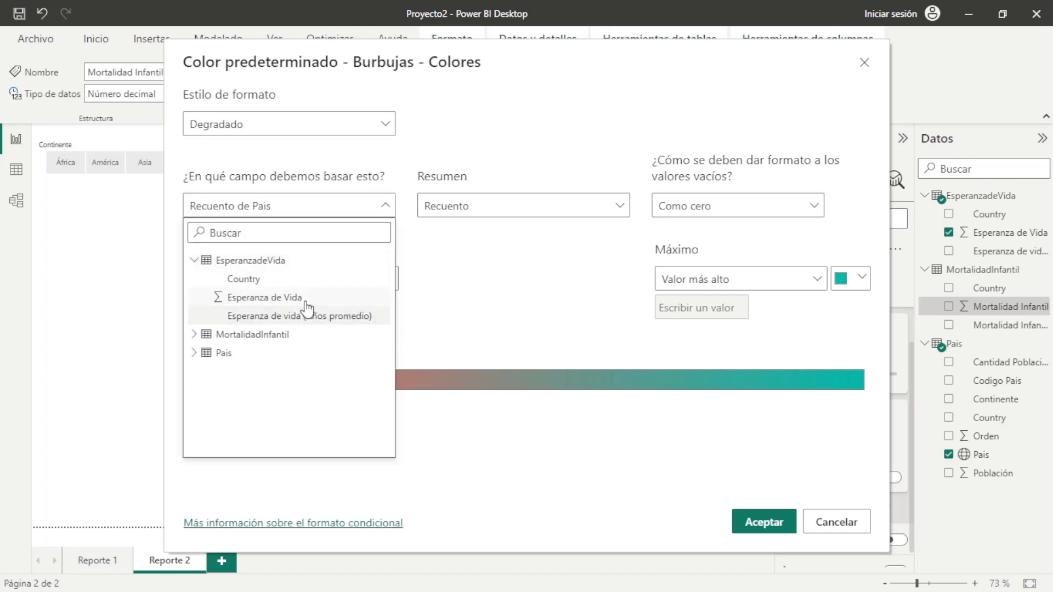
click(301, 299)
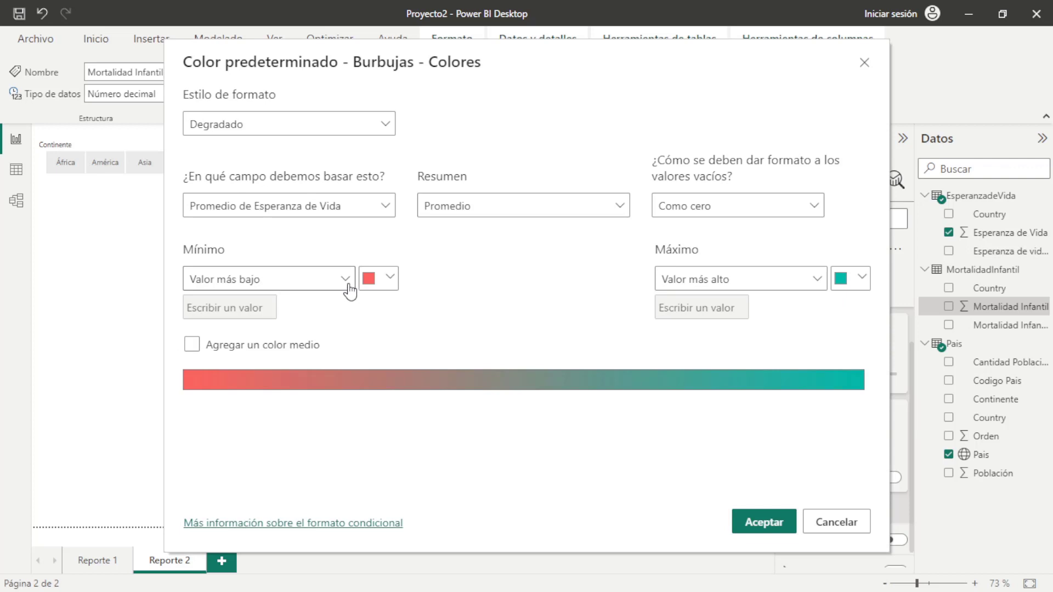
drag(467, 69, 441, 81)
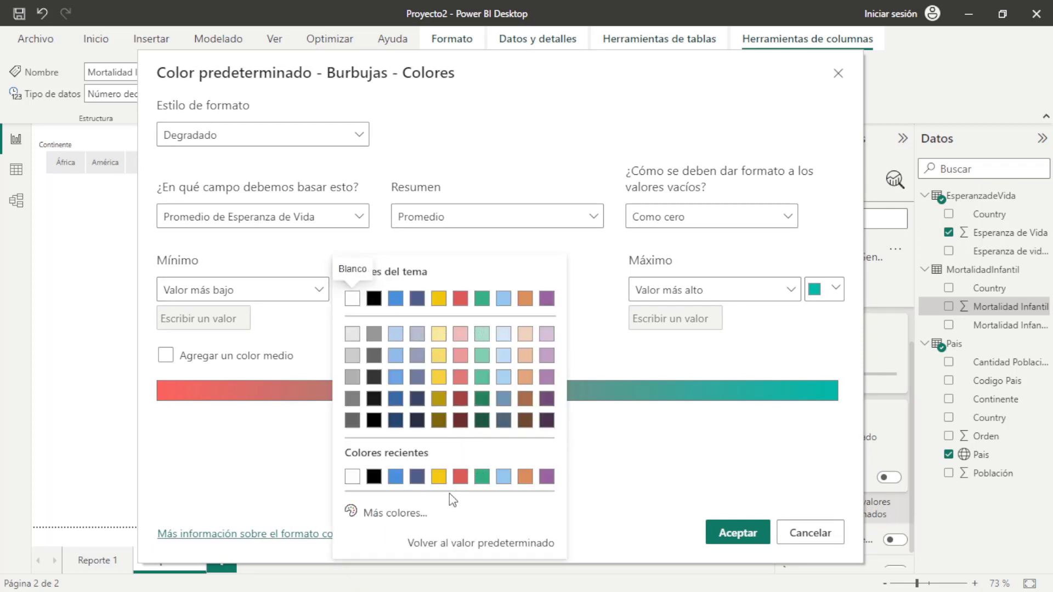
Make the gradient minimum red #FF0000 and the highest-value maximum white, then apply it
click(398, 513)
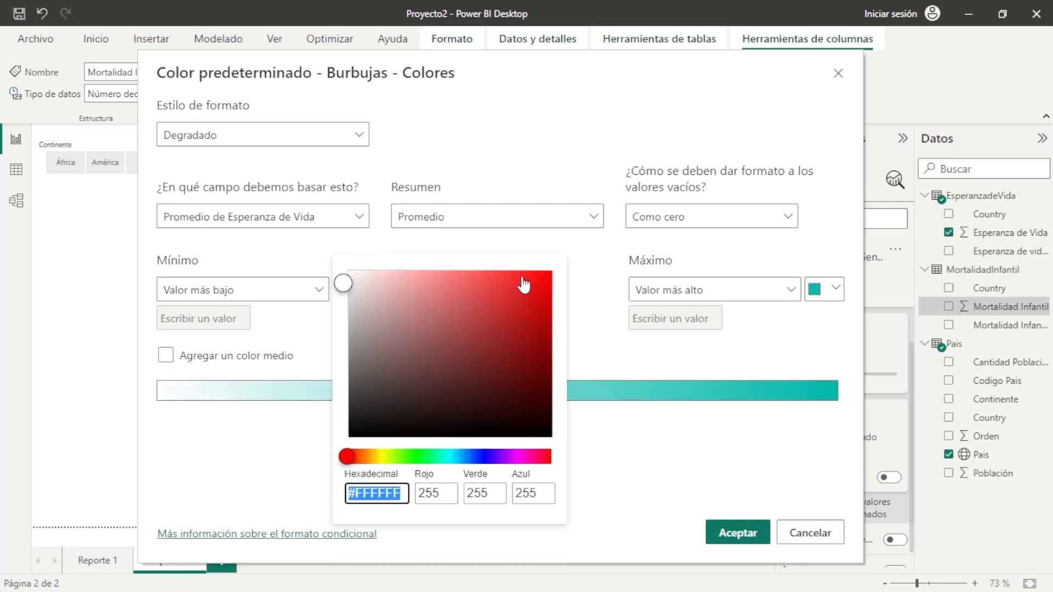
click(547, 270)
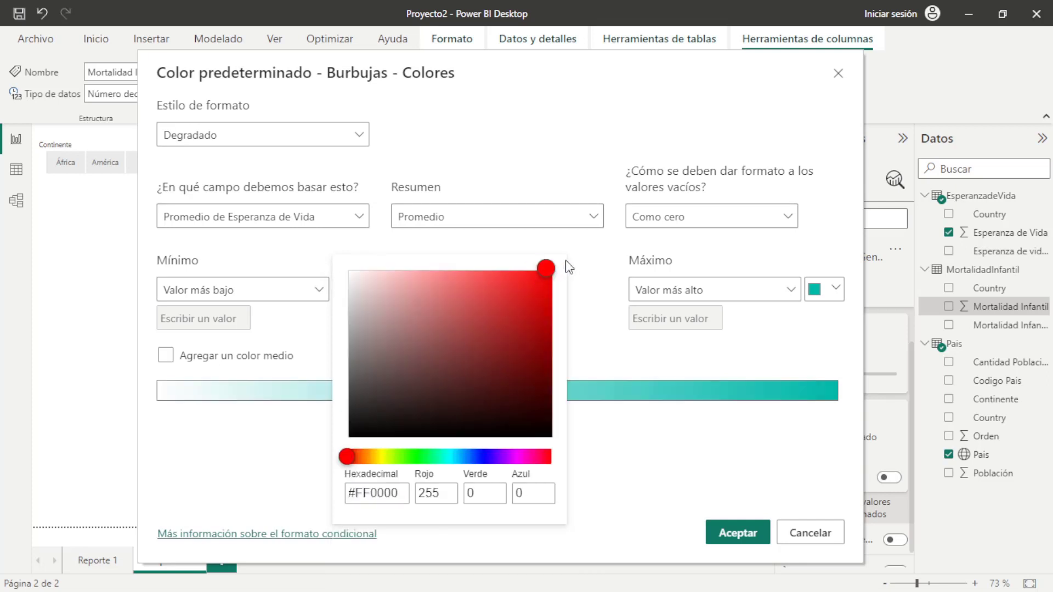
click(268, 326)
click(791, 295)
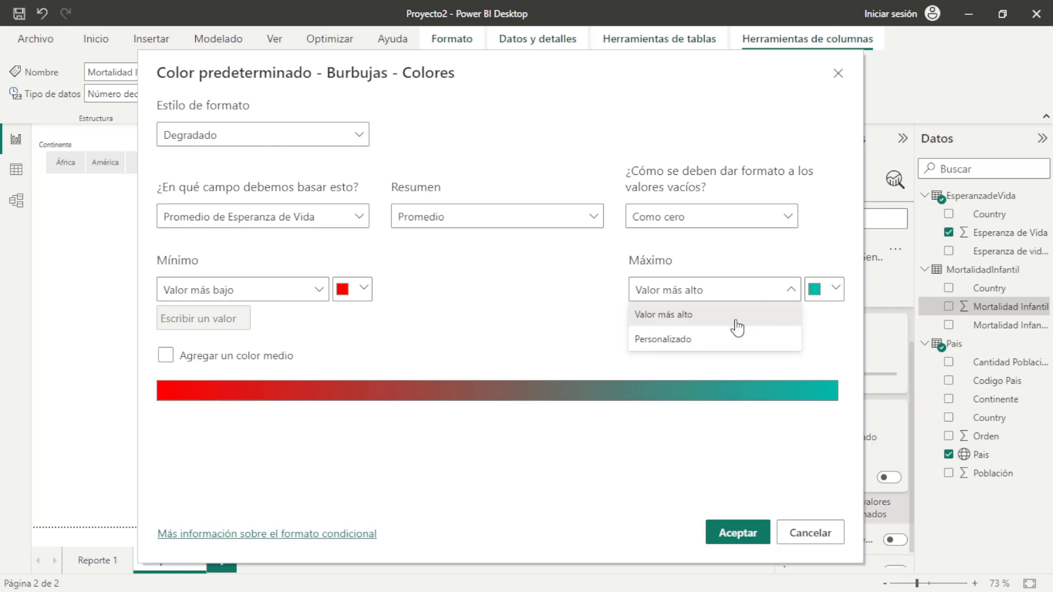
click(834, 301)
click(834, 301)
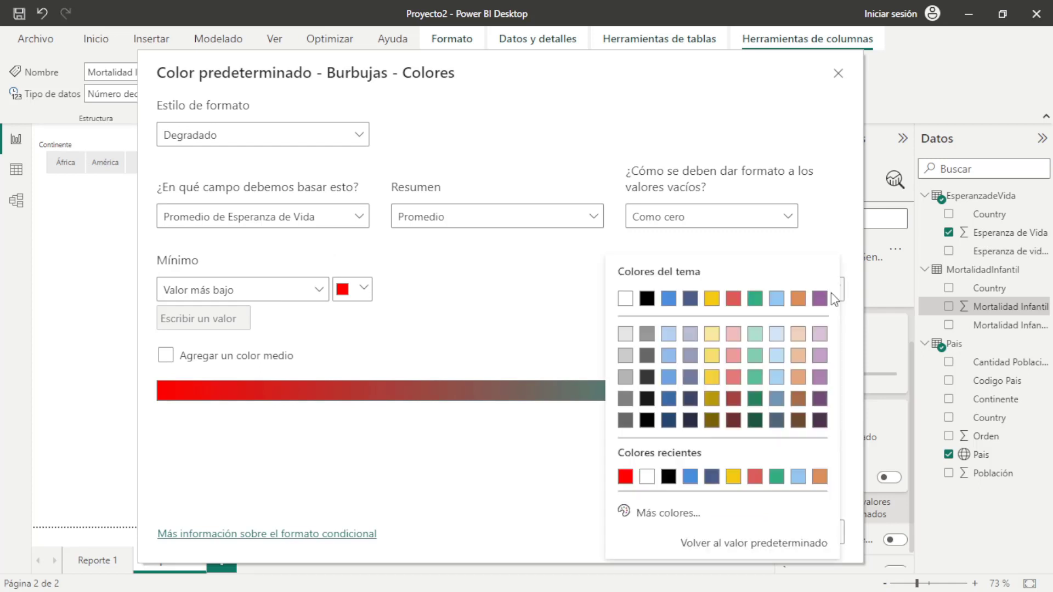
click(625, 297)
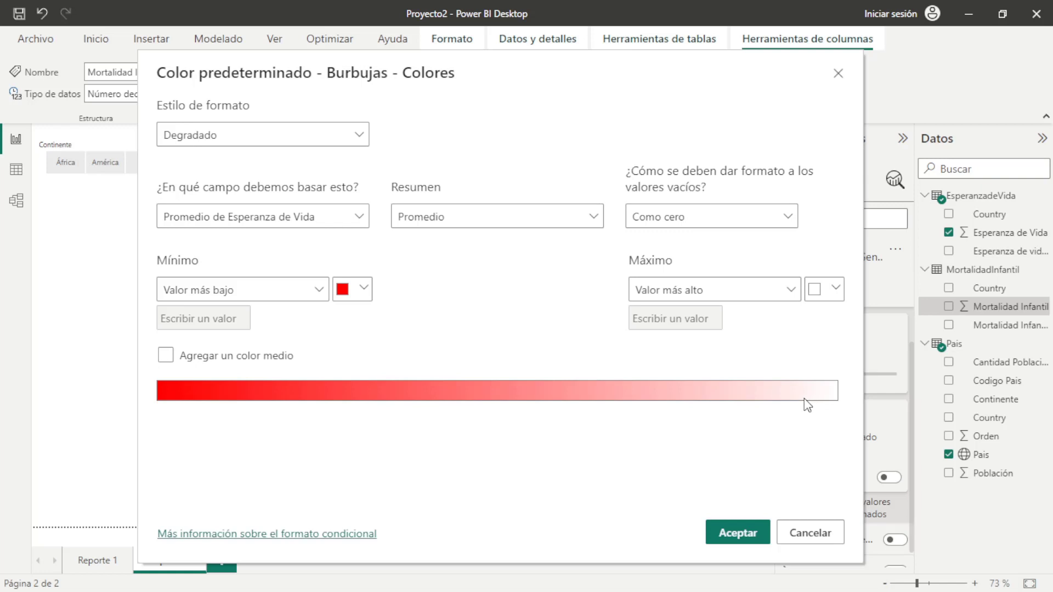
click(732, 534)
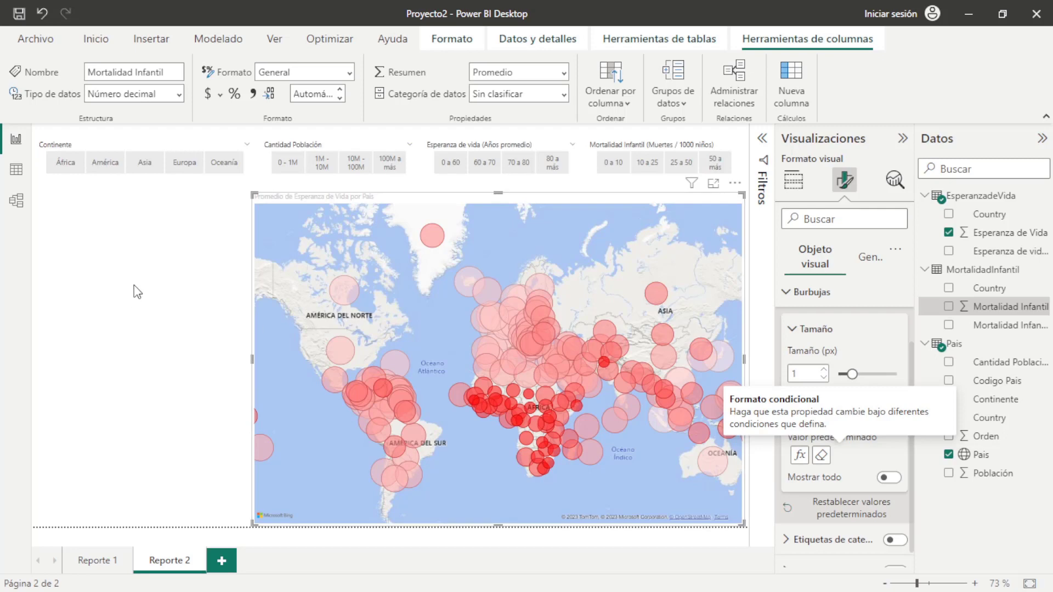
Test the continent slicer by filtering to África, then Asia, then clearing it
click(148, 251)
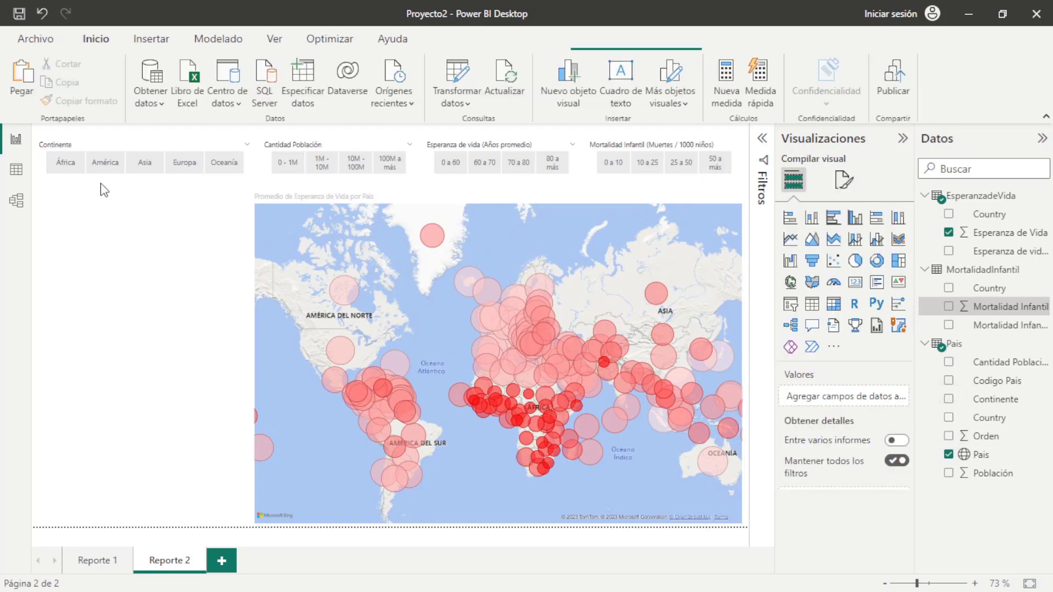
click(65, 162)
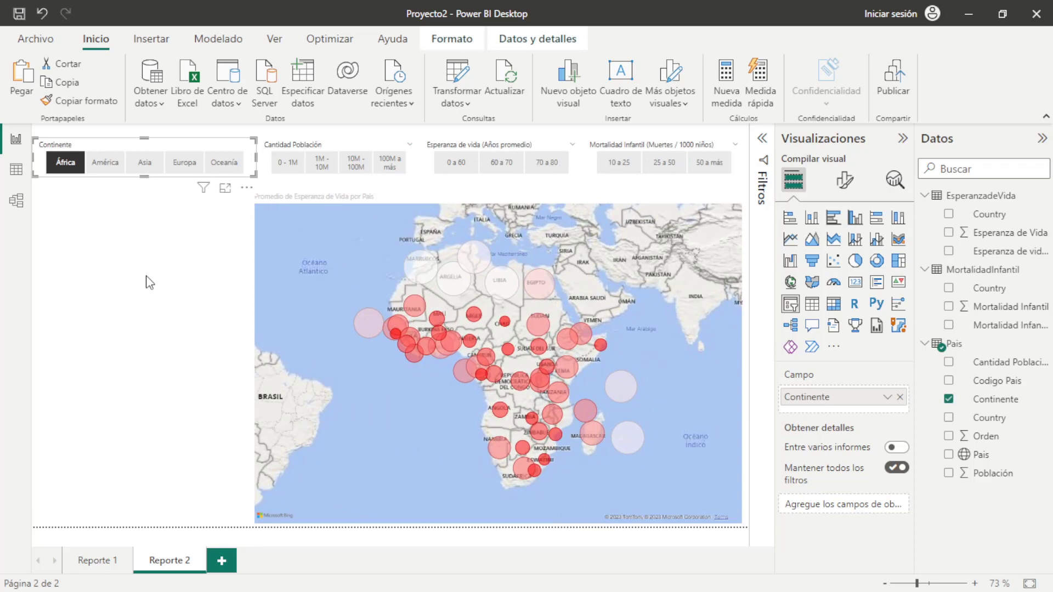
mouse_move(521, 402)
click(144, 165)
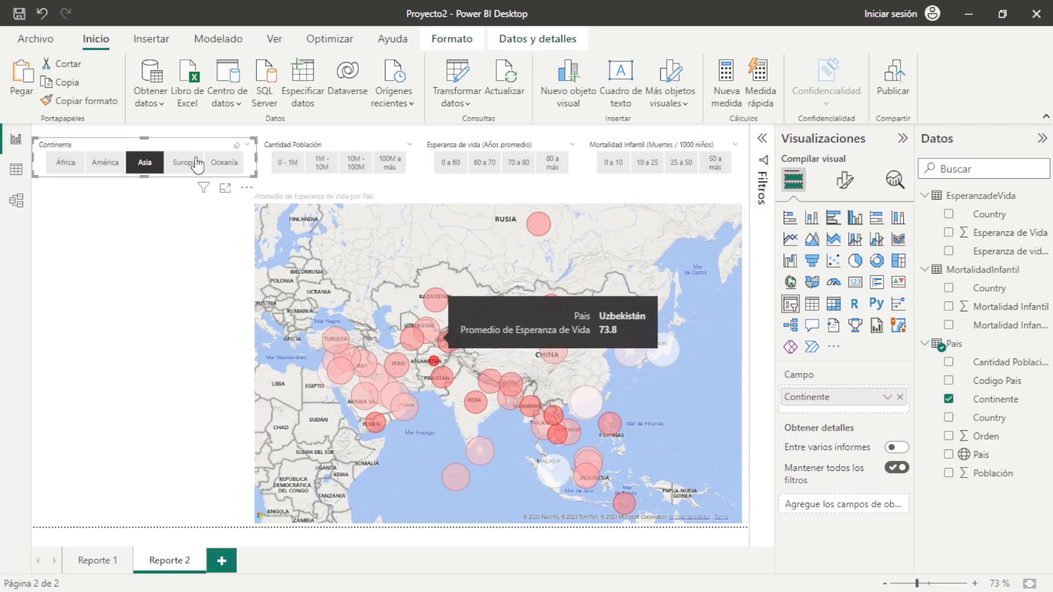
click(141, 165)
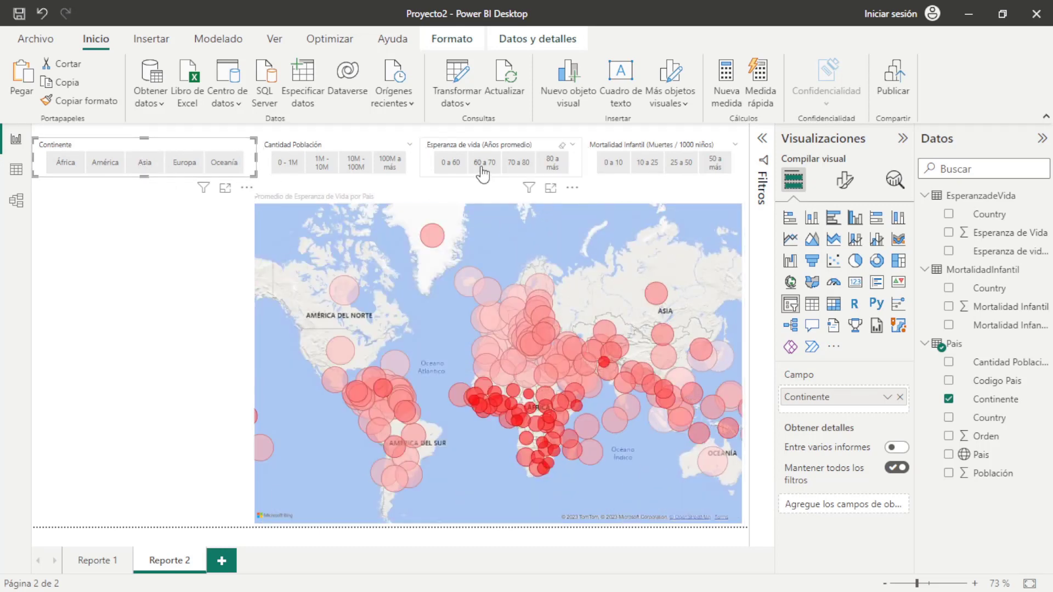
Test the life-expectancy slicer with 60 to 70 and 80 or more, then clear and deselect it
click(482, 170)
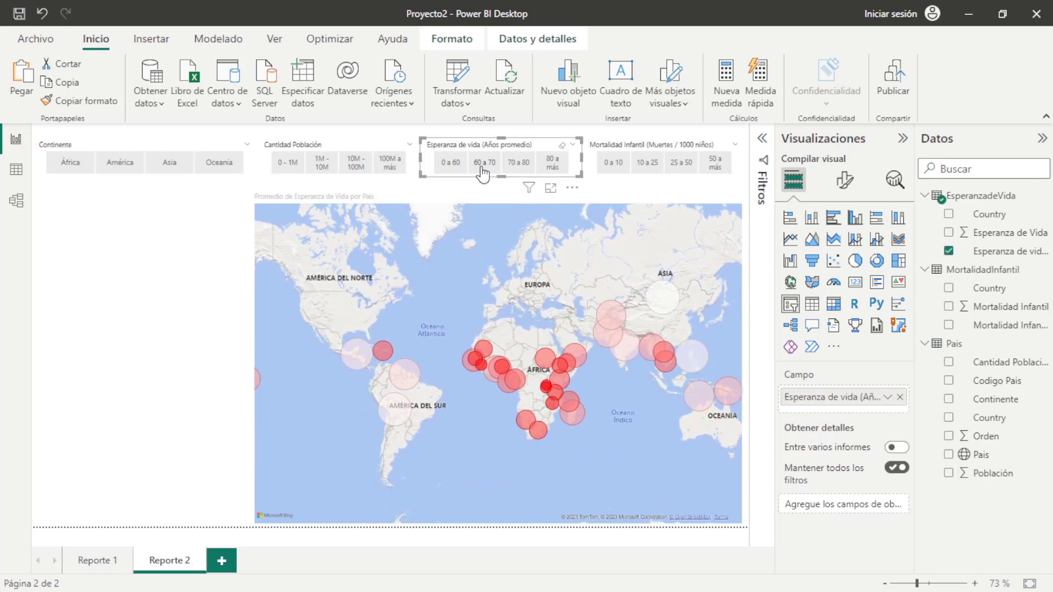
click(482, 170)
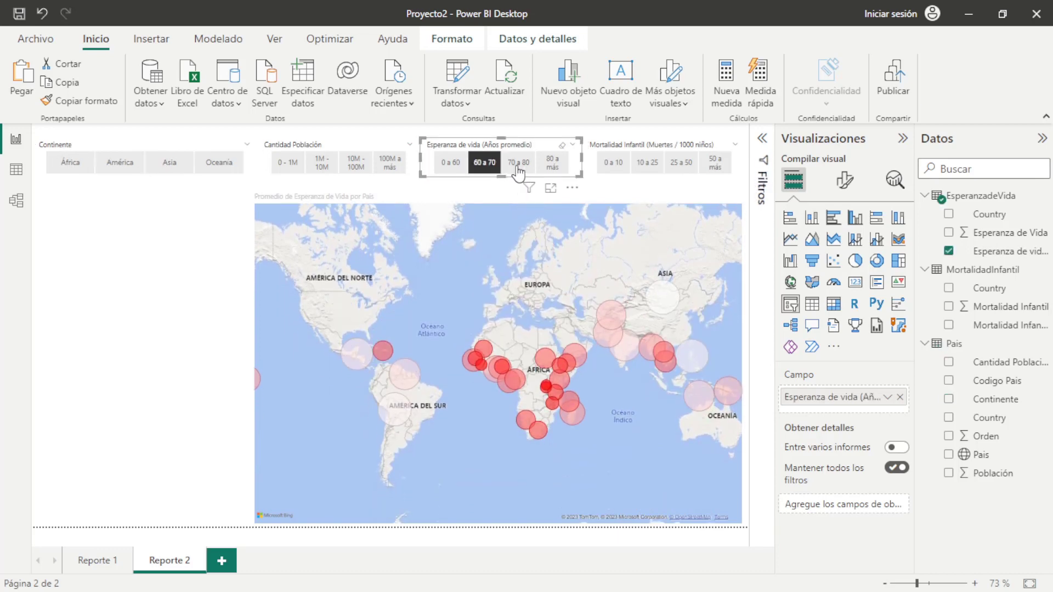
click(551, 172)
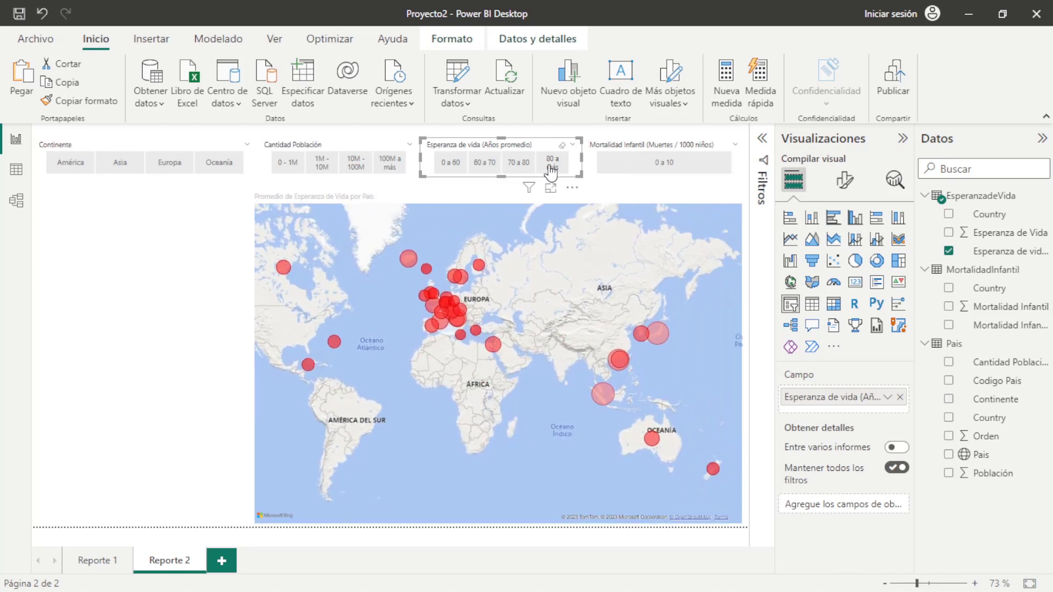
click(551, 173)
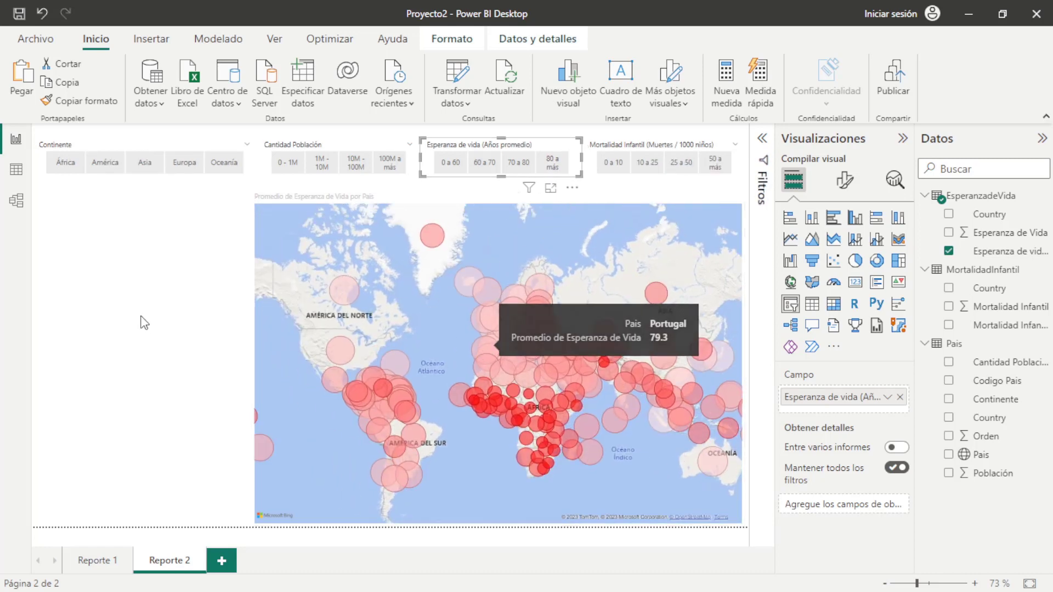
click(191, 305)
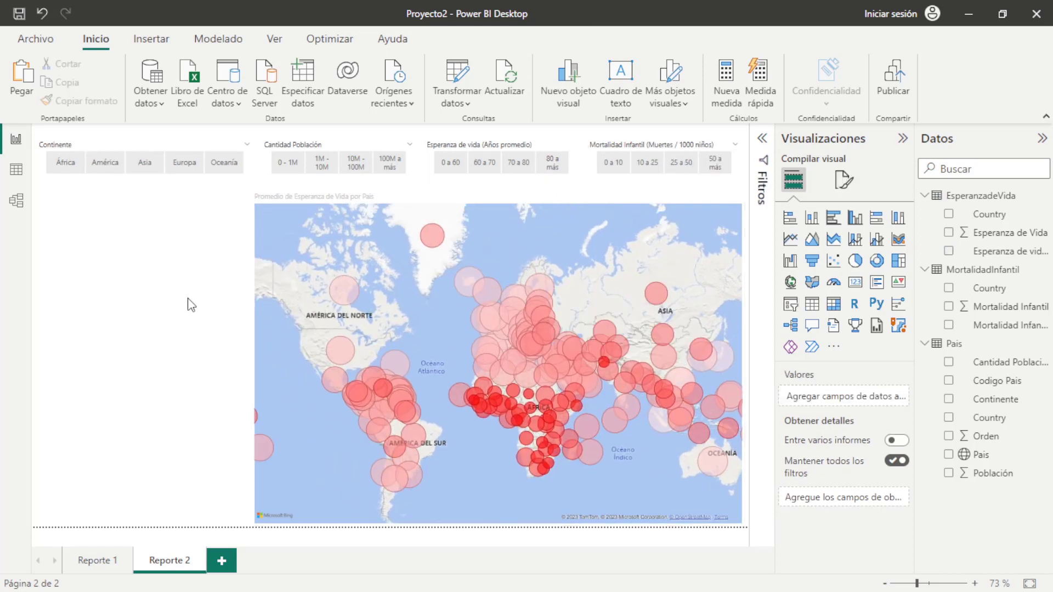
Add a blank Matriz visual and shrink it to the upper-left area beside the map
click(833, 304)
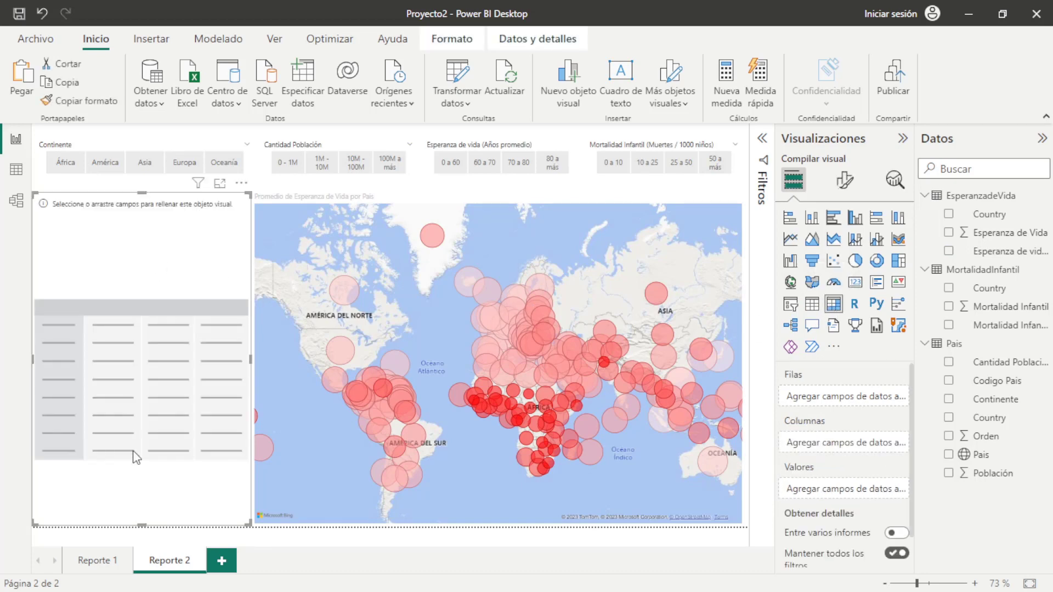
drag(139, 524, 141, 359)
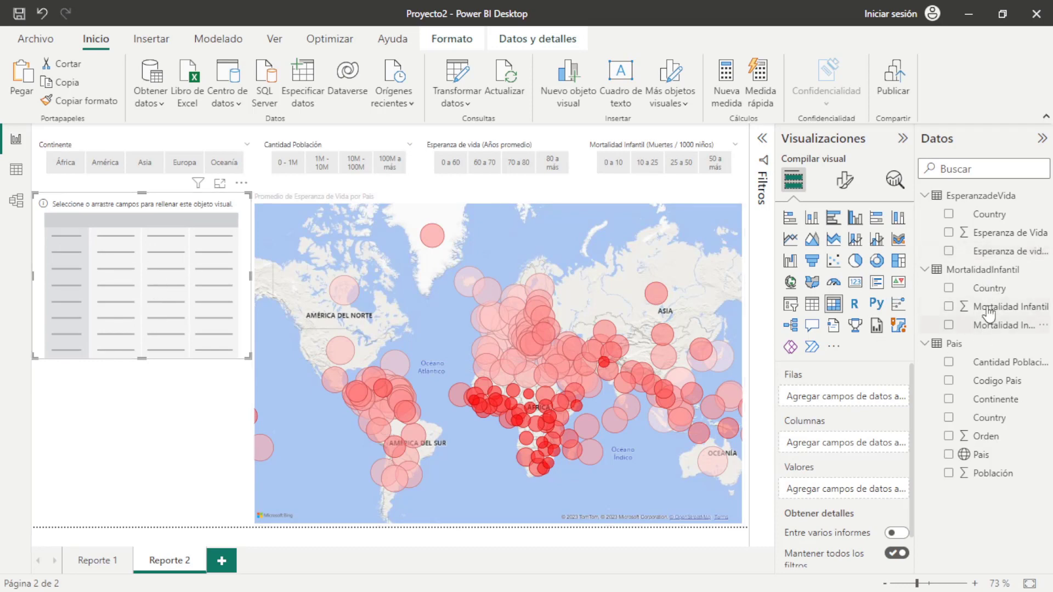
Put Continente and Pais in matrix rows, and Población plus both range fields in Valores
drag(991, 400, 826, 395)
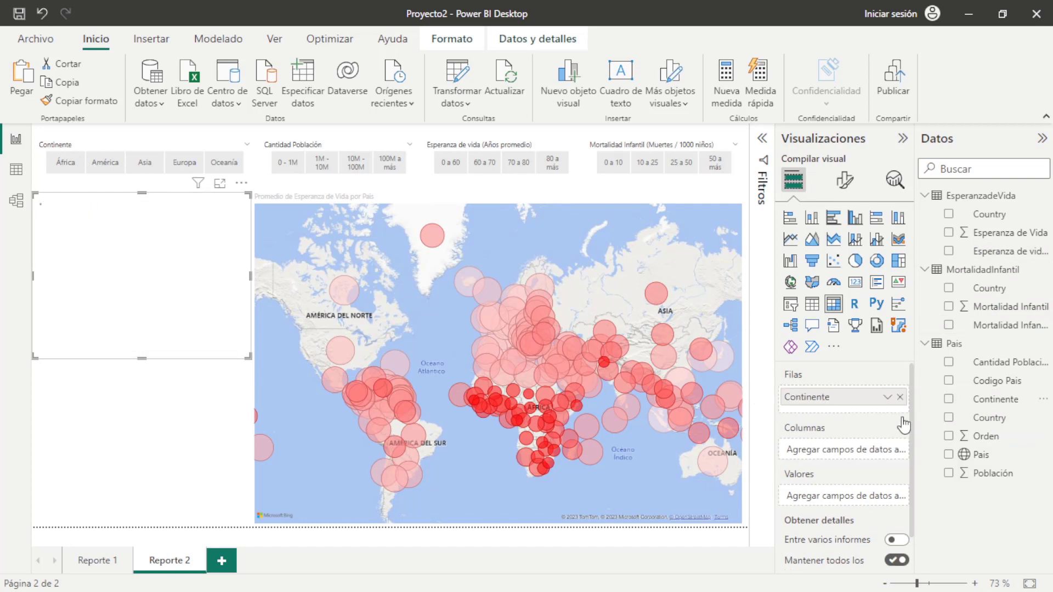
drag(982, 455, 856, 414)
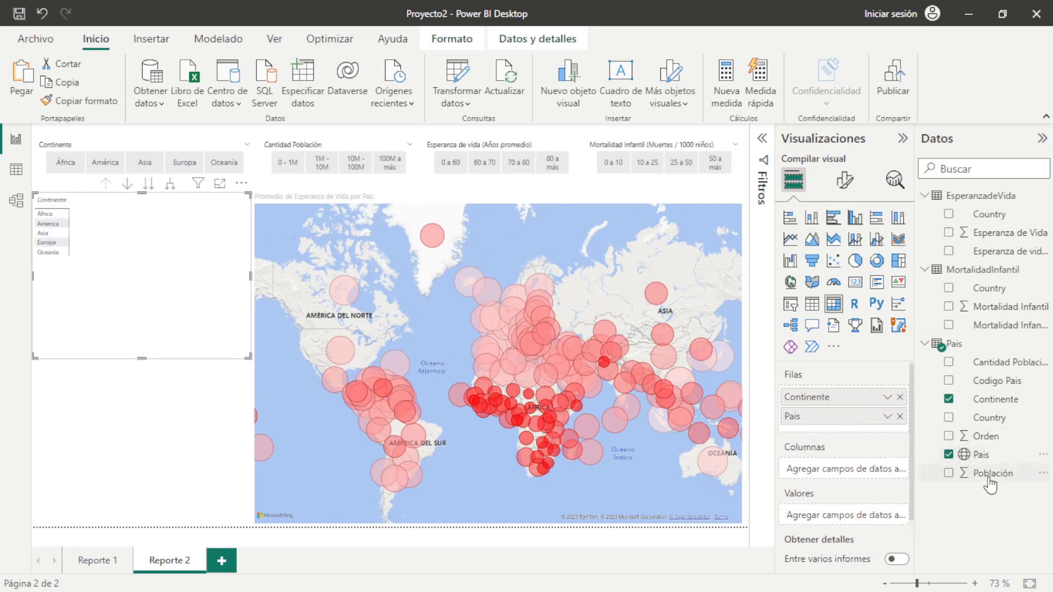
drag(990, 481, 848, 516)
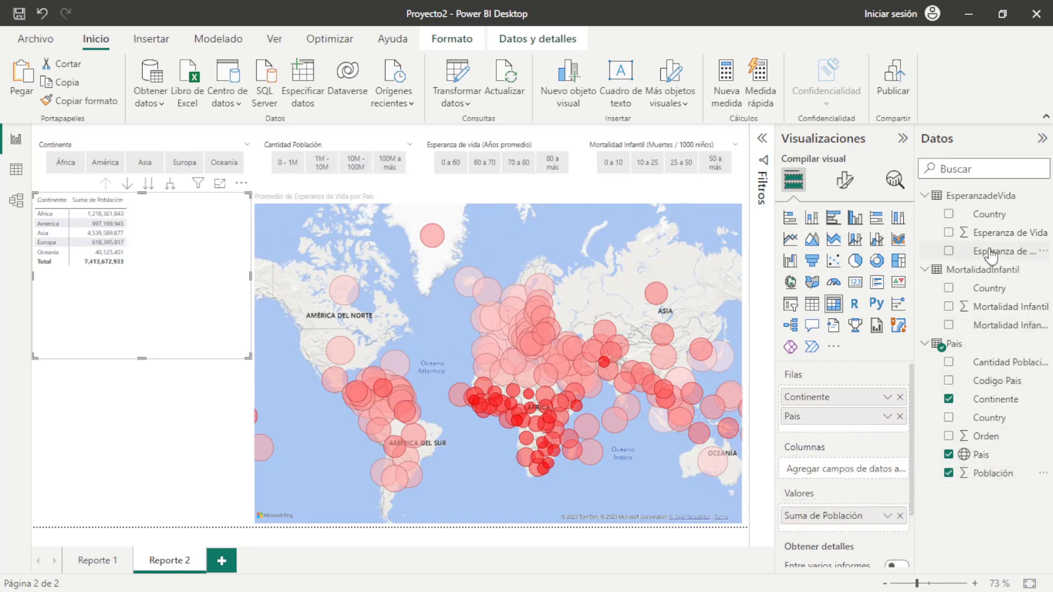
drag(991, 255, 859, 528)
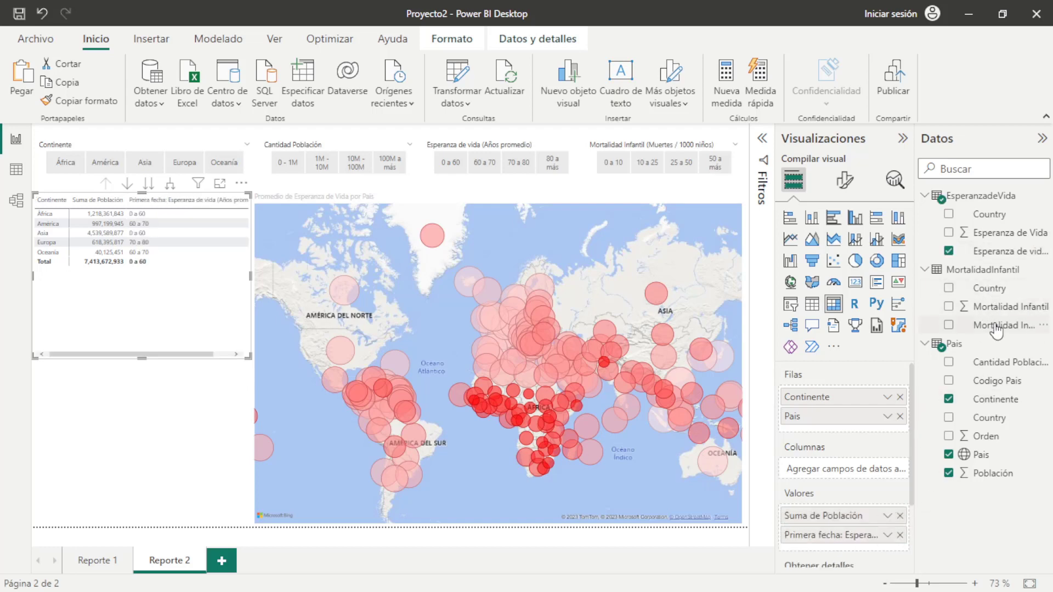
drag(996, 331, 857, 549)
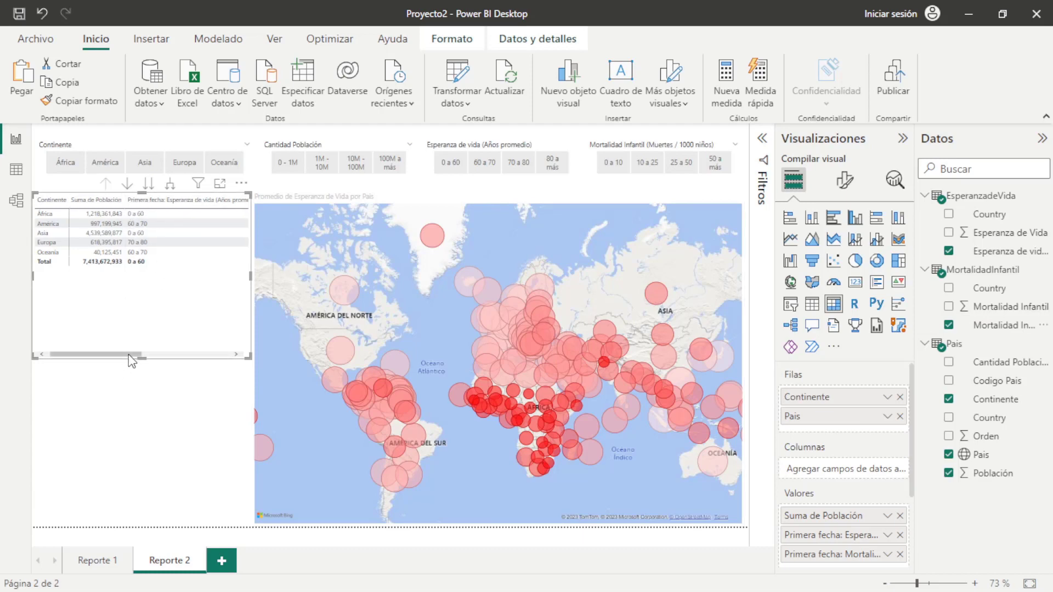
Resize the matrix and narrow and auto-fit its life-expectancy column
drag(128, 355, 168, 355)
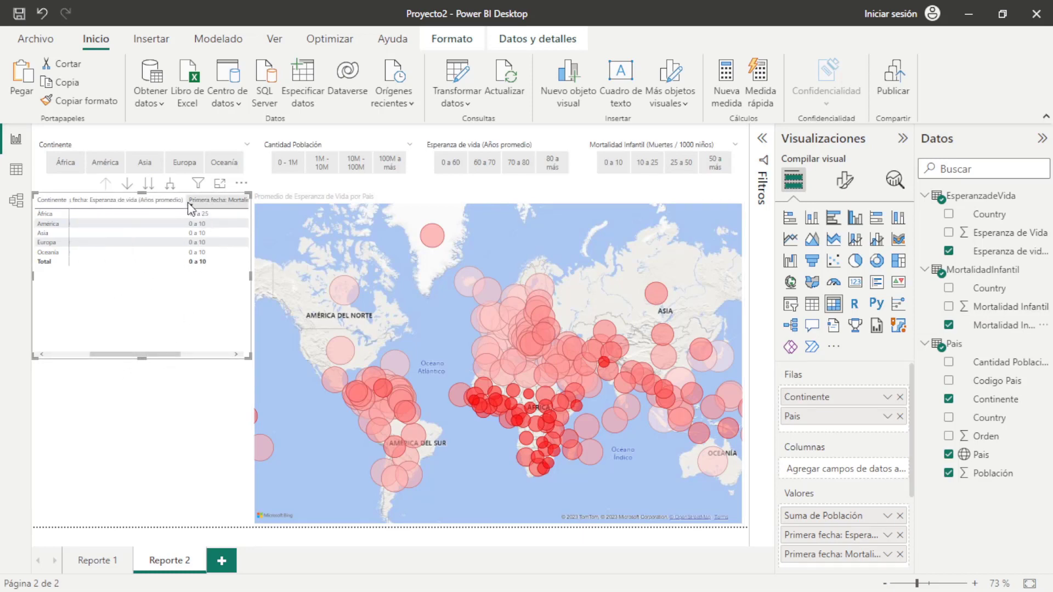
drag(187, 211, 101, 213)
double_click(101, 213)
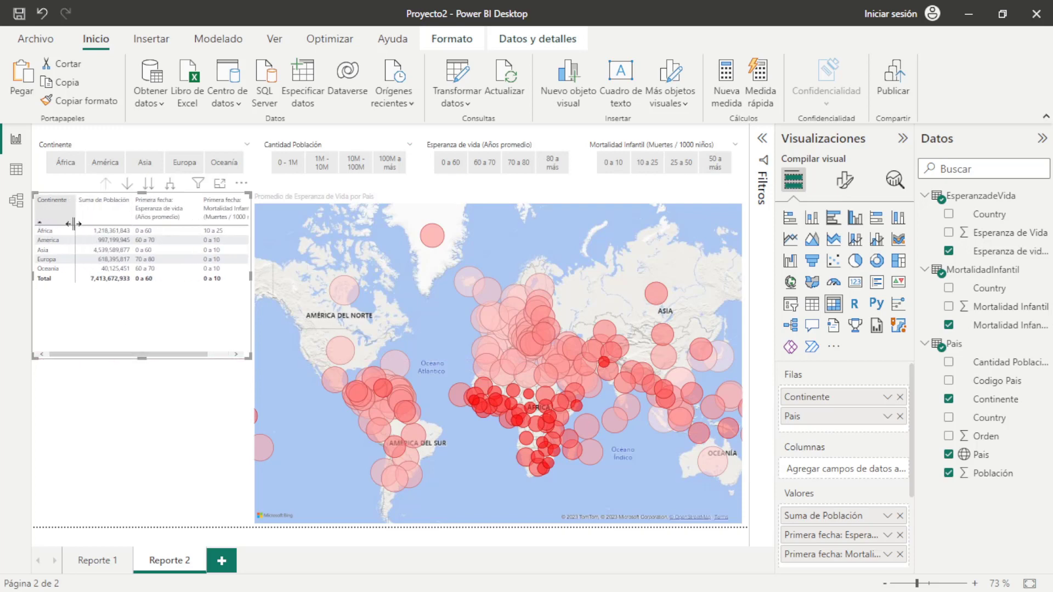
scroll(862, 495, down, 1)
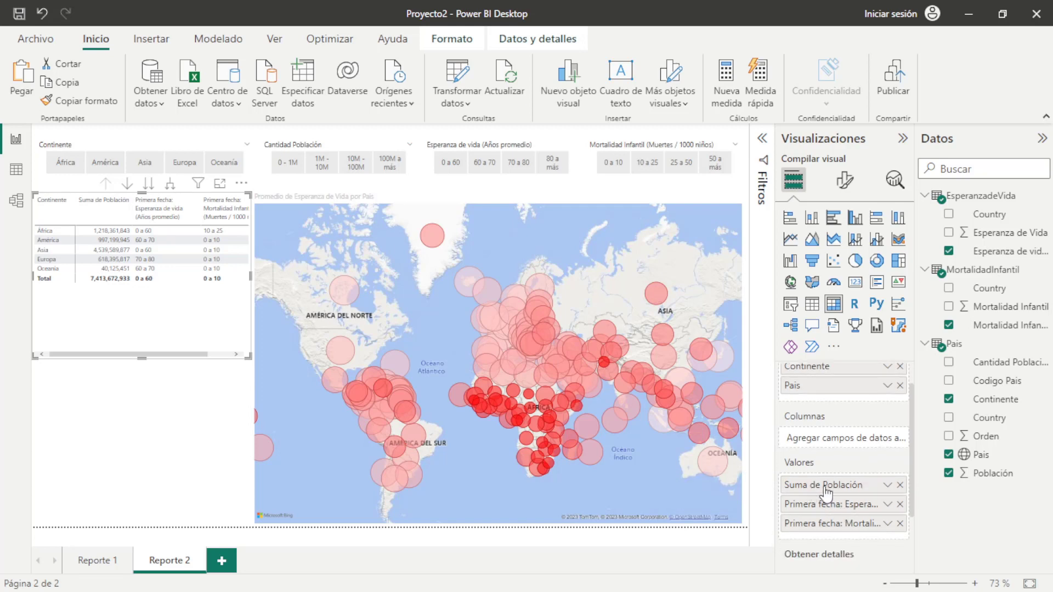
Rename the three matrix values without prefixes, making the first simply Población
double_click(827, 492)
click(824, 485)
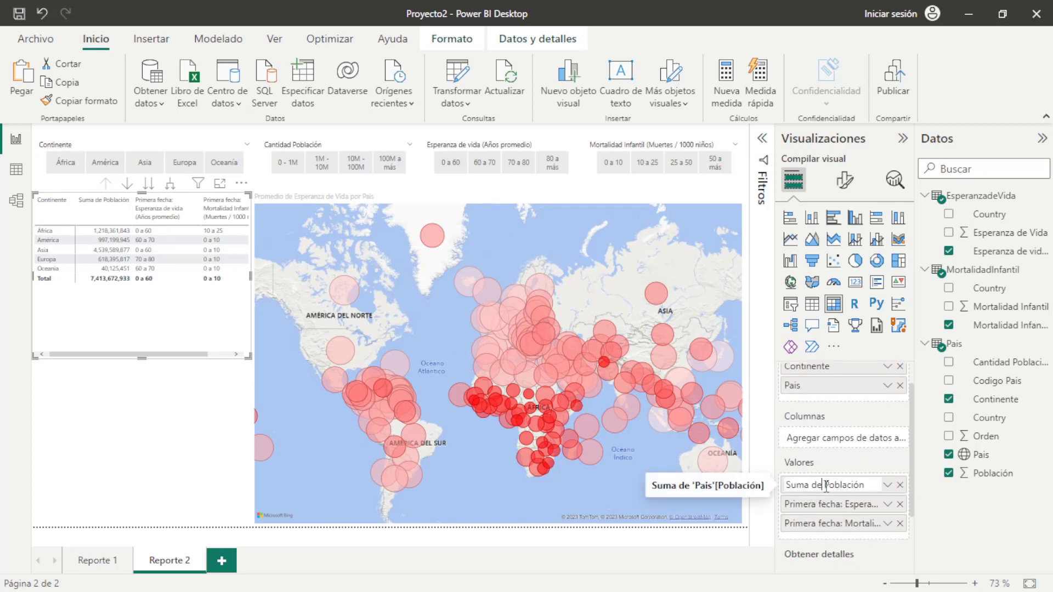
key(BackSpace)
key(BackSpace)
key(BackSpace)
key(BackSpace)
key(BackSpace)
key(BackSpace)
key(Return)
double_click(827, 504)
key(ctrl+Delete)
key(ctrl+Delete)
key(Return)
double_click(827, 523)
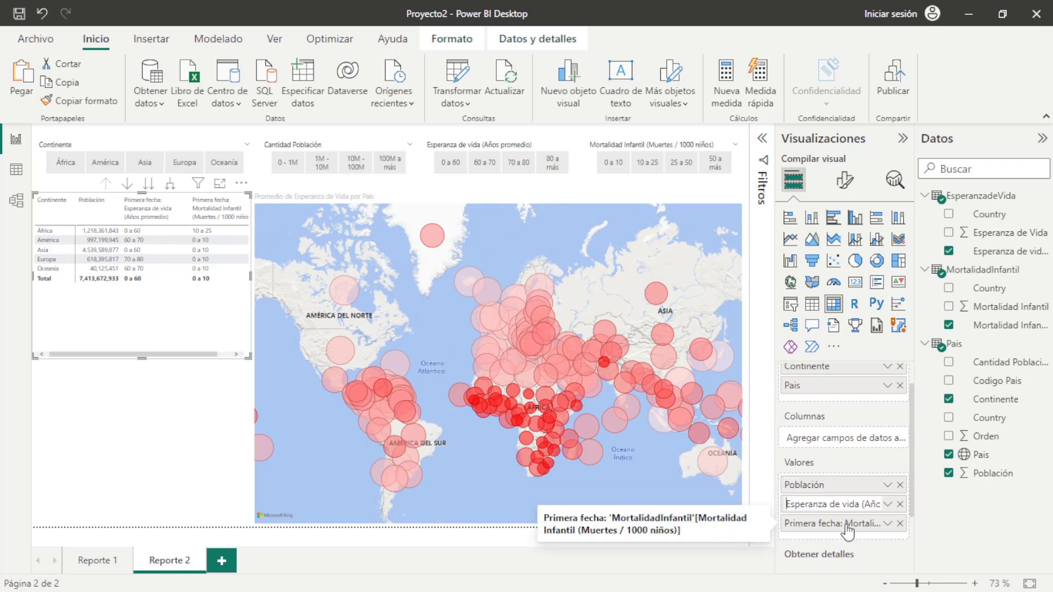
key(ctrl+Delete)
key(ctrl+Delete)
key(ctrl+Delete)
key(Return)
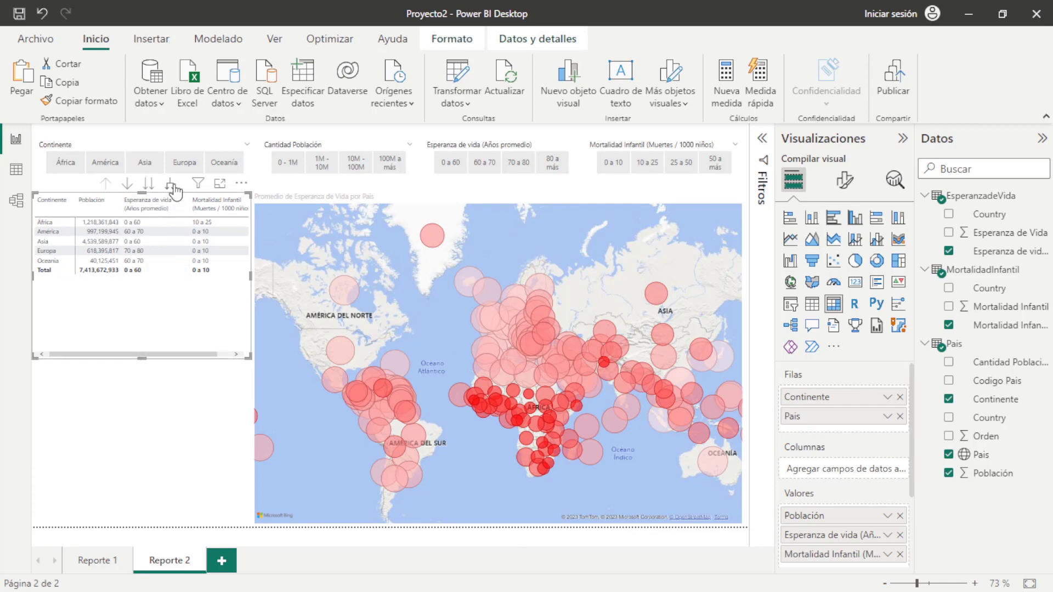
Expand all continents to their countries and remove the infant-mortality and life-expectancy range columns
click(172, 185)
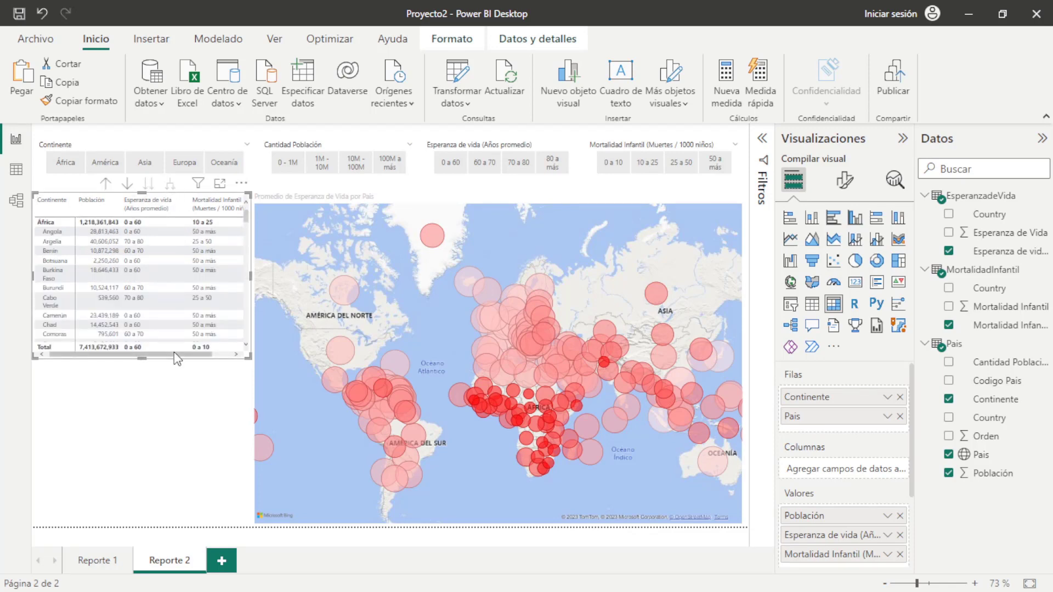
scroll(166, 295, down, 1)
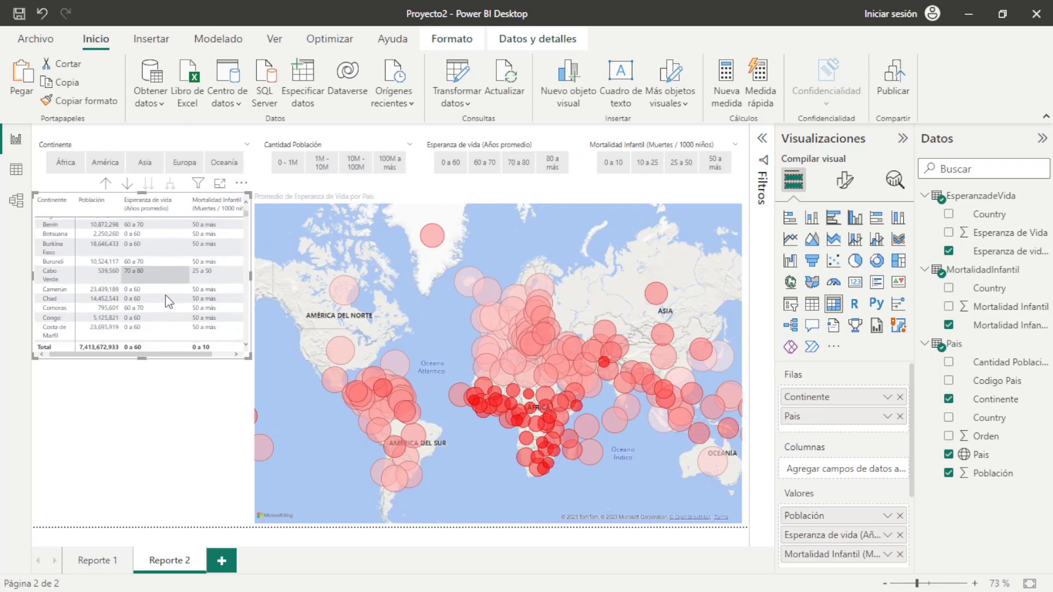
scroll(166, 295, up, 1)
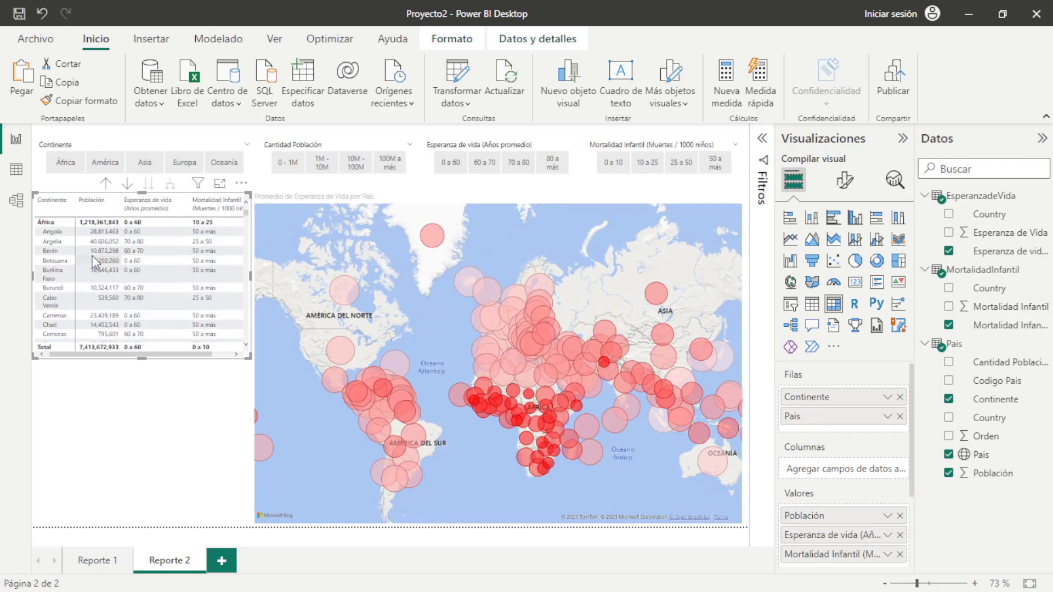
click(900, 554)
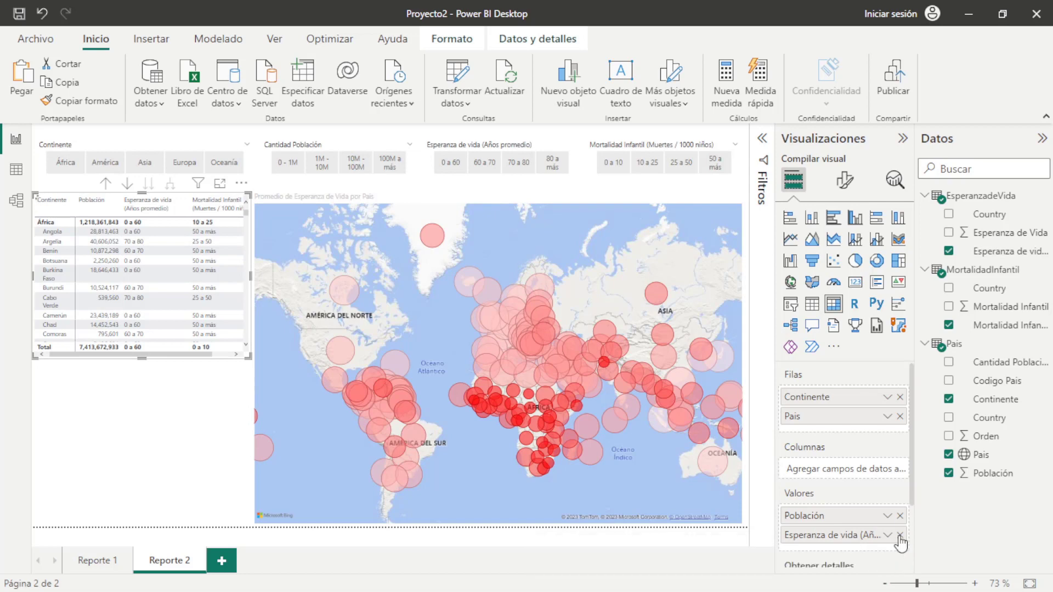
click(901, 536)
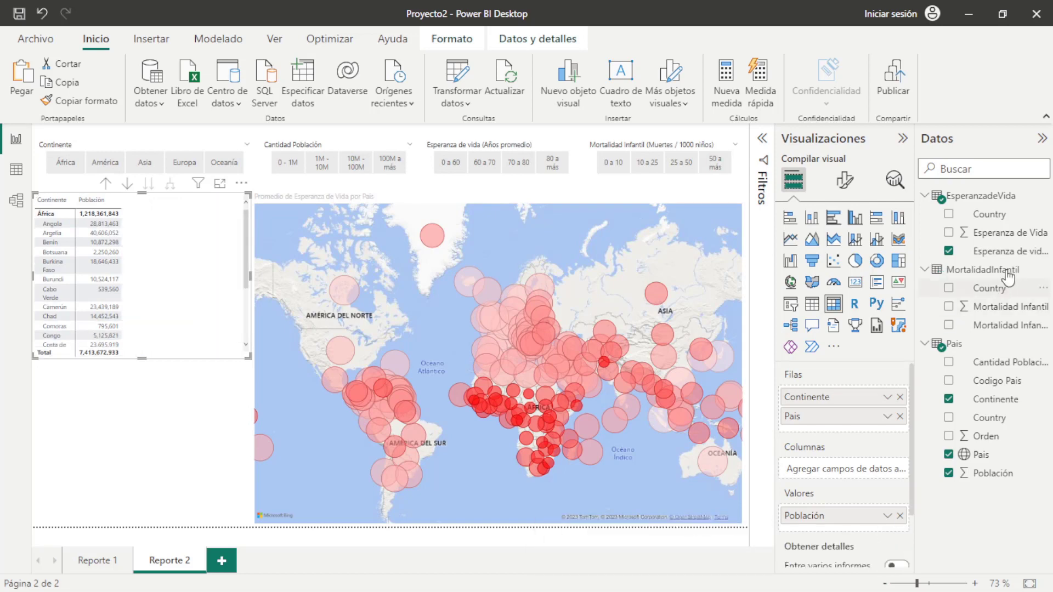
Add average Esperanza de Vida and Mortalidad Infantil values, renamed without the Promedio de prefix
drag(992, 247, 852, 530)
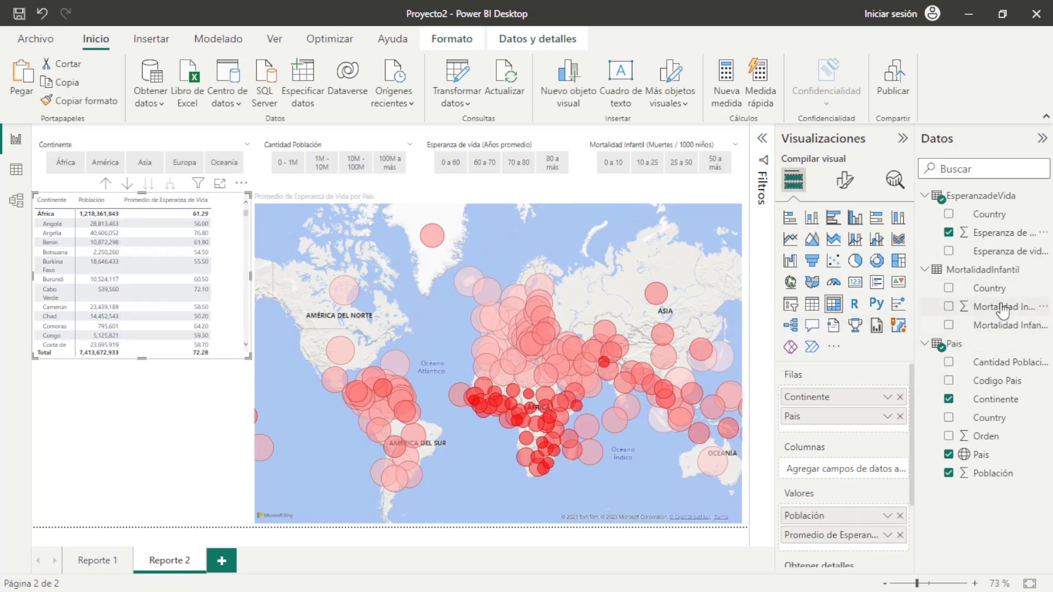
drag(993, 318, 839, 551)
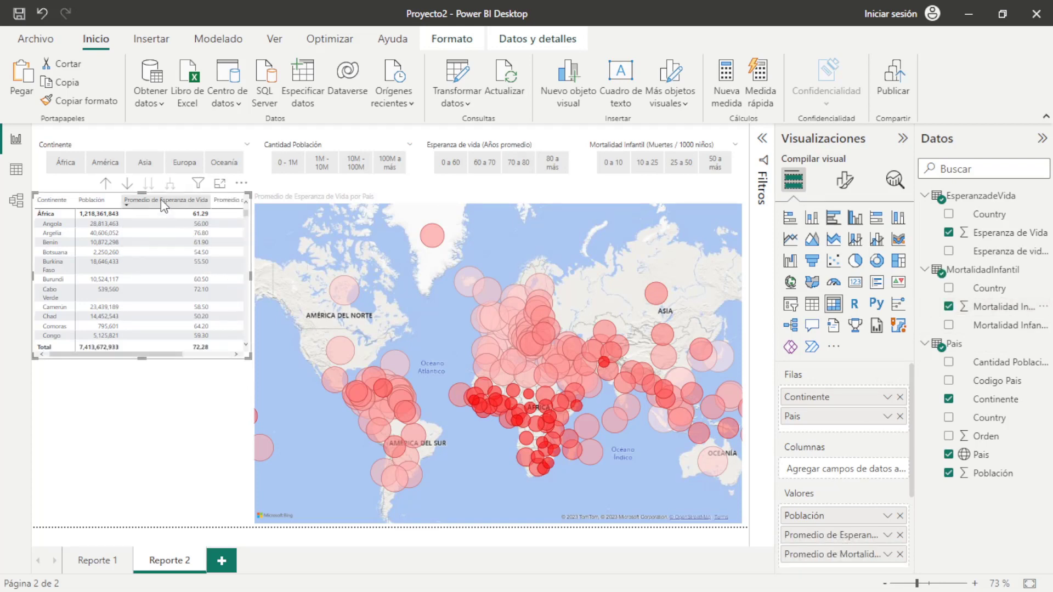
double_click(843, 537)
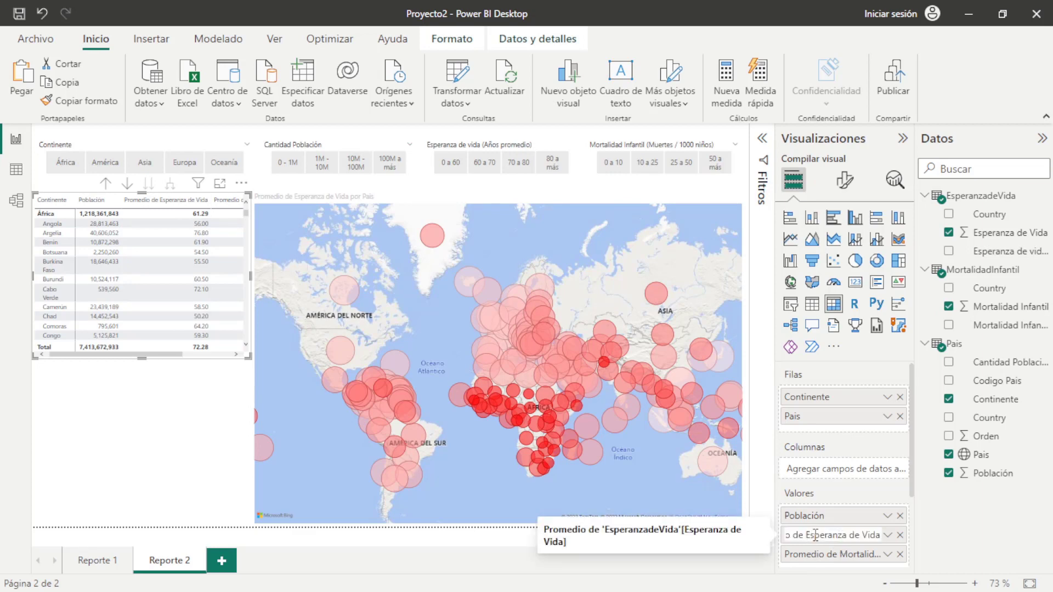
key(shift+Home)
key(BackSpace)
key(Return)
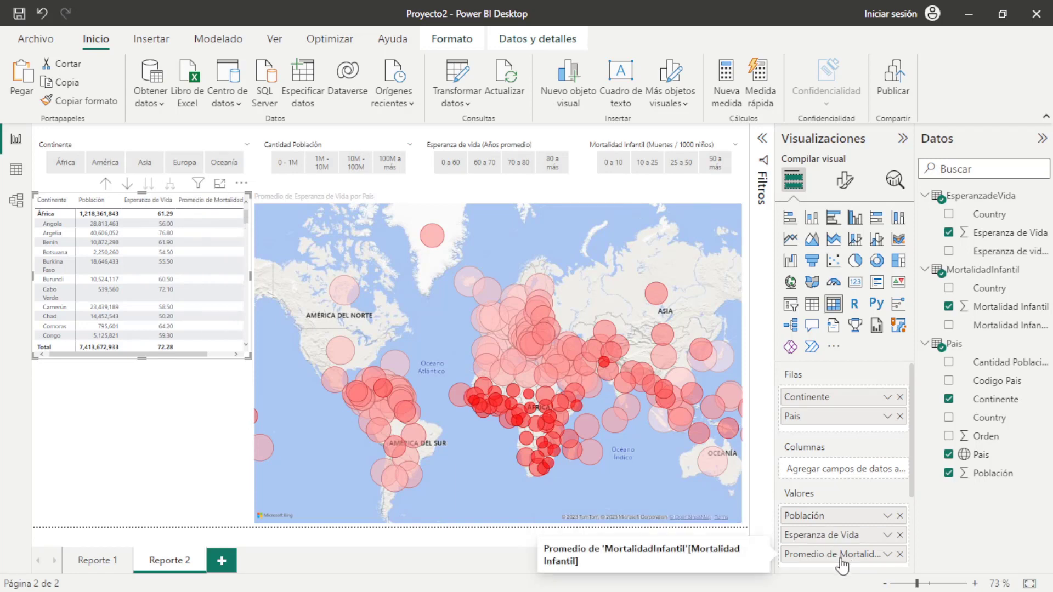
double_click(837, 557)
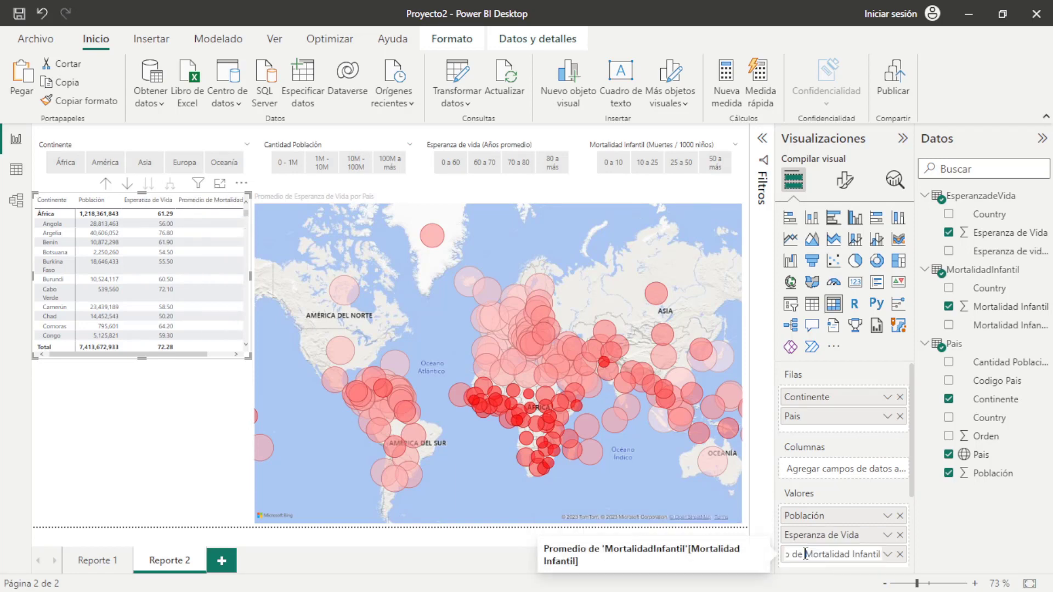
key(shift+Home)
key(BackSpace)
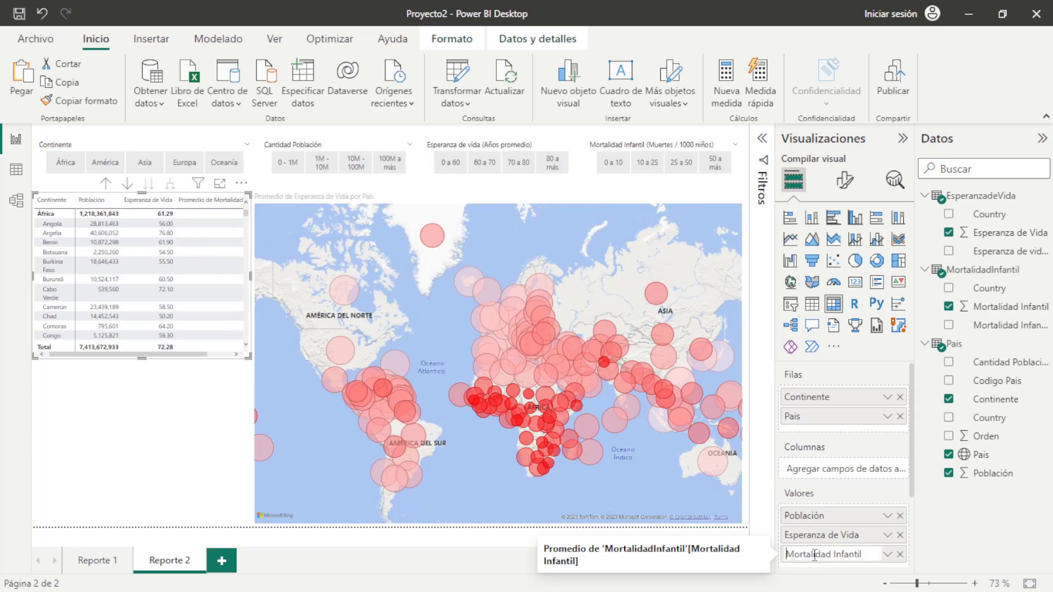
key(Return)
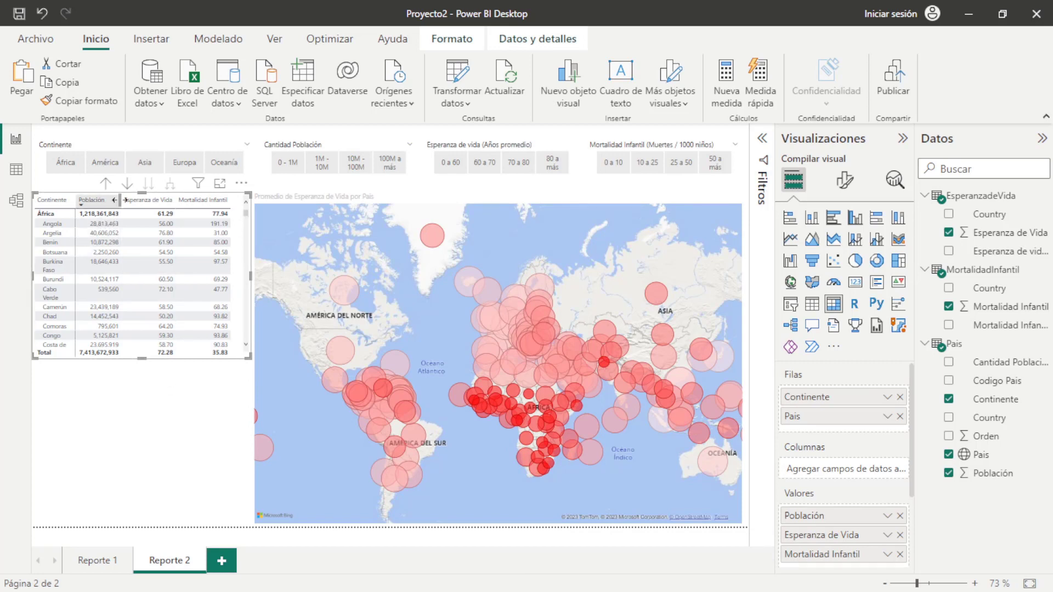
Widen the Población column in the matrix
drag(120, 200, 128, 201)
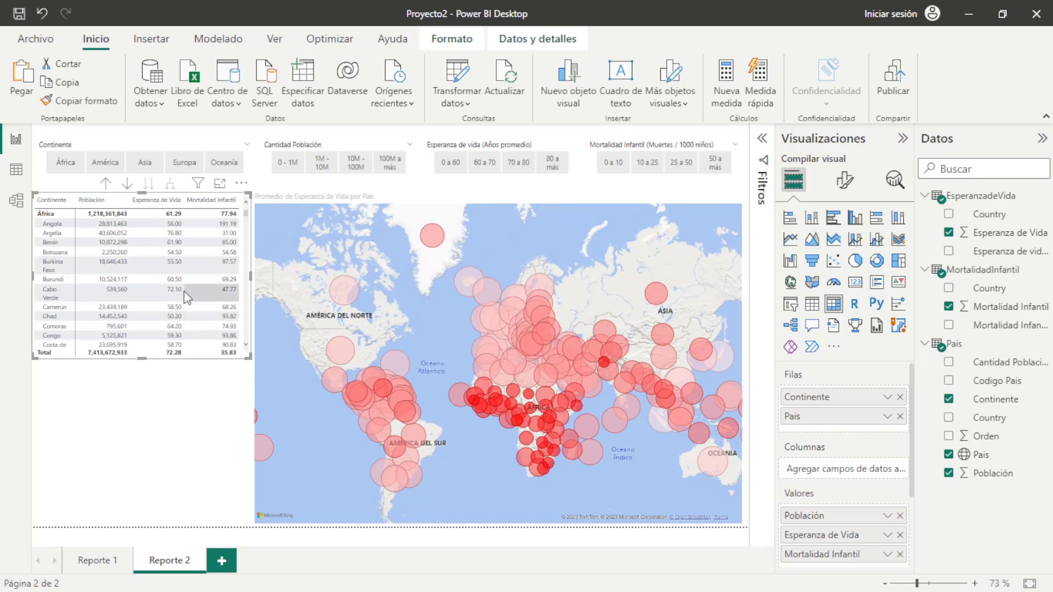
scroll(184, 291, down, 2)
scroll(186, 282, up, 2)
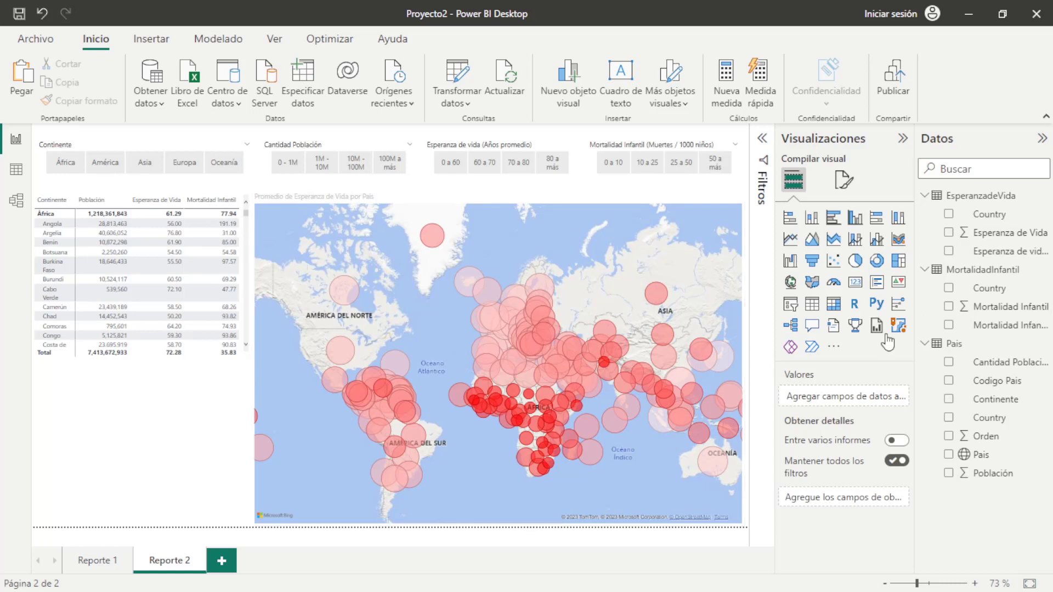
Add a scatter chart plotting one point per Pais with Mortalidad Infantil on the X axis
click(834, 264)
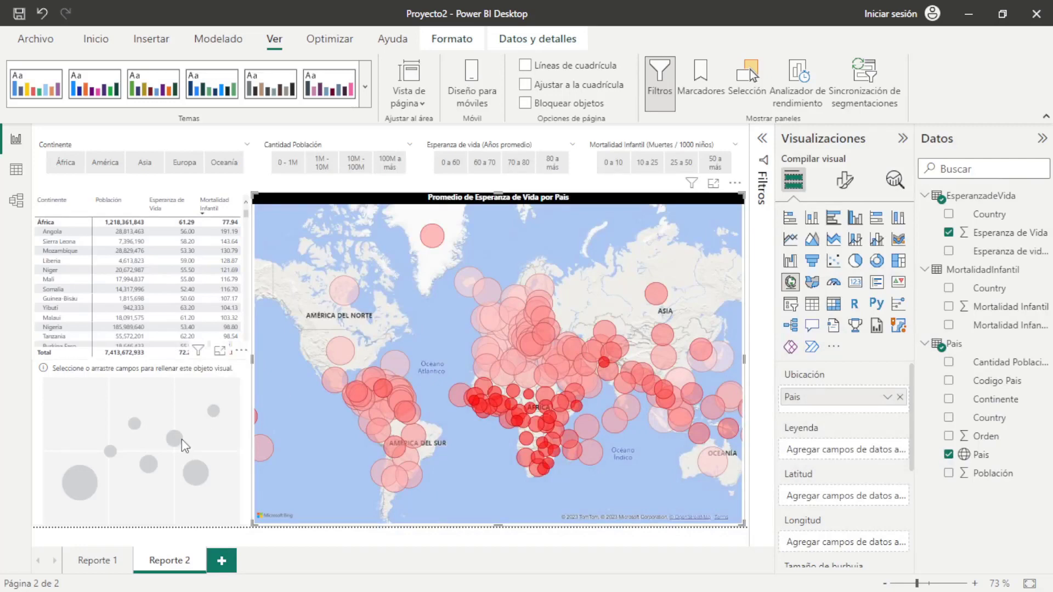
click(202, 419)
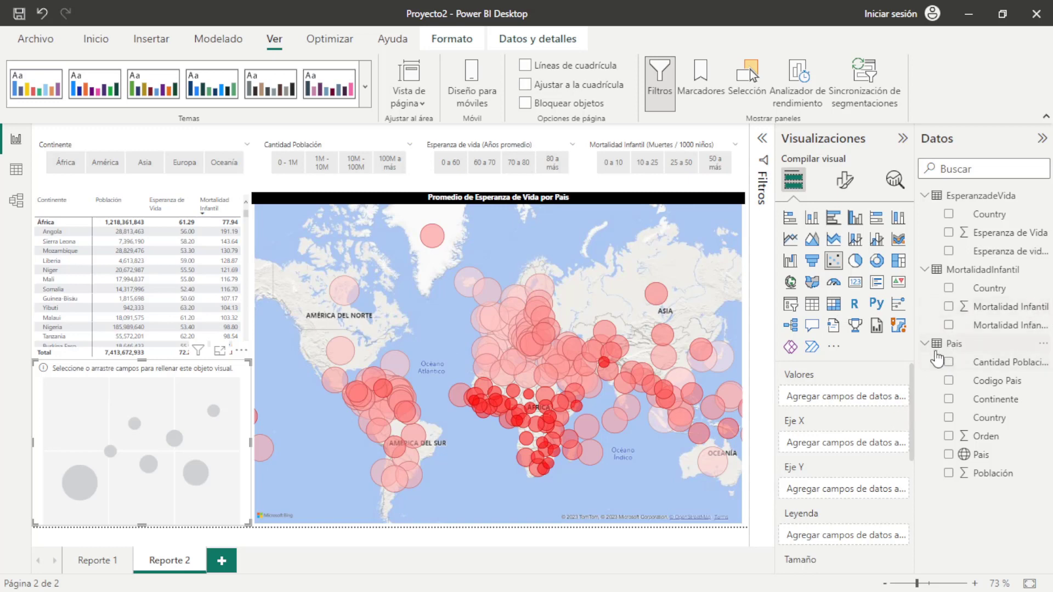
drag(982, 455, 843, 397)
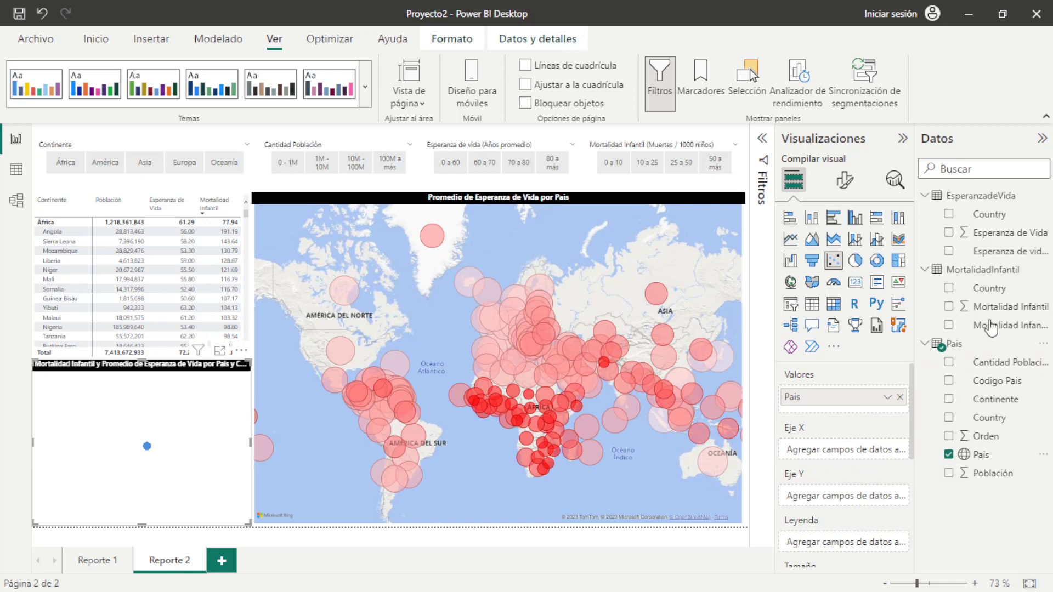
drag(995, 314, 858, 459)
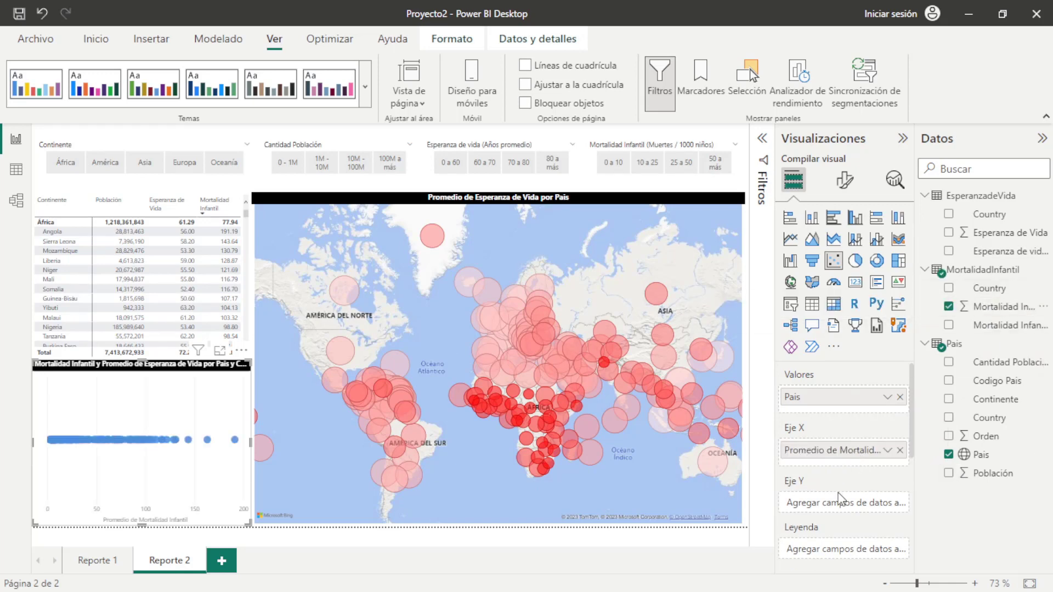
Put average Esperanza de Vida on the Eje Y and Continente in the Leyenda
drag(1004, 240, 851, 501)
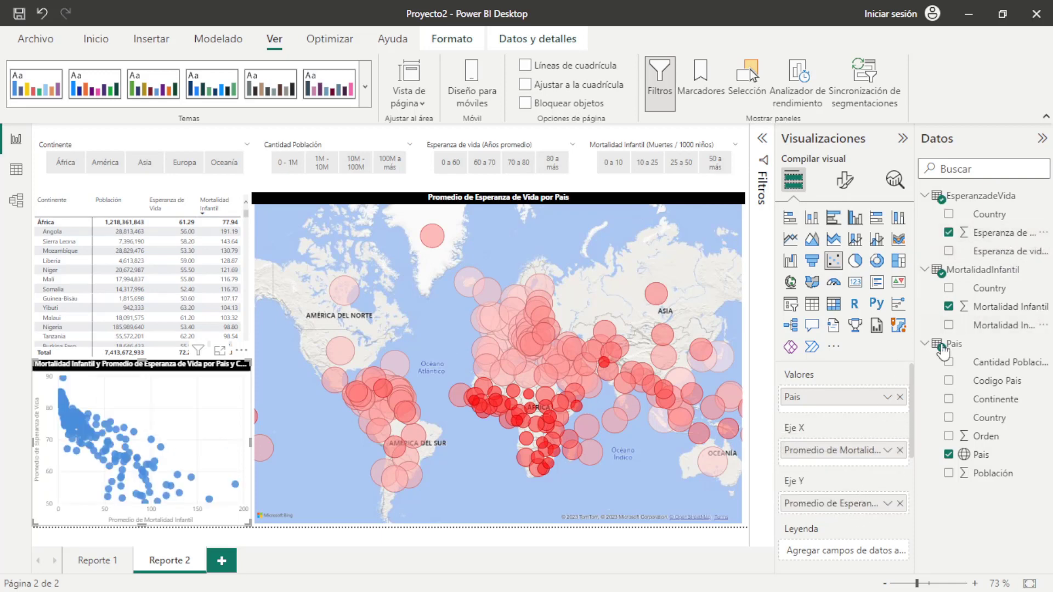
scroll(888, 462, down, 1)
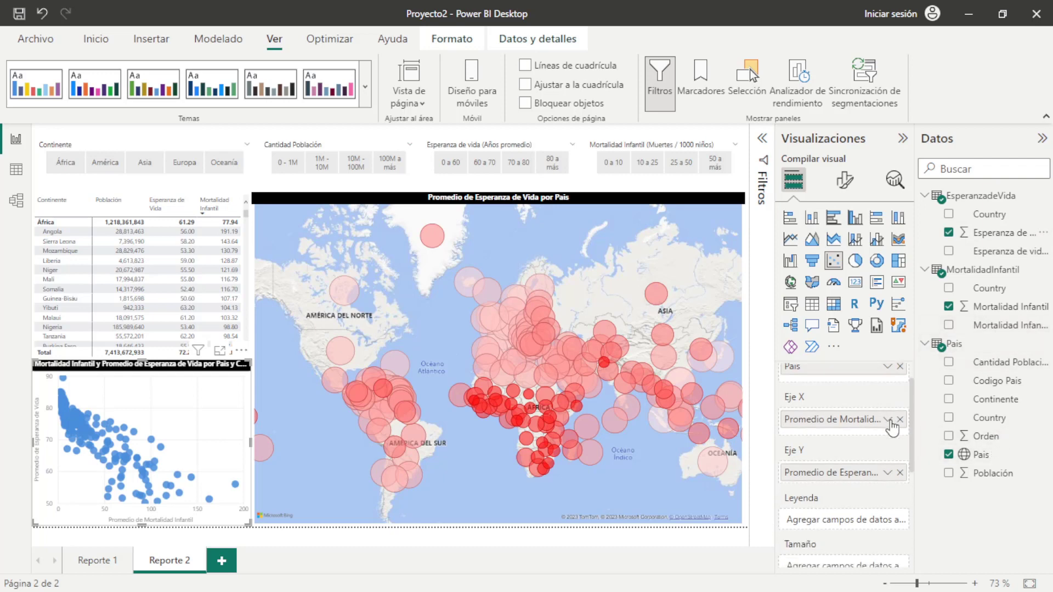
scroll(875, 466, down, 2)
mouse_move(995, 399)
mouse_down()
mouse_move(865, 475)
mouse_move(862, 461)
mouse_up()
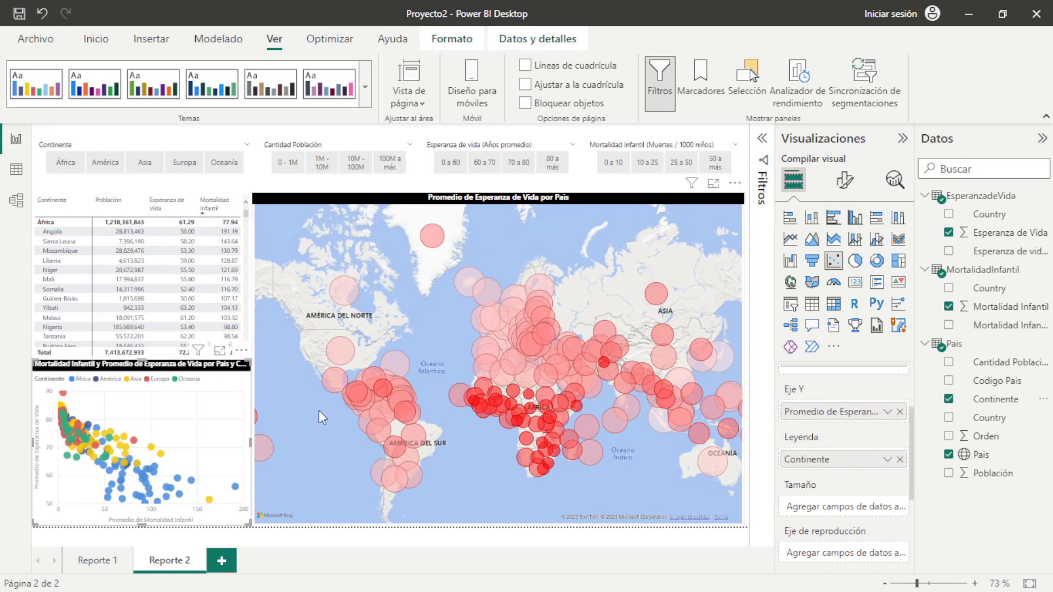
Open the map's title settings under Formato visual > General and turn off bold
mouse_move(453, 314)
click(540, 206)
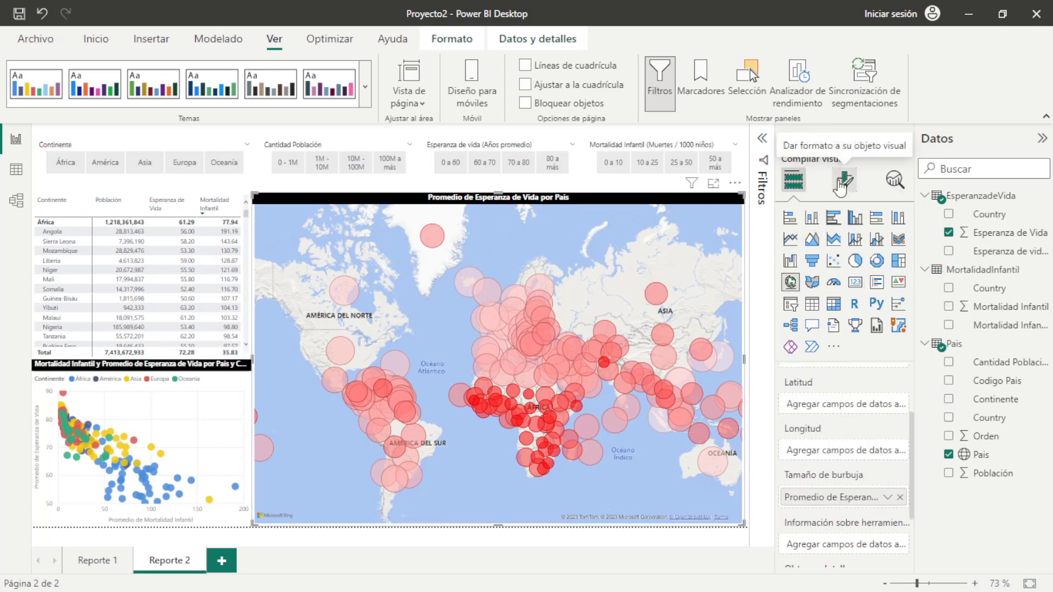
click(842, 181)
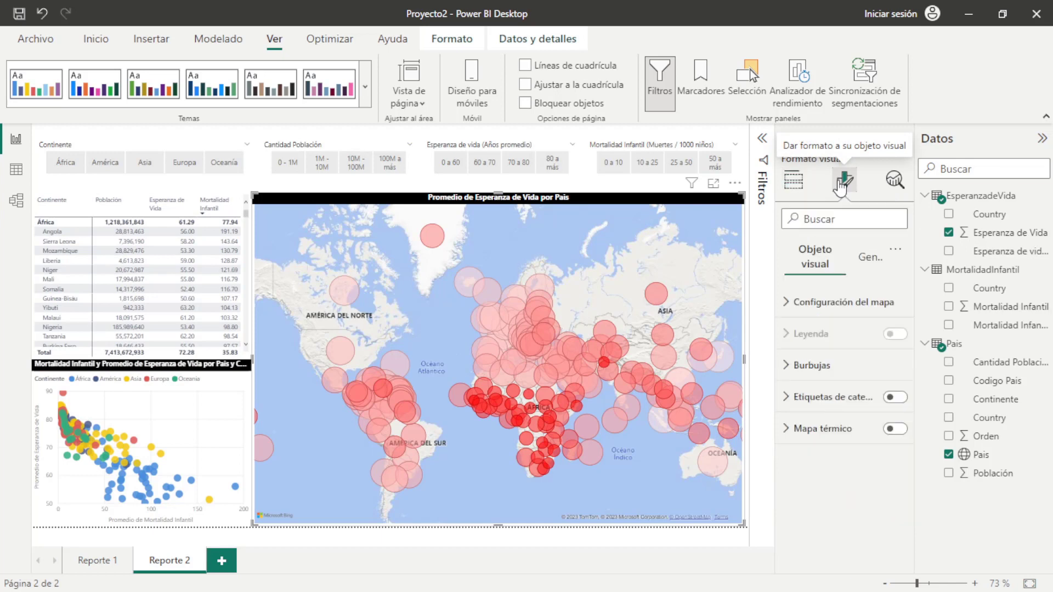
click(865, 262)
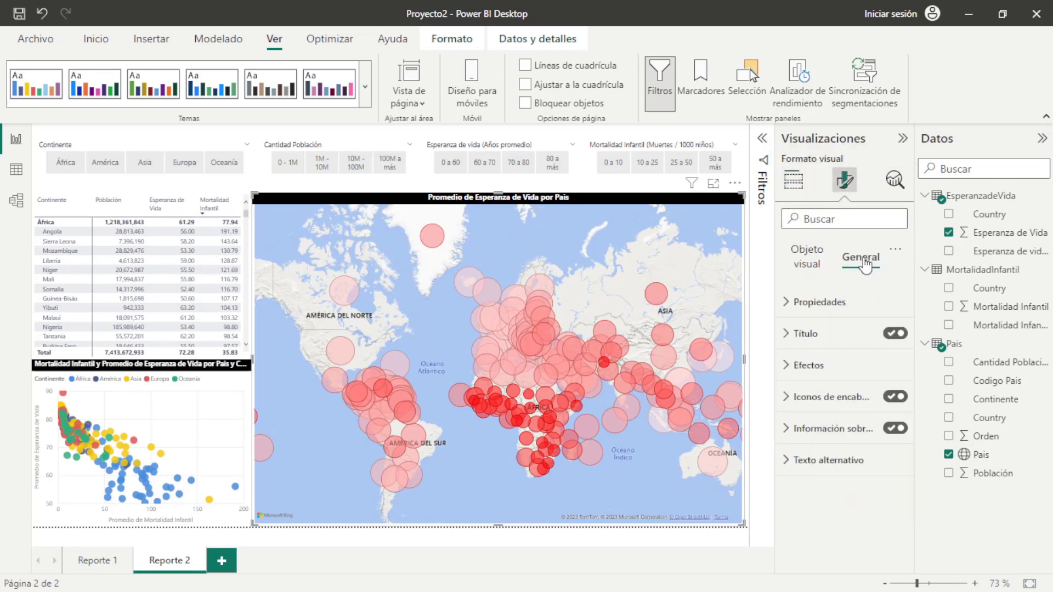
click(790, 334)
scroll(861, 366, down, 1)
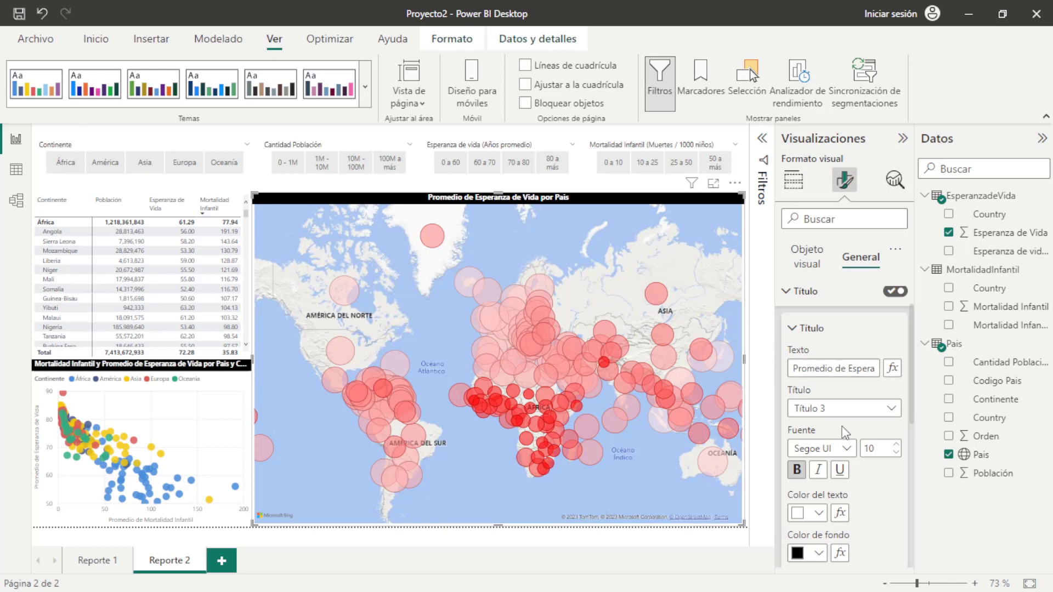
scroll(847, 433, down, 1)
click(806, 434)
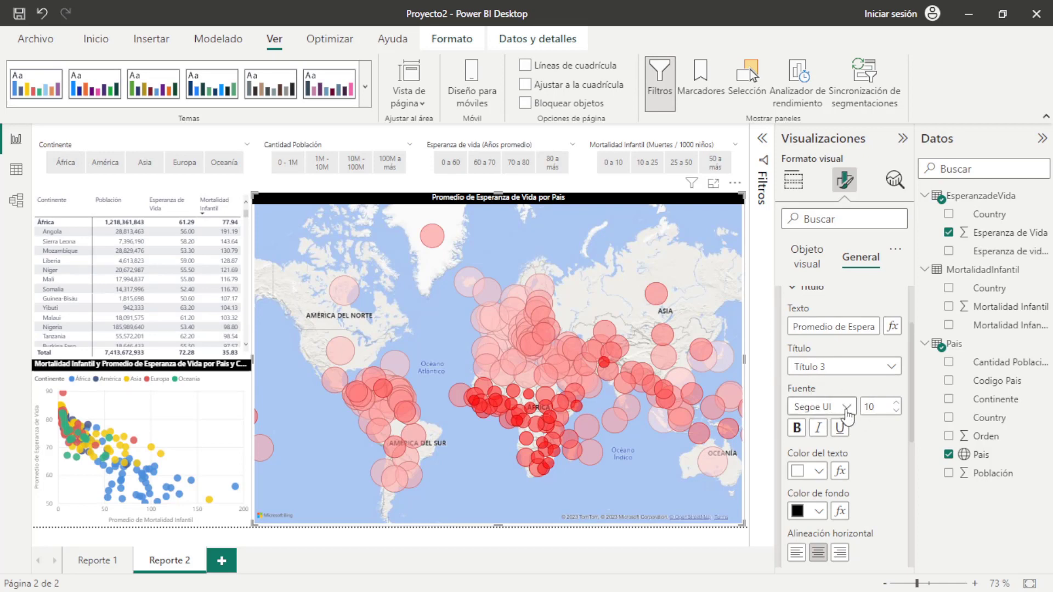
Give the map title Segoe UI Bold font, light grey text and a dark blue background
click(848, 408)
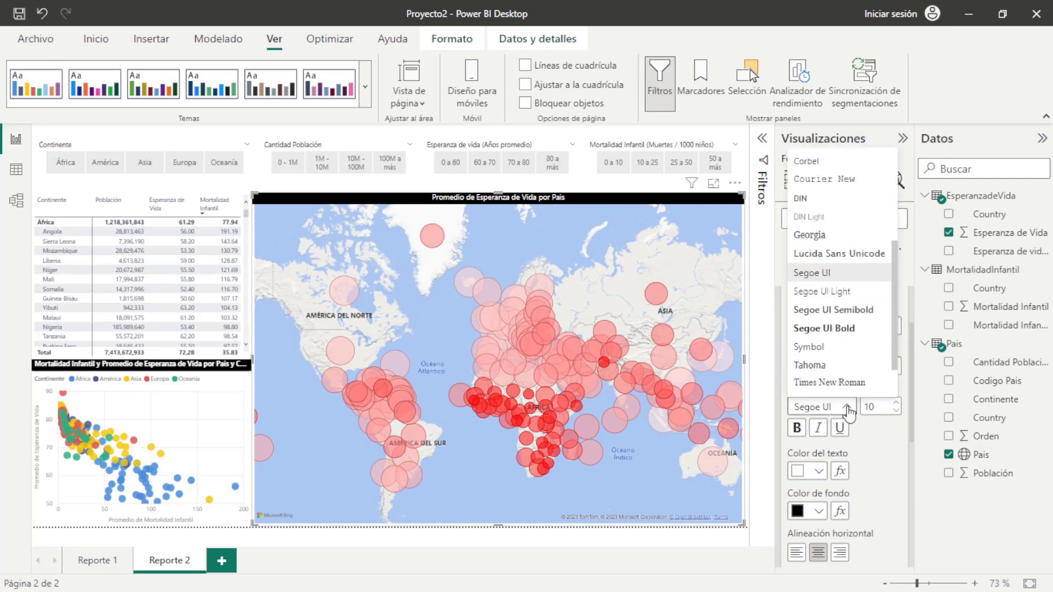
click(851, 329)
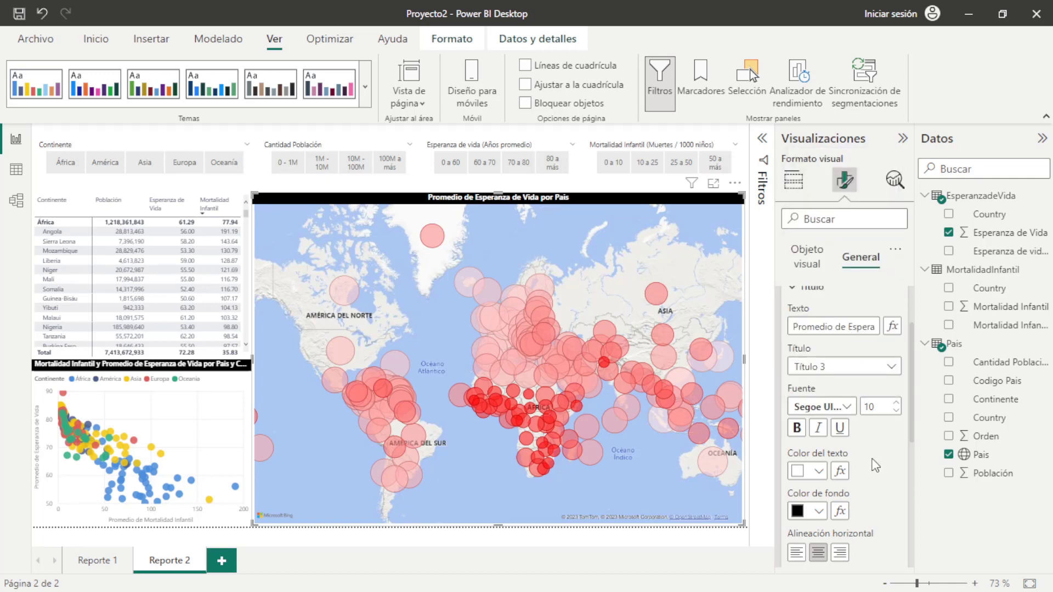
scroll(879, 451, down, 2)
scroll(880, 451, down, 2)
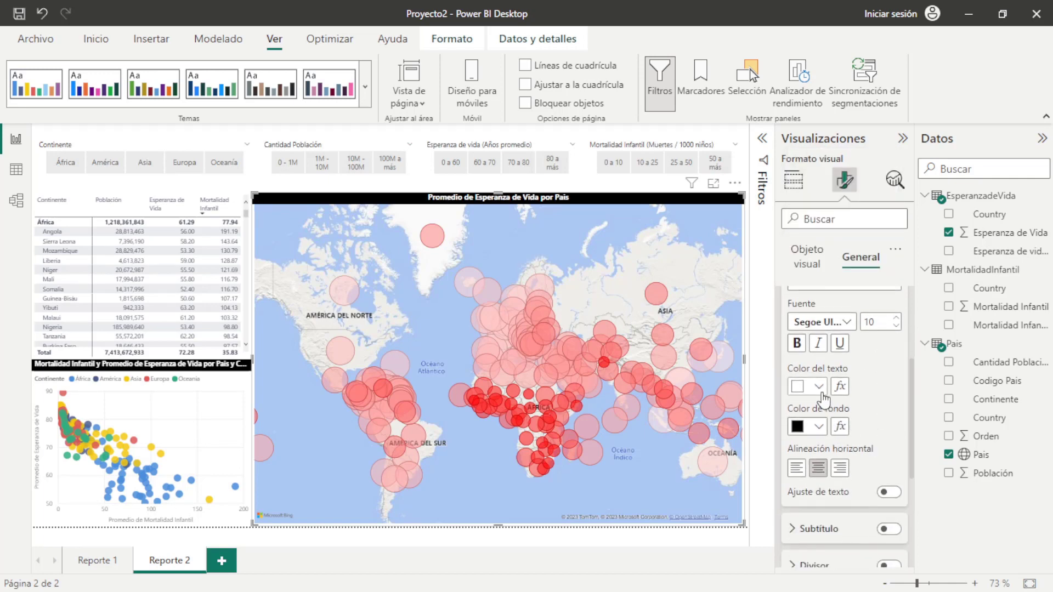
click(819, 387)
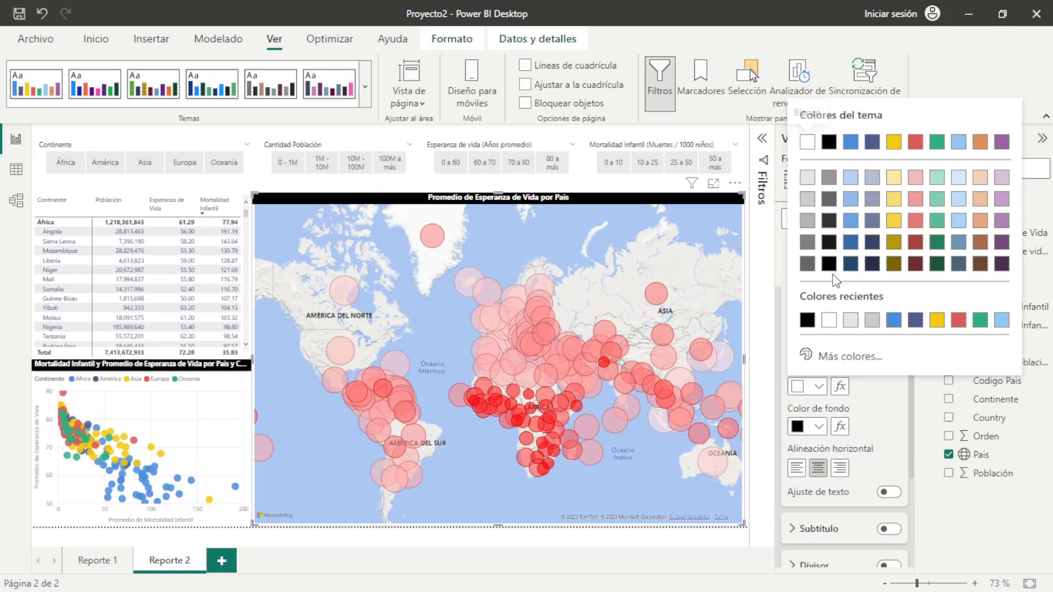
click(807, 177)
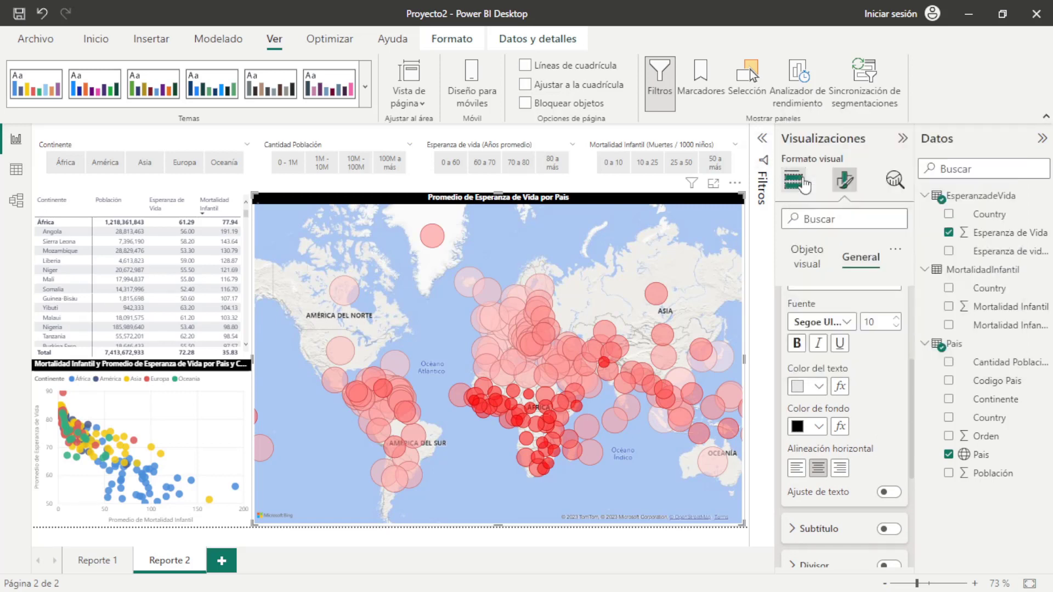
click(821, 427)
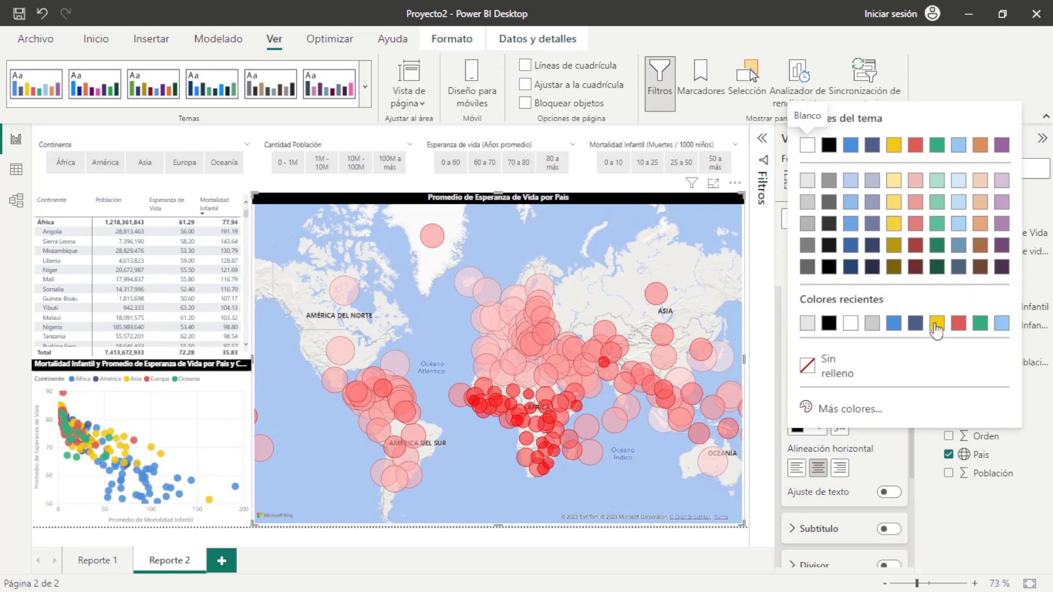
click(915, 324)
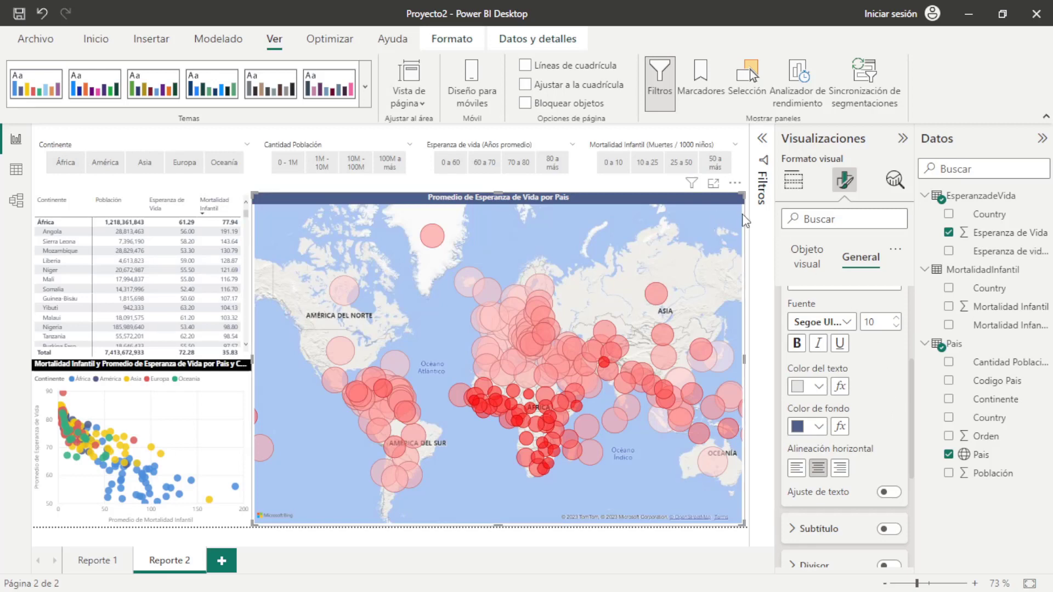
Copy the map's dark blue title formatting onto the scatter chart with Copiar formato
click(102, 44)
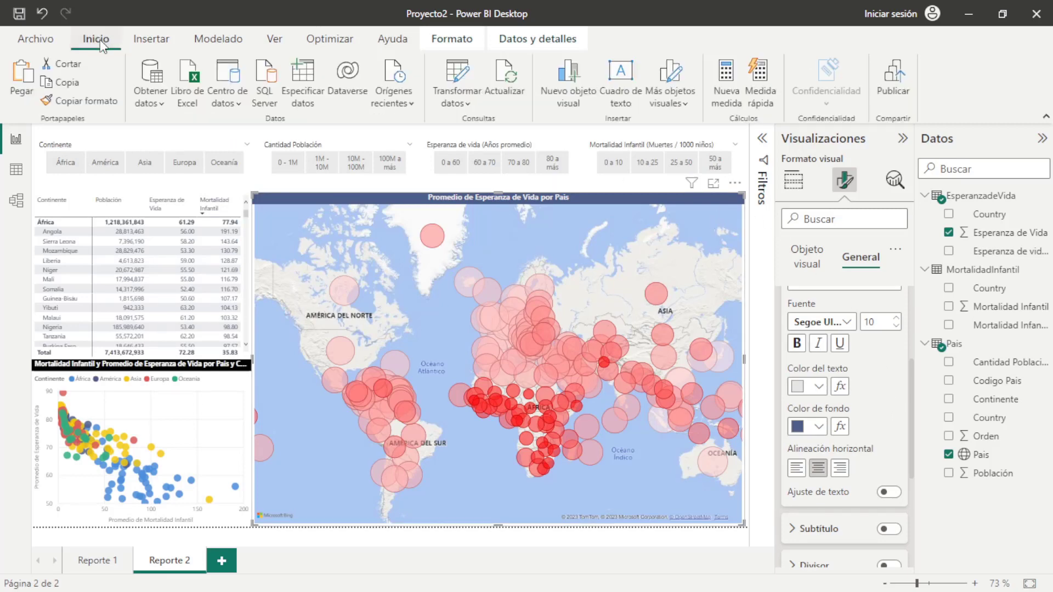
click(102, 101)
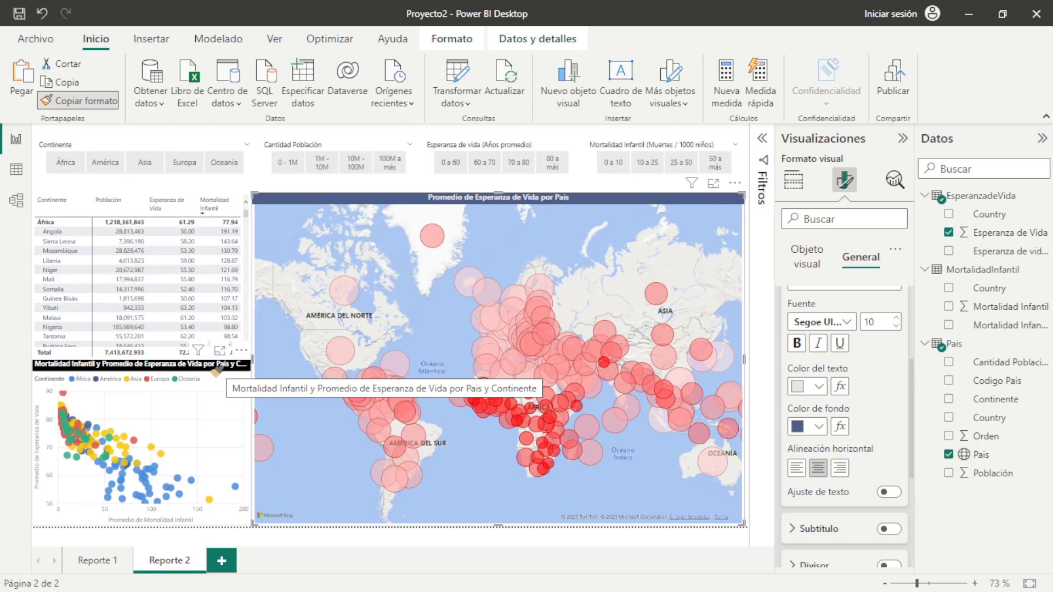
click(216, 371)
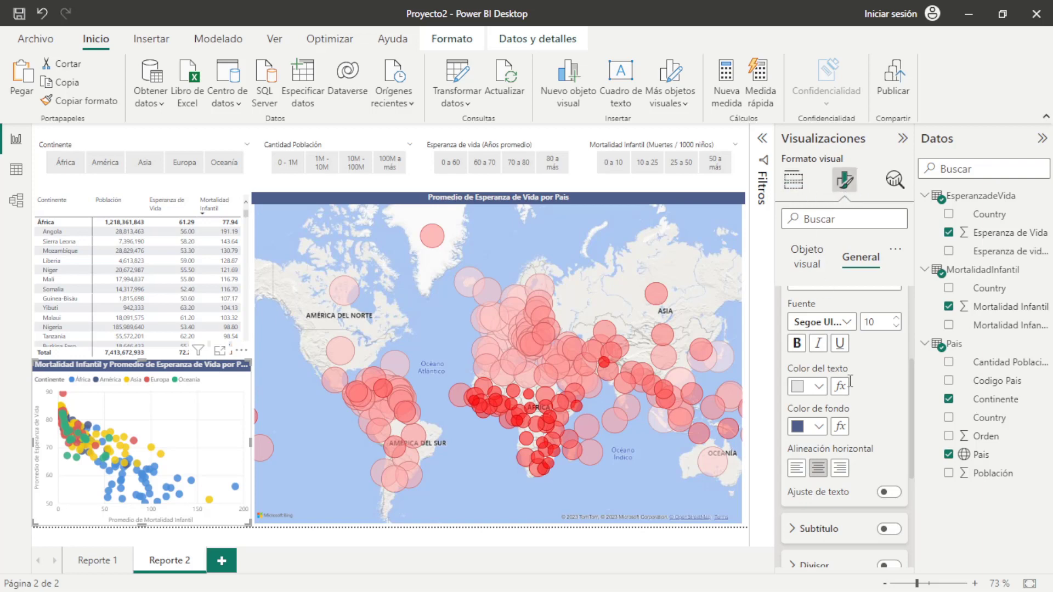
Edit the scatter chart title so 'Promedio de' opens it instead of preceding 'Esperanza de Vida'
scroll(856, 393, up, 3)
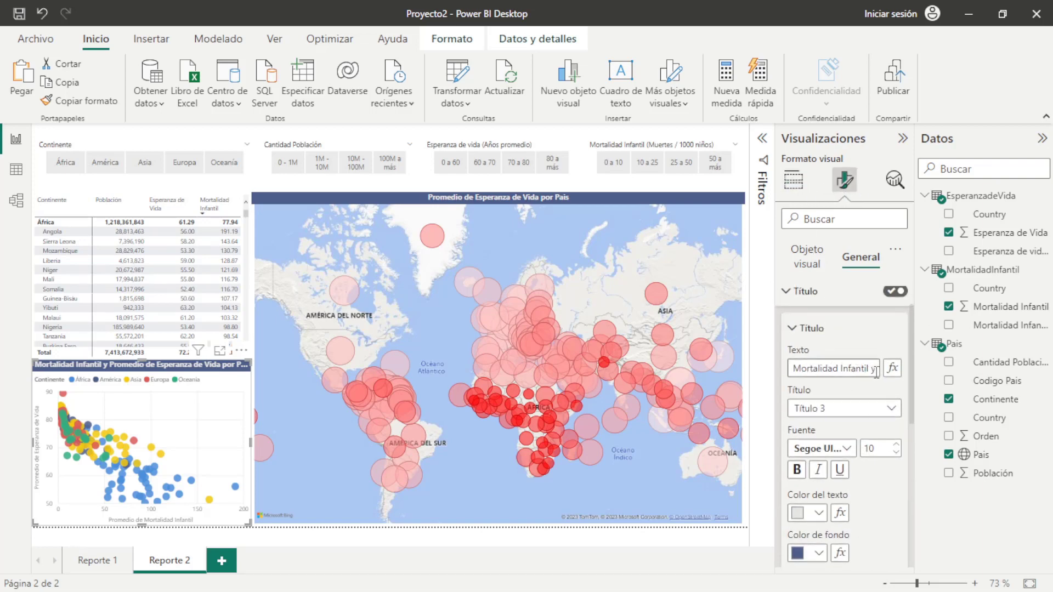
drag(876, 372, 840, 375)
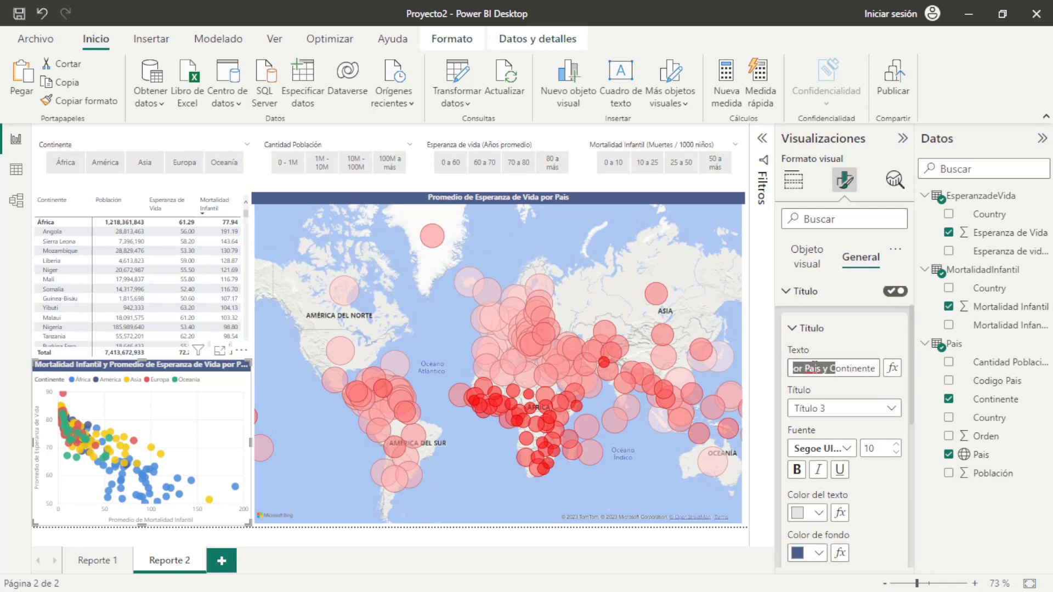
key(Left)
key(Left)
key(Left)
key(Left)
key(Left)
key(Left)
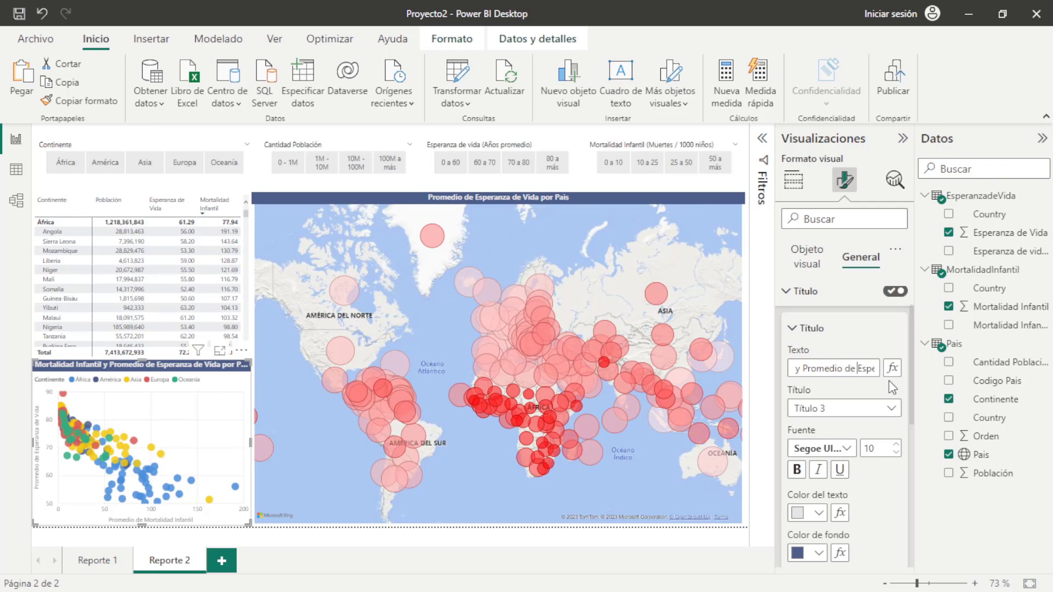
key(BackSpace)
key(BackSpace)
key(BackSpace)
key(BackSpace)
key(BackSpace)
key(BackSpace)
key(BackSpace)
key(BackSpace)
key(BackSpace)
key(BackSpace)
key(BackSpace)
key(Left)
key(Left)
key(Left)
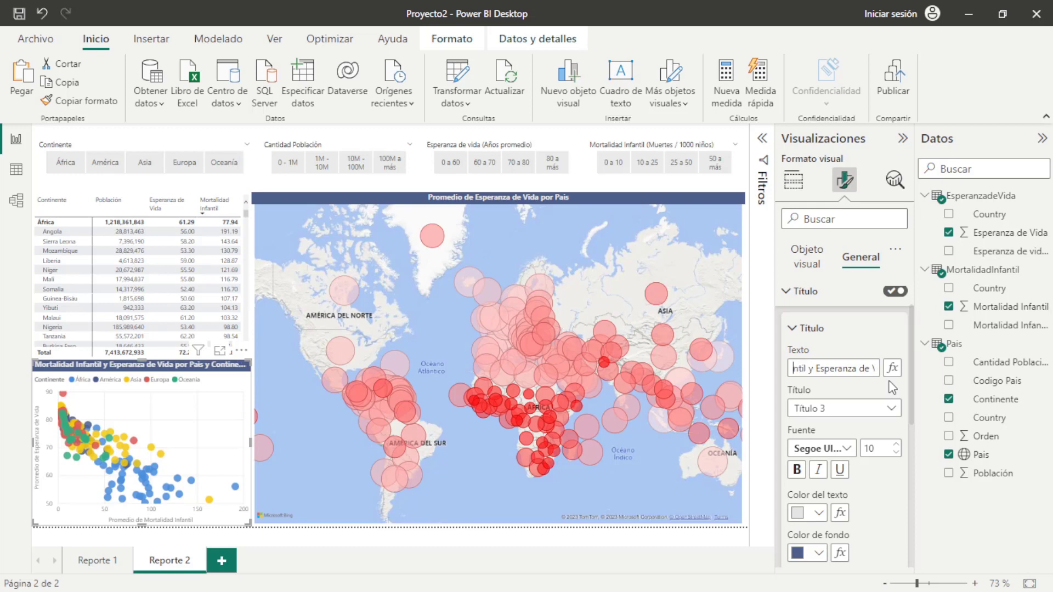
key(Left)
key(Left)
key(Left)
text(P)
text(romedio )
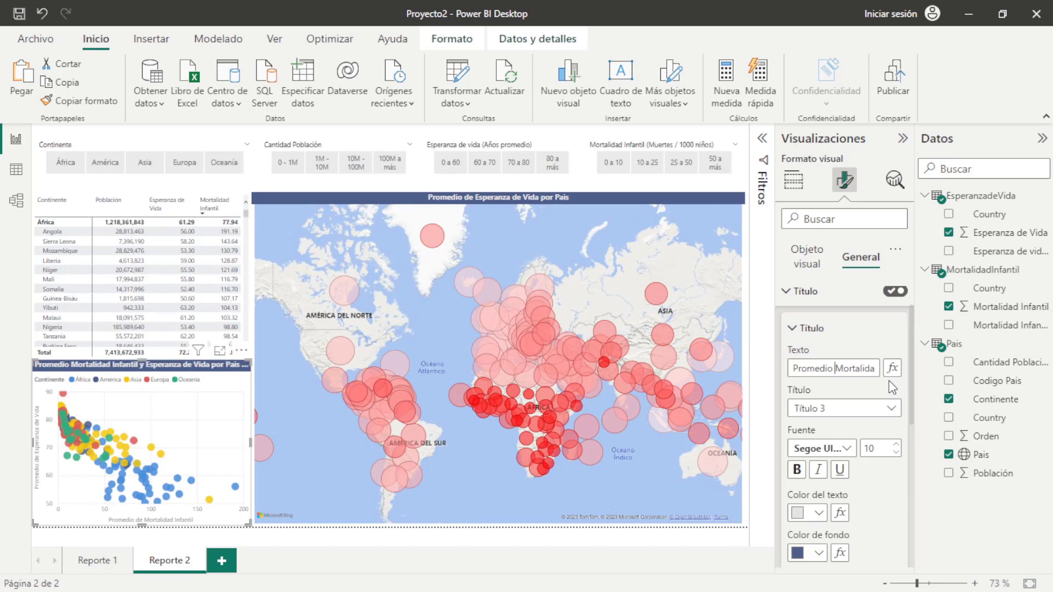
text(de)
key(Right)
key(Right)
key(Right)
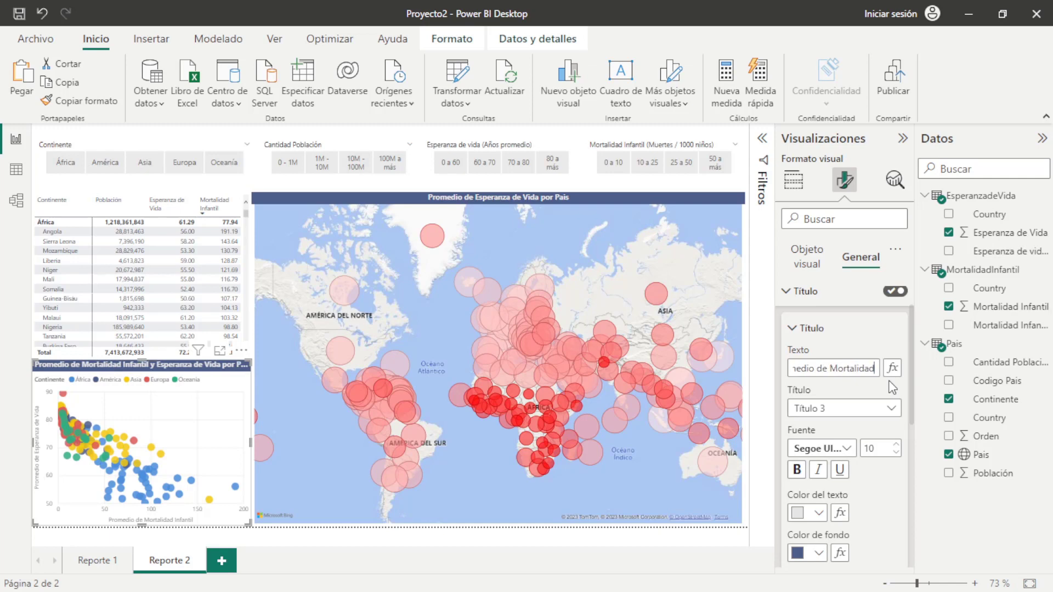
key(Right)
key(Right)
key(Right)
key(Right)
key(Right)
key(Right)
key(Right)
key(Right)
key(Right)
key(Right)
key(Right)
key(Right)
key(Right)
key(Right)
key(Right)
key(Right)
key(Right)
key(Right)
key(Right)
key(Right)
key(Right)
key(Right)
key(Right)
key(Right)
key(Right)
key(Right)
key(Right)
key(Right)
key(Right)
key(Right)
key(Right)
key(Right)
key(Right)
key(Right)
key(Right)
click(797, 329)
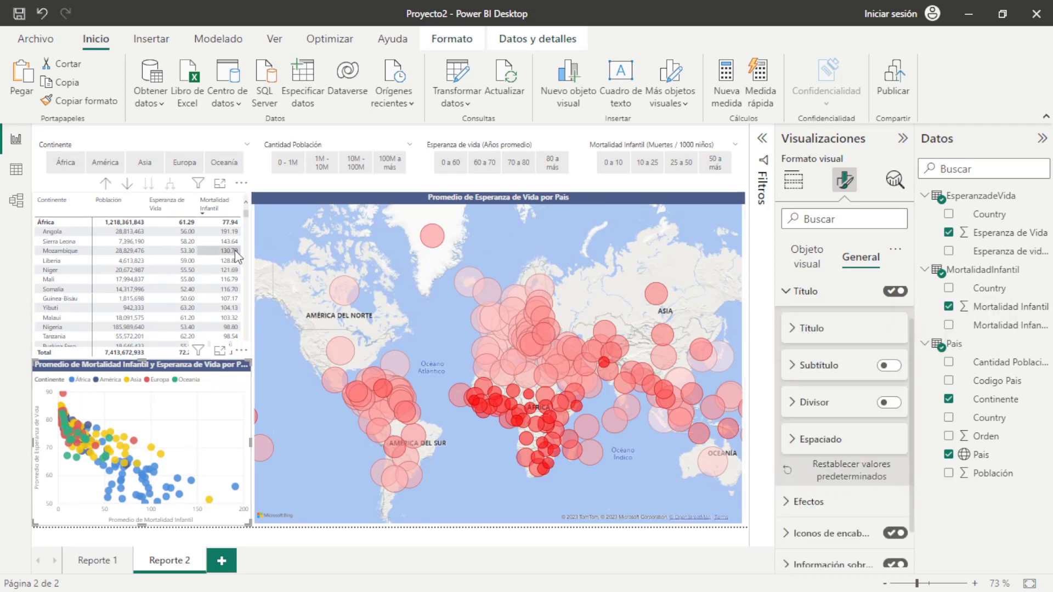
mouse_move(139, 280)
mouse_move(185, 337)
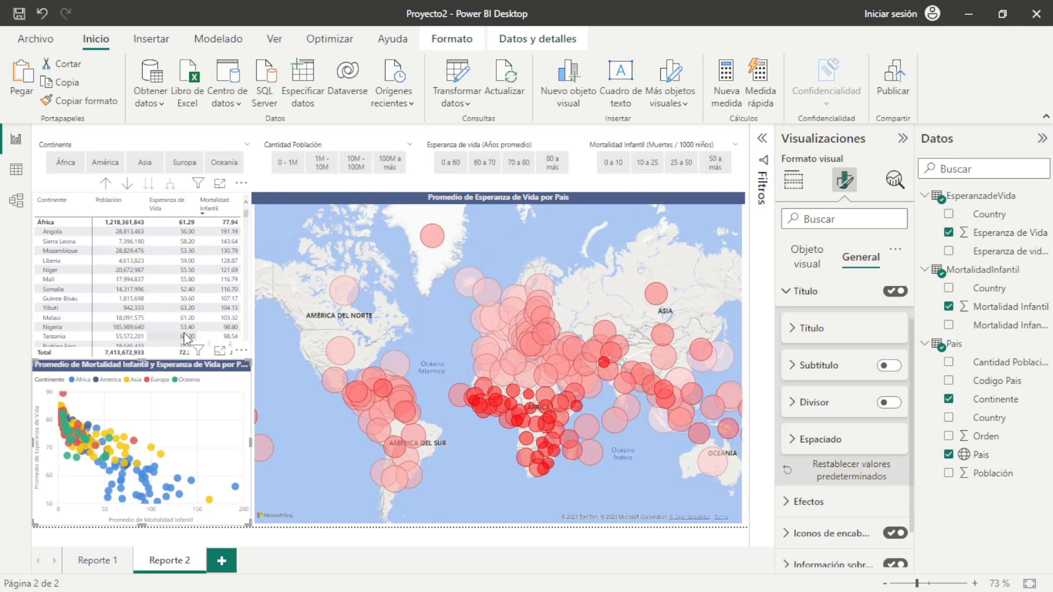
Select the continent and country matrix and expand its cell element formatting options
click(93, 201)
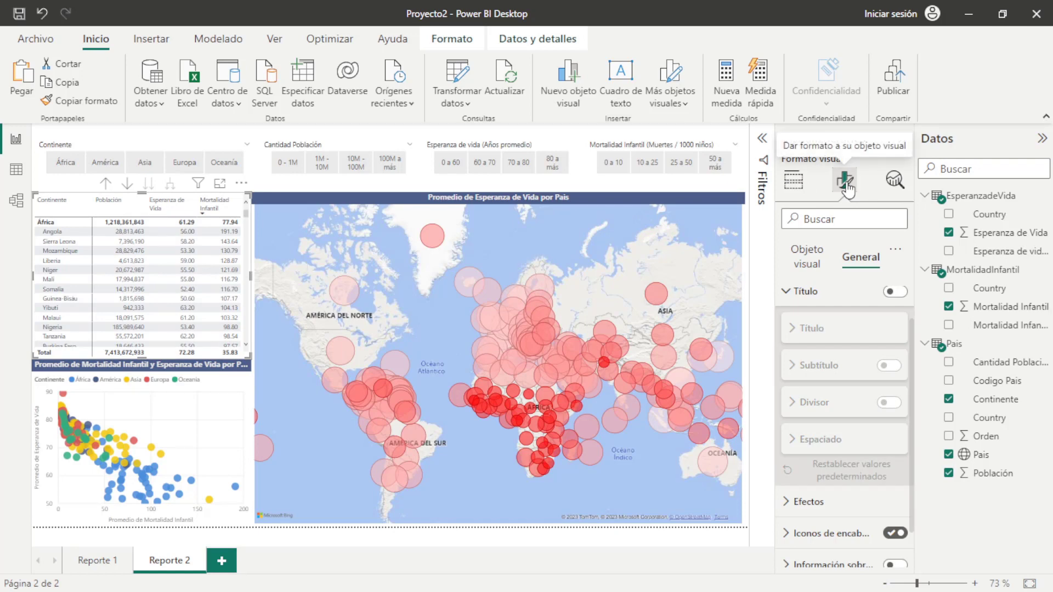
click(807, 257)
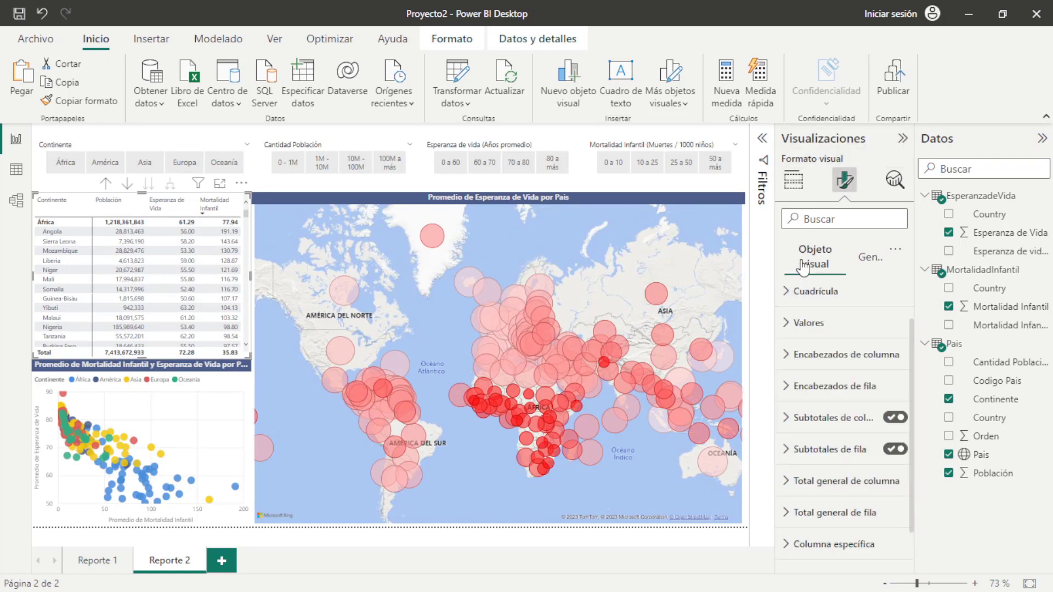
scroll(858, 342, down, 2)
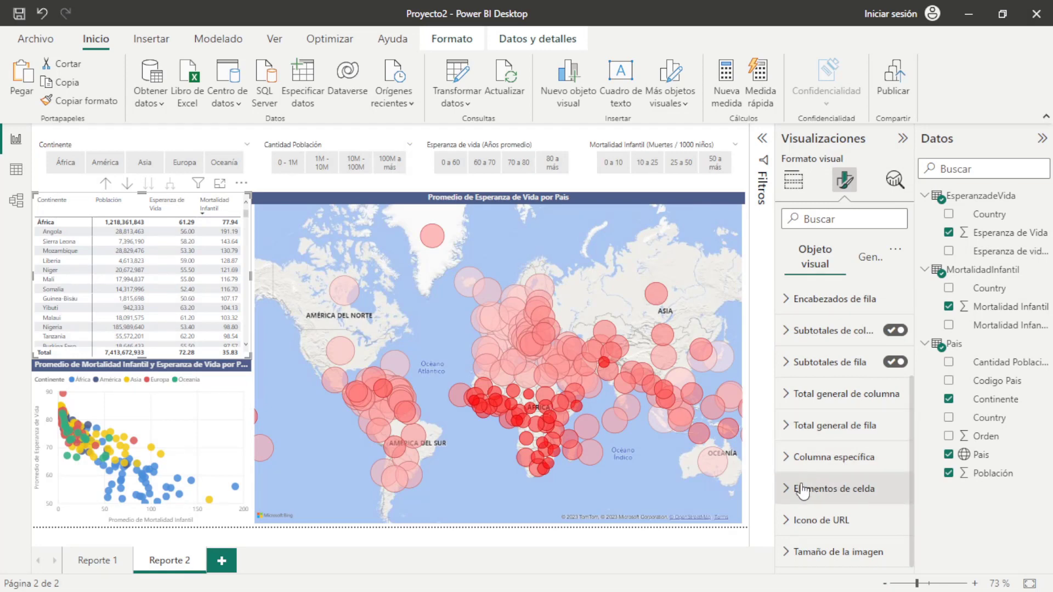
click(844, 488)
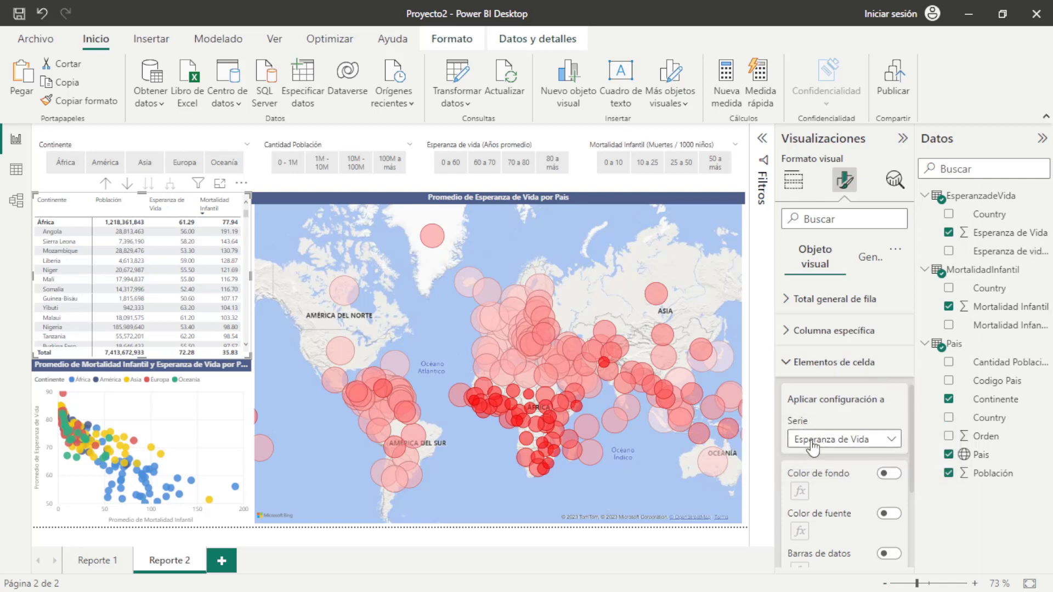
Expand Columna específica and scroll down to the Elementos de celda settings
scroll(886, 448, up, 3)
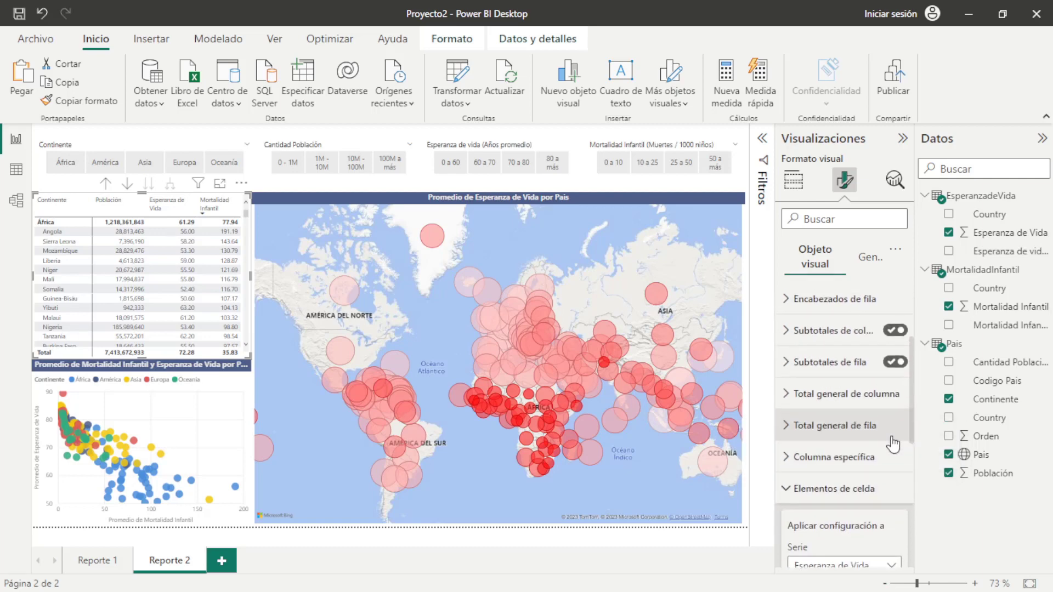
scroll(883, 455, down, 3)
scroll(844, 410, up, 2)
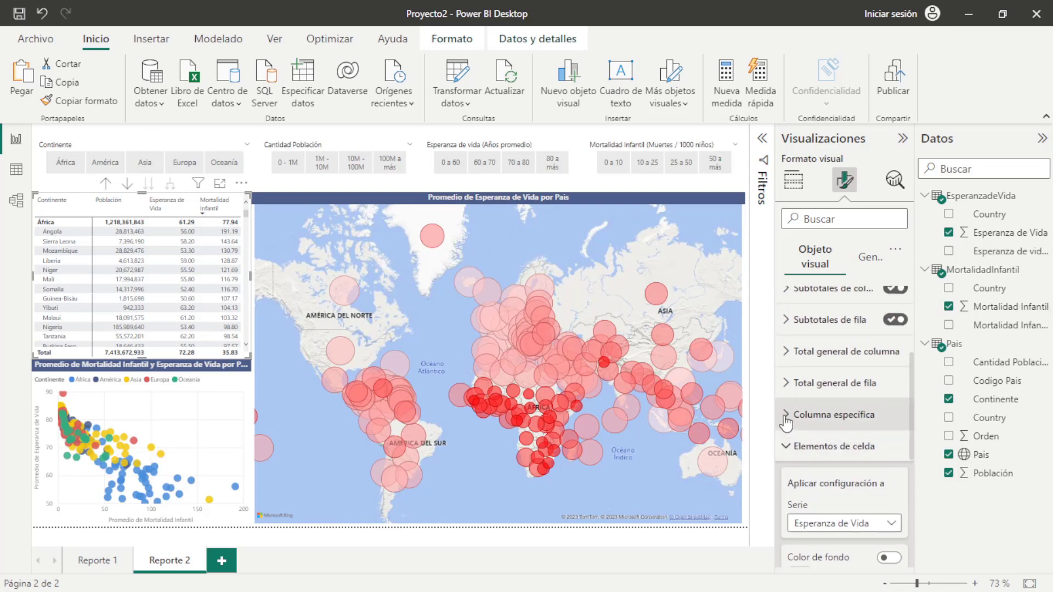
click(847, 411)
scroll(848, 420, down, 2)
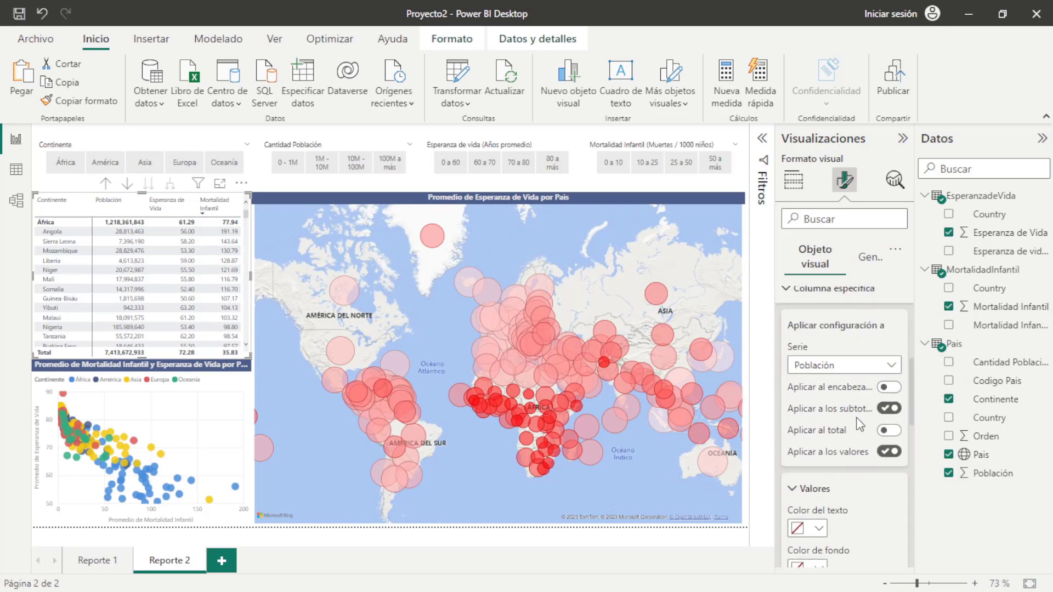
scroll(843, 420, down, 2)
scroll(864, 414, down, 2)
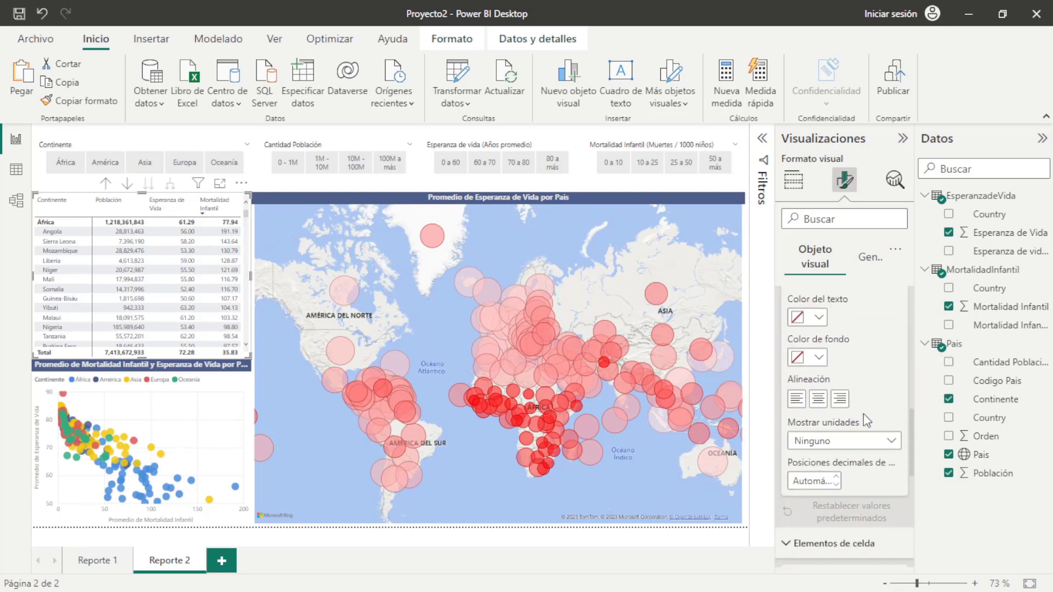
scroll(863, 413, down, 2)
scroll(865, 417, down, 1)
scroll(864, 422, down, 3)
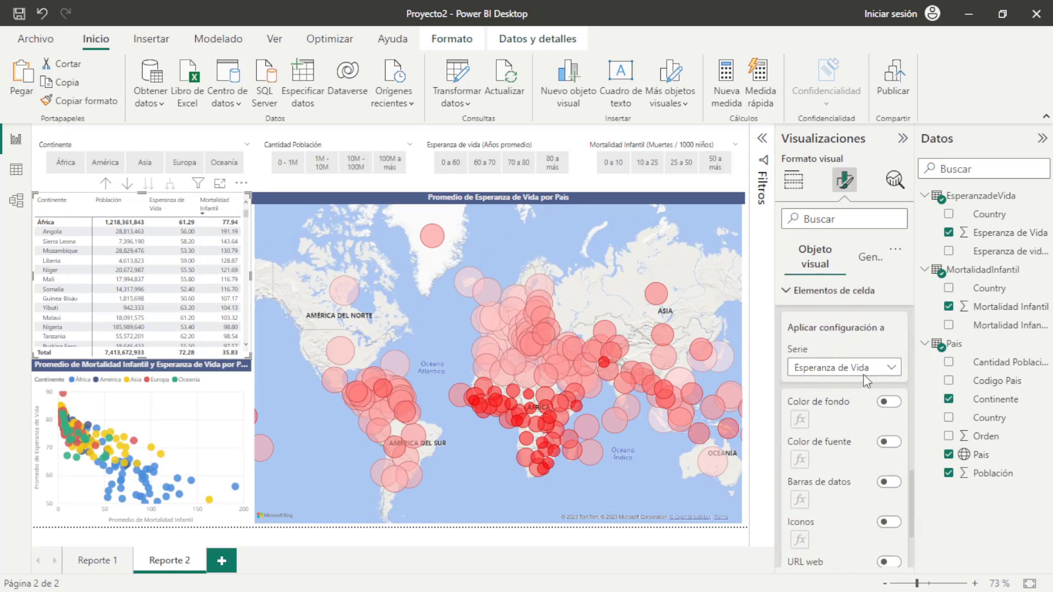
scroll(901, 454, down, 2)
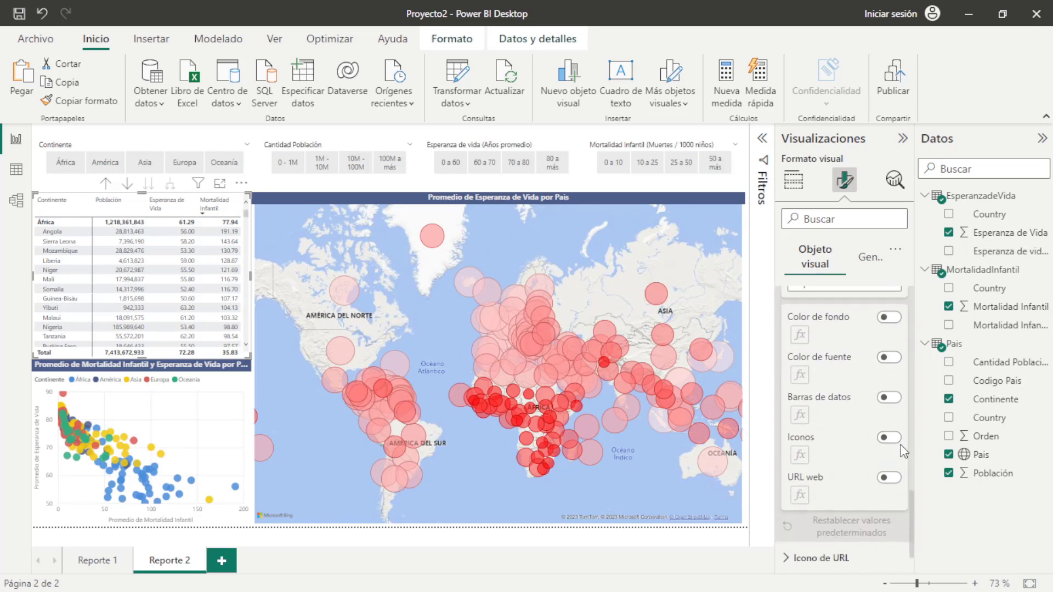
scroll(901, 453, up, 2)
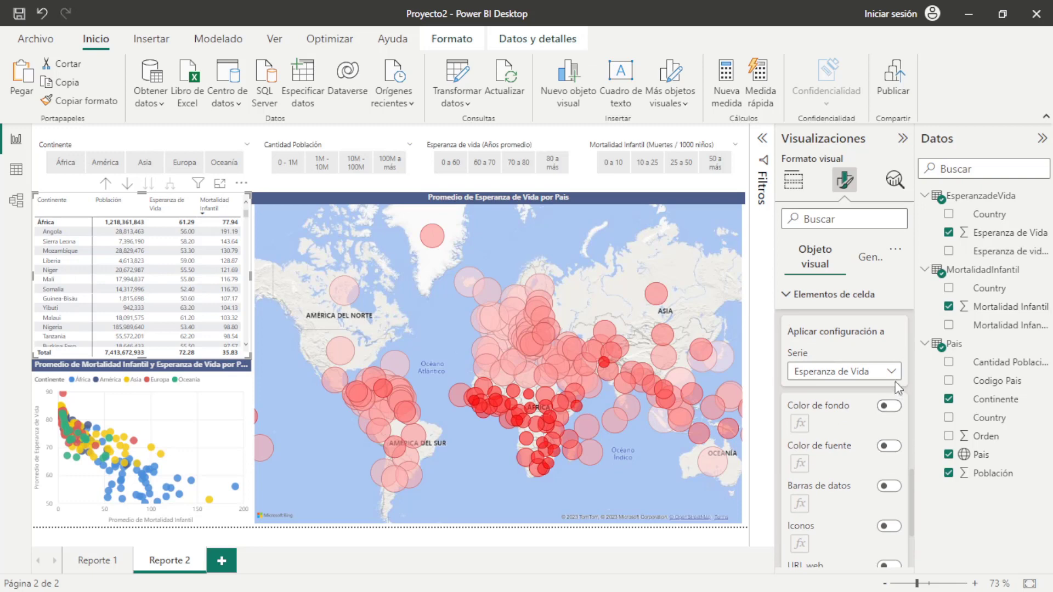
Try a background colour on the Población cells, then turn it back off
click(893, 373)
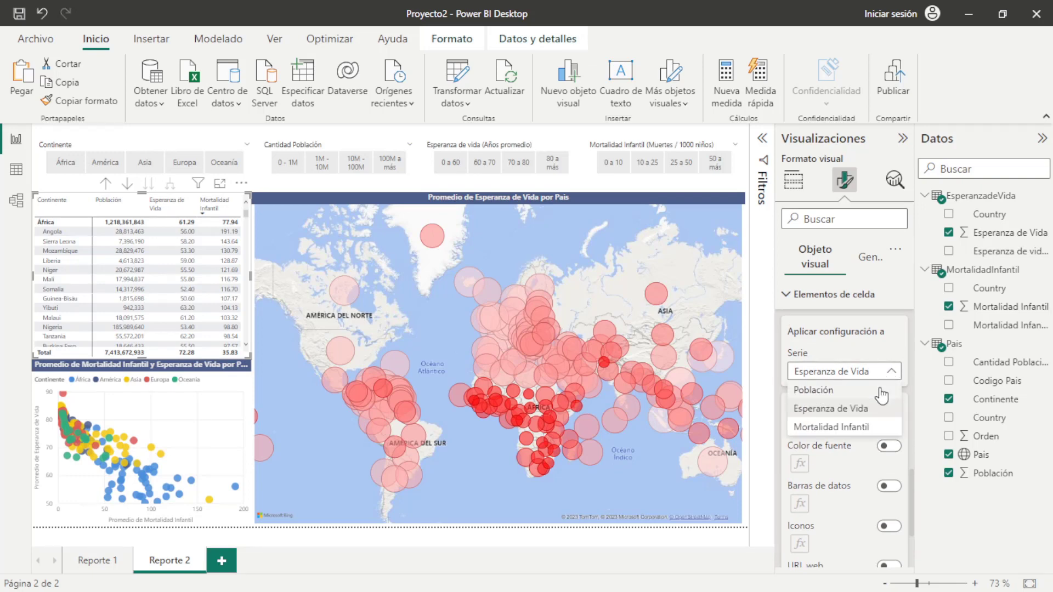
click(881, 390)
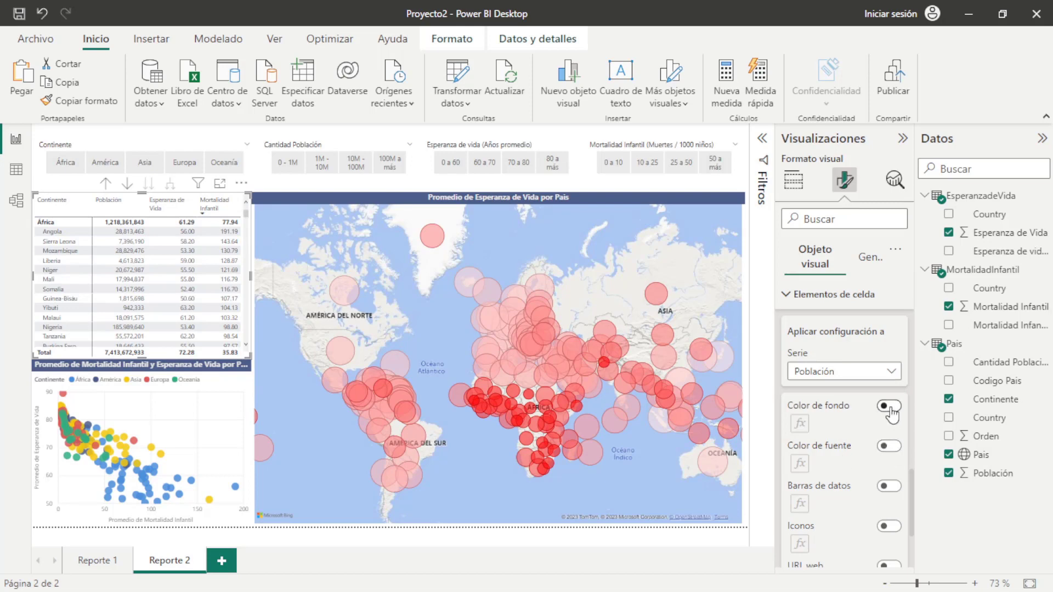
click(891, 408)
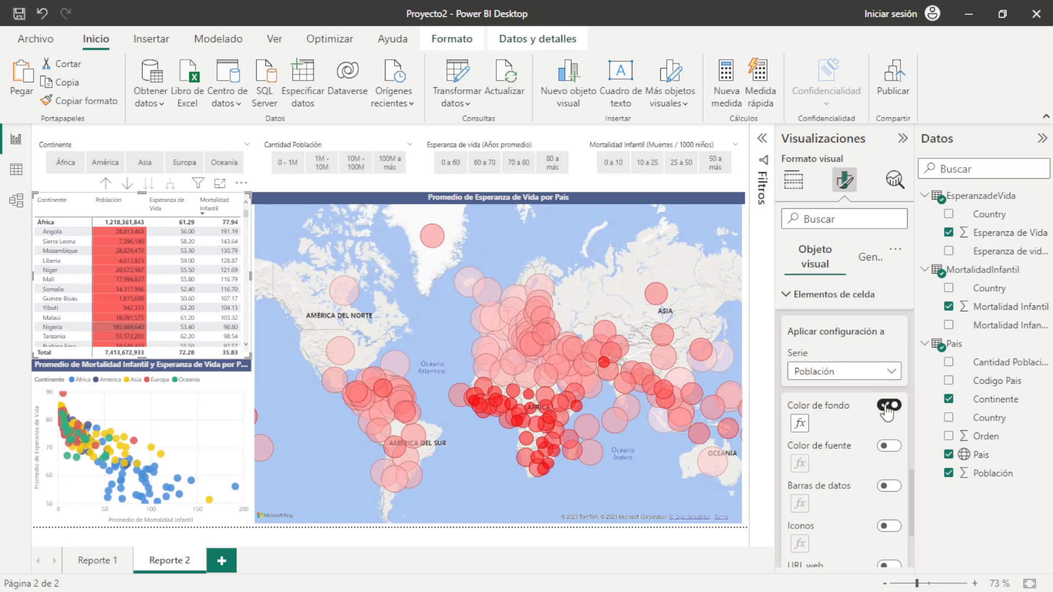
click(887, 408)
Target the Esperanza de Vida column and switch on its cell background colour
click(883, 372)
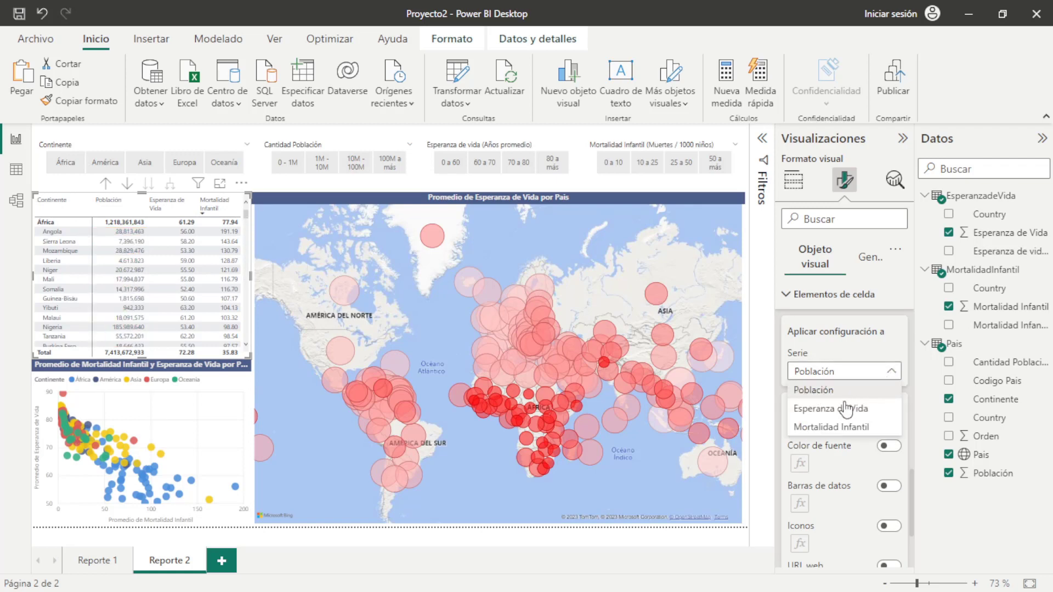
click(845, 417)
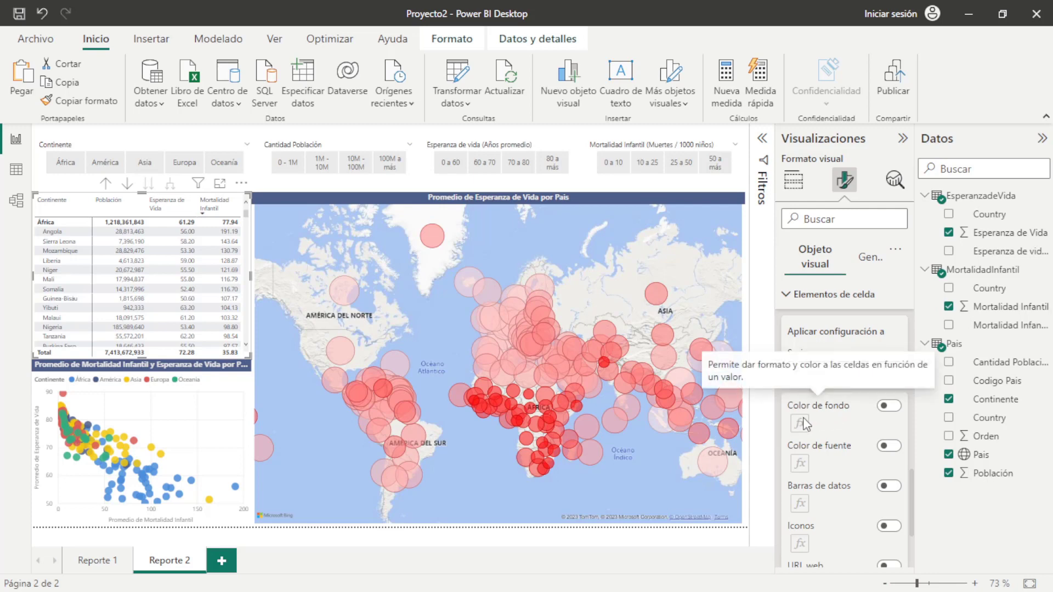
click(890, 408)
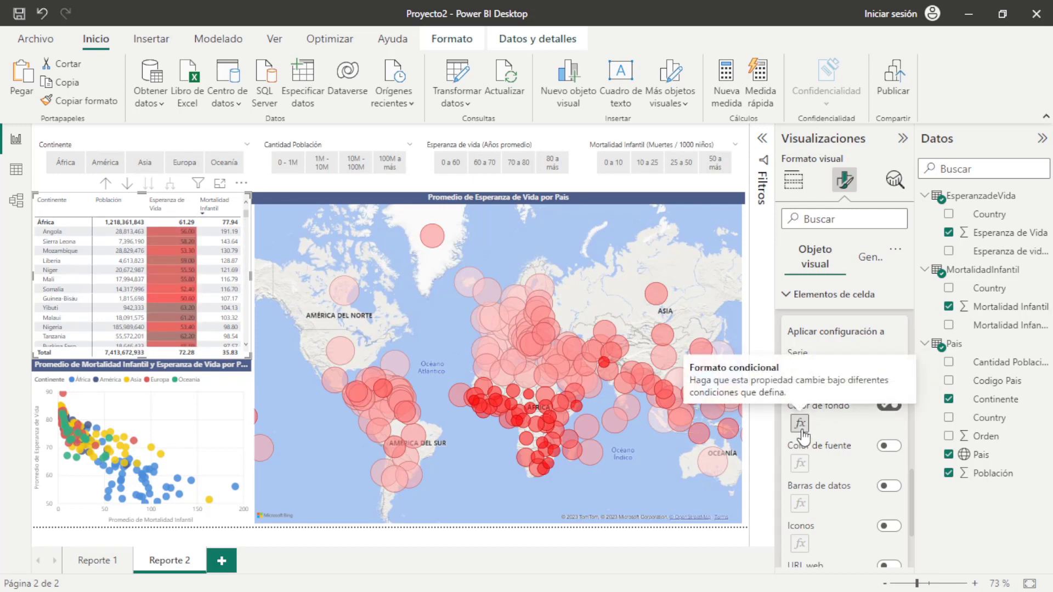
Set the Esperanza de Vida background gradient from red #FE0000 at minimum to white at maximum
click(800, 426)
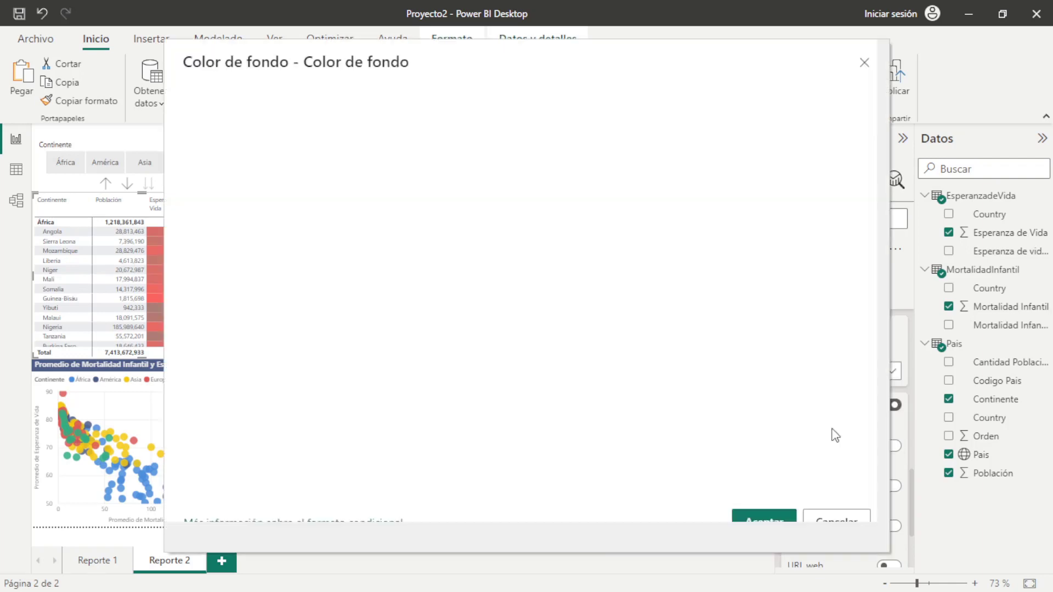
drag(543, 57, 567, 55)
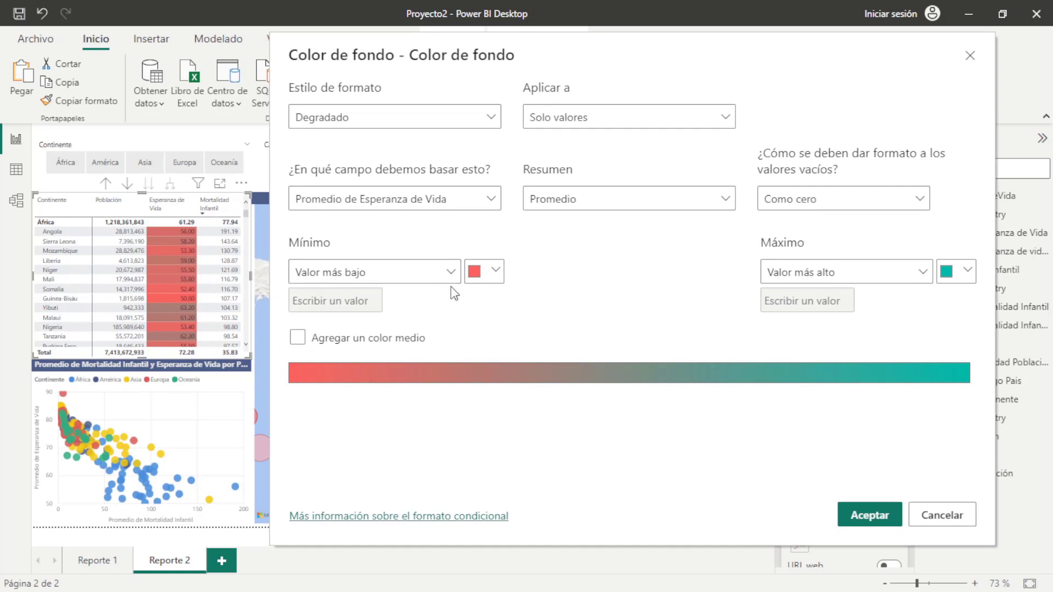
click(452, 272)
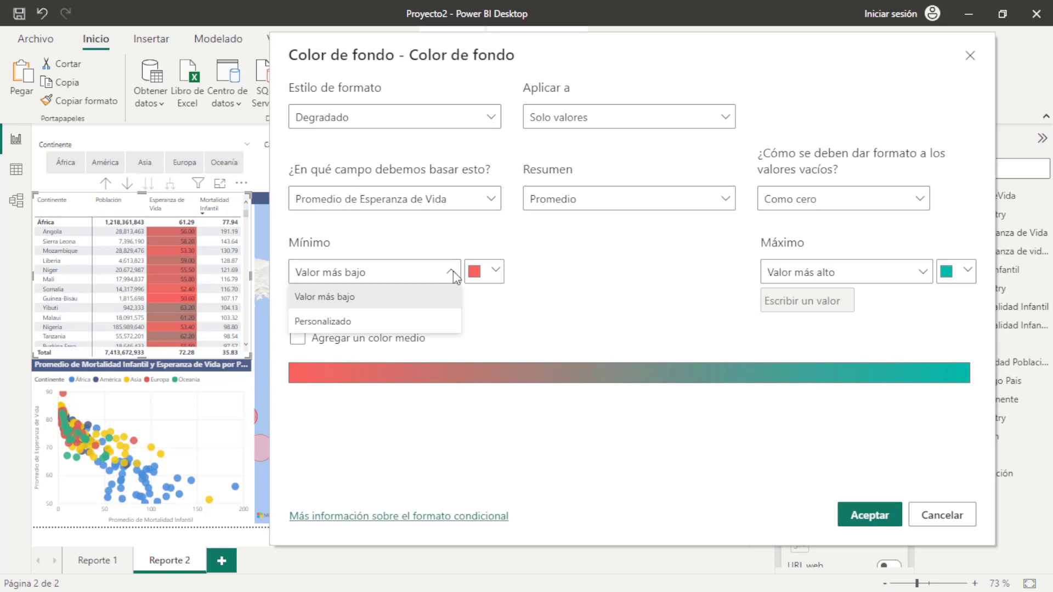
click(452, 272)
click(476, 273)
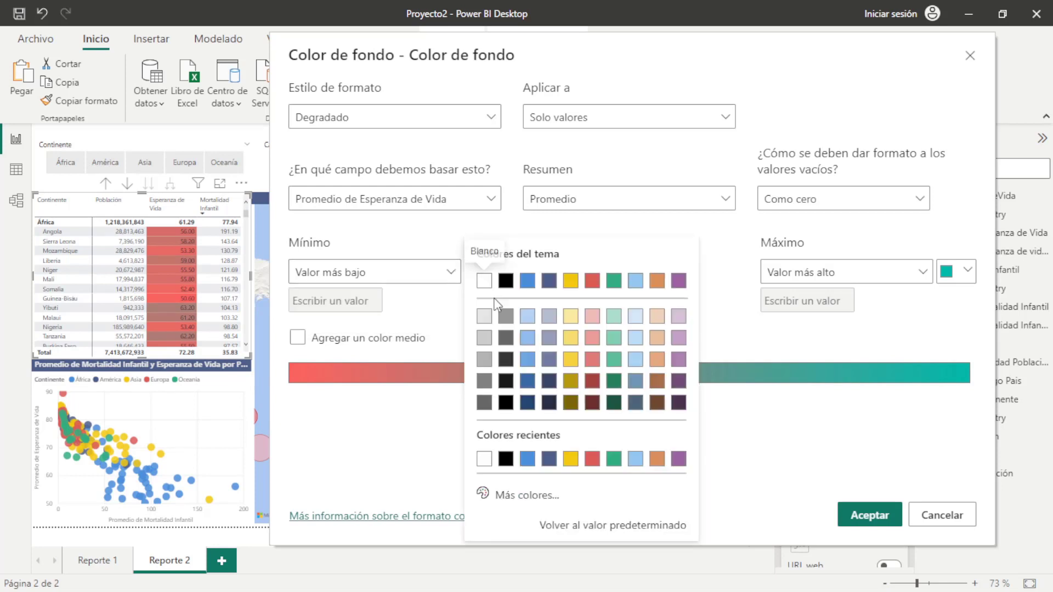
click(520, 496)
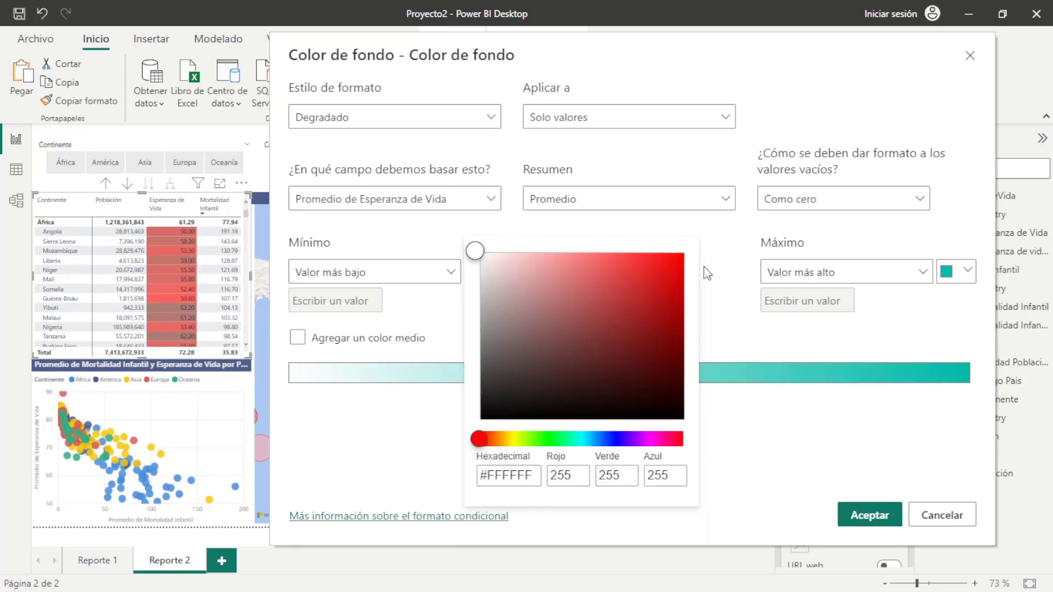
drag(682, 265, 701, 258)
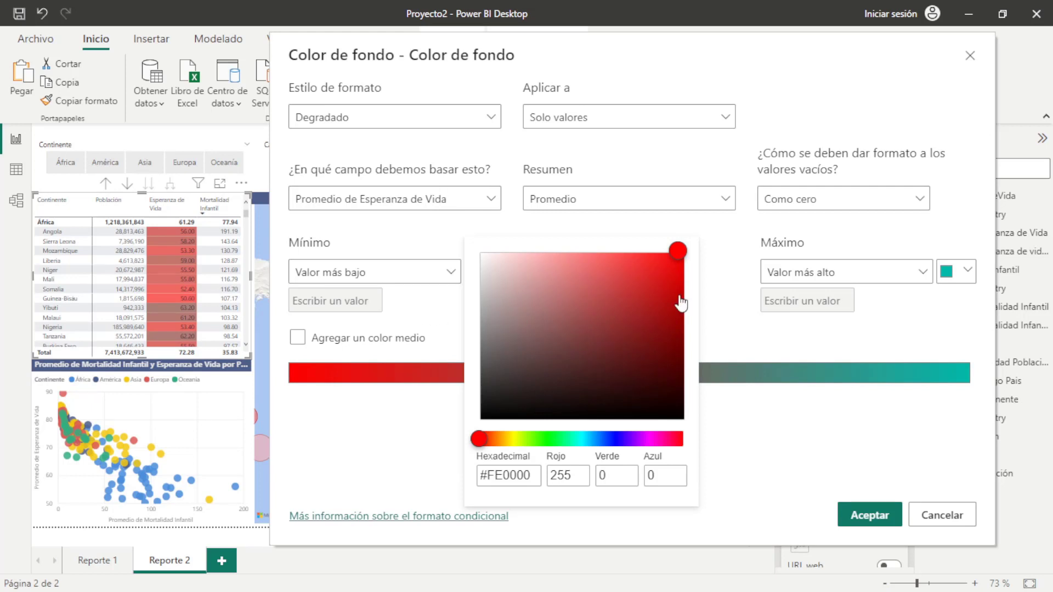
click(732, 241)
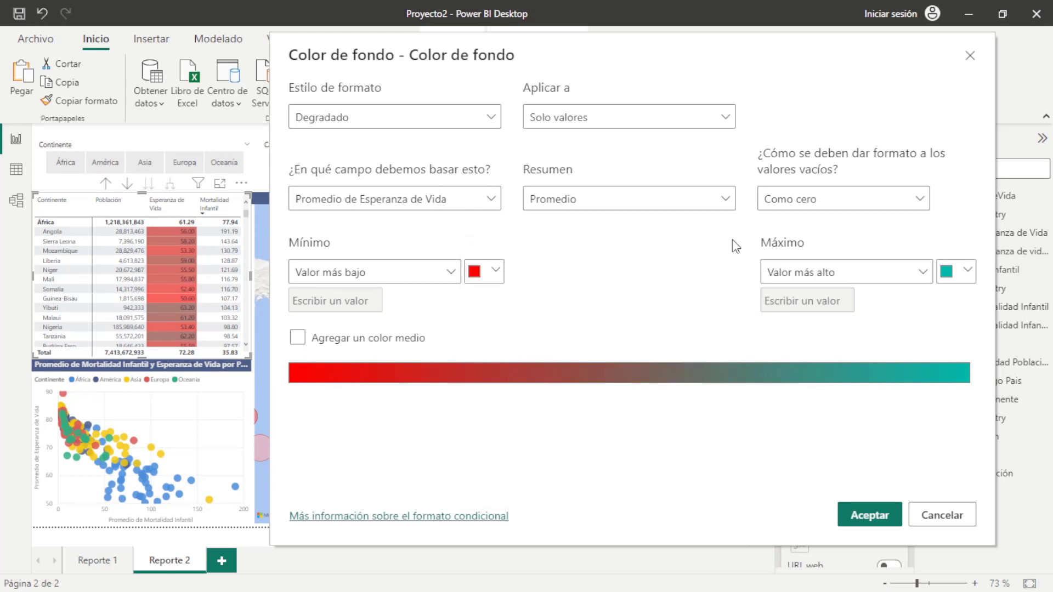
click(963, 279)
click(757, 281)
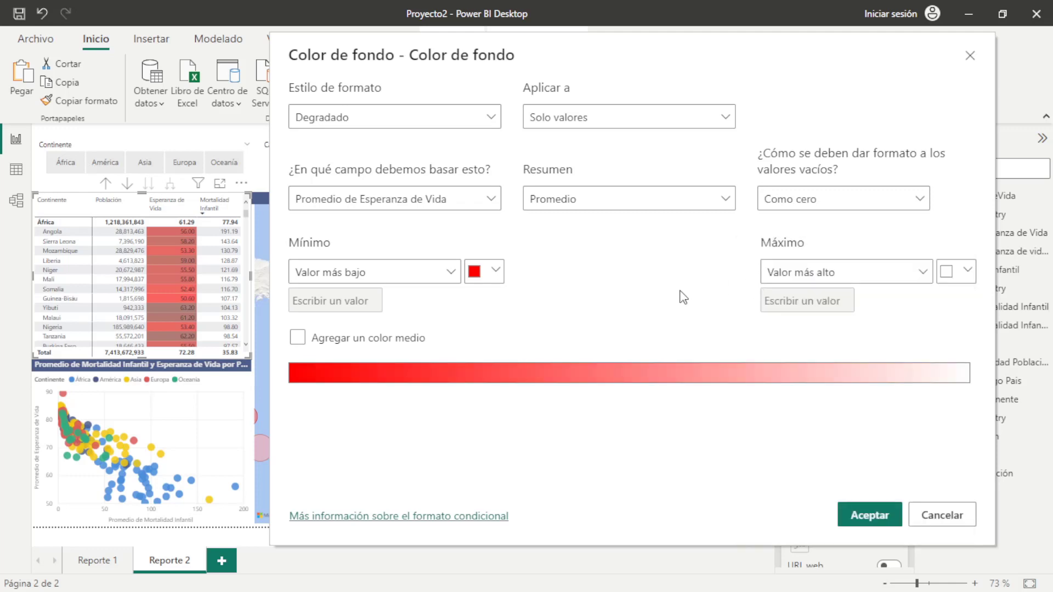
click(870, 516)
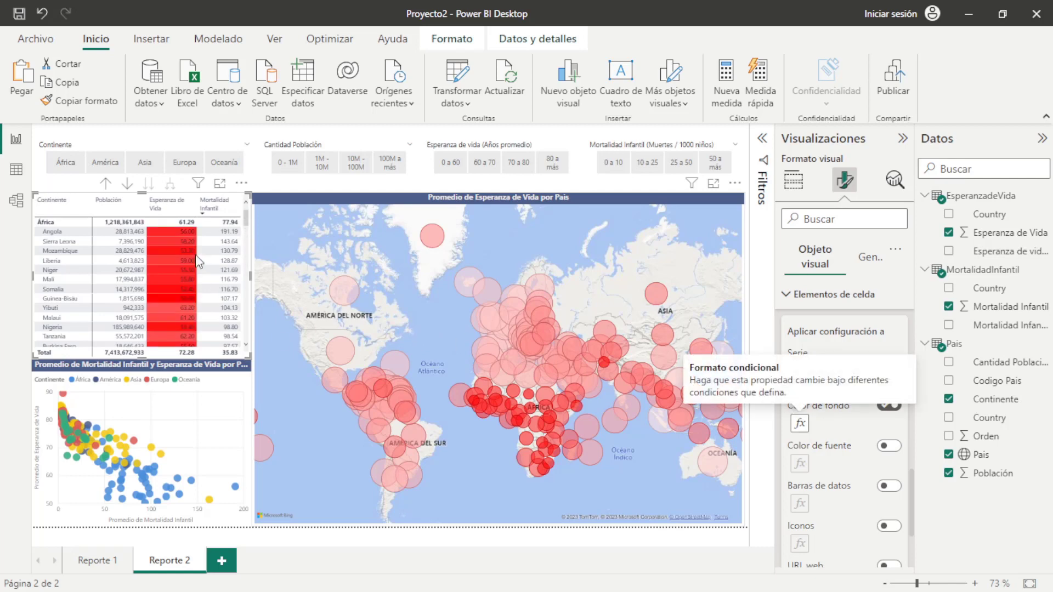
Target Mortalidad Infantil, switch on its cell background colour, and open its fx gradient settings
scroll(208, 274, down, 1)
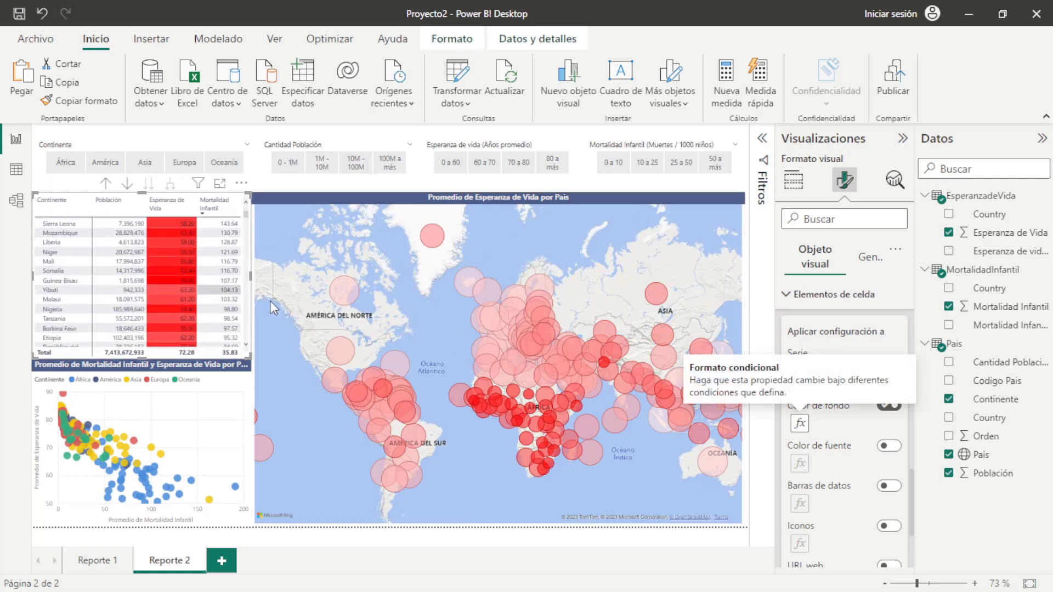
scroll(165, 274, up, 1)
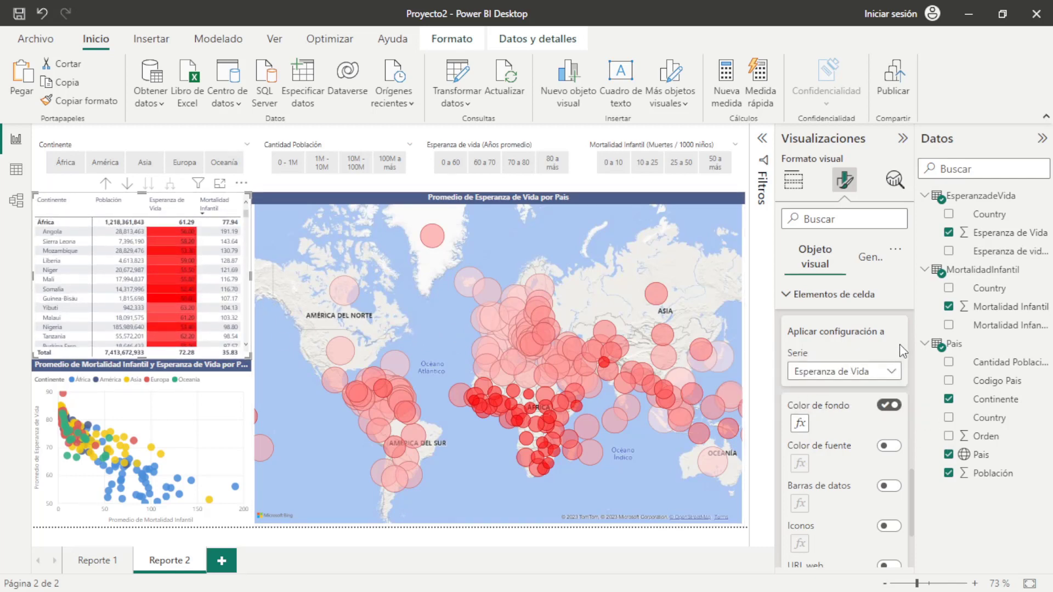
click(887, 373)
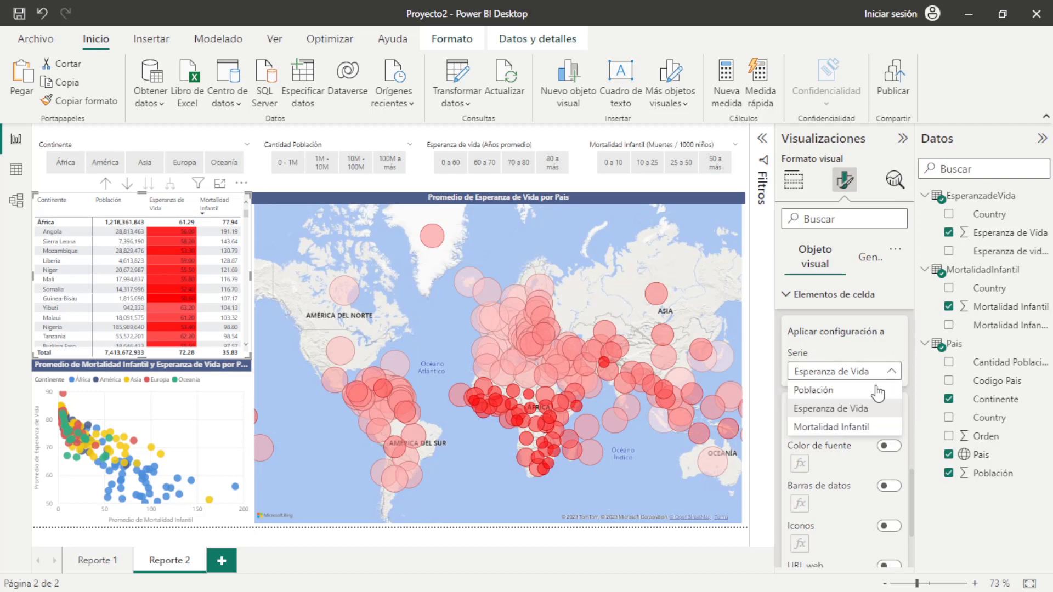
click(837, 427)
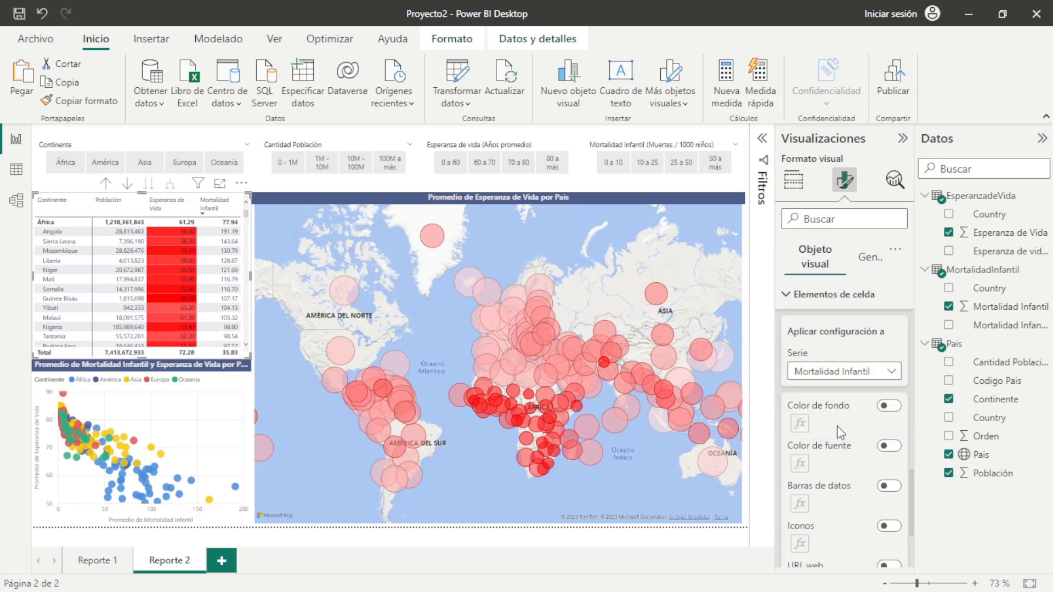
click(889, 406)
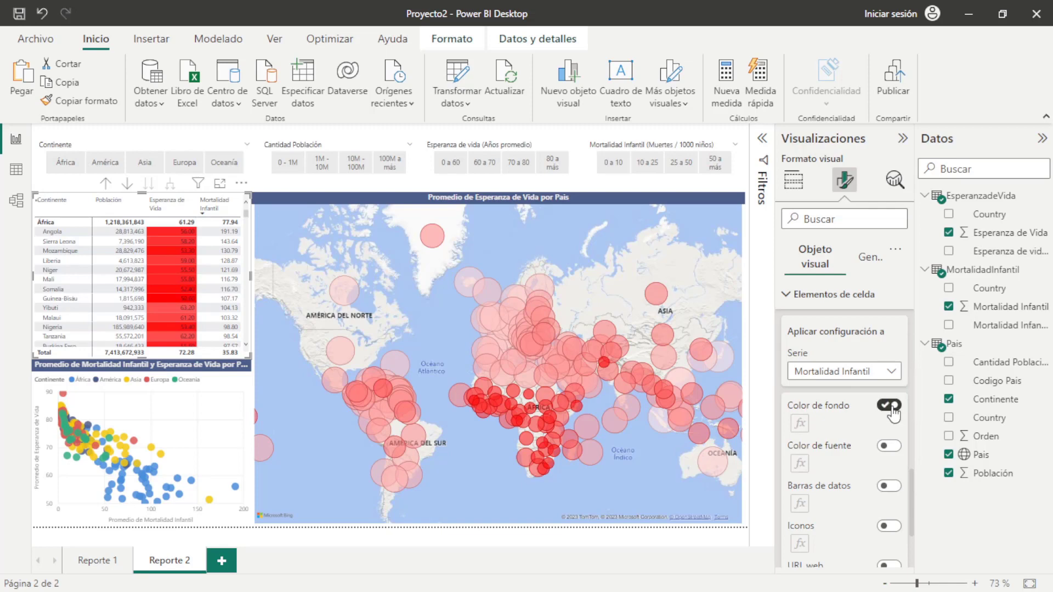
click(800, 424)
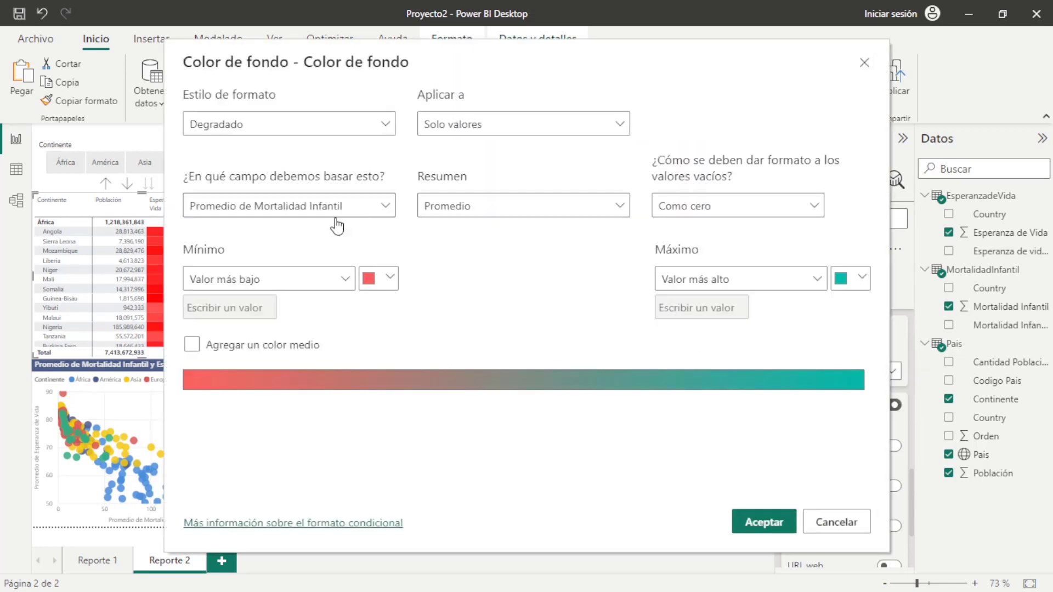
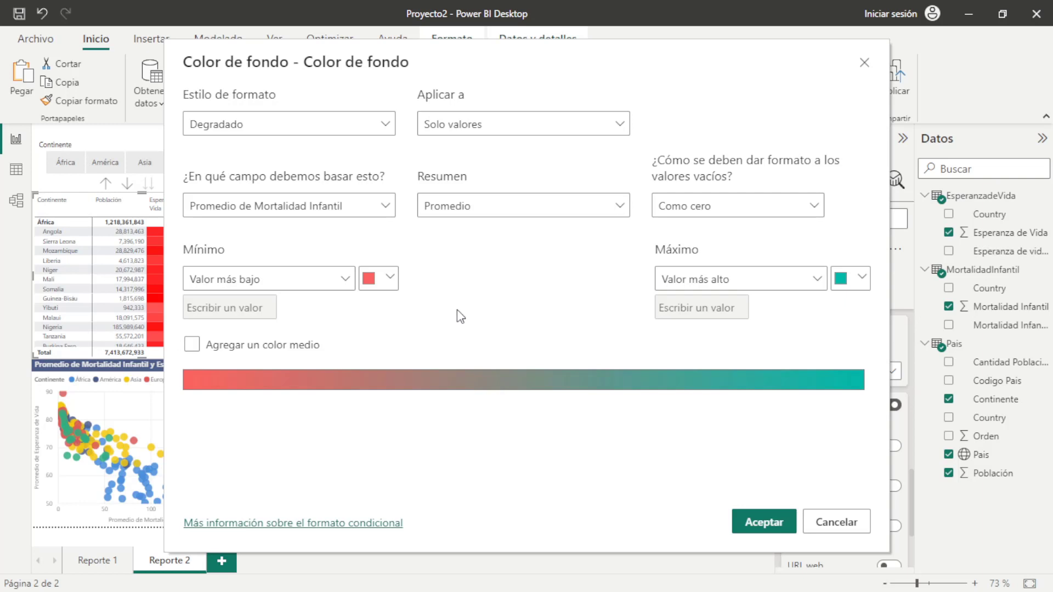
Give the Mortalidad Infantil column a background gradient from white (minimum) to #FF0000 red (maximum)
click(346, 279)
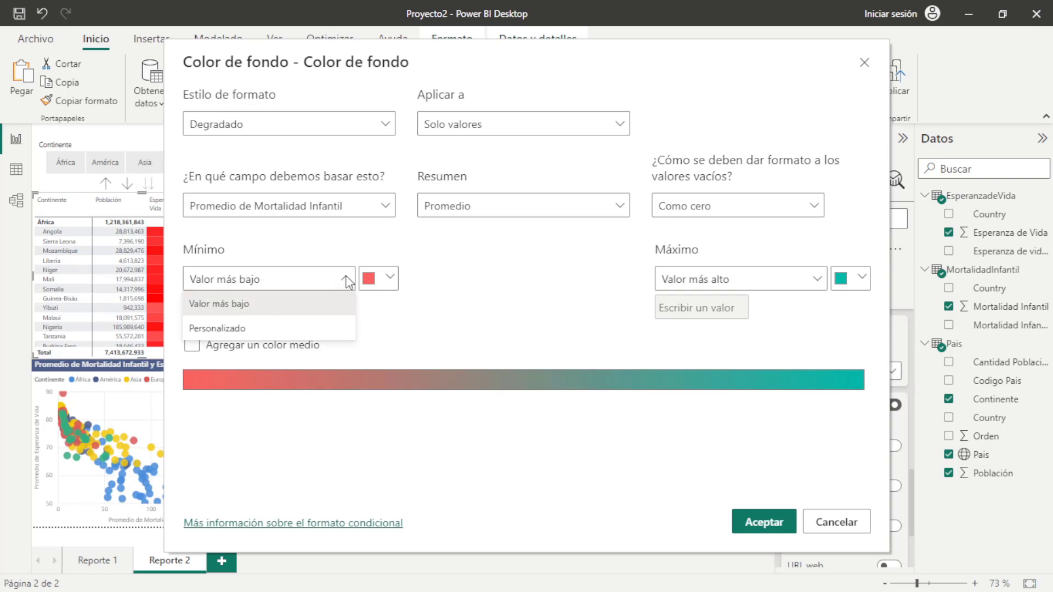
click(375, 280)
click(390, 278)
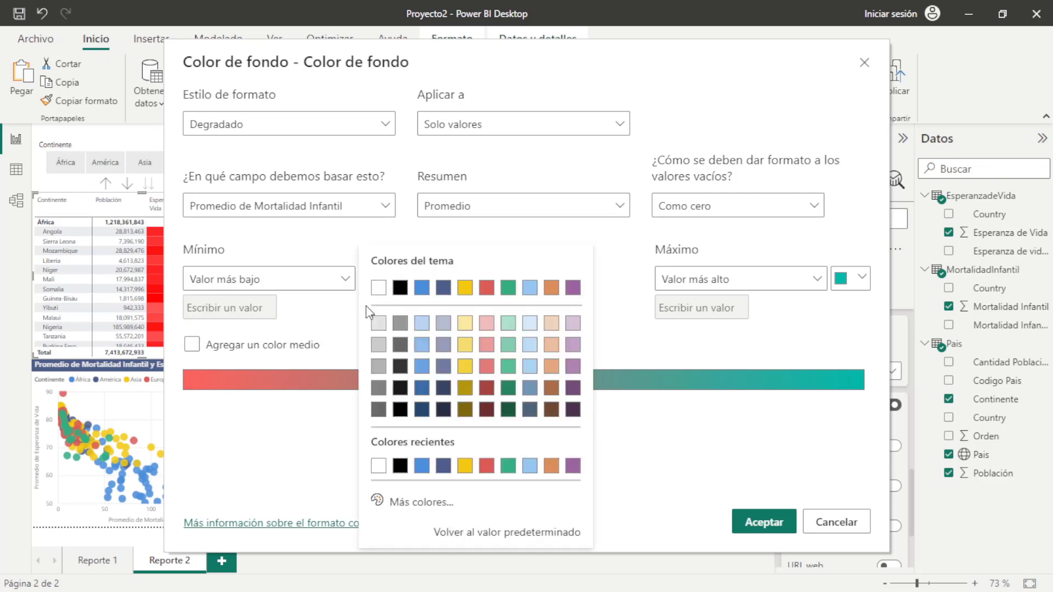
click(379, 289)
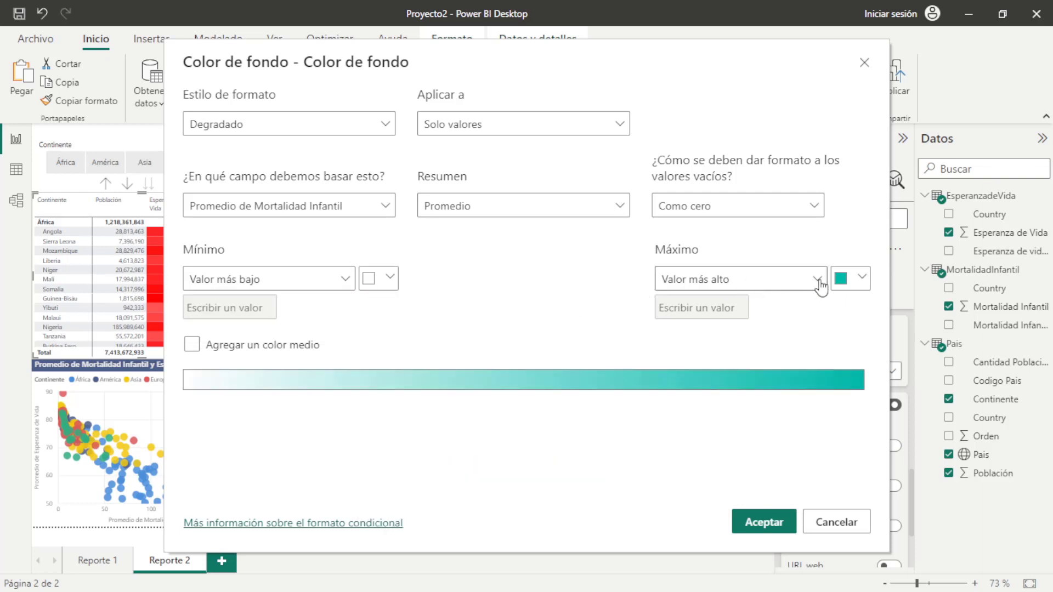
click(857, 280)
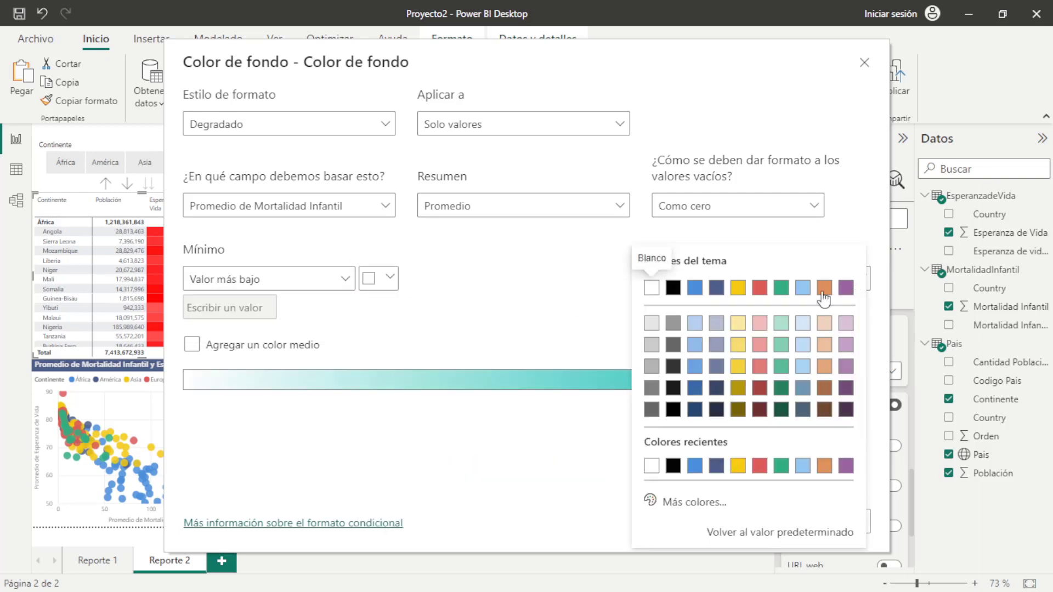
click(694, 502)
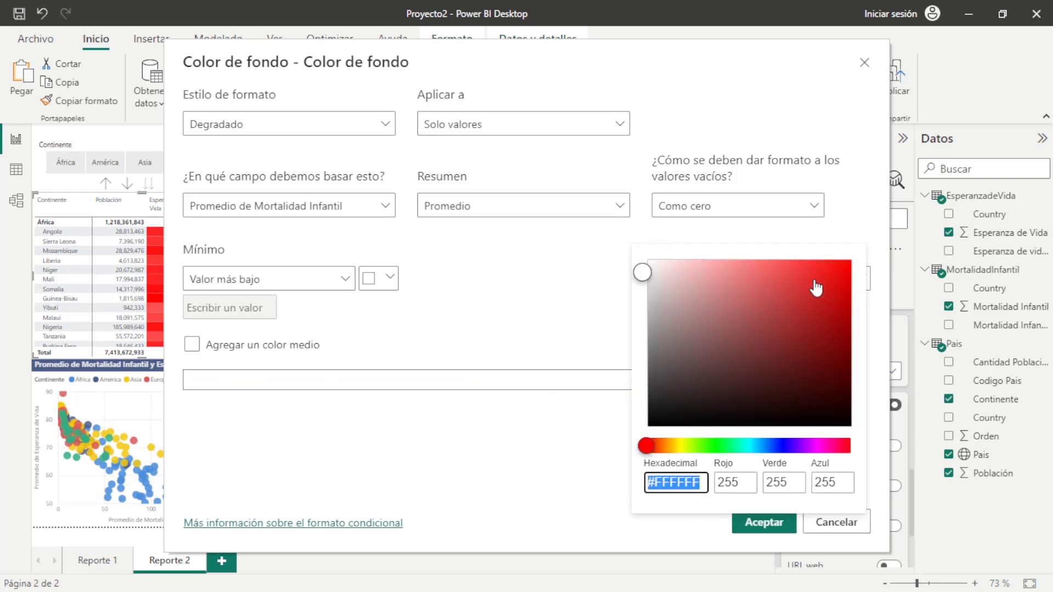
click(845, 262)
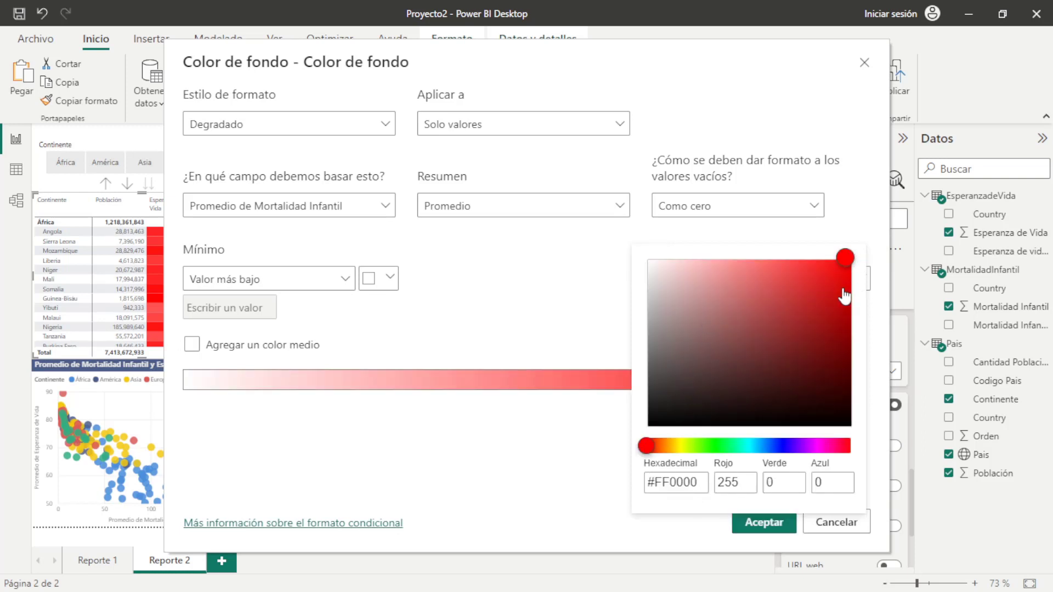
click(593, 267)
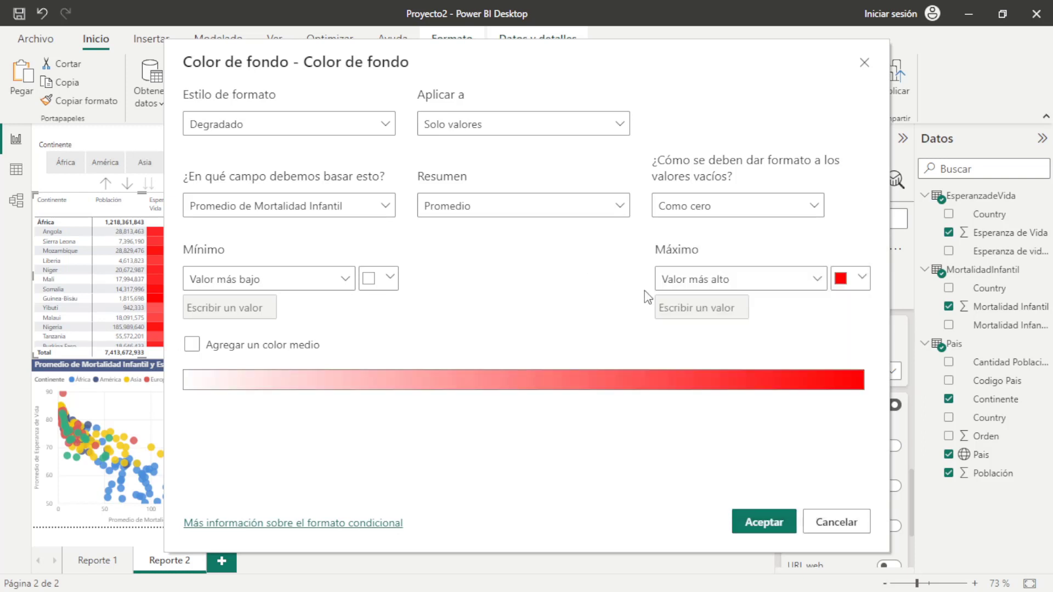
click(764, 524)
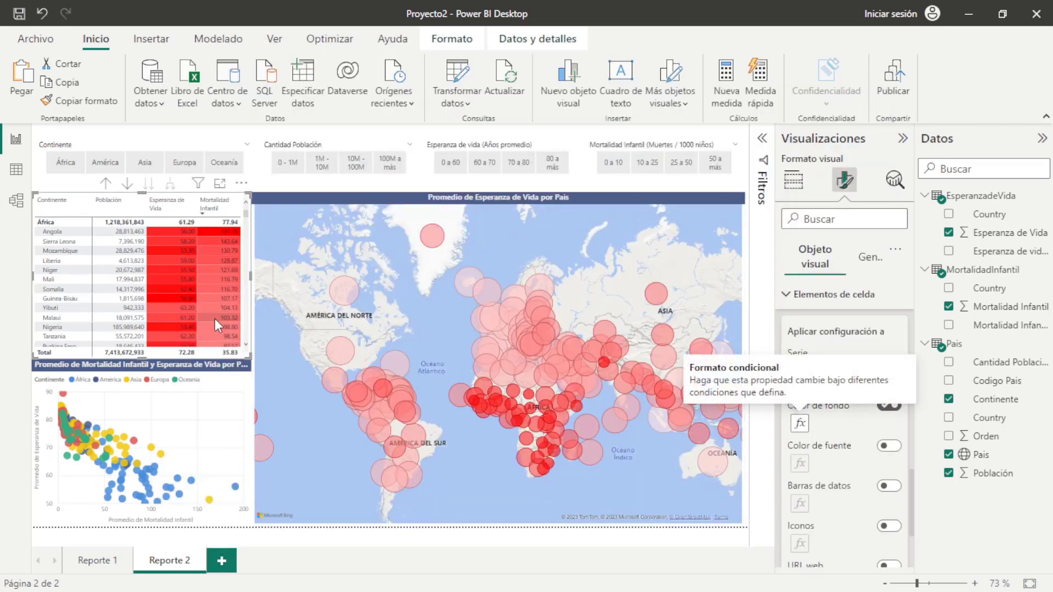
mouse_move(105, 162)
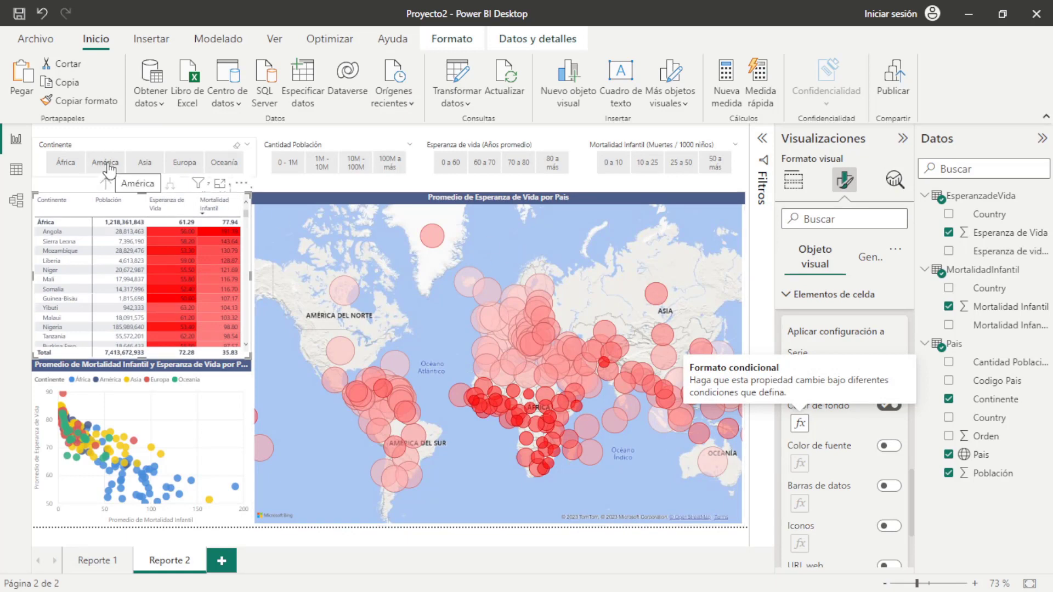
Filter the report to América with the Continente slicer, zoom the map and select it
click(107, 163)
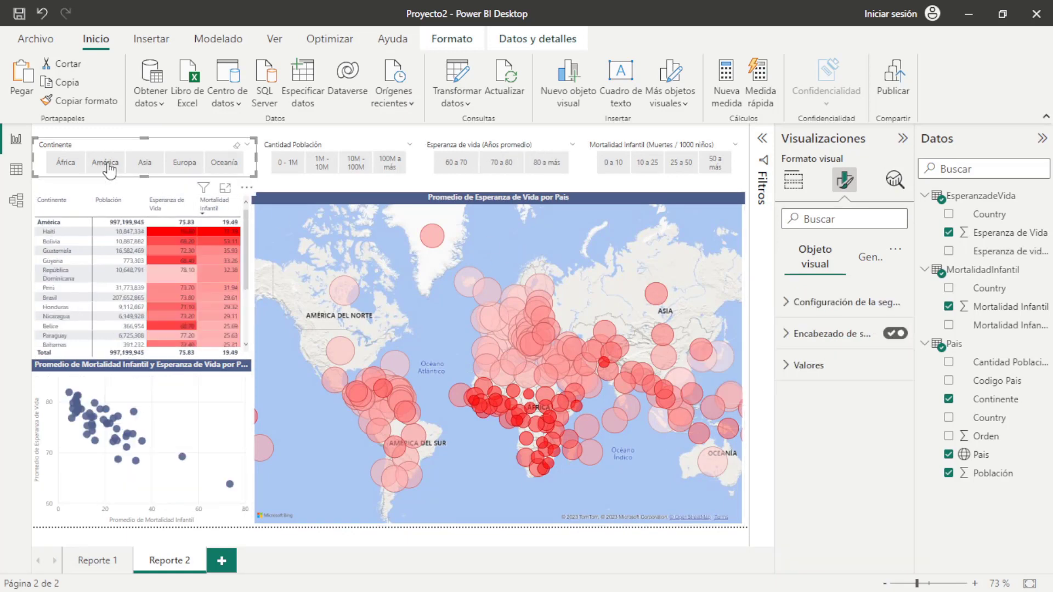
mouse_move(512, 426)
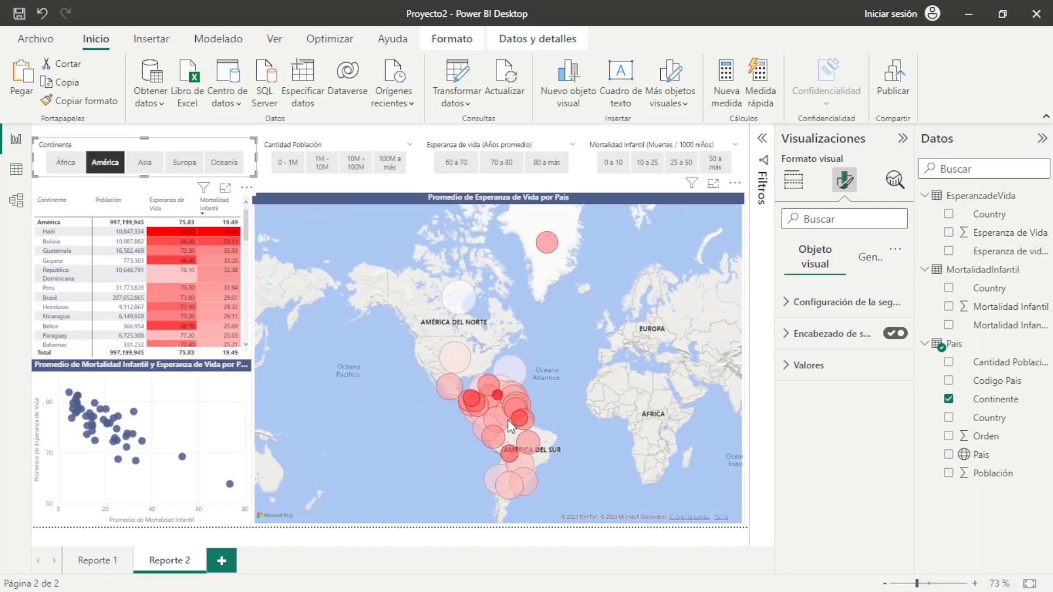
scroll(508, 420, up, 2)
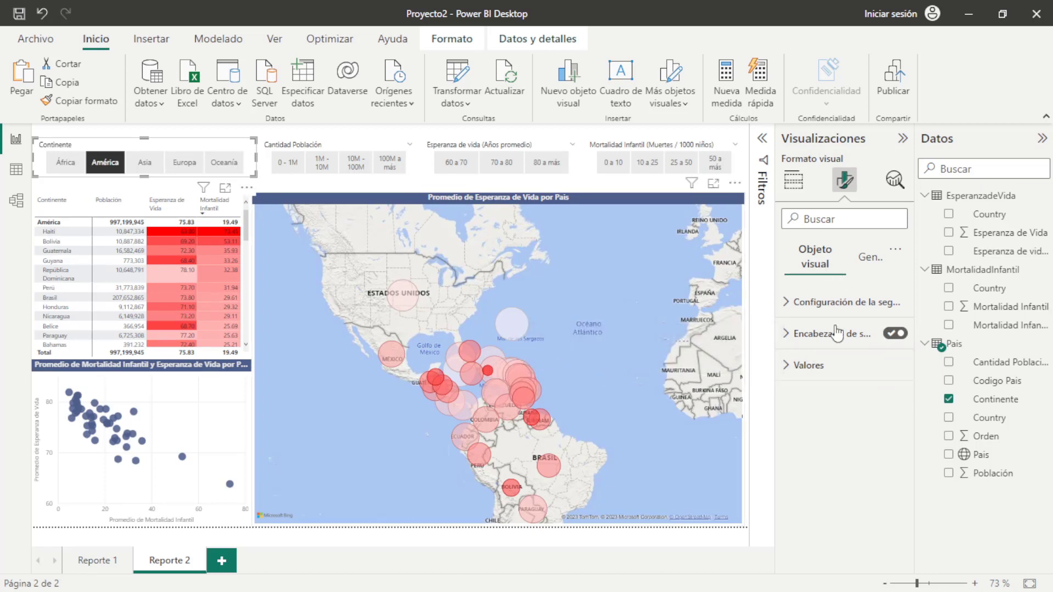
click(742, 211)
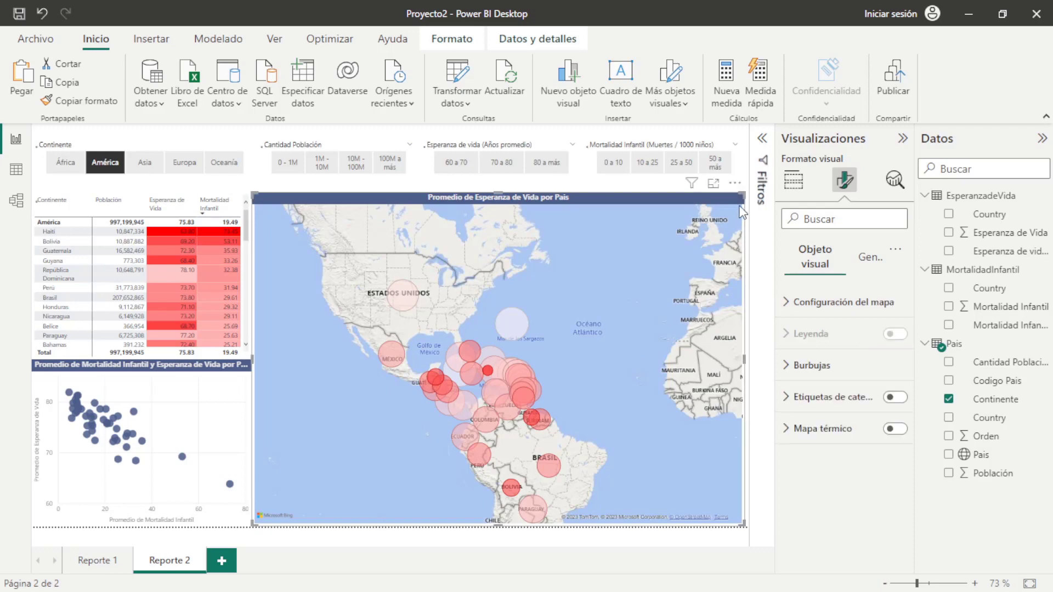
Add Población and Mortalidad Infantil to the map's tooltip fields
click(797, 190)
scroll(865, 489, down, 5)
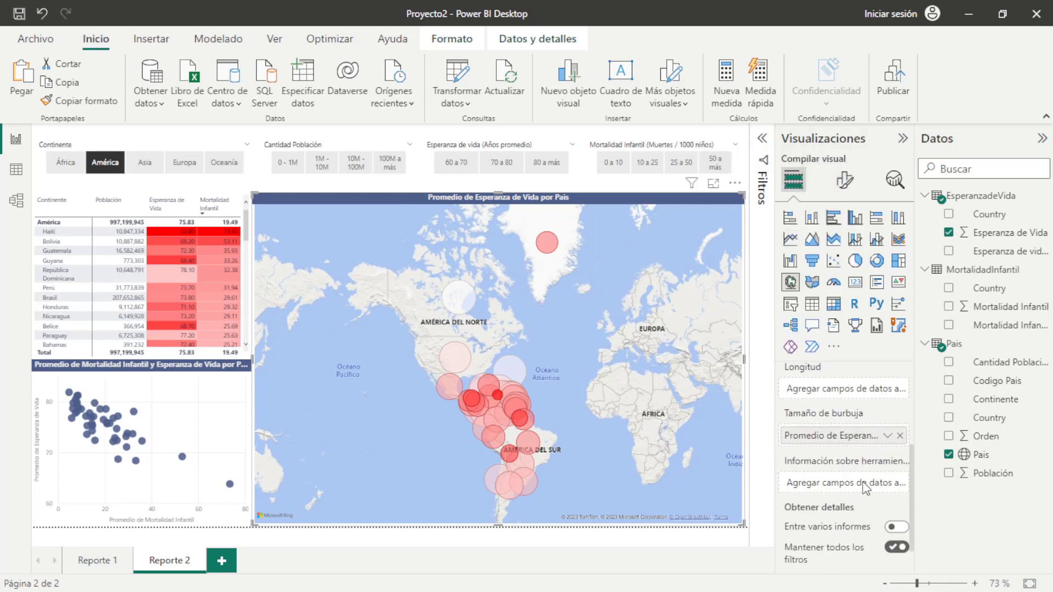
scroll(866, 488, down, 1)
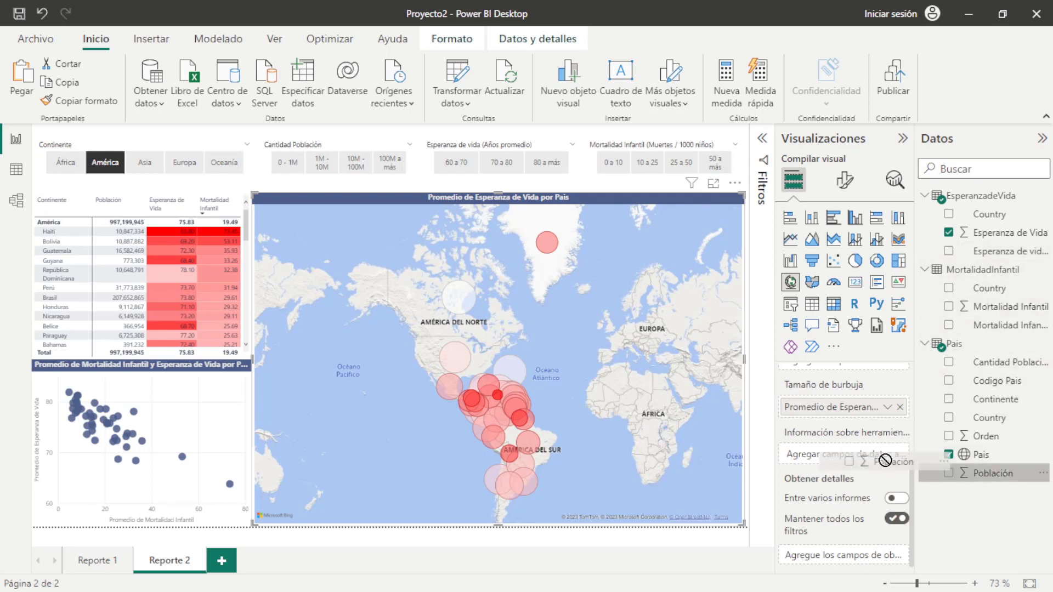
drag(986, 483, 843, 453)
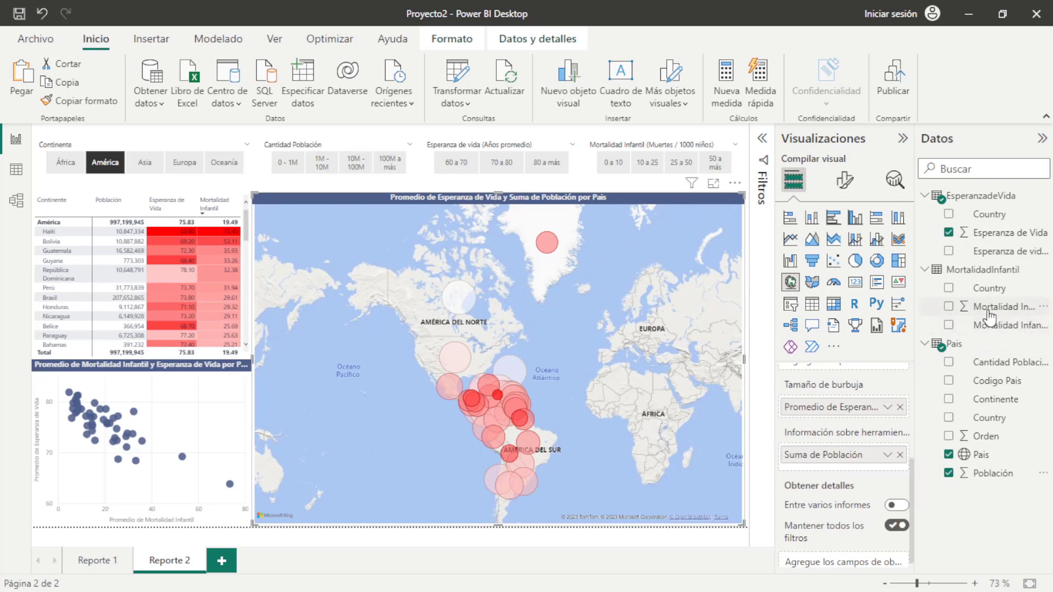
drag(990, 317, 848, 466)
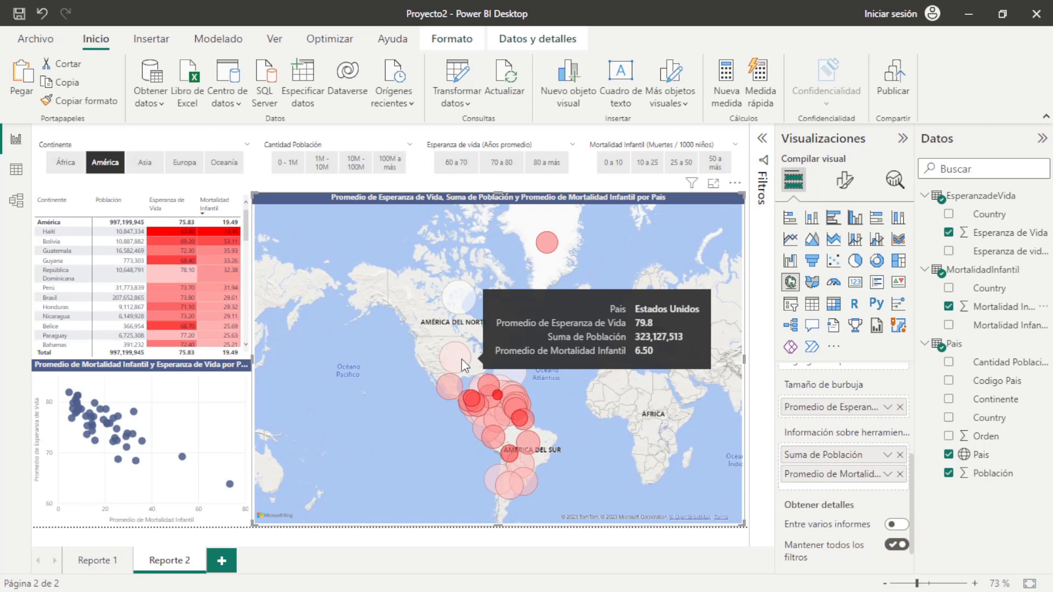
Rename the Suma de Población tooltip field to Población
double_click(825, 457)
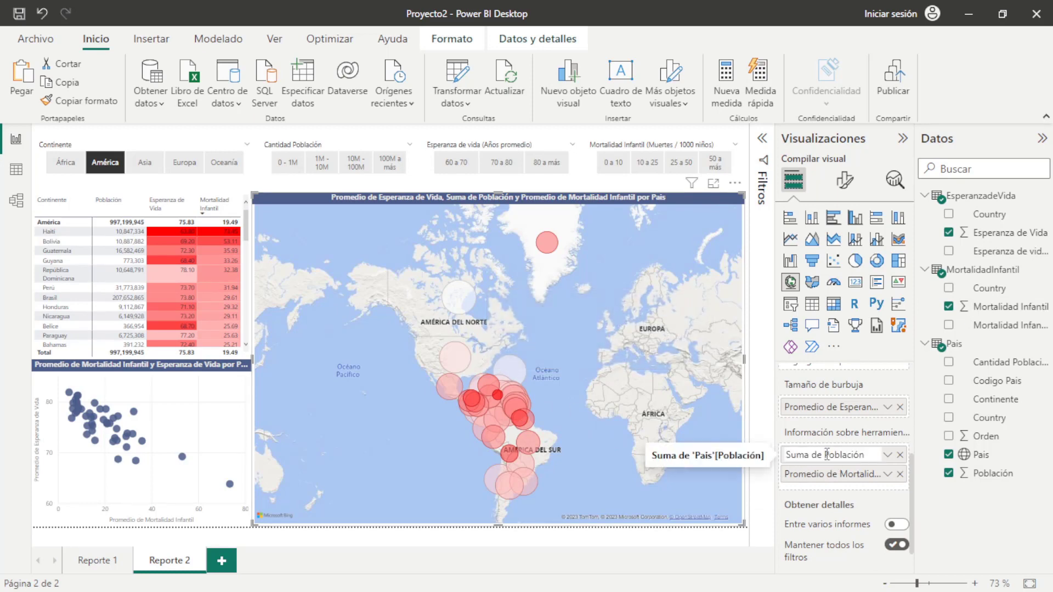
click(827, 454)
key(BackSpace)
key(BackSpace)
key(BackSpace)
key(BackSpace)
key(BackSpace)
key(BackSpace)
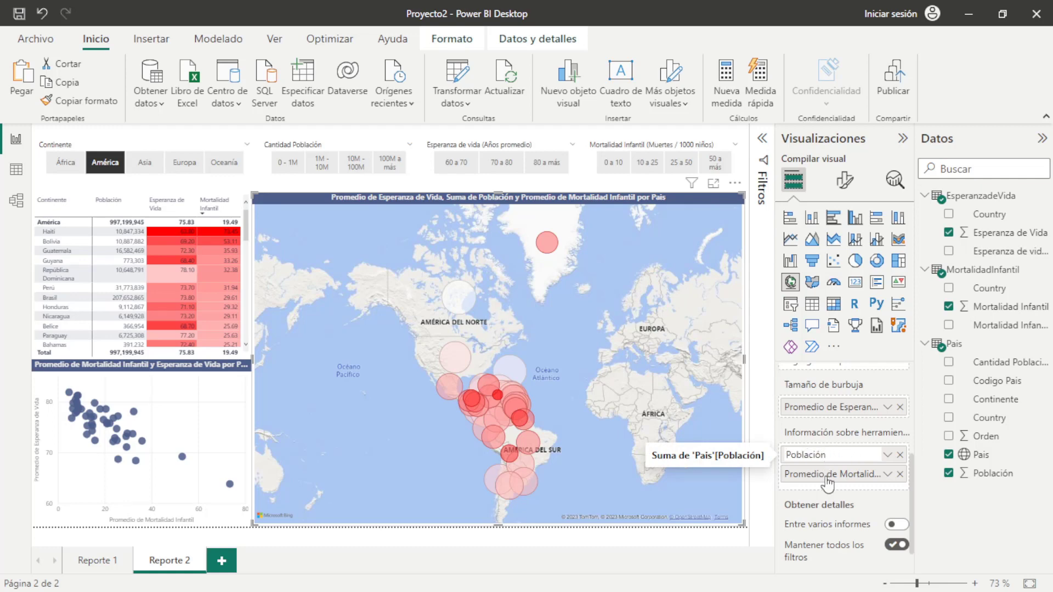
double_click(829, 474)
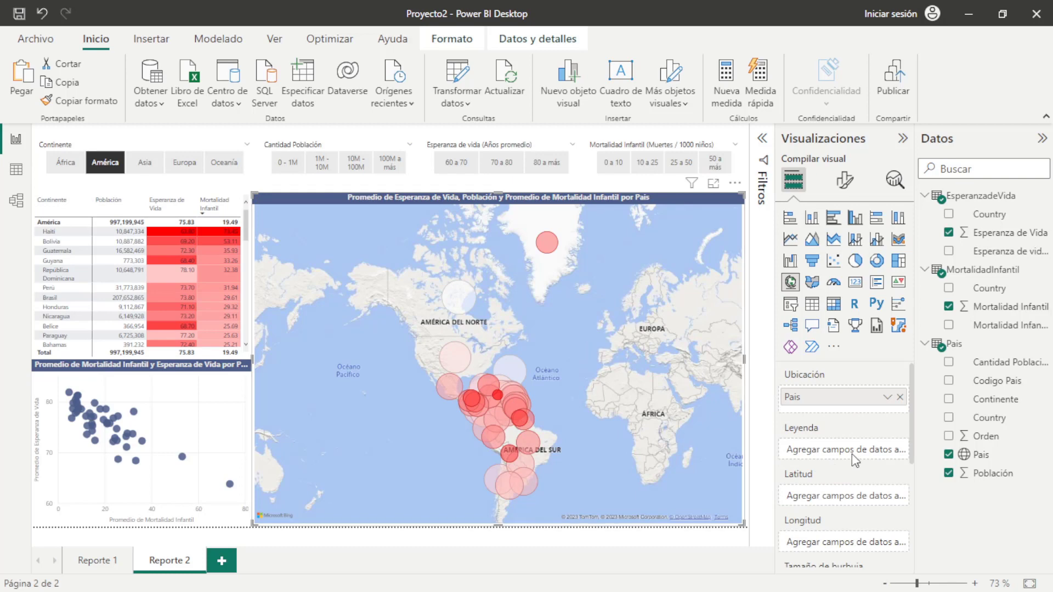
Rename the infant mortality tooltip field to Mortalidad Infantil
scroll(847, 482, down, 2)
scroll(847, 483, down, 3)
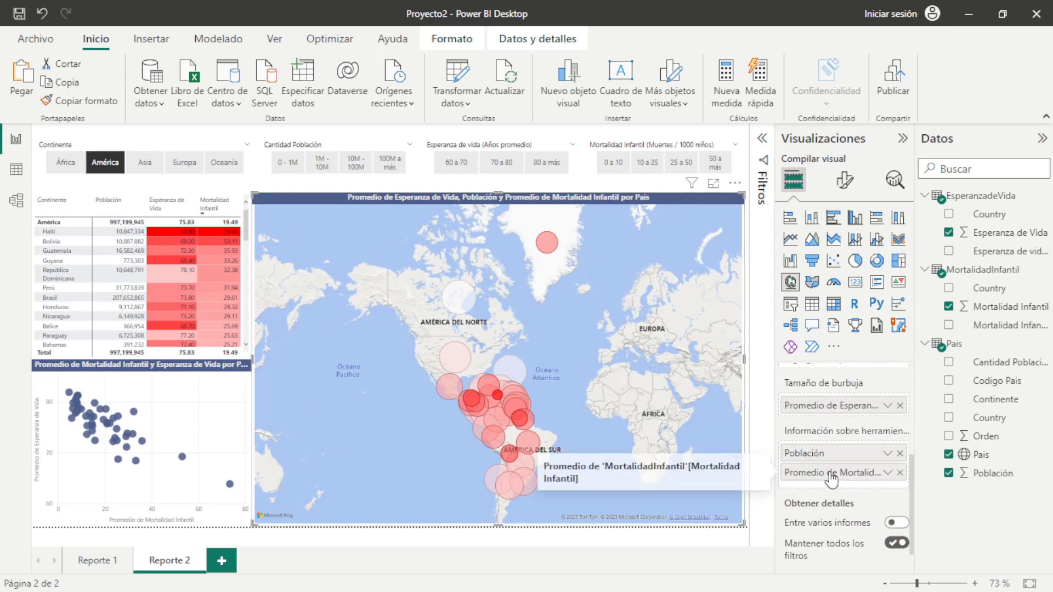
double_click(831, 475)
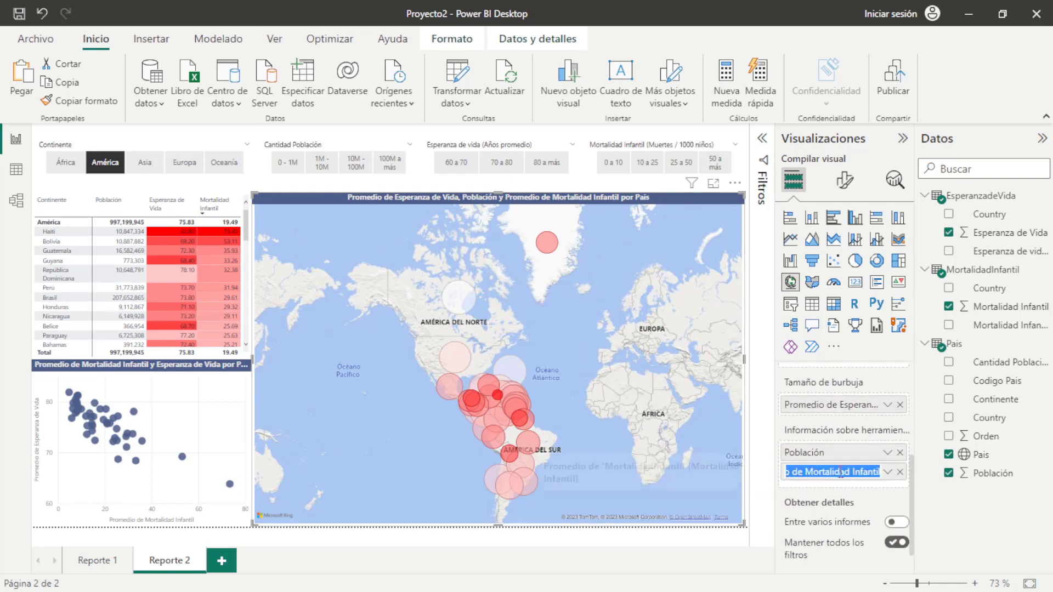
click(807, 475)
key(shift+Home)
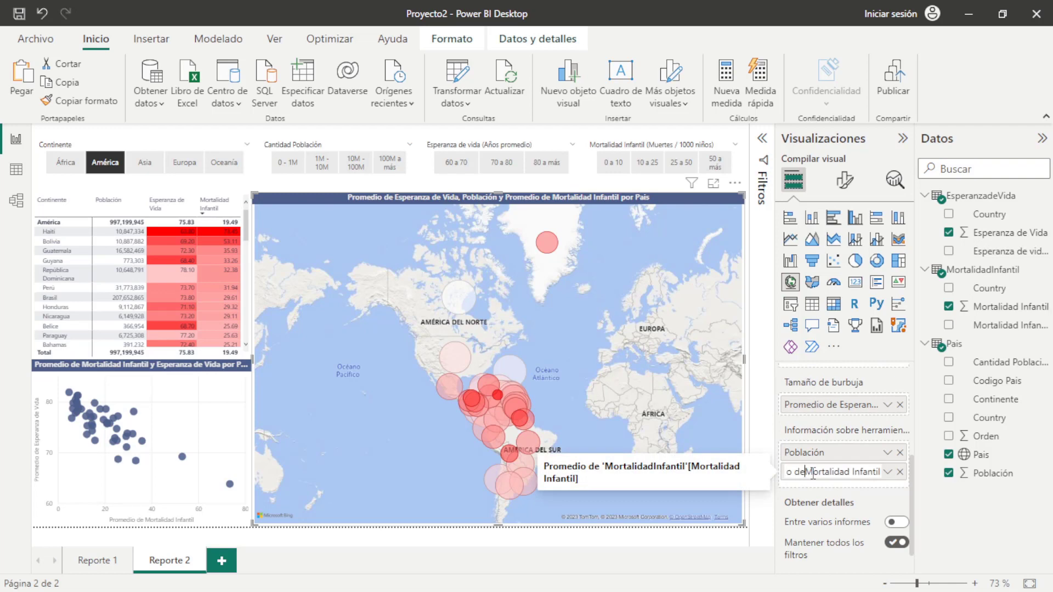
text(P)
key(BackSpace)
key(Return)
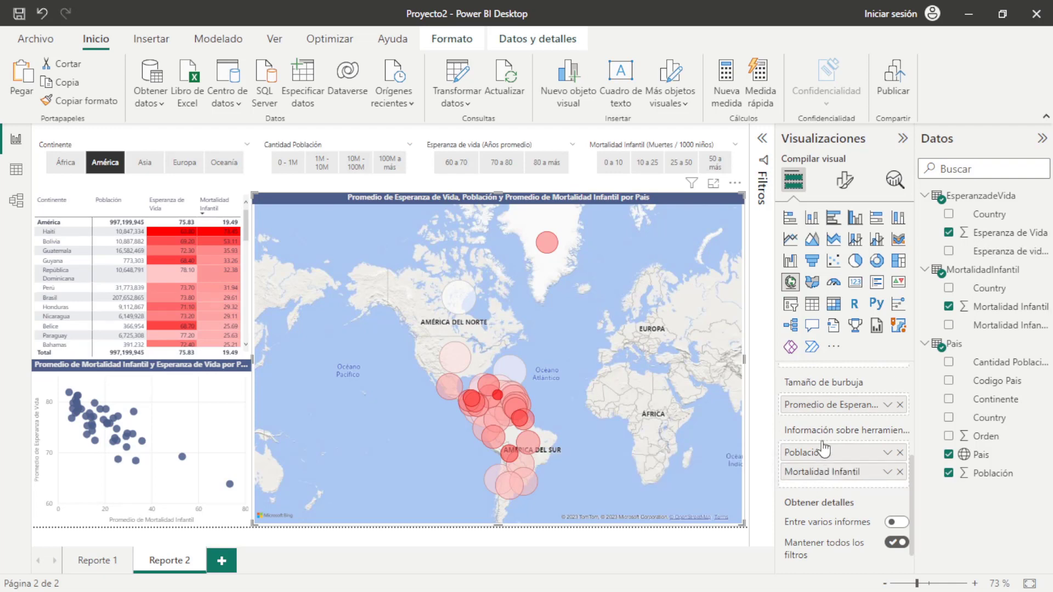
Rename the Promedio de Esperanza de Vida field to Esperanza de Vida
double_click(812, 406)
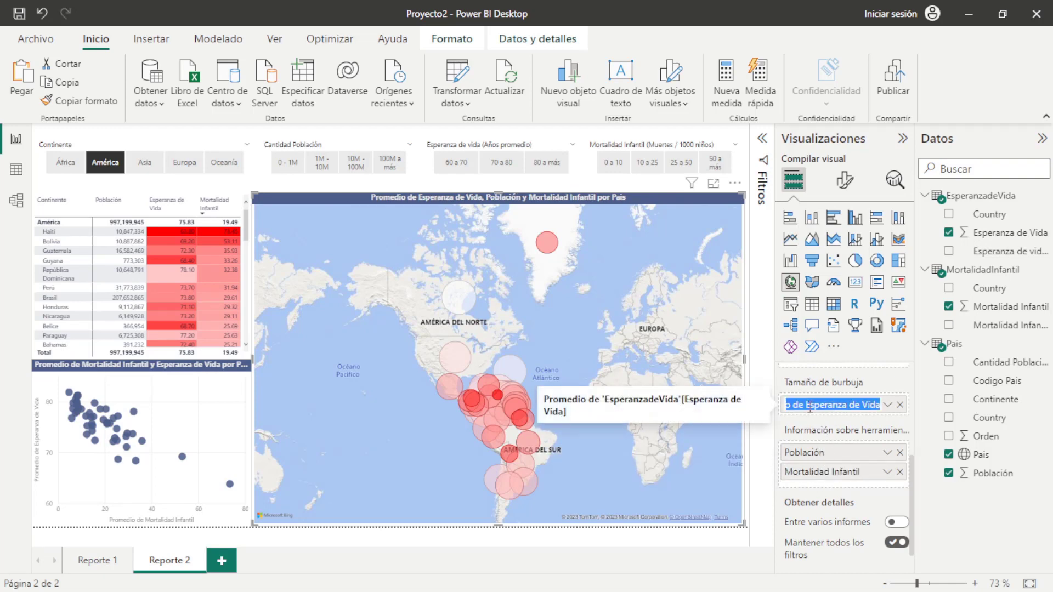
click(808, 406)
key(BackSpace)
key(BackSpace)
key(BackSpace)
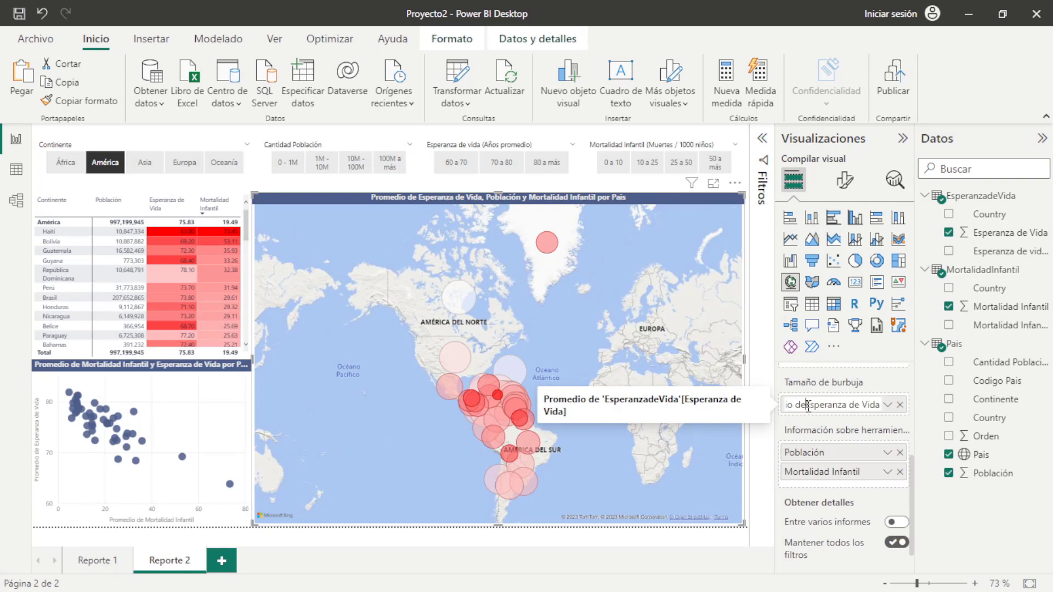
key(BackSpace)
key(BackSpace)
key(BackSpace)
key(BackSpace)
key(BackSpace)
key(Return)
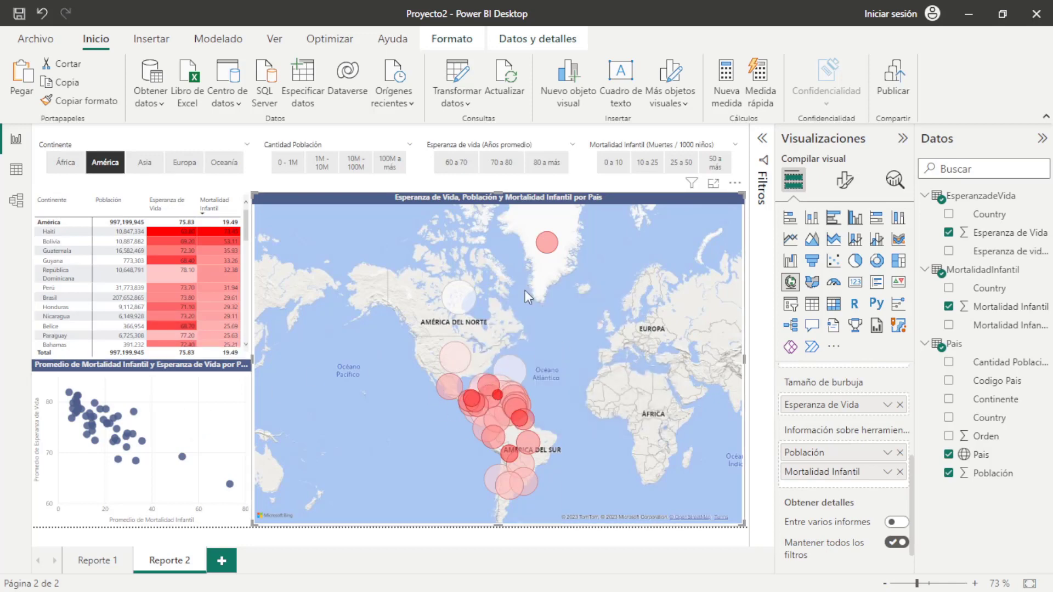
Clear the América filter, try the 60 a 70, 10 a 25 and 0 a 10 tiles, then deselect all
click(105, 162)
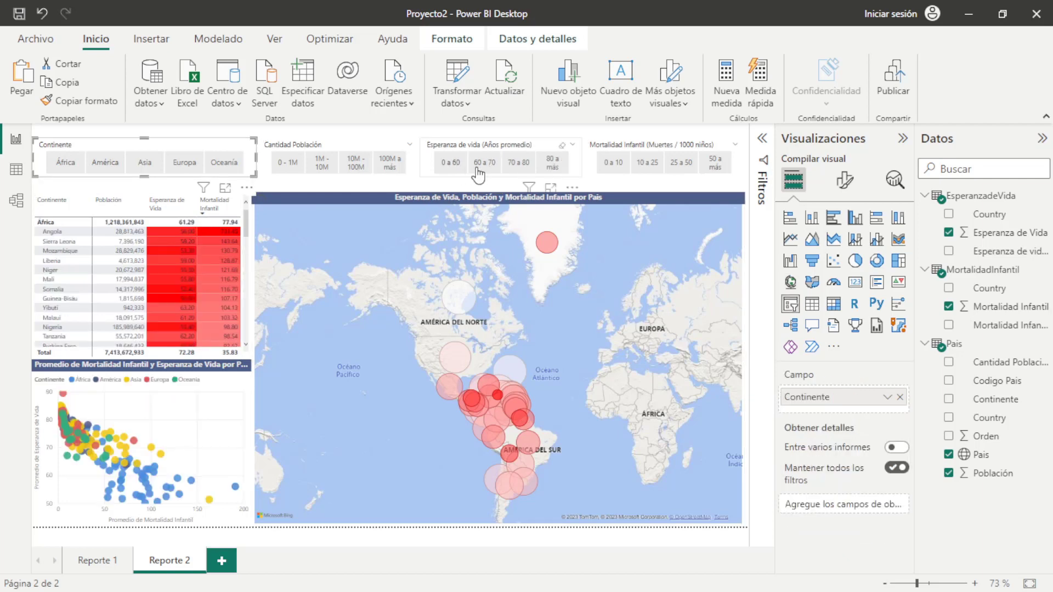
click(485, 167)
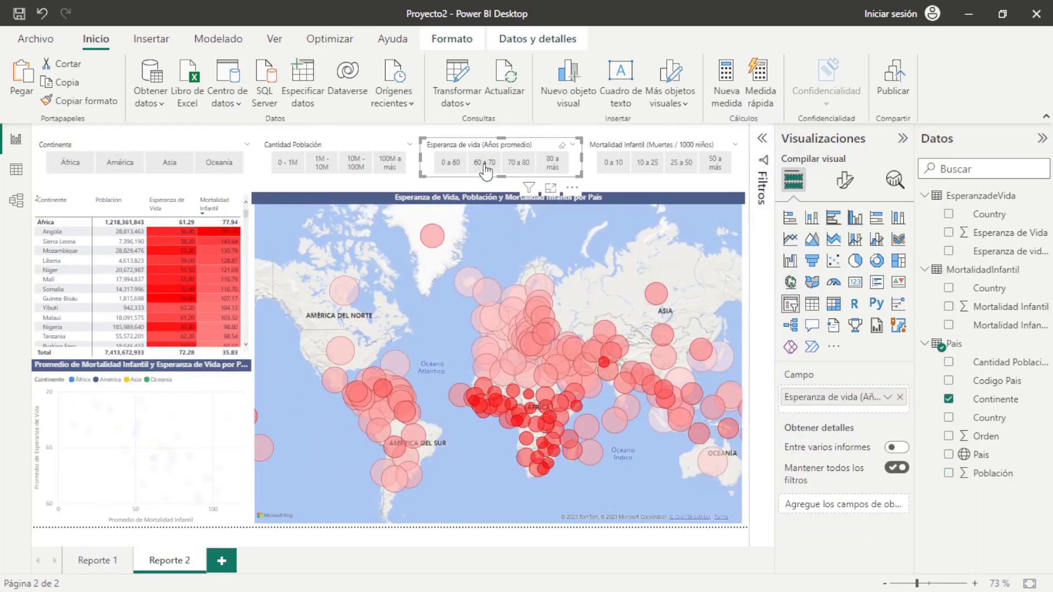
mouse_move(545, 291)
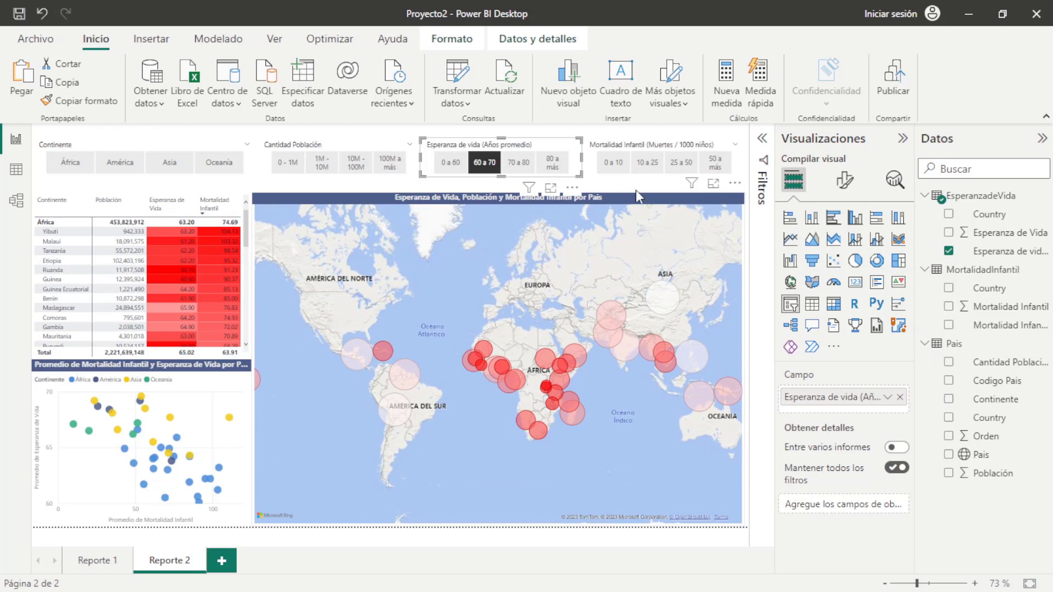
click(649, 164)
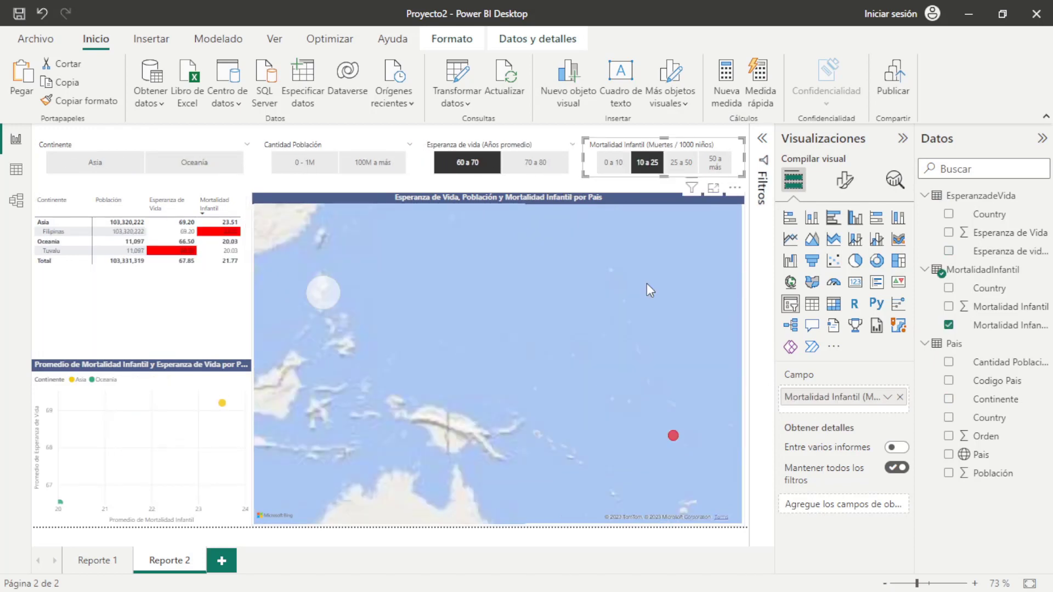
click(652, 168)
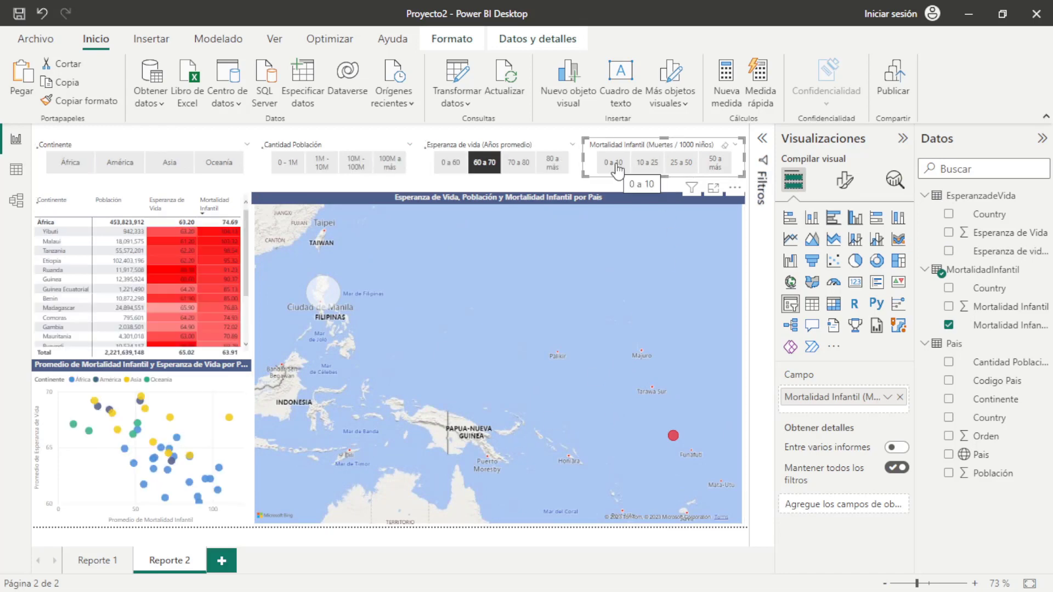
click(617, 166)
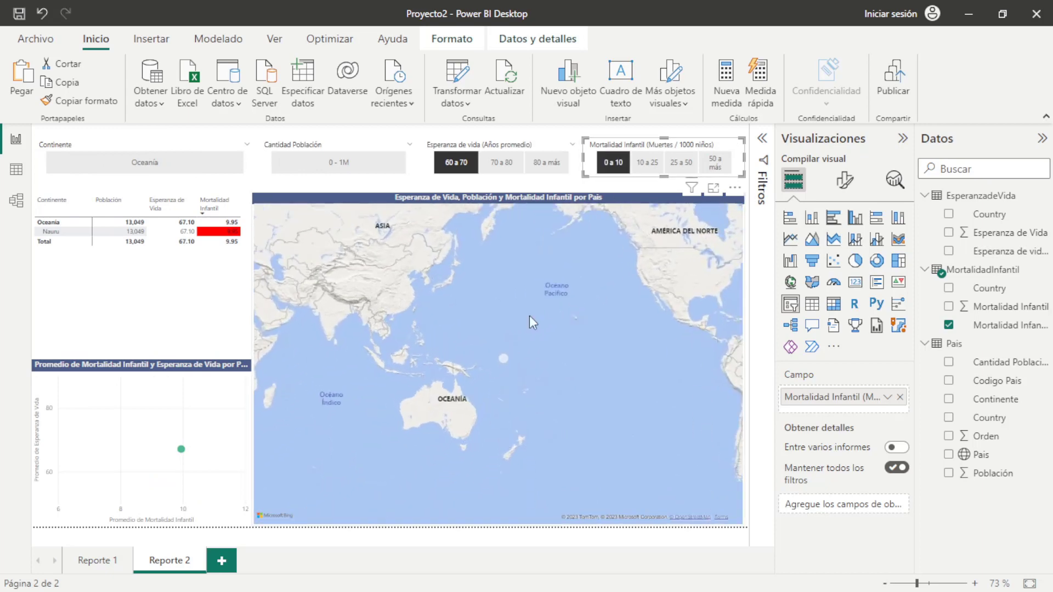
click(610, 172)
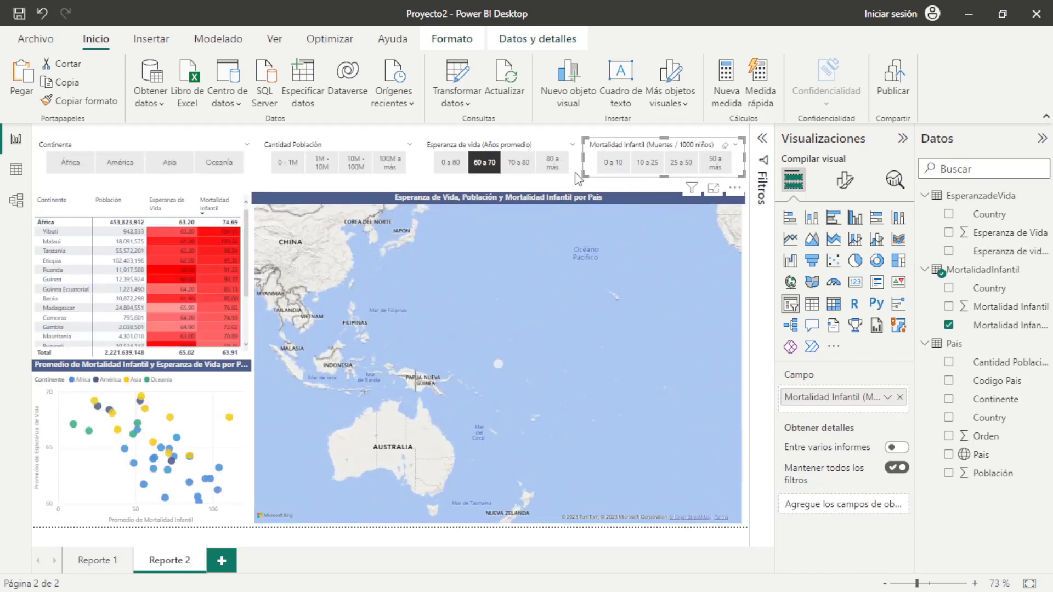
click(477, 171)
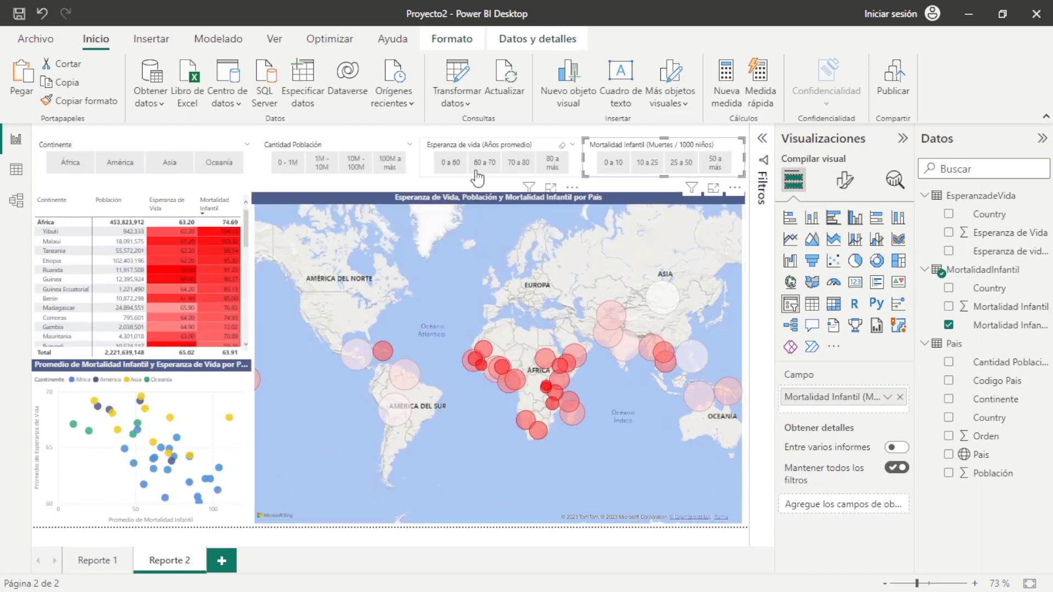
click(648, 172)
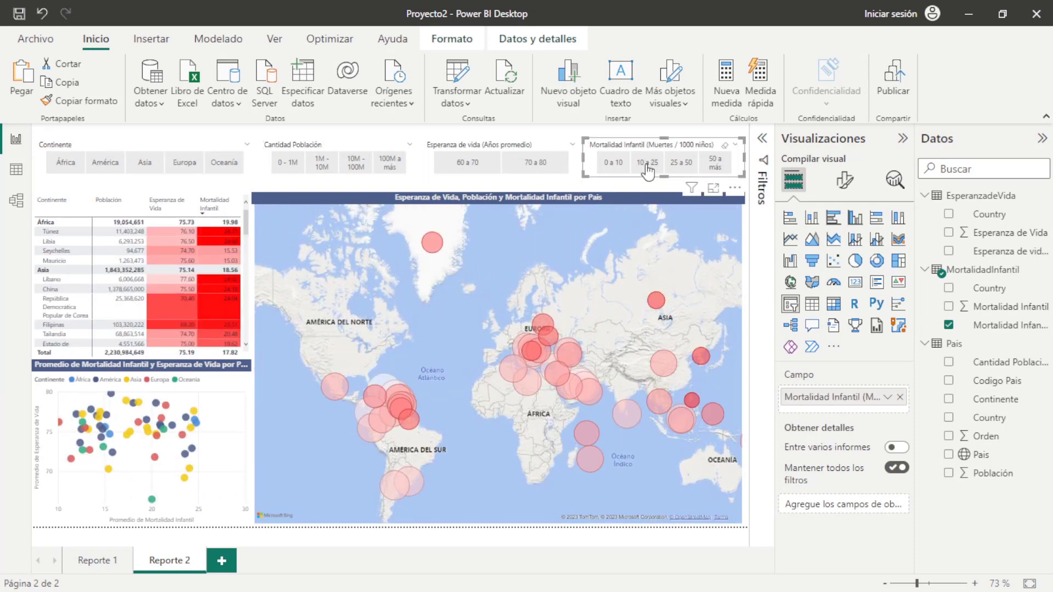
click(648, 172)
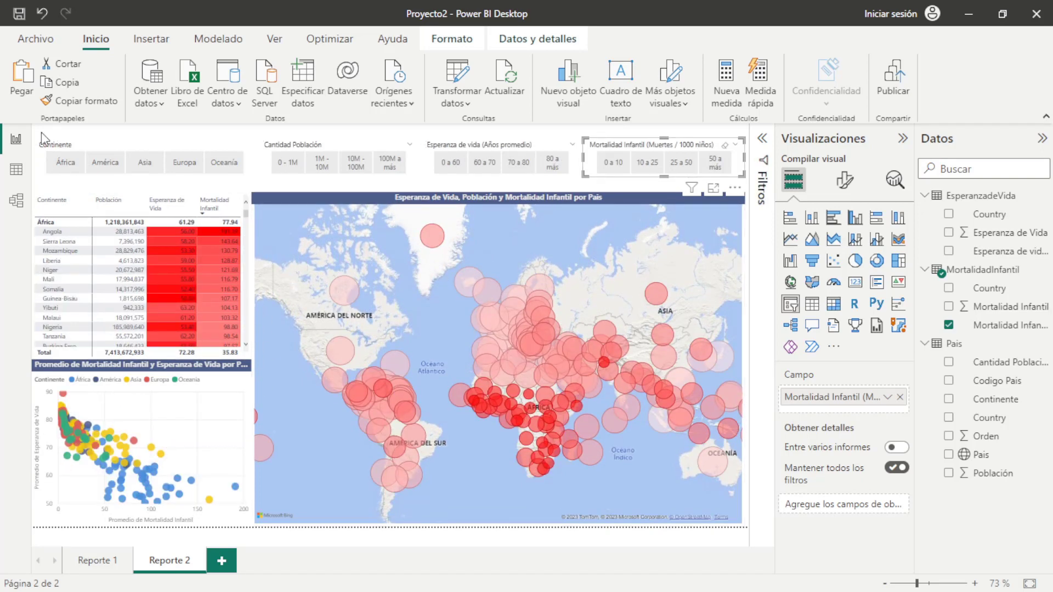
Select all four slicers together and move them down
mouse_move(37, 132)
mouse_down()
mouse_move(737, 192)
mouse_move(704, 194)
mouse_up()
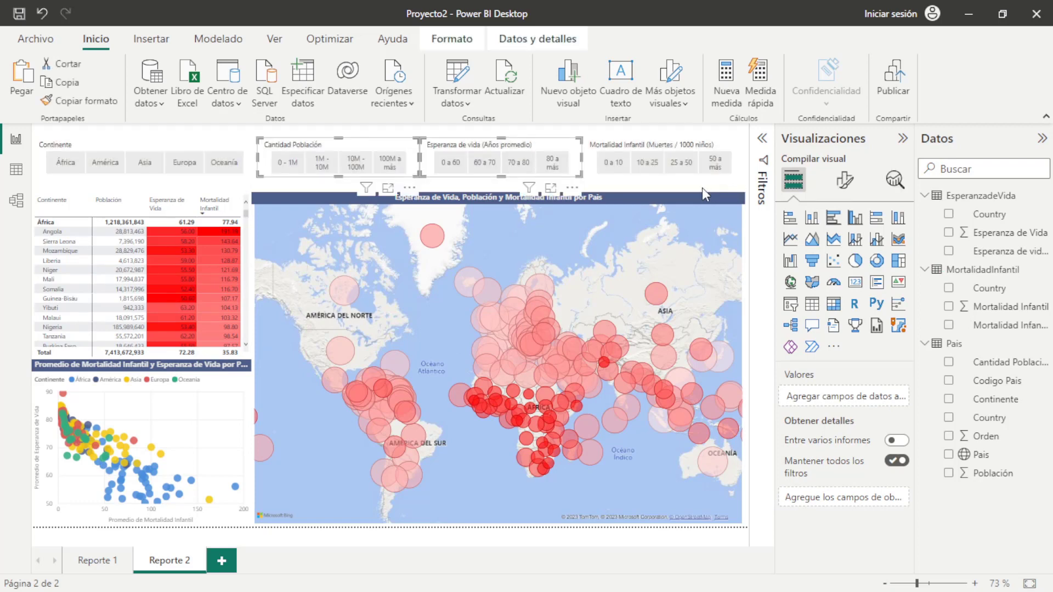
click(601, 142)
ctrl+click(515, 148)
ctrl+click(374, 141)
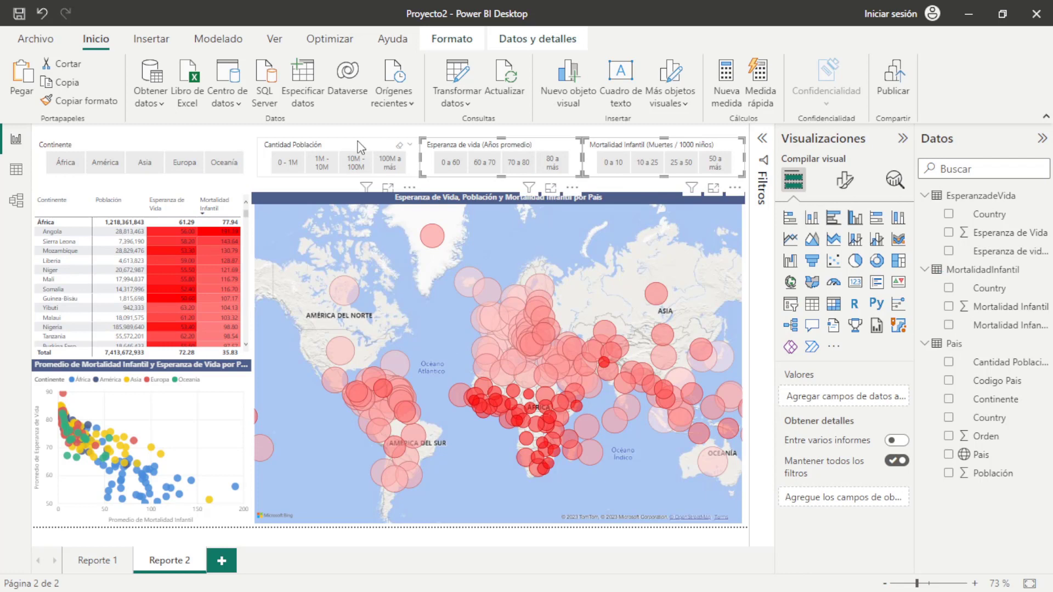
ctrl+click(198, 144)
ctrl+click(196, 143)
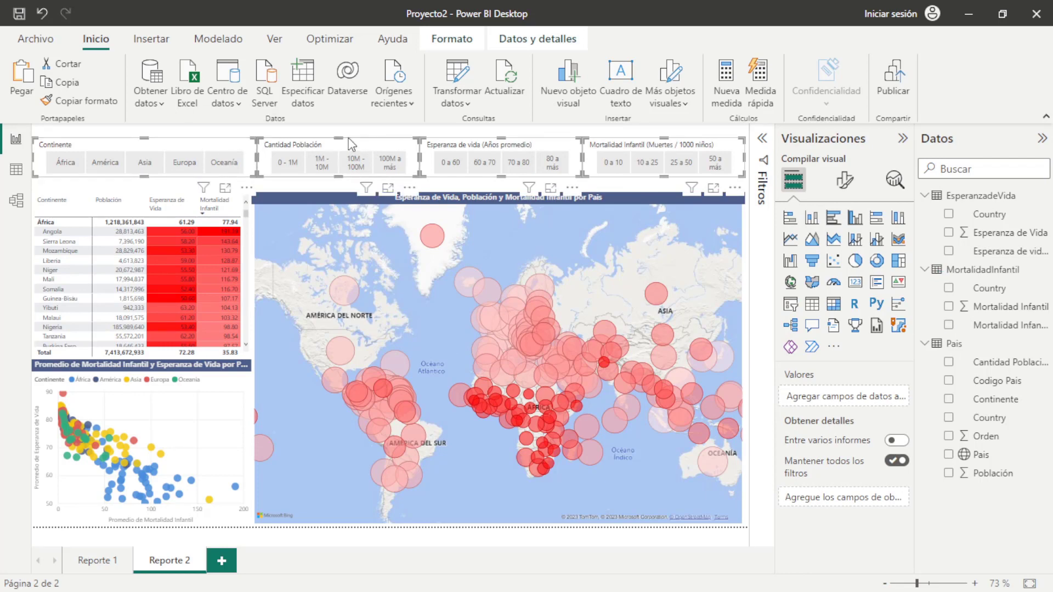
drag(395, 166, 397, 175)
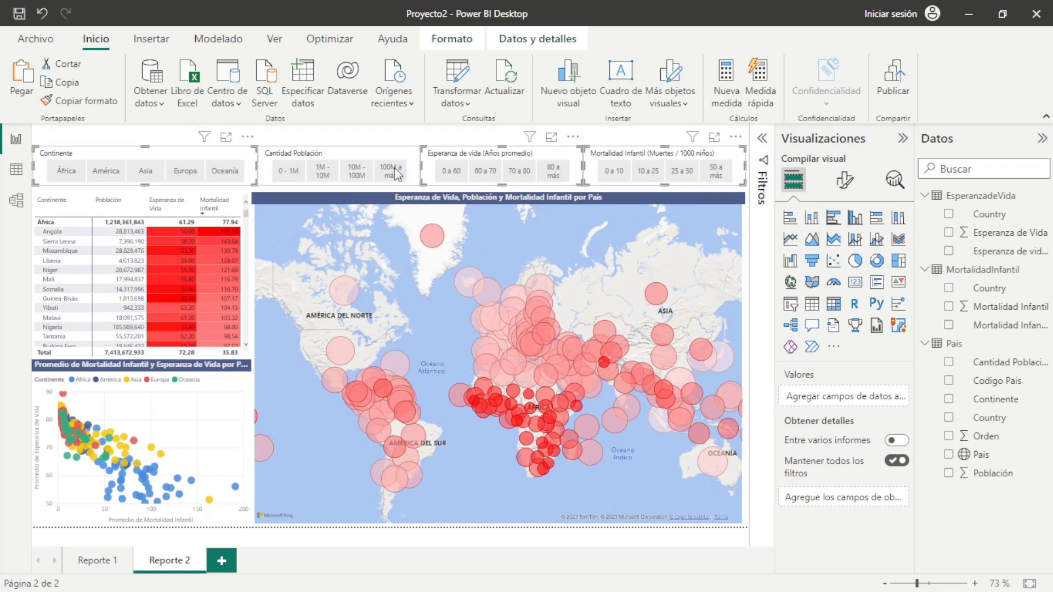
Move the map, scatter chart and table lower, making the table taller
click(397, 174)
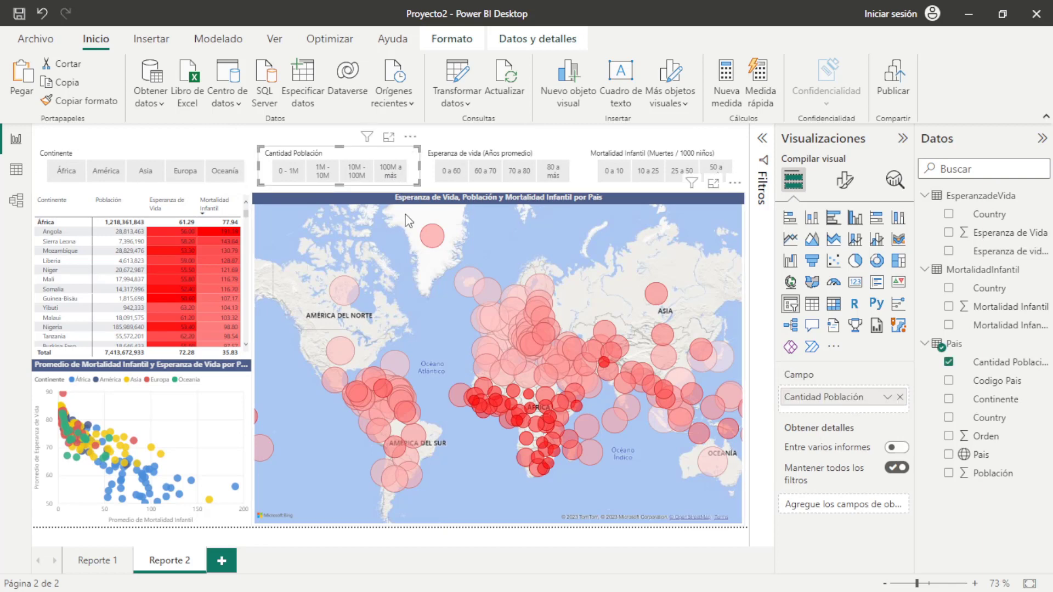
click(474, 200)
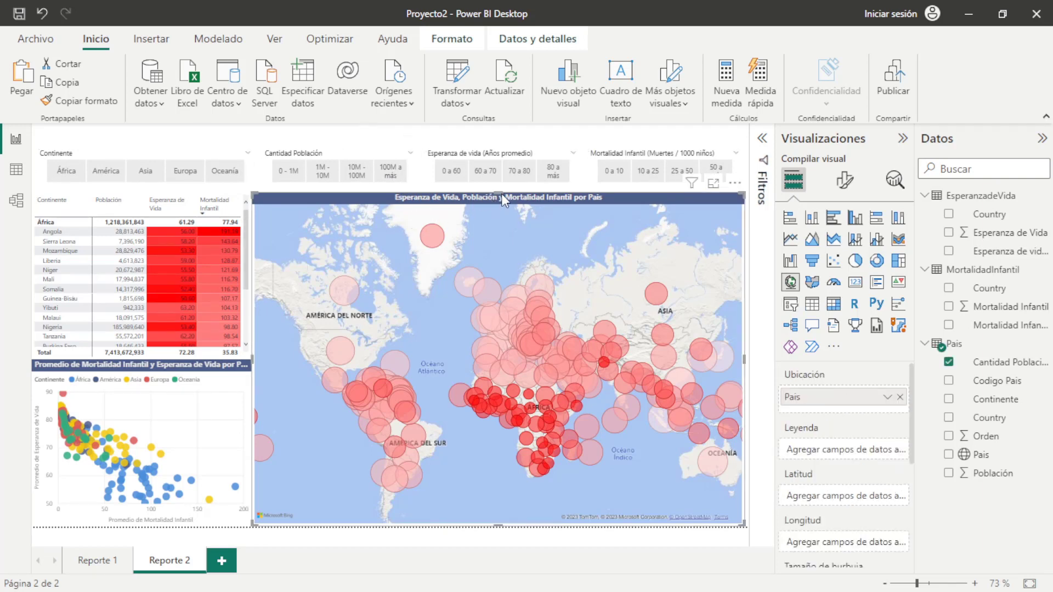
drag(474, 204, 499, 213)
click(197, 378)
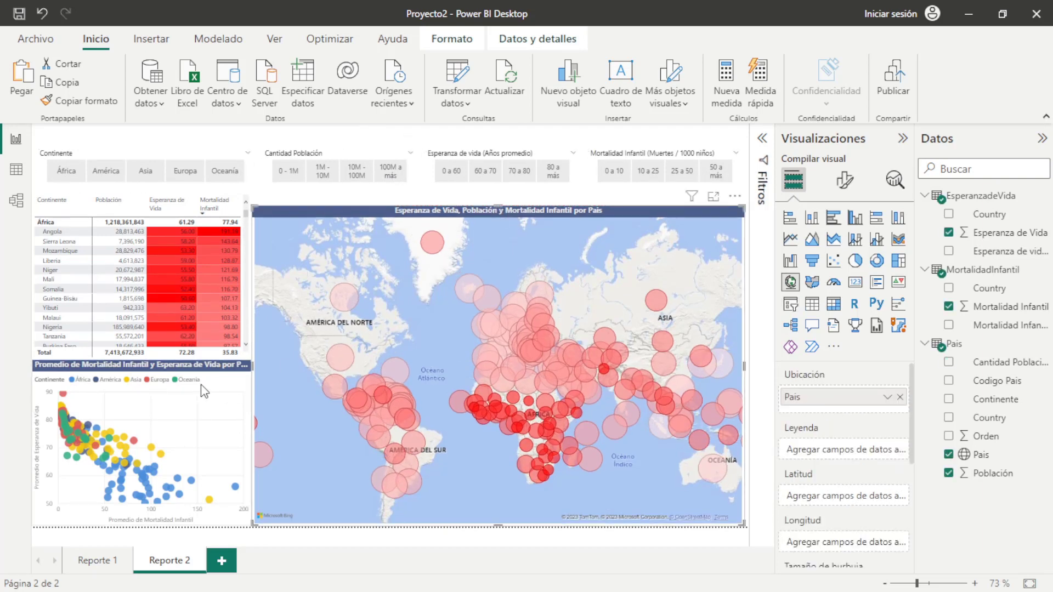
click(186, 379)
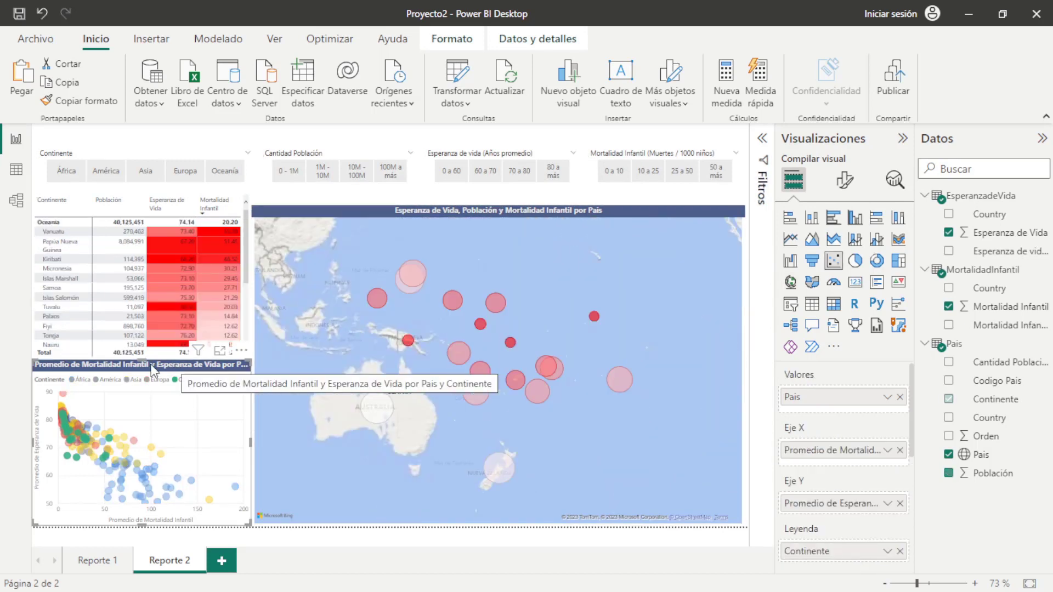
drag(148, 371, 148, 386)
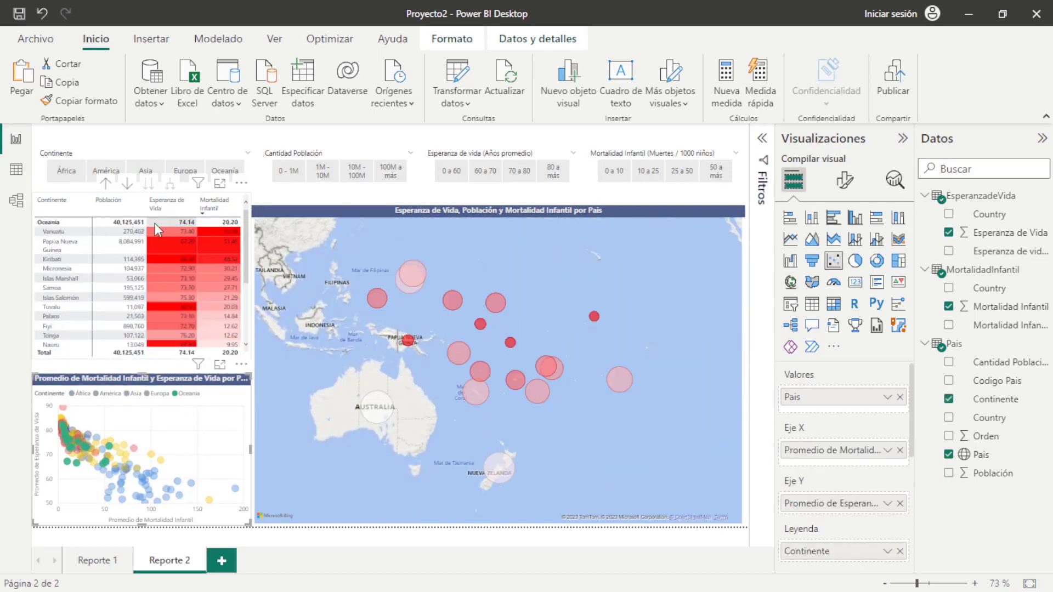
drag(143, 196, 145, 213)
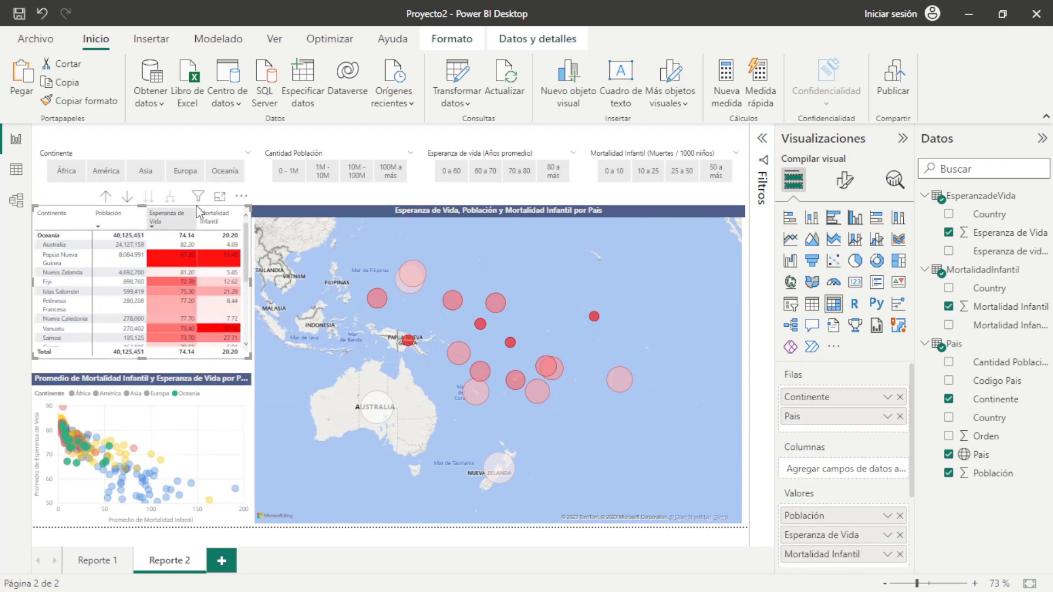
drag(240, 204, 242, 212)
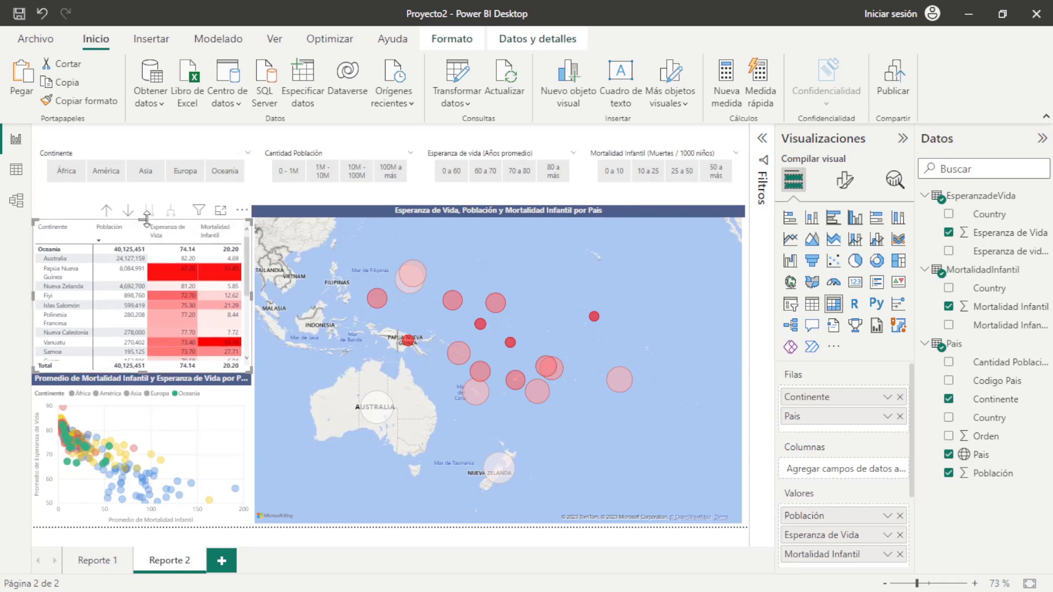
drag(147, 219, 146, 212)
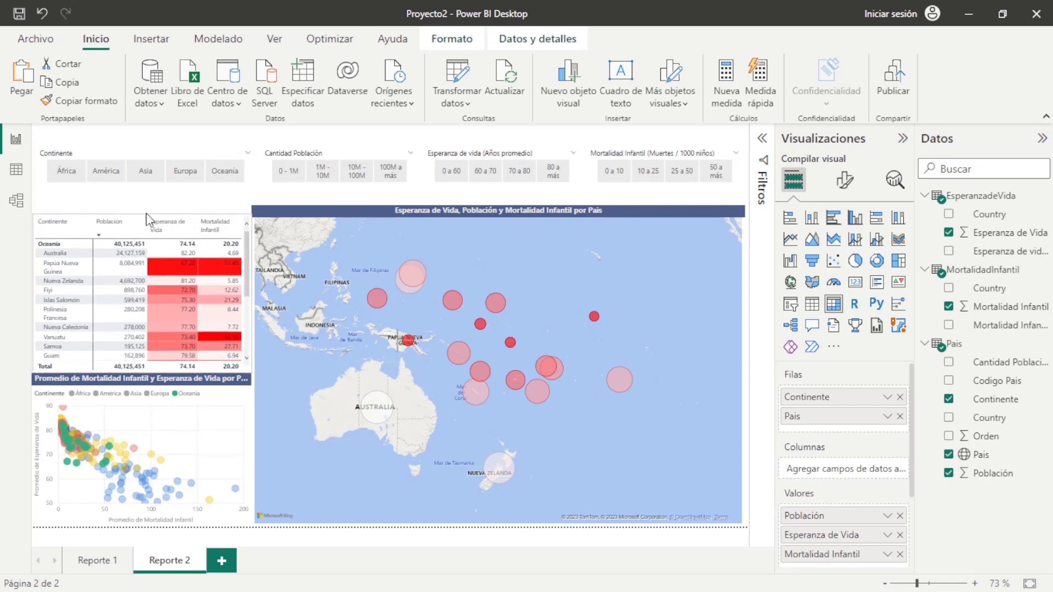
Reselect the four slicers and shift them further down, then deselect everything
click(453, 216)
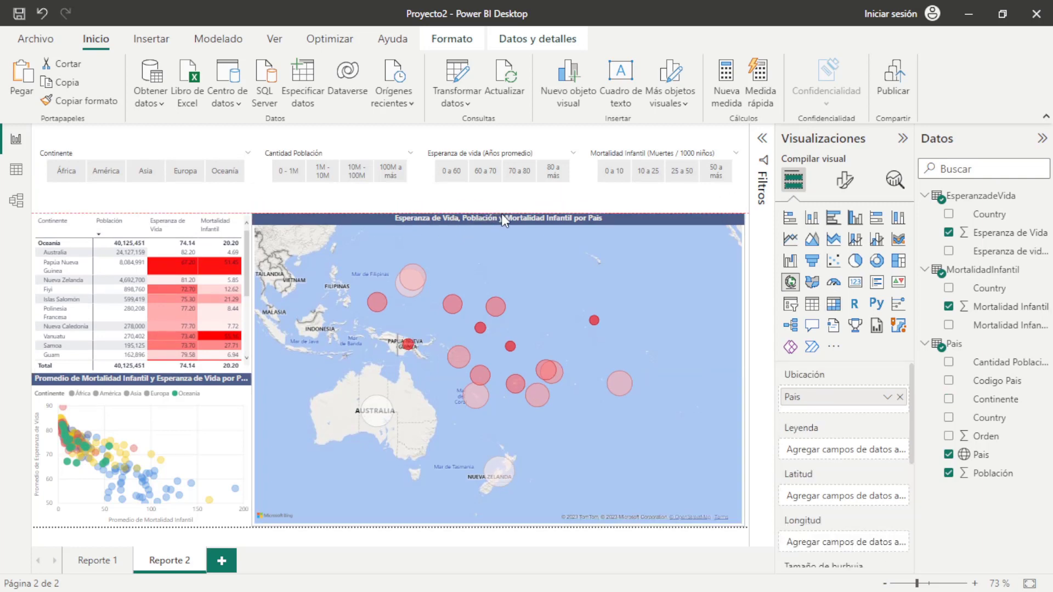
click(315, 199)
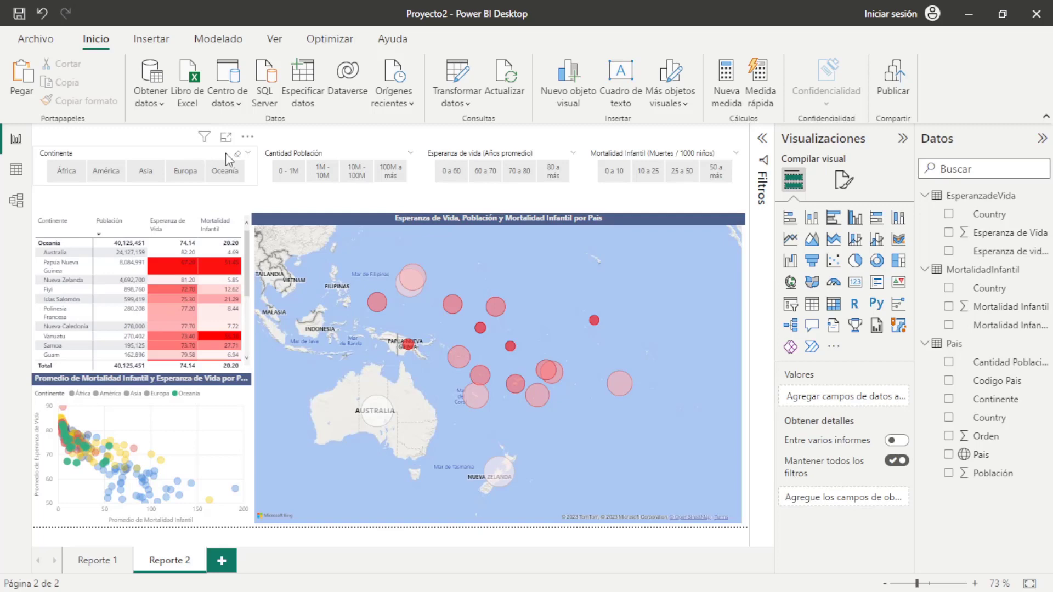
click(225, 153)
ctrl+click(340, 158)
ctrl+click(491, 160)
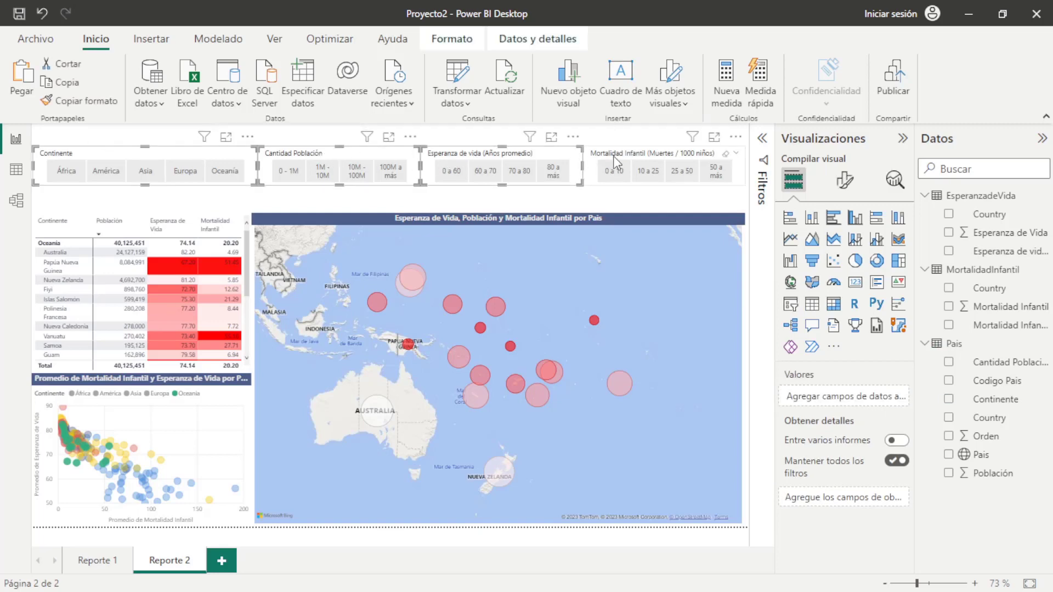
ctrl+click(614, 156)
drag(615, 156, 613, 177)
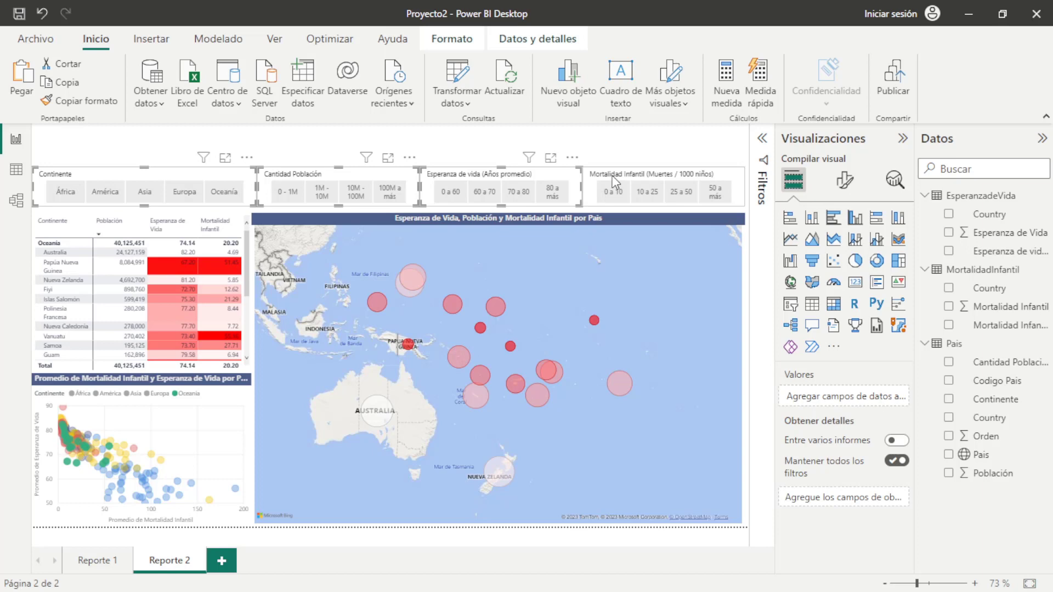
click(618, 161)
click(620, 154)
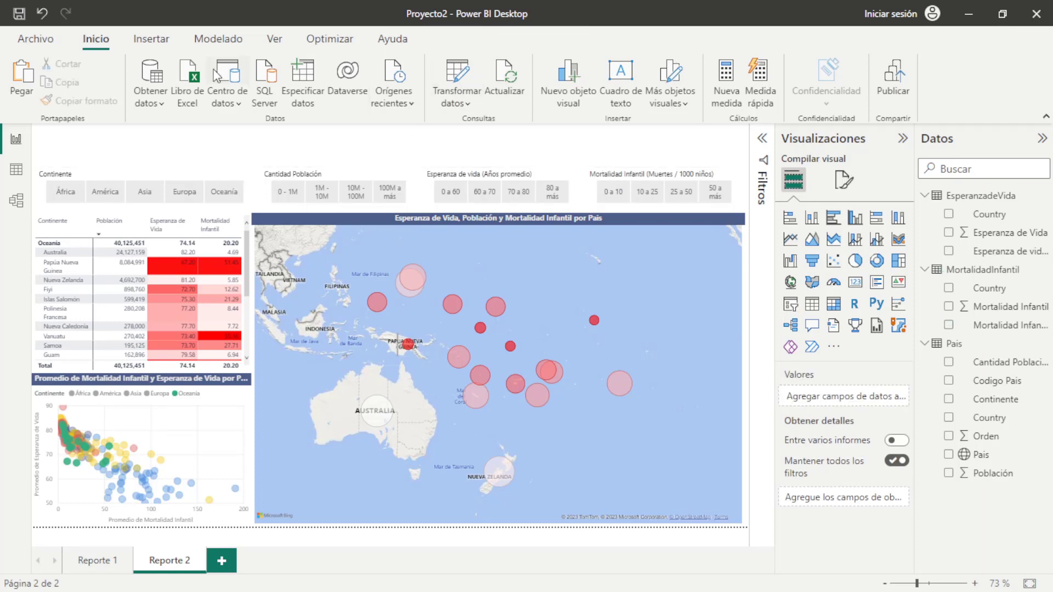
Insert a rectangle and stretch it into a thin strip across the top of the page
click(156, 44)
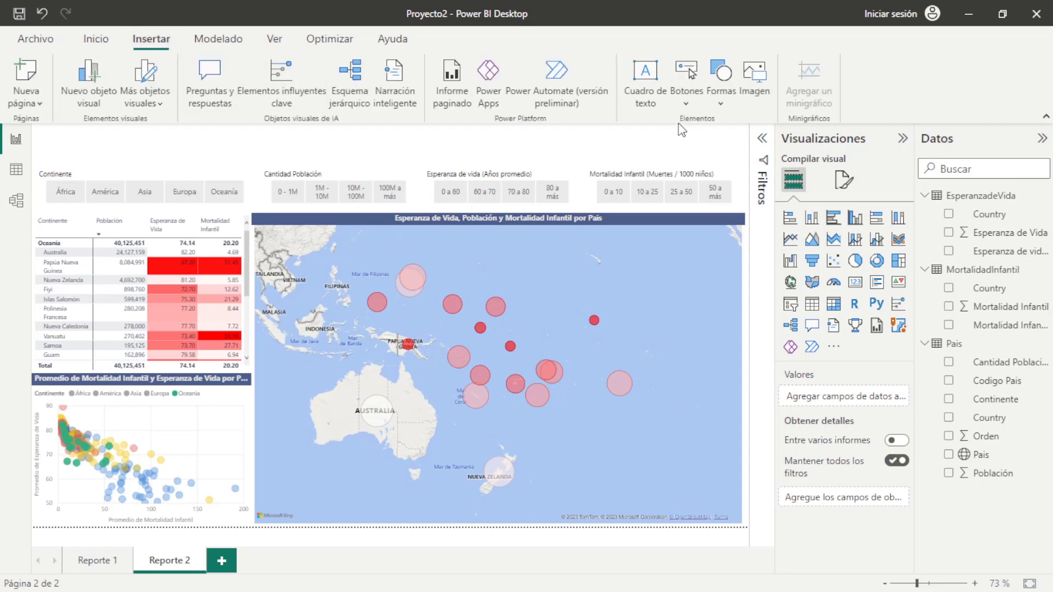
click(721, 105)
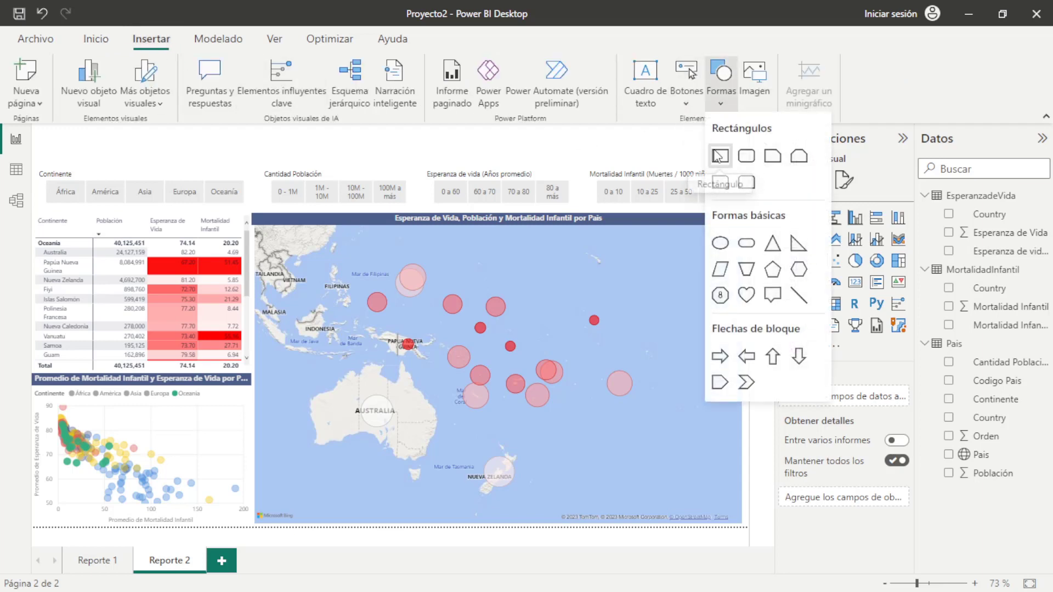
mouse_move(185, 232)
mouse_down()
mouse_move(145, 169)
mouse_move(125, 169)
mouse_up()
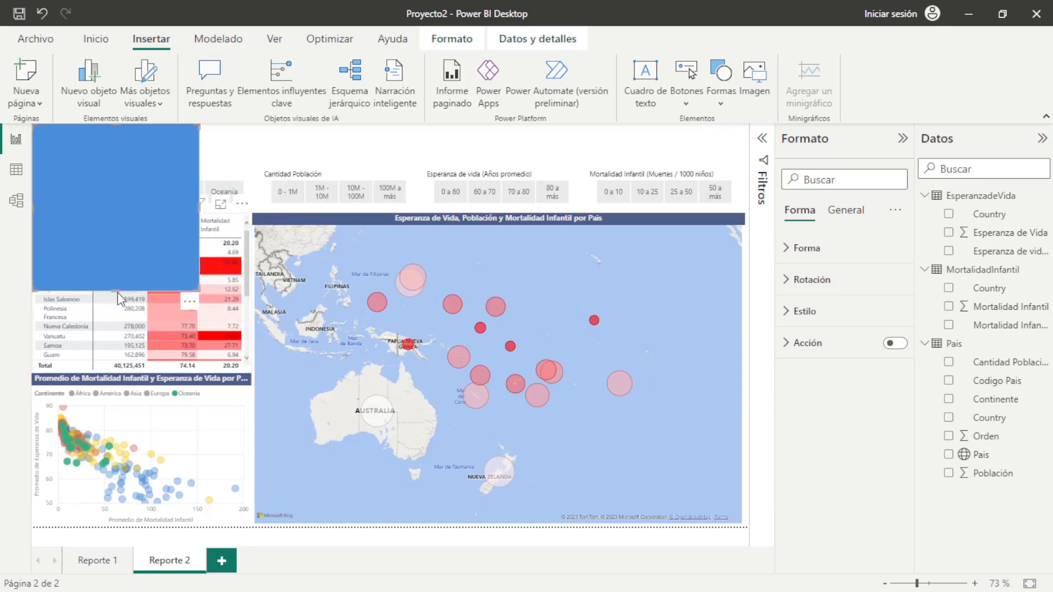
drag(116, 291, 116, 166)
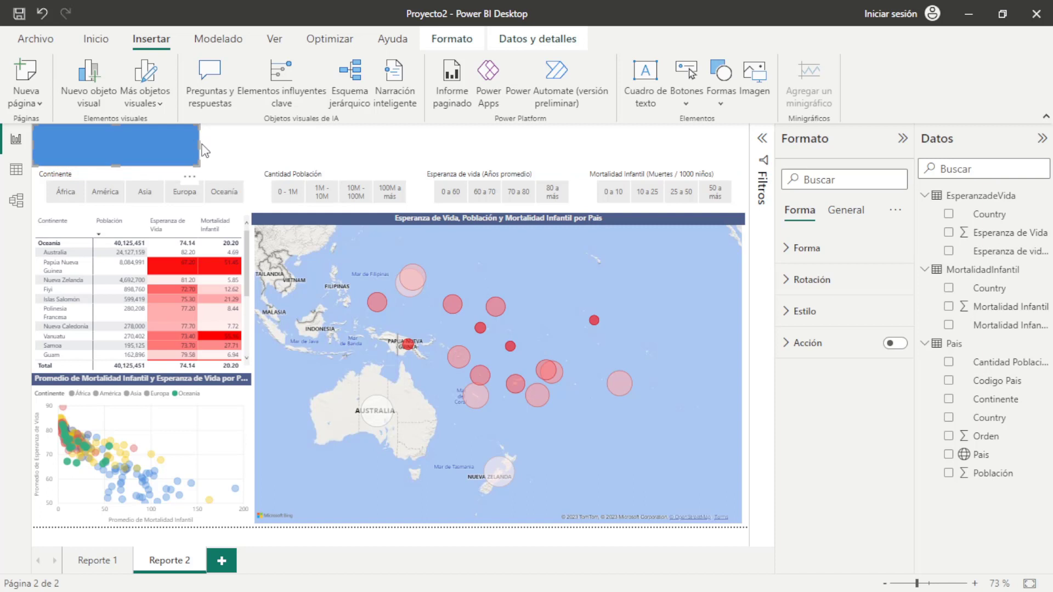
drag(198, 150, 745, 165)
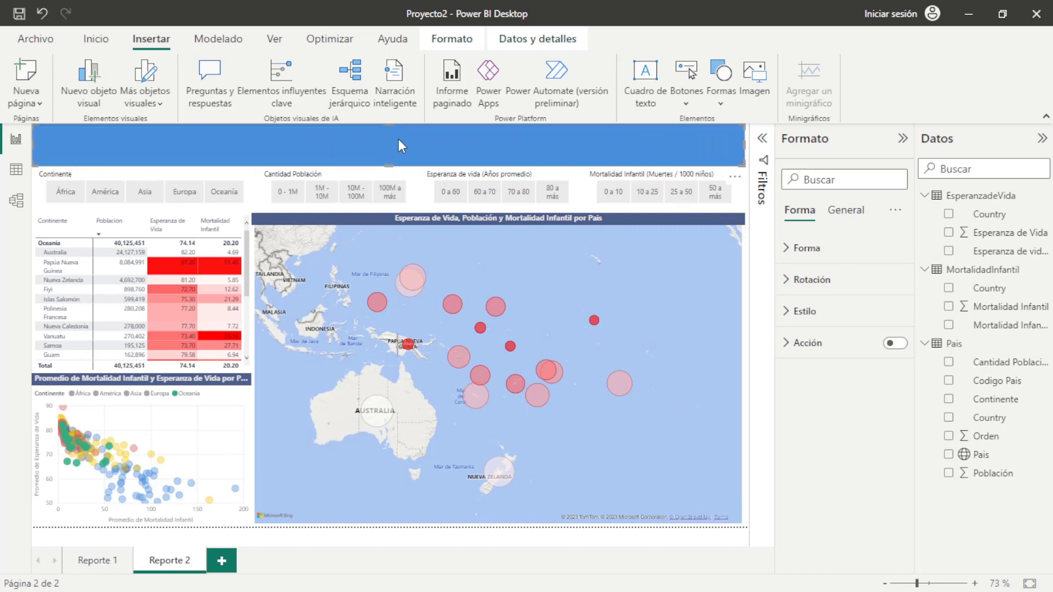
Fill the banner rectangle with dark blue #4c5d8a and insert an empty text box
click(794, 252)
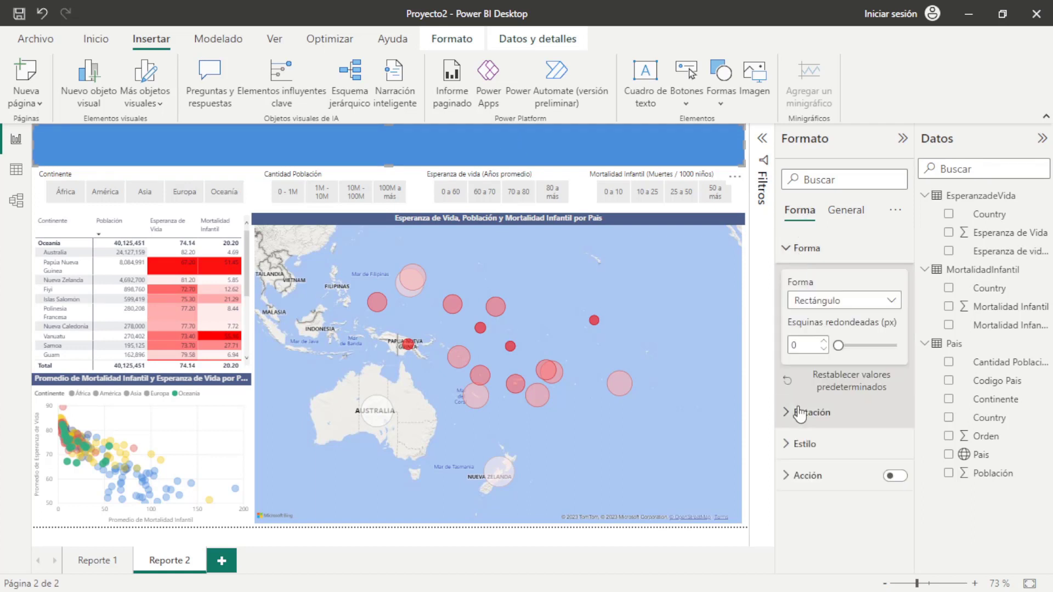
click(806, 444)
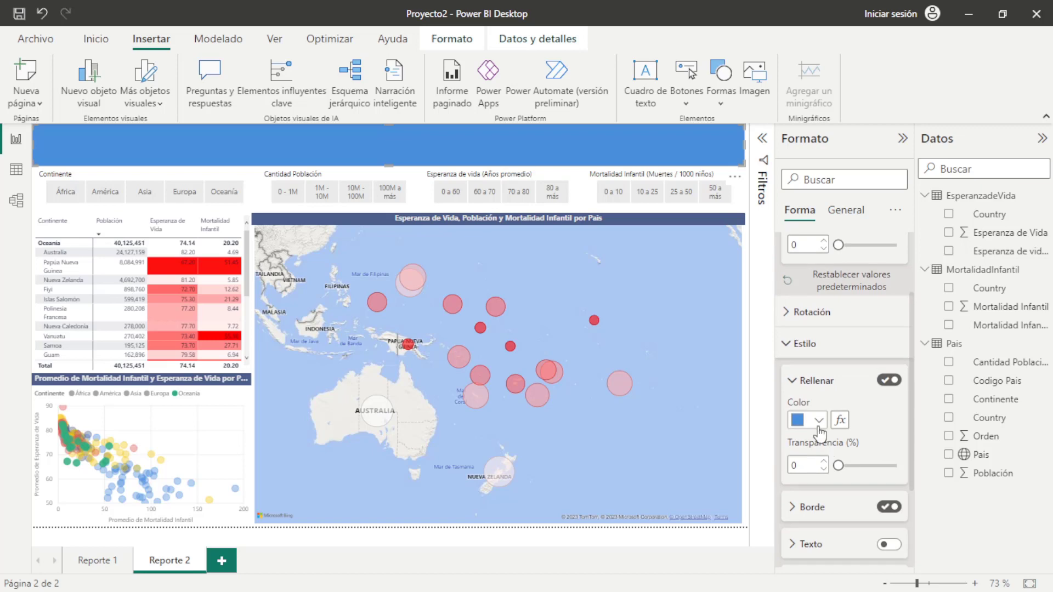
click(818, 424)
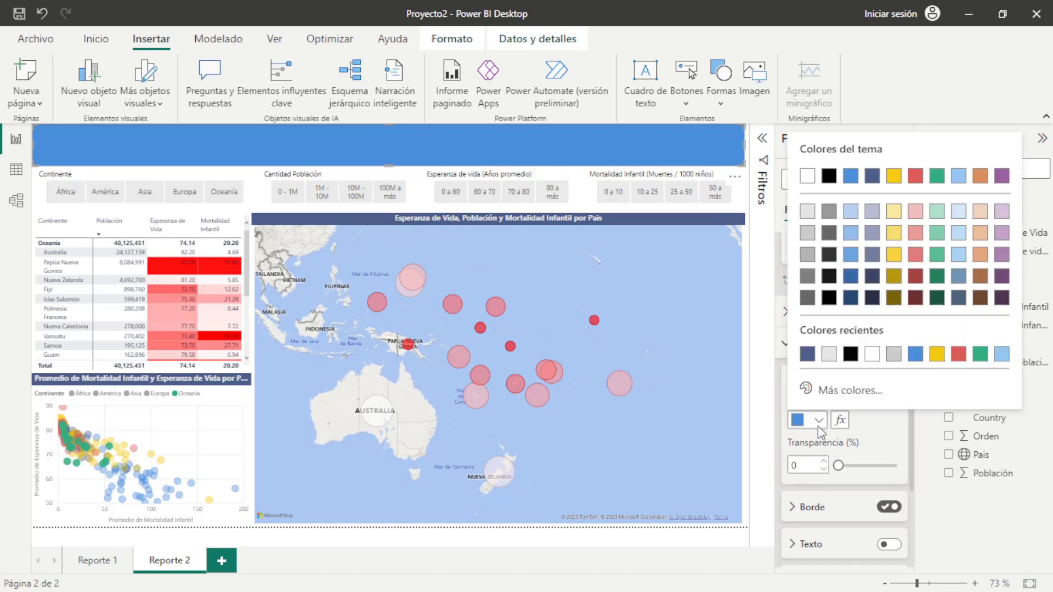
click(808, 355)
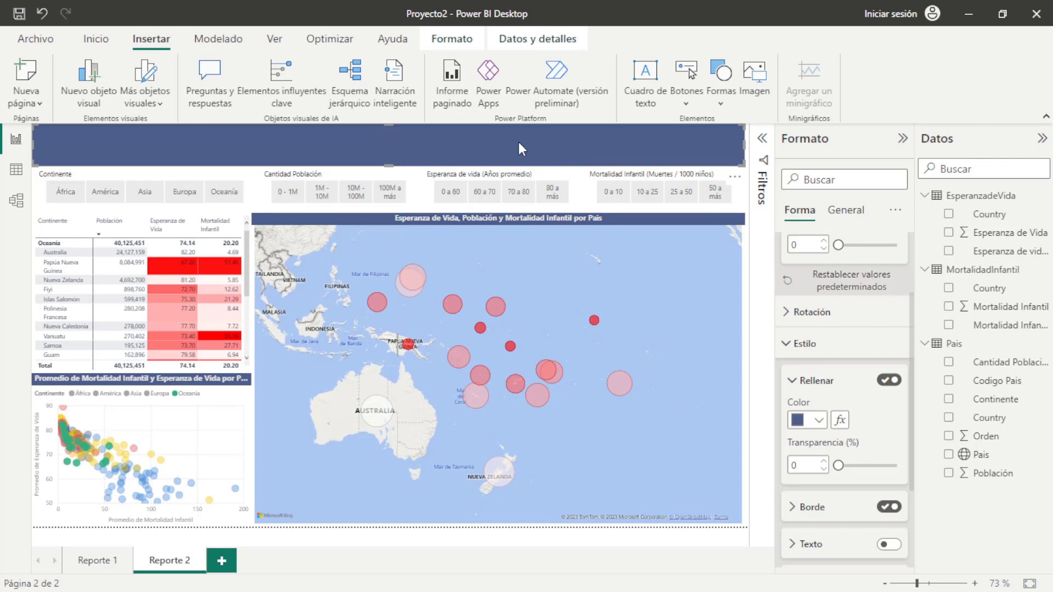
click(646, 88)
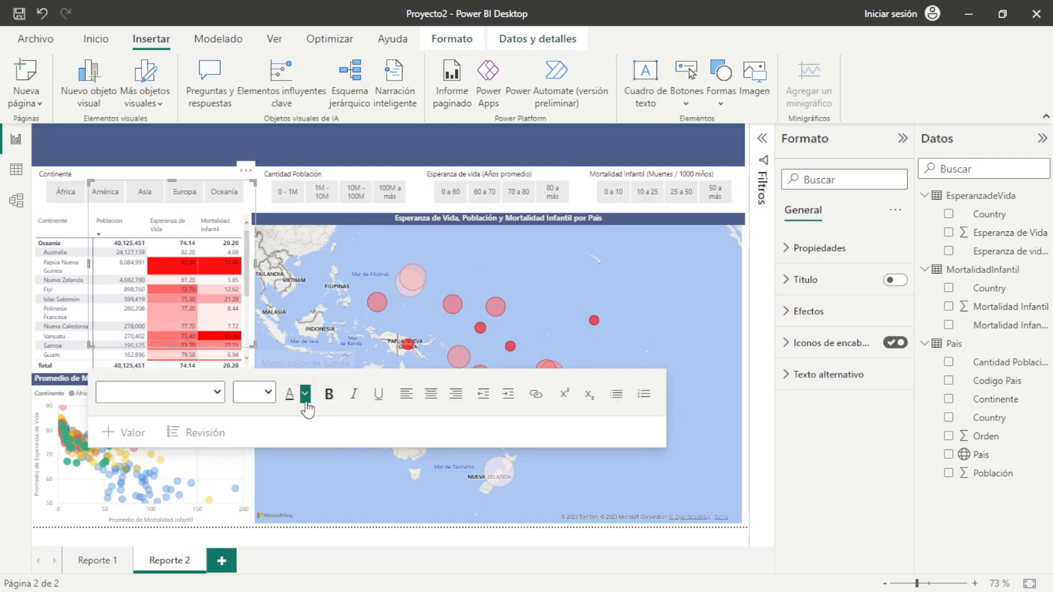
Set the text box's font size to 20 and move it up into the blue banner
click(271, 394)
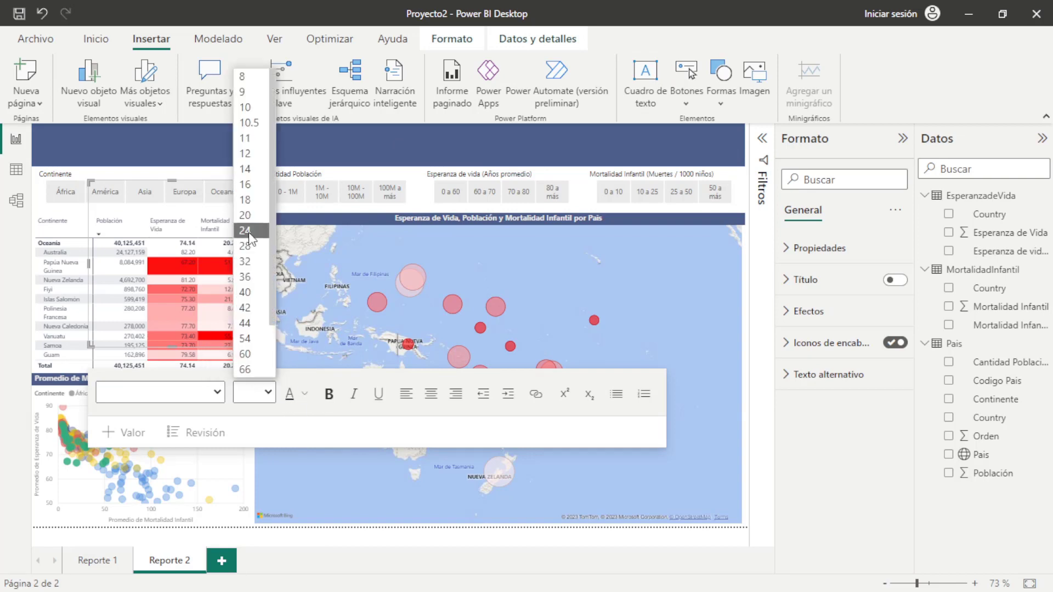
click(246, 216)
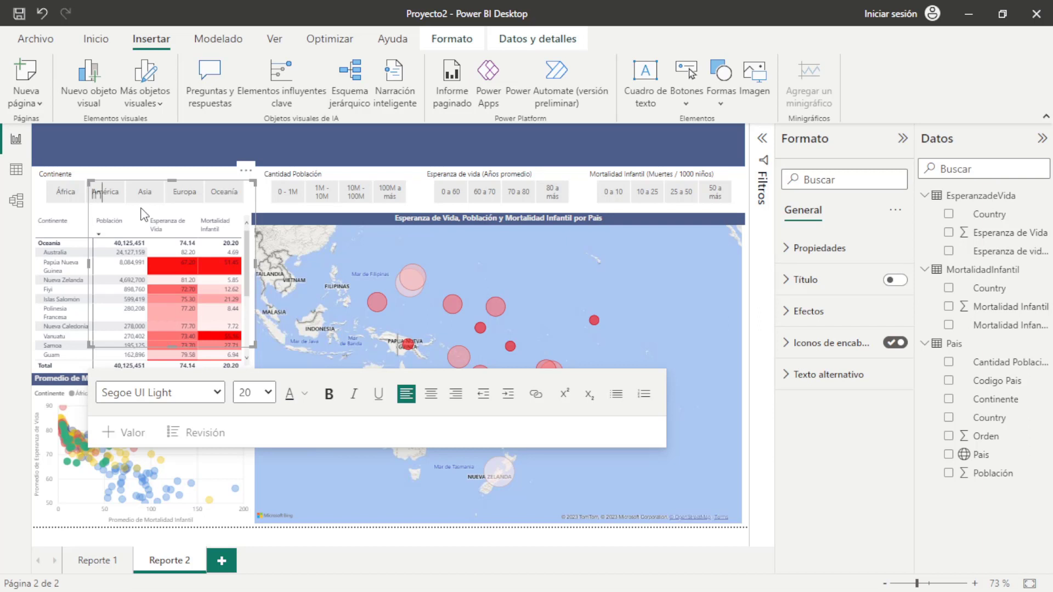
text(for)
key(BackSpace)
key(BackSpace)
key(BackSpace)
key(BackSpace)
key(BackSpace)
drag(244, 144, 237, 114)
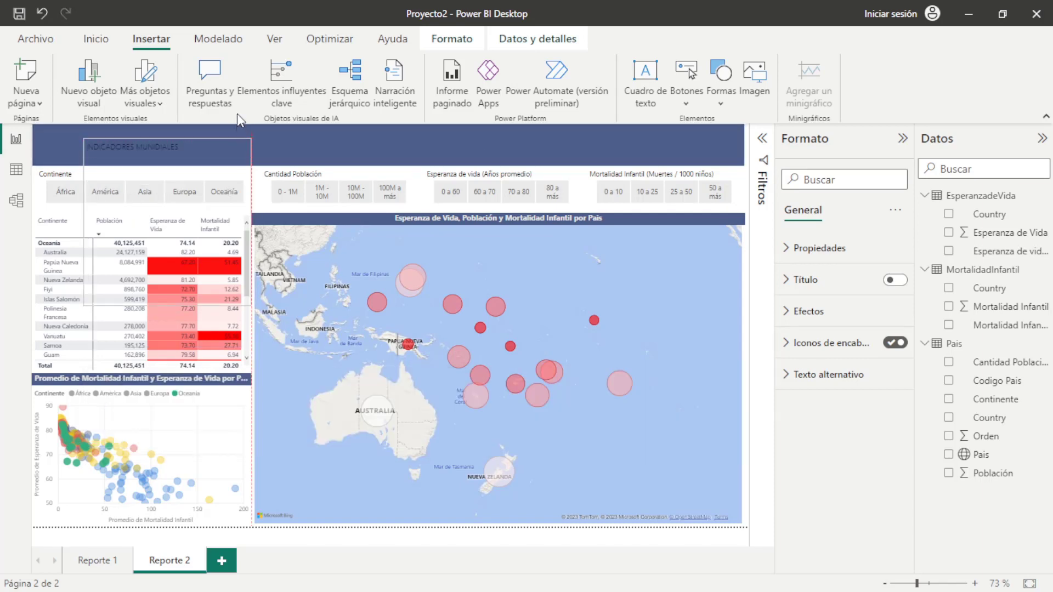
Make the title text bold Arial Black at size 16
click(168, 144)
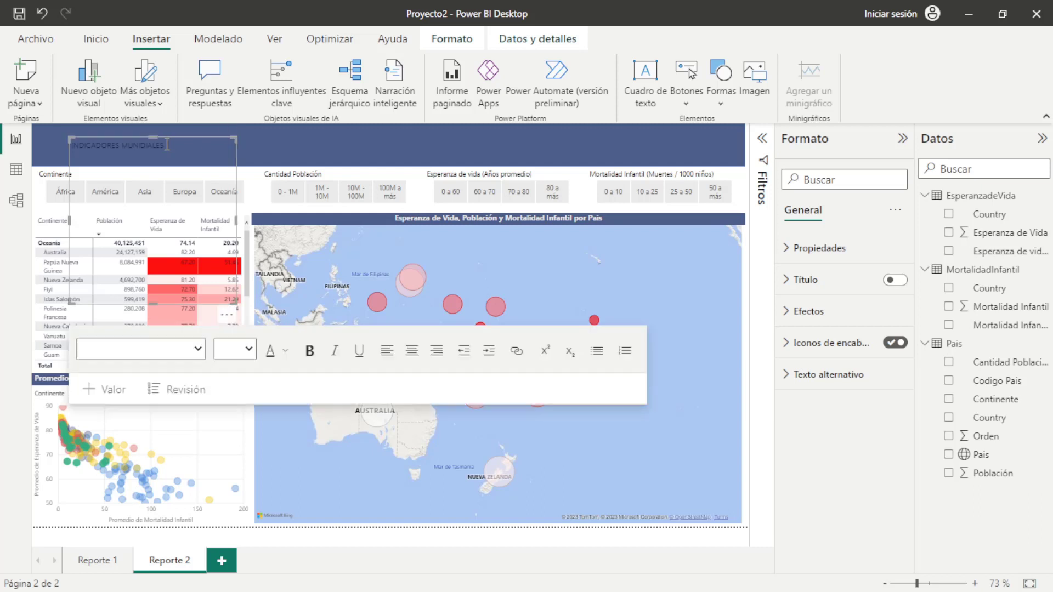
drag(167, 145, 73, 151)
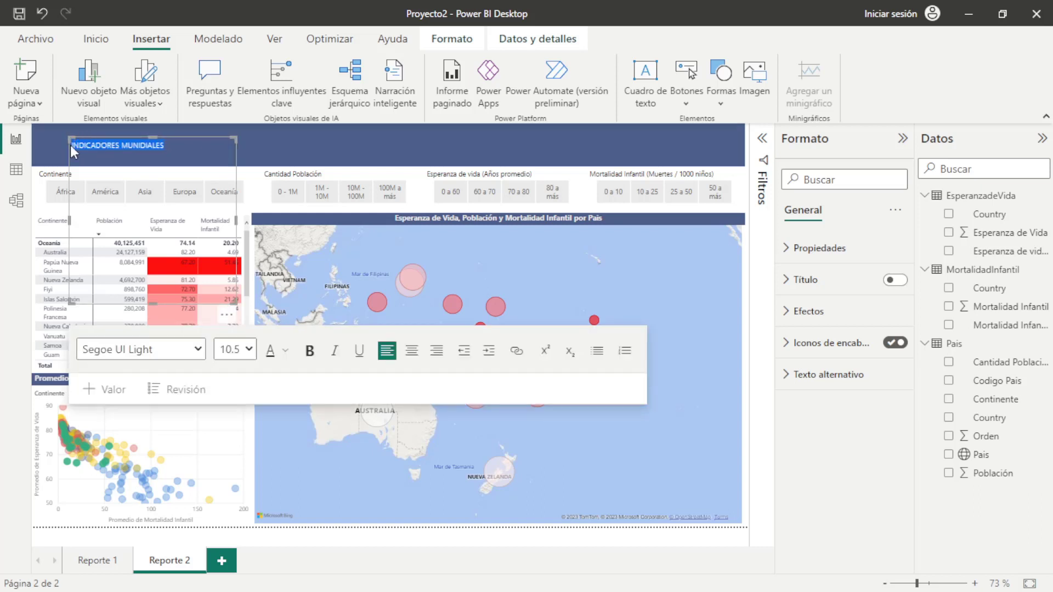
click(310, 352)
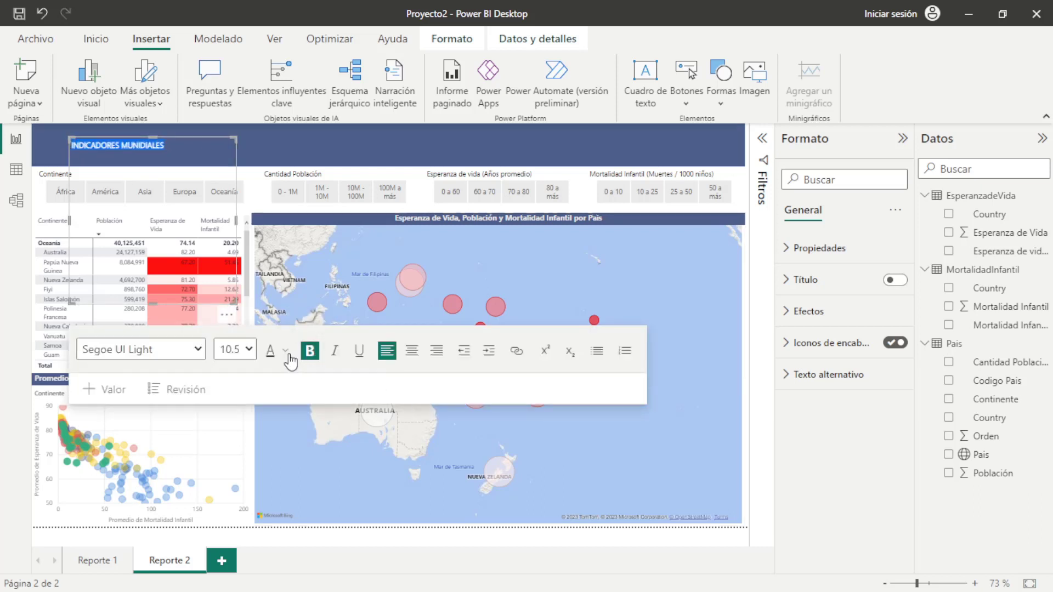
click(196, 349)
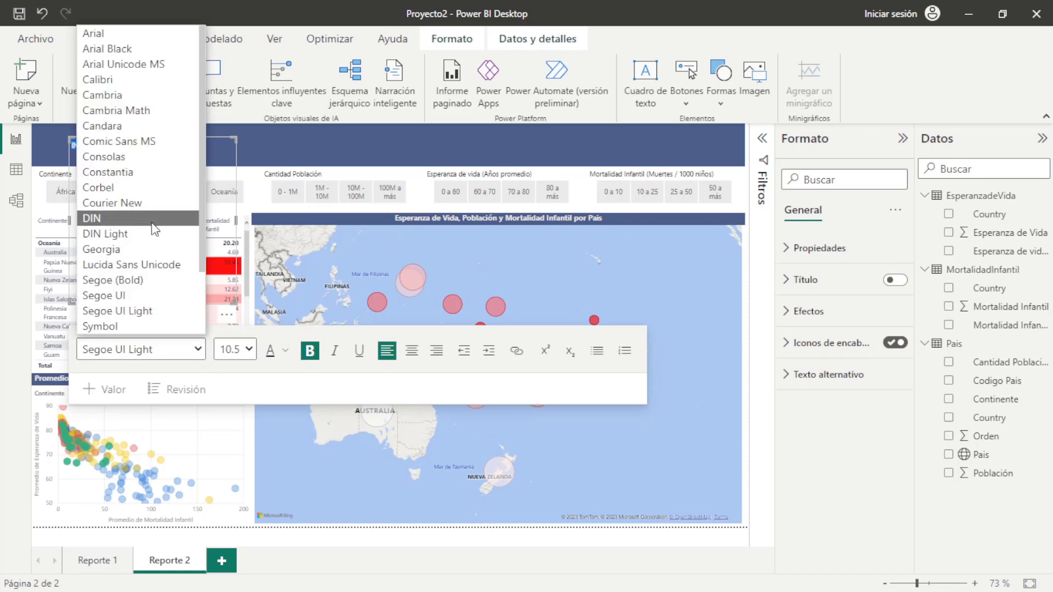
click(135, 49)
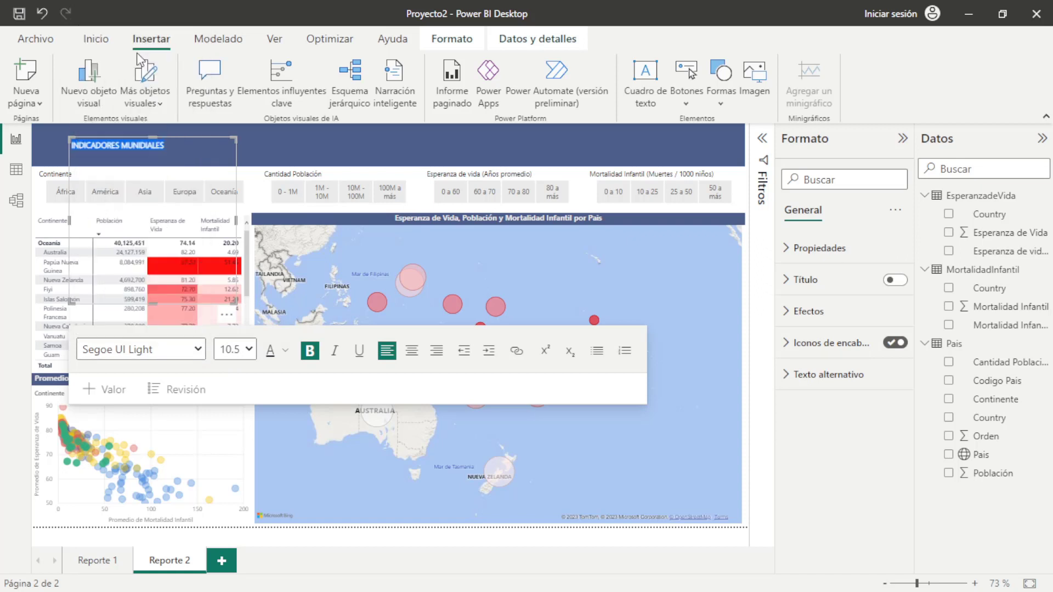
click(254, 349)
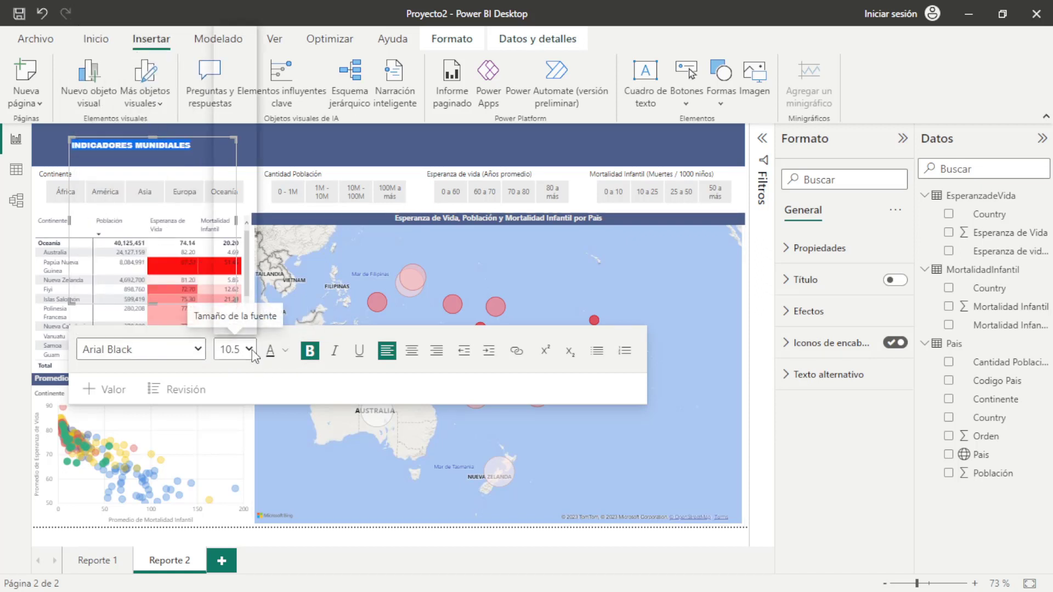
click(230, 144)
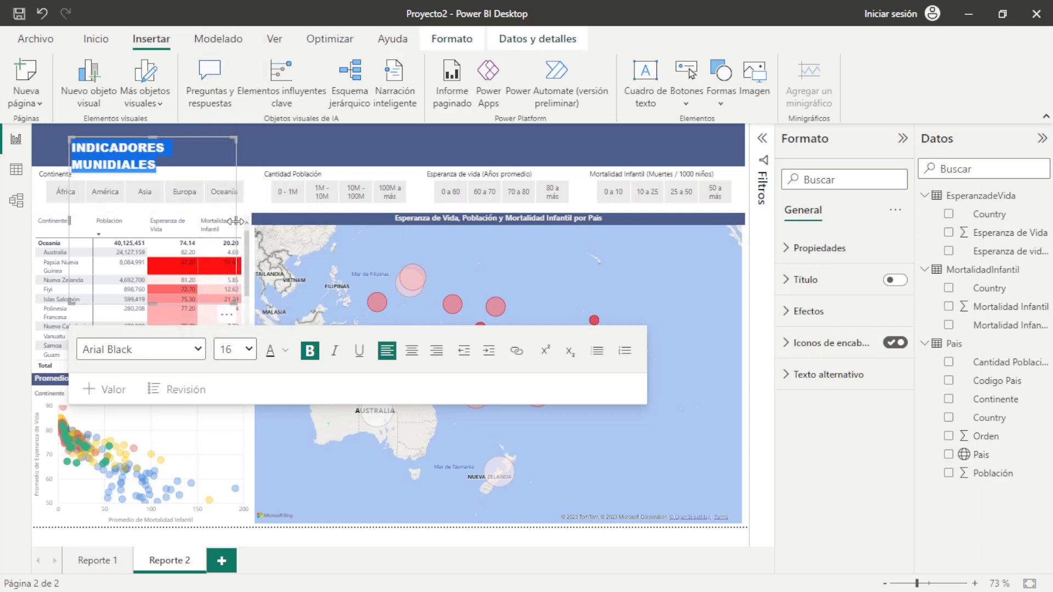
Resize and reposition the title box so the text fits one line in the banner
drag(236, 228, 549, 225)
drag(600, 194, 614, 196)
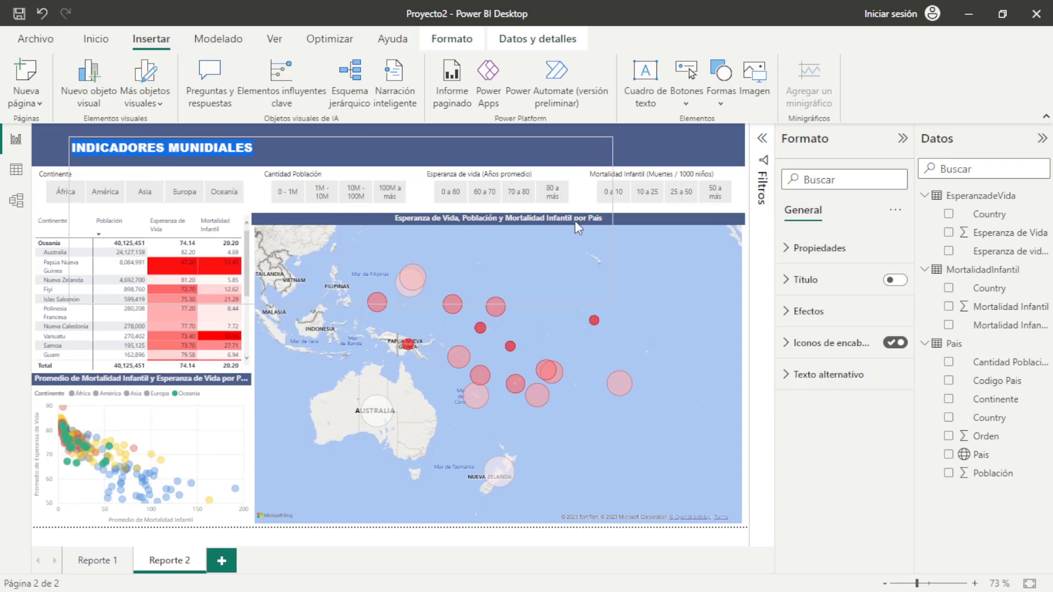
drag(341, 305, 341, 159)
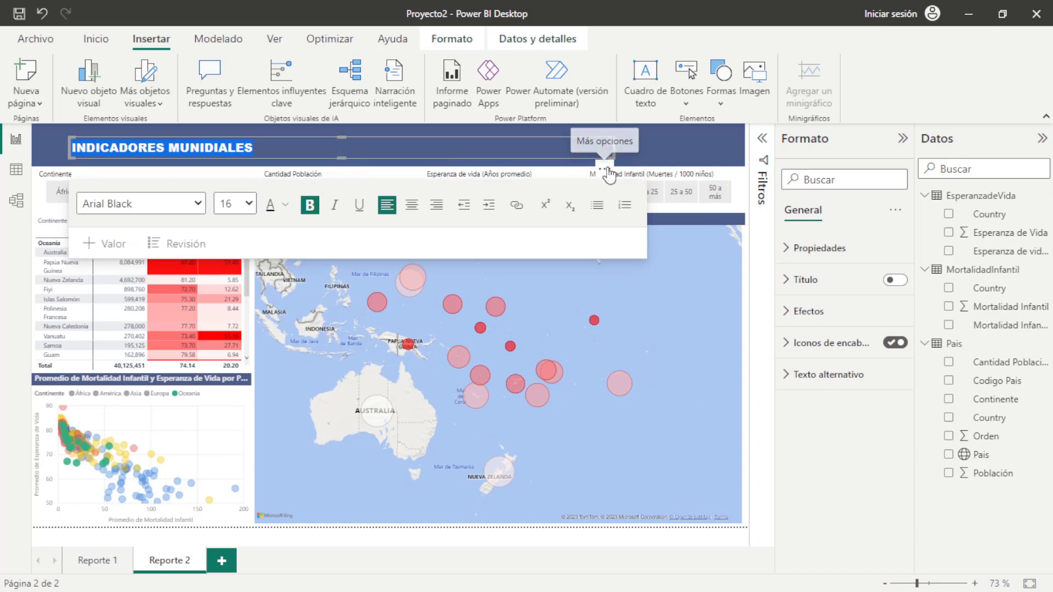
mouse_move(606, 169)
mouse_down()
mouse_move(593, 174)
mouse_move(726, 147)
mouse_up()
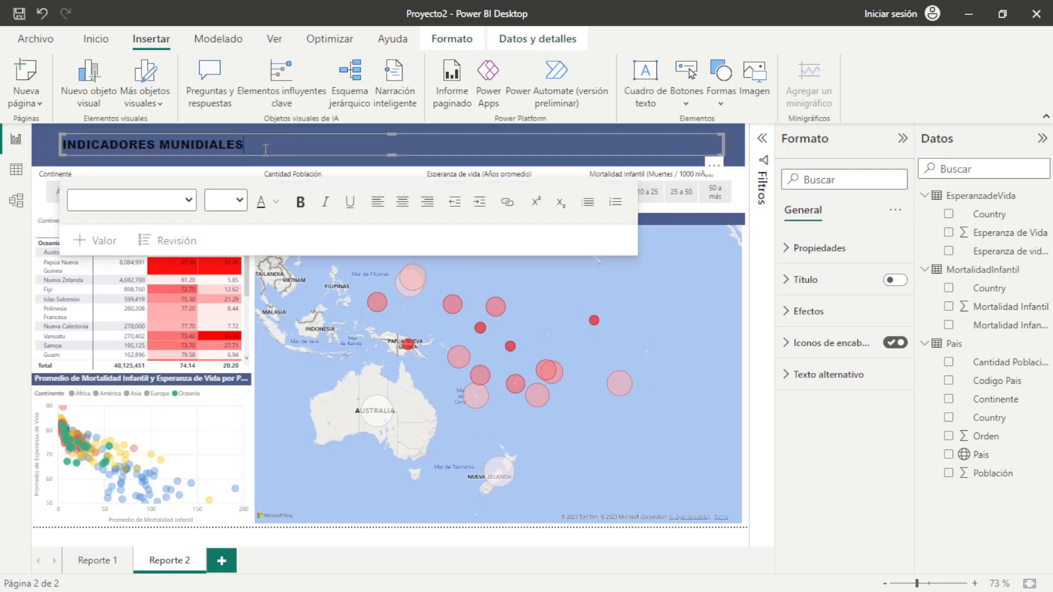
Correct the misspelled title ending so it reads INDICADORES MUNDIALES
triple_click(221, 147)
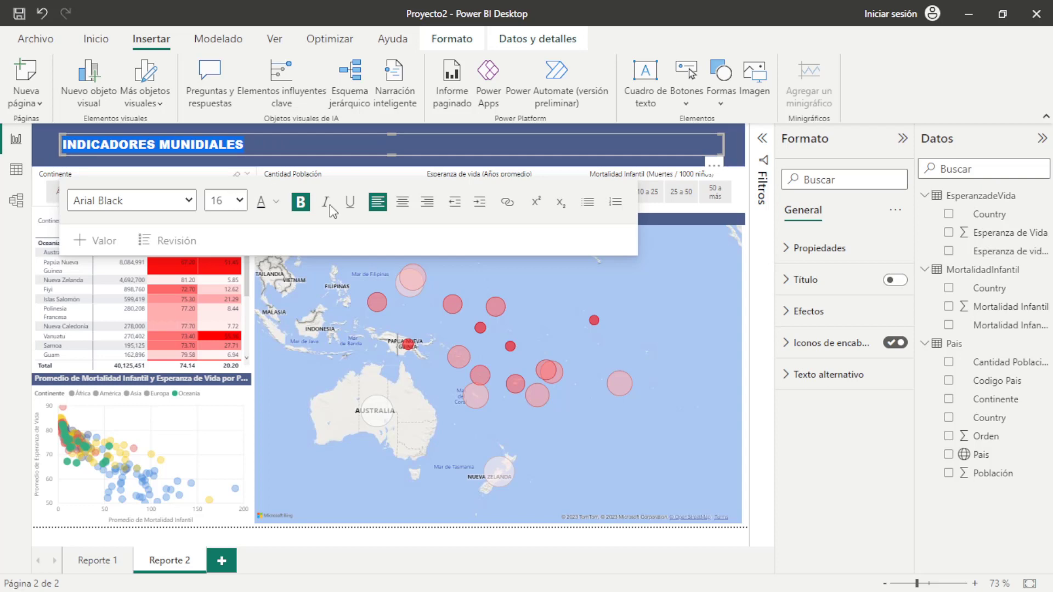
click(276, 202)
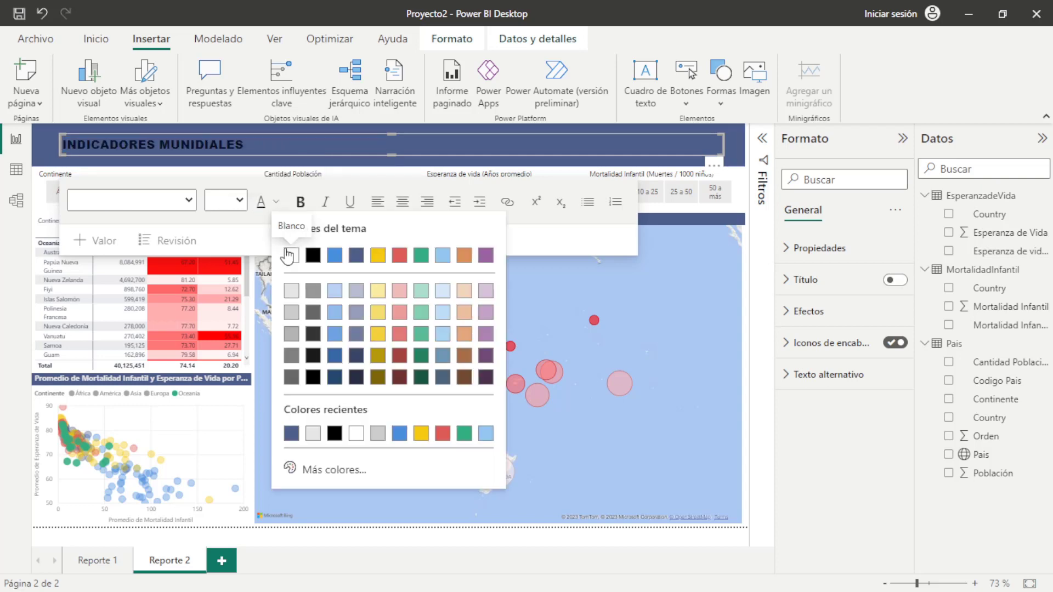
click(286, 248)
click(271, 147)
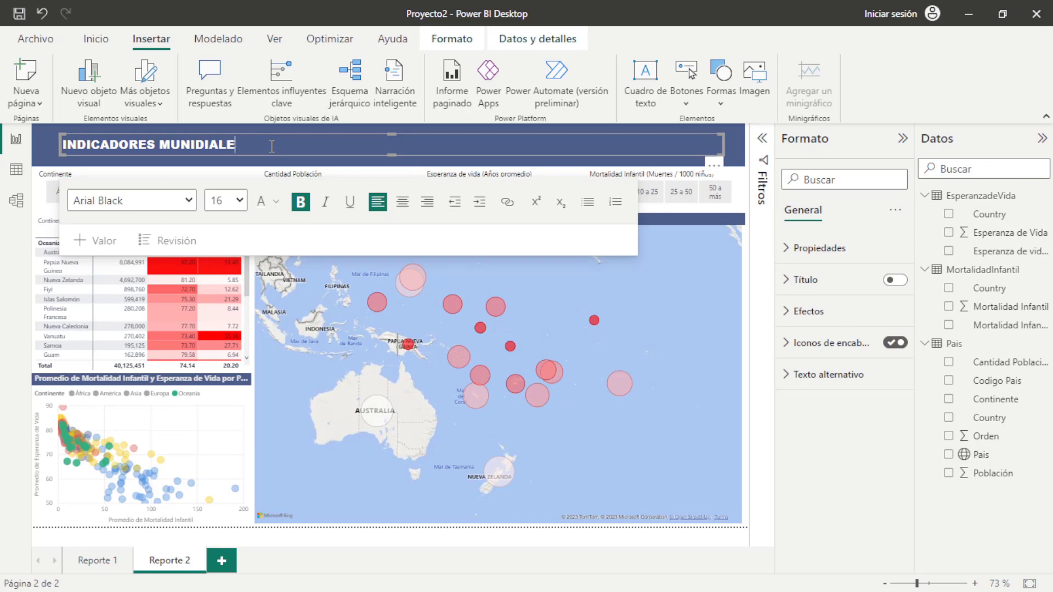
key(BackSpace)
key(BackSpace)
key(BackSpace)
text(ALES)
Append ': ANÁLISIS DE MORTALIDAD INFANTIL Y ESPERANZA DE VIDA POR REGIONES' and select all the title text
text(ANÁ)
text(LI)
text(SIS)
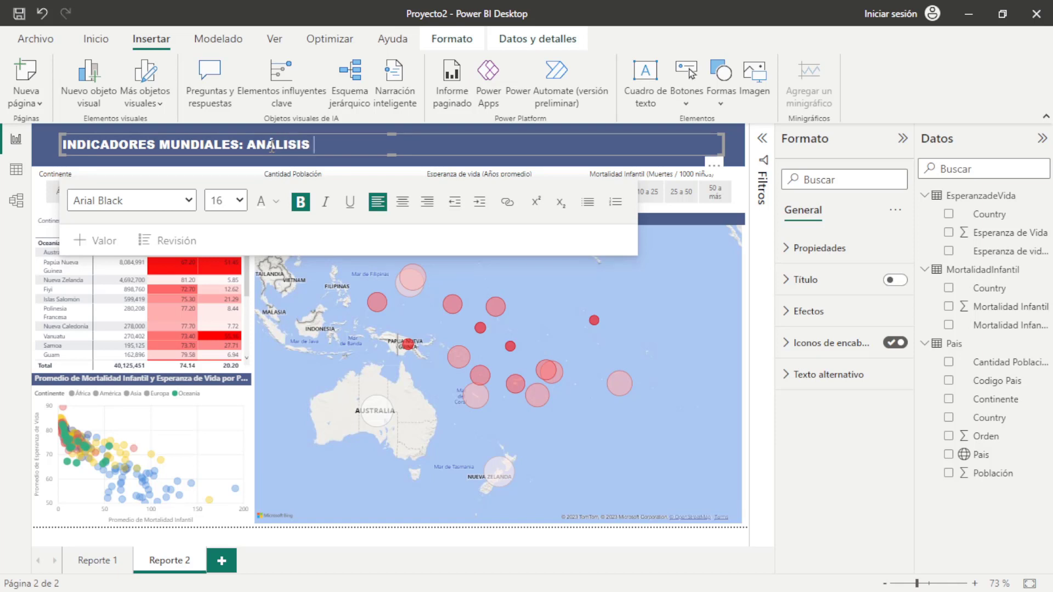
text( DE)
text(MORTA)
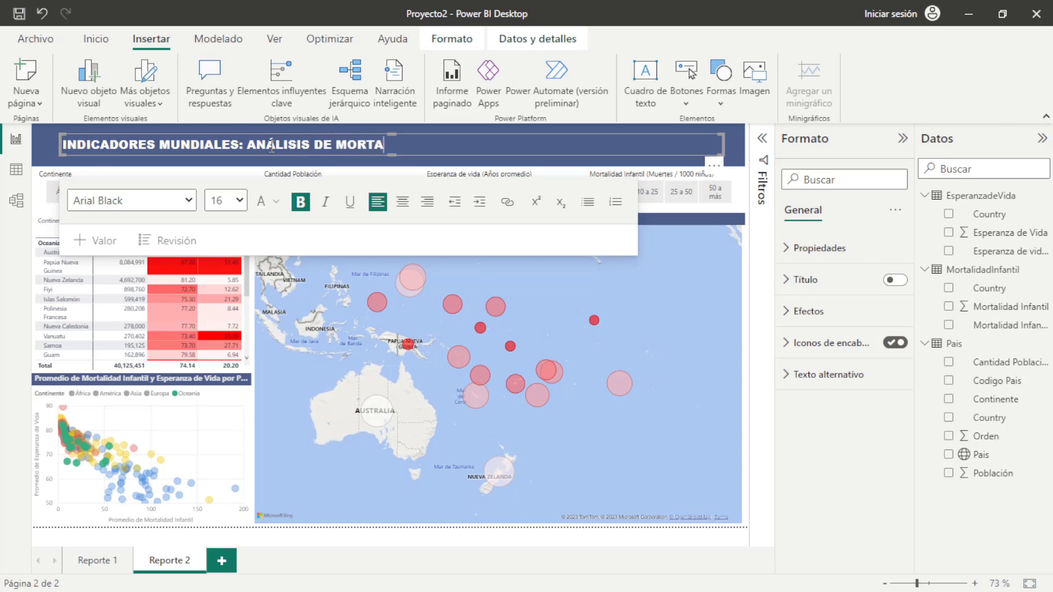
text(LIDAD I)
text(NFAN)
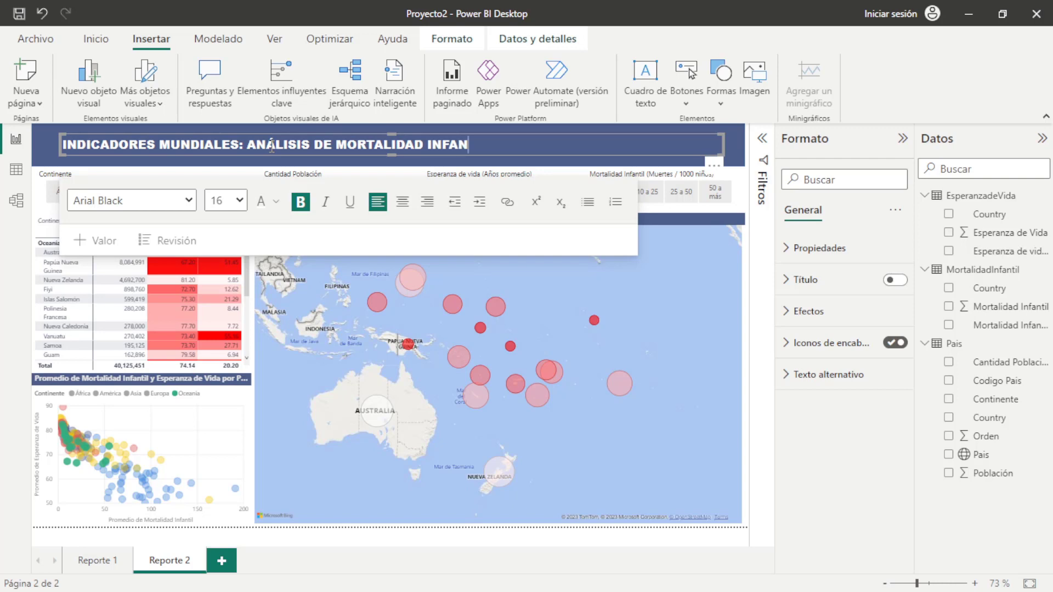
text(T)
text(IL Y )
text(ESPER)
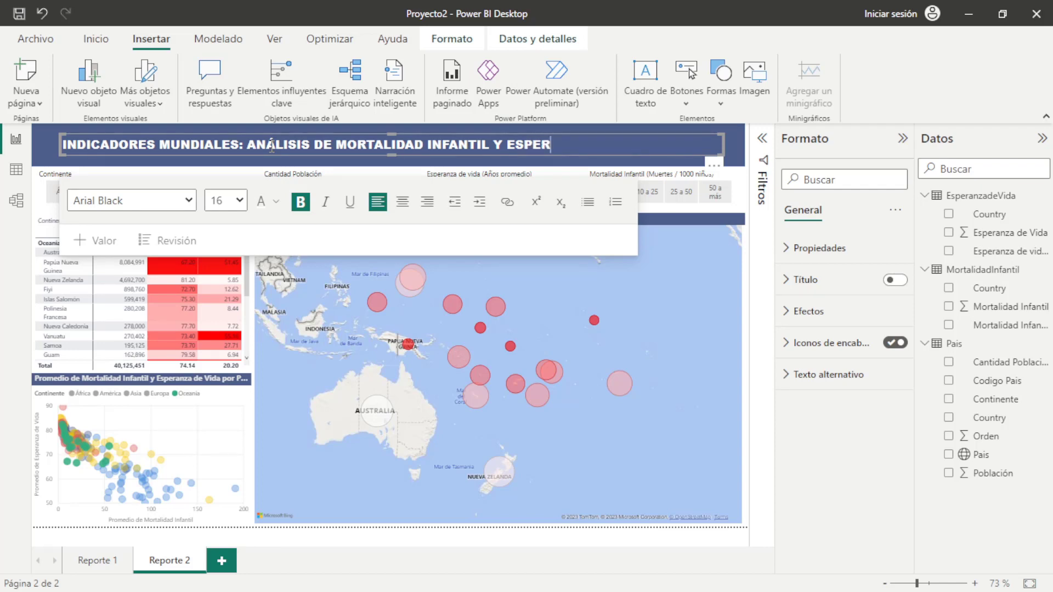
text(AN)
text(A )
text(DE)
text(VIDA)
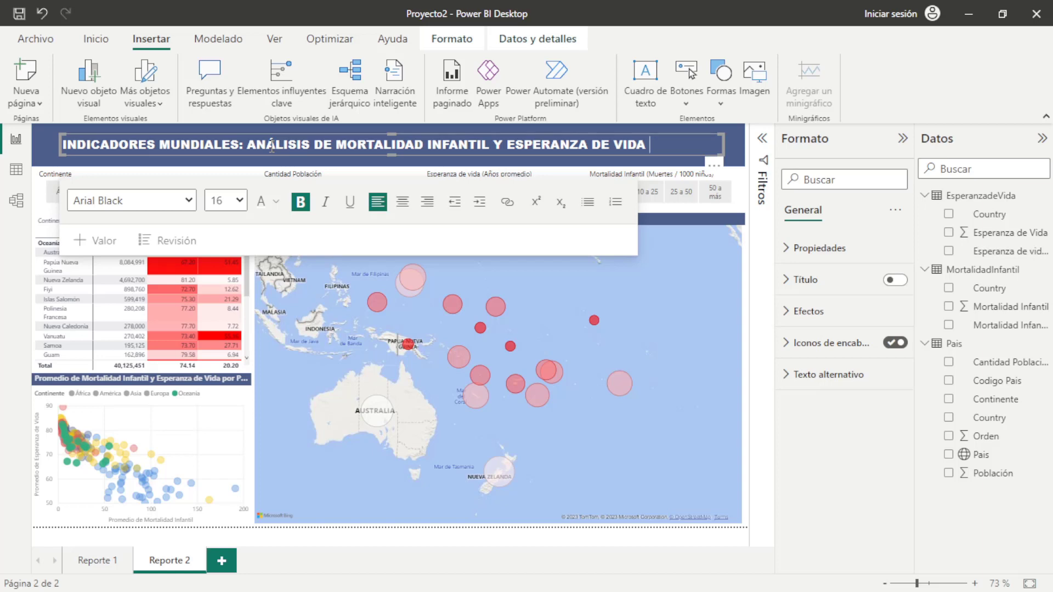
text( PO)
text(R REGIO)
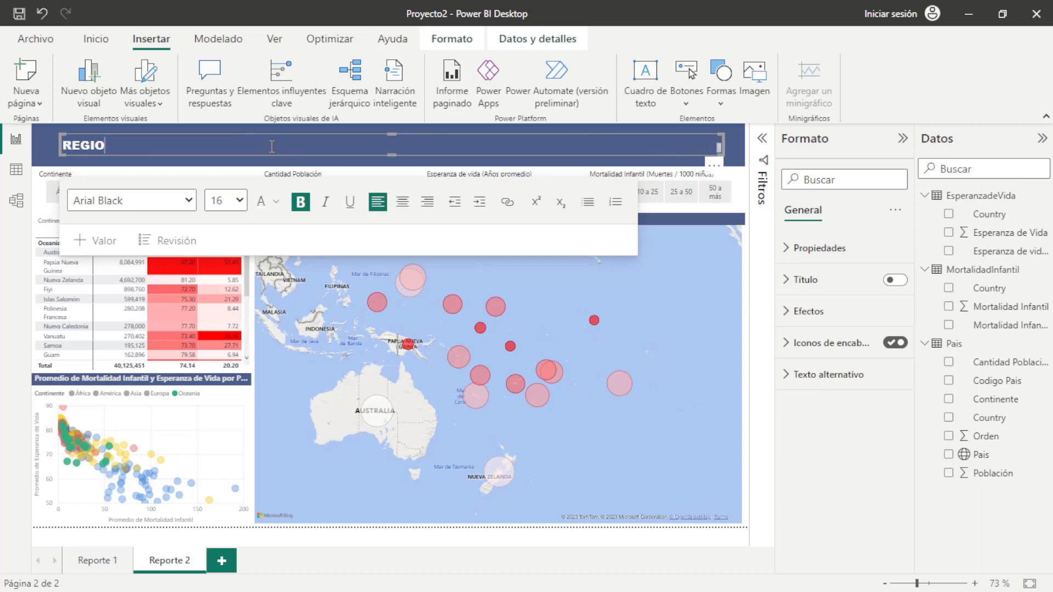
text(NES)
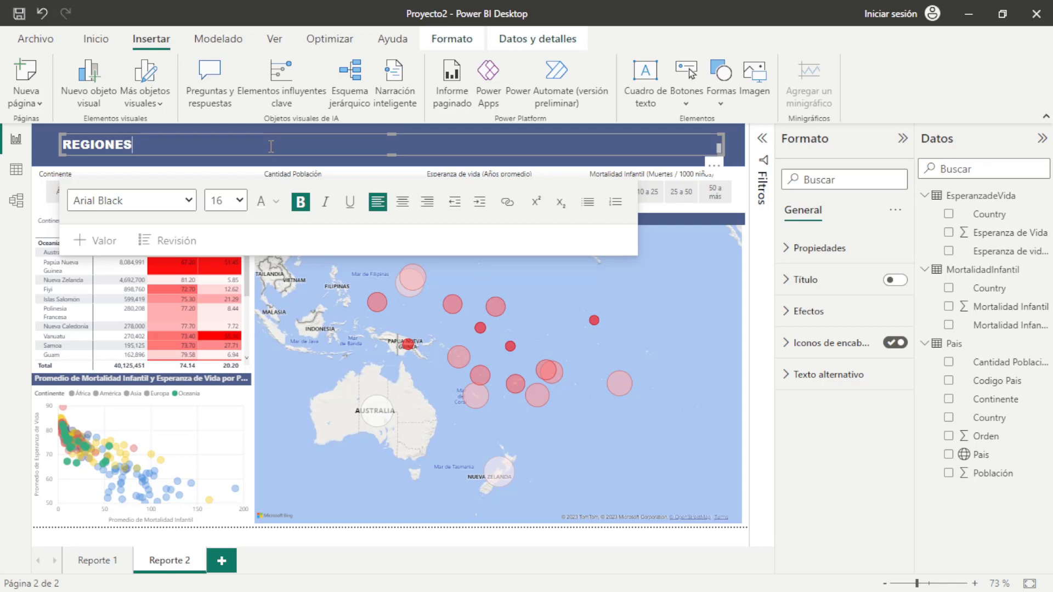
key(ctrl+a)
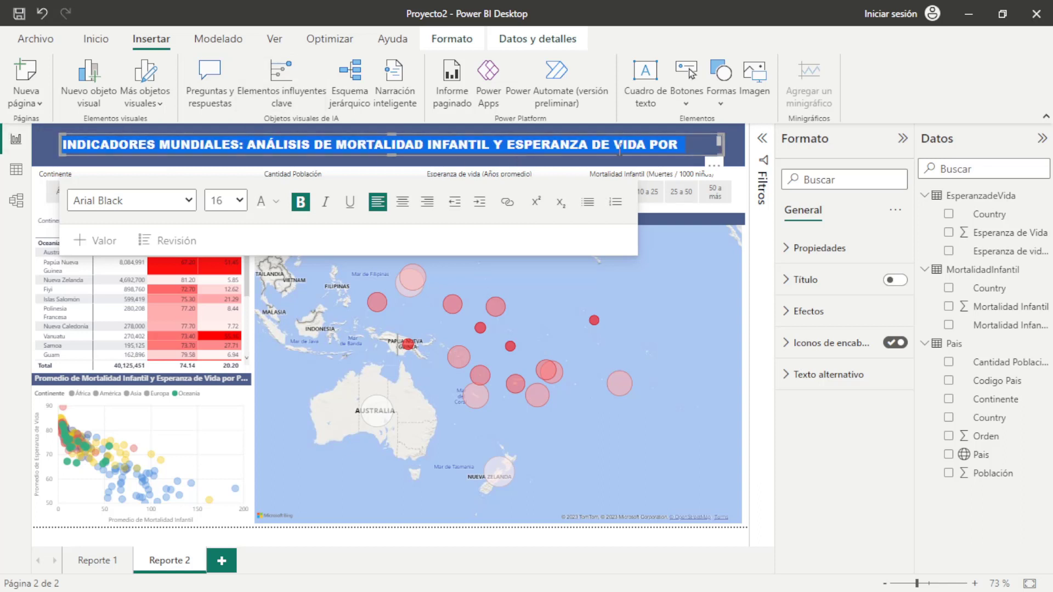
click(226, 203)
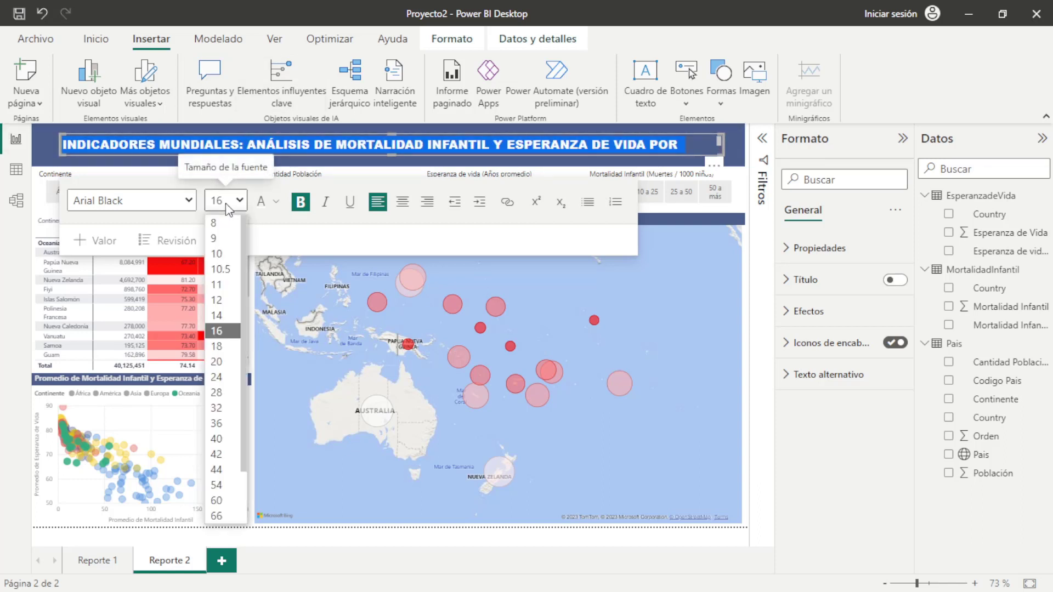
Set the title to 14, make the subtitle plain Calibri, centre it, and enlarge INDICADORES MUNDIALES to 16
click(227, 318)
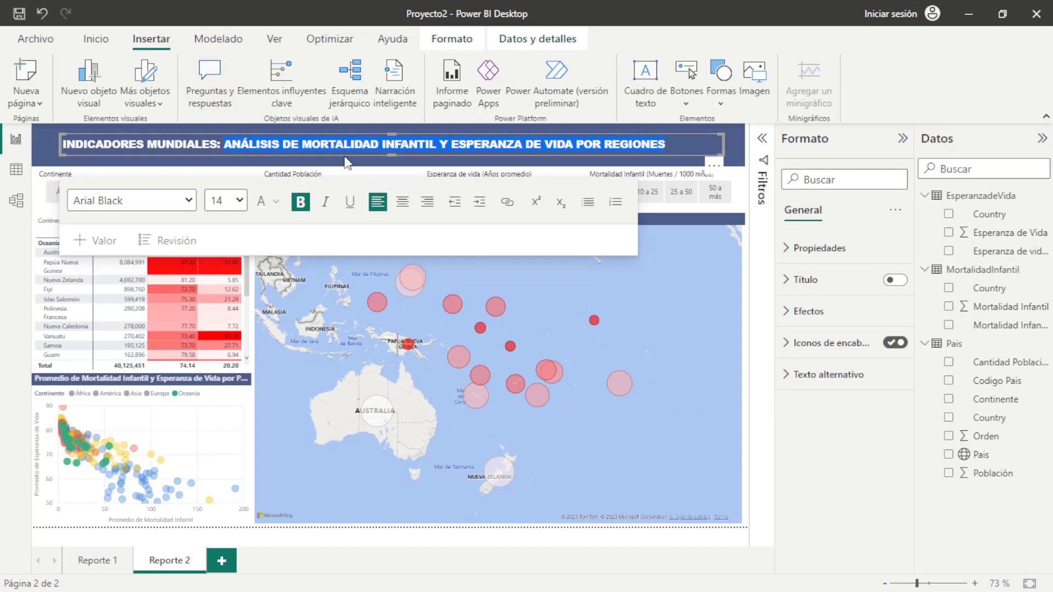
click(188, 200)
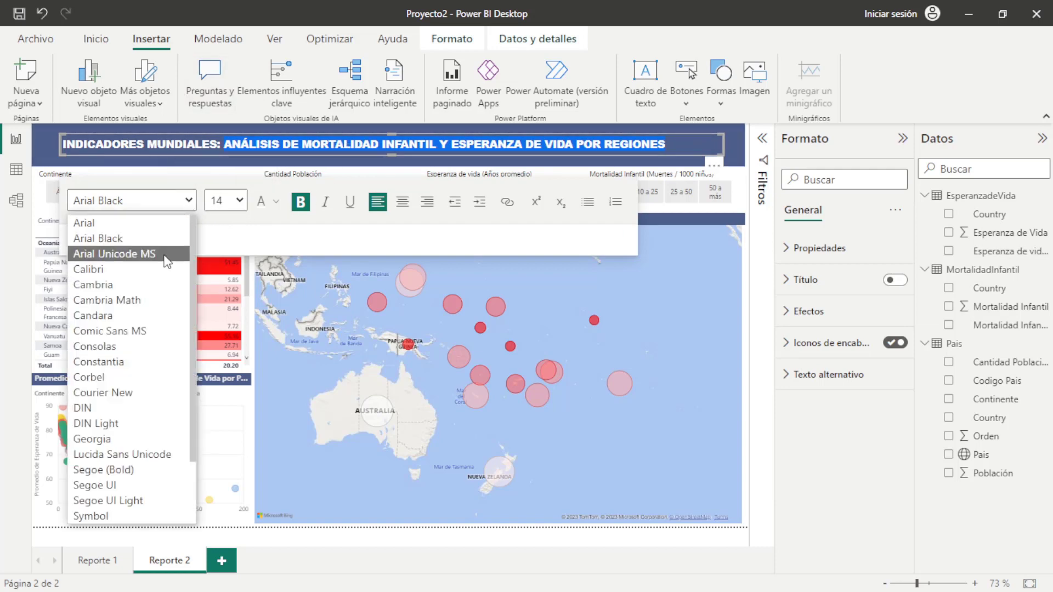
click(149, 269)
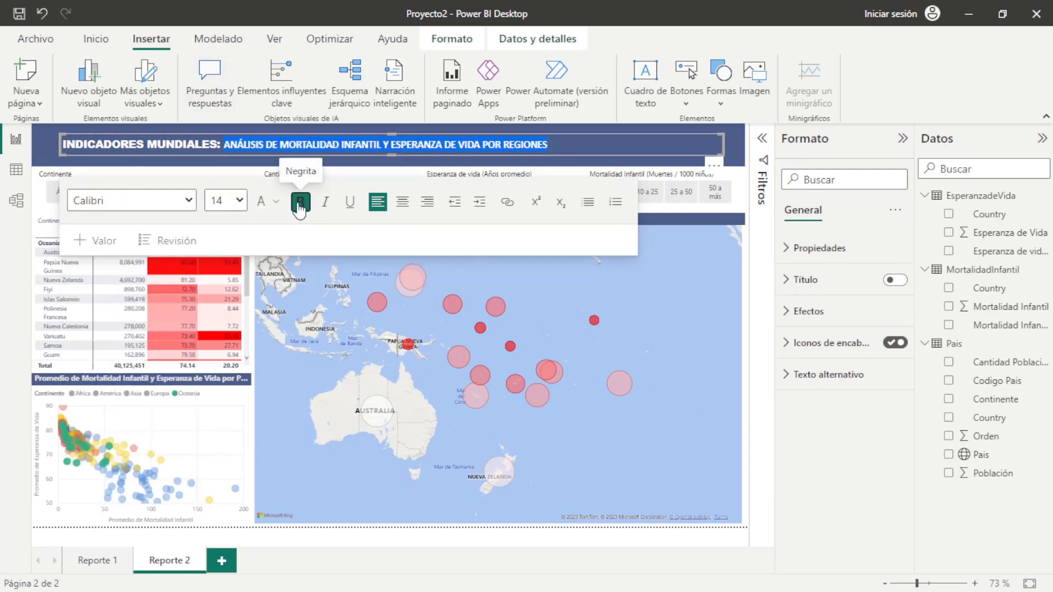
click(299, 203)
click(402, 204)
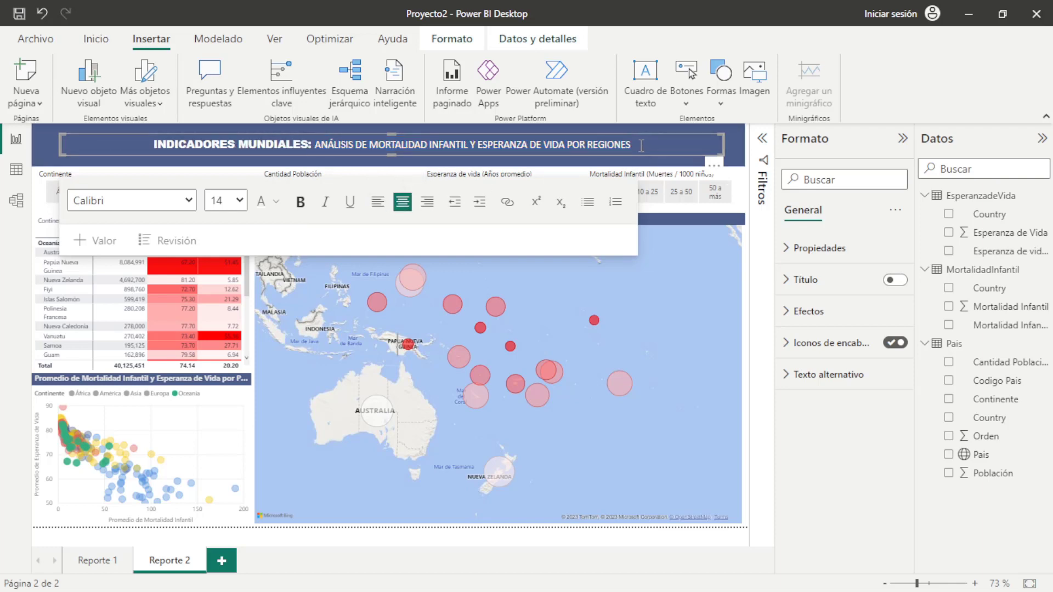
click(223, 201)
click(225, 330)
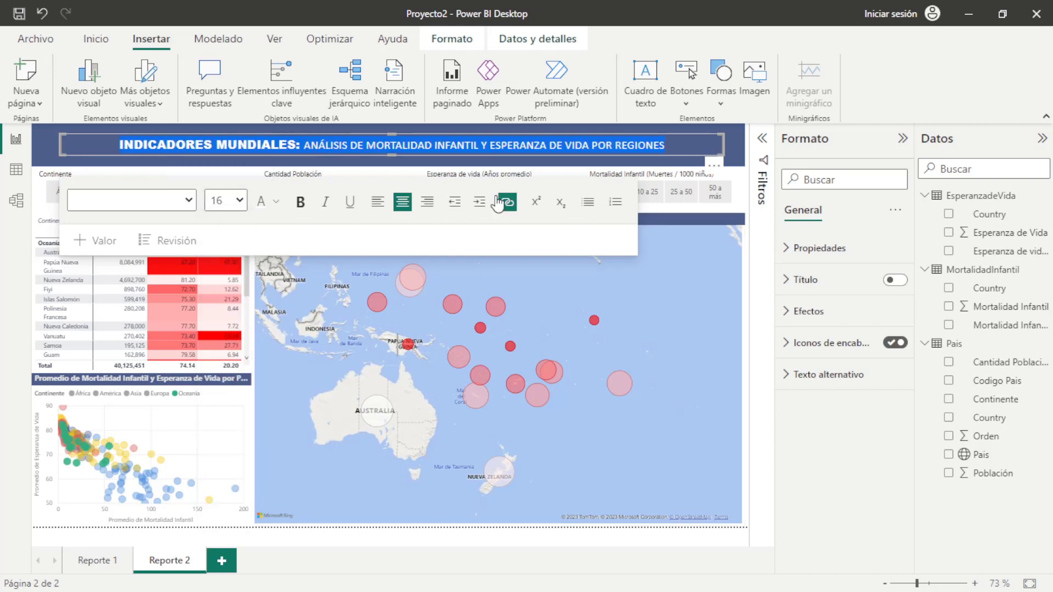
click(749, 274)
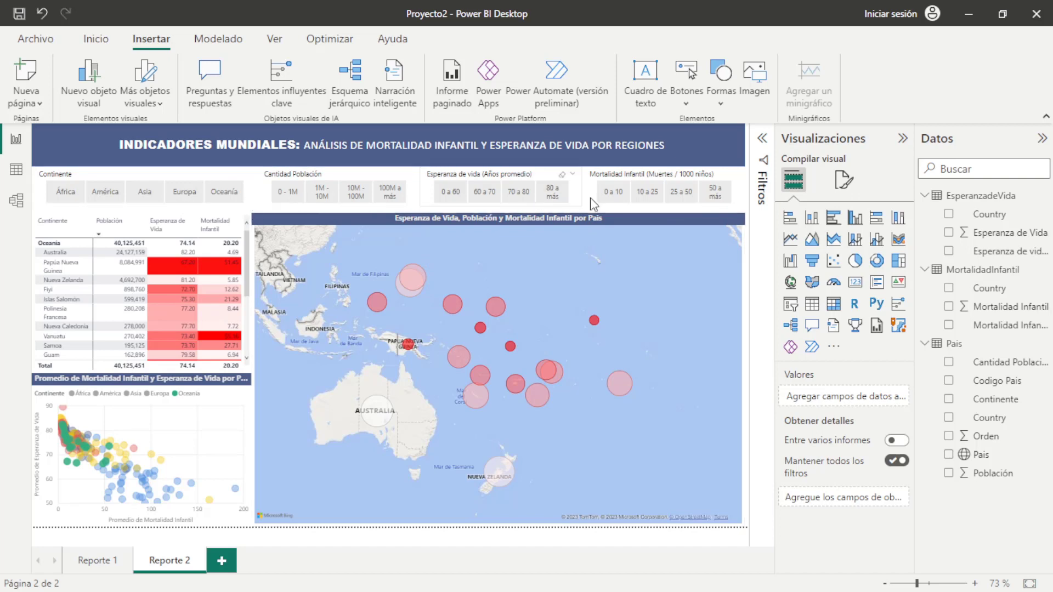
click(719, 204)
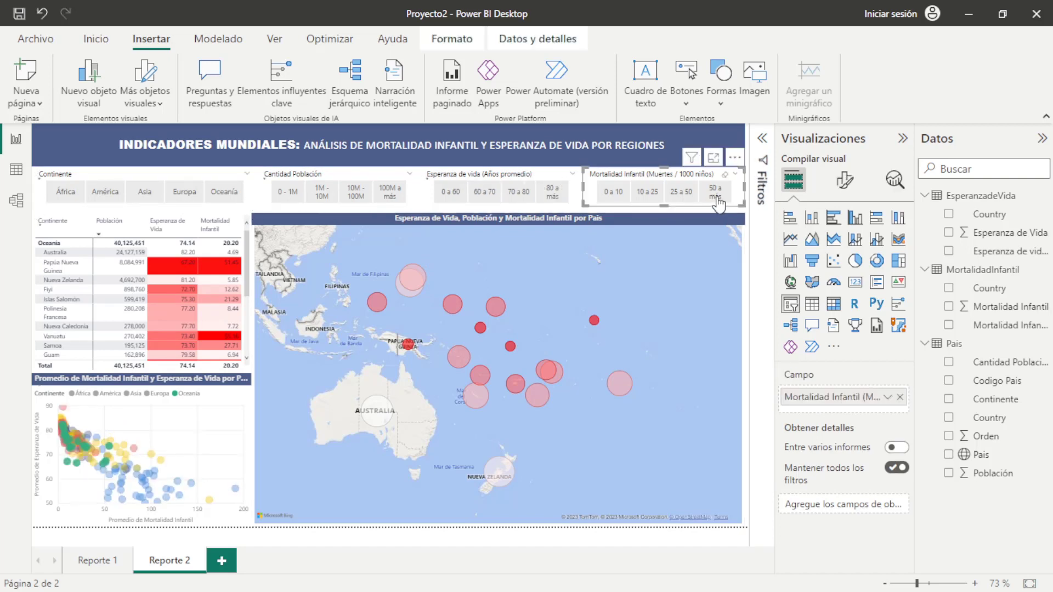
click(714, 199)
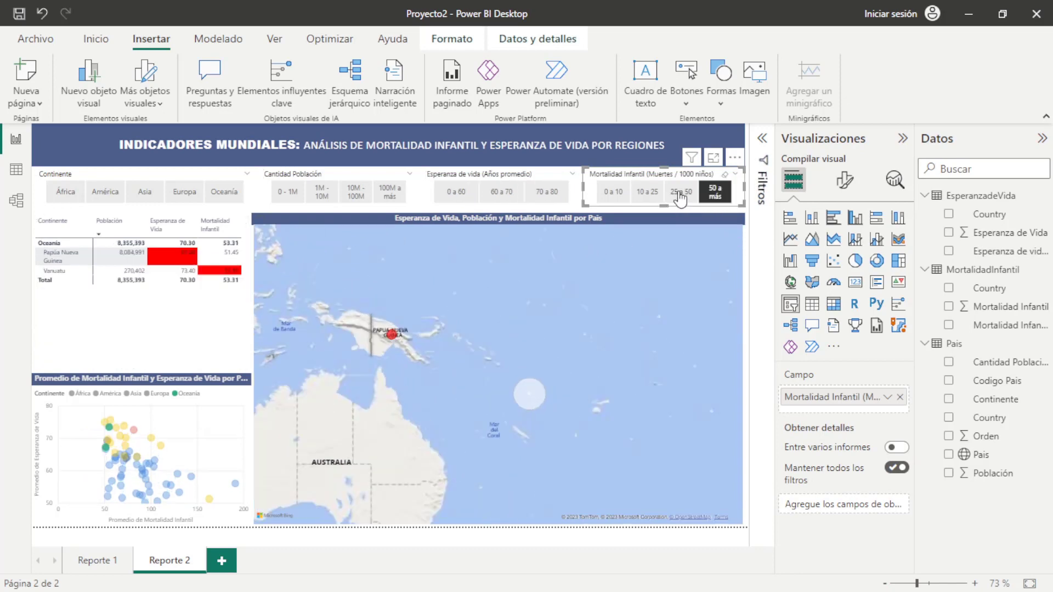
click(680, 195)
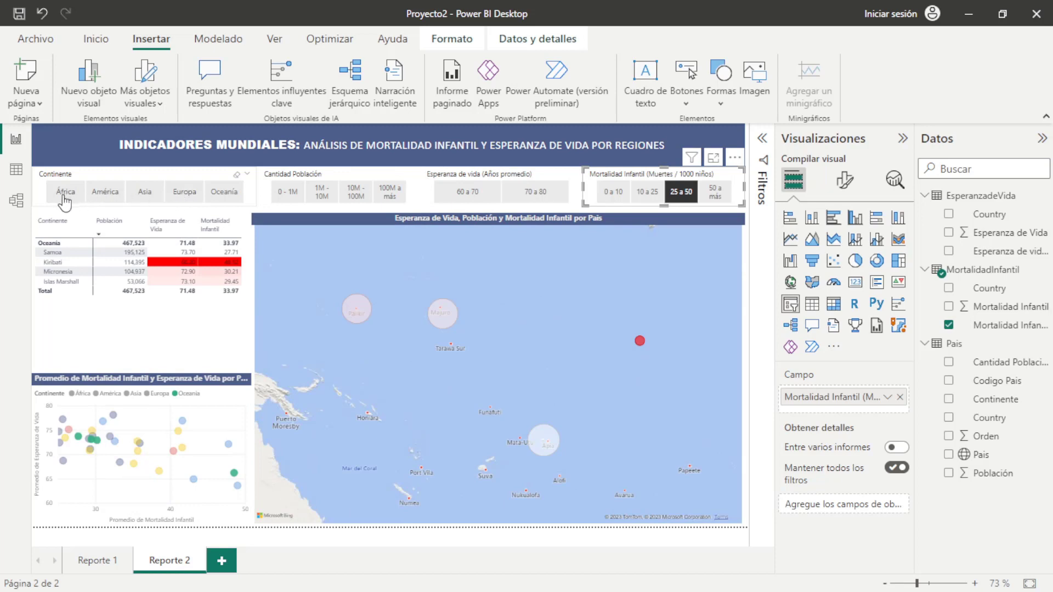
click(71, 245)
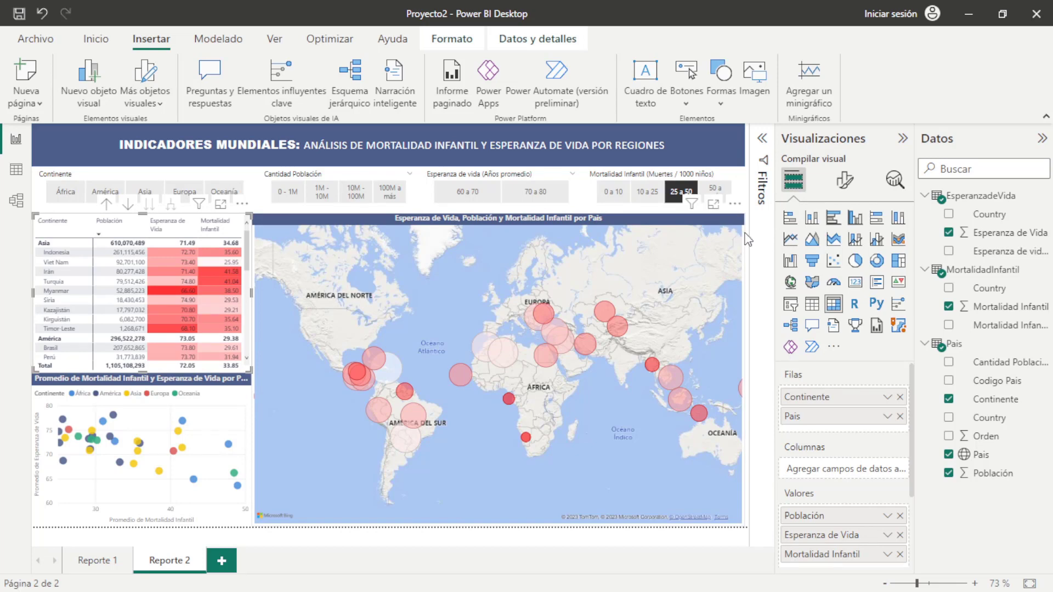
click(96, 562)
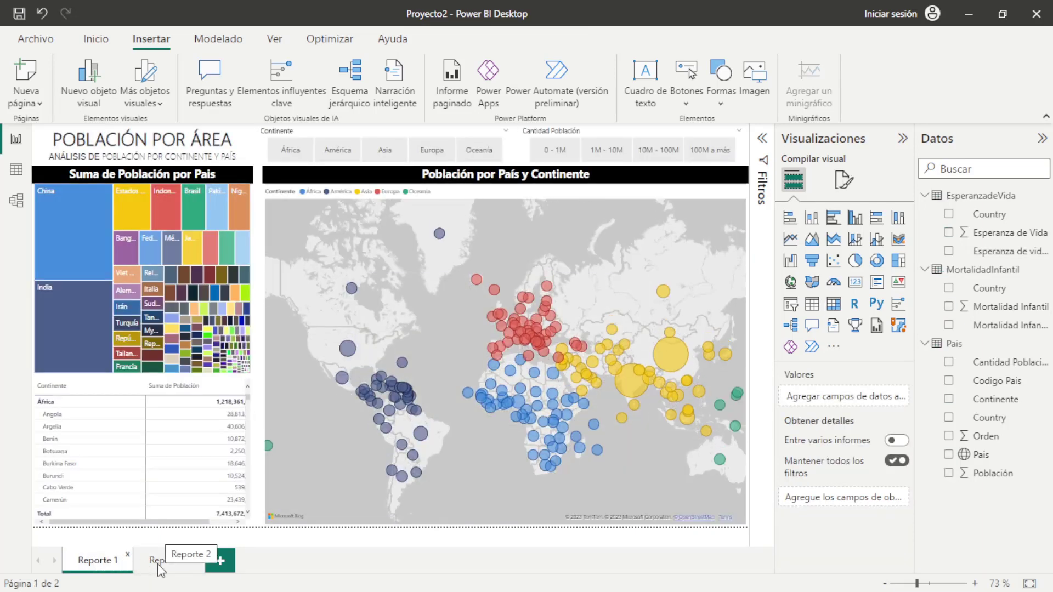
click(157, 562)
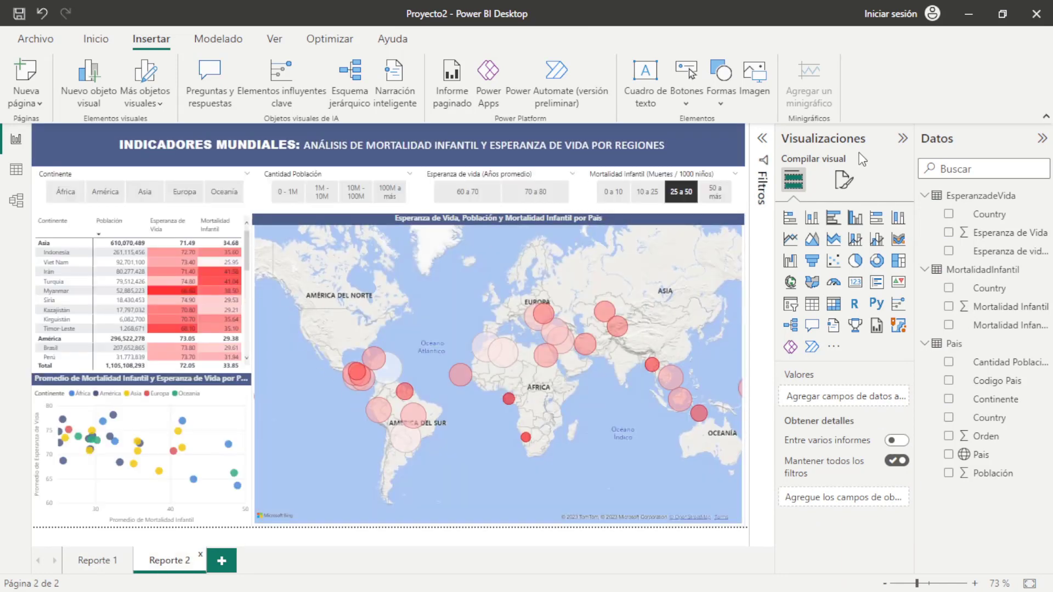
Collapse the Visualizaciones and Datos panes and the ribbon to widen the canvas
click(902, 139)
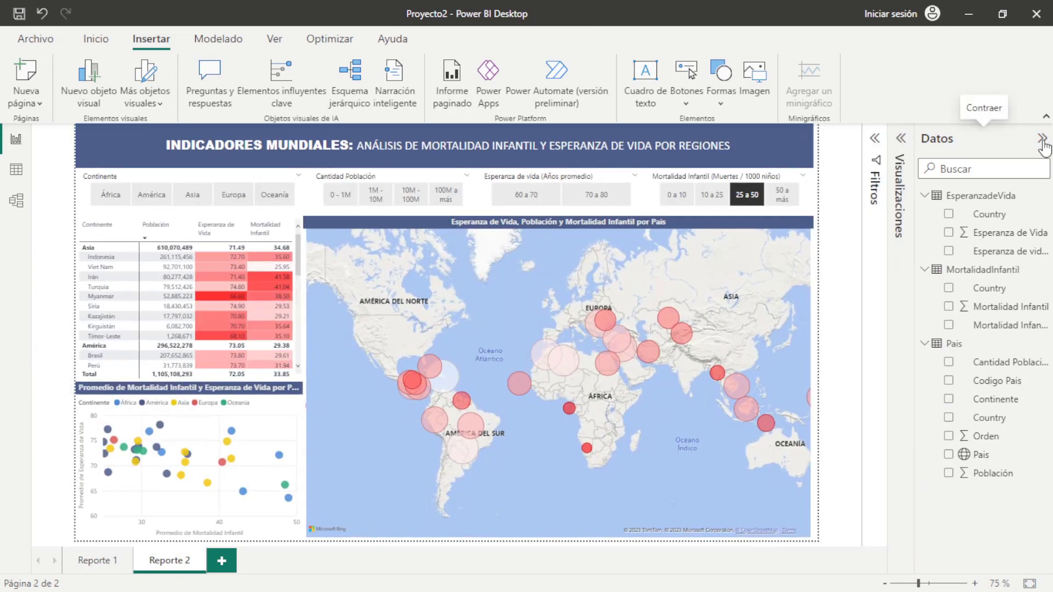
click(1042, 138)
click(1046, 117)
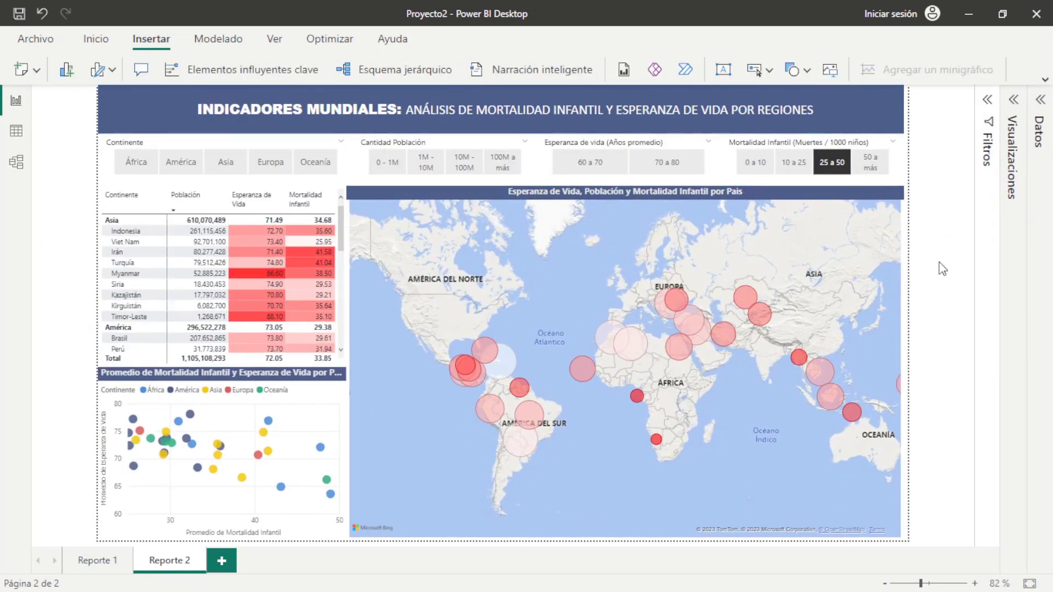
Step the Continente slicer to Europa, clear the mortality filter, and choose 10M - 100M population
mouse_move(233, 195)
click(144, 170)
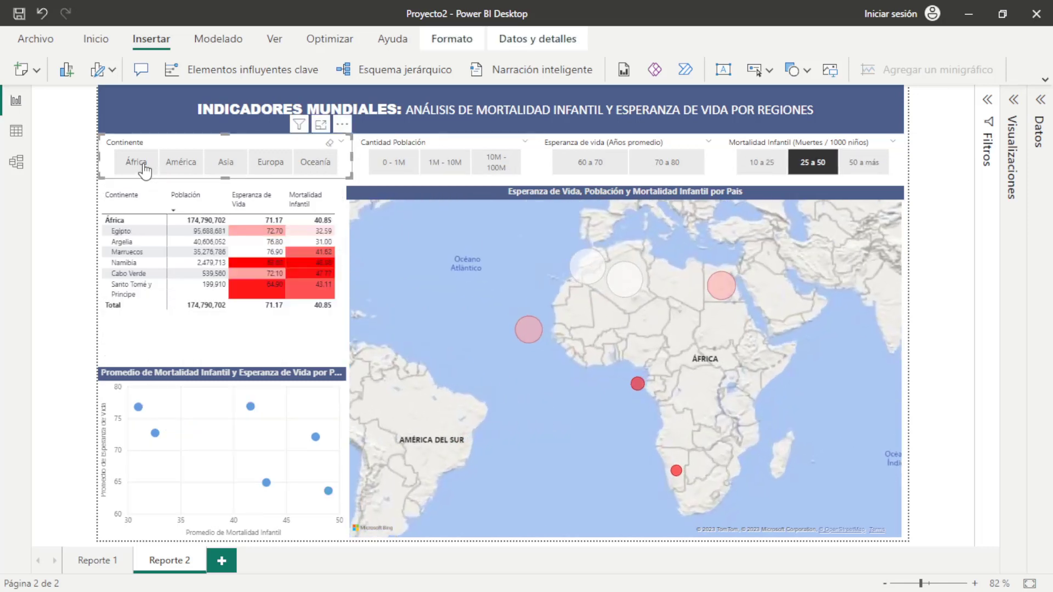
click(187, 167)
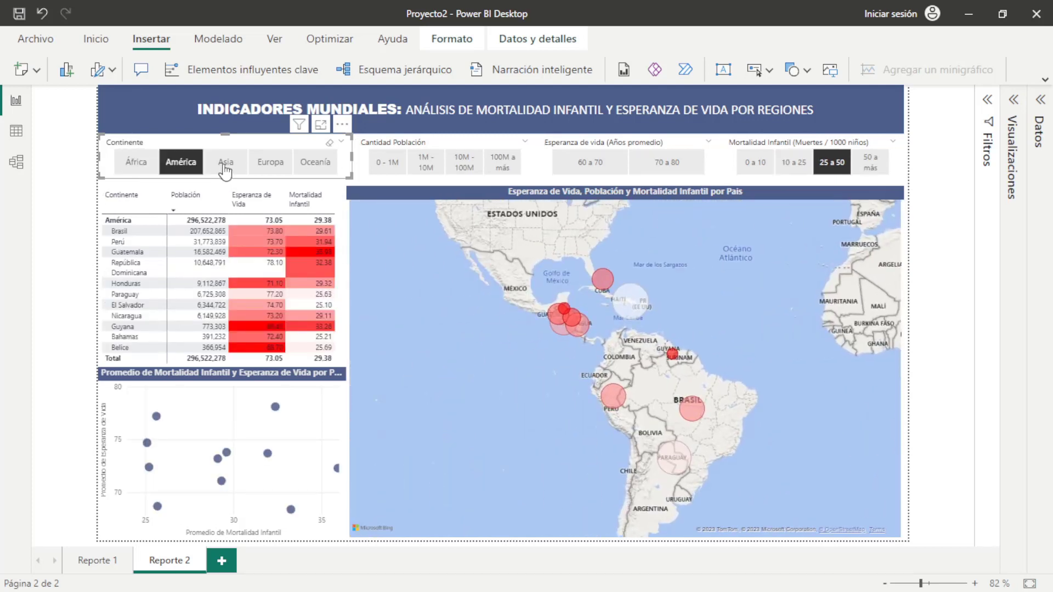
click(226, 172)
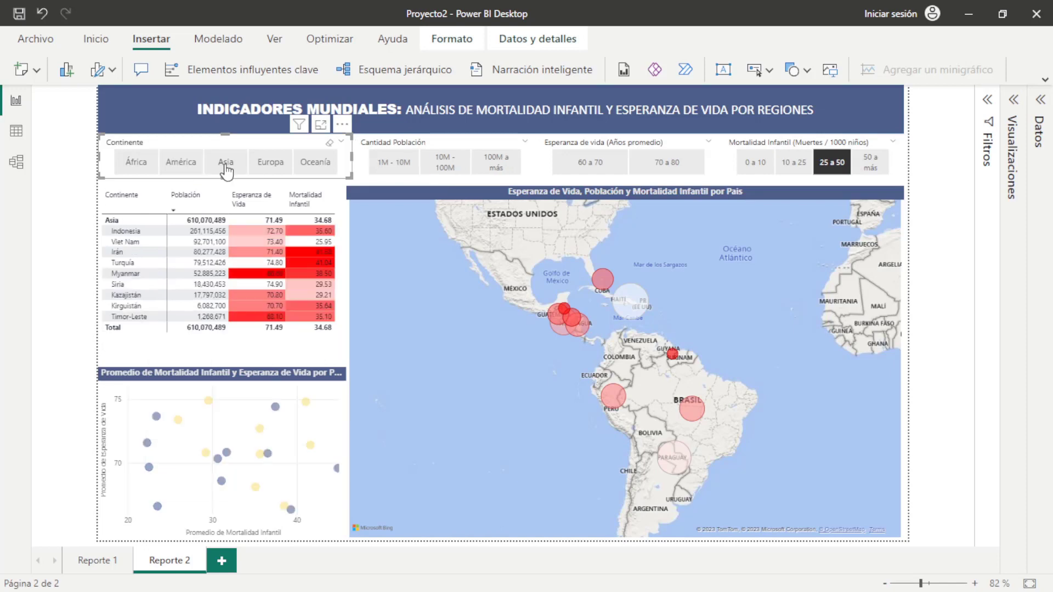
click(837, 170)
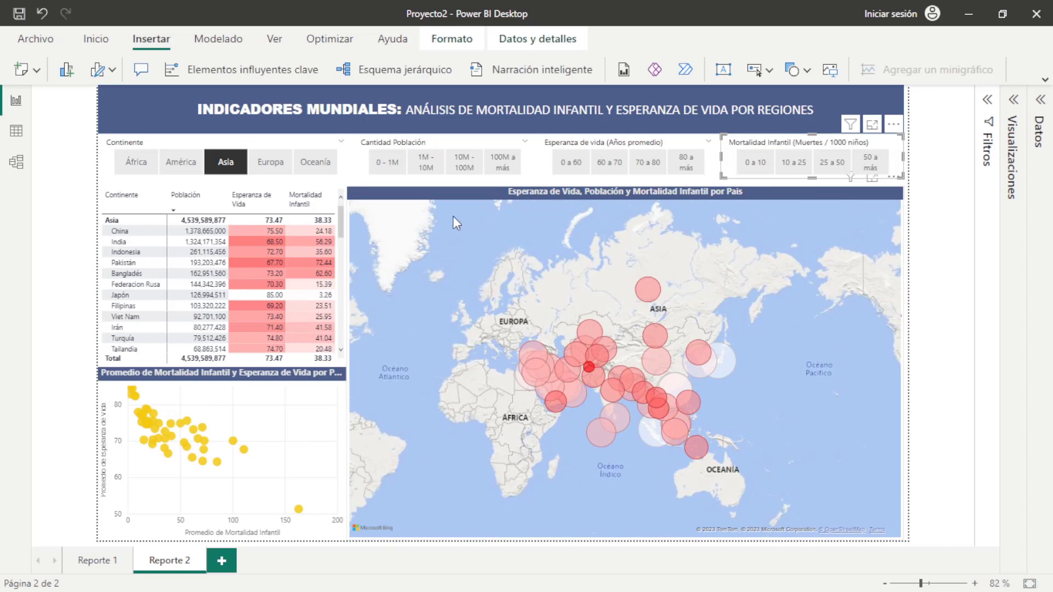
click(271, 164)
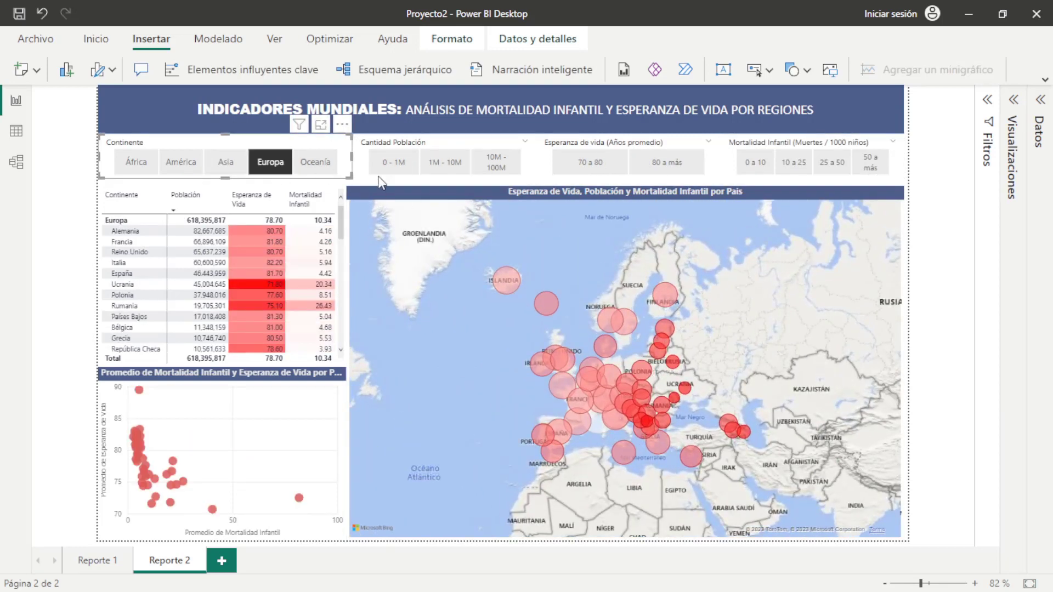
click(406, 173)
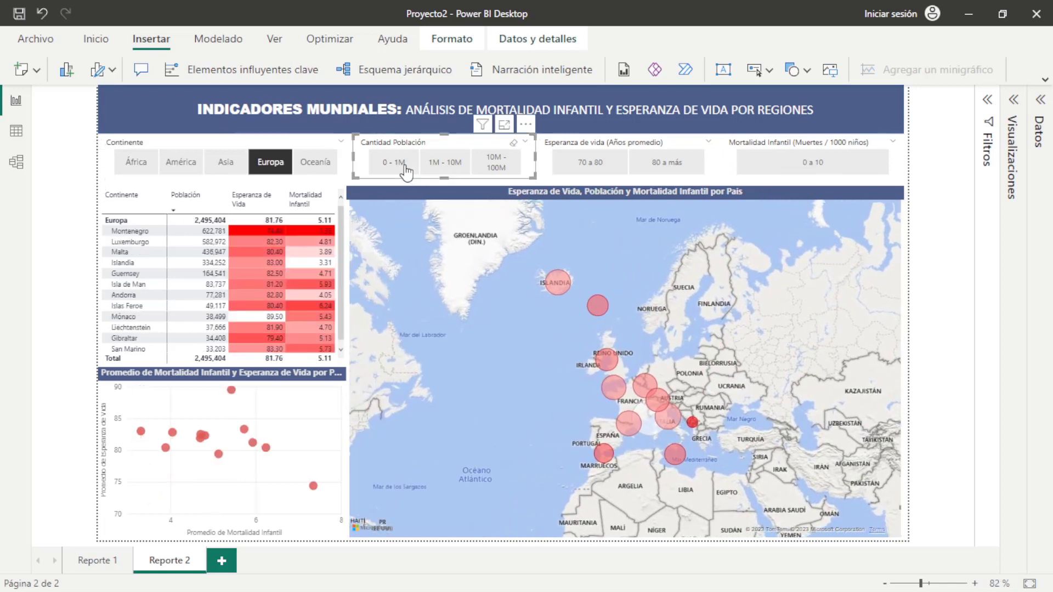
click(447, 170)
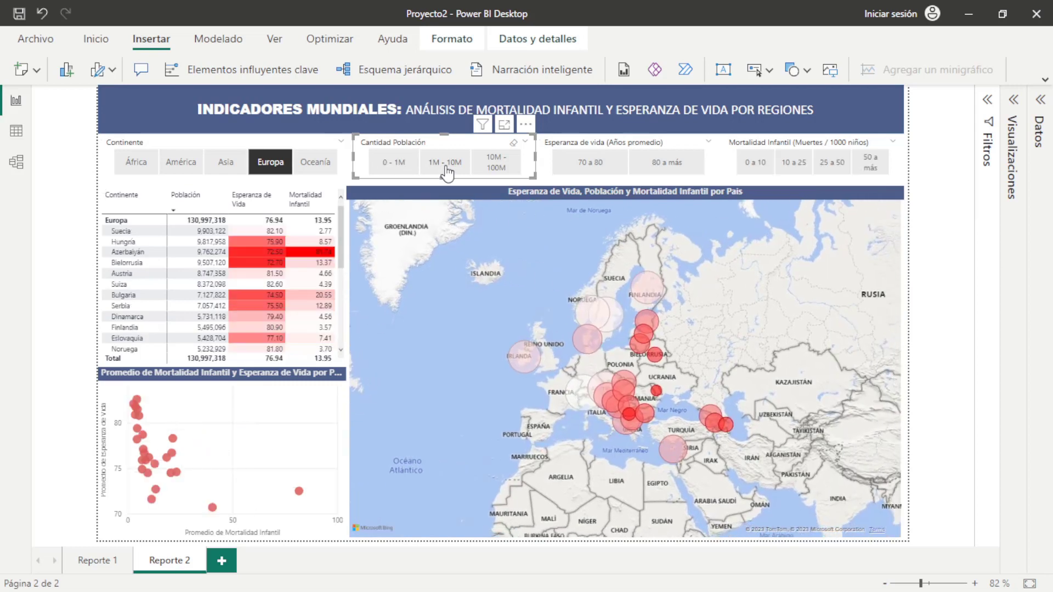
click(495, 171)
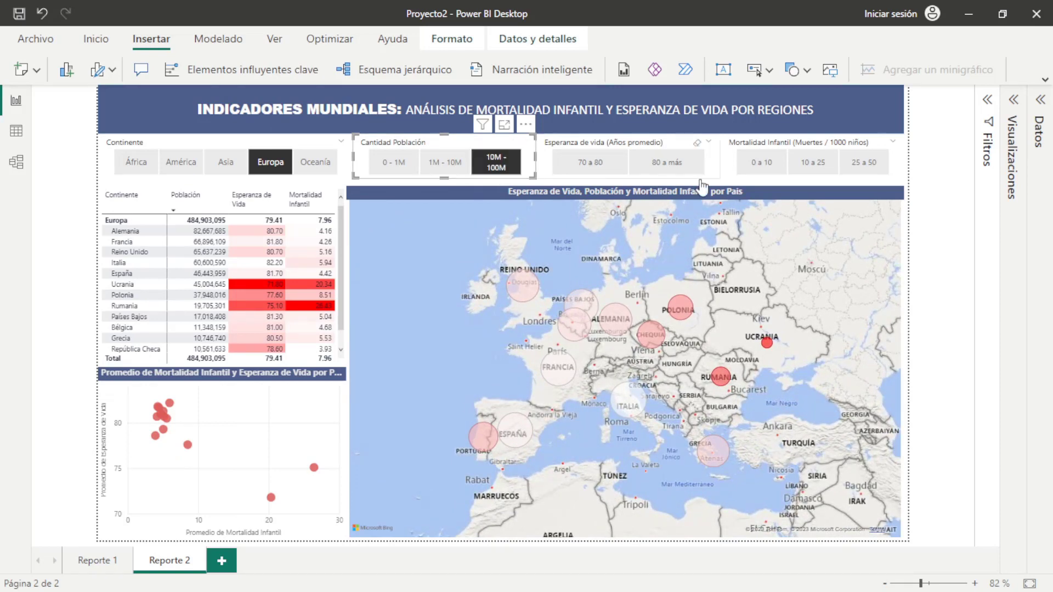
Filter Reporte 2 by infant mortality 0 a 10, 10 a 25 and 25 a 50, twice over
click(767, 175)
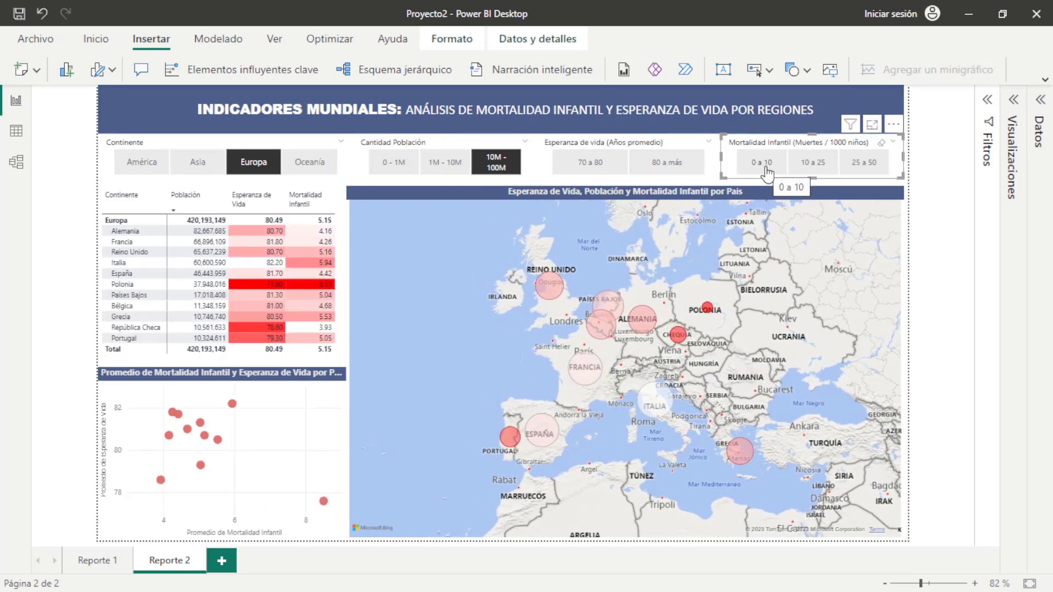
click(813, 174)
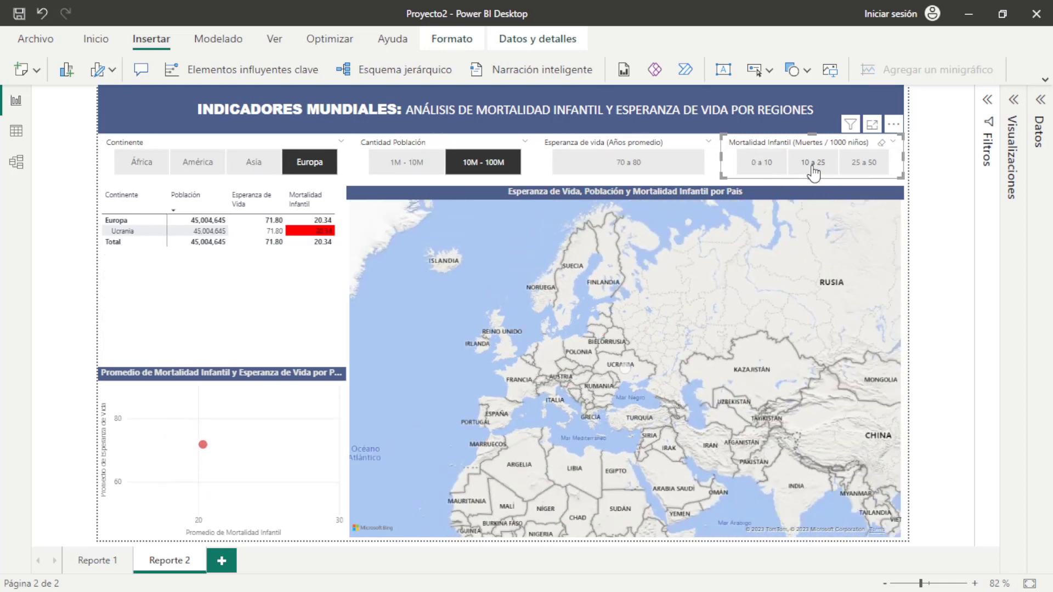
mouse_move(160, 247)
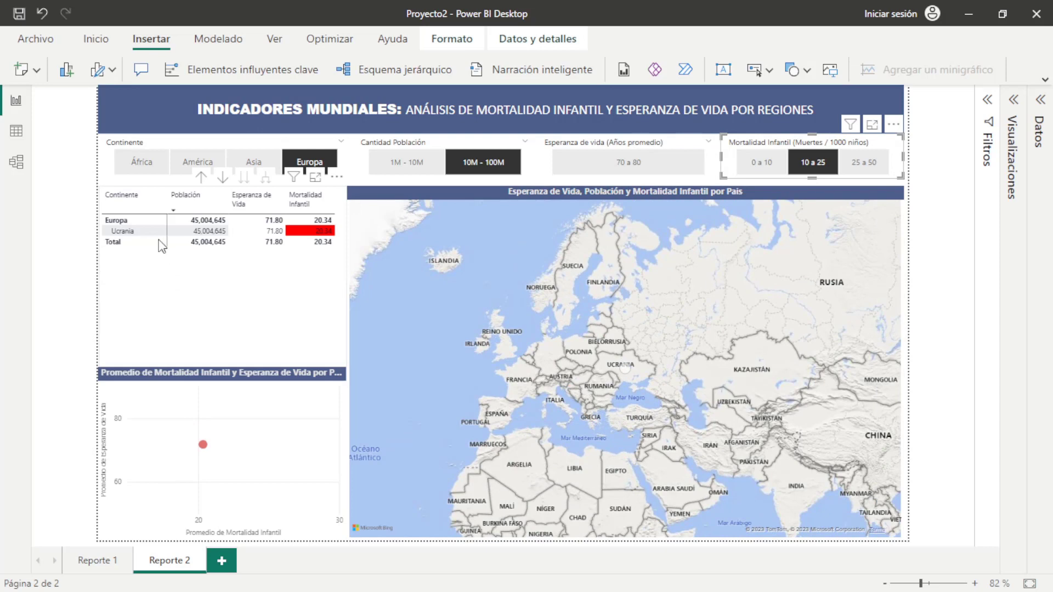
click(880, 173)
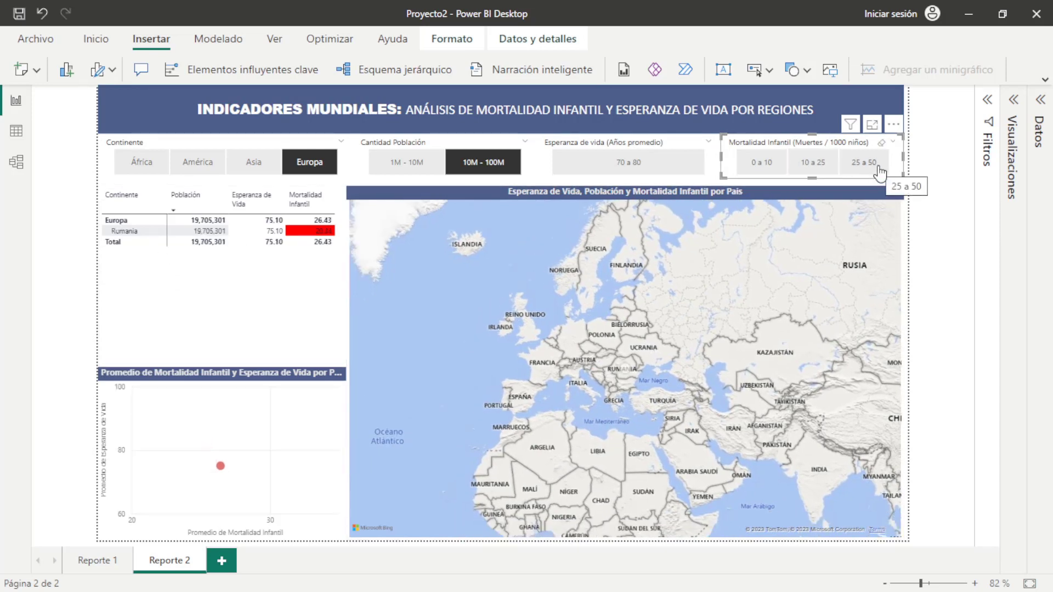
click(768, 171)
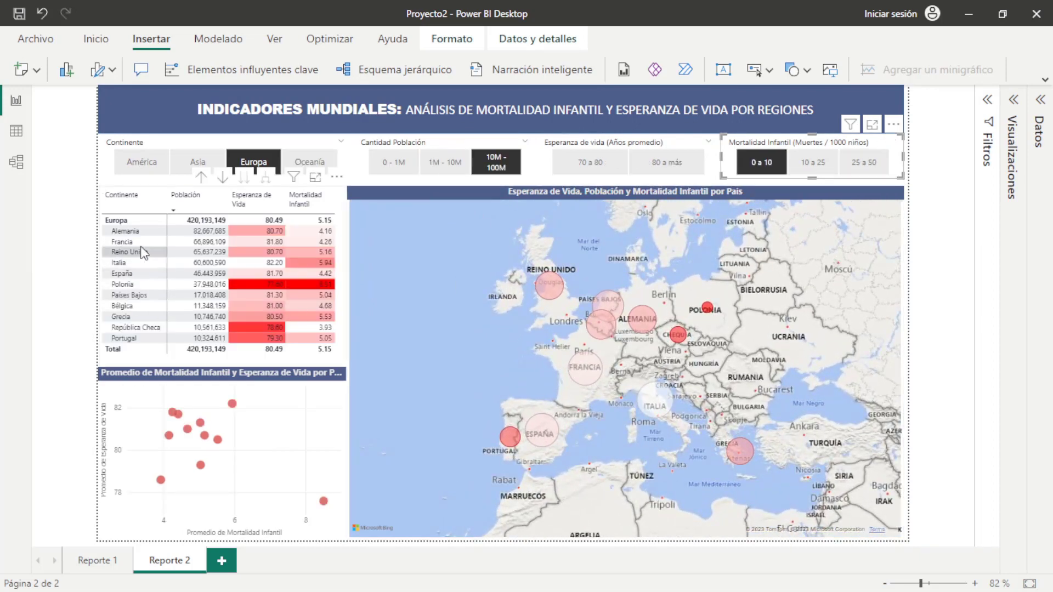
mouse_move(147, 280)
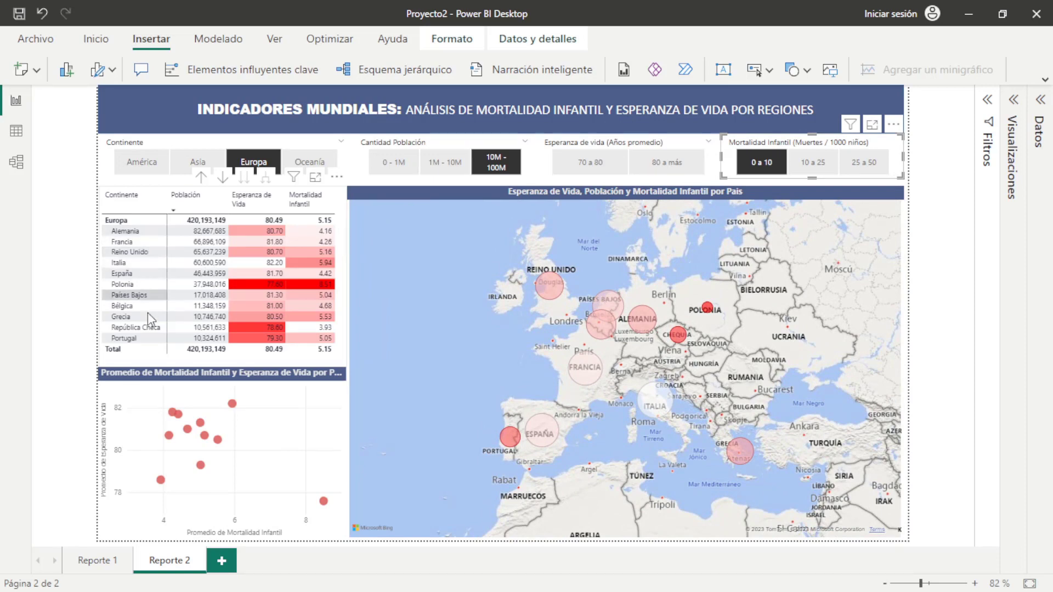
click(813, 165)
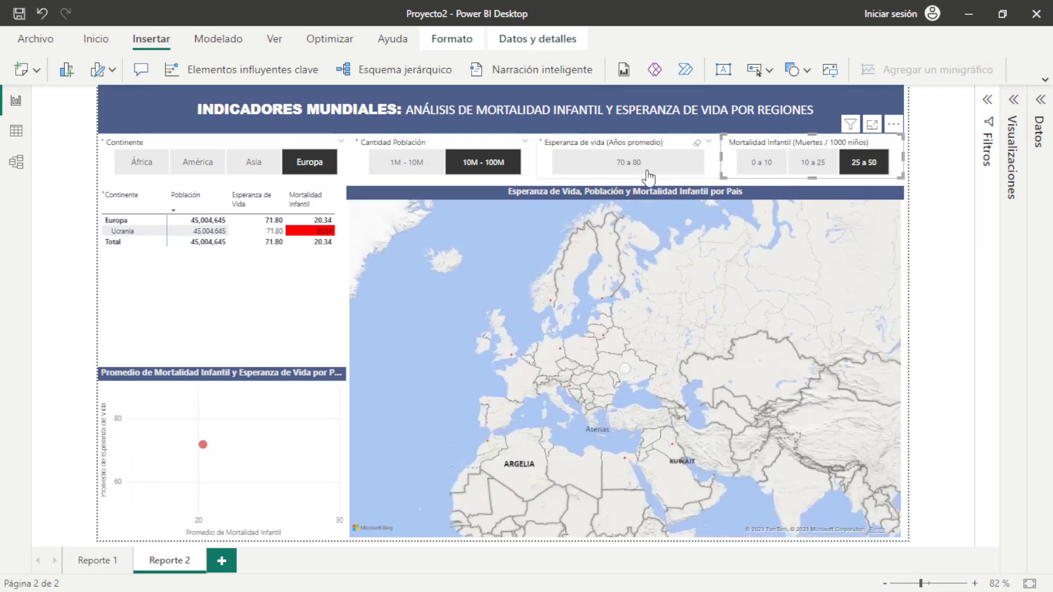
click(864, 164)
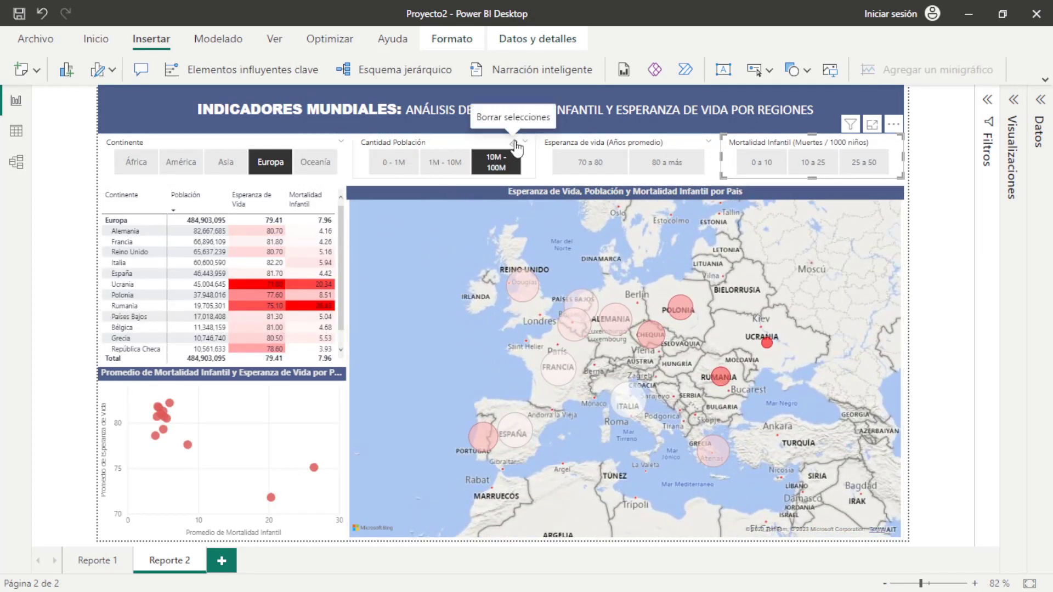
Clear the population range and continent slicer selections on Reporte 2
click(513, 143)
click(274, 170)
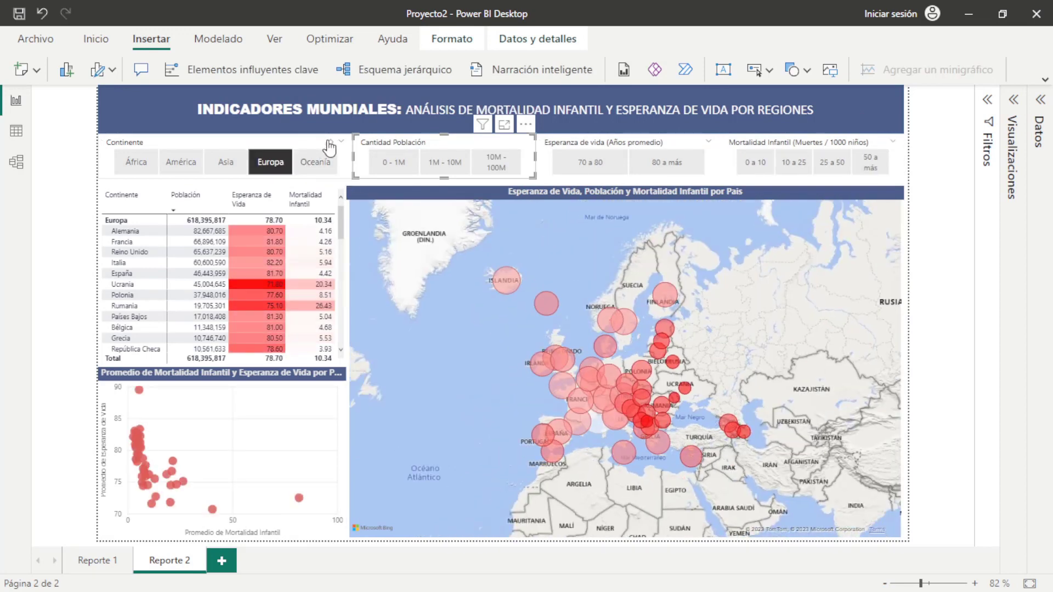
click(329, 143)
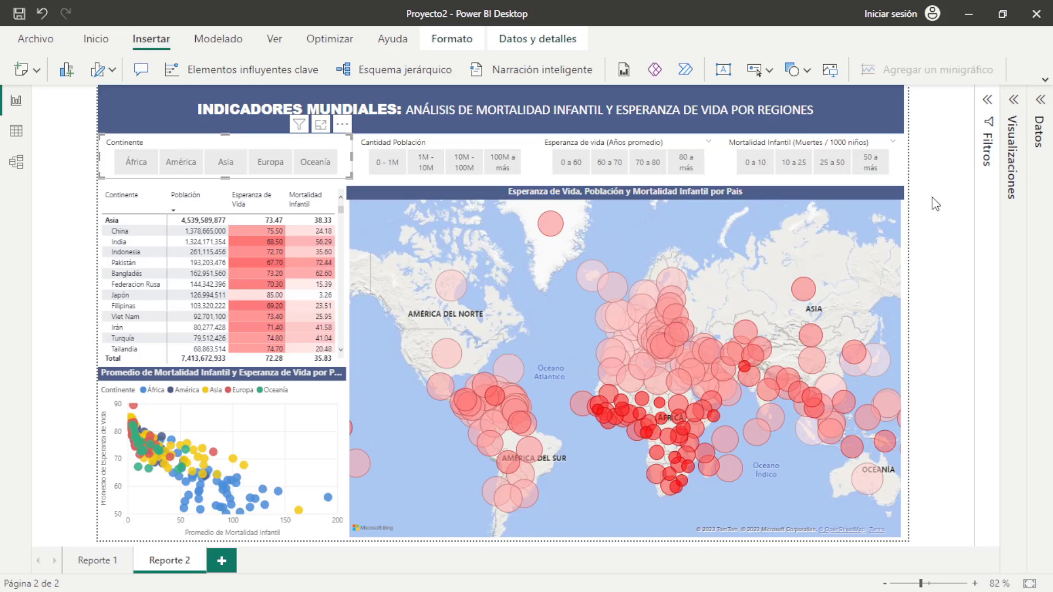
On Reporte 1, filter by África, América, Asia, Europa and Oceanía, then clear the continent filter
click(89, 560)
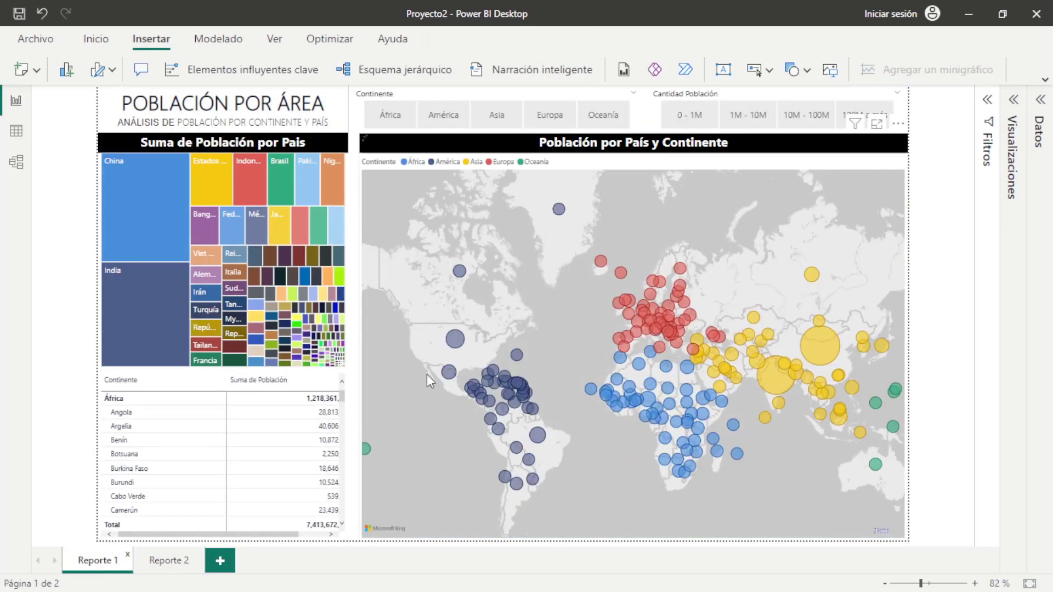
click(391, 115)
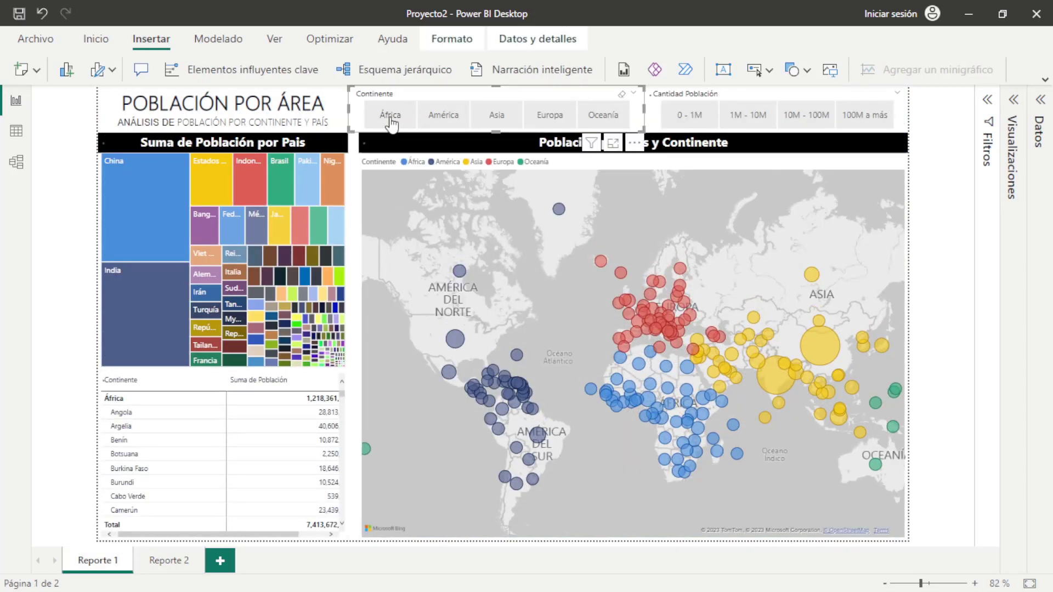
click(450, 116)
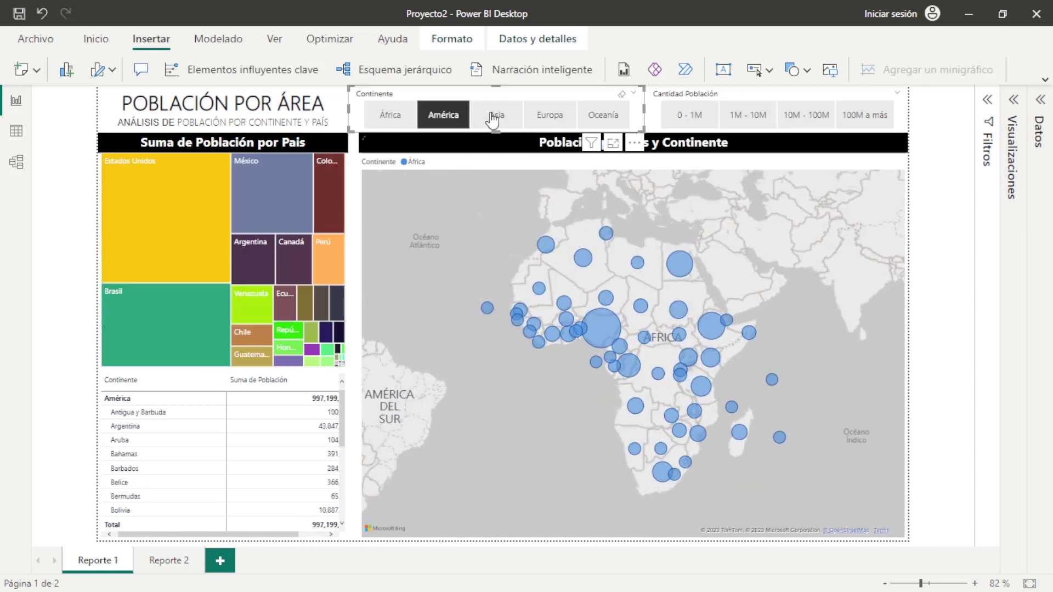
click(495, 116)
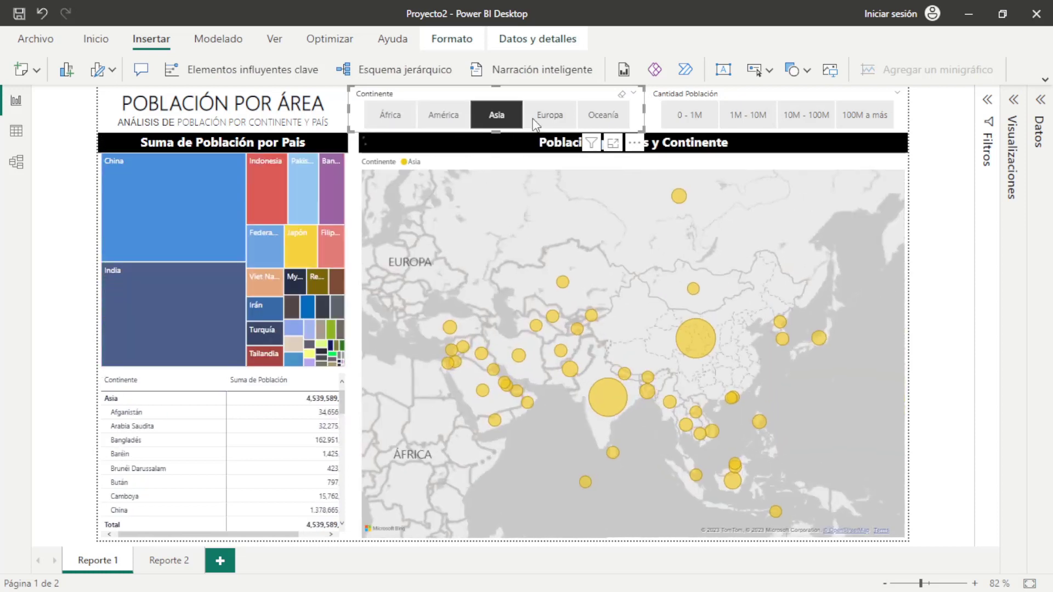
click(549, 122)
click(602, 120)
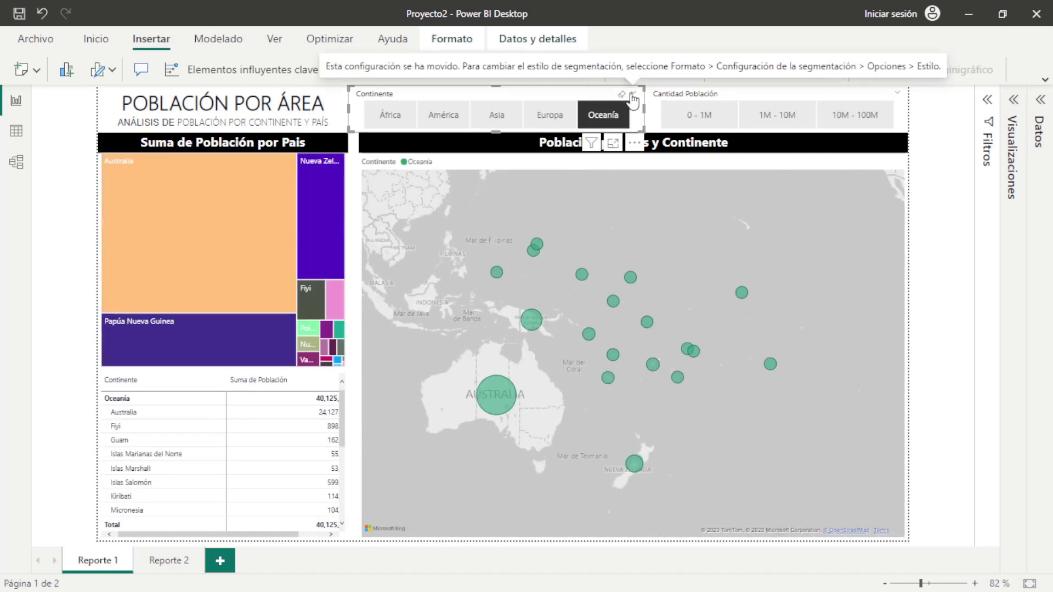
click(617, 117)
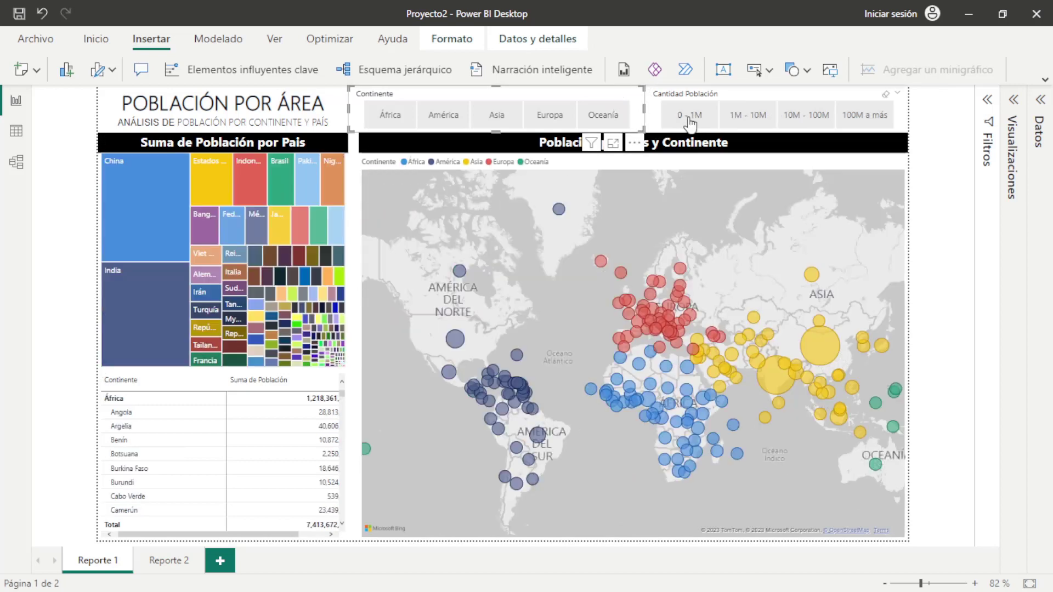
Filter Reporte 1 by population under 1M, 1M–10M, 10M–100M and 100M+, then clear it
click(692, 121)
click(750, 120)
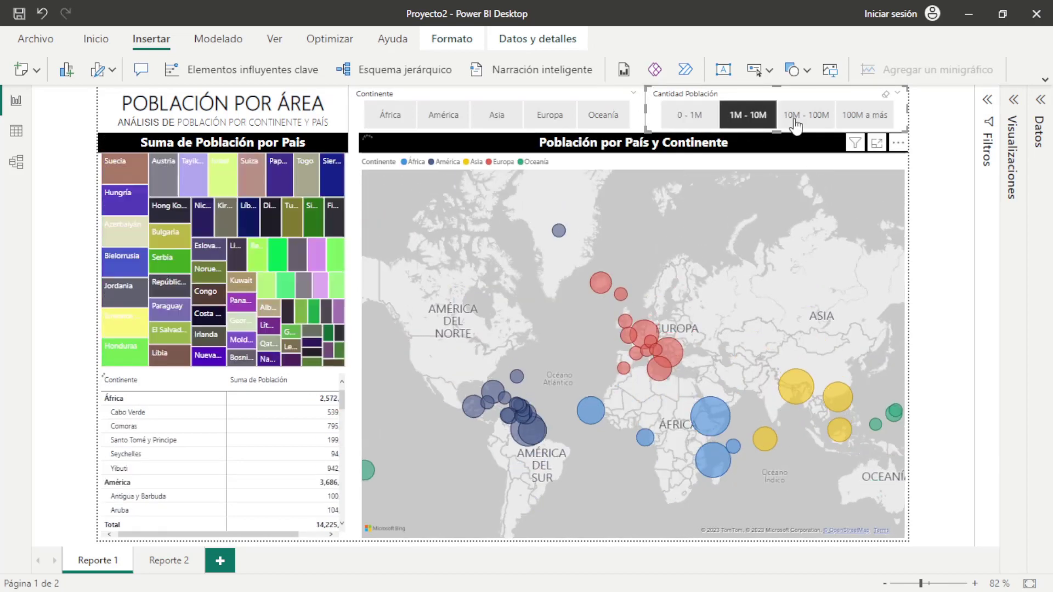
click(802, 119)
click(866, 125)
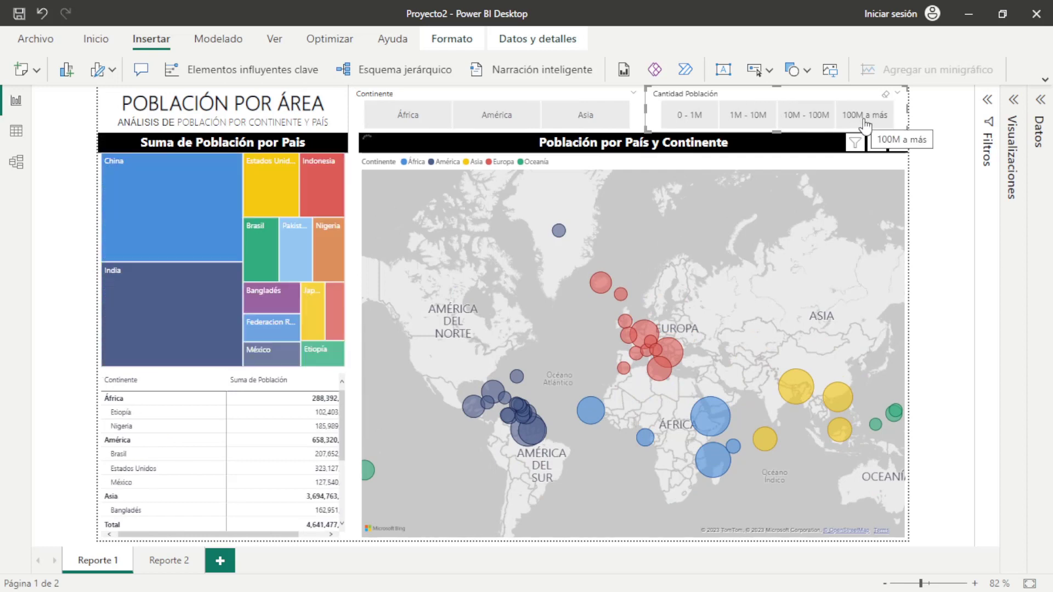
click(866, 122)
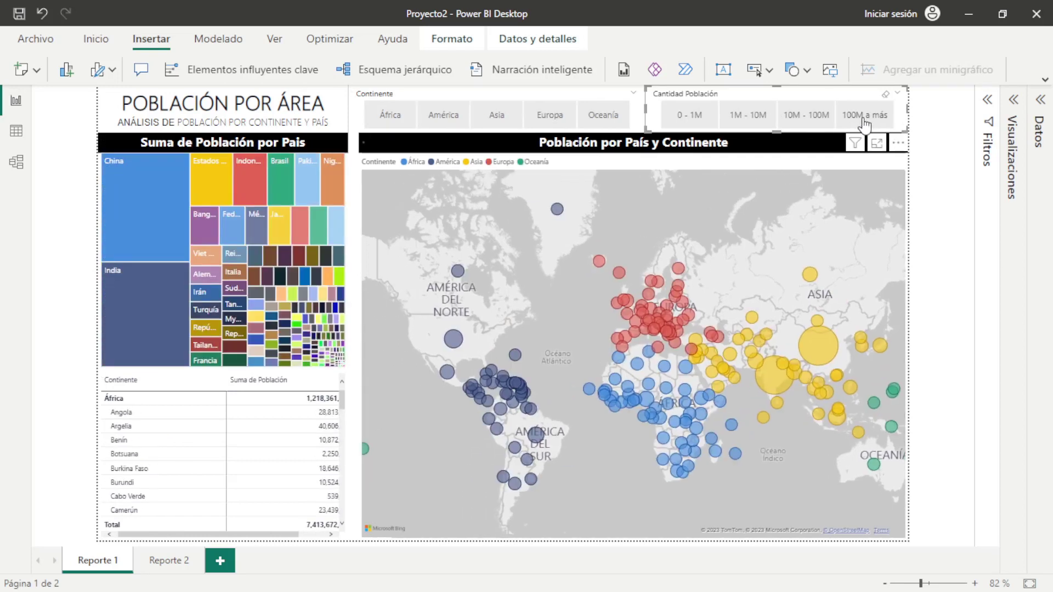